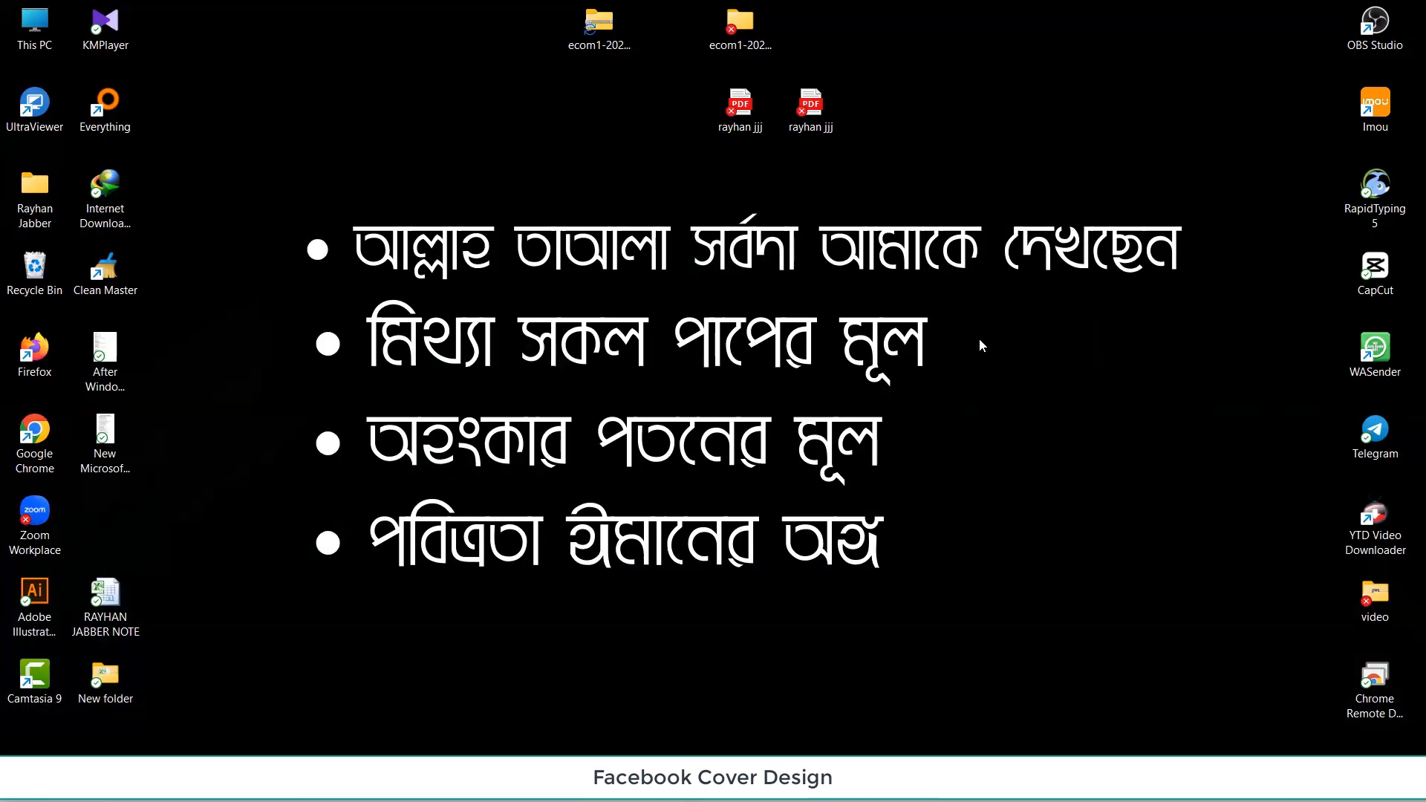
Launch Illustrator 2020 and bring up New Document's Web presets (1366 × 768 px), then switch to Chrome.
double_click(25, 606)
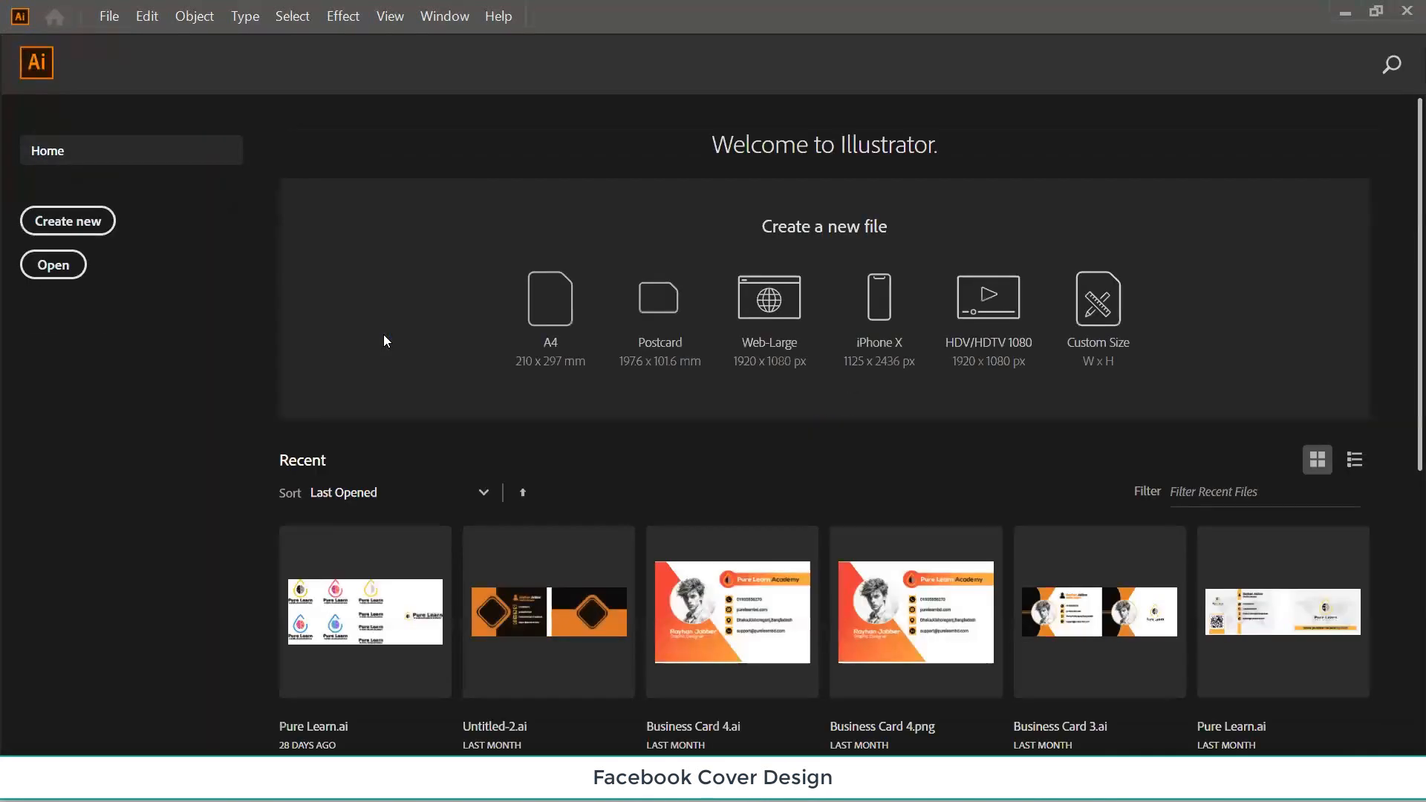
click(74, 229)
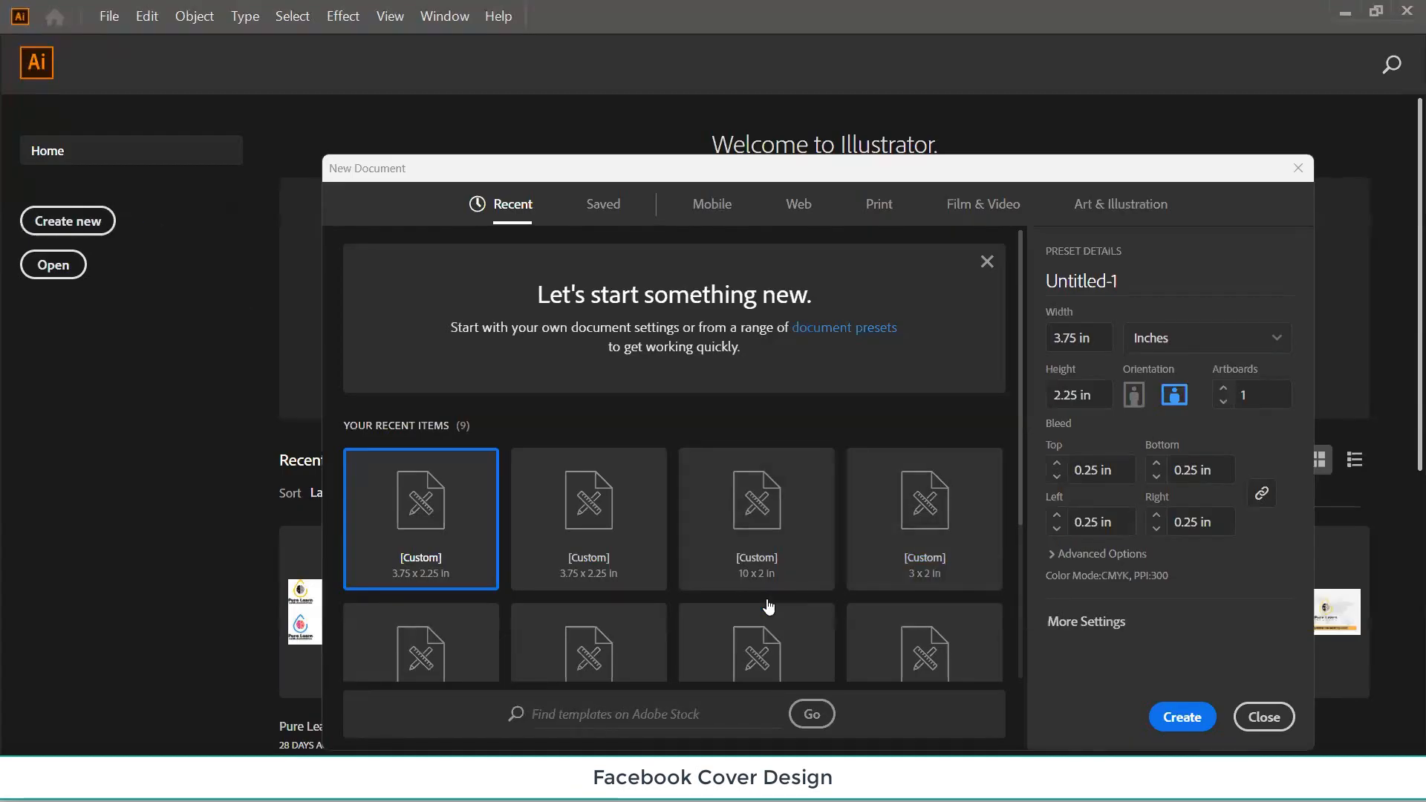
click(799, 205)
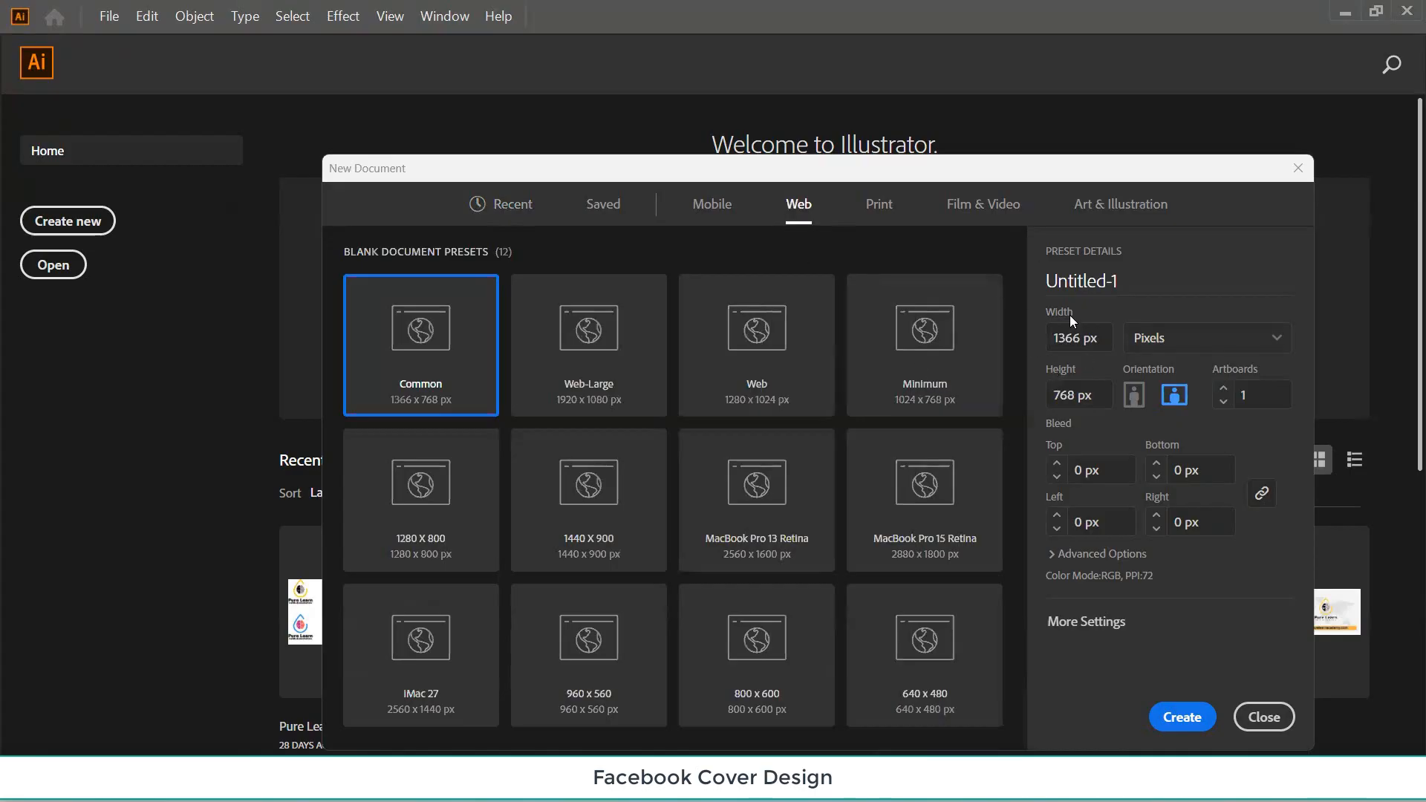
mouse_move(790, 788)
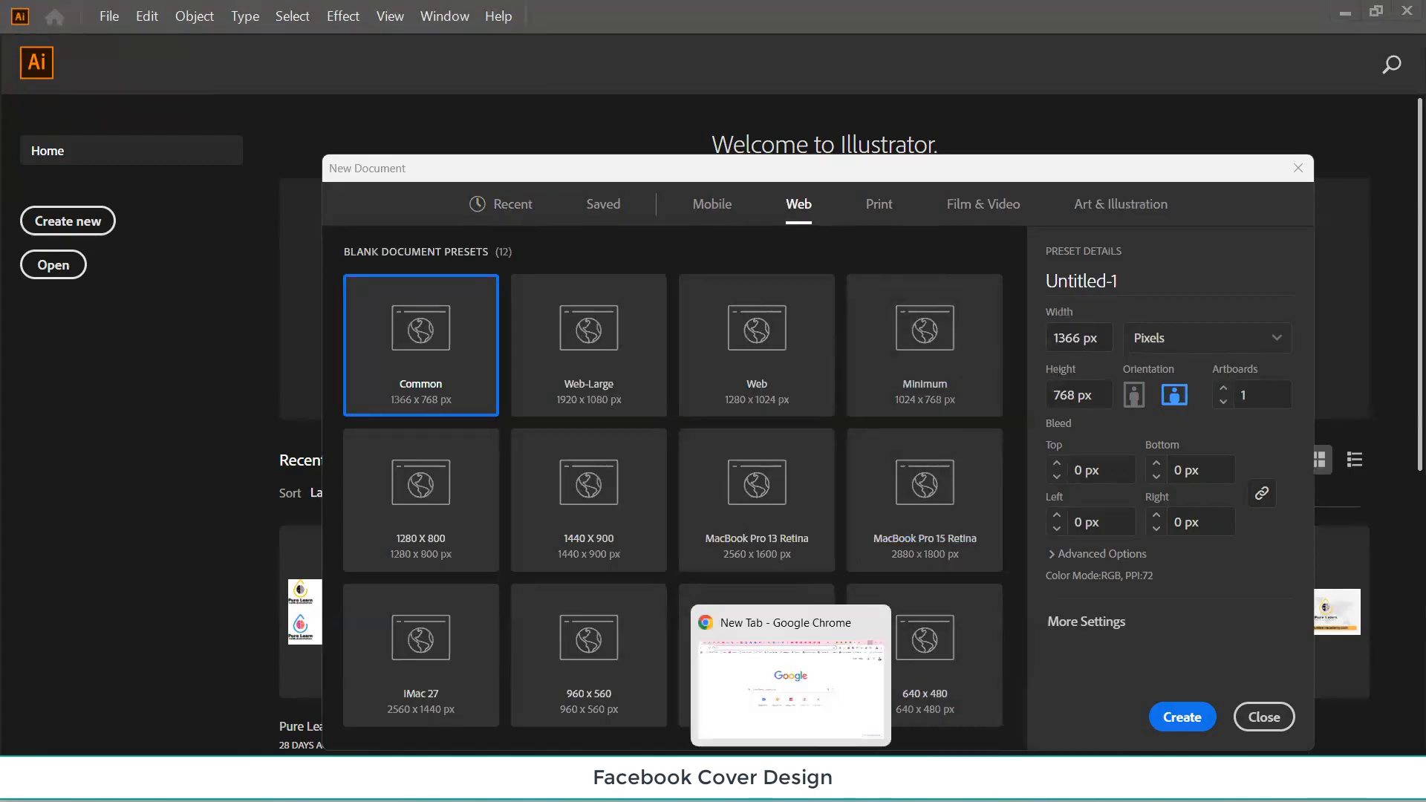
click(792, 709)
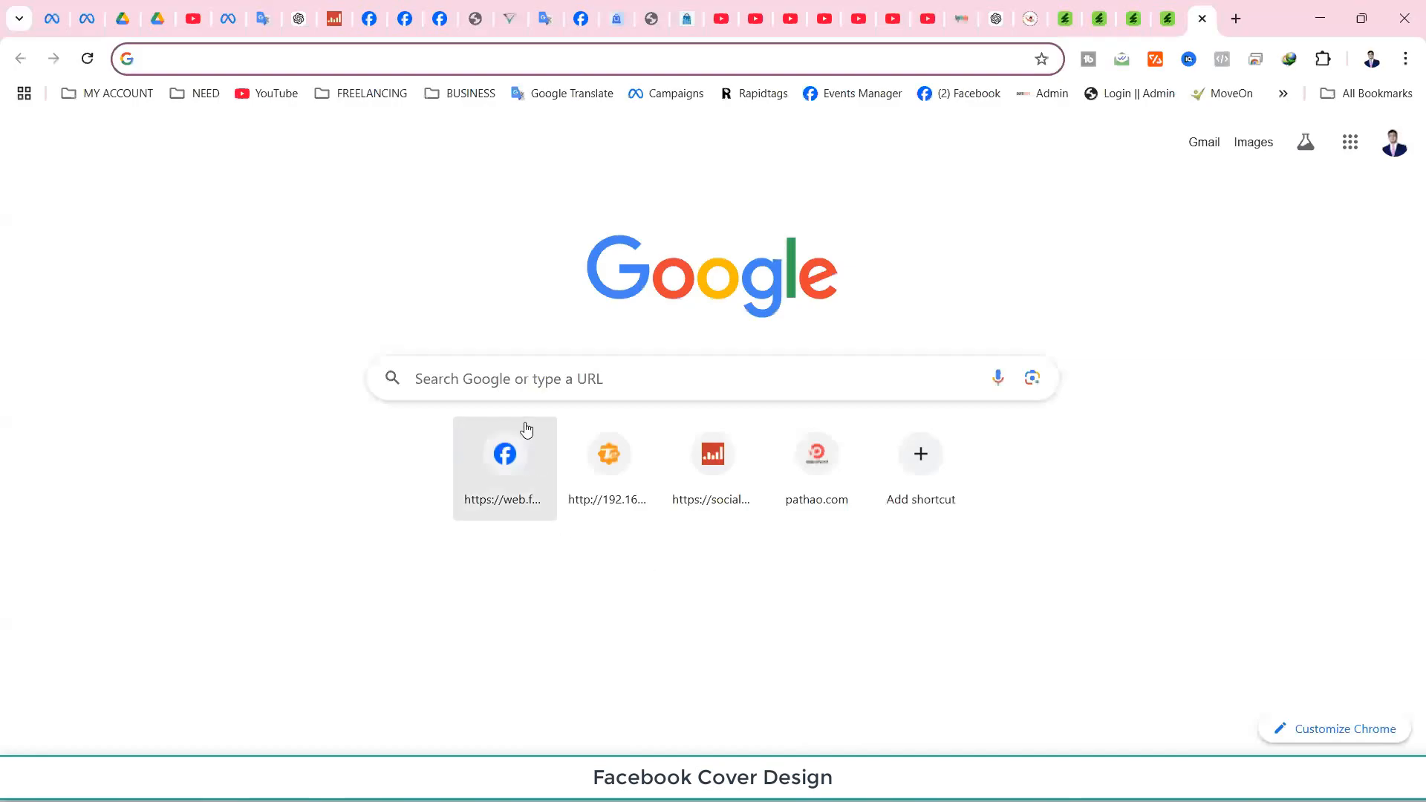
Google 'facebook cover photo size' to find the cover dimensions, then return to Illustrator.
click(515, 377)
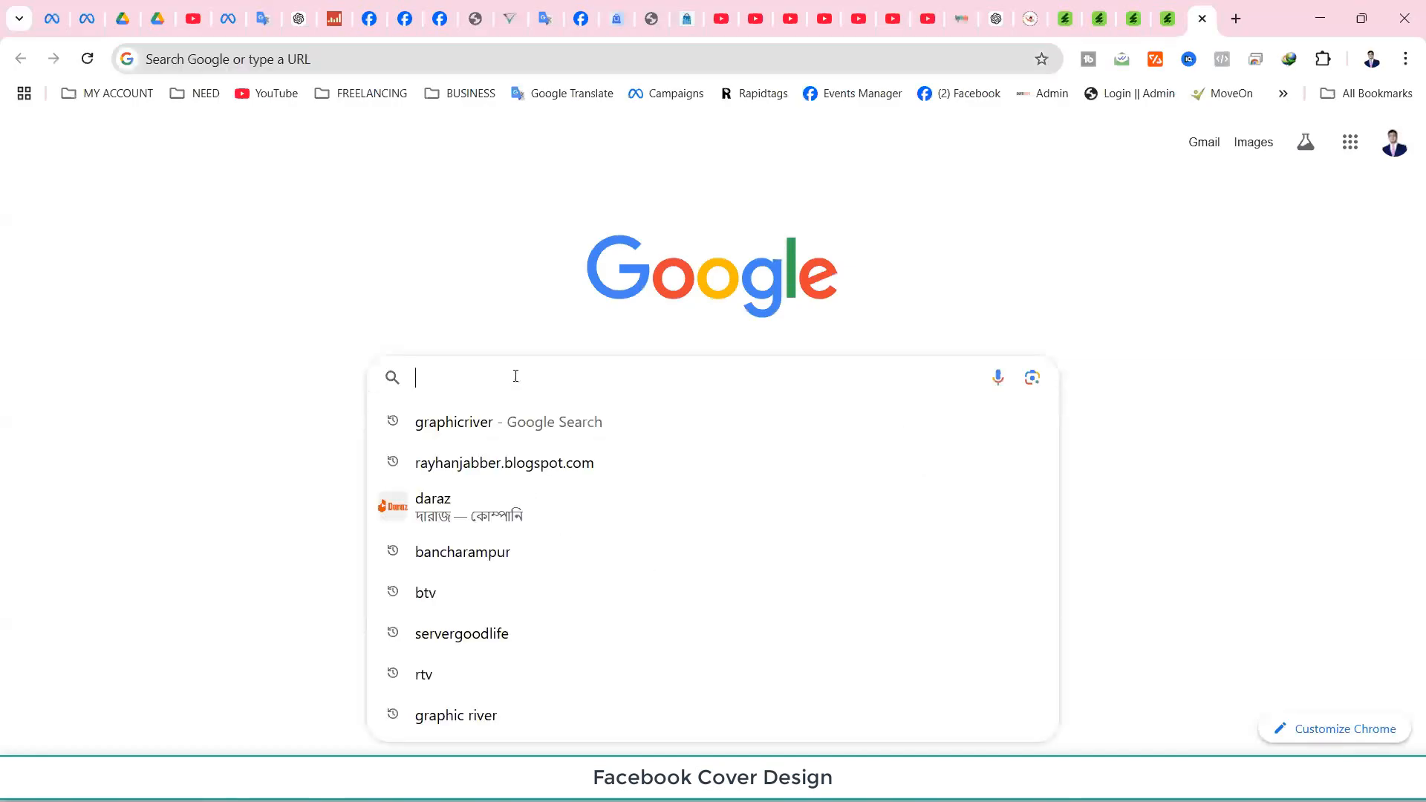
text(foc)
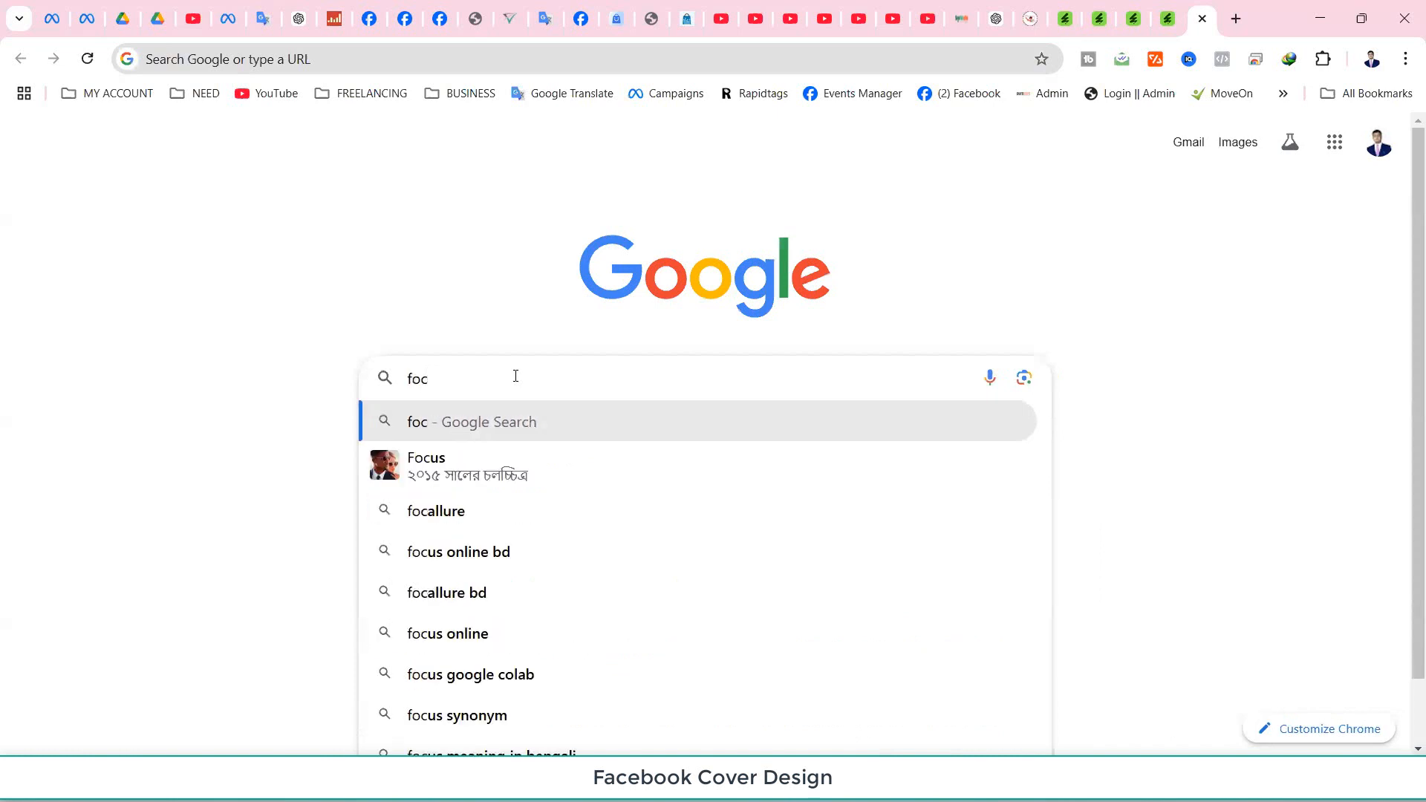
key(BackSpace)
key(BackSpace)
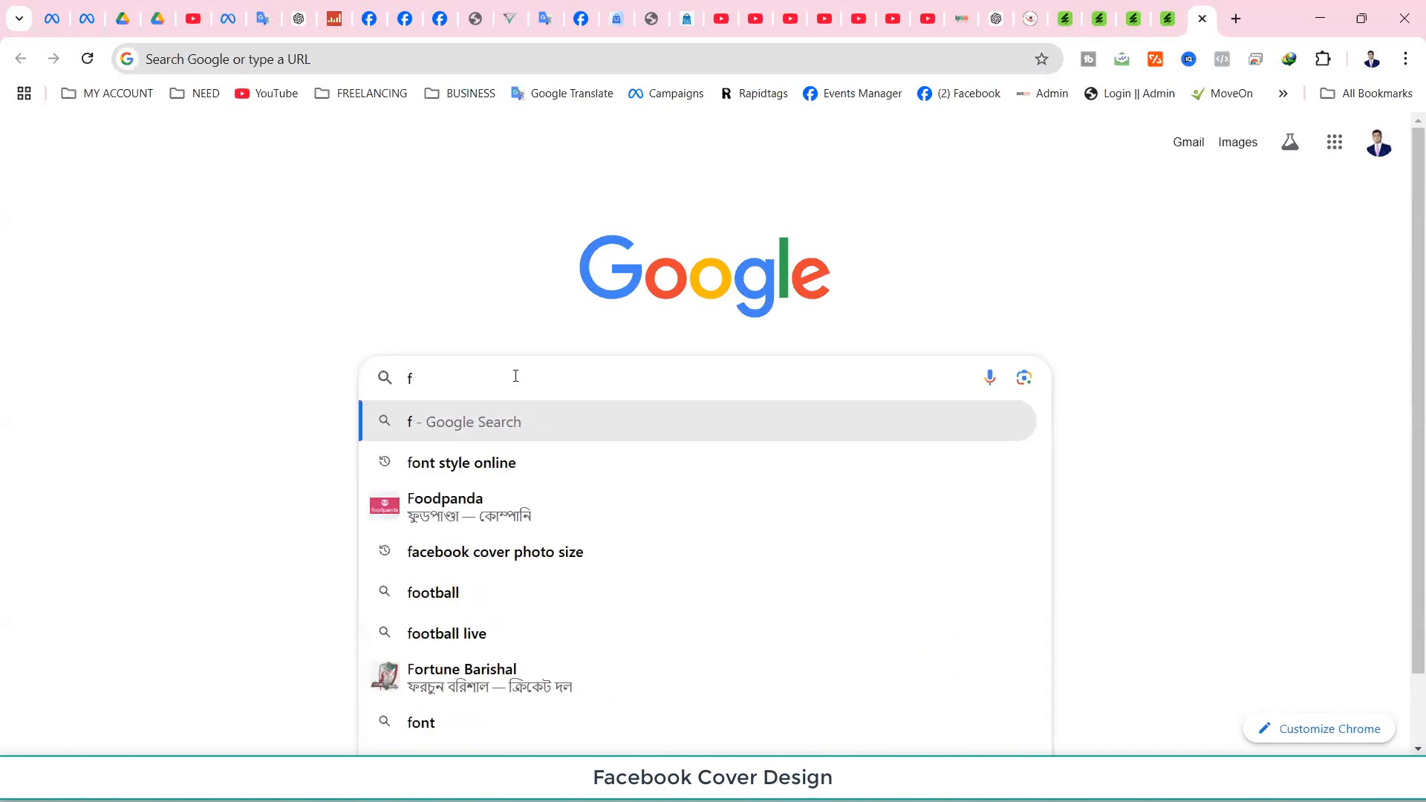
text(aceb)
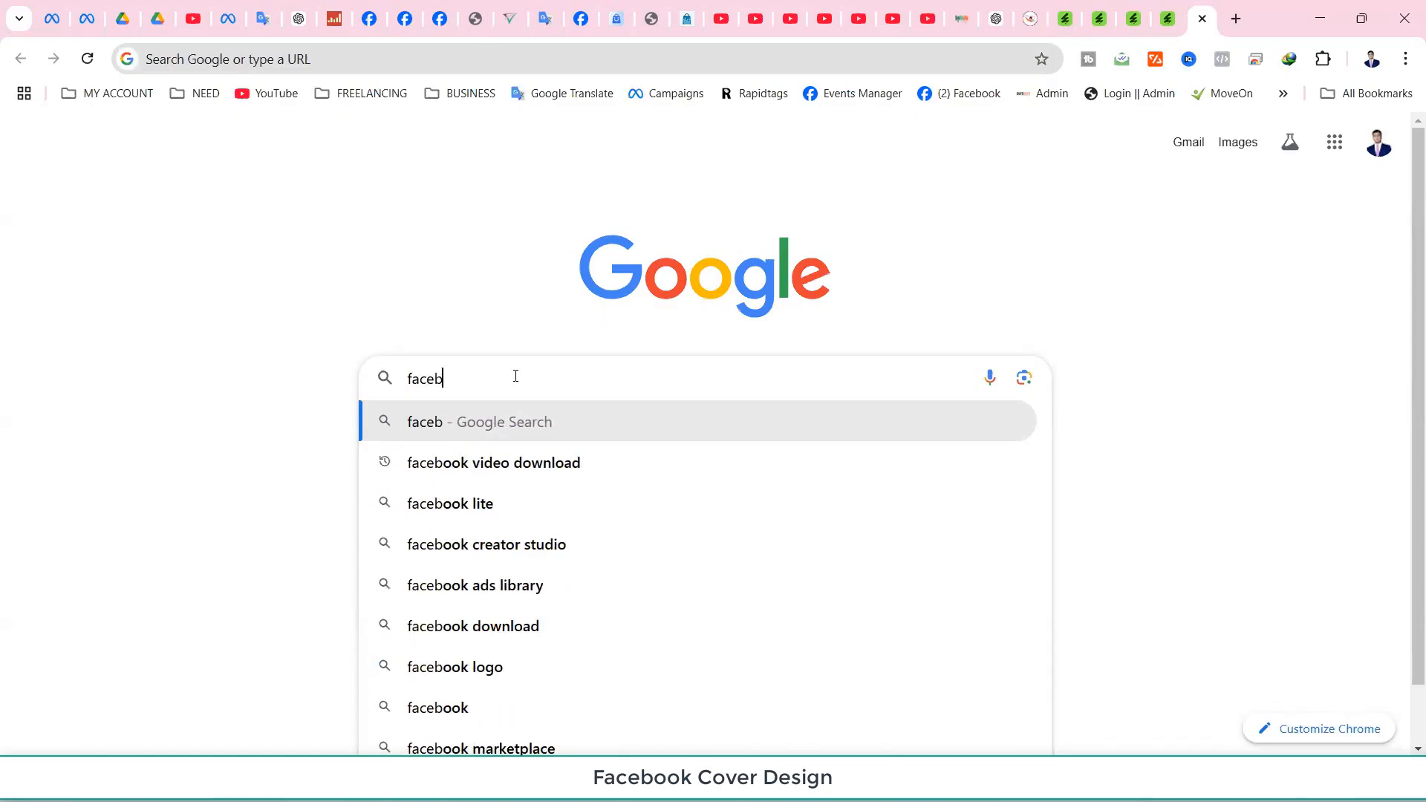
text(ook co)
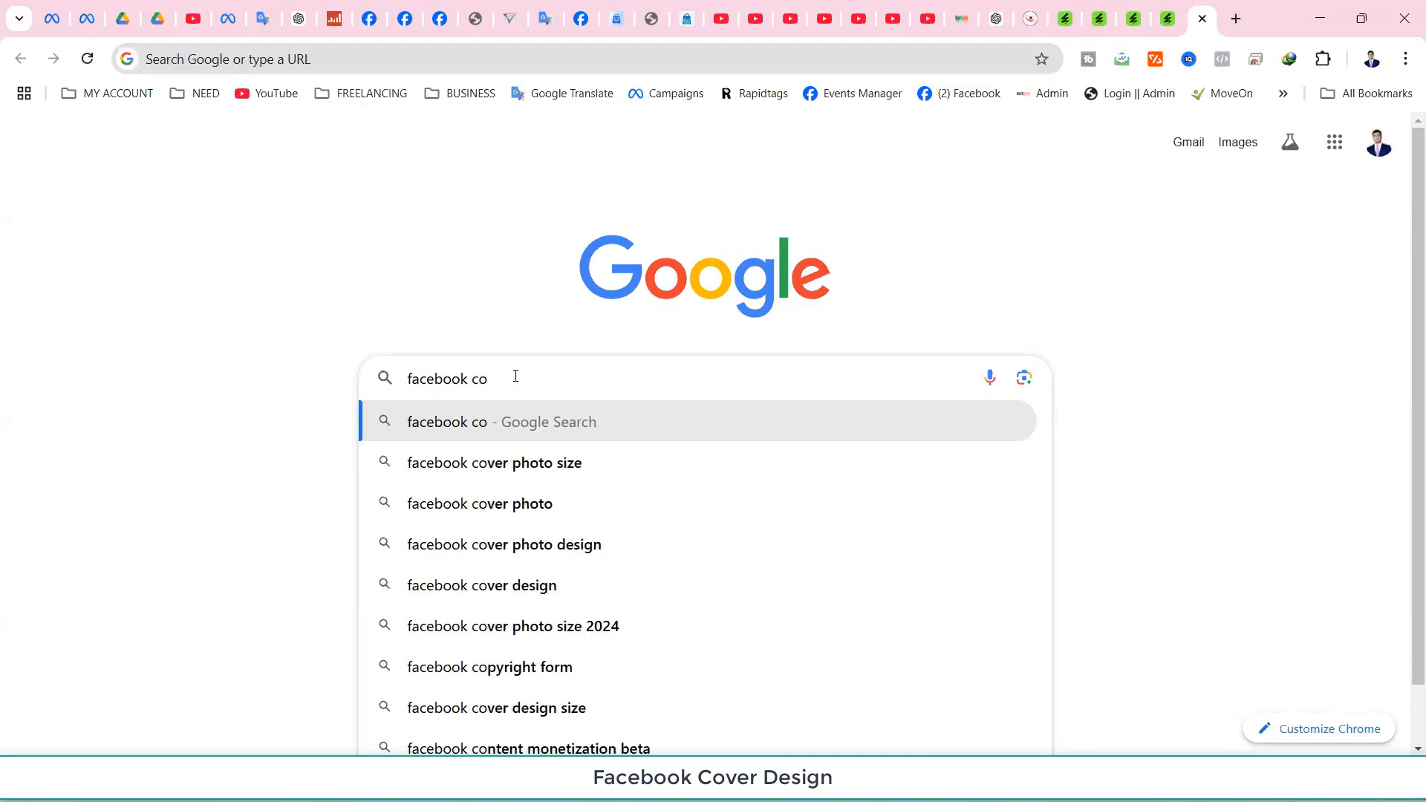
click(550, 465)
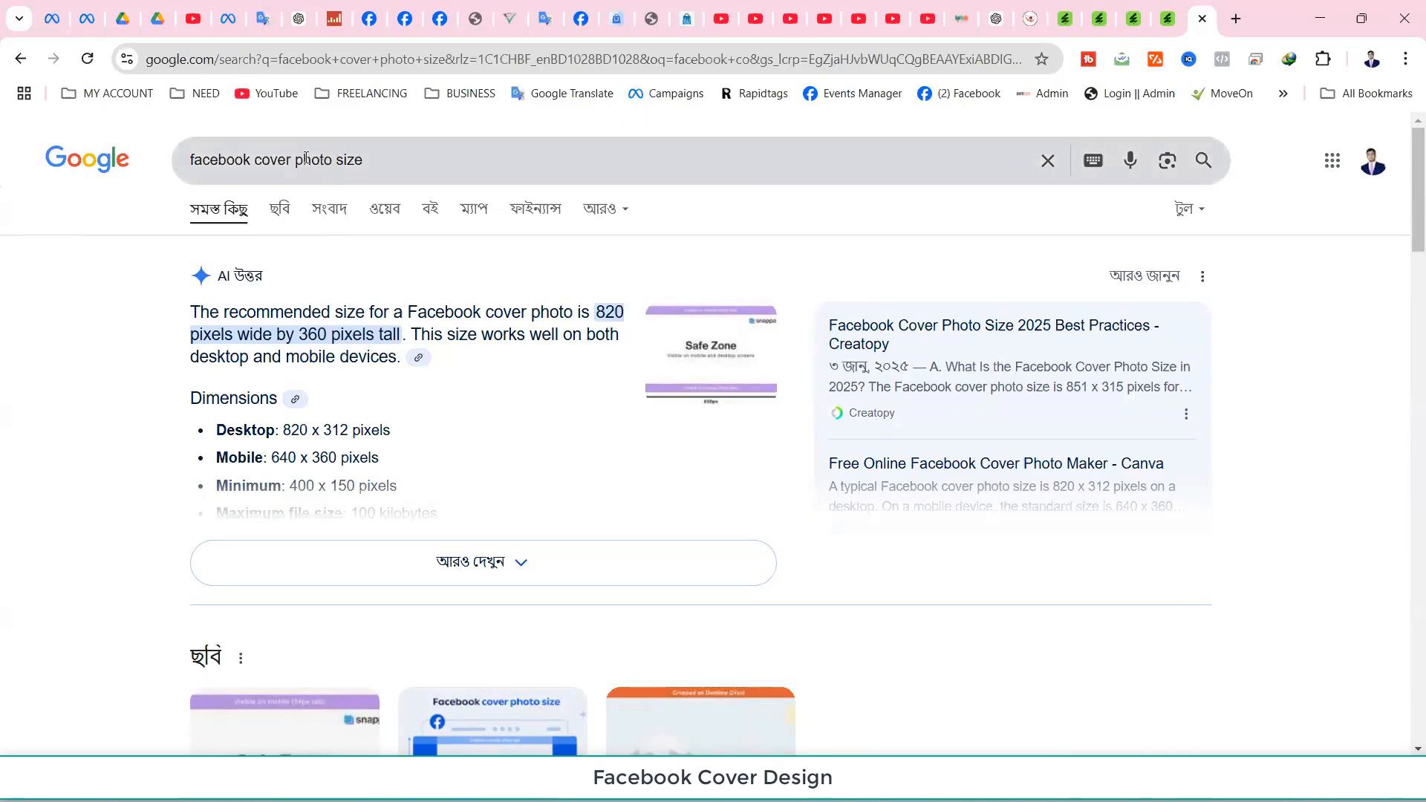
scroll(335, 467, down, 6)
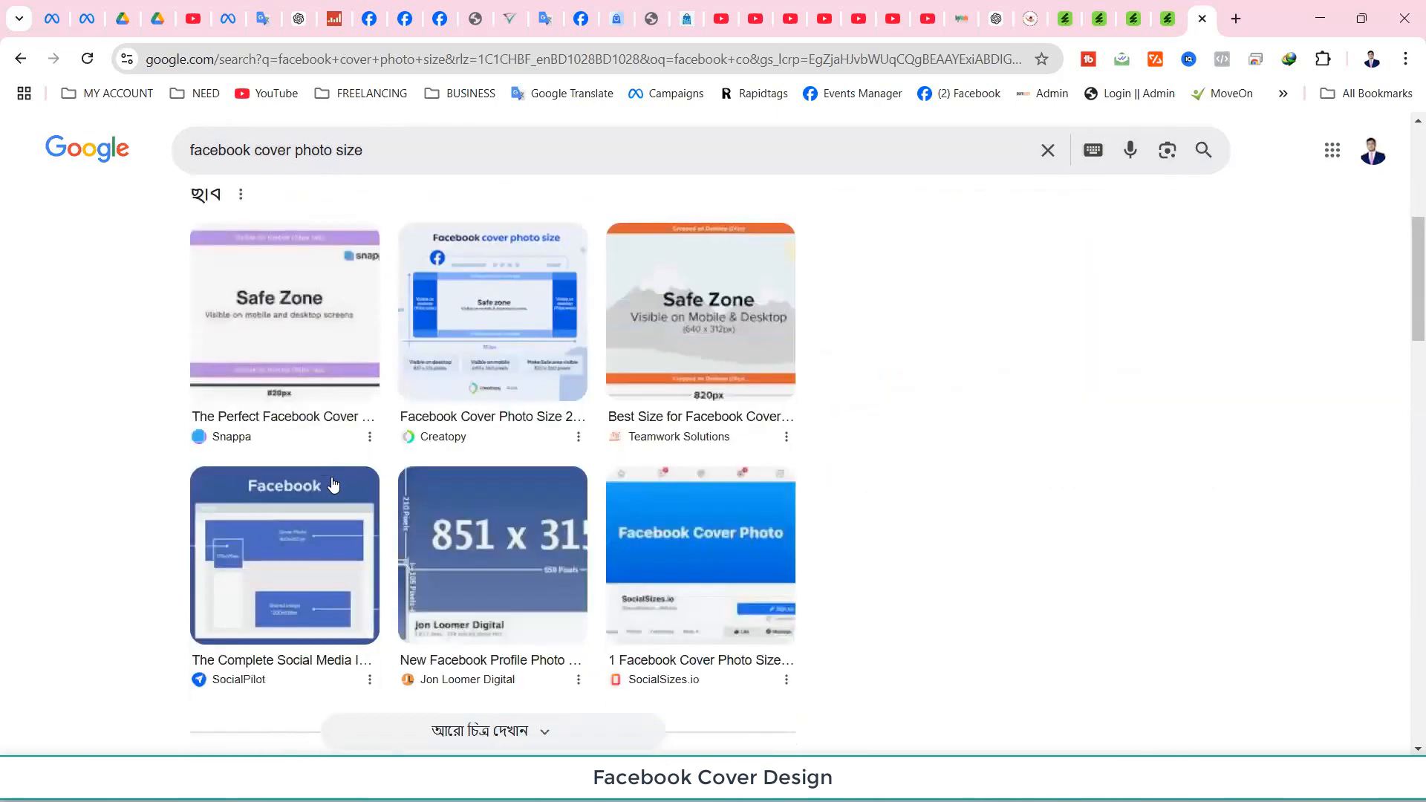
scroll(333, 485, up, 6)
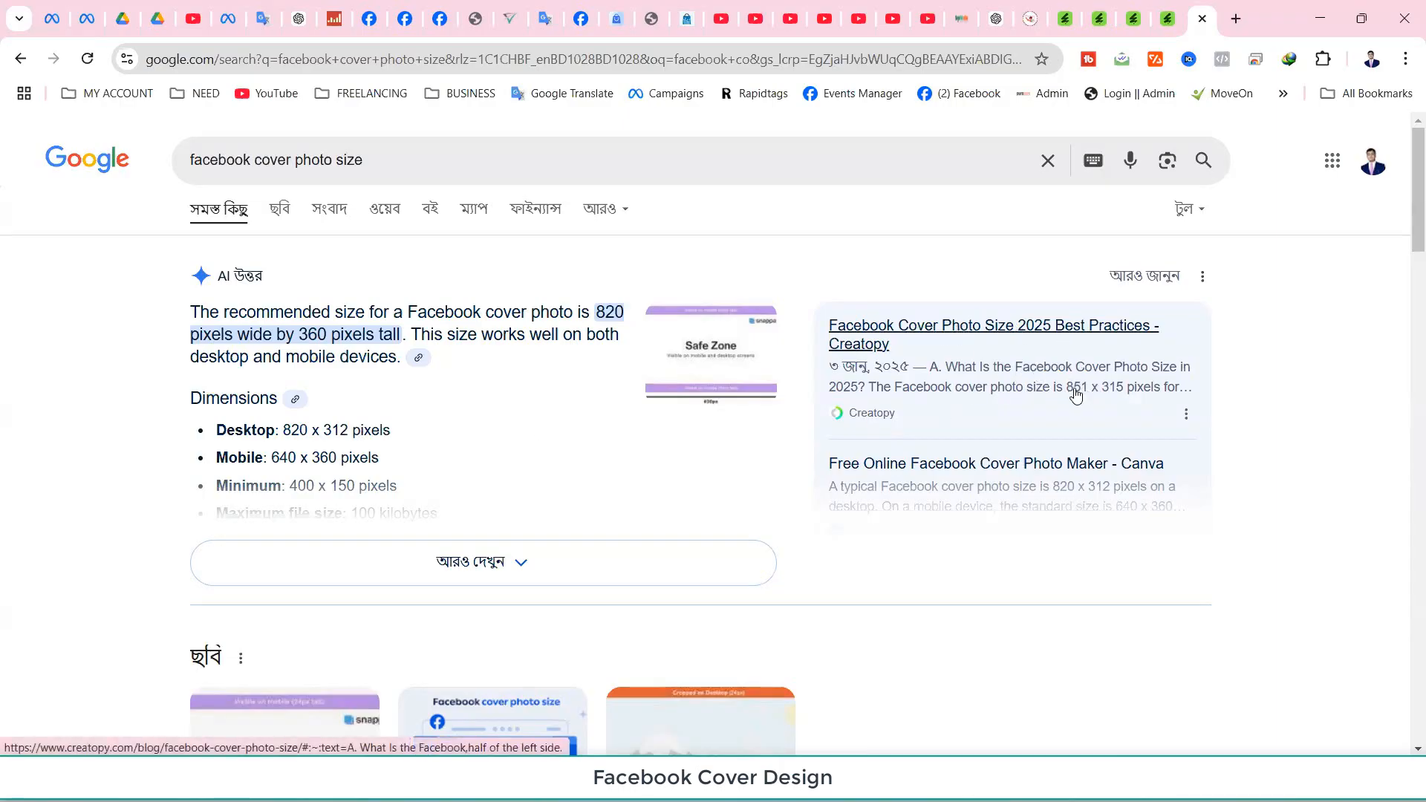
click(1317, 14)
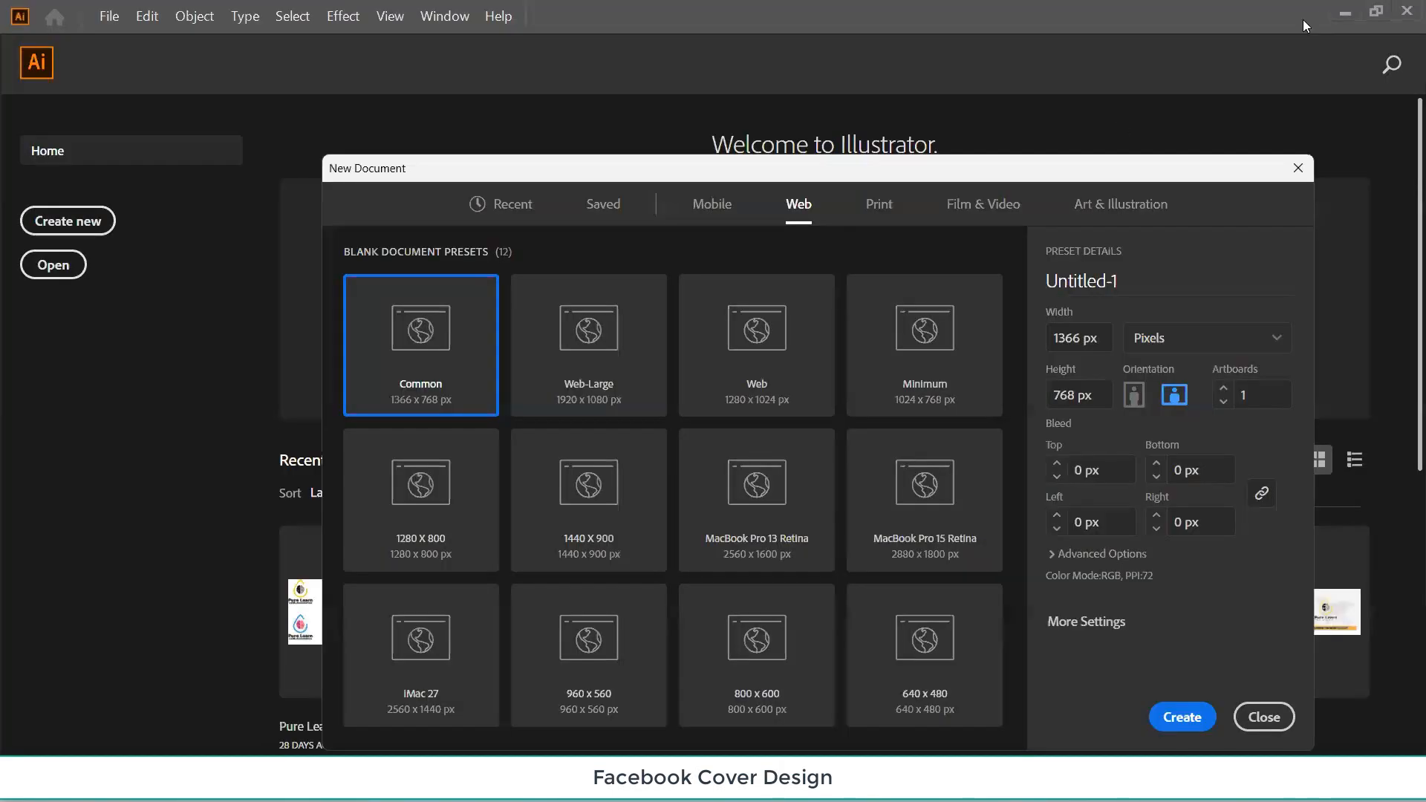
Create a new 851 × 315 px document named 'FB D'.
click(1077, 337)
text(851)
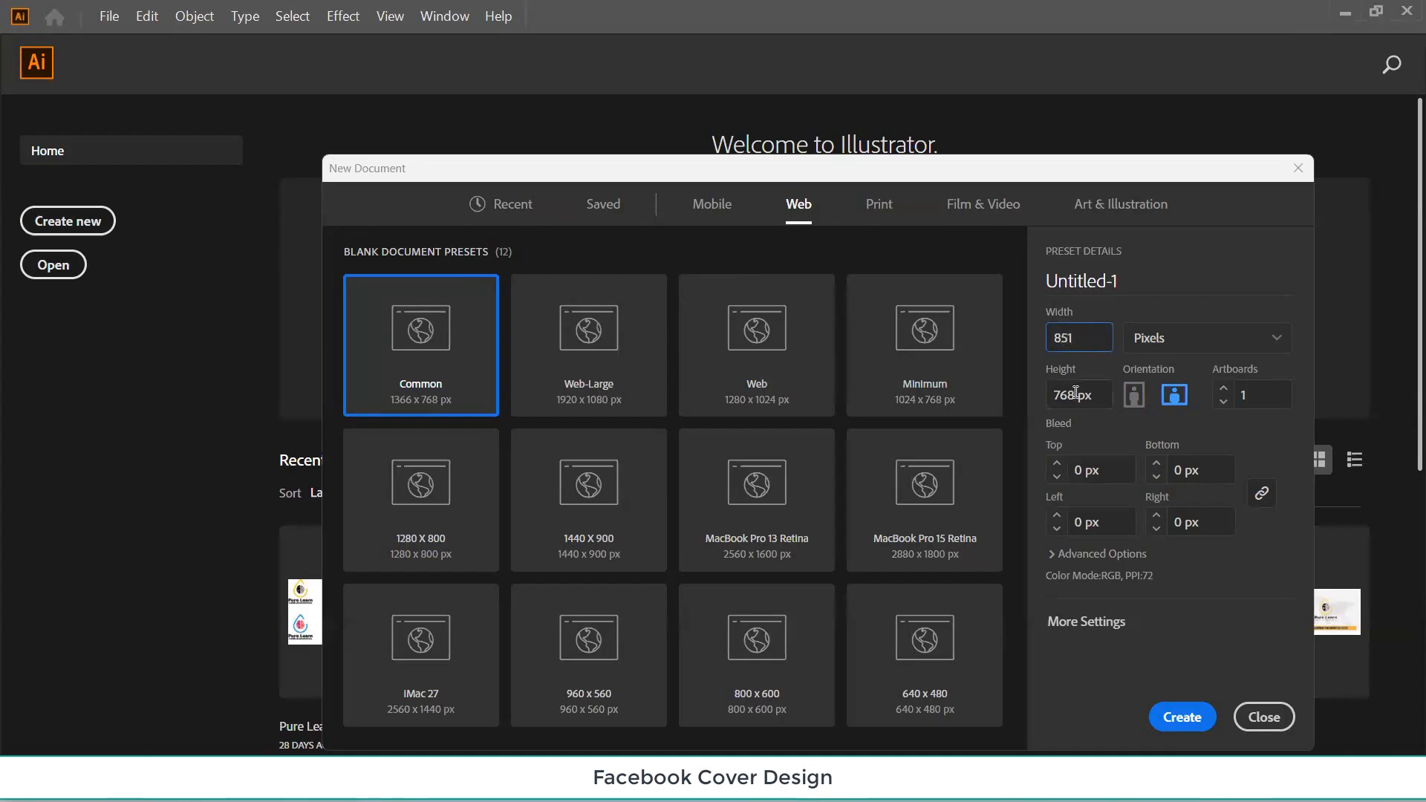
drag(1074, 391, 1048, 397)
click(1073, 282)
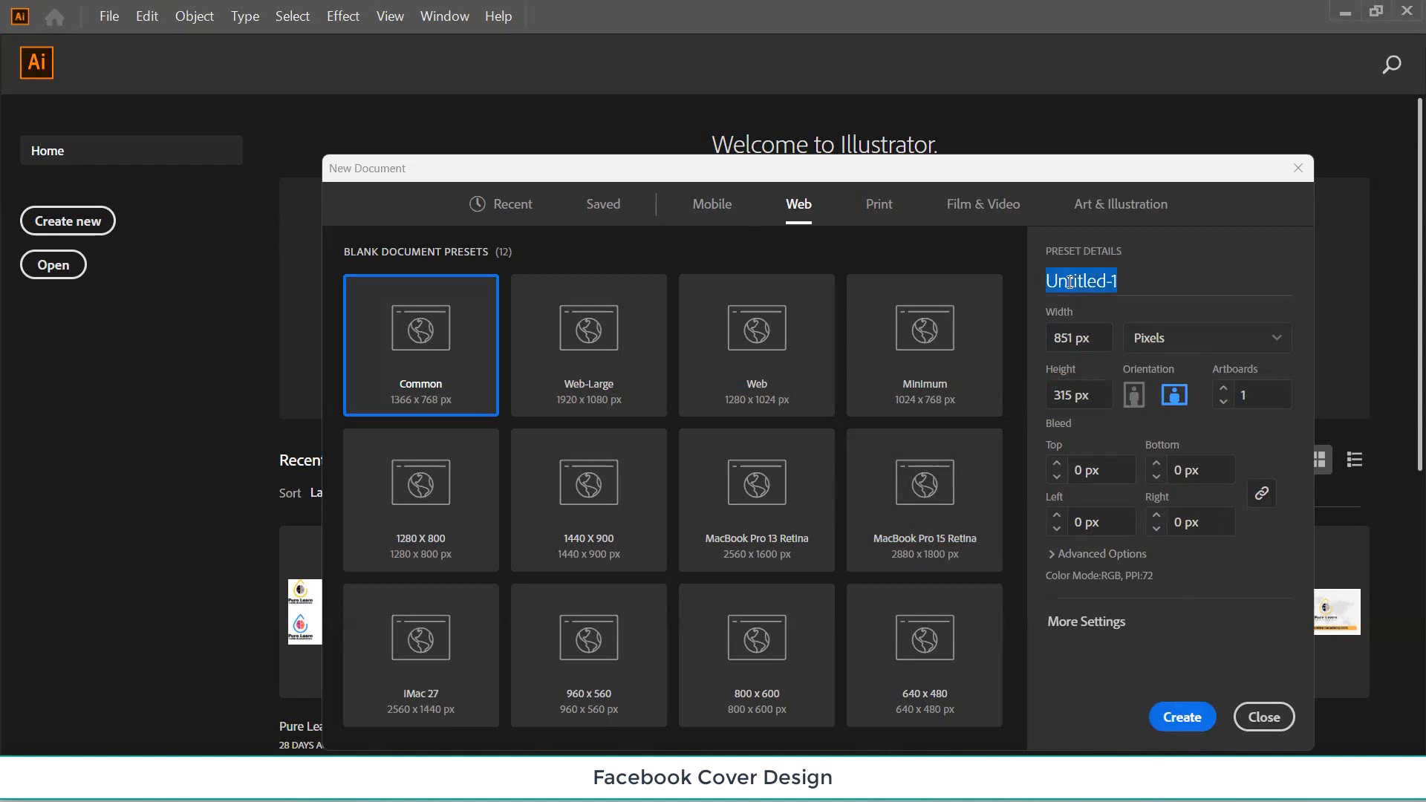
text(FB)
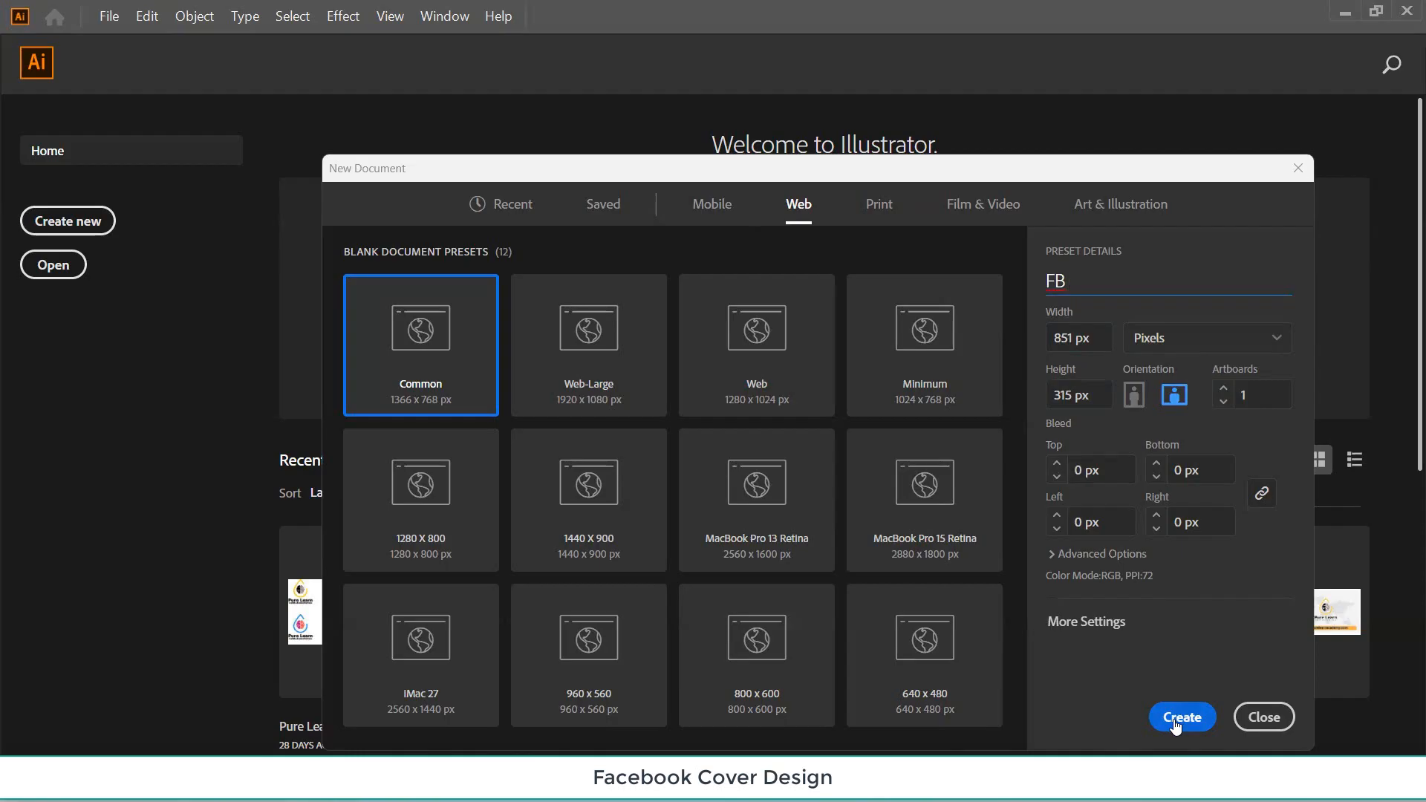
text( D)
click(1181, 718)
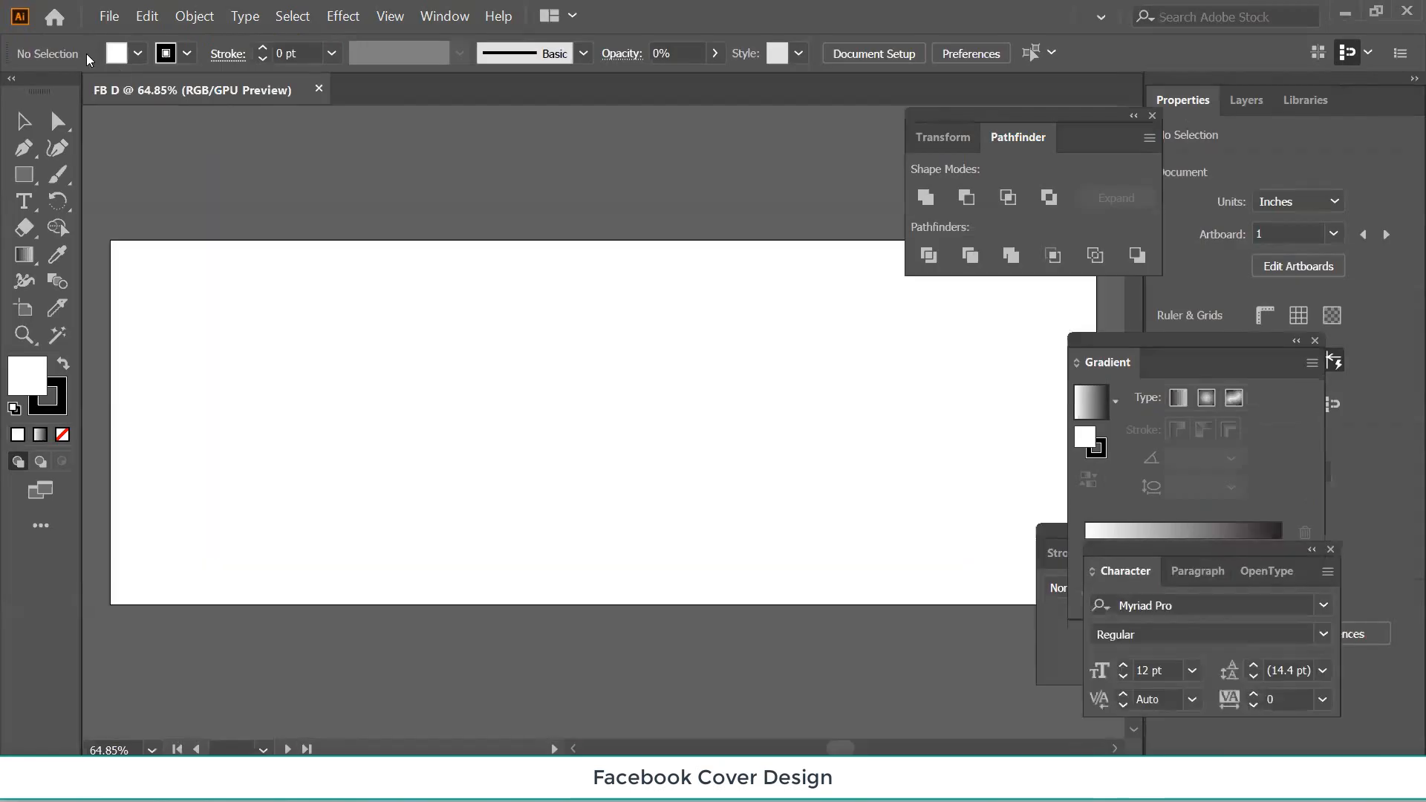
Choose Screenshot 01 from Downloads to place, and zoom out to 33.33%.
click(109, 16)
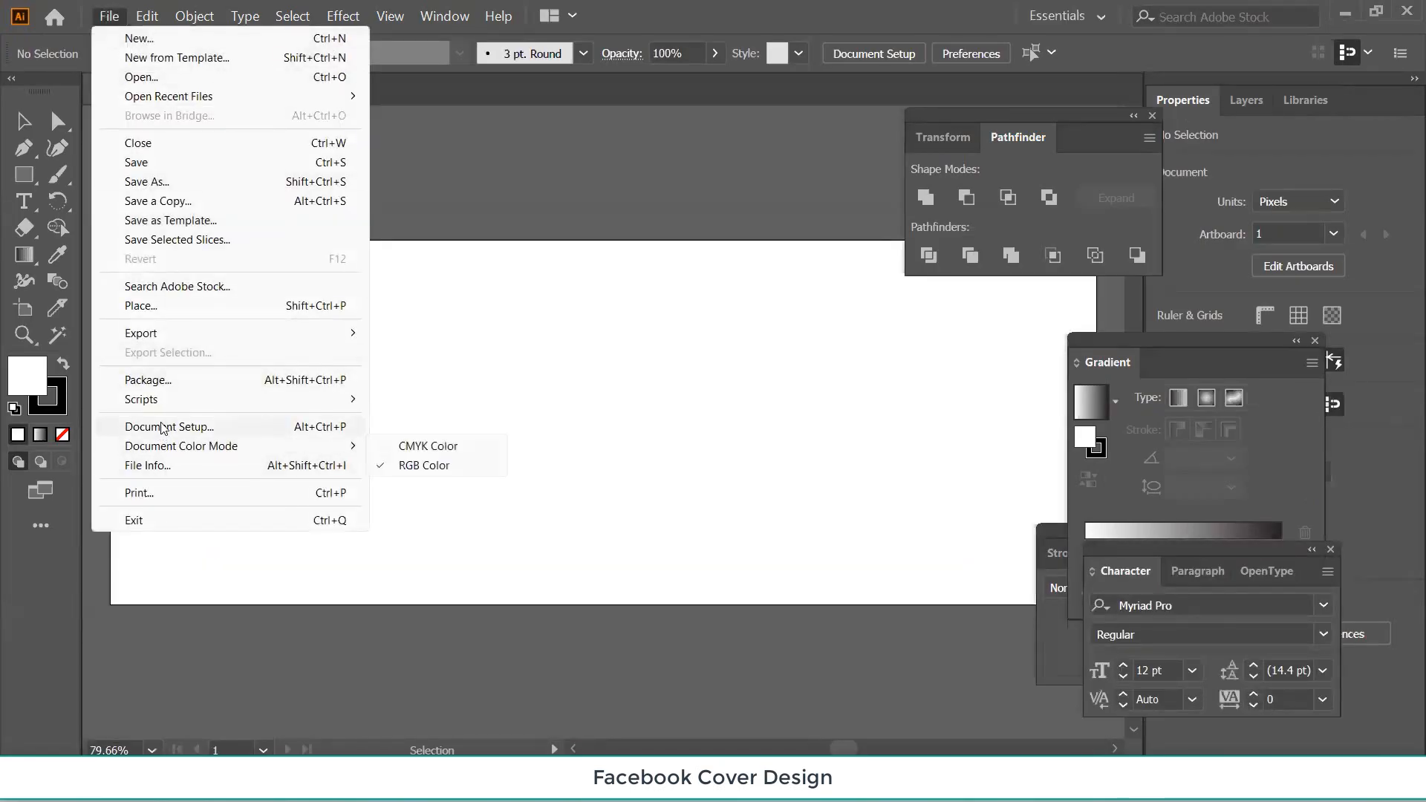
click(148, 306)
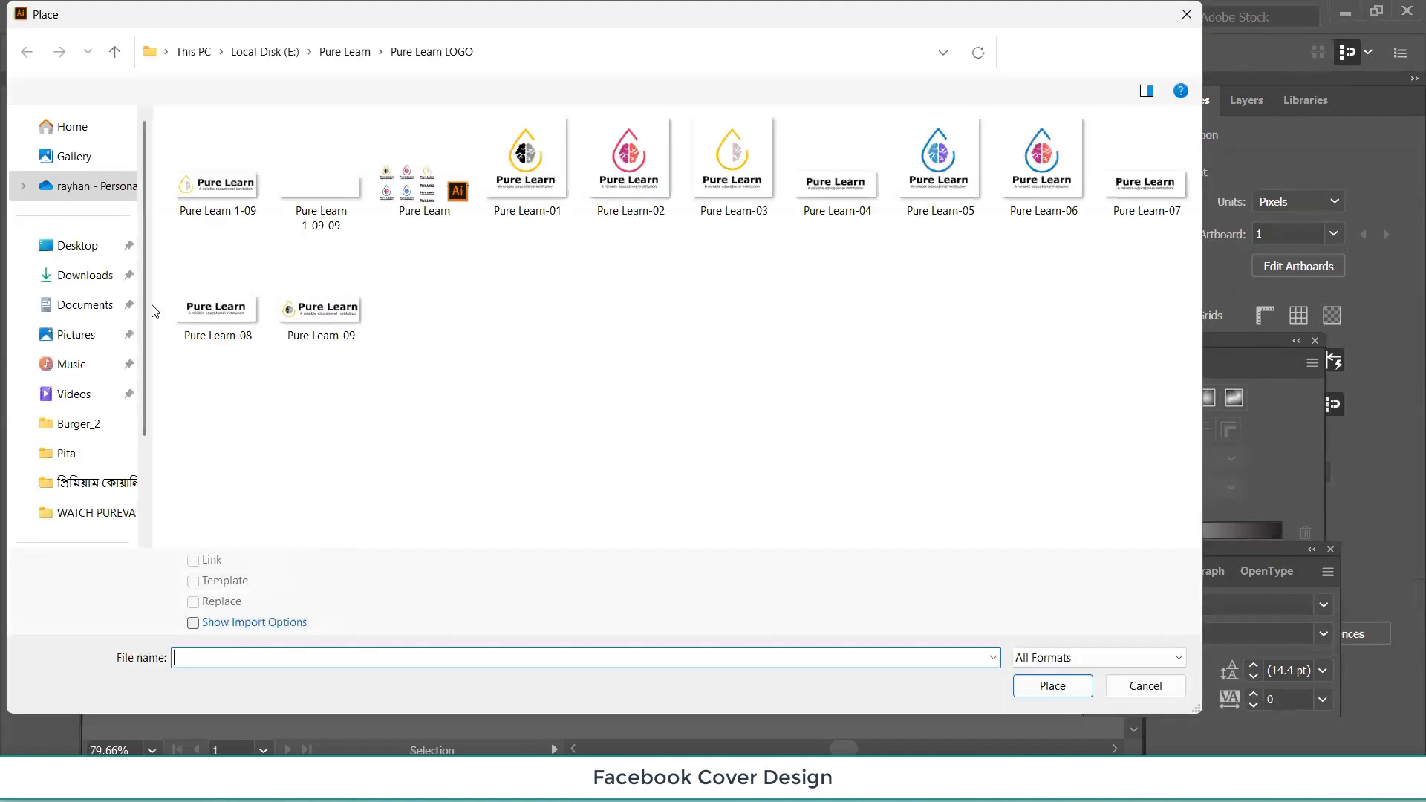
click(82, 276)
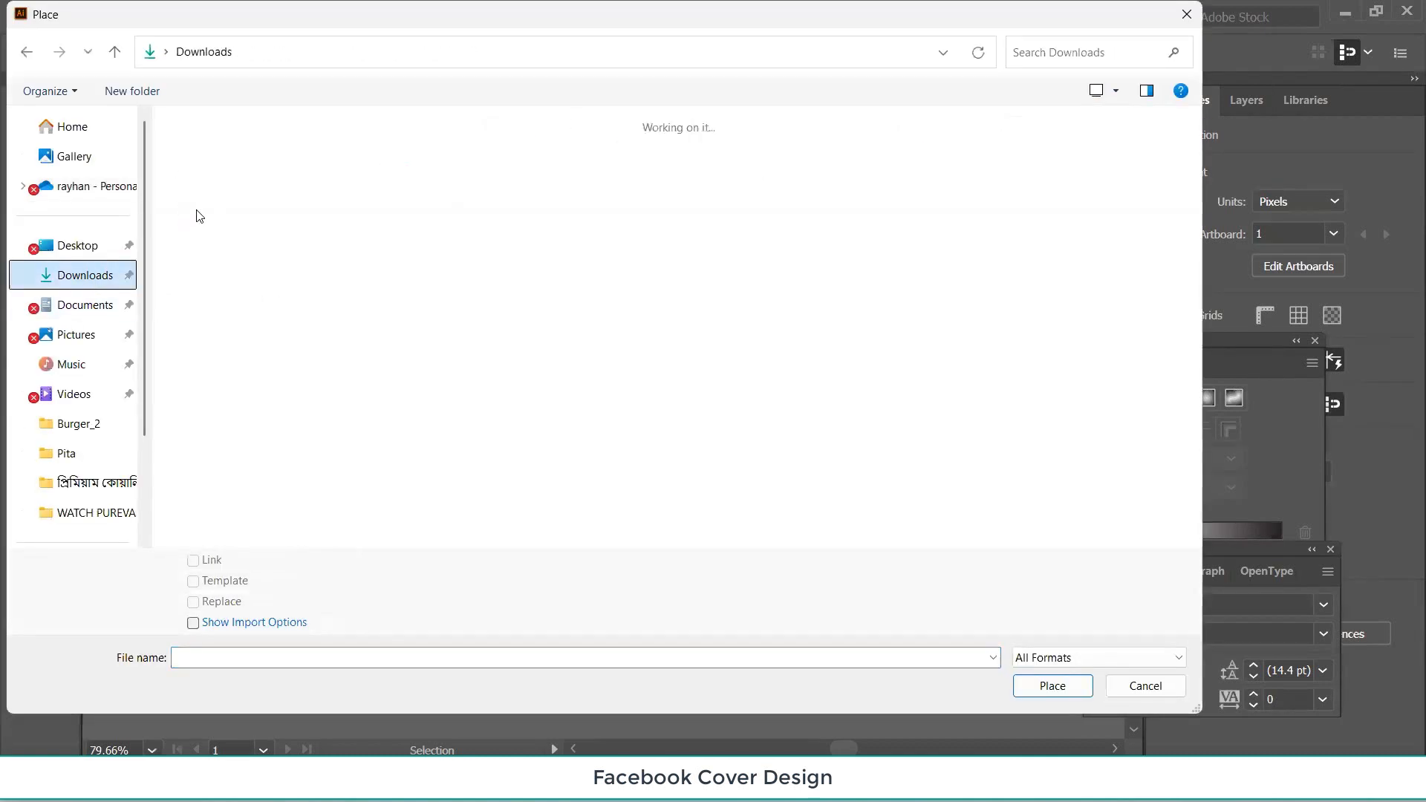
double_click(228, 261)
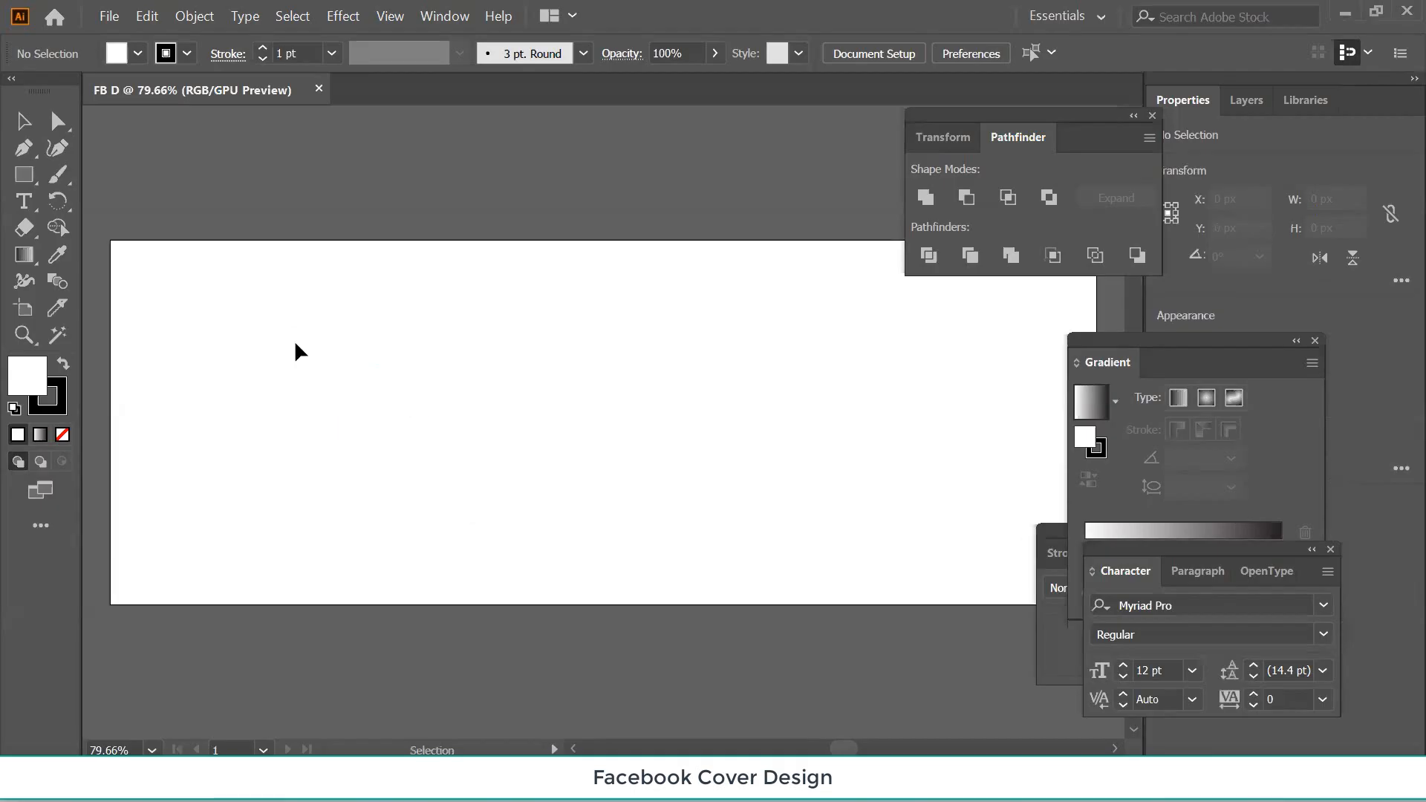
key(ctrl+minus)
key(ctrl+minus)
key(ctrl+minus)
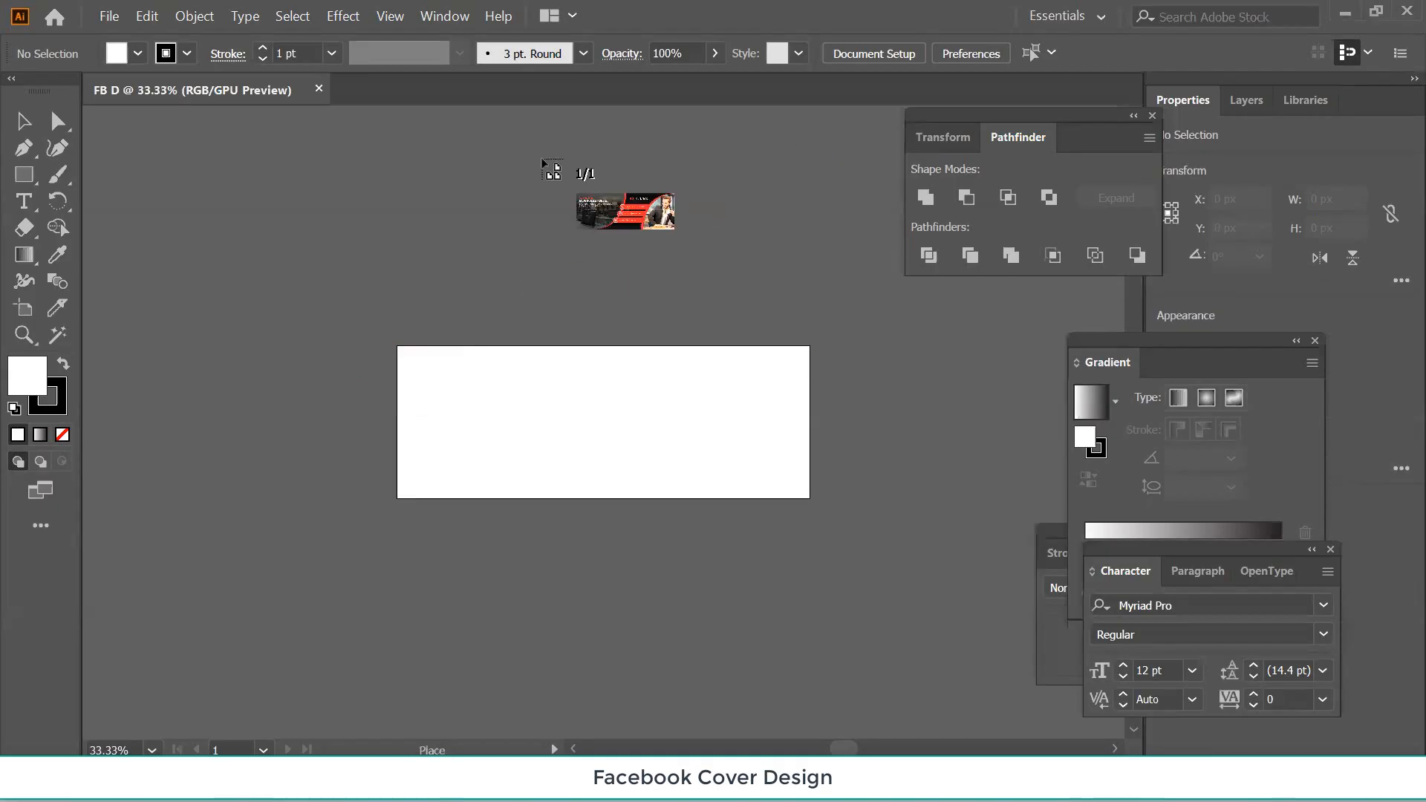
Place the Screenshot 01 banner and position it just above the artboard, zooming in.
drag(386, 227, 810, 434)
click(561, 553)
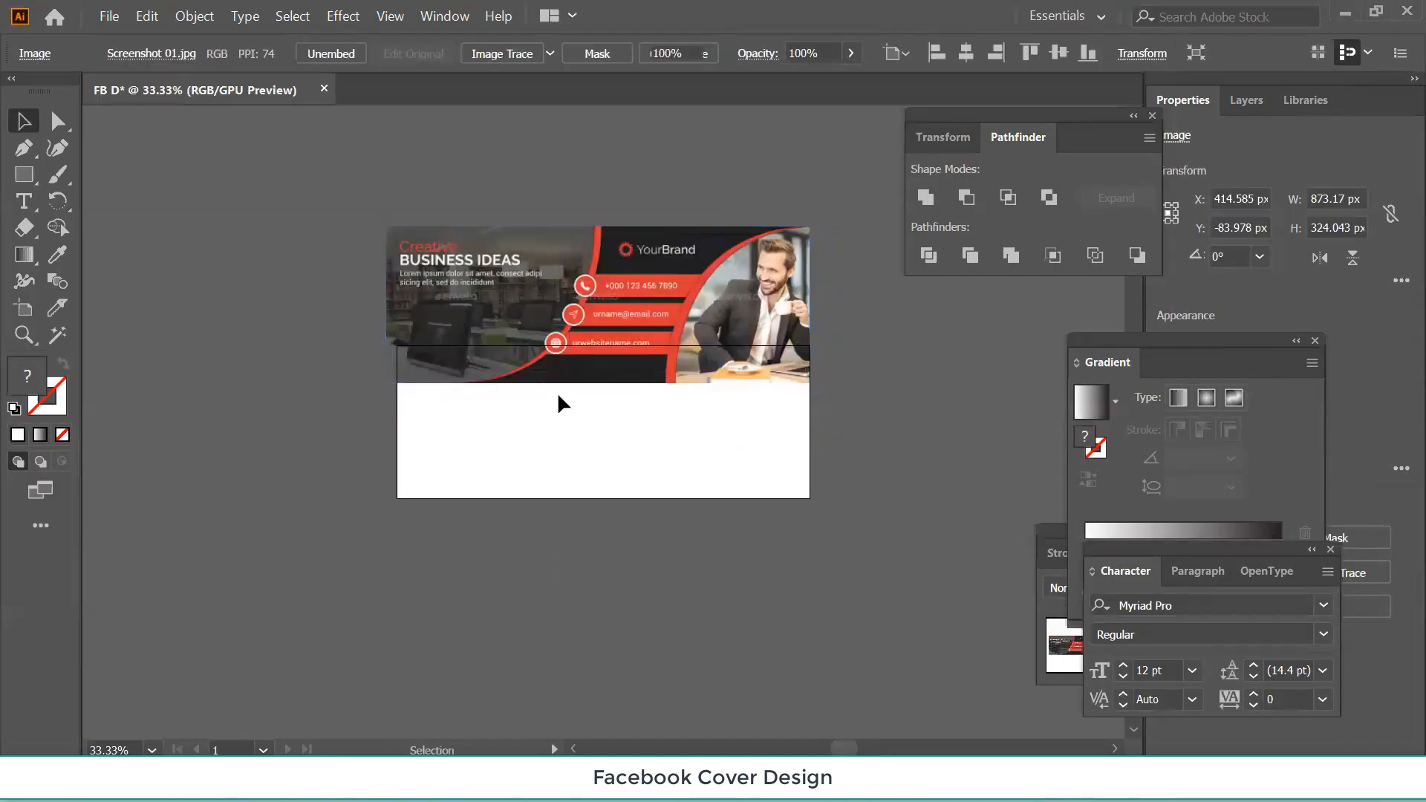
drag(553, 261, 545, 165)
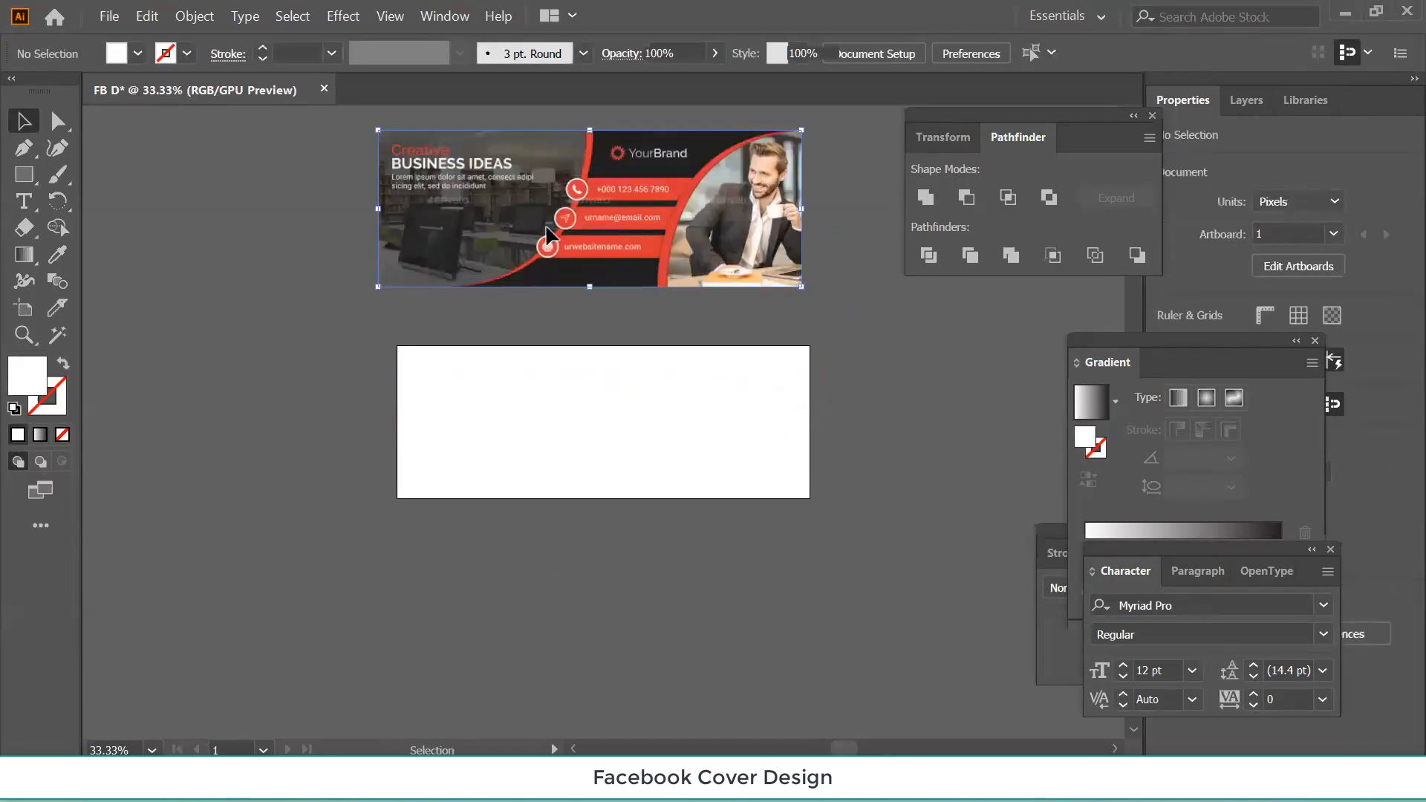
drag(546, 236, 547, 292)
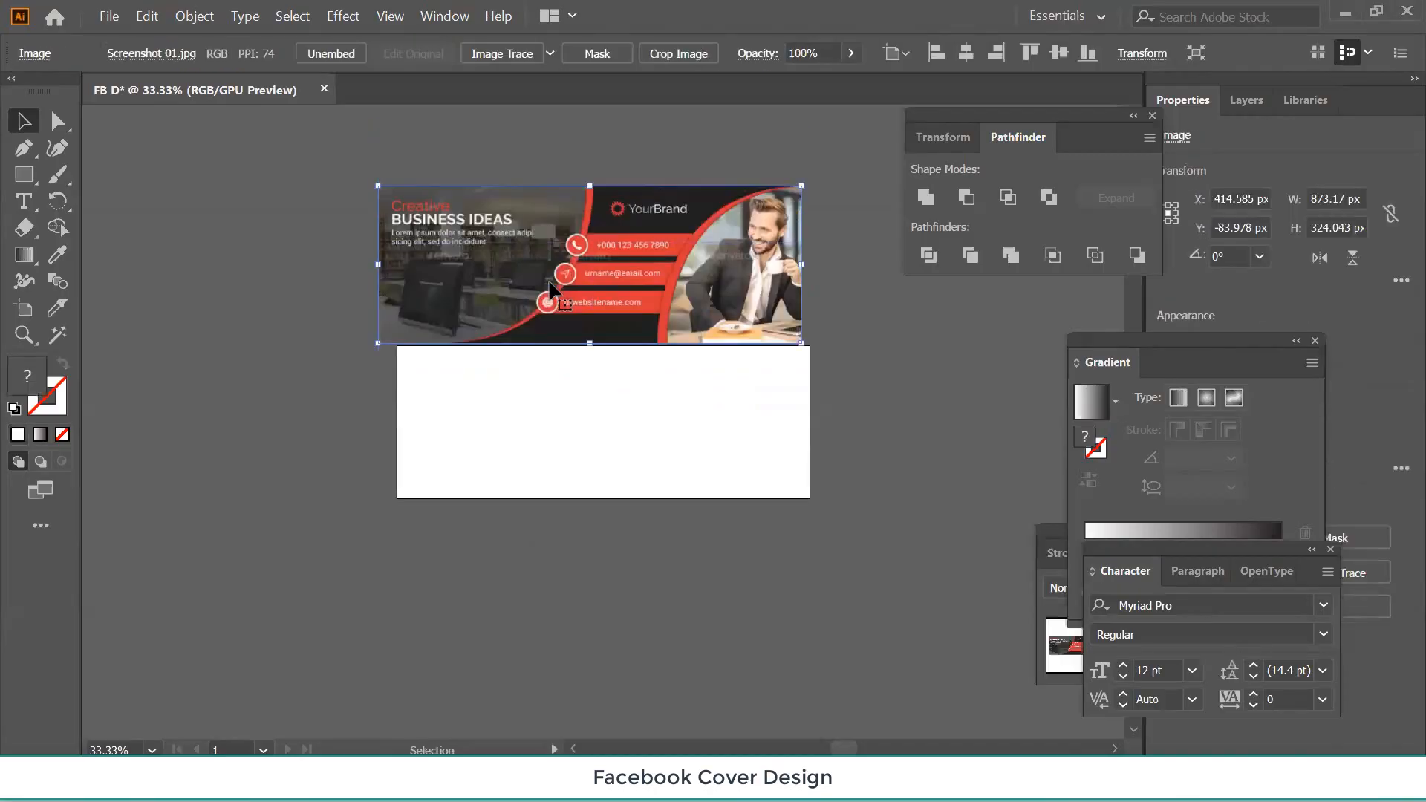
click(530, 406)
key(ctrl+plus)
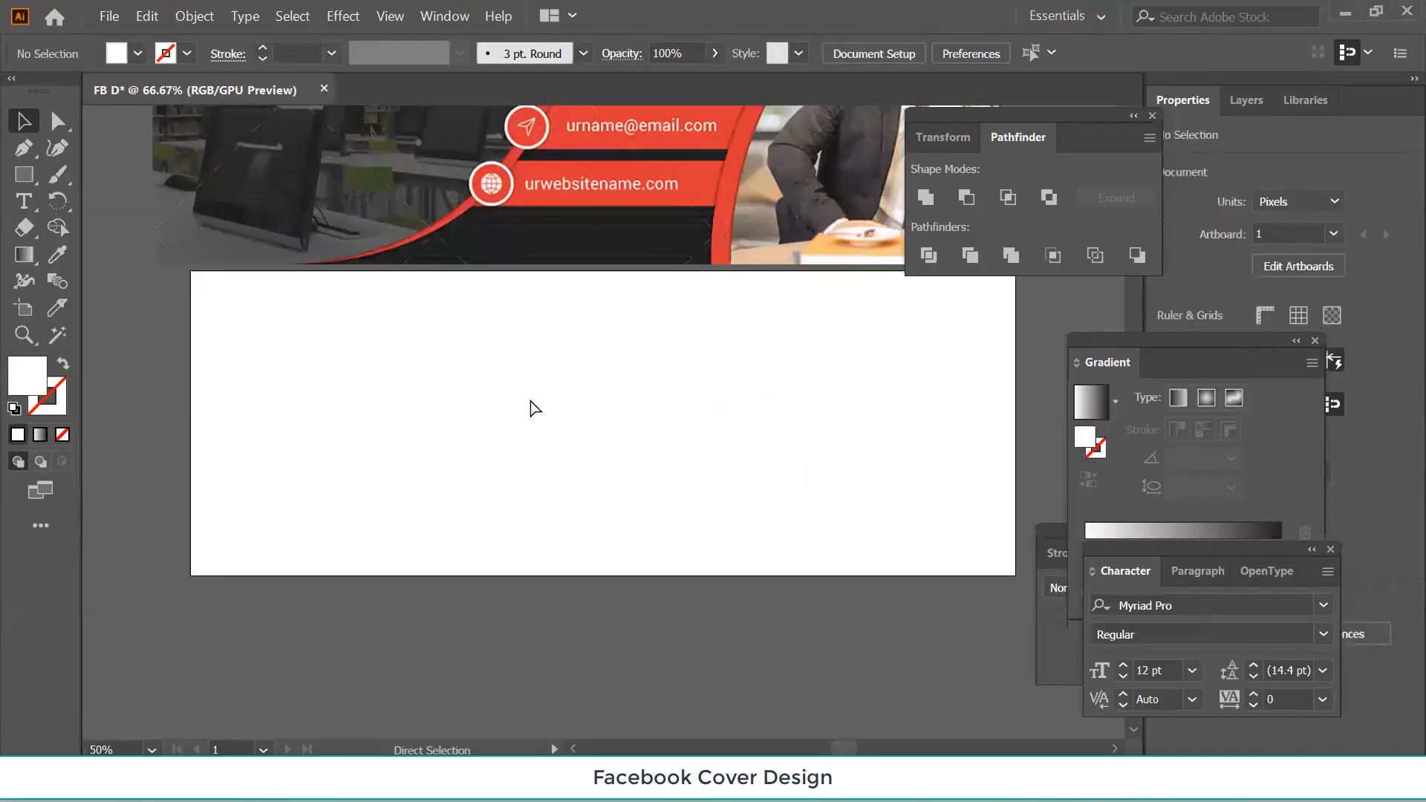
scroll(587, 380, up, 3)
scroll(587, 380, up, 5)
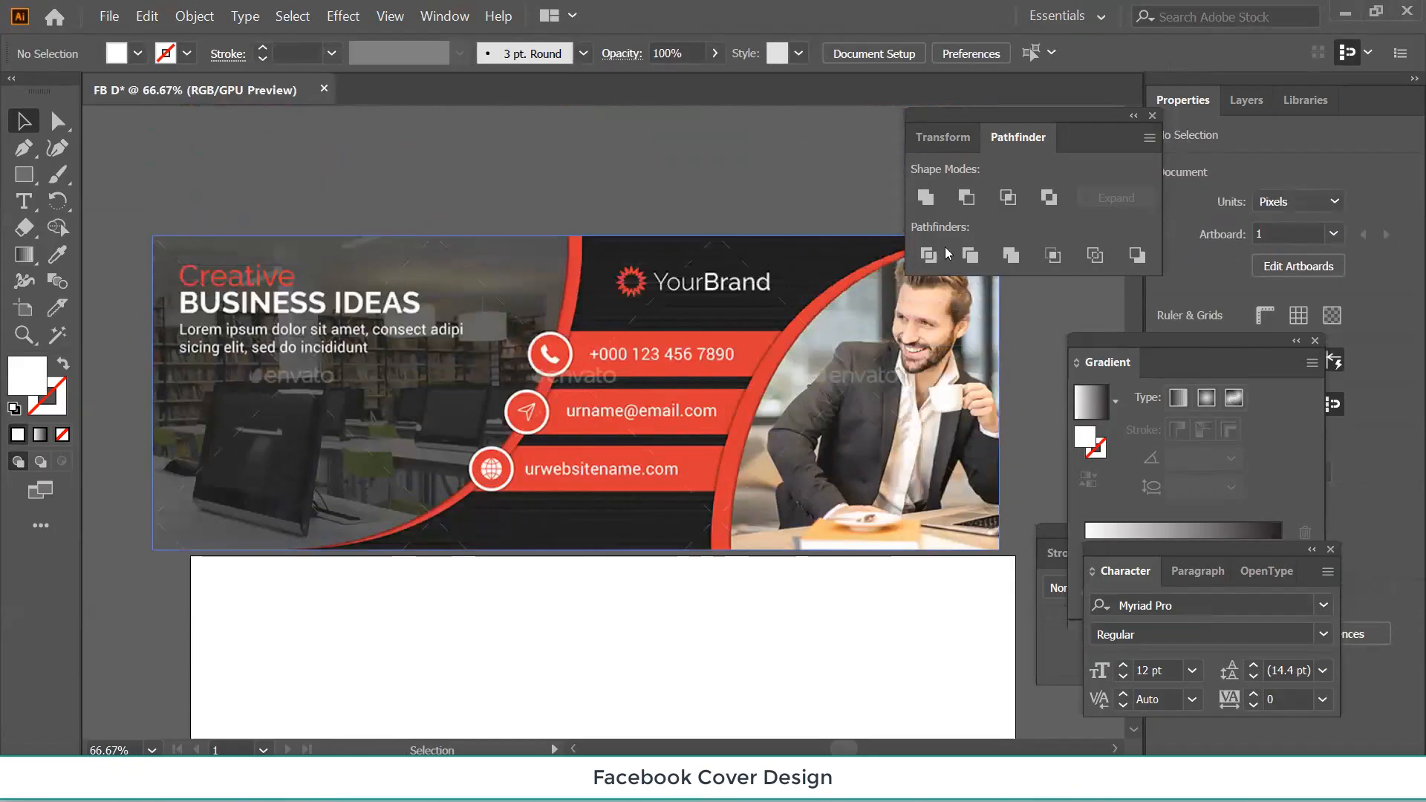
Close the Pathfinder, Gradient, Character and Stroke panels and nudge the banner slightly upward.
click(1152, 116)
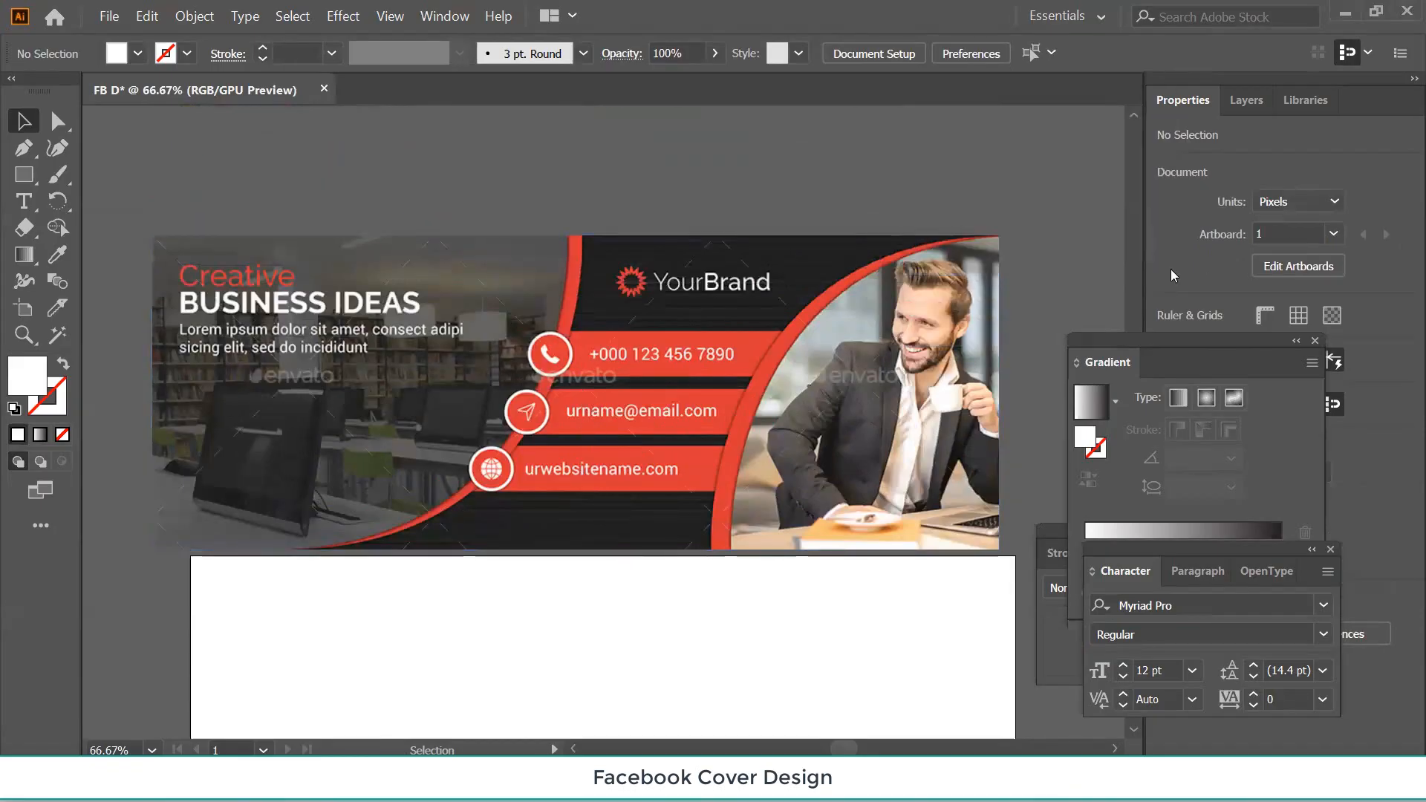
click(1315, 340)
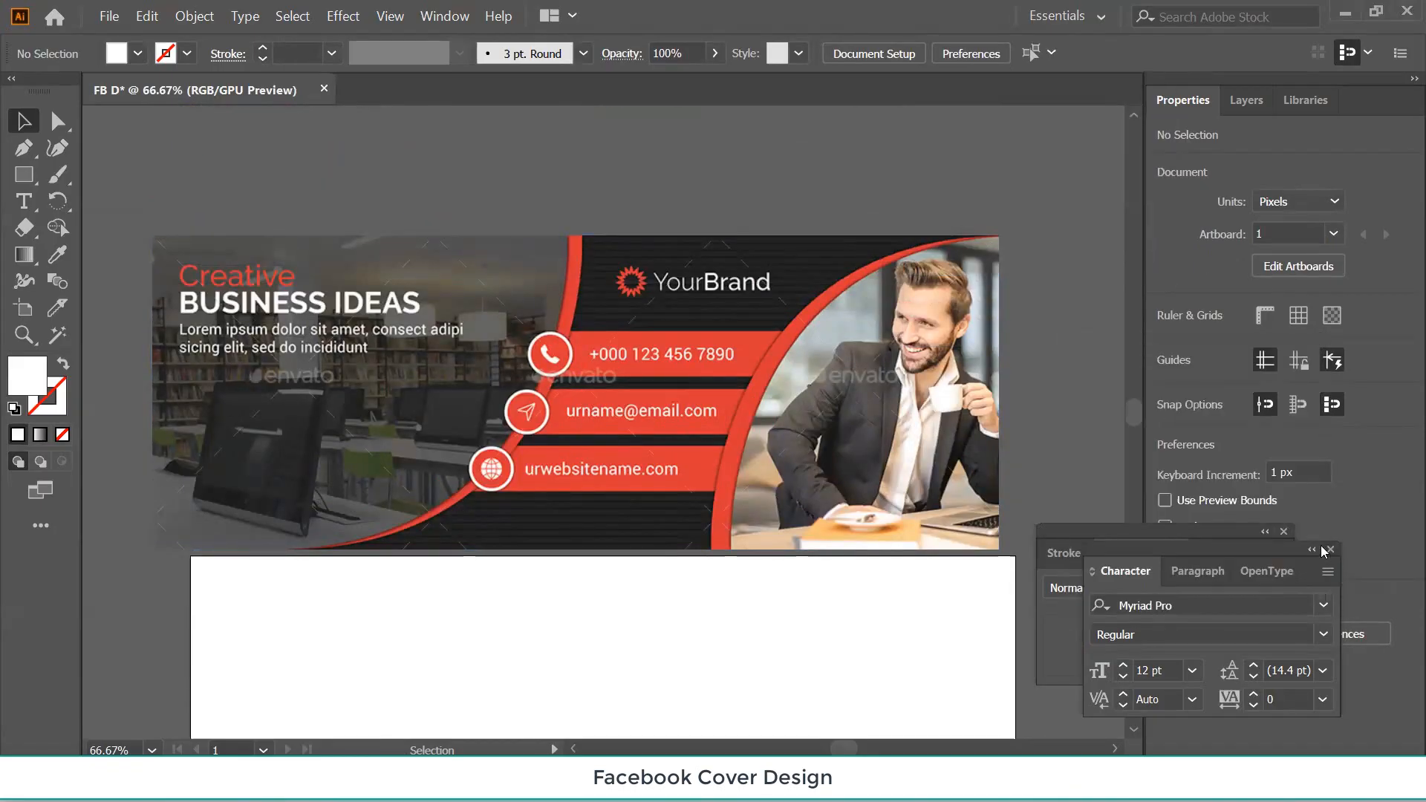
click(1328, 549)
click(1285, 532)
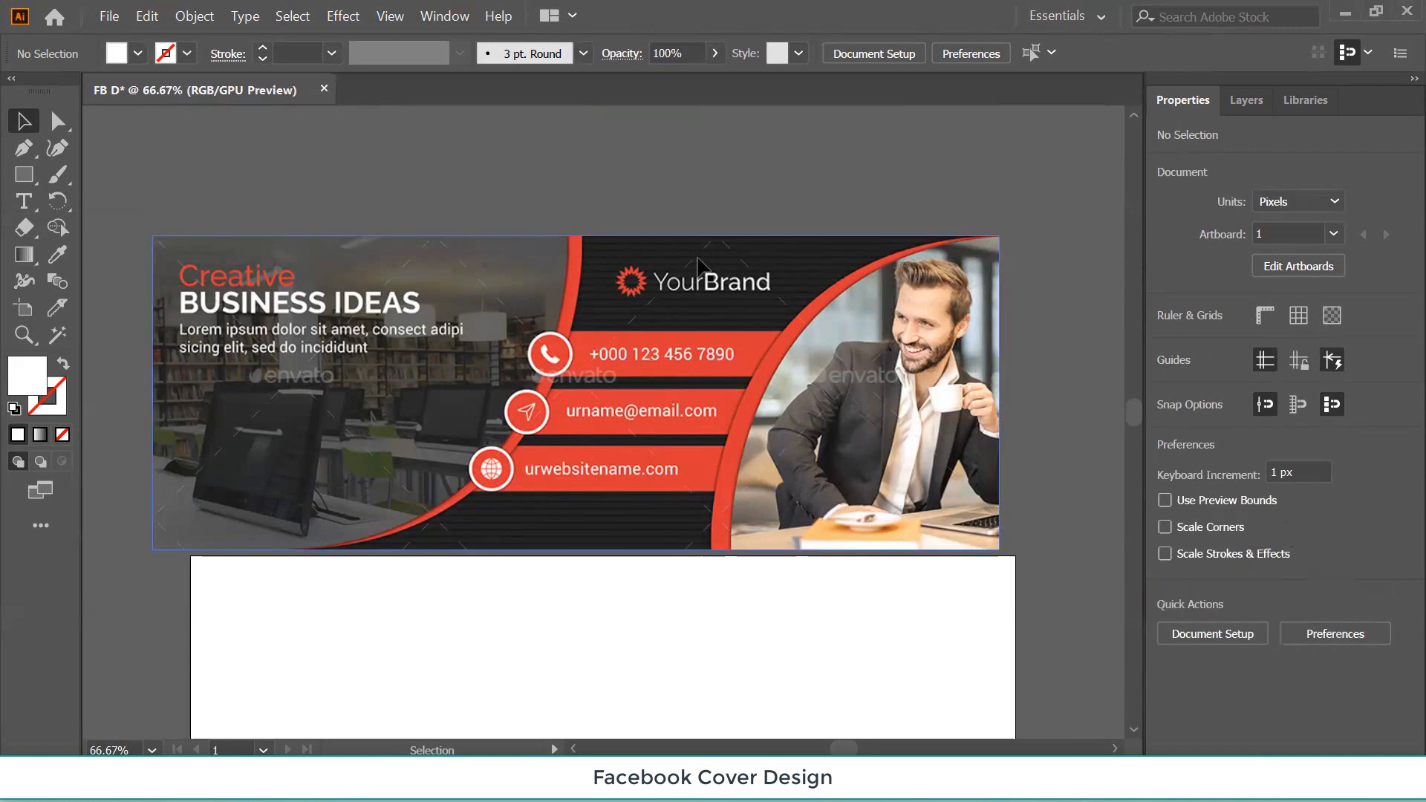
drag(698, 263, 697, 232)
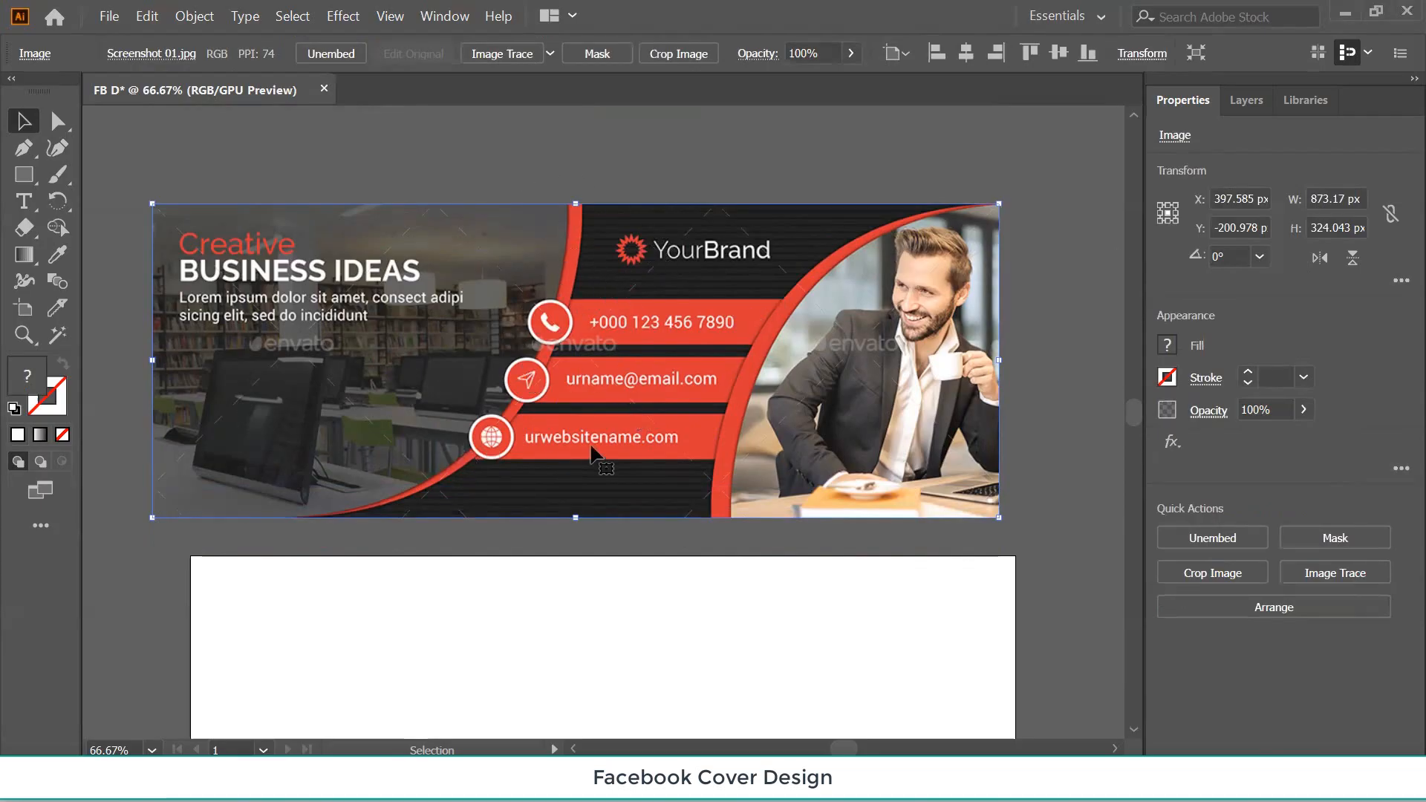
scroll(592, 447, down, 3)
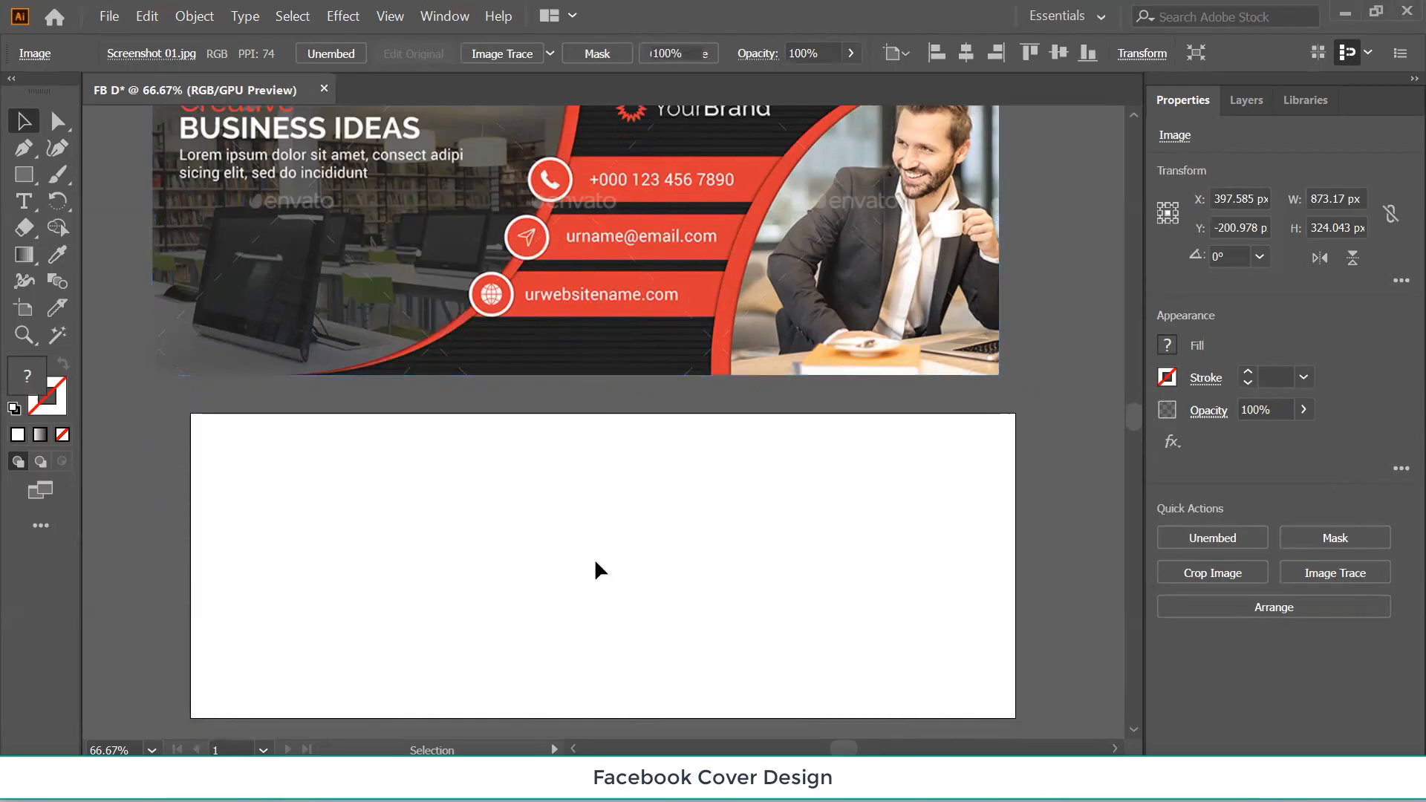
click(598, 563)
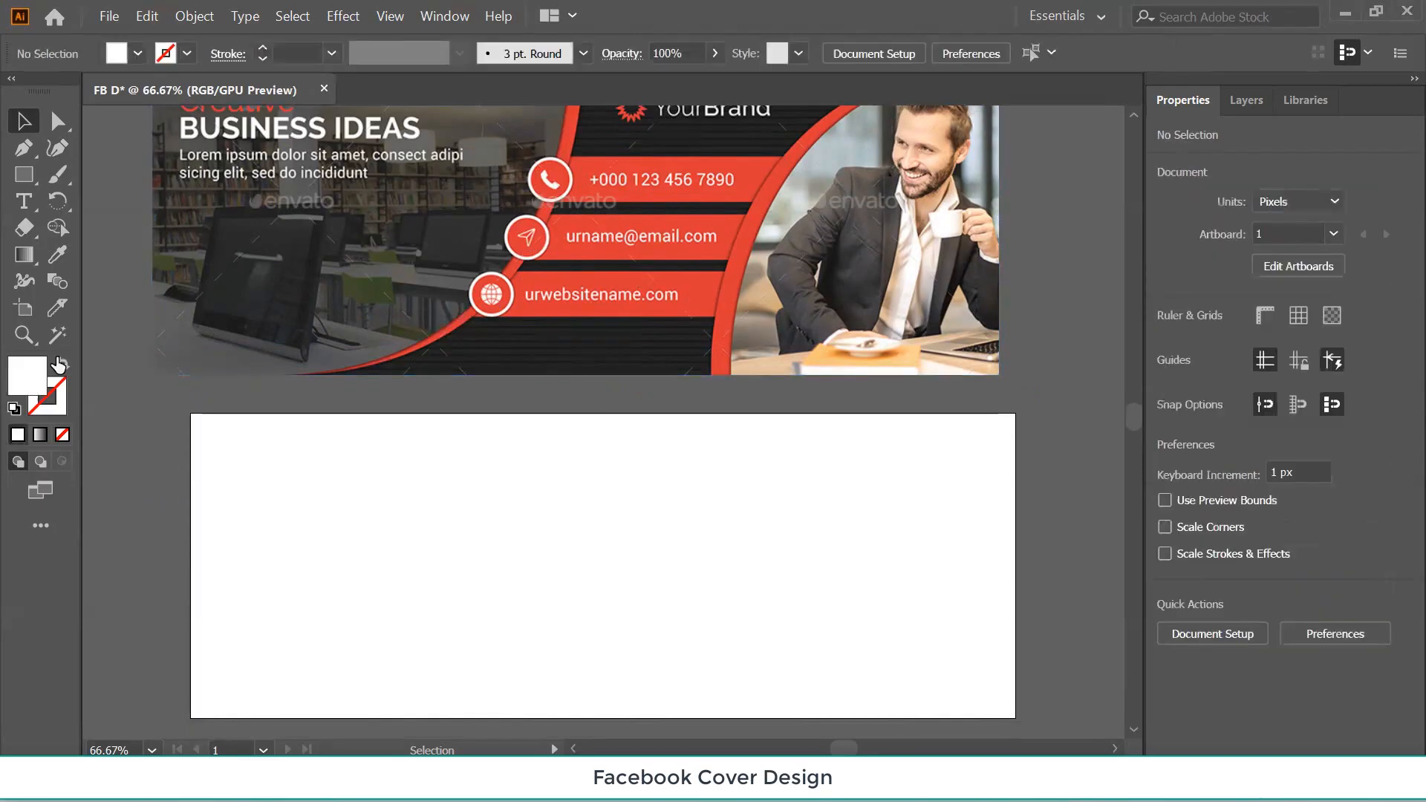
click(23, 176)
Draw a rectangle over the whole 851 × 315 px artboard filled with #050505, then deselect it.
drag(190, 418, 999, 716)
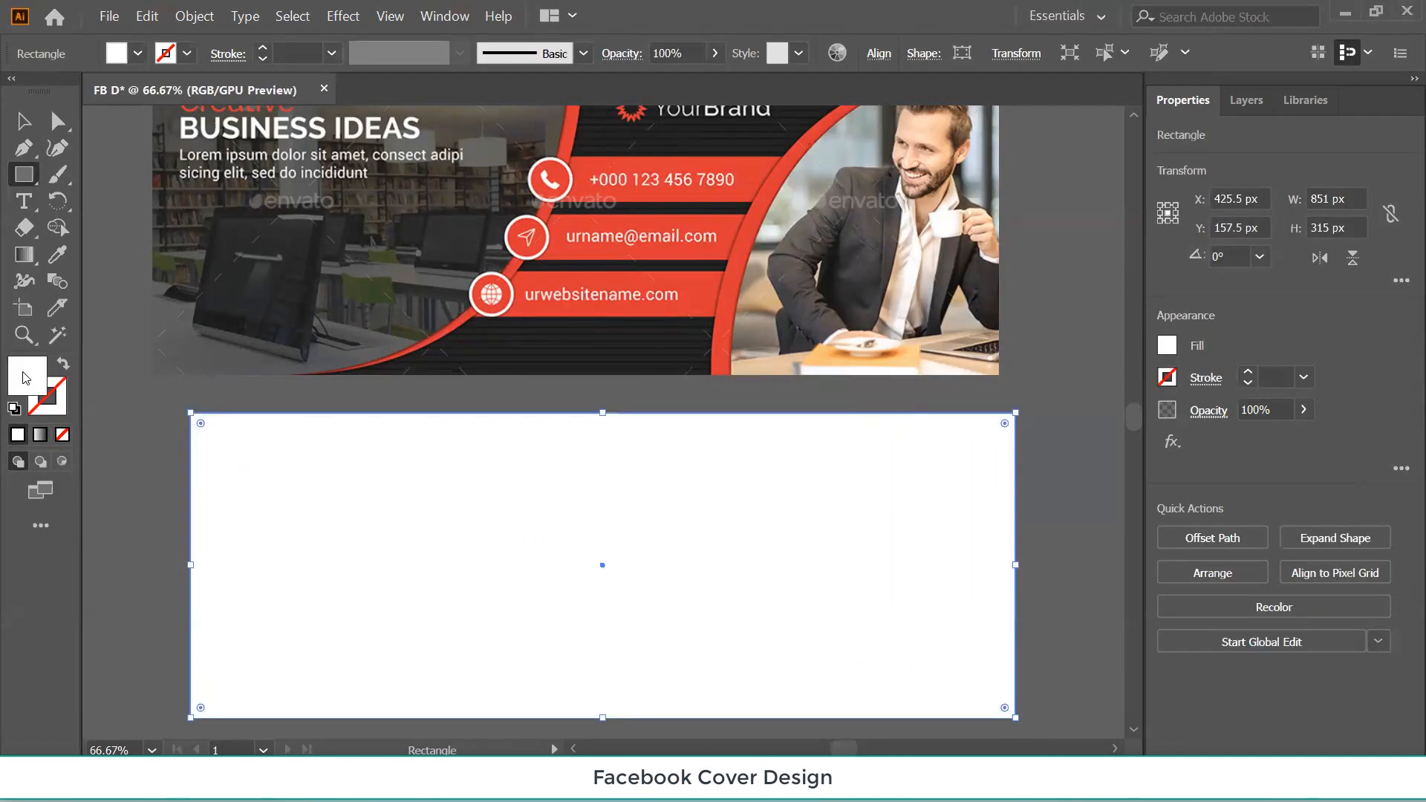
double_click(24, 380)
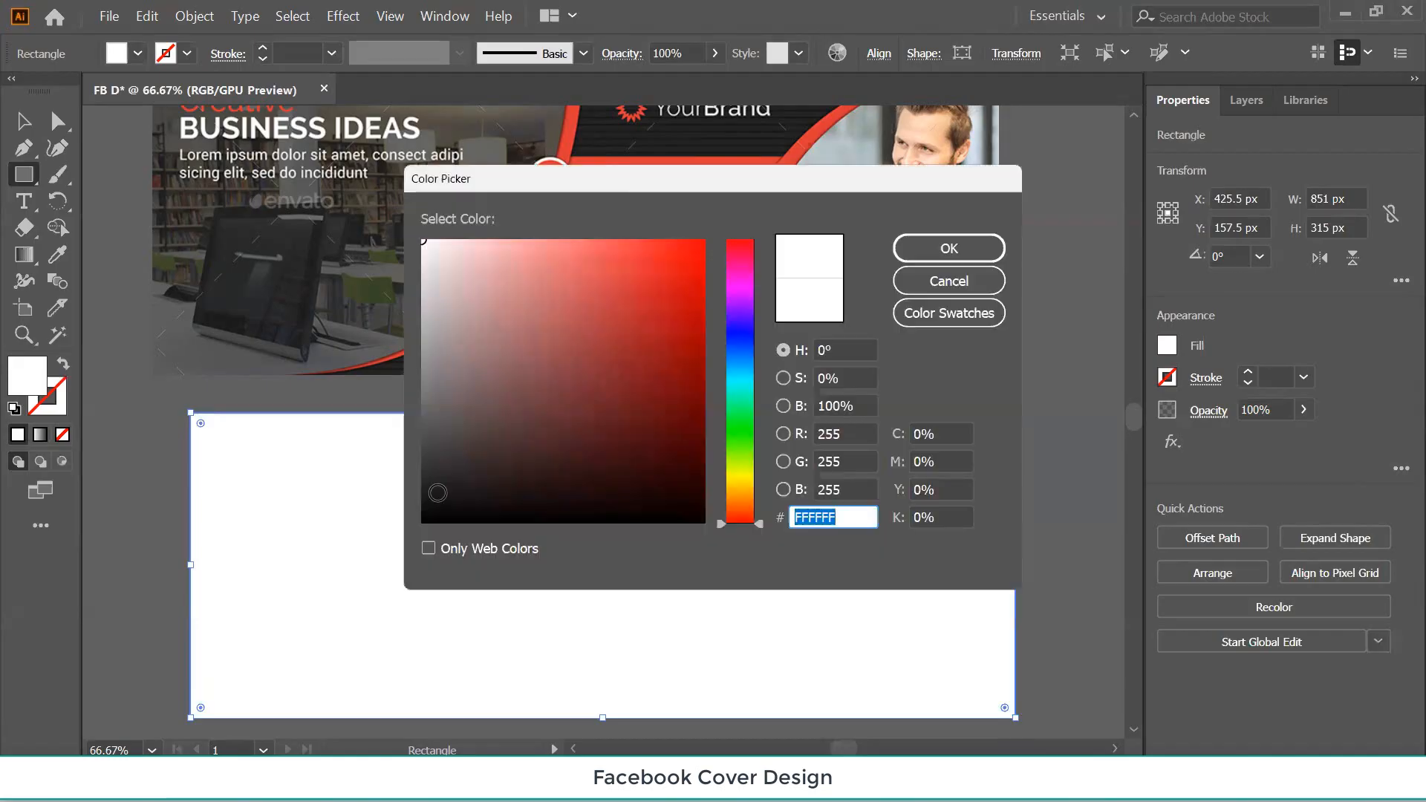
text(050505)
click(952, 251)
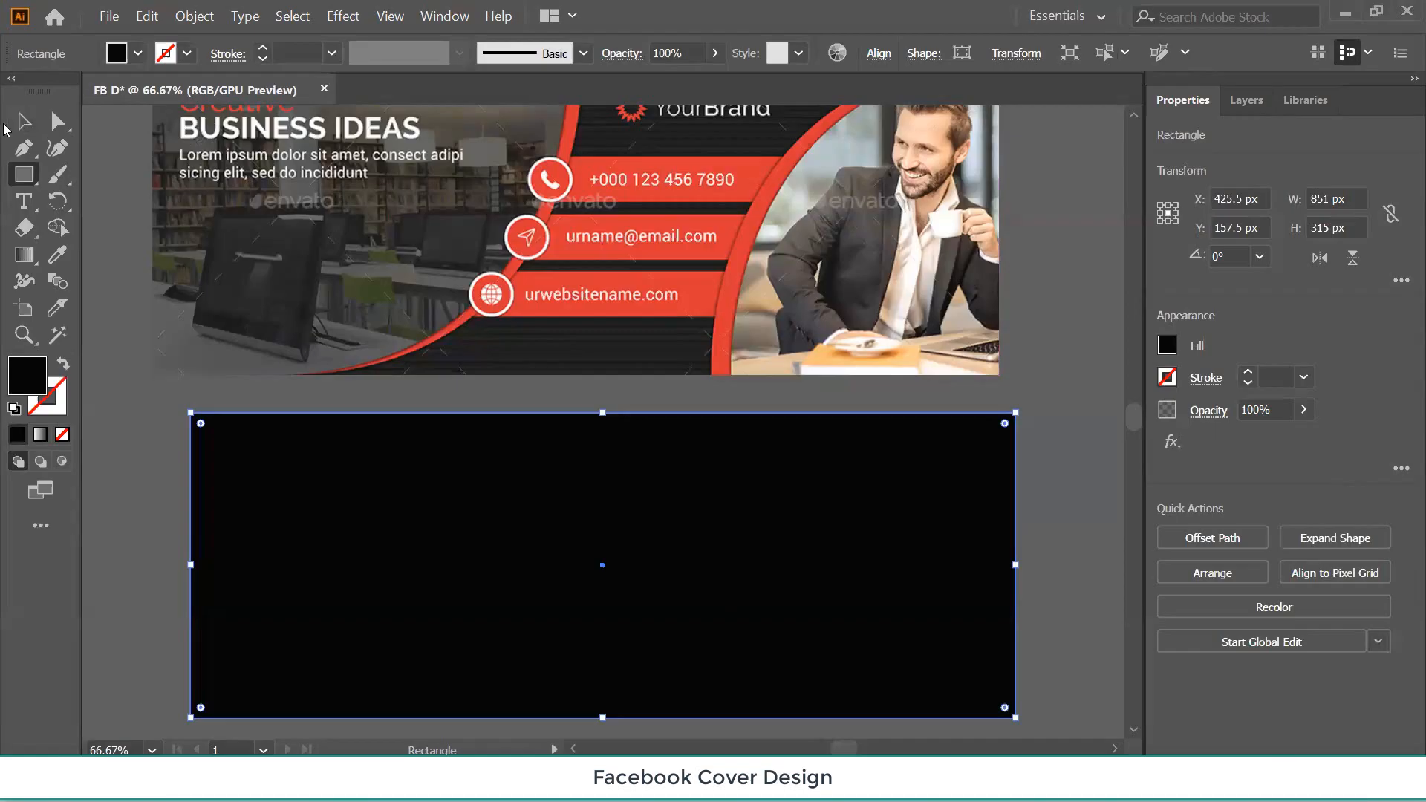
click(25, 122)
click(1041, 345)
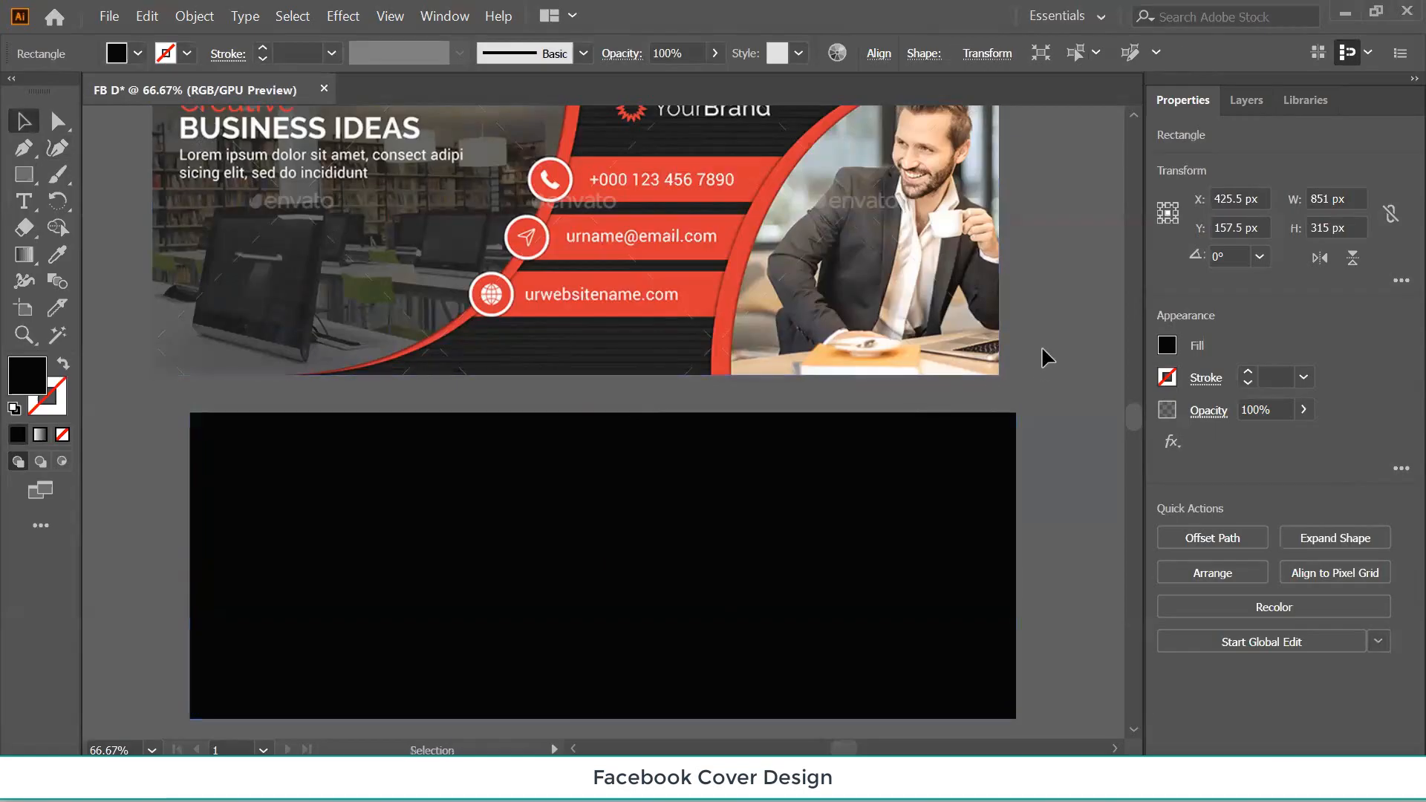
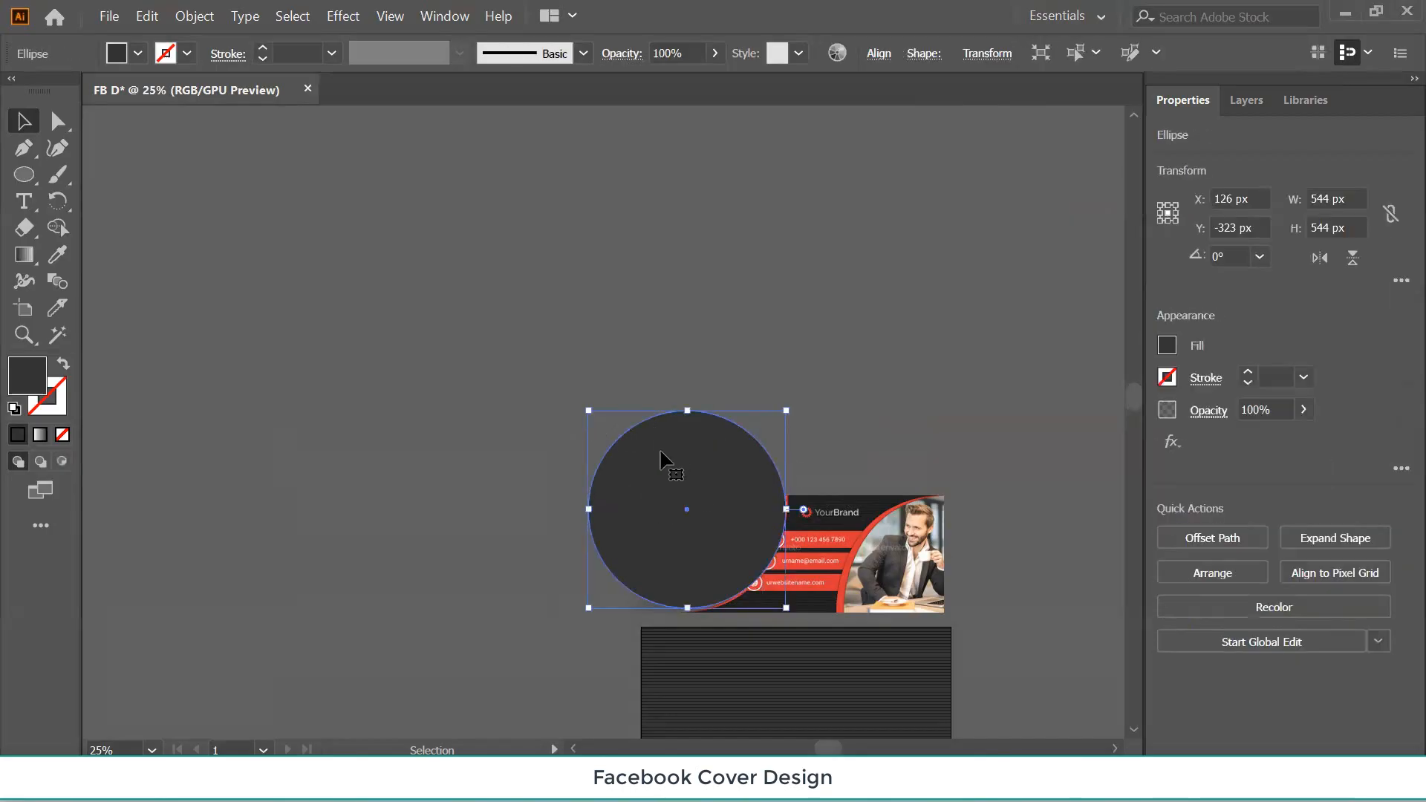
Turn off Align to Pixel Grid and shift the dark circle slightly left.
click(1349, 57)
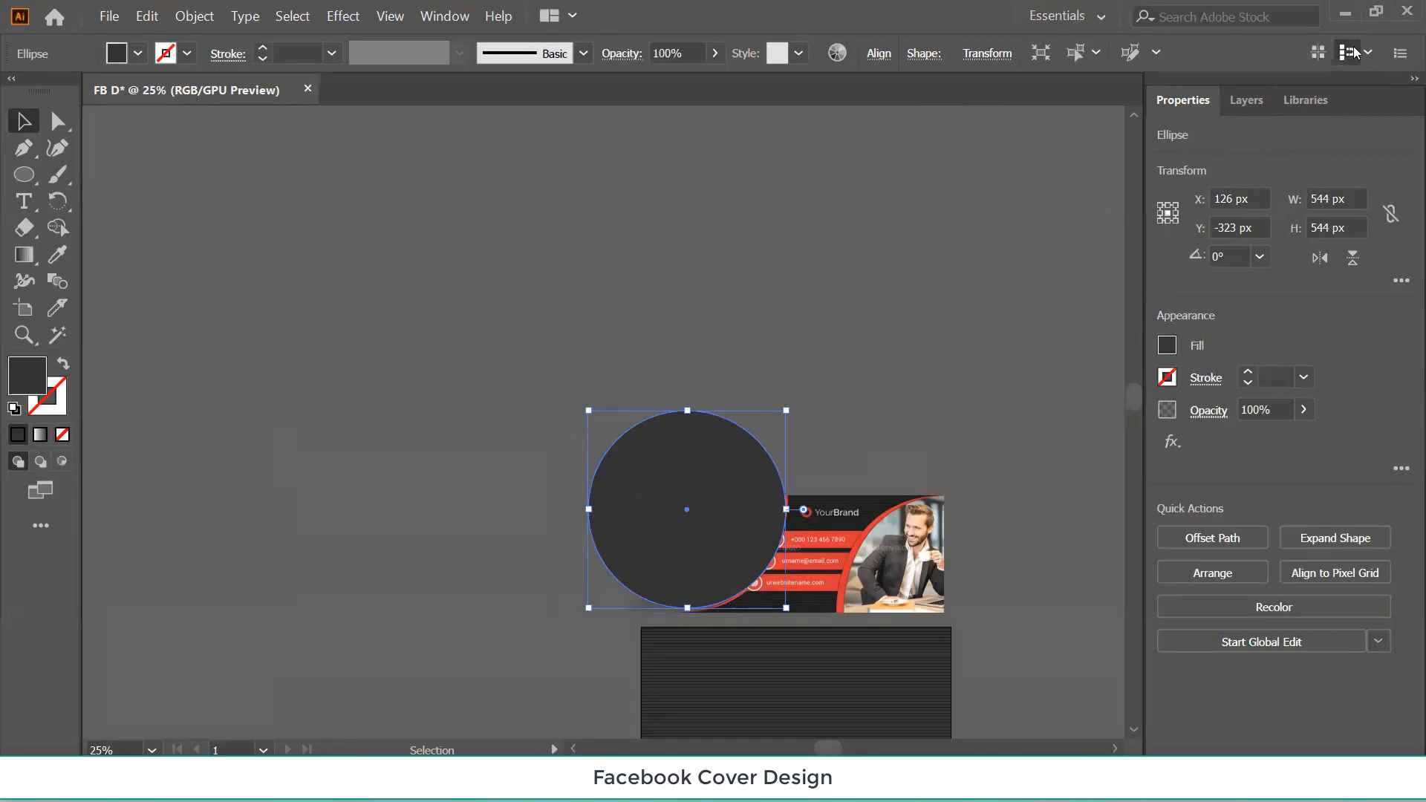
click(896, 288)
drag(681, 518, 668, 516)
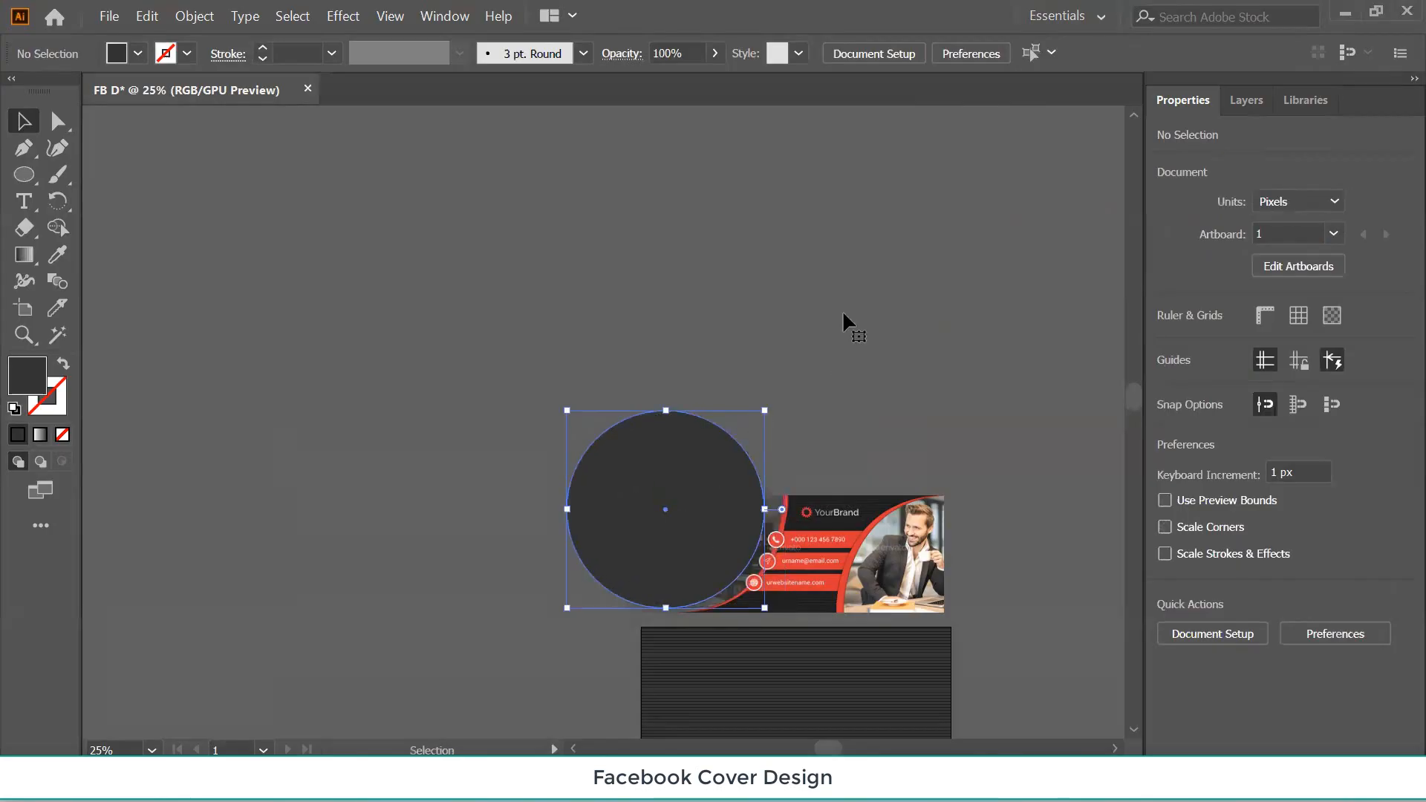
click(824, 387)
Move the reference cover up and Alt-drag a copy of the dark circle onto the stripes' left end.
scroll(824, 569, down, 1)
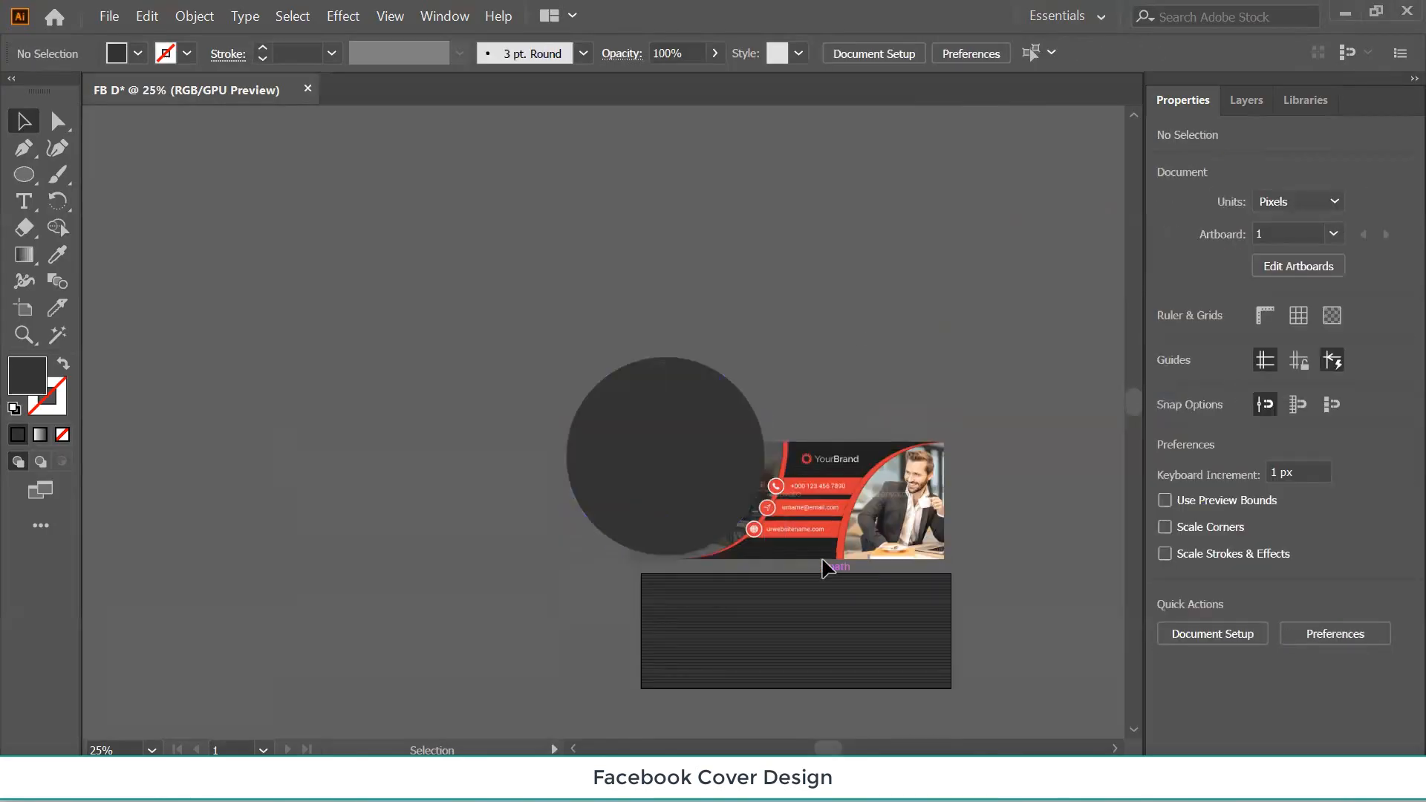
drag(822, 561, 794, 372)
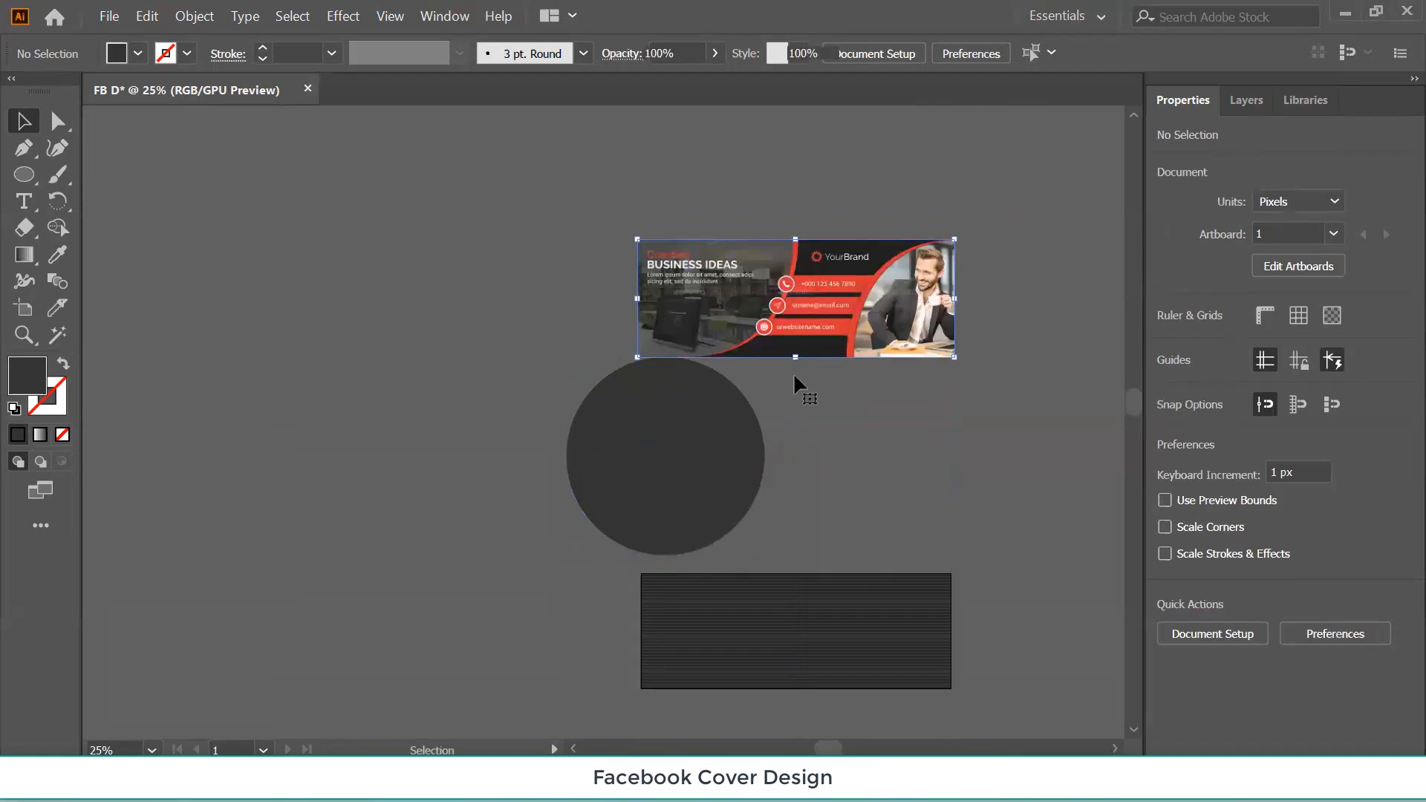
drag(679, 479, 334, 345)
click(648, 591)
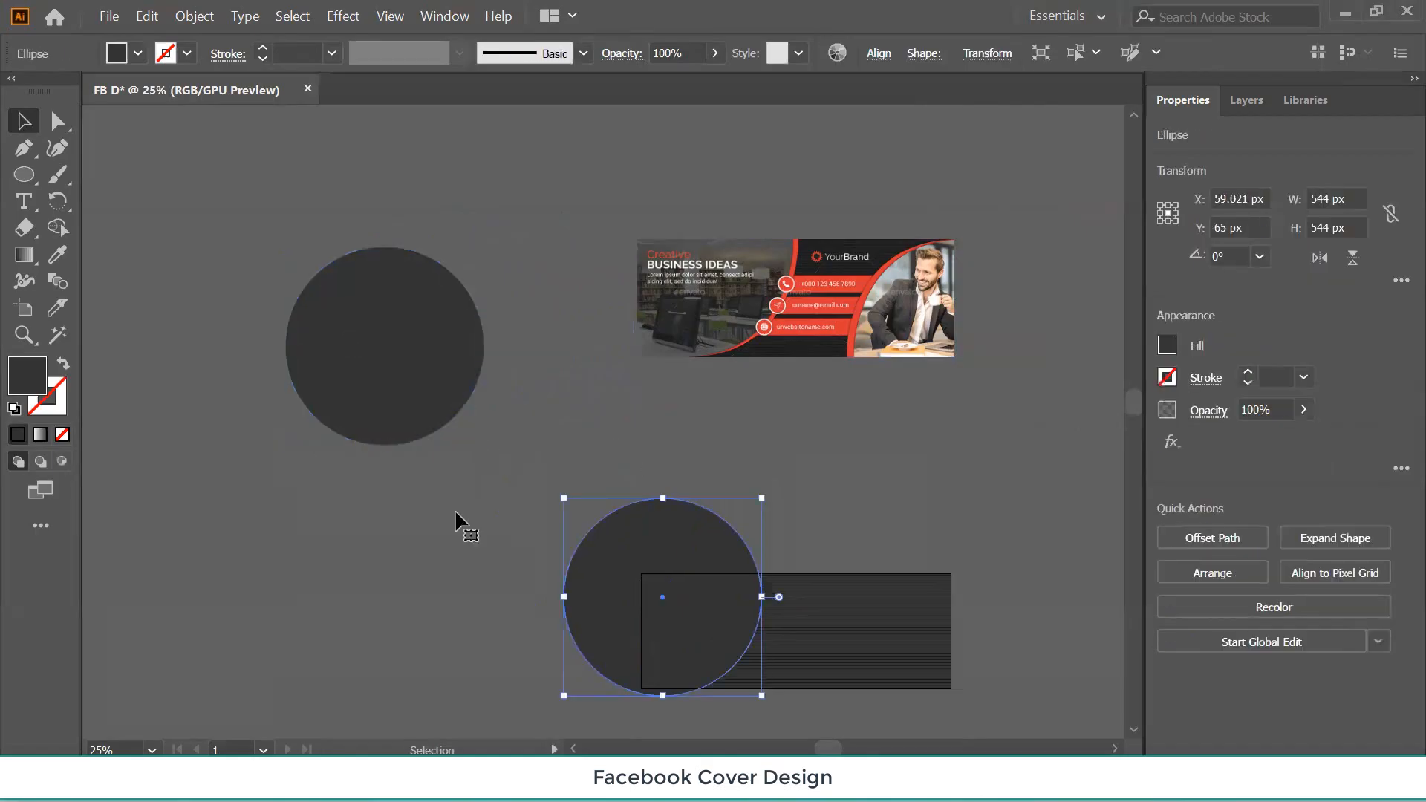
Eyedrop the reference banner's red into the circle's fill.
click(57, 254)
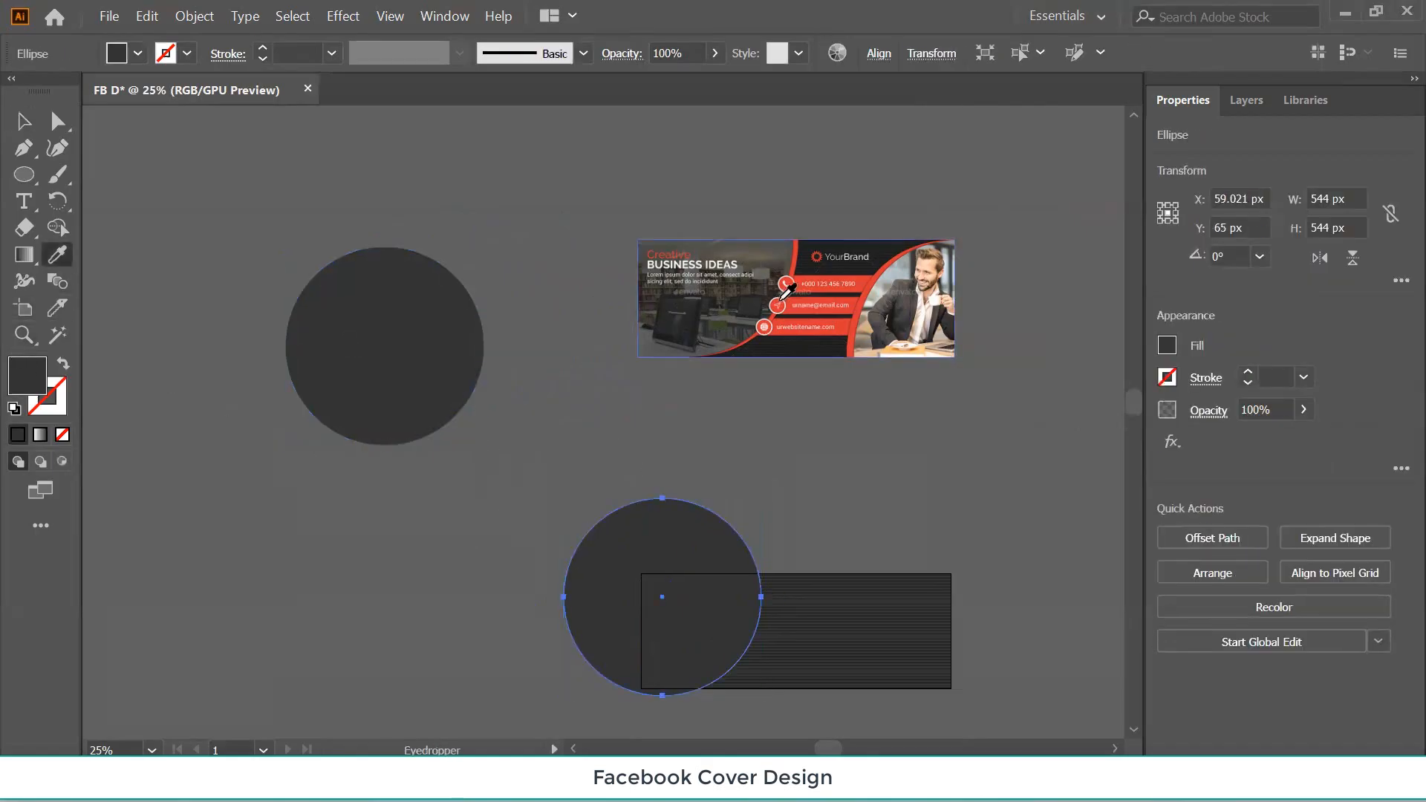
click(893, 259)
key(v)
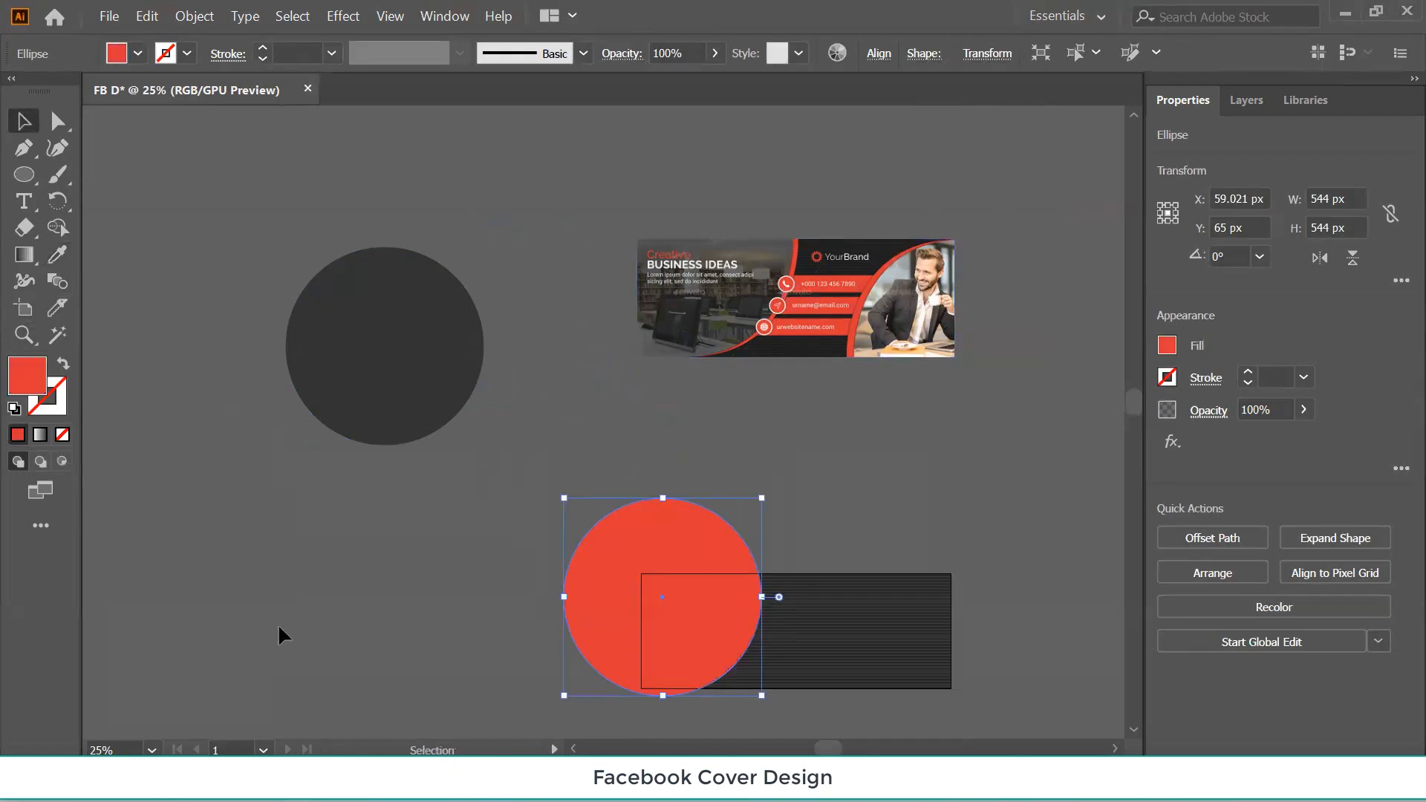
click(622, 559)
Change the circle's fill to a bright pure yellow in the Color Picker.
double_click(37, 384)
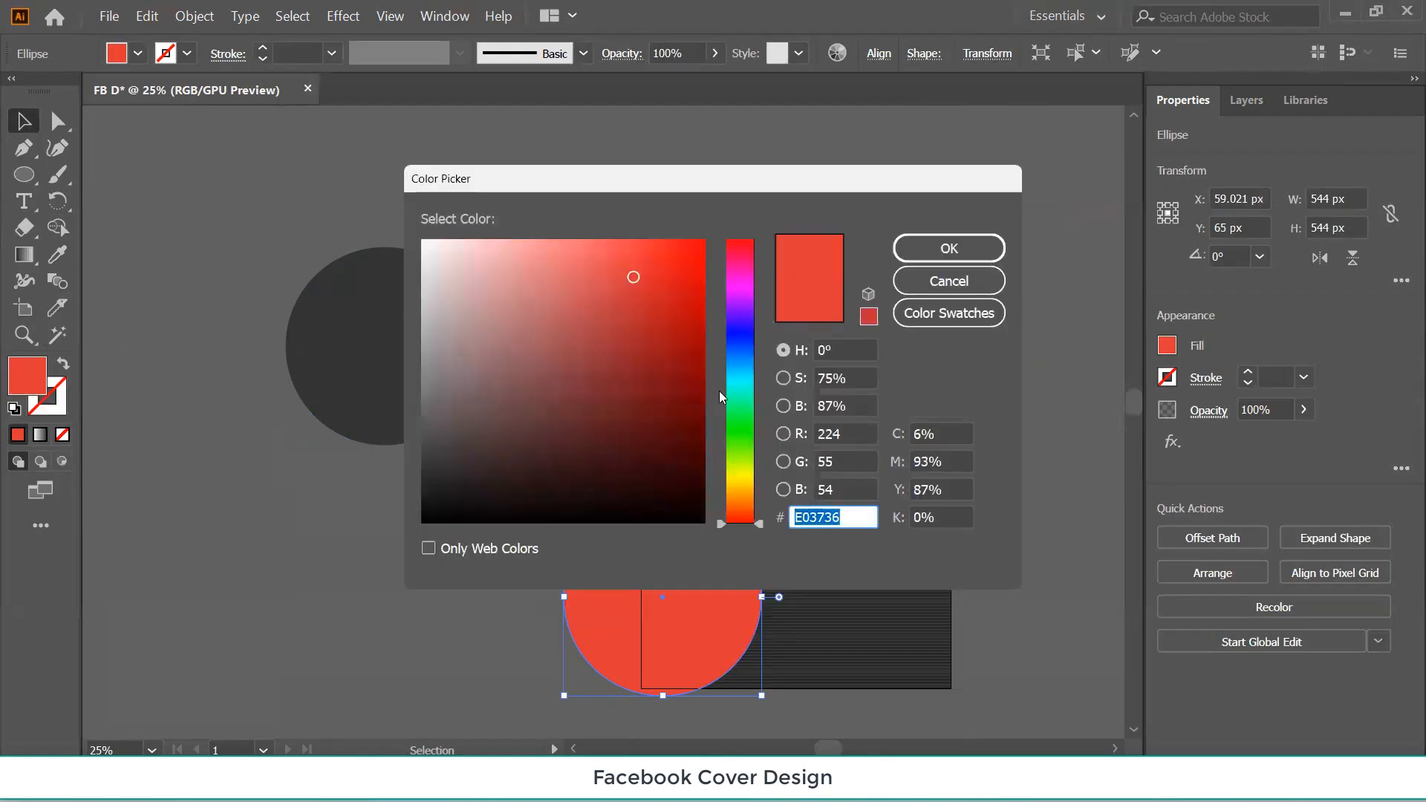
click(746, 479)
click(589, 325)
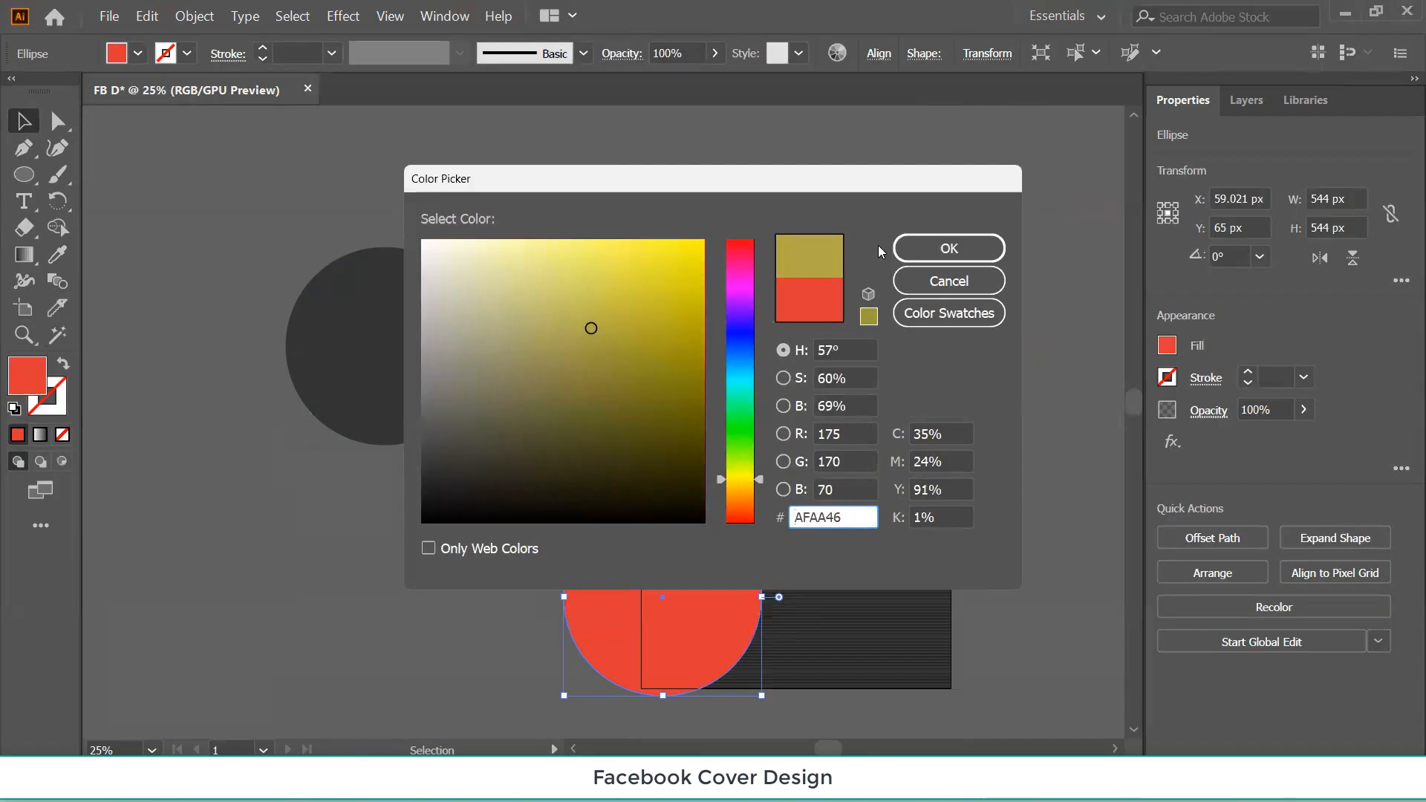
click(650, 288)
click(700, 240)
click(924, 252)
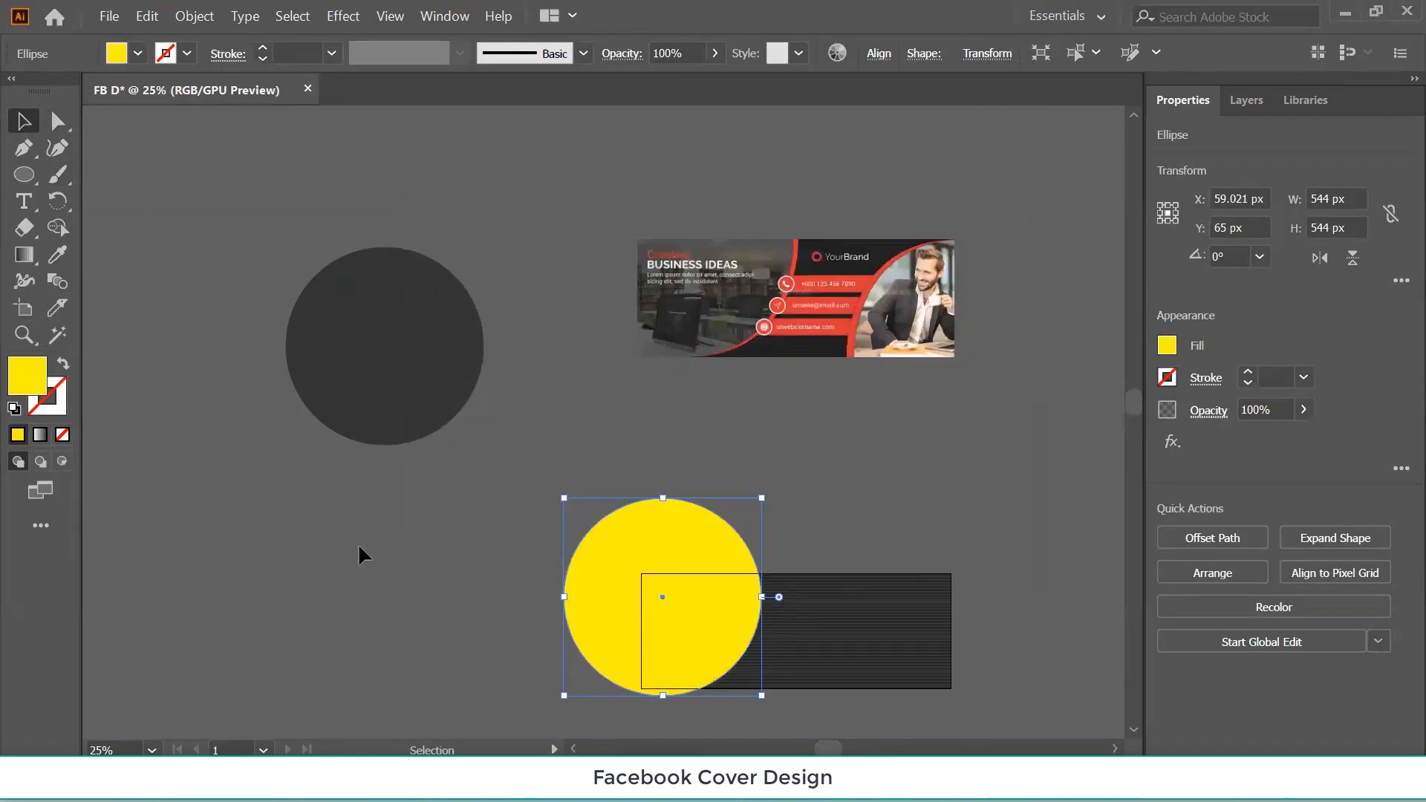
key(ctrl+=)
key(ctrl+=)
key(ctrl+=)
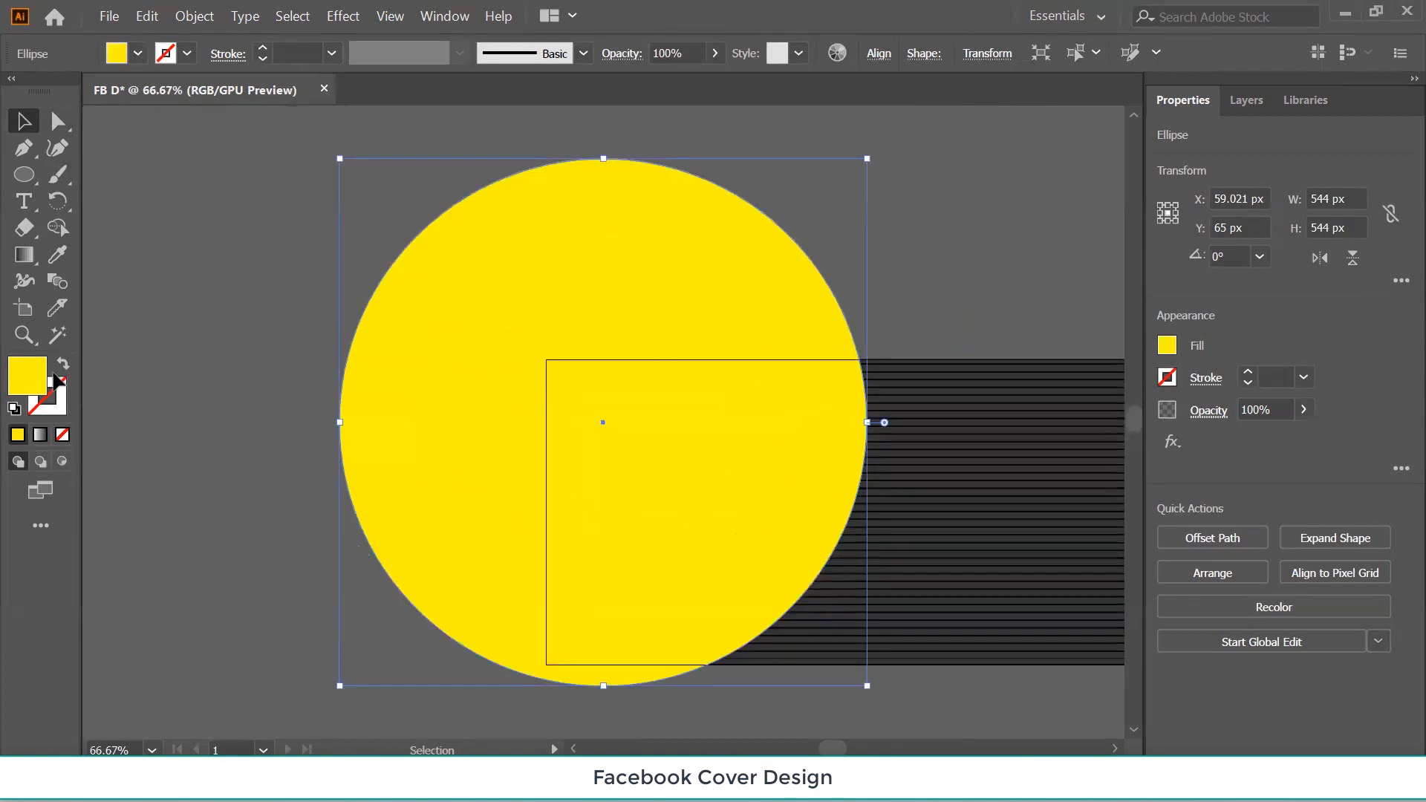
Shift the yellow circle to X 39.404 px, Y 72 px so a thin red crescent shows.
drag(476, 349, 459, 341)
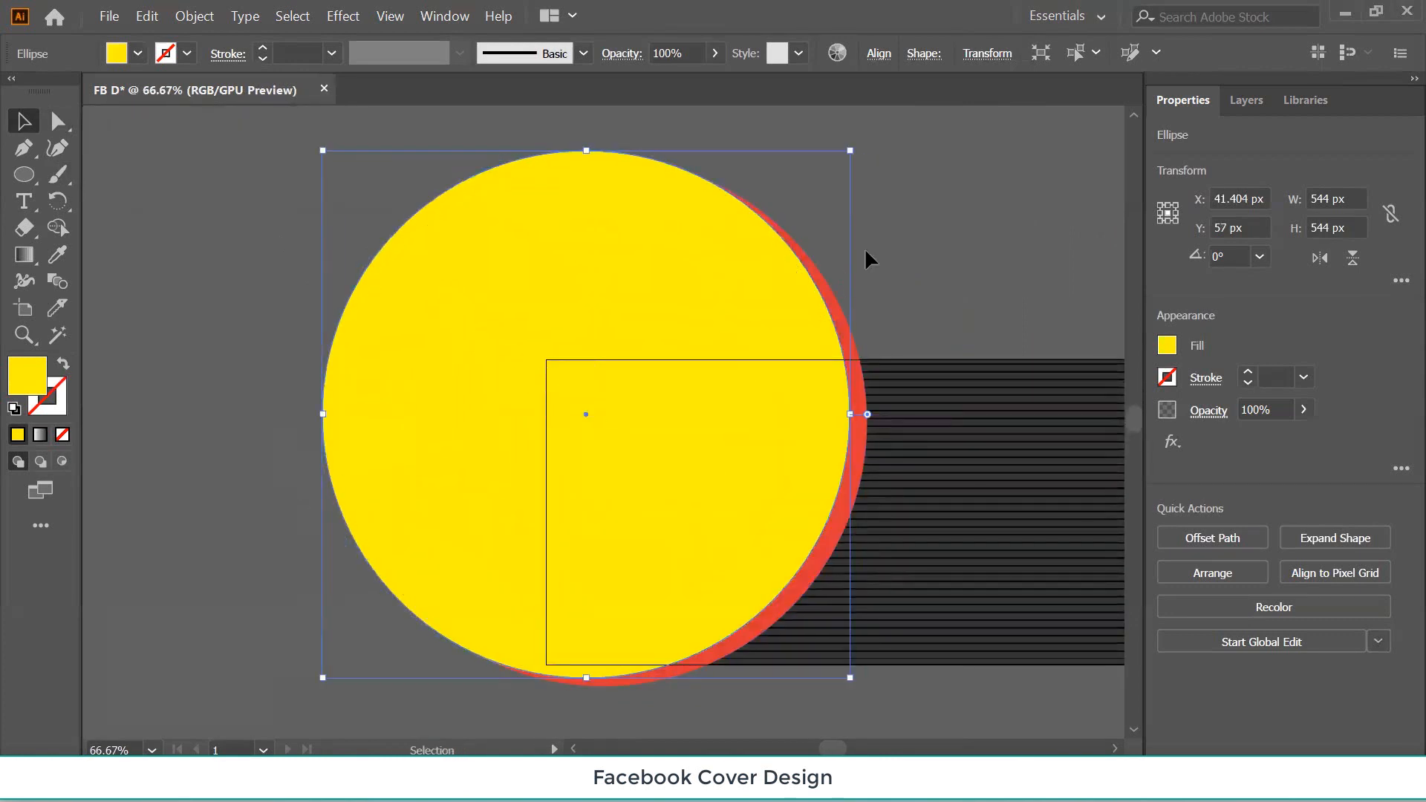
click(990, 247)
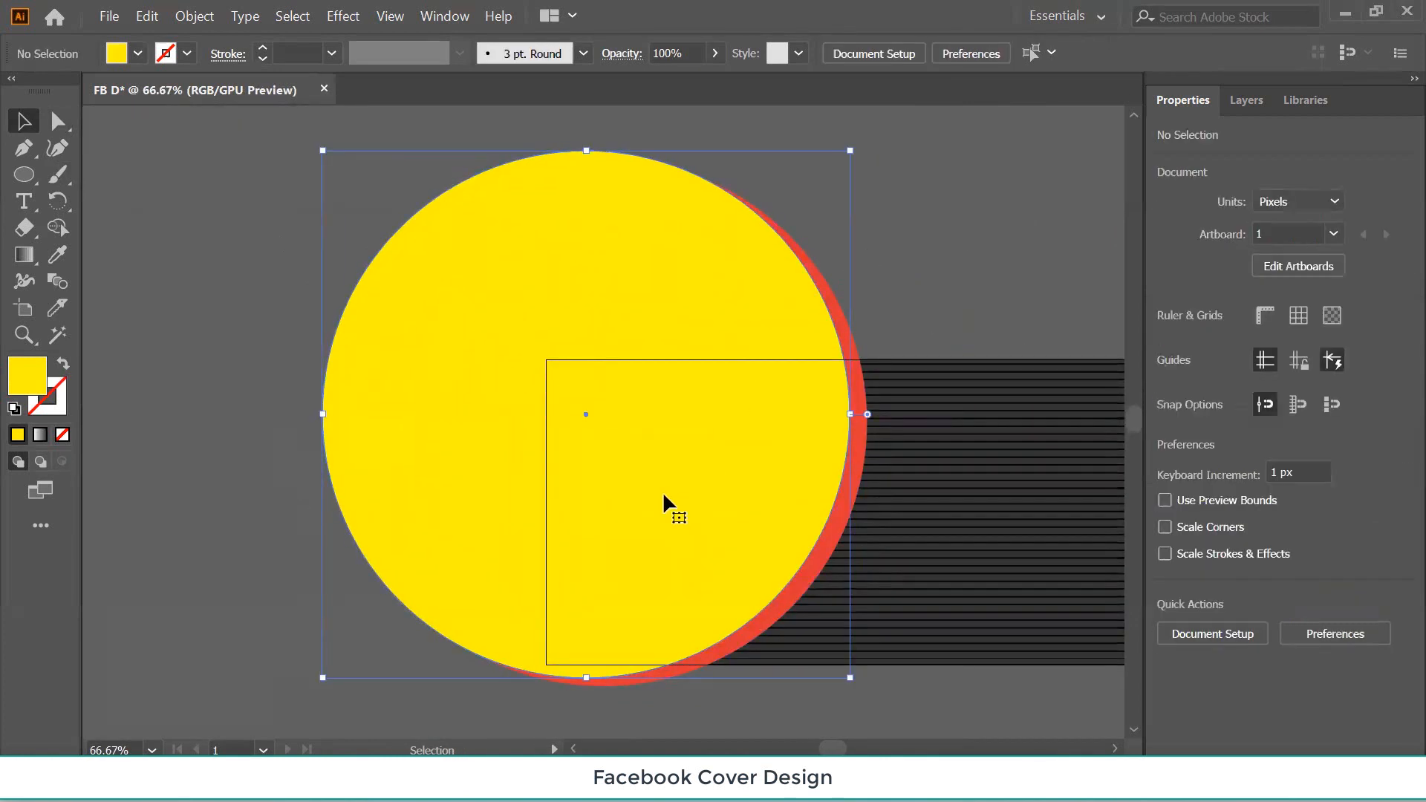
click(662, 491)
key(Down)
key(Down)
key(Down)
key(Down)
key(Down)
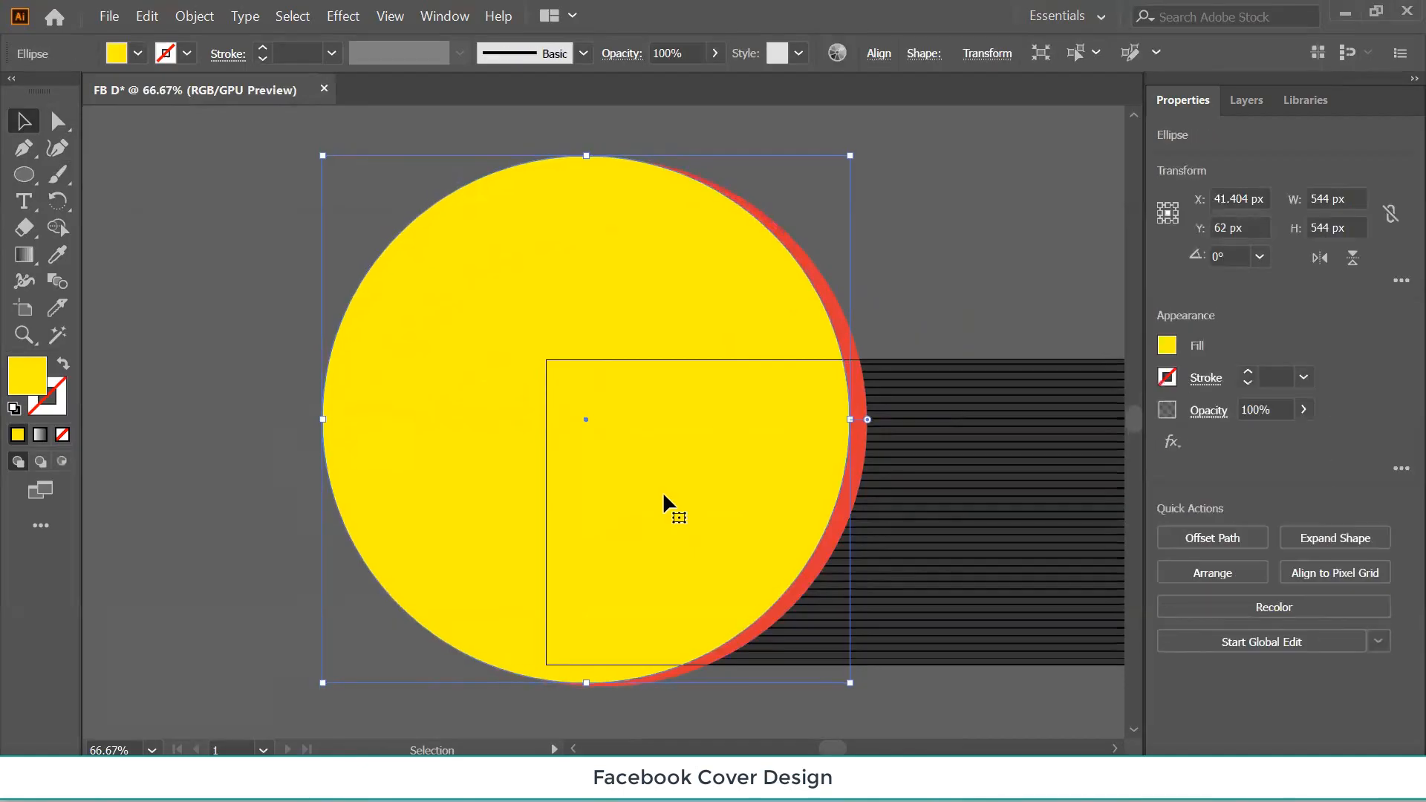
key(Down)
key(Down)
key(Down)
key(Down)
key(Down)
key(Down)
key(Down)
key(Down)
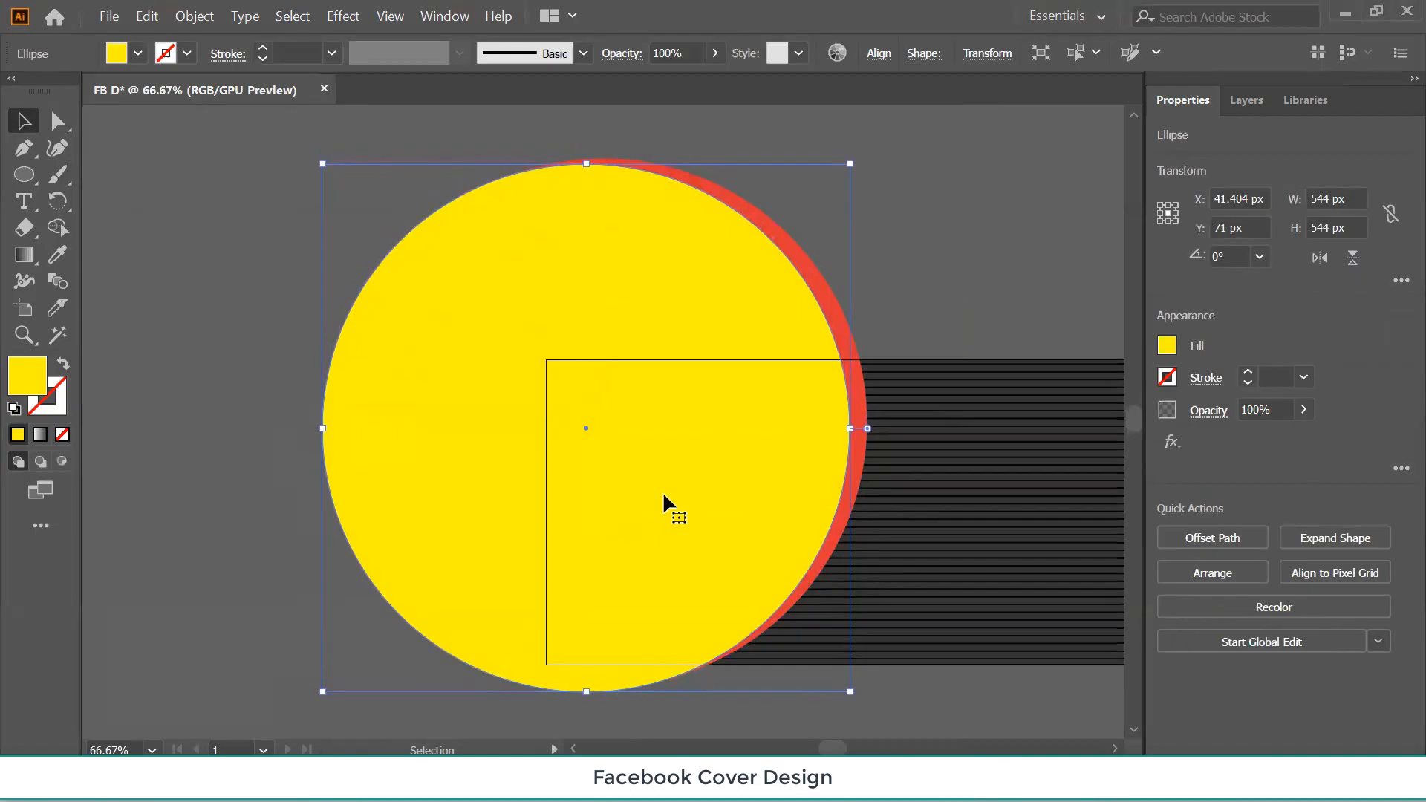
key(Left)
key(Down)
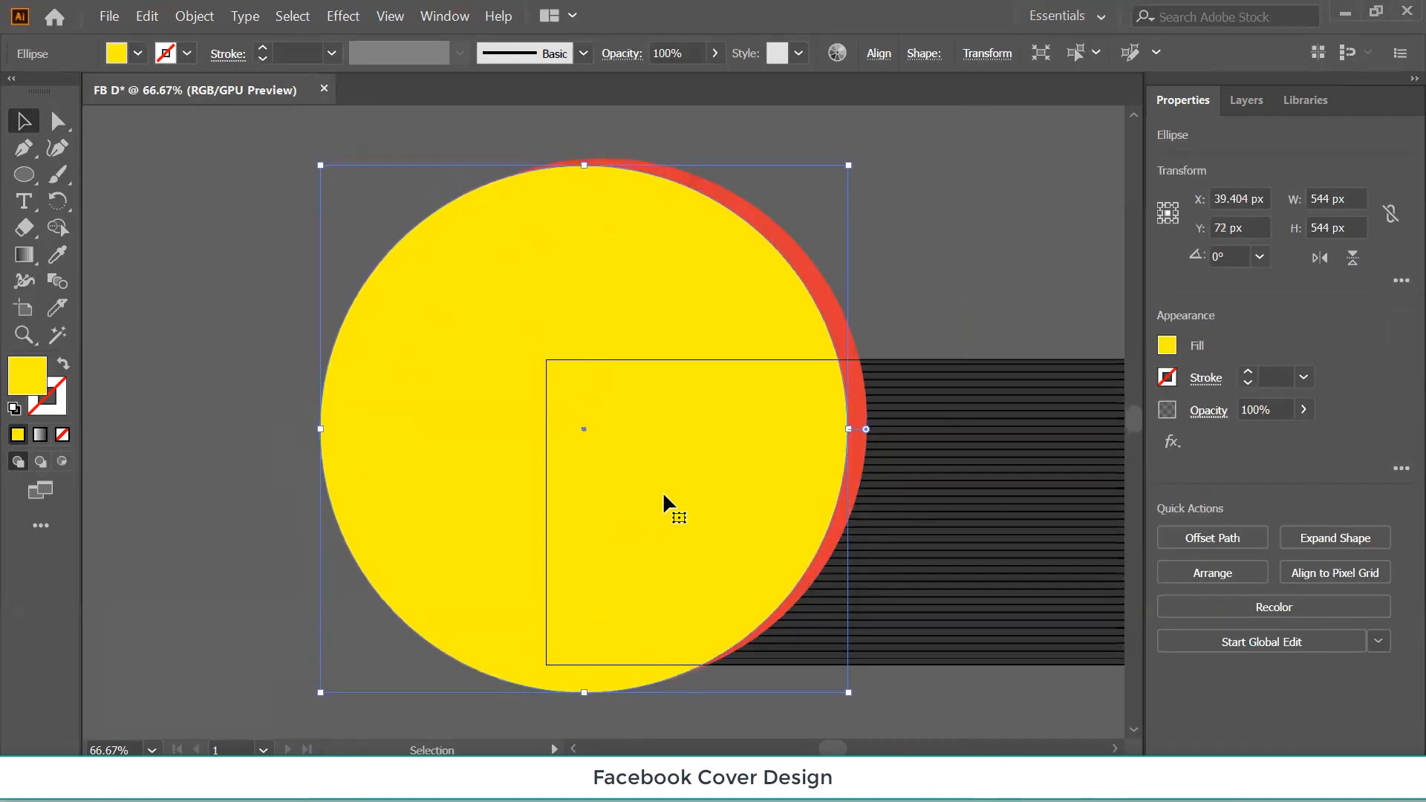
key(ctrl+h)
click(986, 256)
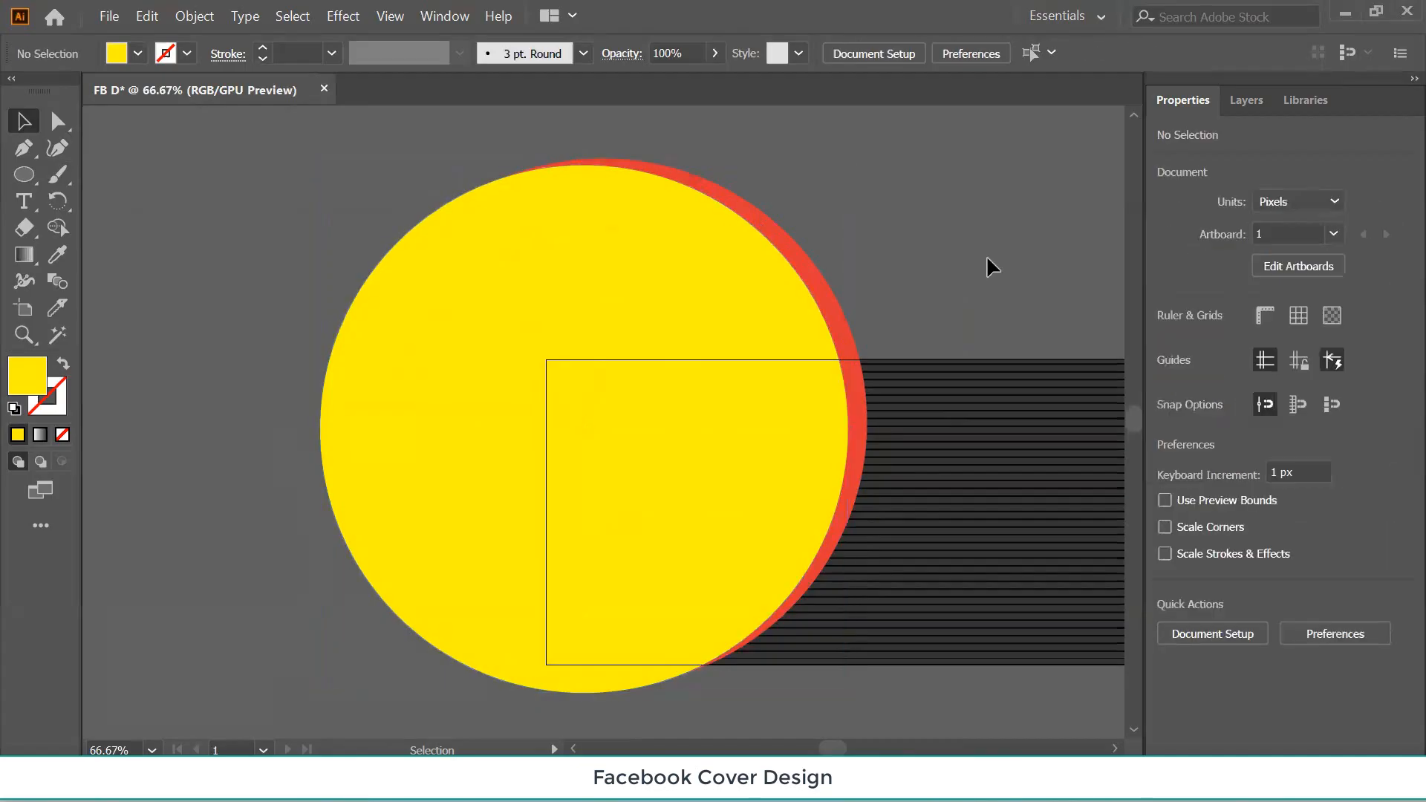
key(ctrl+minus)
key(ctrl+minus)
key(ctrl+minus)
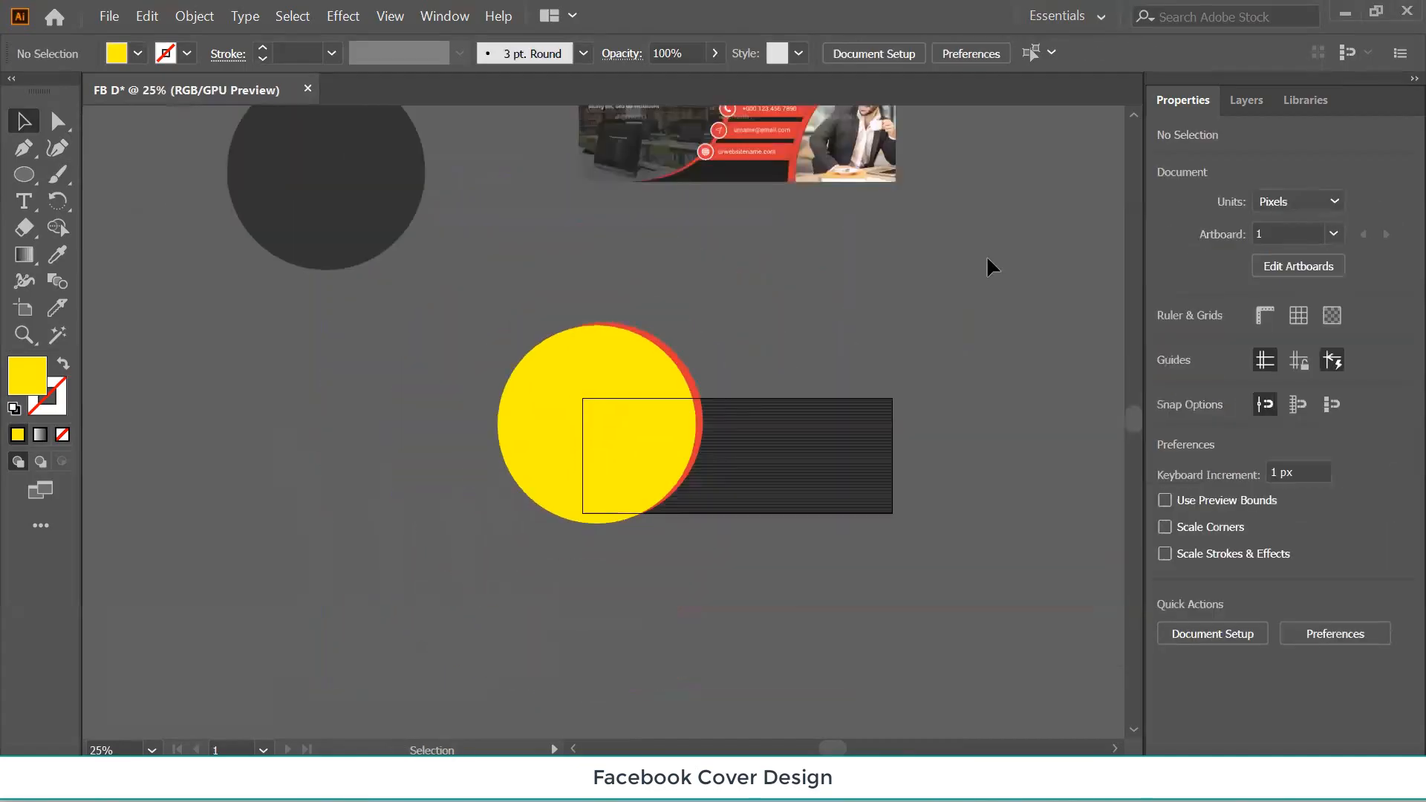
scroll(986, 282, up, 3)
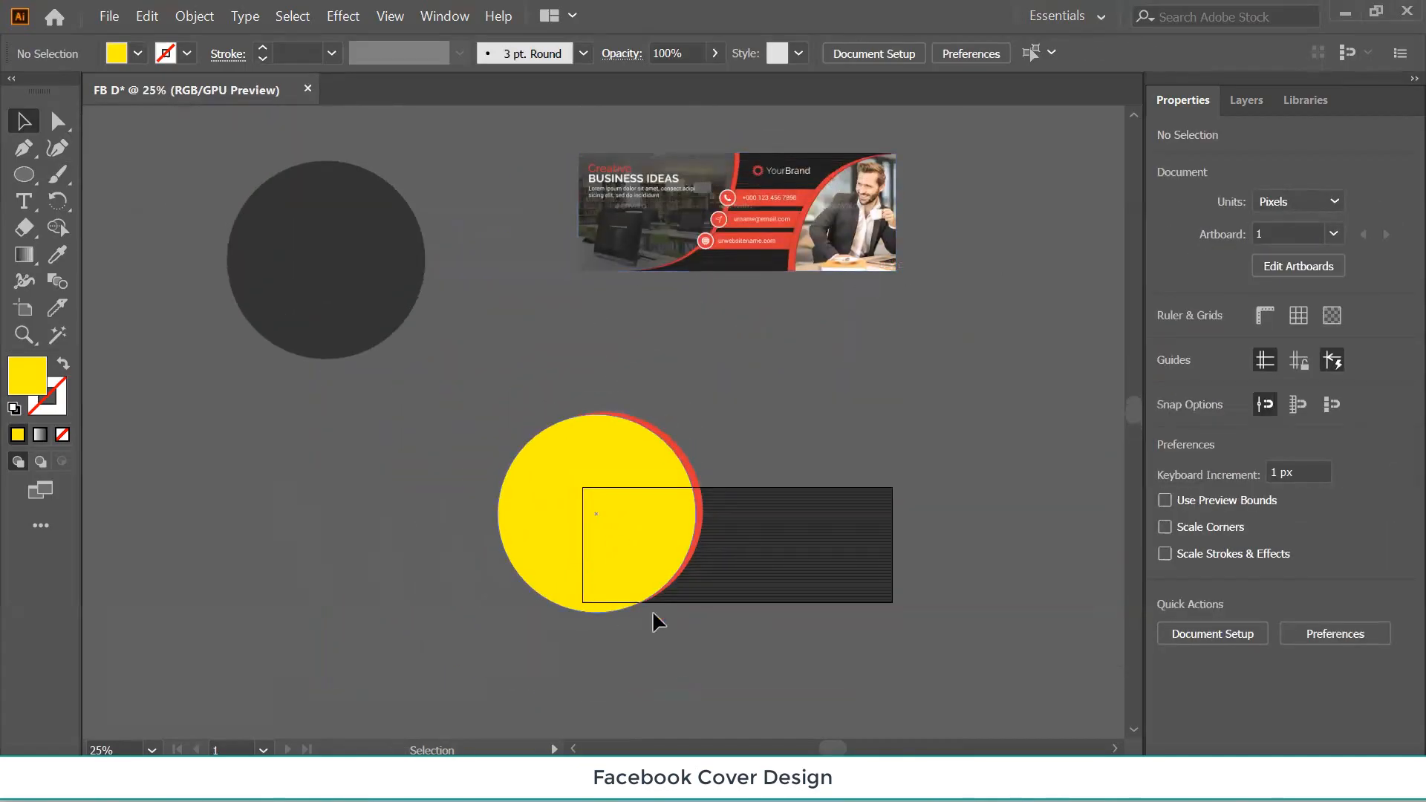
Nudge the yellow-and-red circle pair slightly to the right.
click(591, 460)
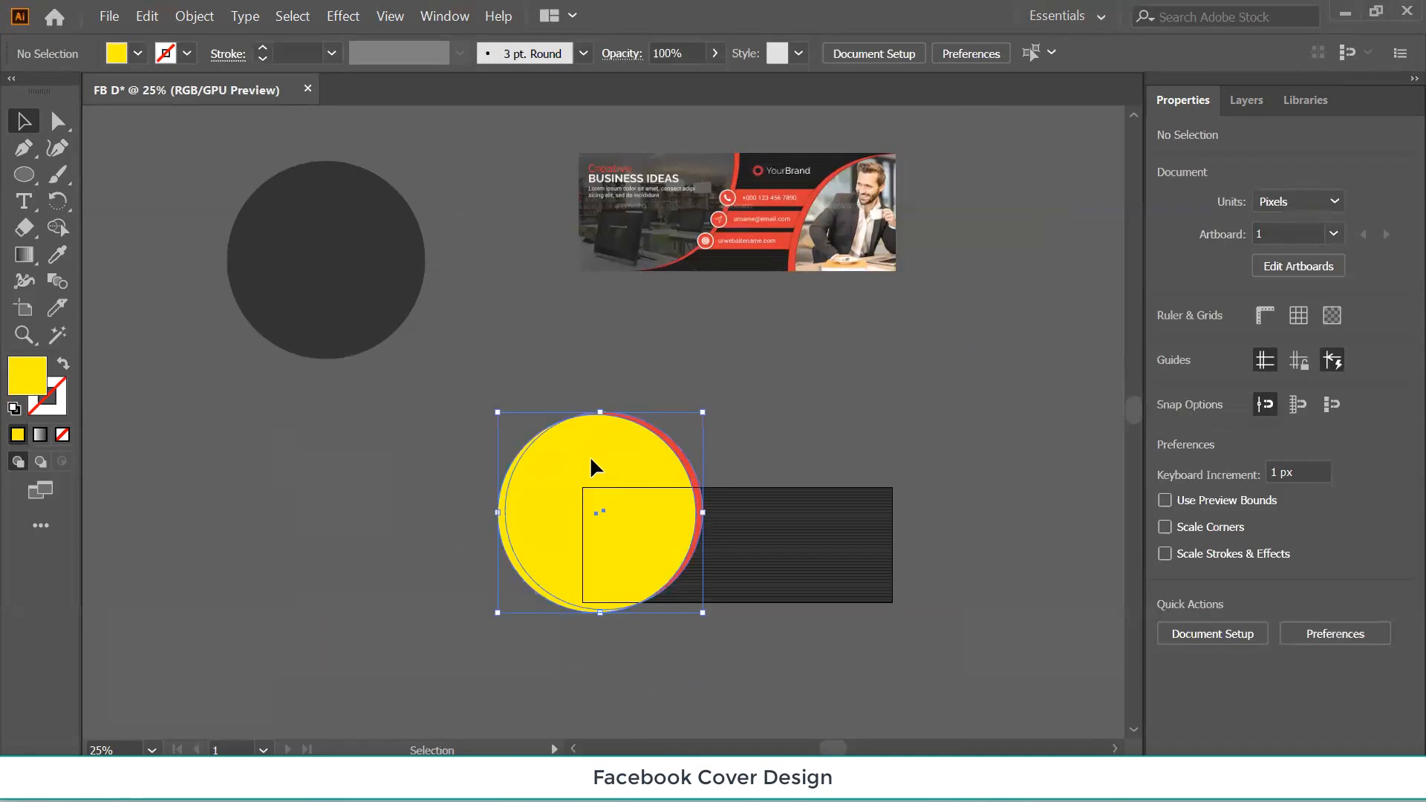
key(Right)
key(Right)
key(Right)
key(Right)
key(Right)
key(Right)
key(Right)
key(Right)
key(Right)
key(Right)
key(Right)
key(Right)
key(Right)
key(Right)
key(Right)
key(Right)
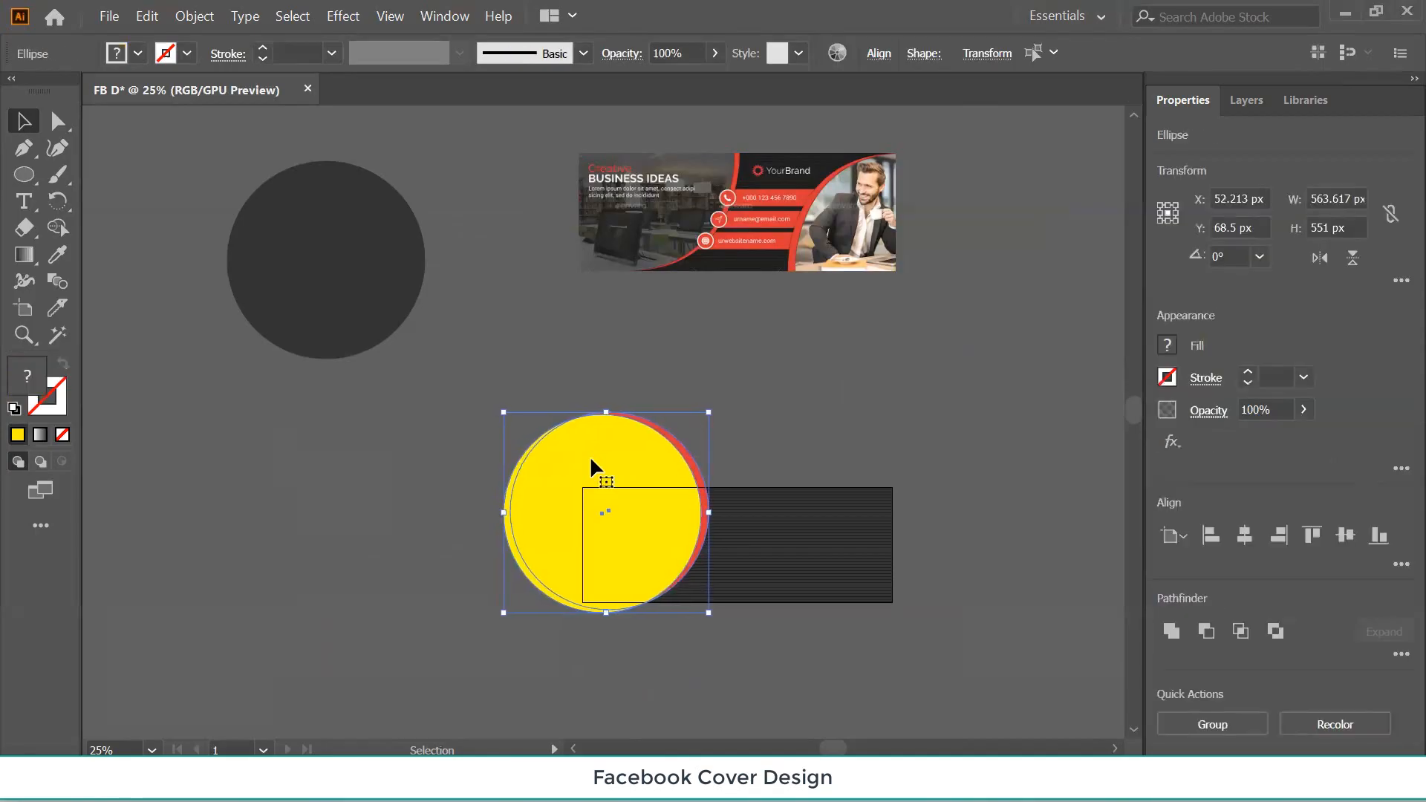
key(Right)
key(Right)
key(Right)
key(Right)
key(Right)
key(Right)
key(Right)
key(Right)
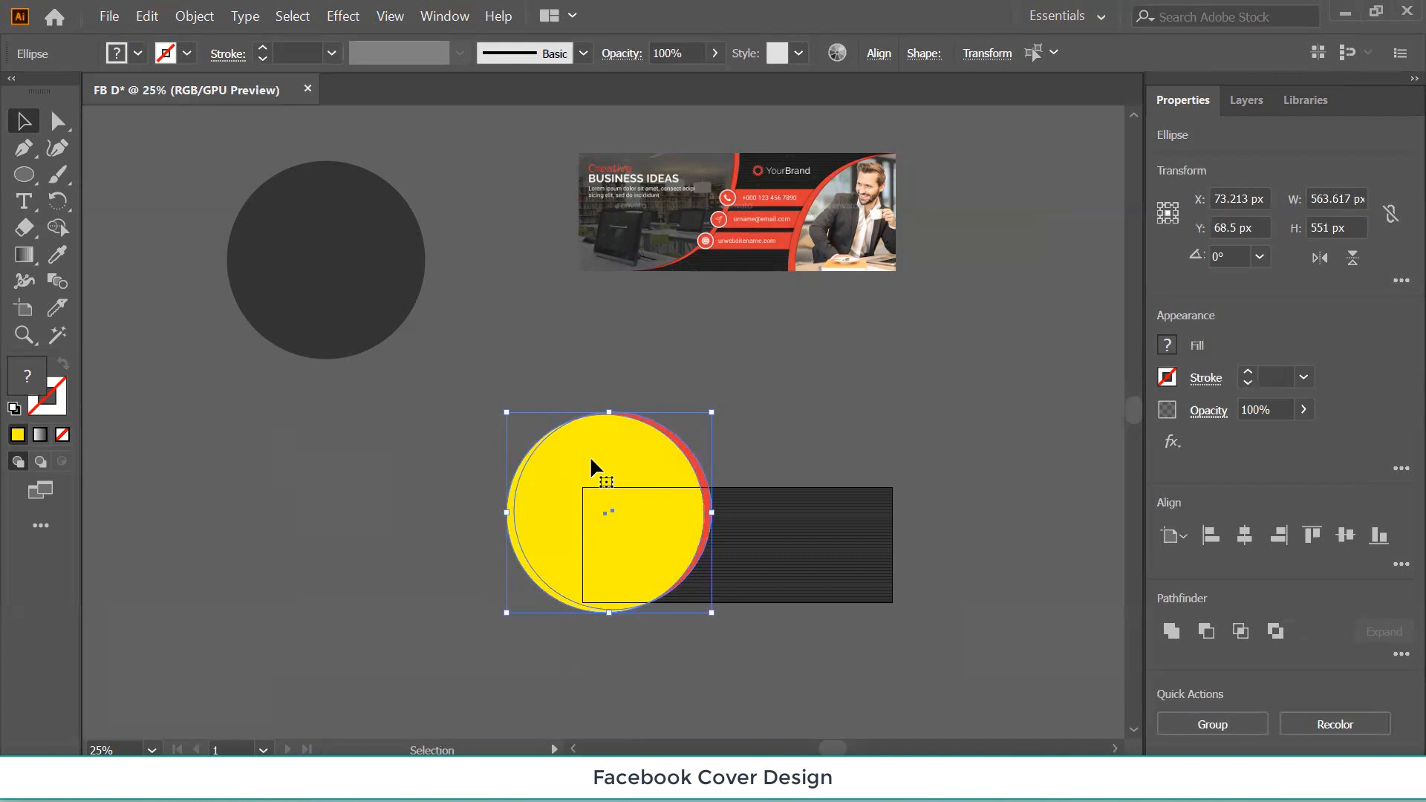
click(395, 528)
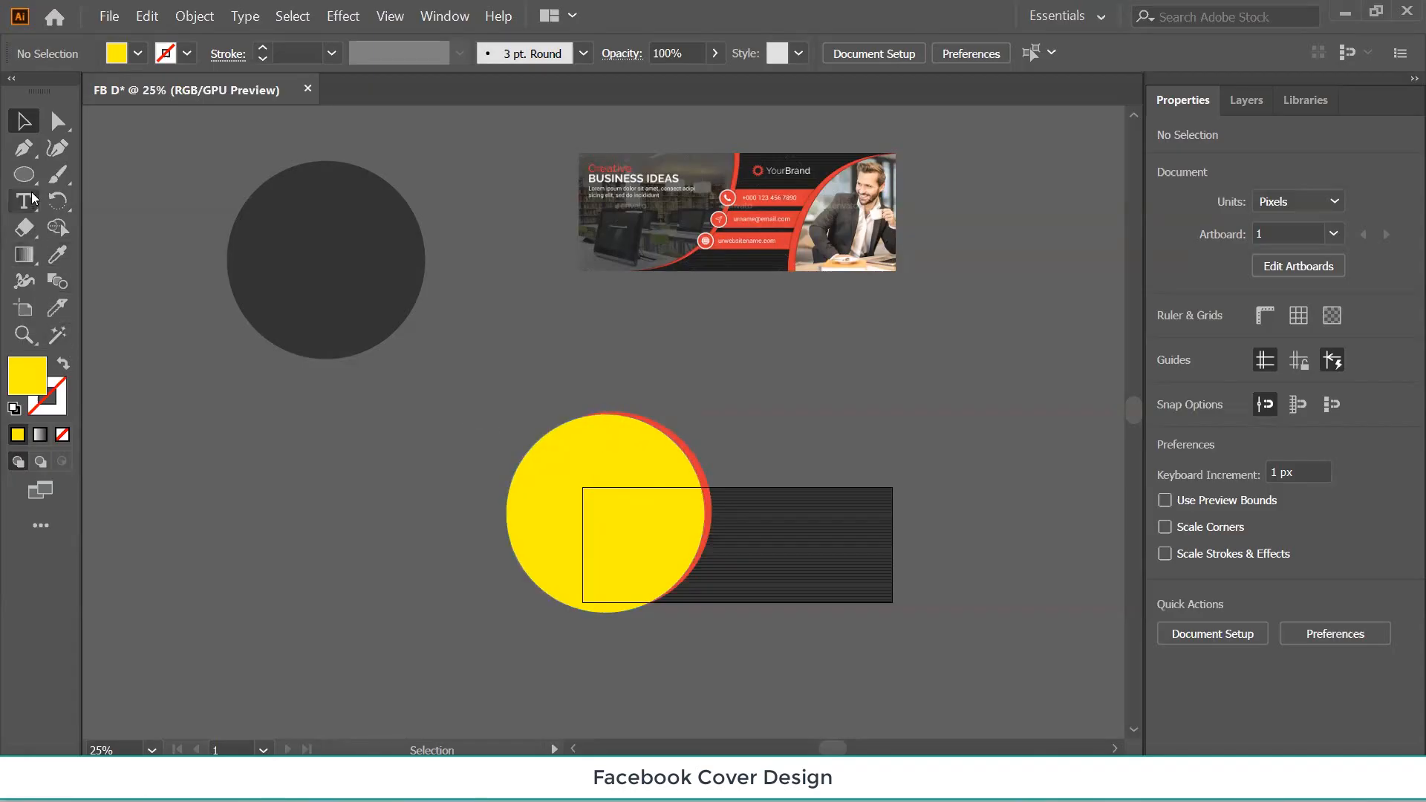
Alt-drag a copy of the rimmed yellow circle to X 1010.745 px, Y -178.5 px.
drag(25, 174, 84, 177)
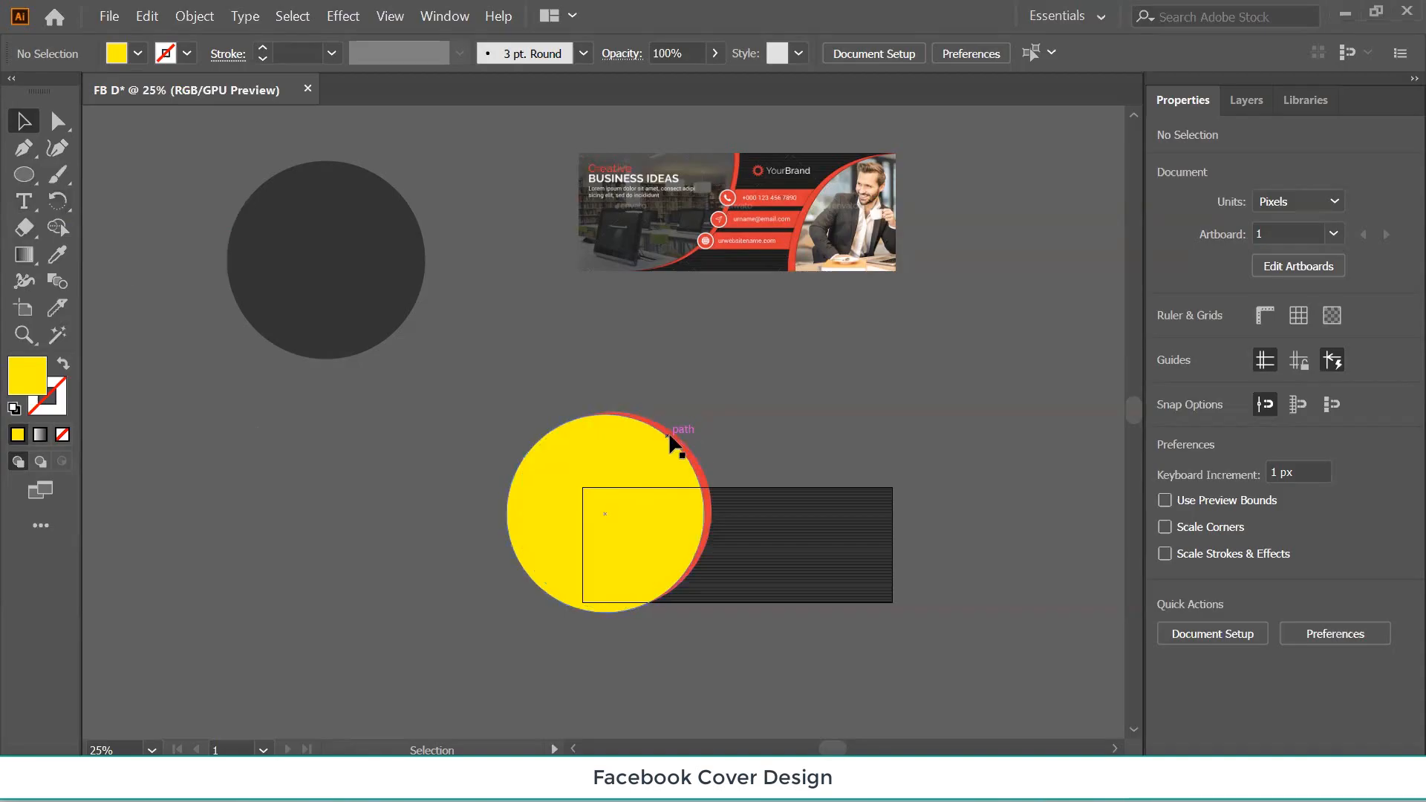
click(561, 481)
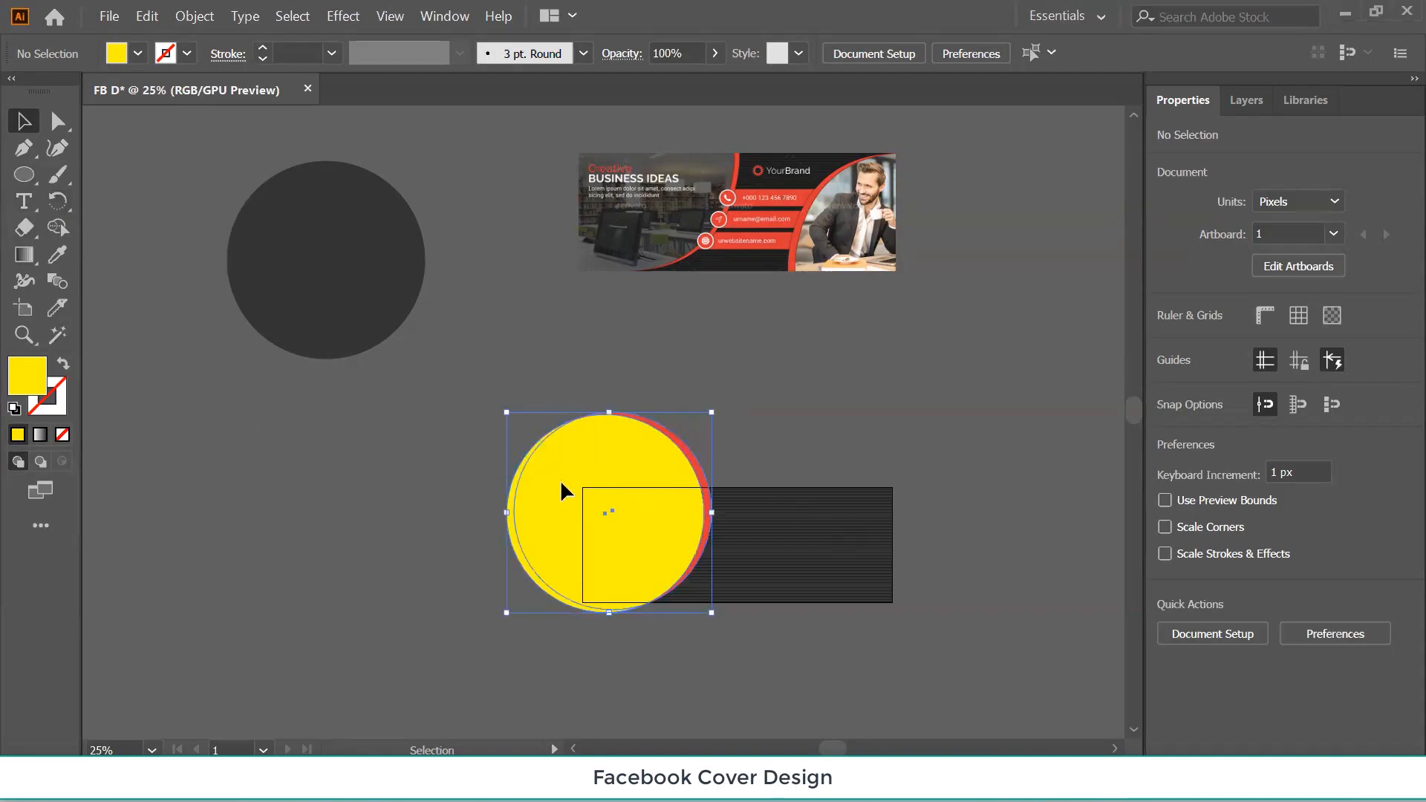
drag(561, 483, 903, 393)
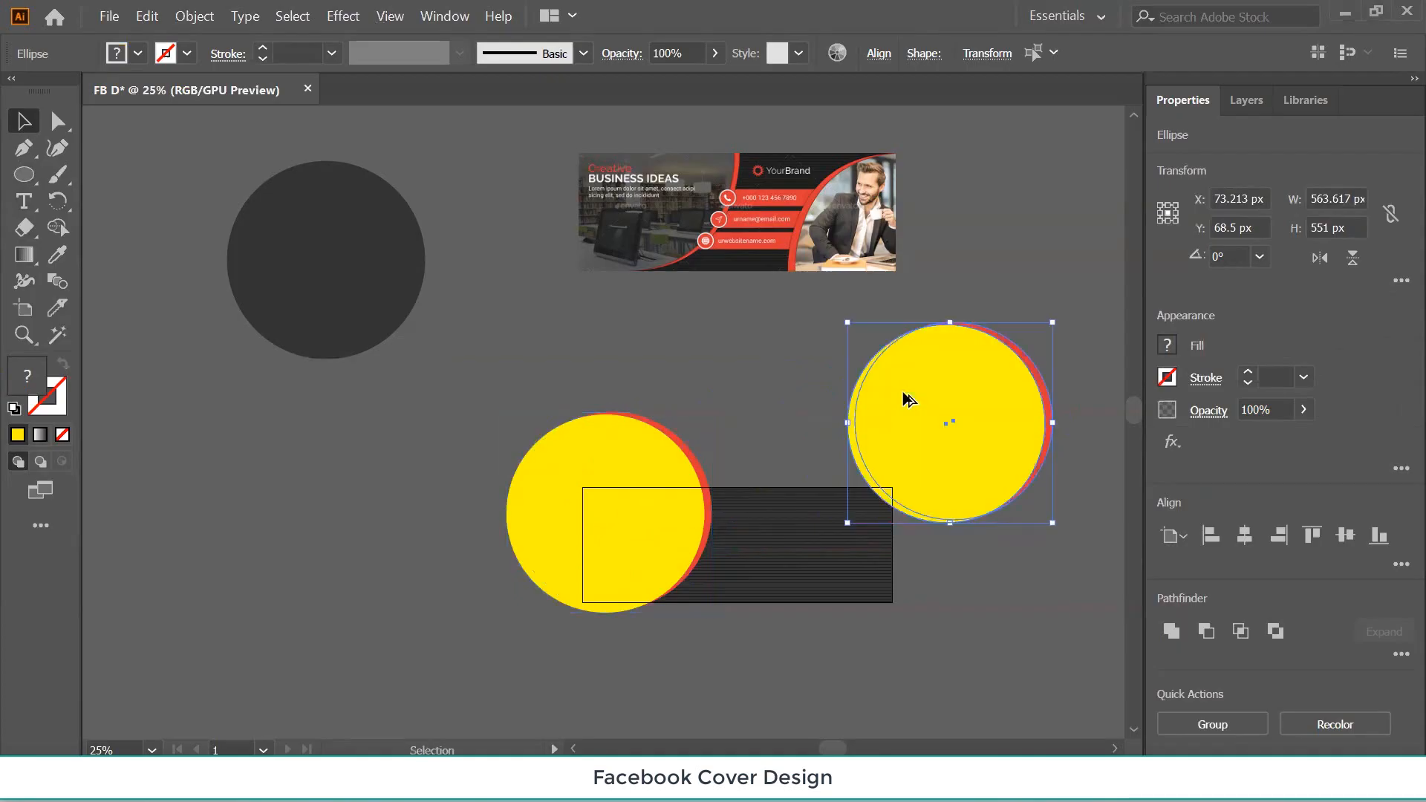
click(903, 394)
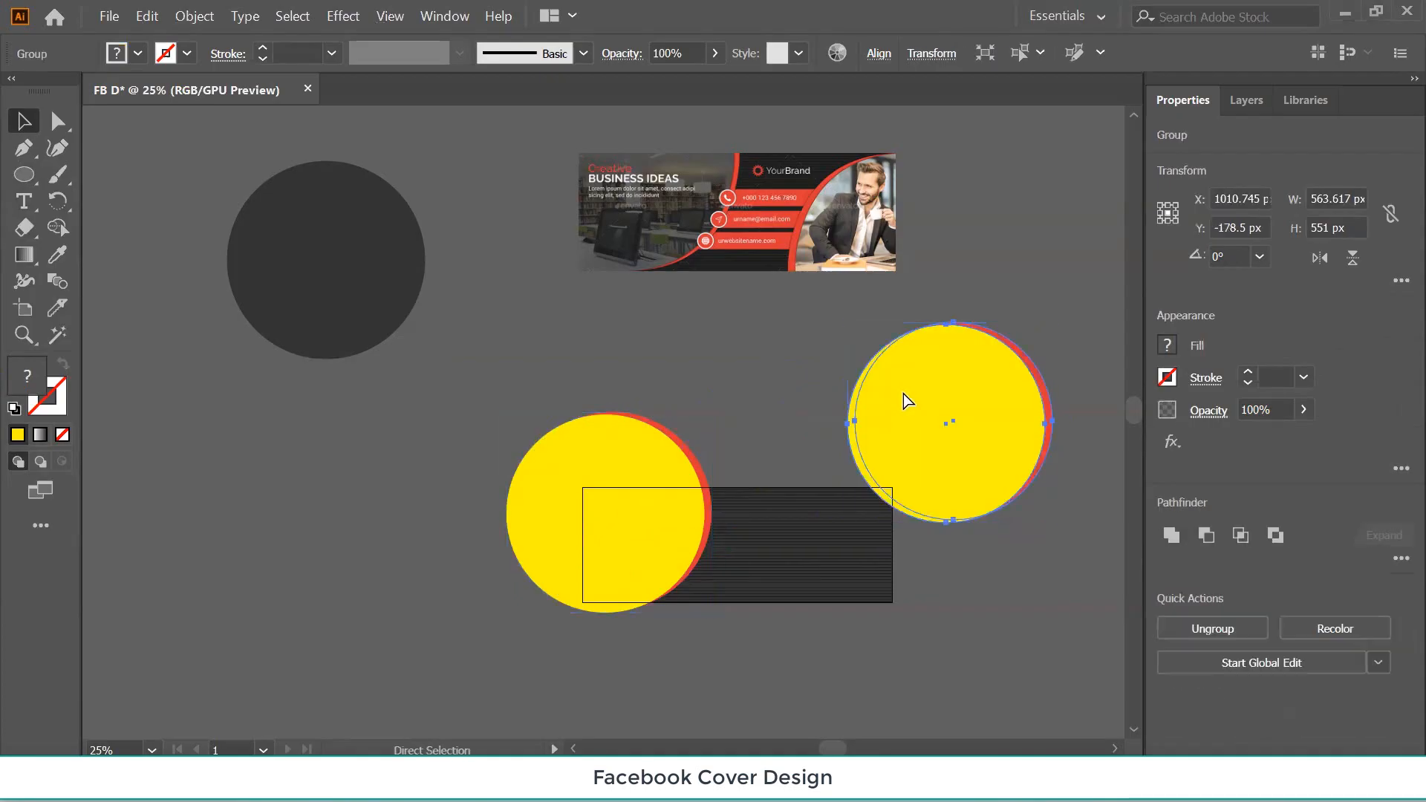
Reflect the copied circle across the vertical axis and move it onto the stripes' right end.
right_click(929, 408)
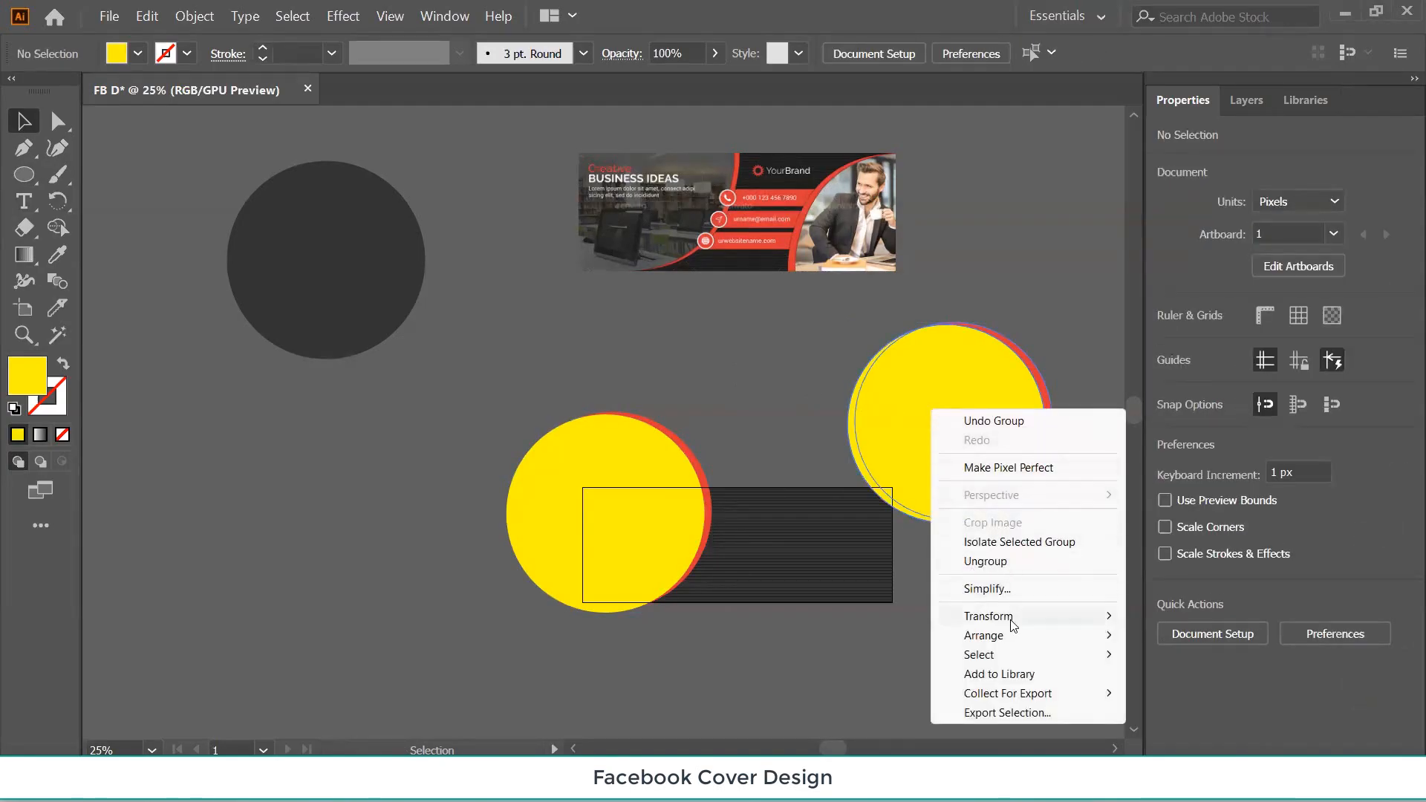
mouse_move(1018, 615)
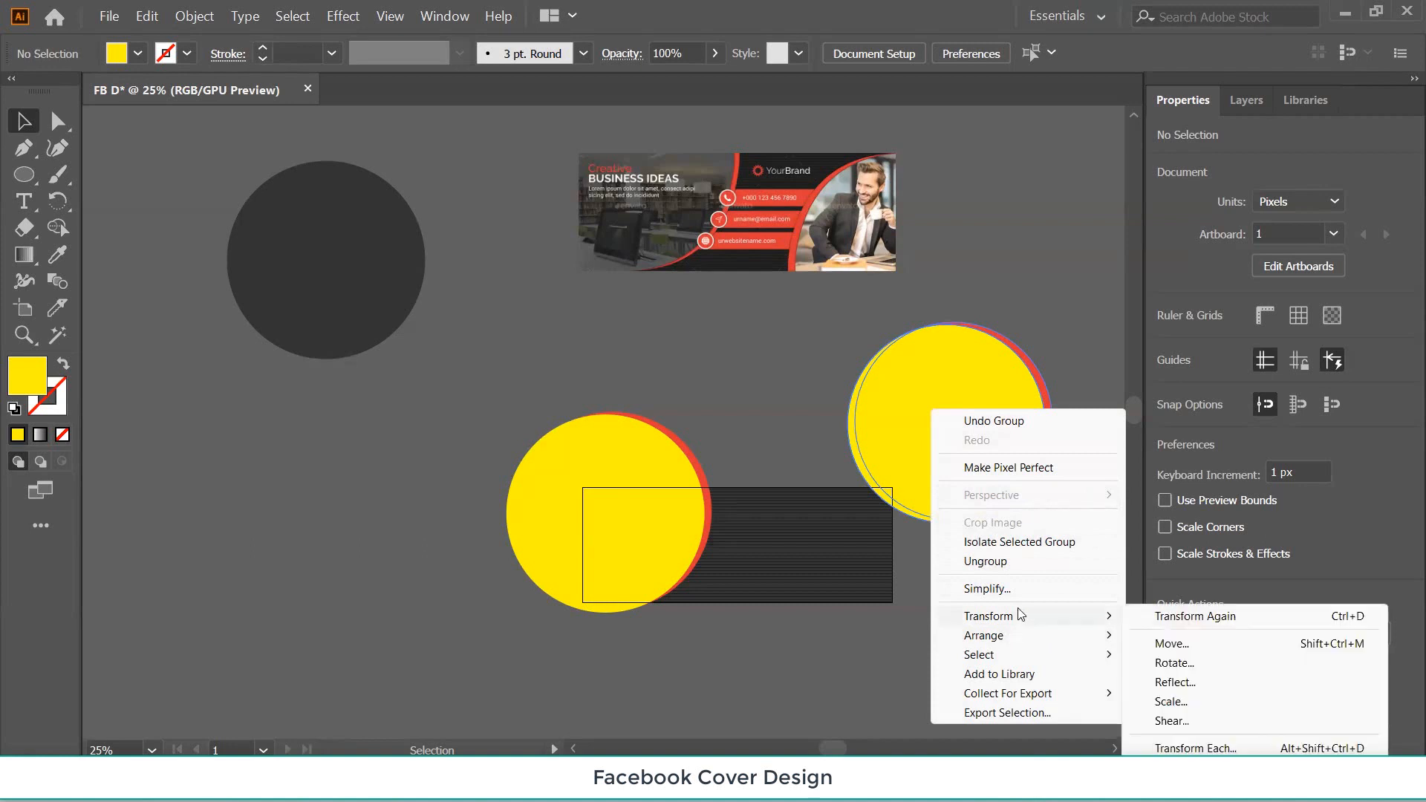
click(1174, 682)
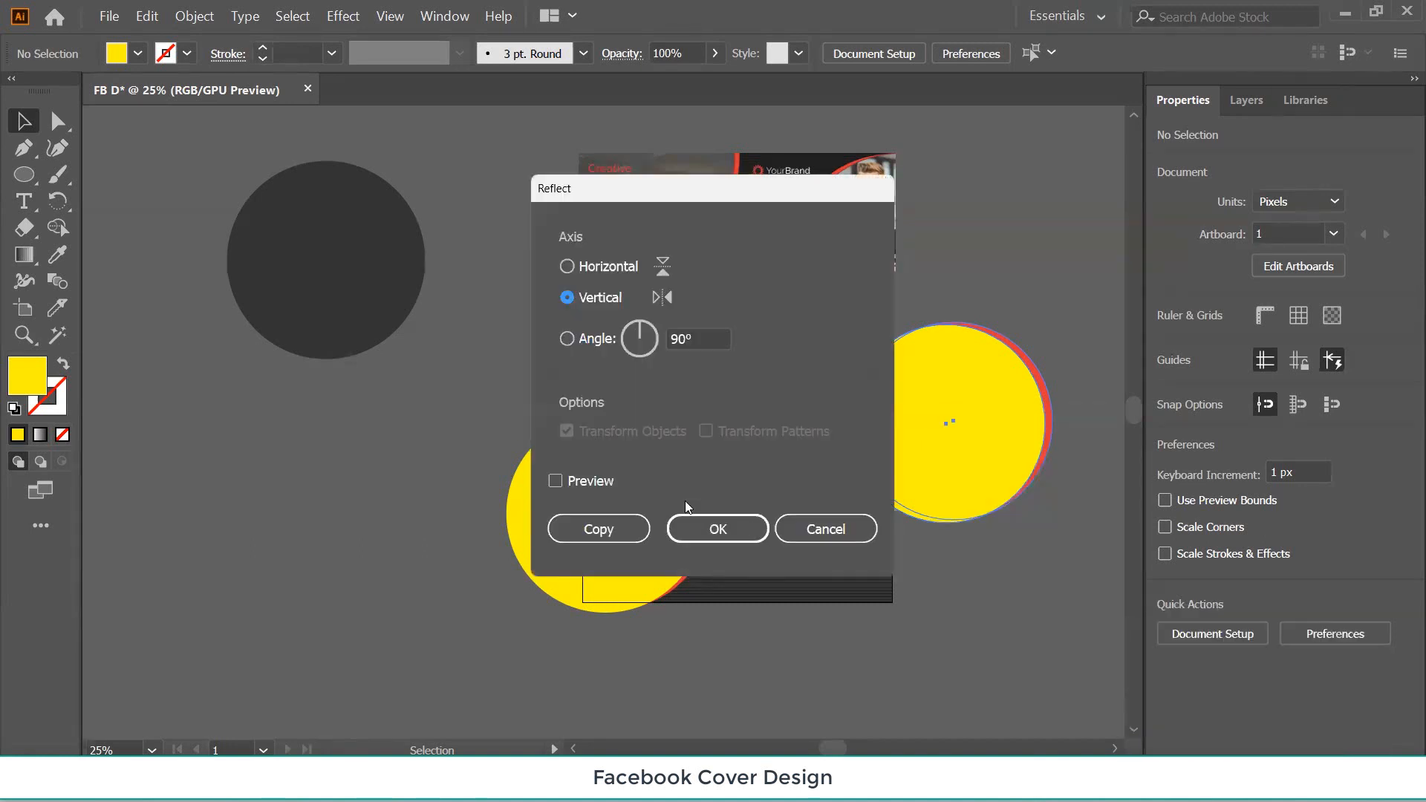
click(555, 480)
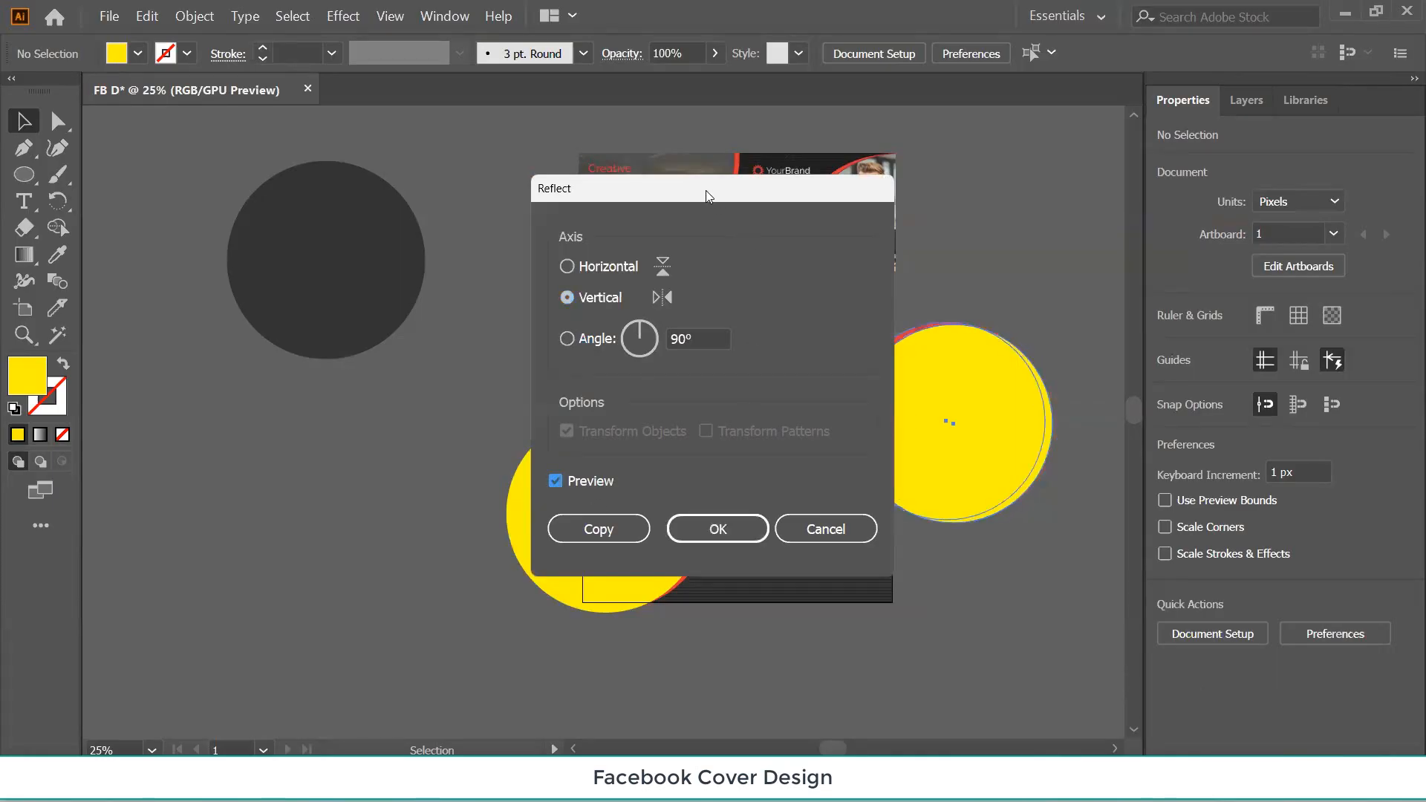
drag(706, 190, 365, 229)
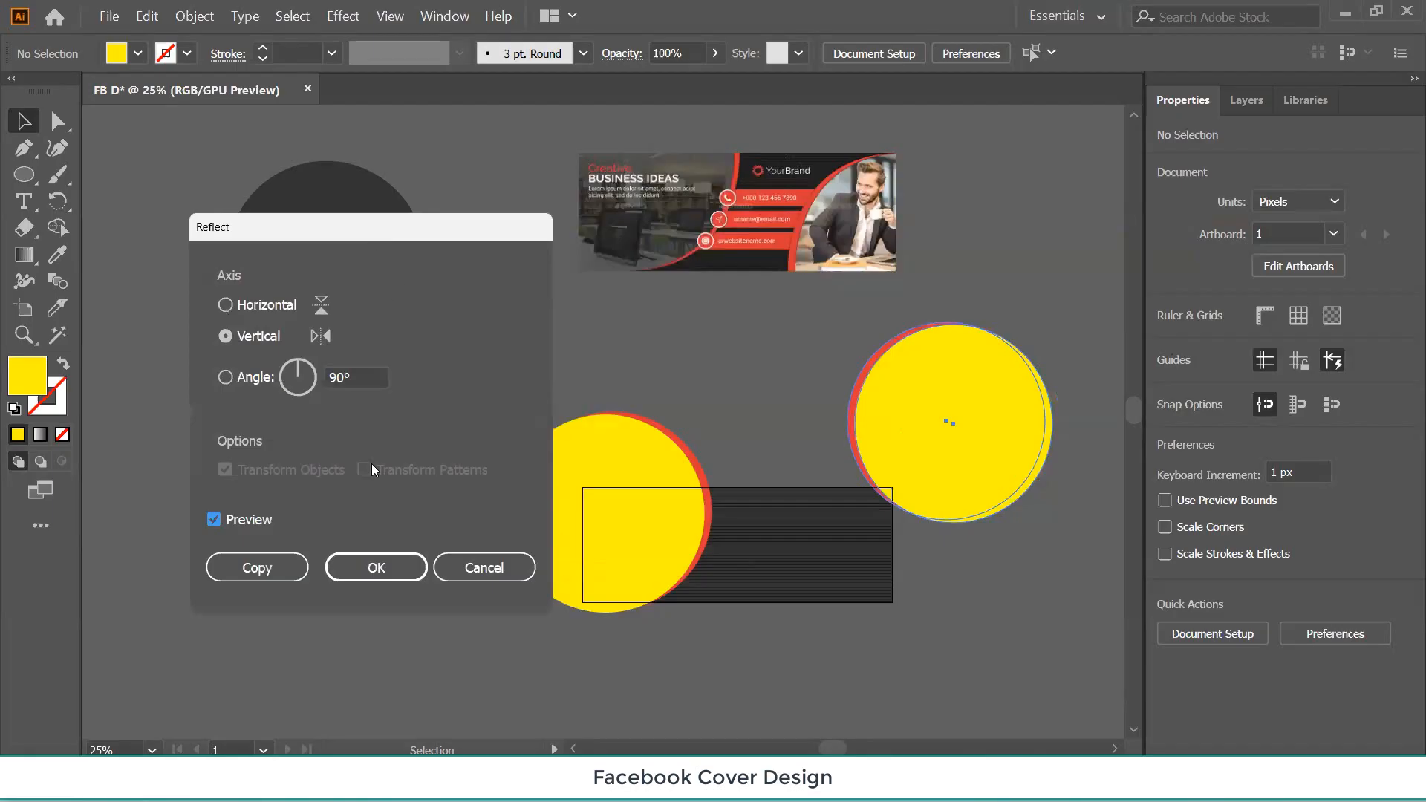
click(365, 566)
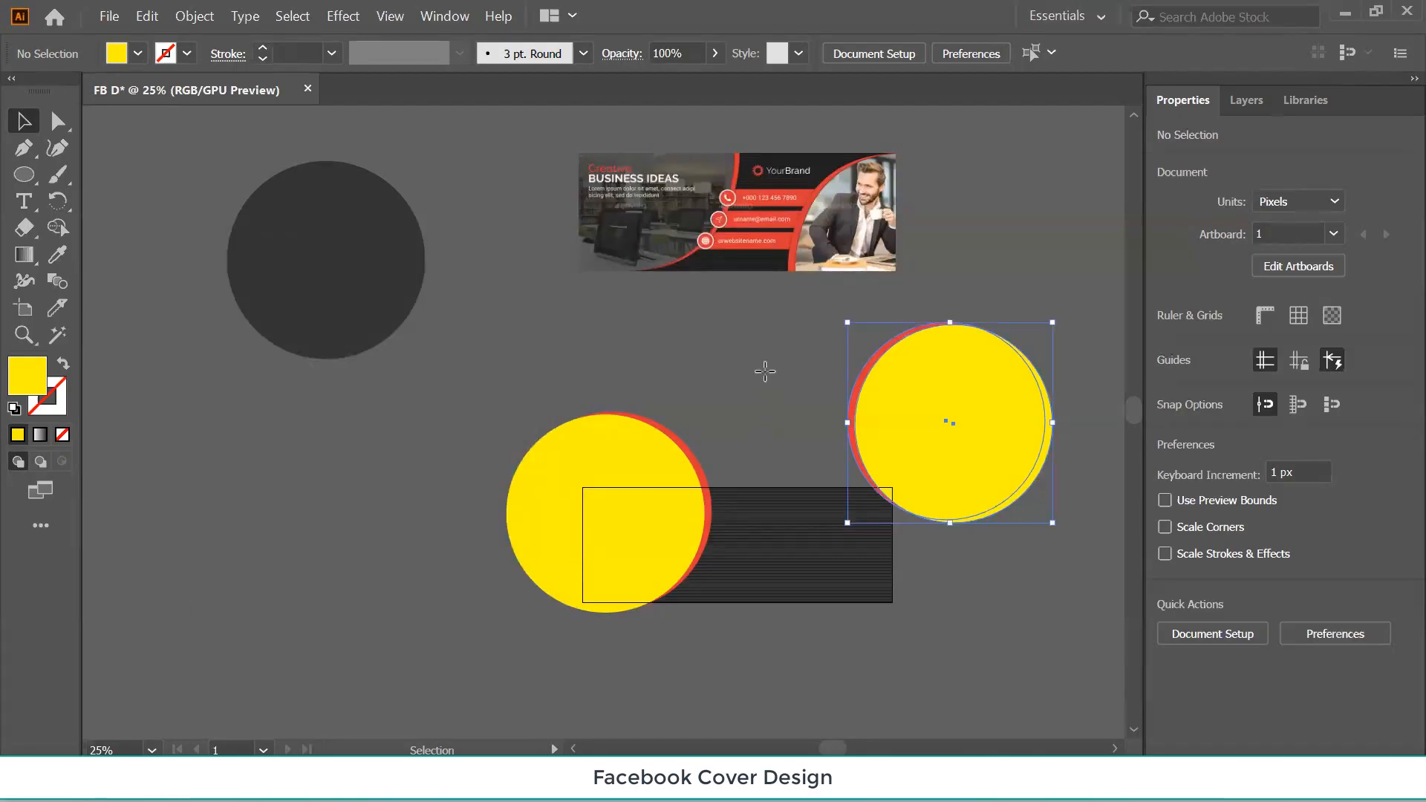
click(765, 394)
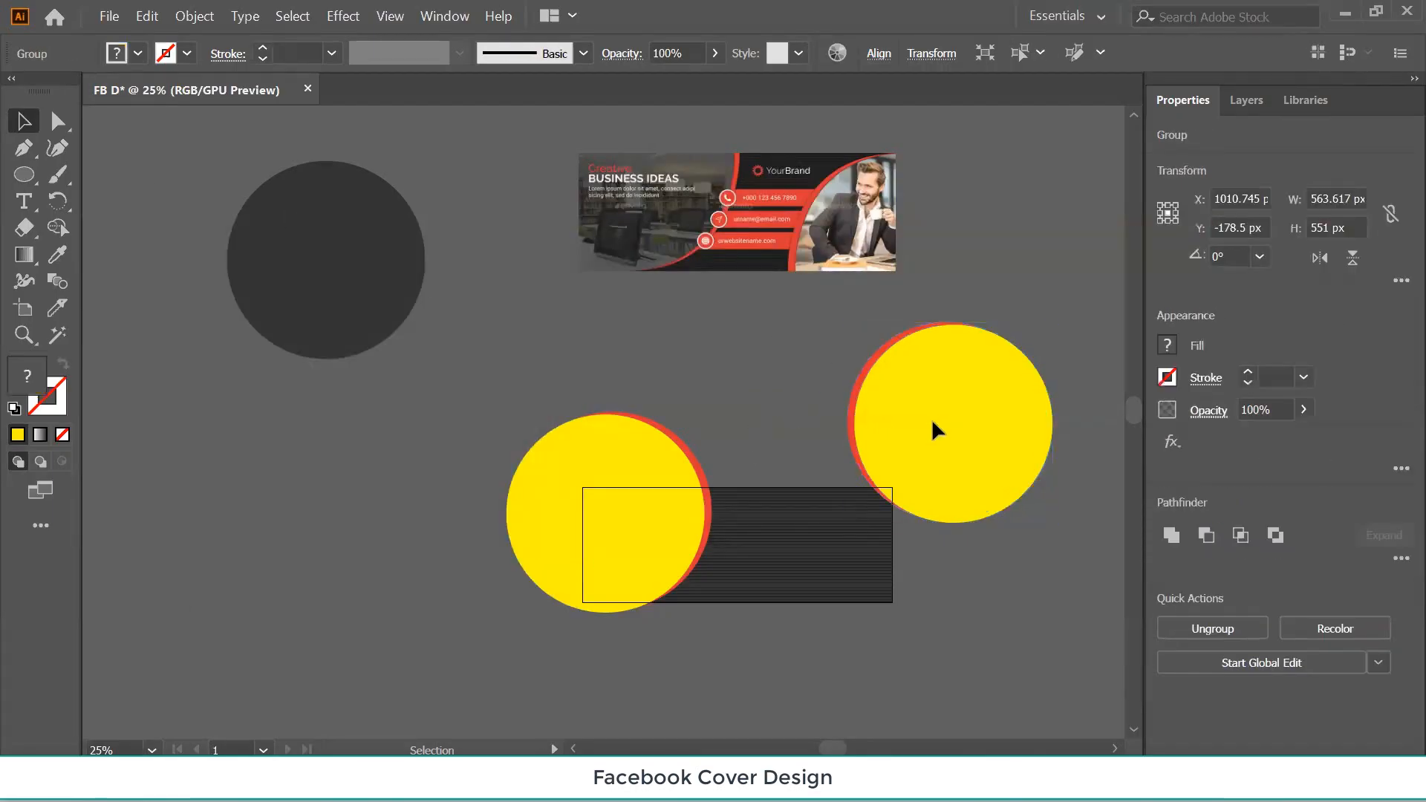
drag(932, 427, 859, 587)
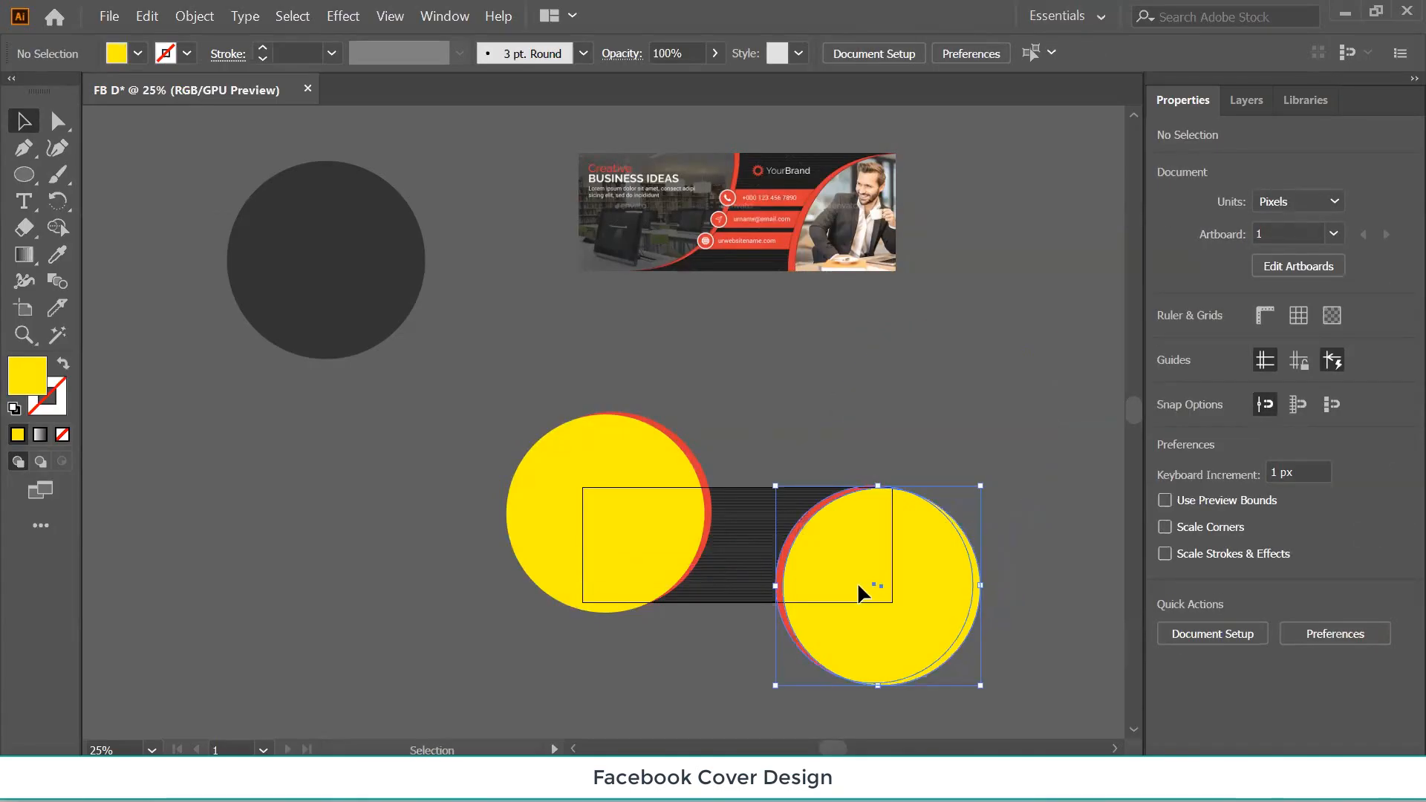
Undo the last change, zoom to the right circle group and nudge it vertically.
key(ctrl+z)
click(820, 407)
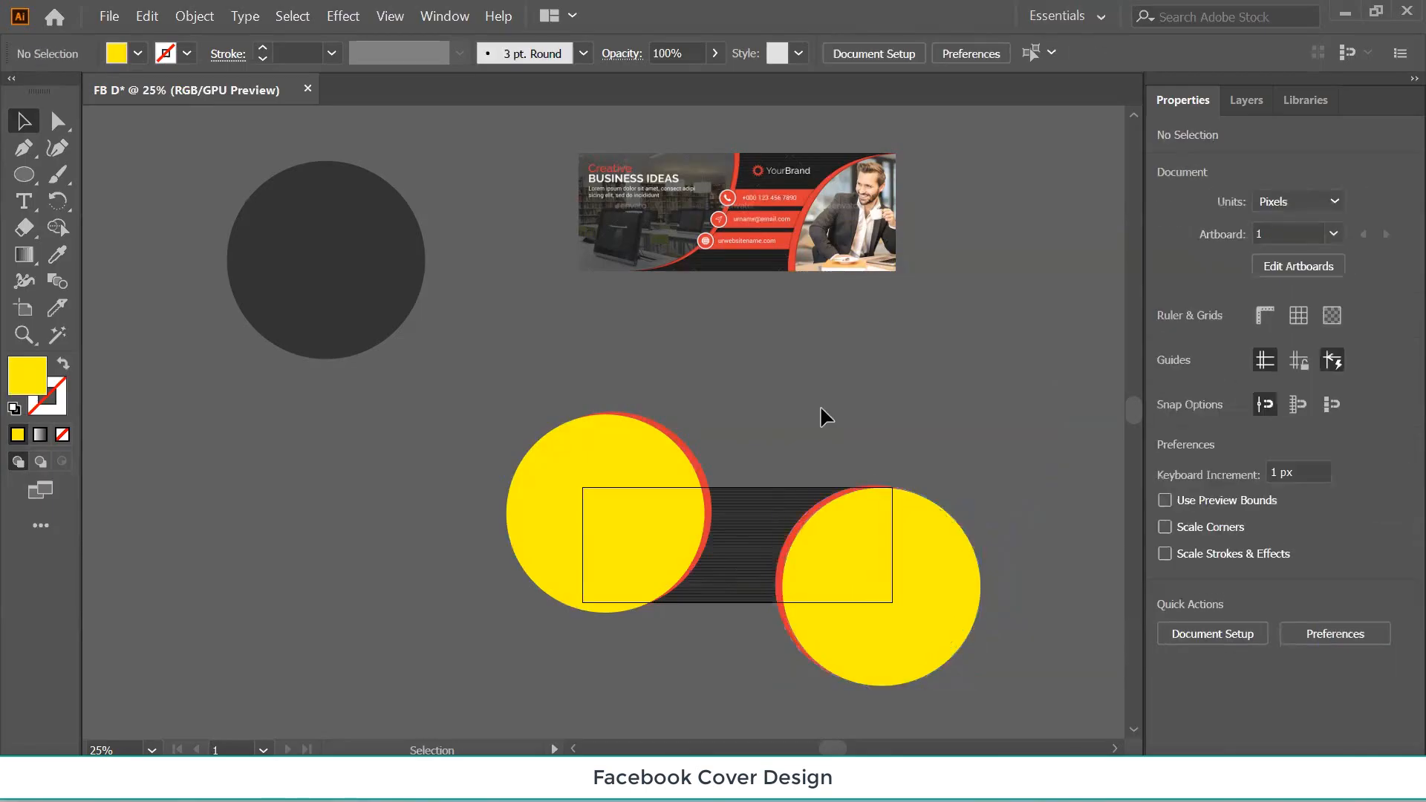
key(ctrl+plus)
key(ctrl+plus)
key(ctrl+plus)
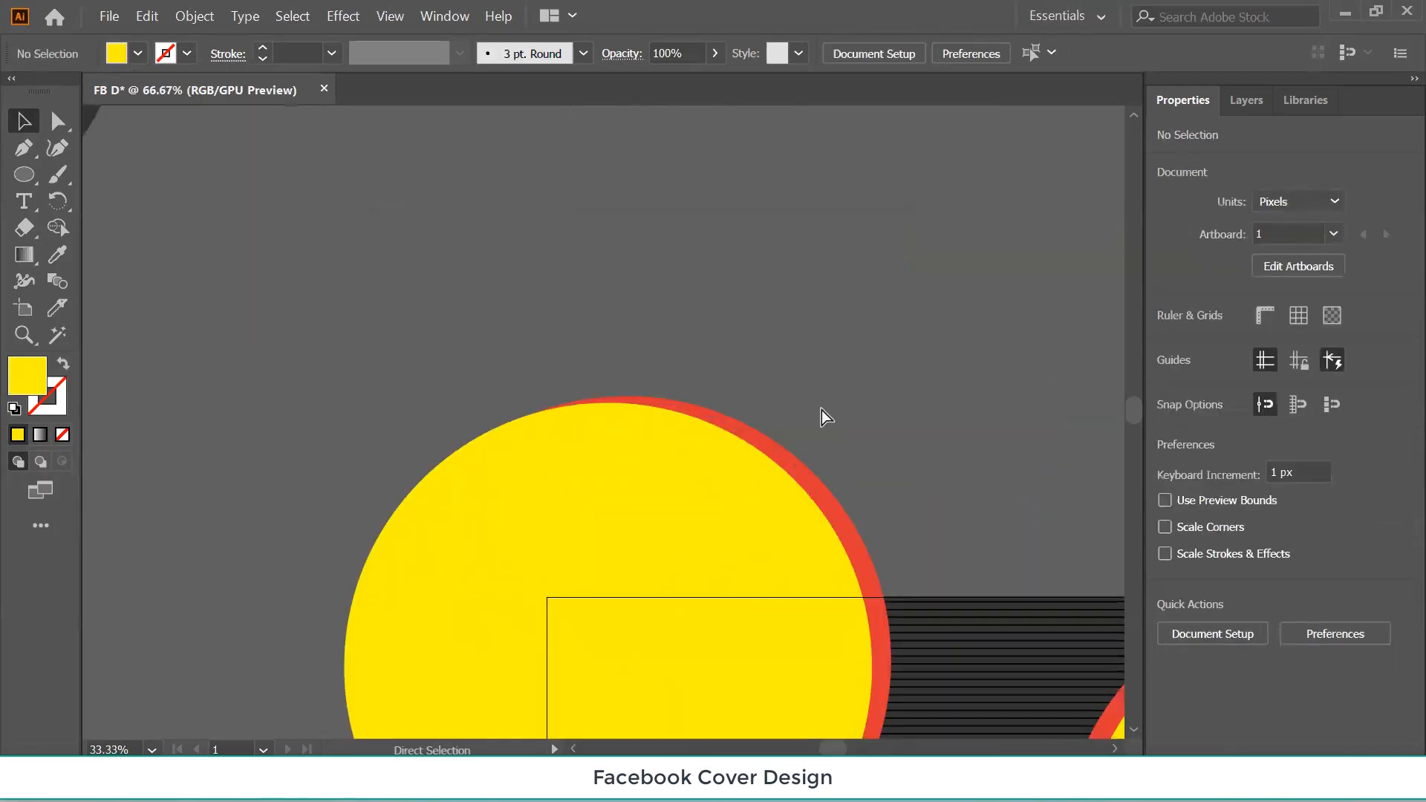
drag(918, 343, 413, 331)
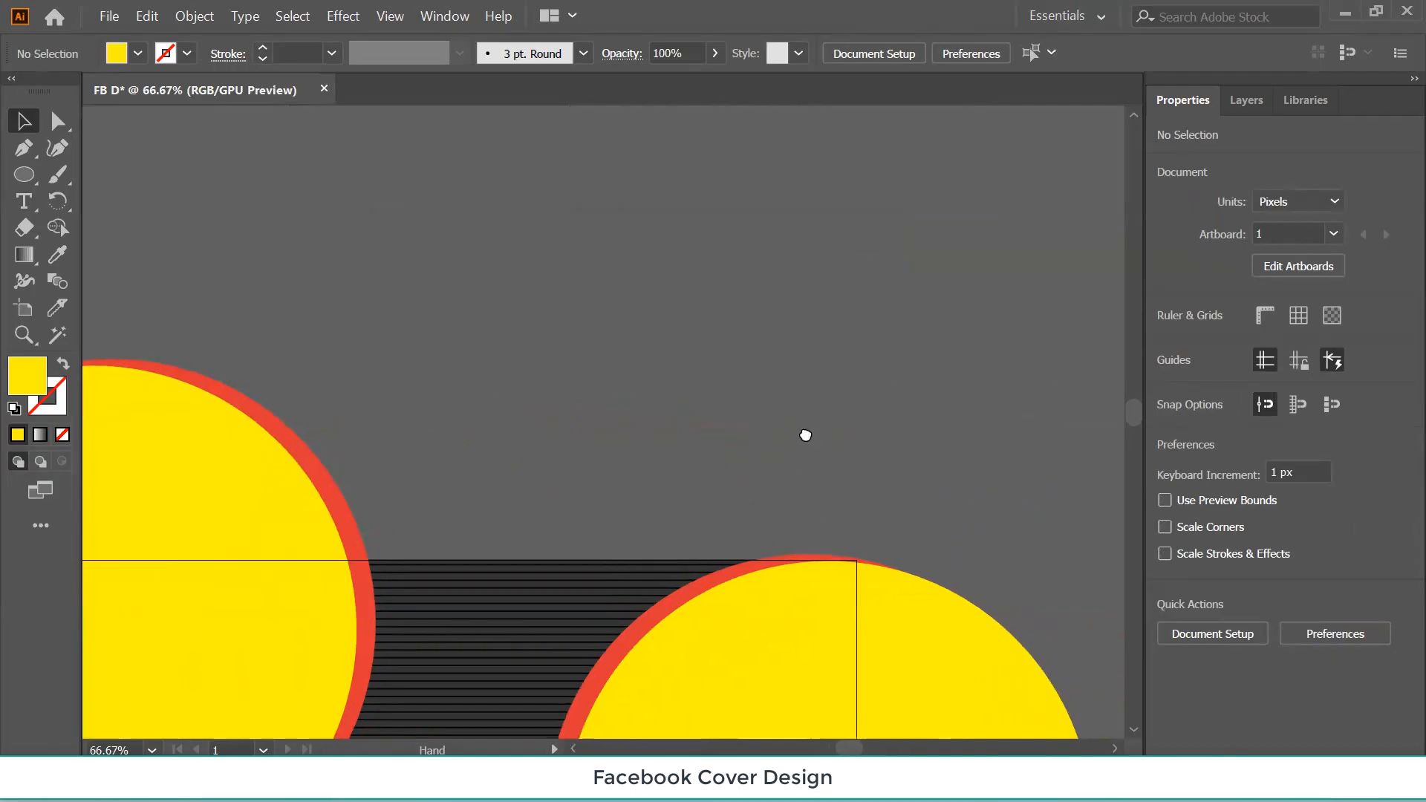
drag(805, 436, 754, 260)
click(745, 505)
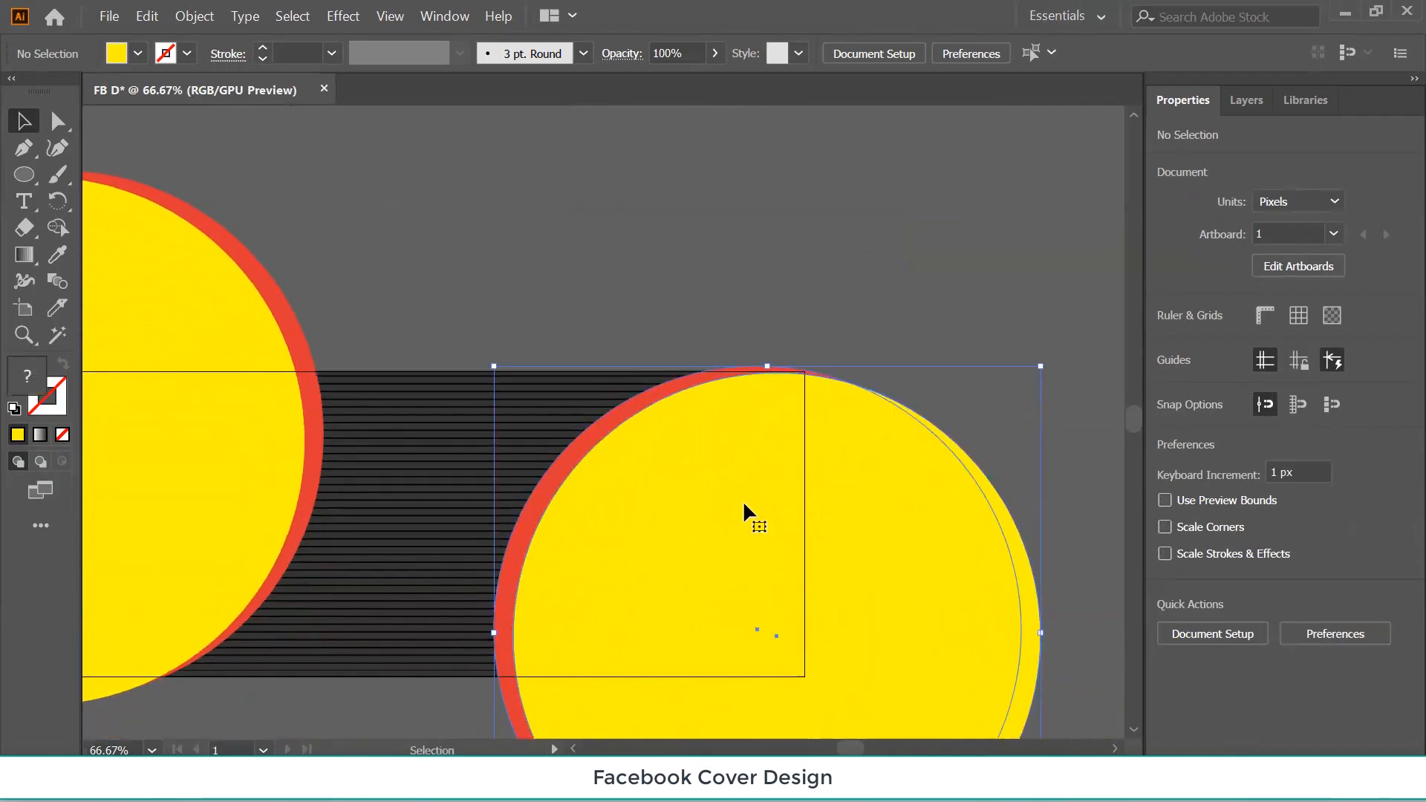
key(Down)
key(Down)
key(Down)
key(Down)
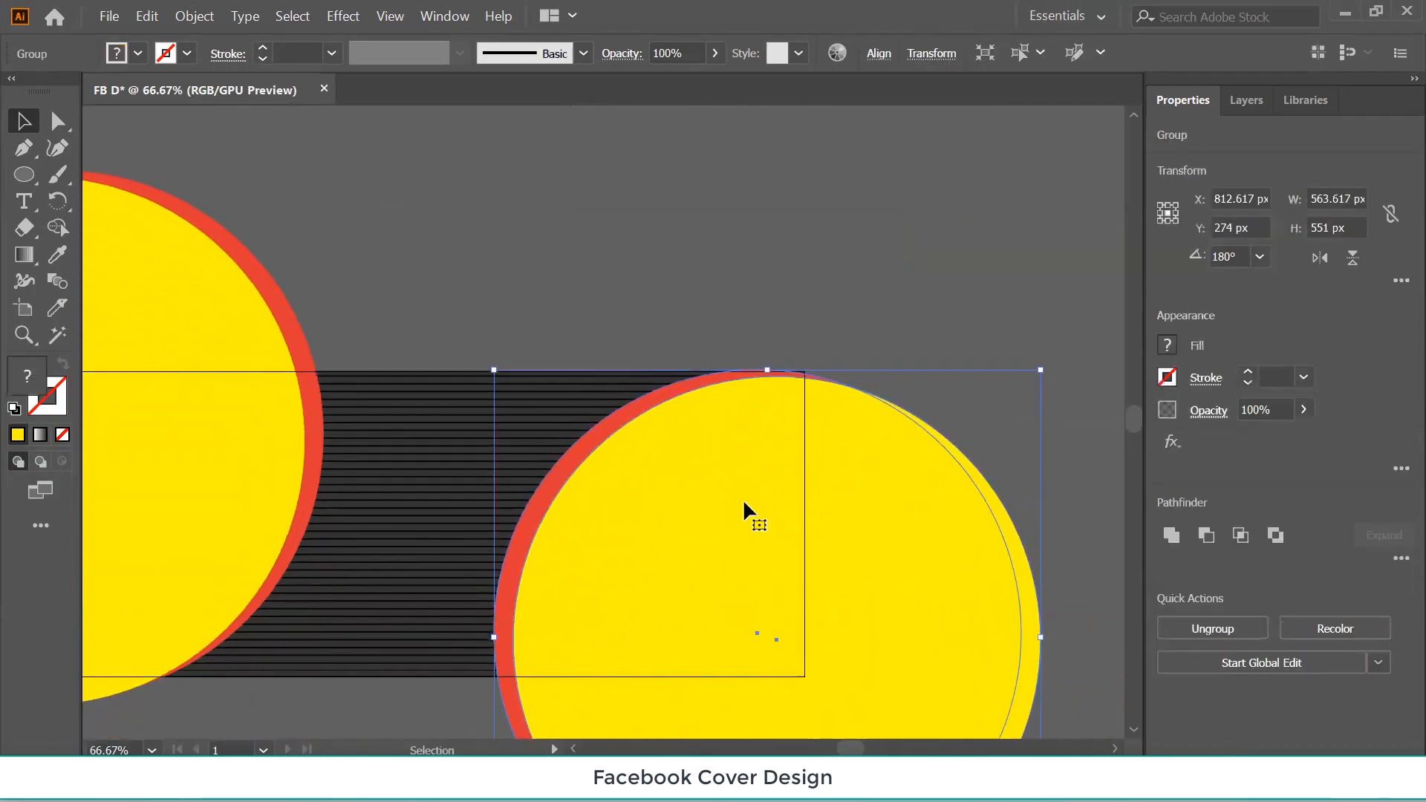
key(Up)
key(Up)
key(Up)
key(Up)
key(Up)
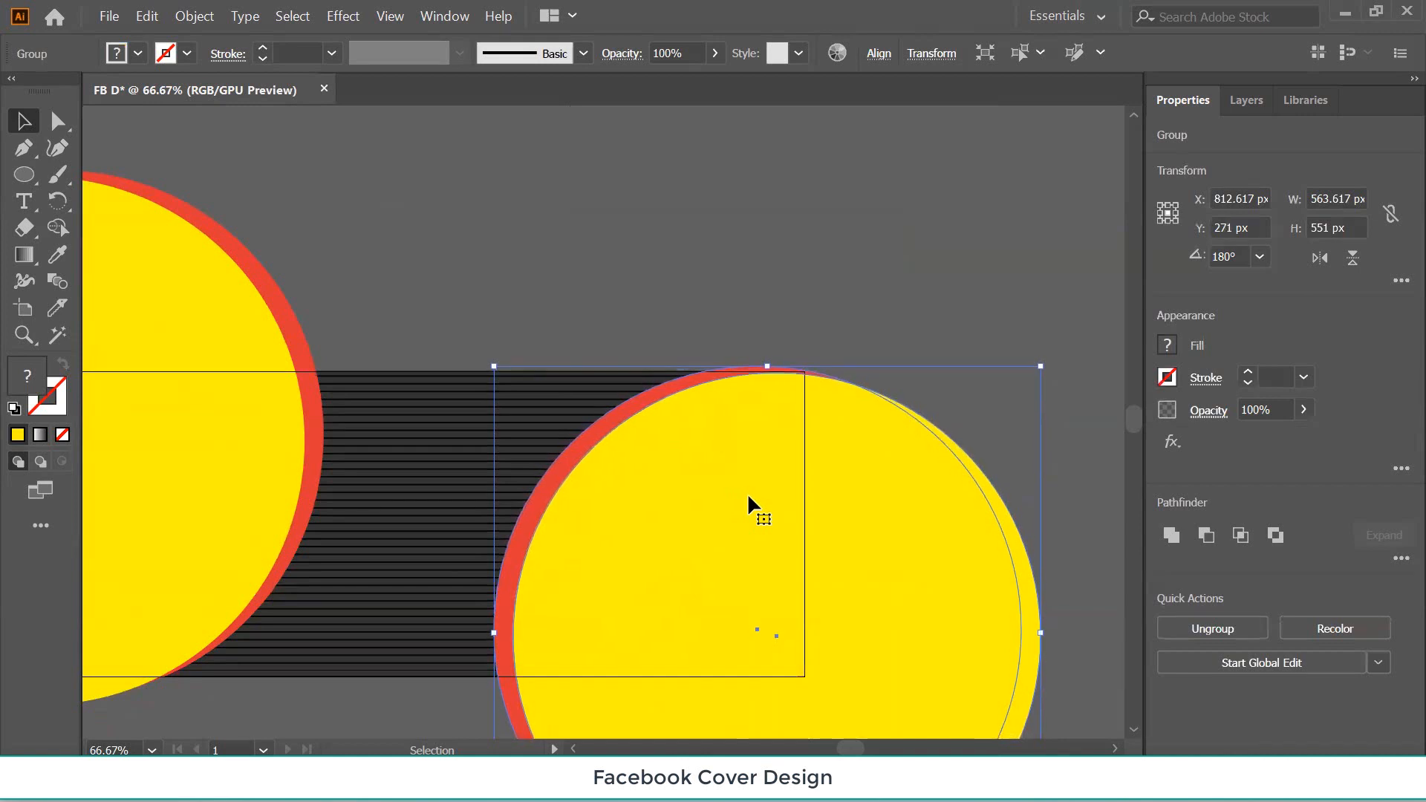
key(Up)
Nudge the right circle group left, right and down toward the rectangle's top edge.
scroll(701, 301, up, 8)
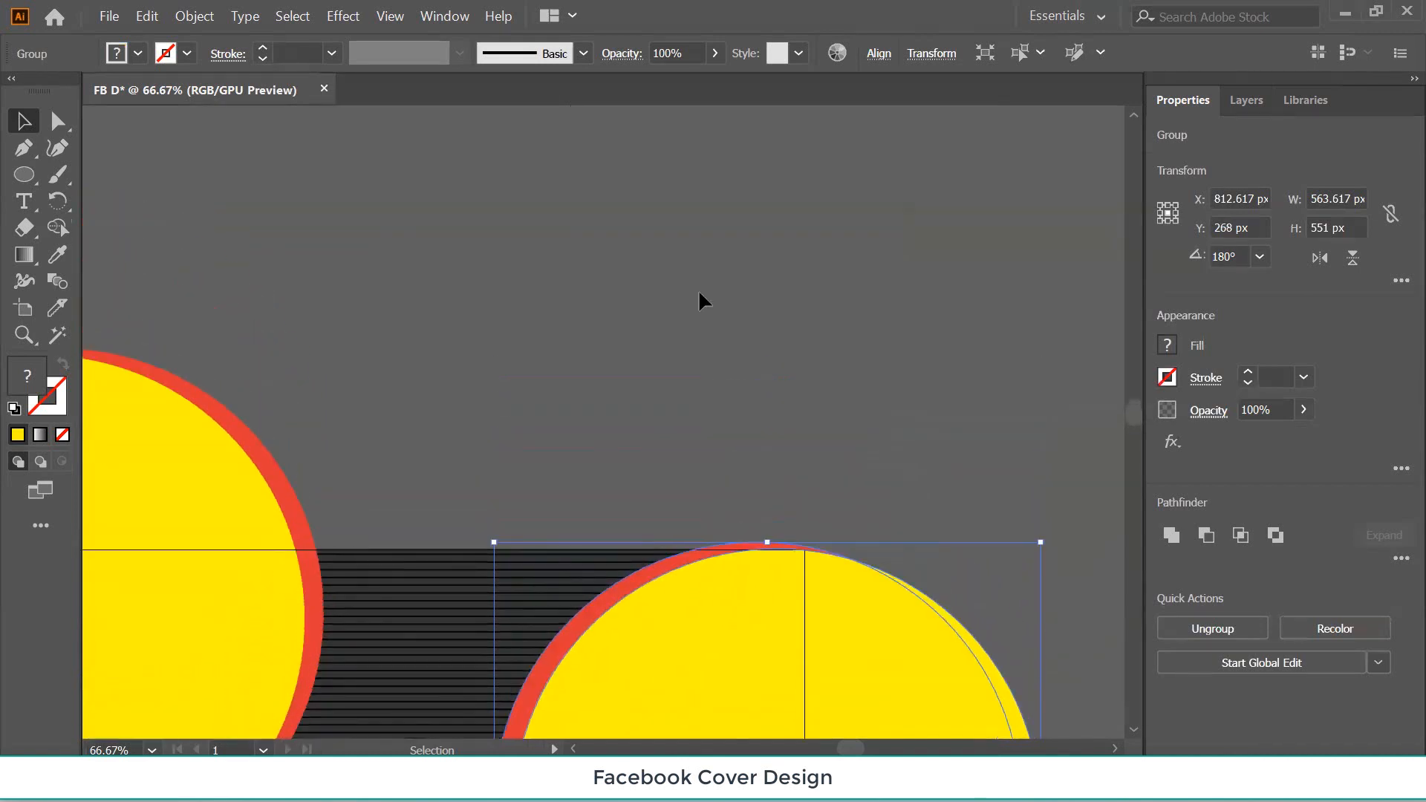
scroll(716, 265, up, 5)
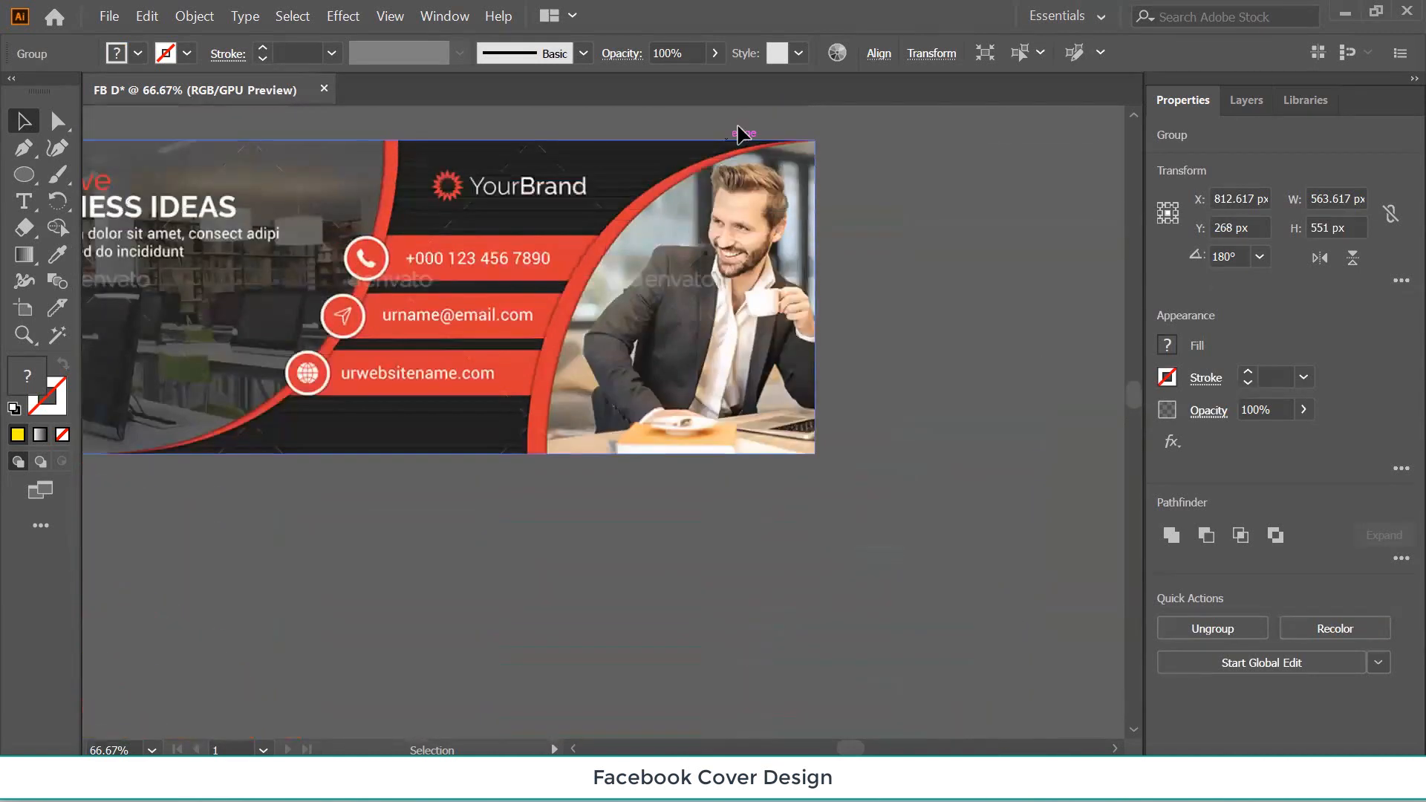
scroll(795, 400, down, 3)
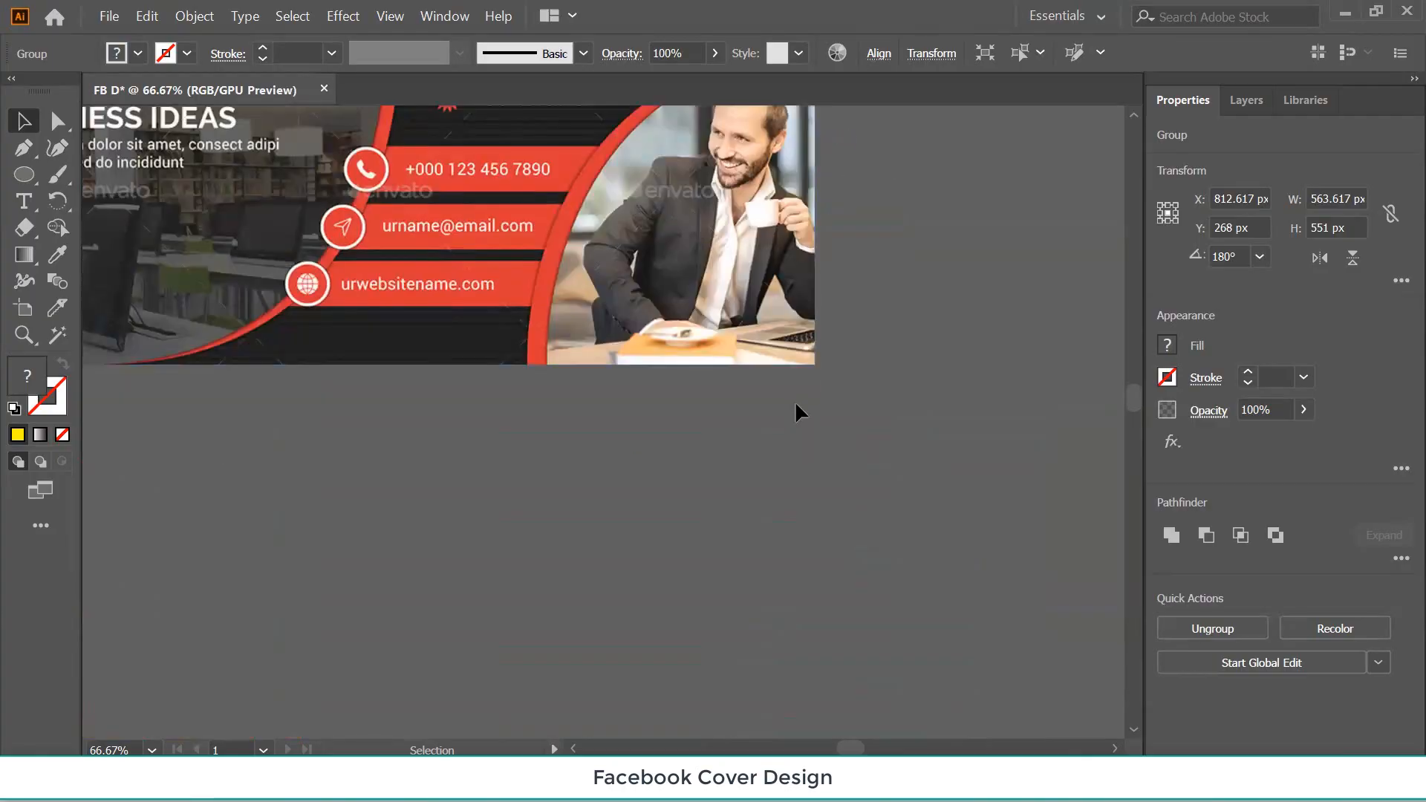
scroll(809, 405, down, 10)
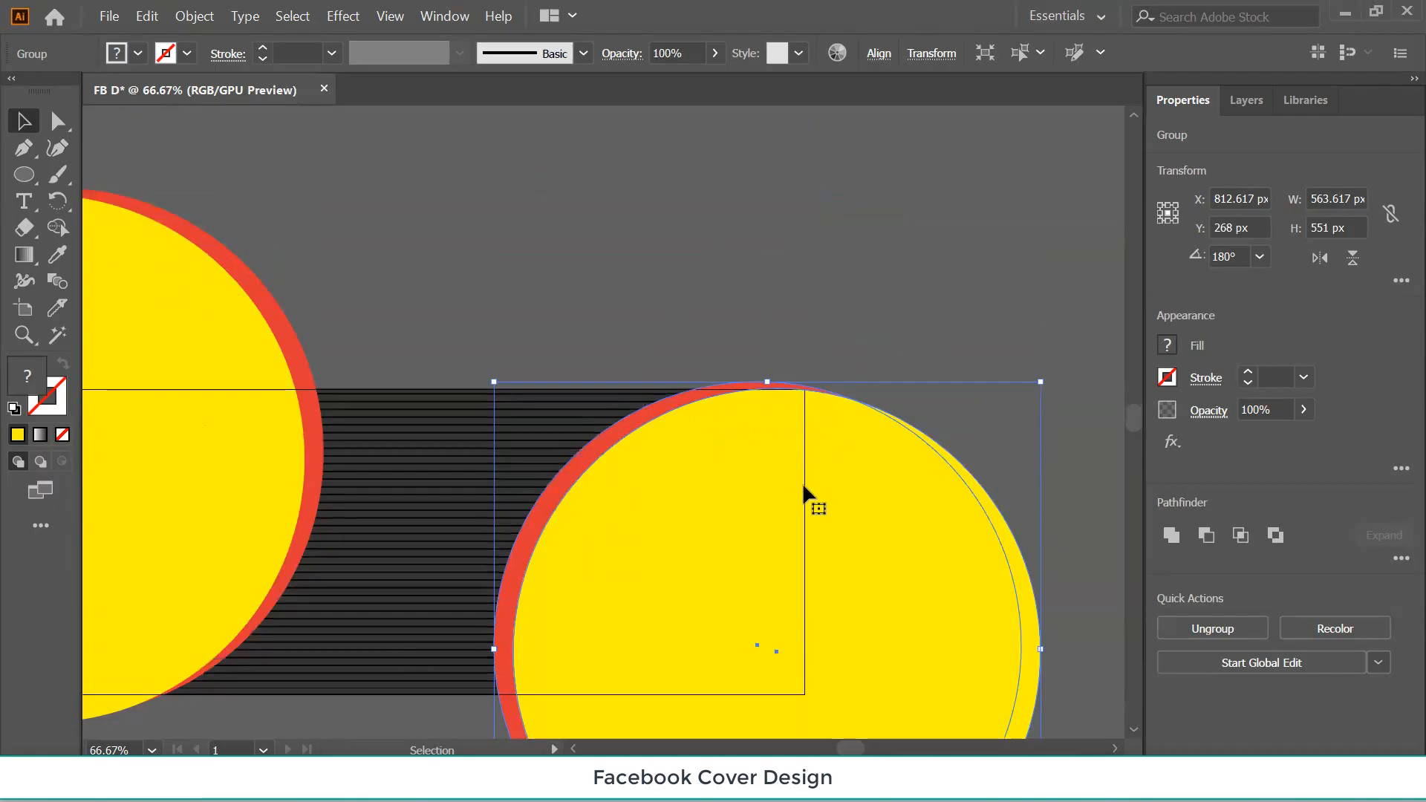
key(Right)
key(Right)
key(Right)
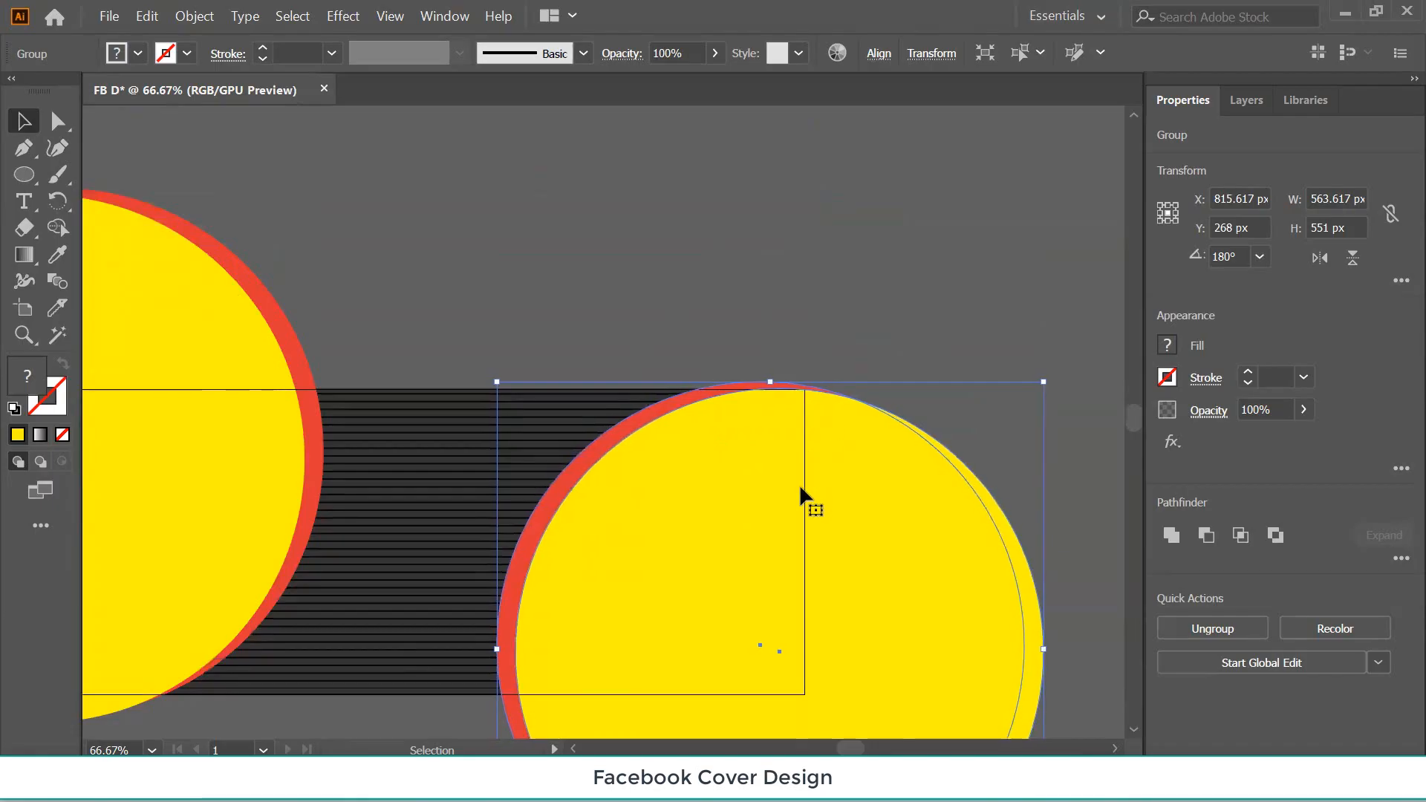
key(Right)
key(Right)
key(Right)
key(Right)
key(Right)
key(Right)
key(Right)
key(Right)
key(Right)
key(Right)
key(Right)
key(Right)
key(Right)
key(Right)
key(Right)
key(Right)
key(Right)
key(Right)
key(Right)
key(Right)
key(Down)
key(Down)
key(Down)
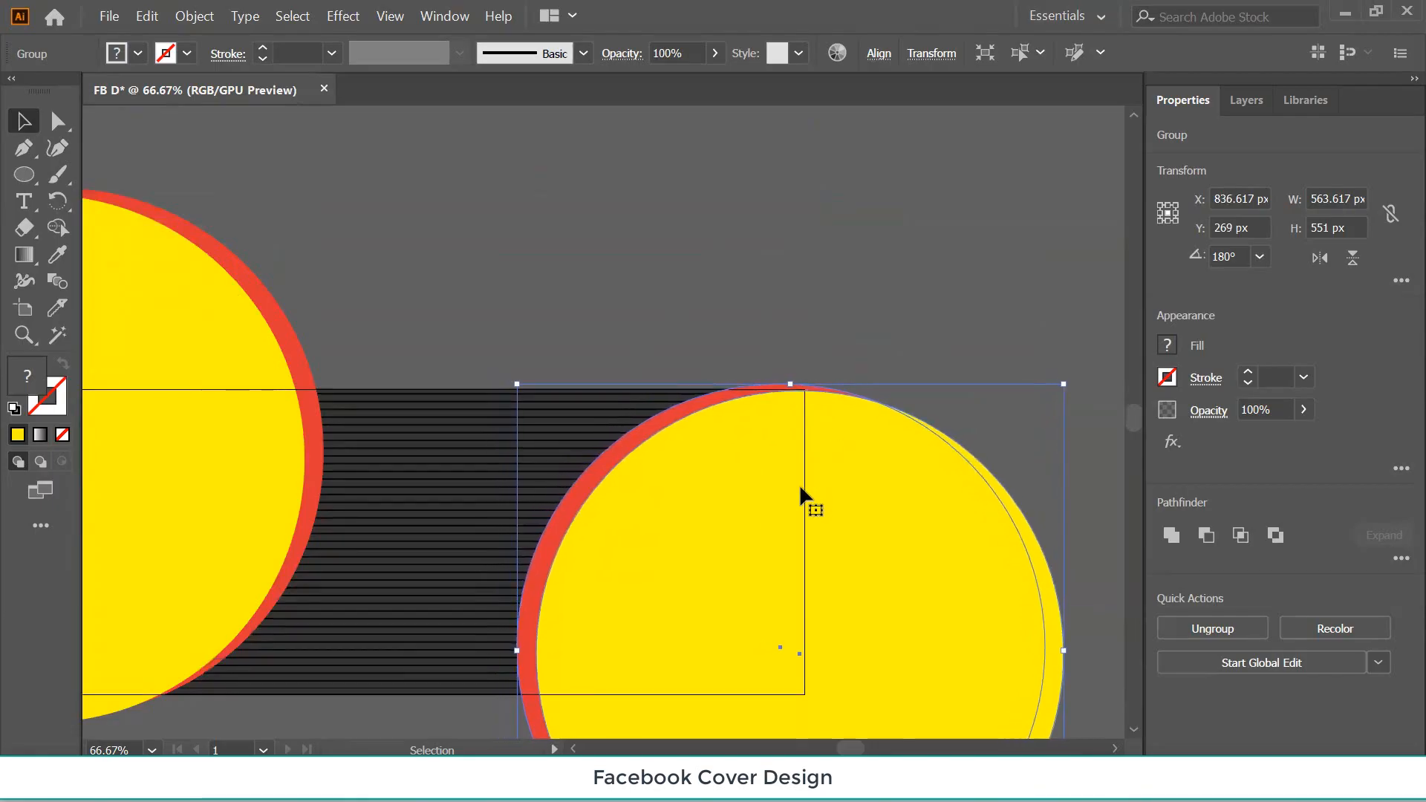
key(Left)
key(Left)
key(Left)
key(Left)
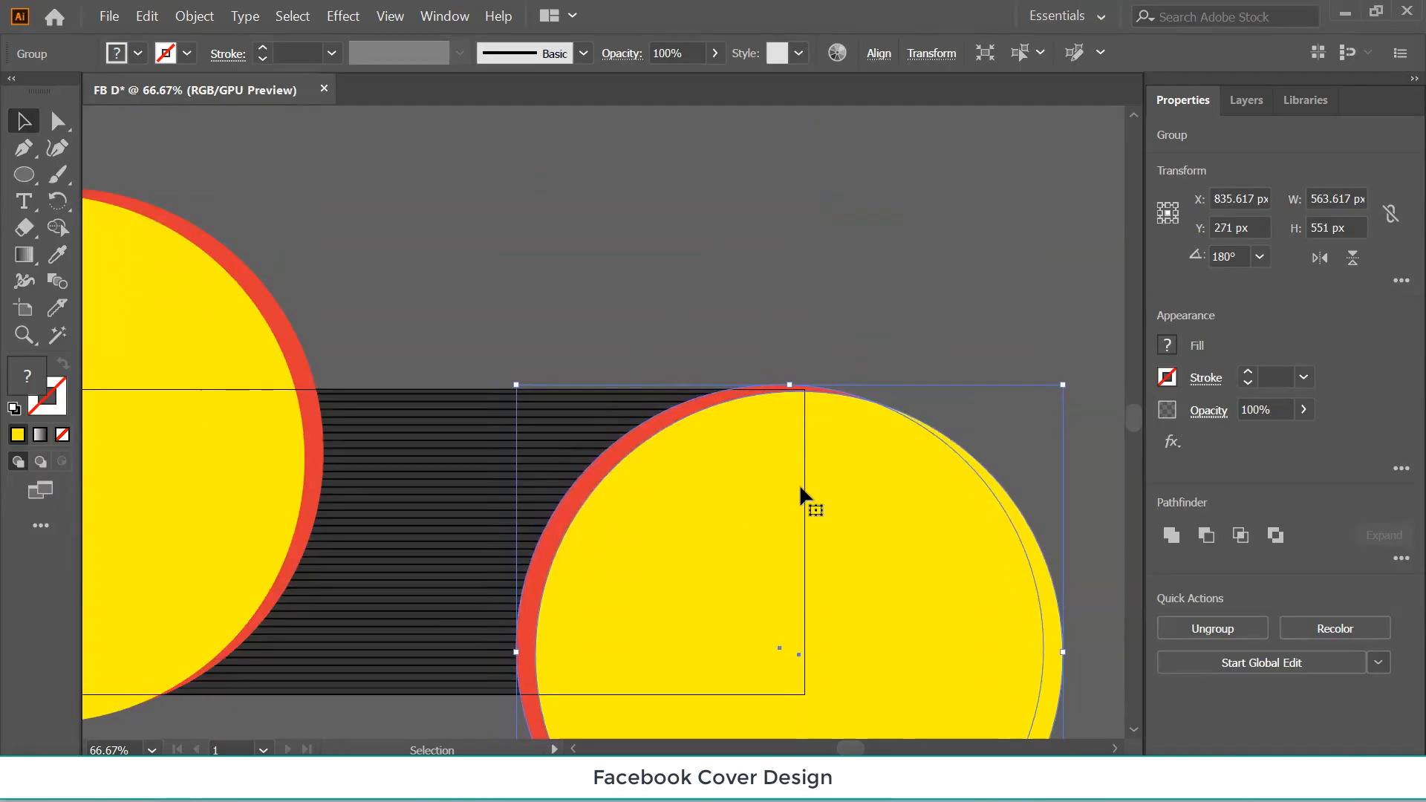
key(Left)
key(Left)
key(Left)
key(Left)
key(Left)
key(Left)
key(Left)
key(Left)
key(Left)
key(Left)
key(Left)
key(Left)
key(Left)
key(Left)
key(Left)
key(Left)
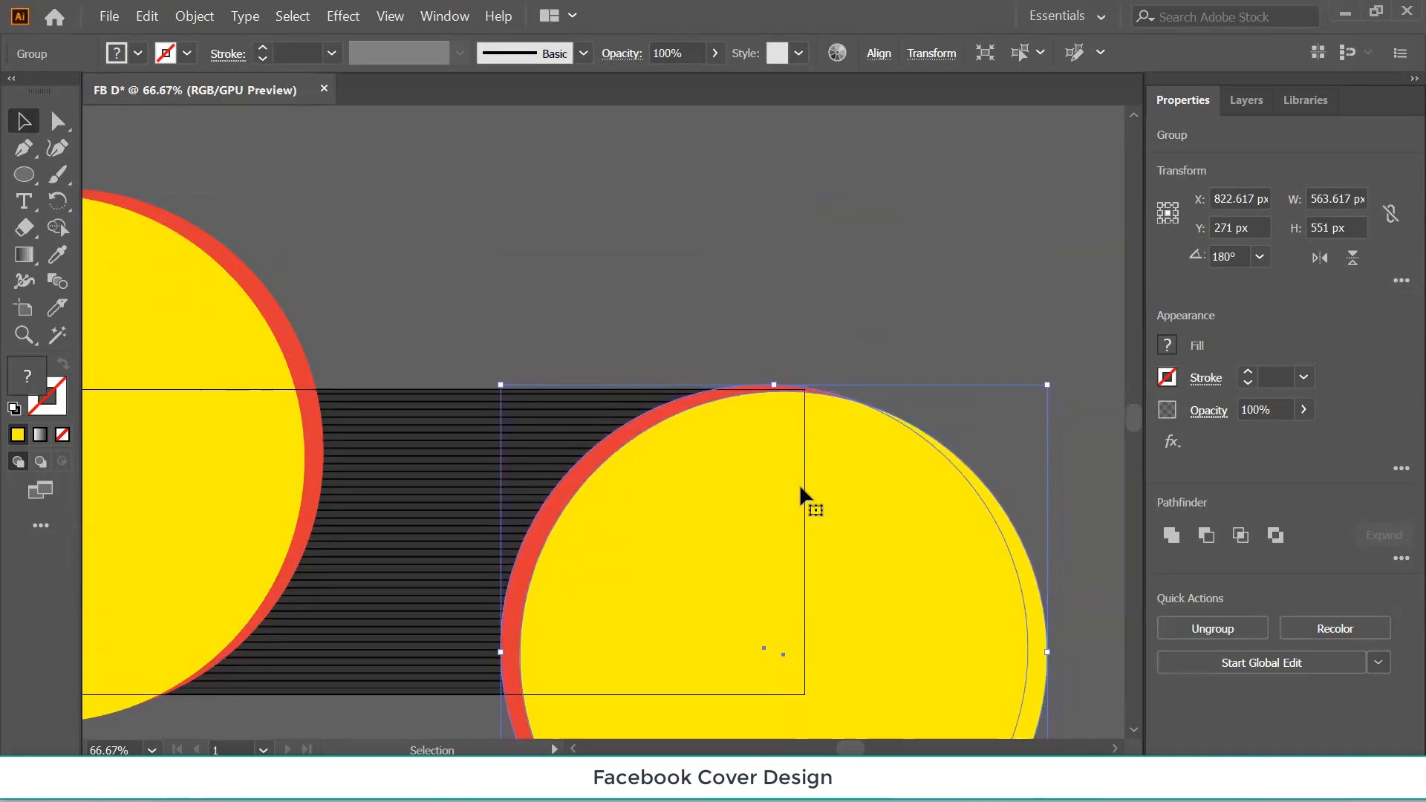
key(Down)
key(Down)
key(Down)
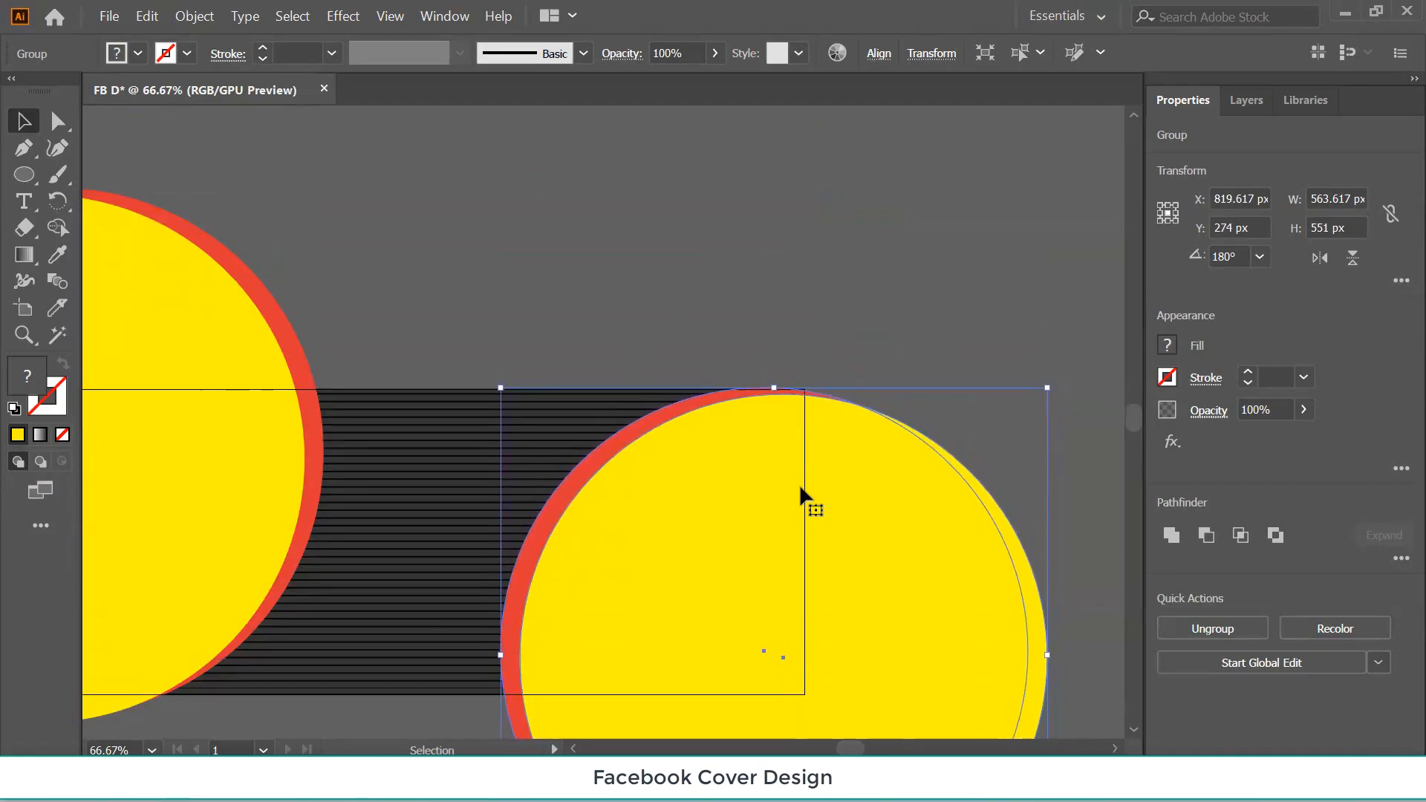
key(Up)
key(Right)
key(Right)
key(Right)
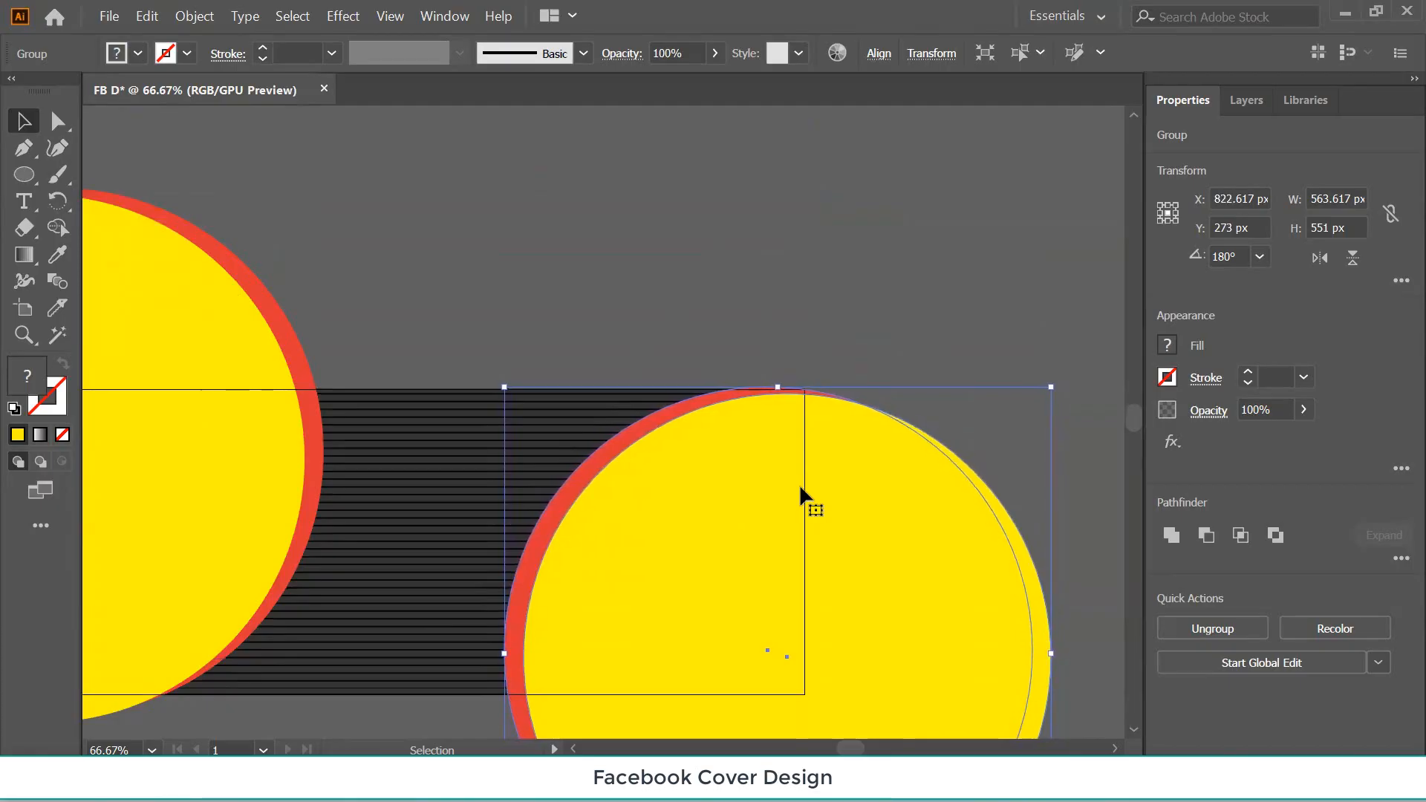
key(Right)
key(Right)
key(Right)
key(Right)
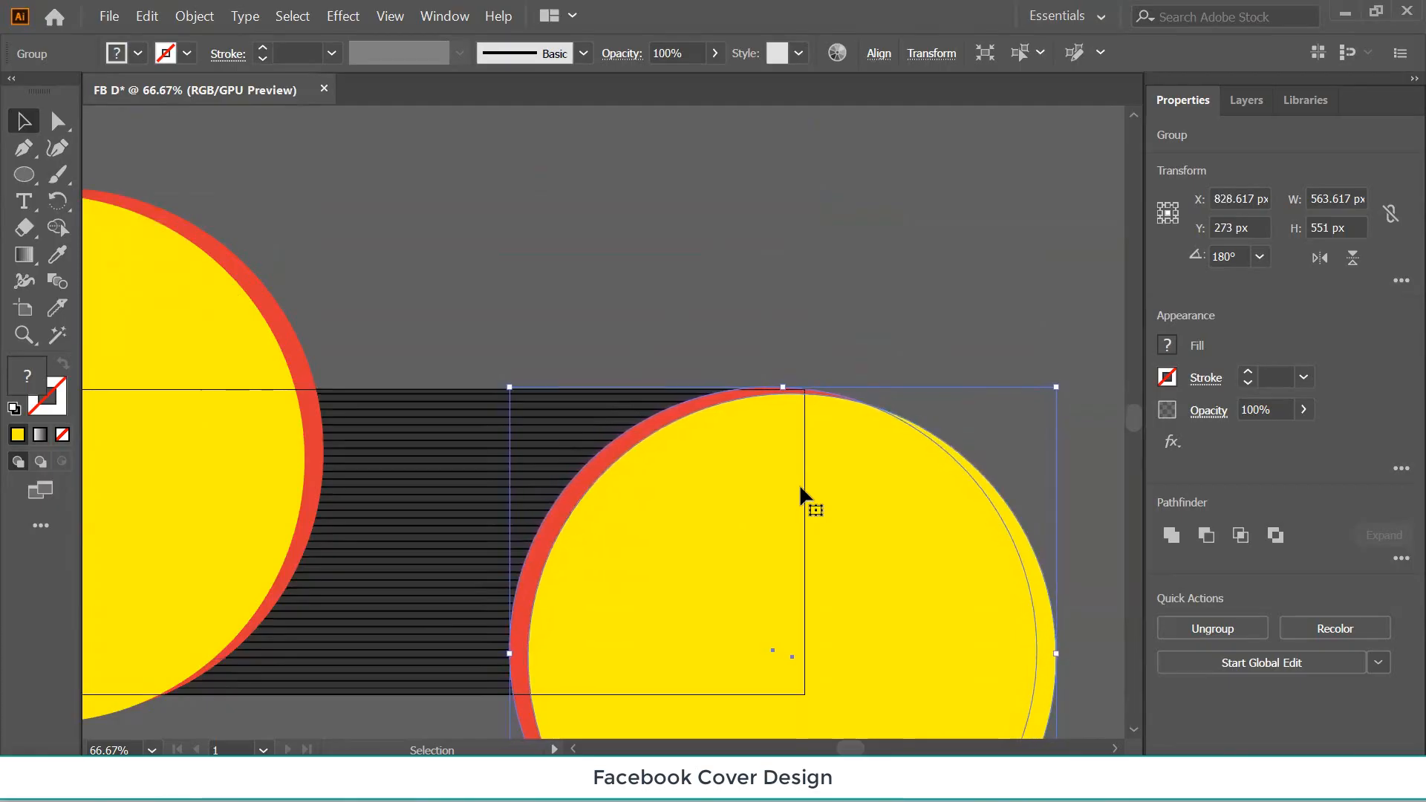
Check the alignment with edges hidden and settle the group at X 826.617 px, Y 274 px.
key(ctrl+h)
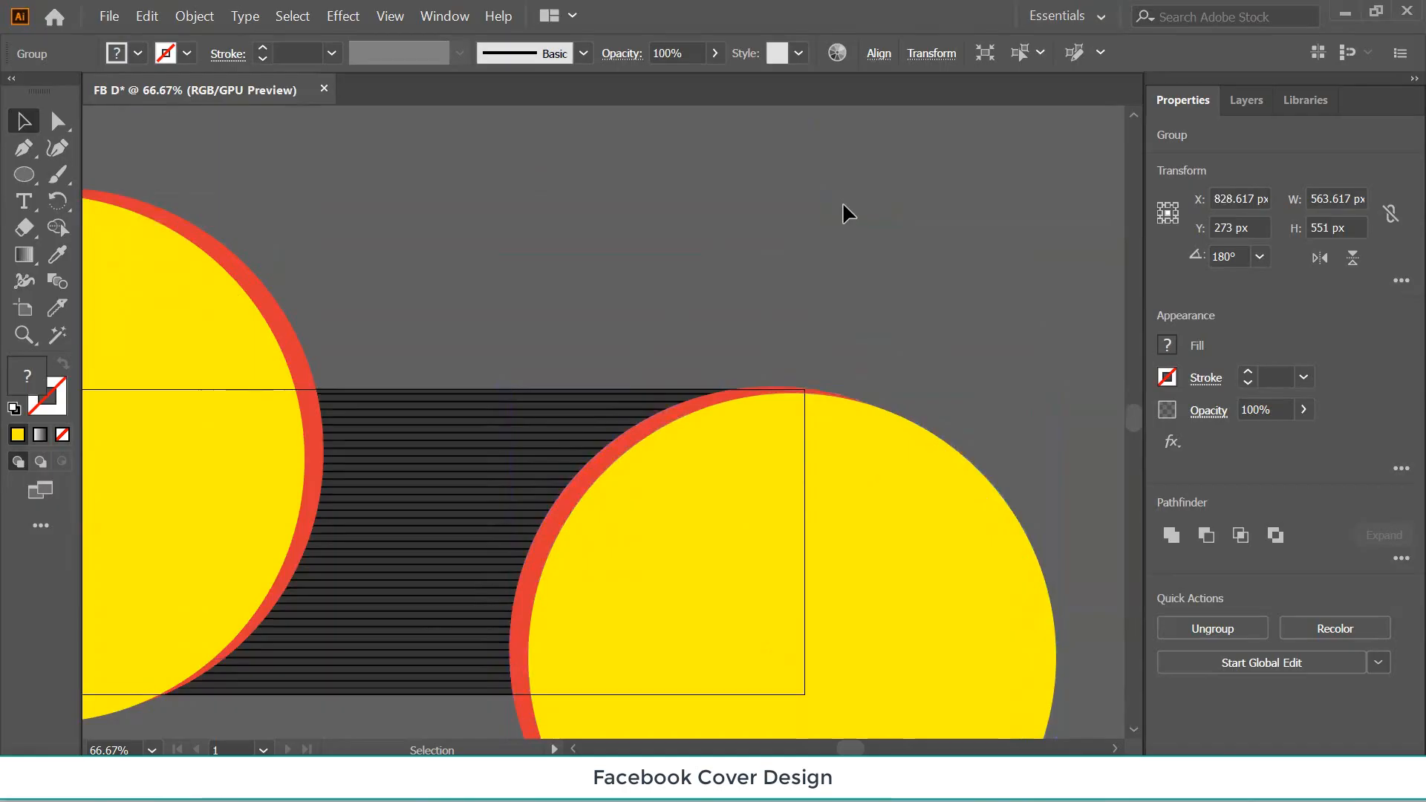
click(783, 451)
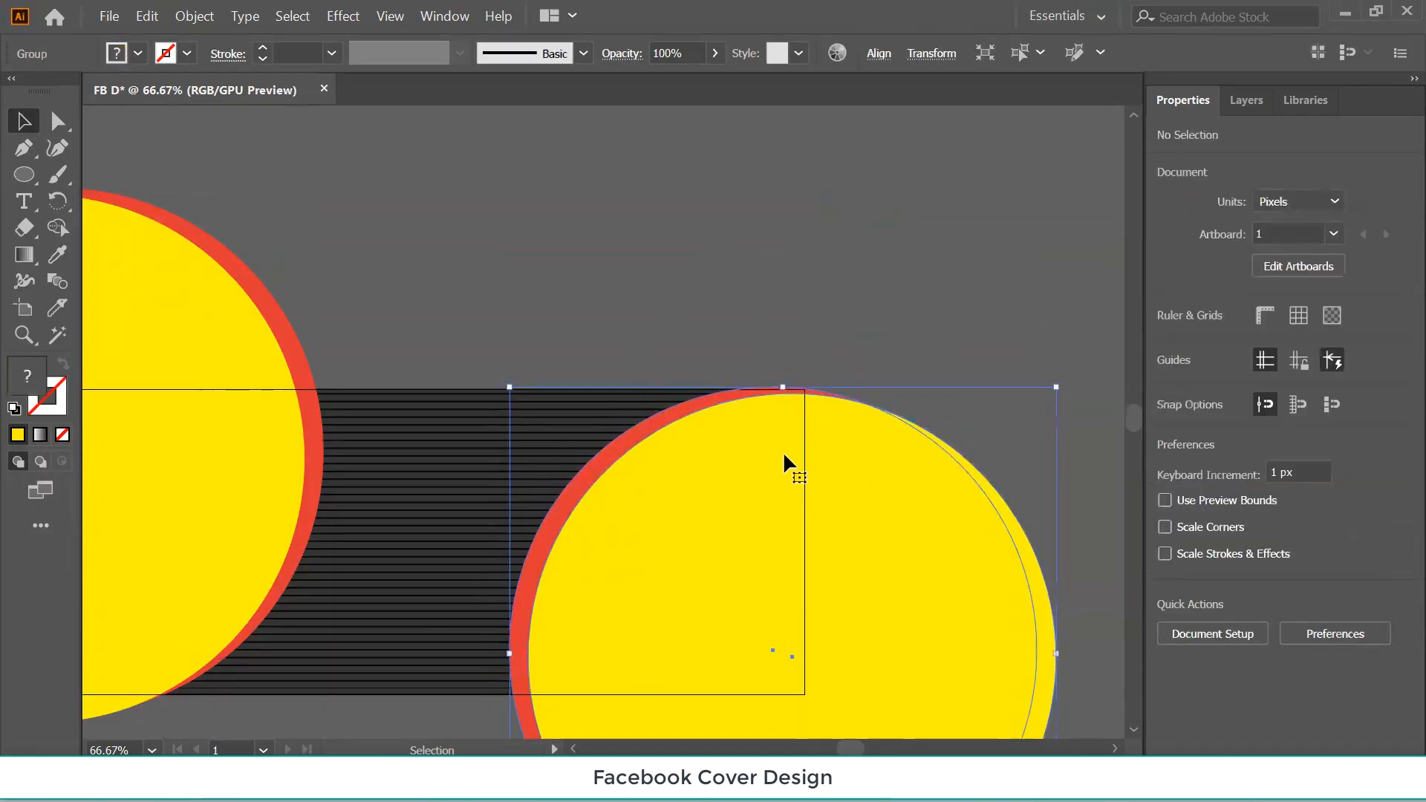
key(Left)
key(Left)
key(Left)
key(Left)
key(Left)
key(Left)
key(Left)
key(Left)
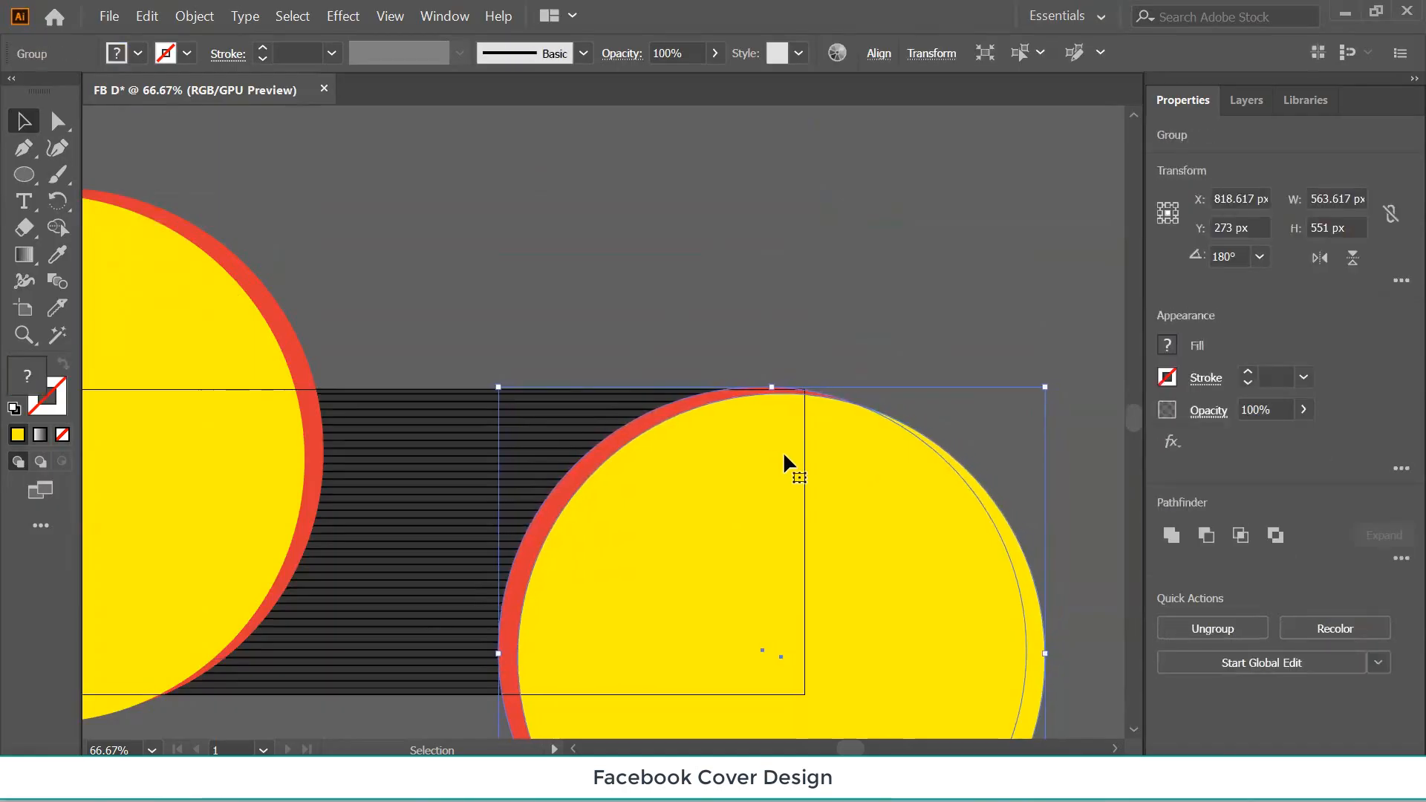
key(Left)
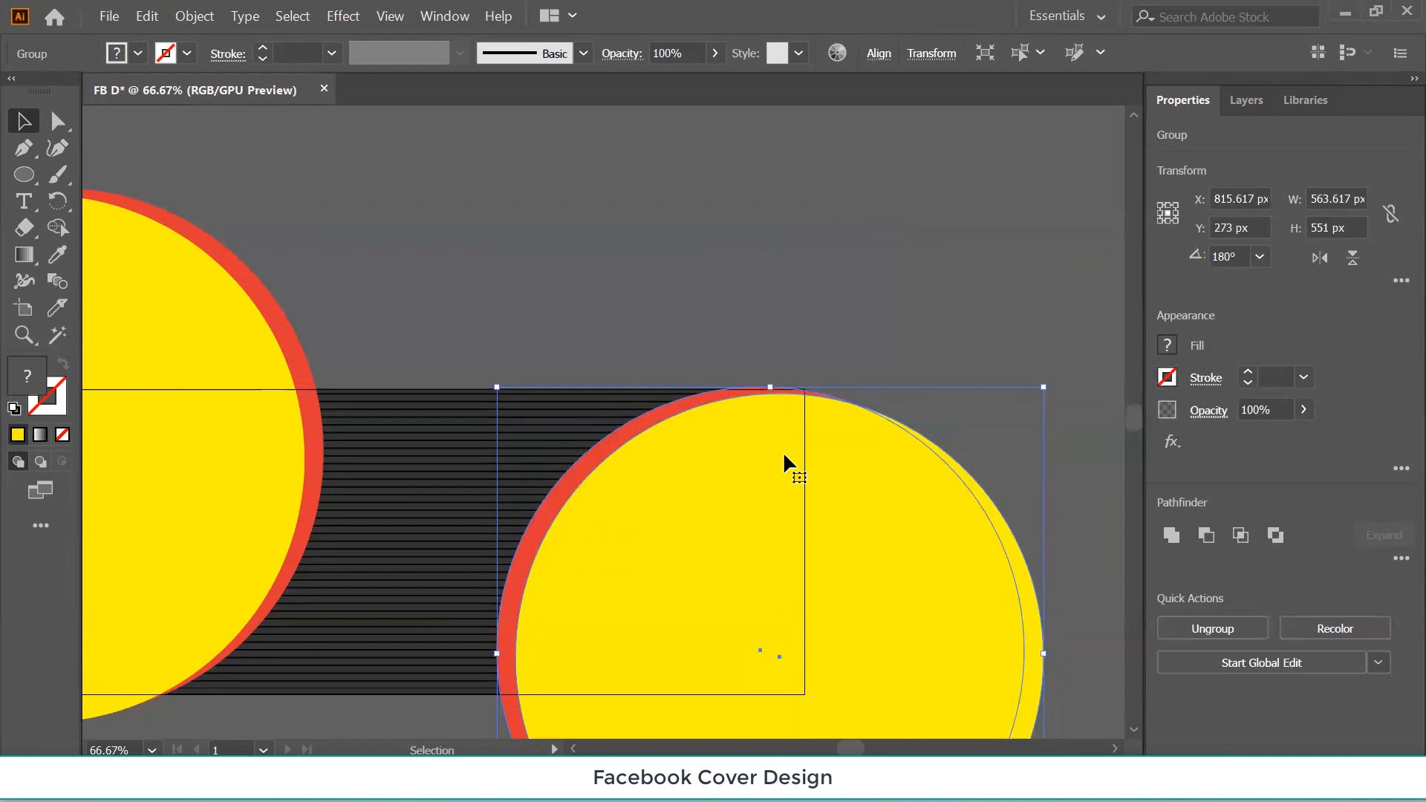
click(774, 247)
scroll(752, 256, down, 4)
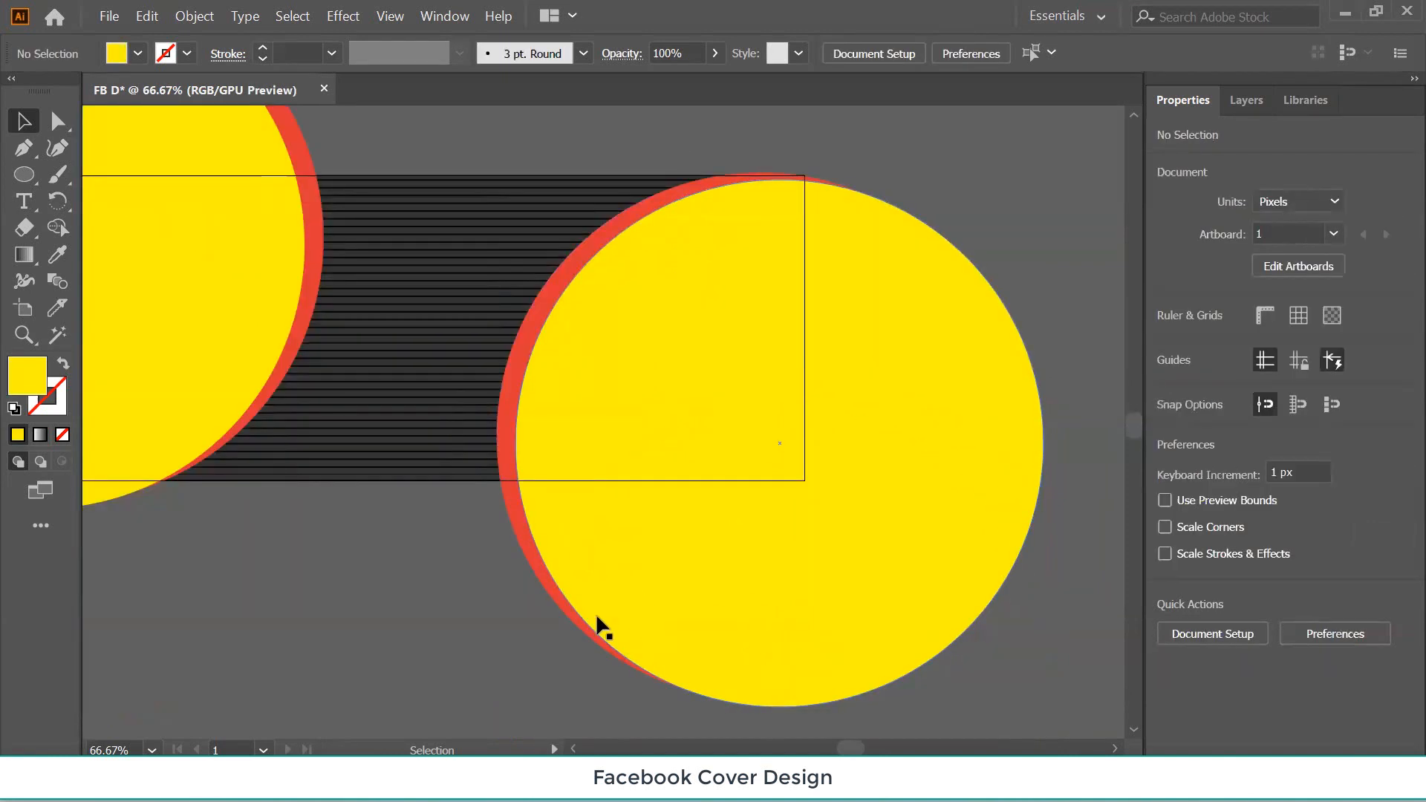
click(676, 418)
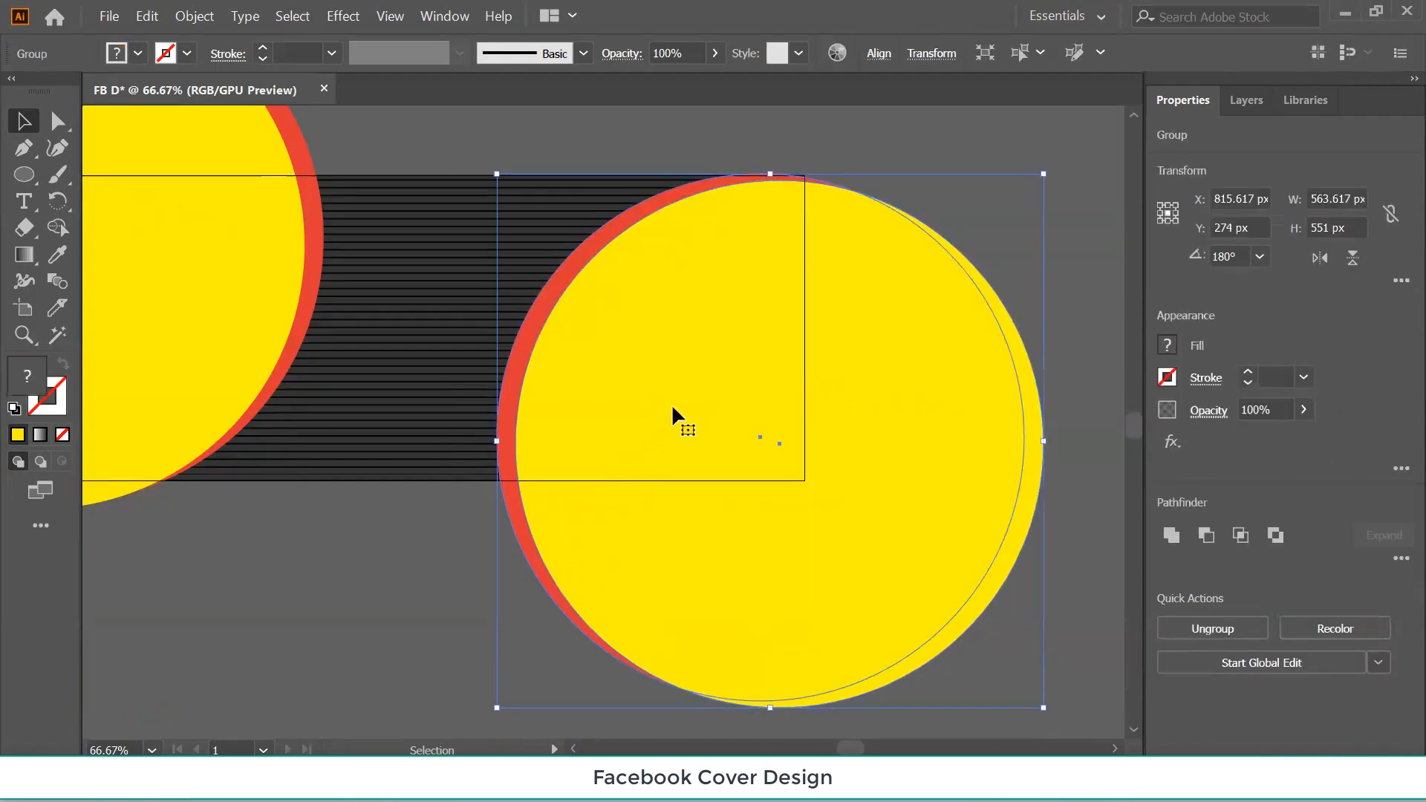
key(Right)
key(Right)
key(Right)
key(Right)
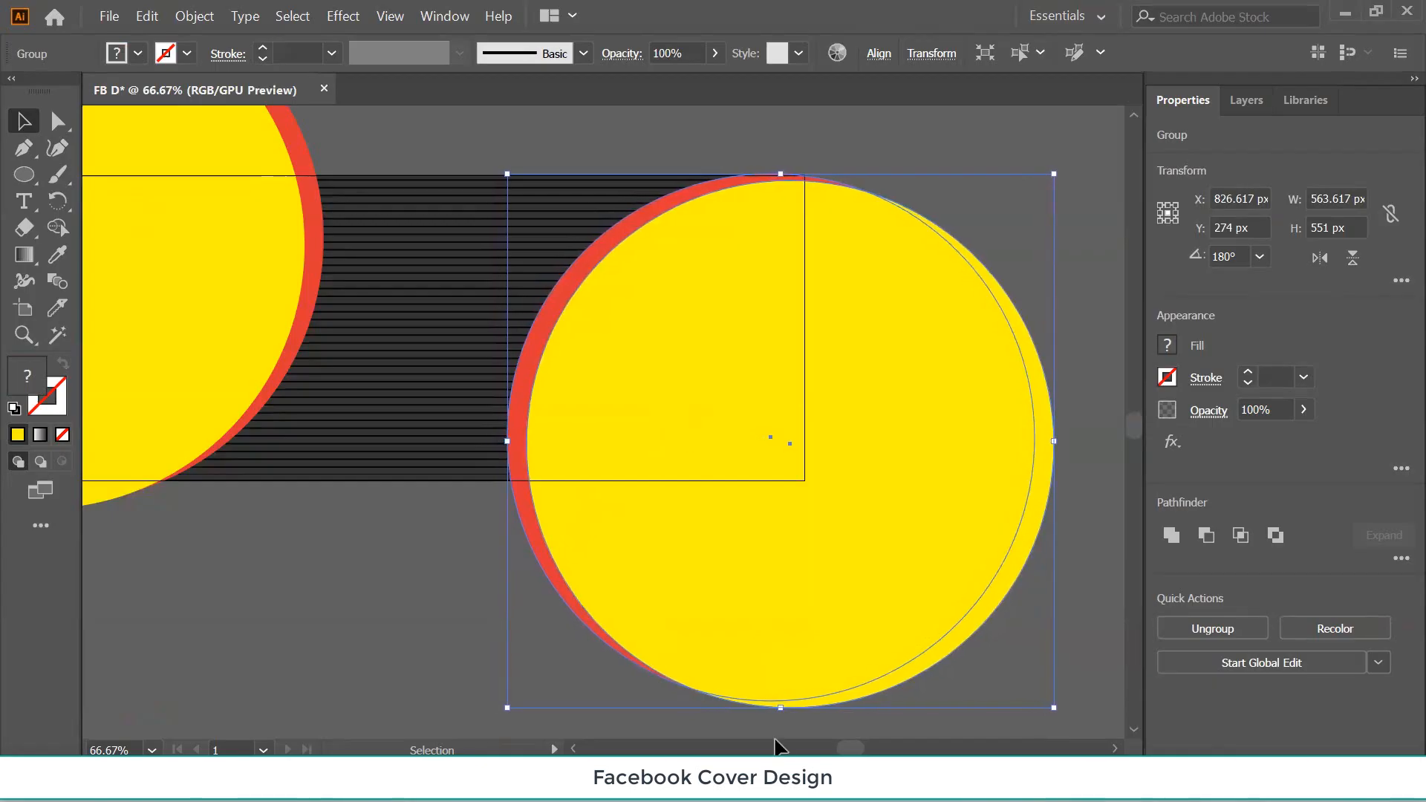
scroll(716, 659, down, 2)
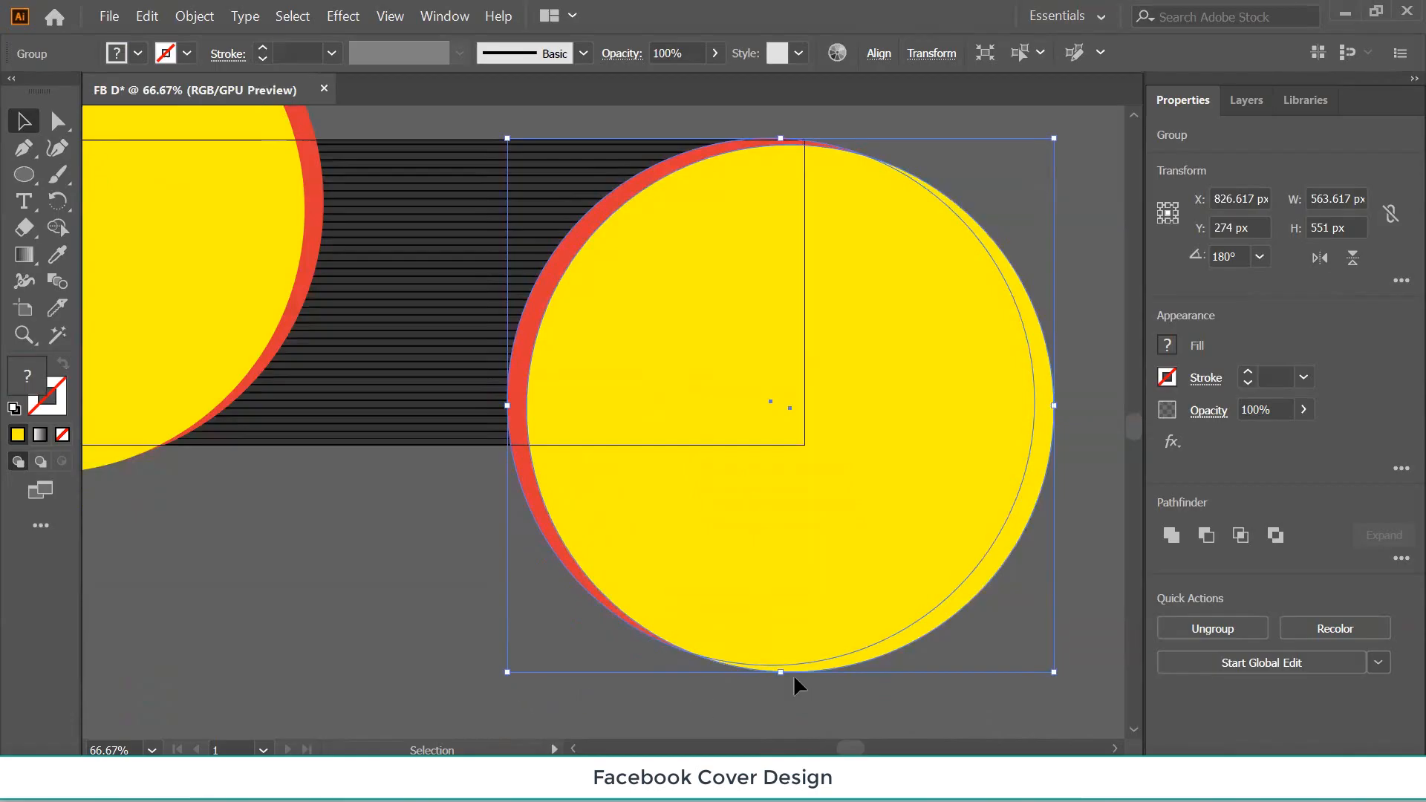
Rotate the right red-rimmed circle group to 200.5° using its bounding-box handle.
drag(781, 679, 1021, 604)
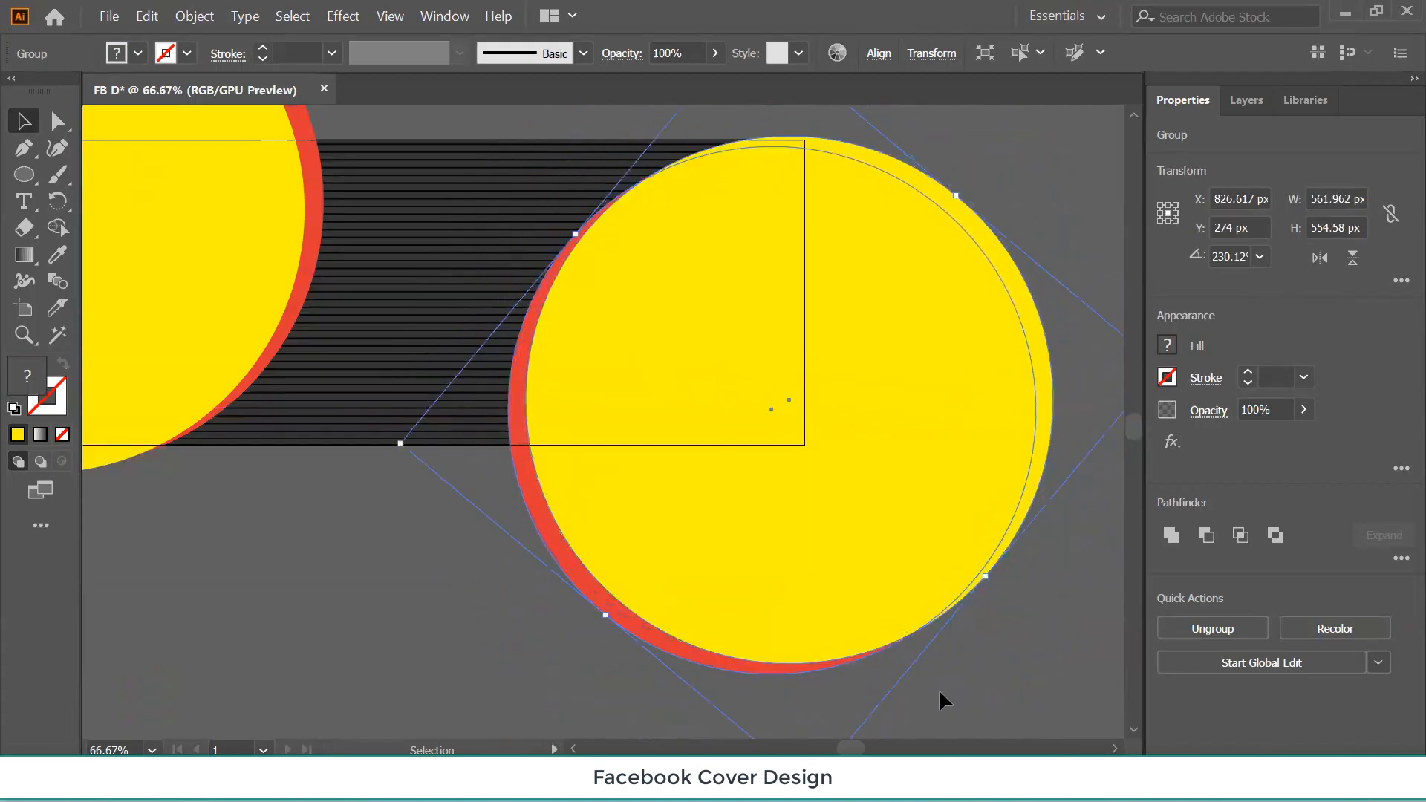
drag(988, 583, 887, 658)
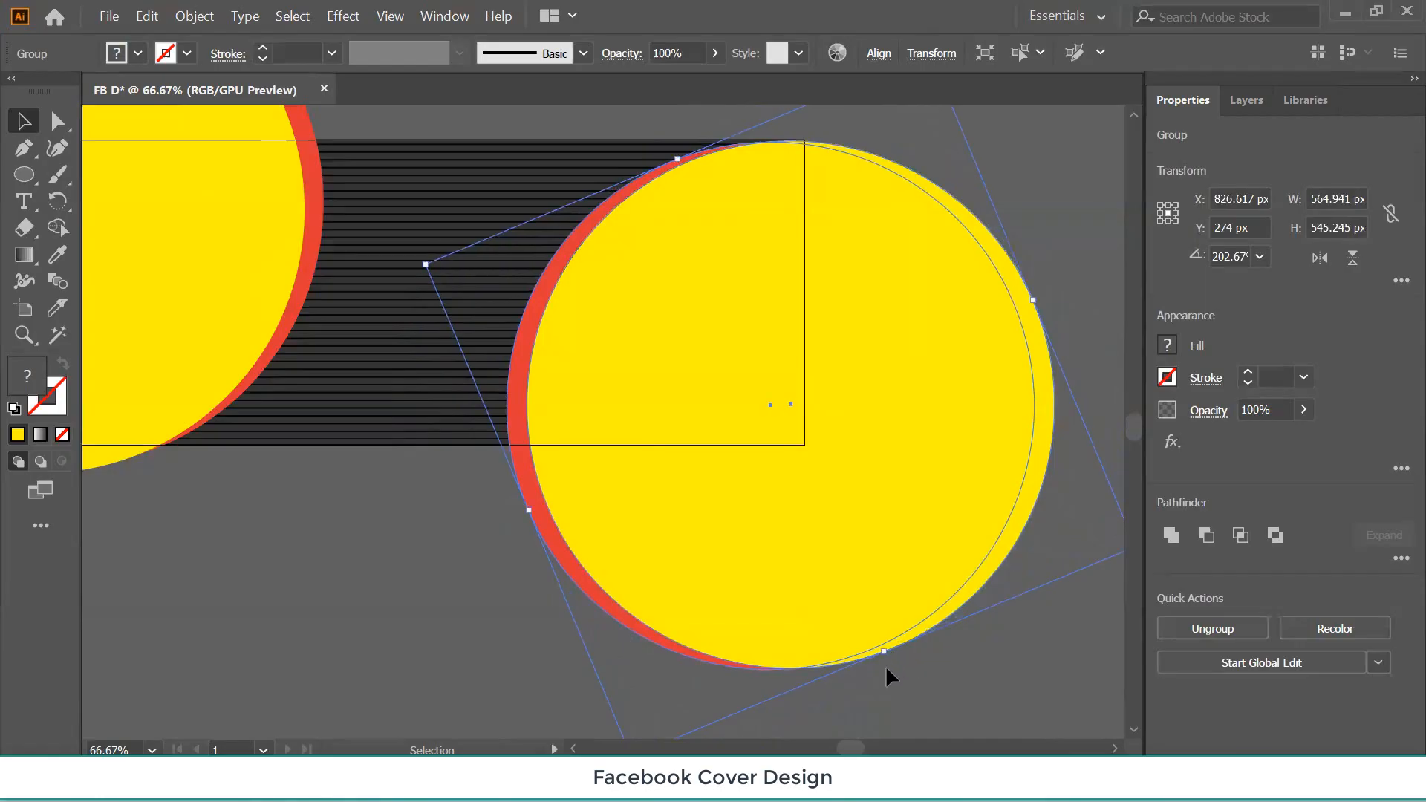
drag(886, 657, 885, 655)
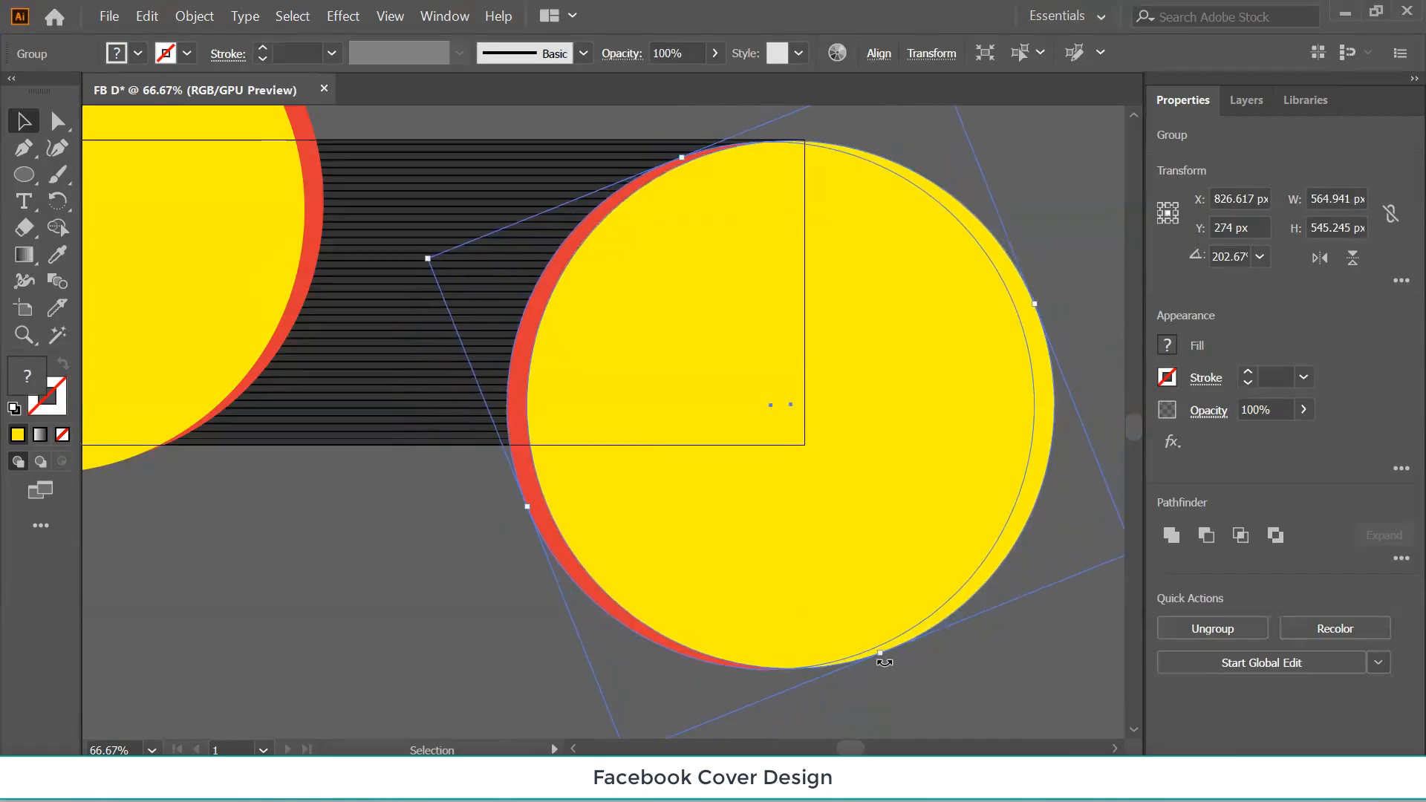
click(444, 658)
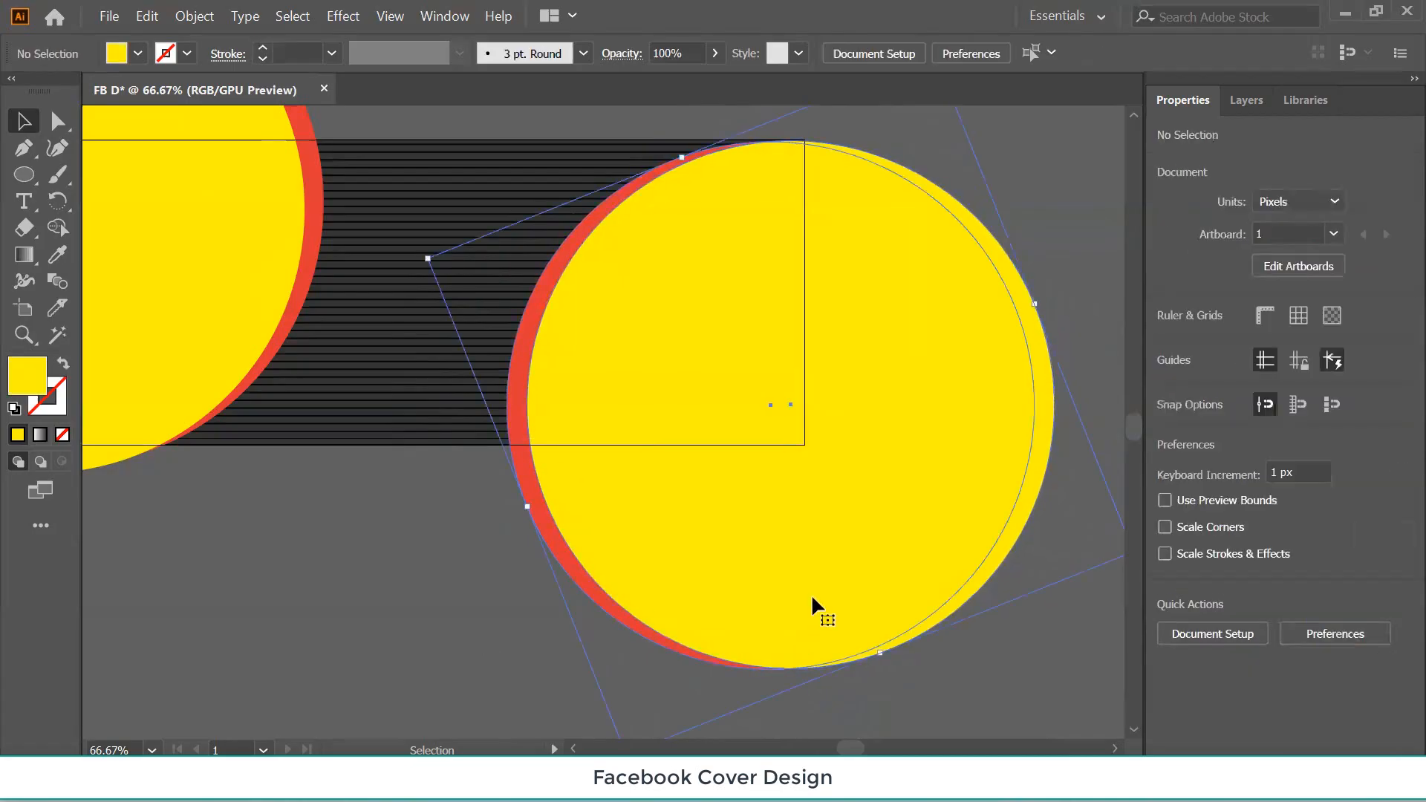
click(883, 655)
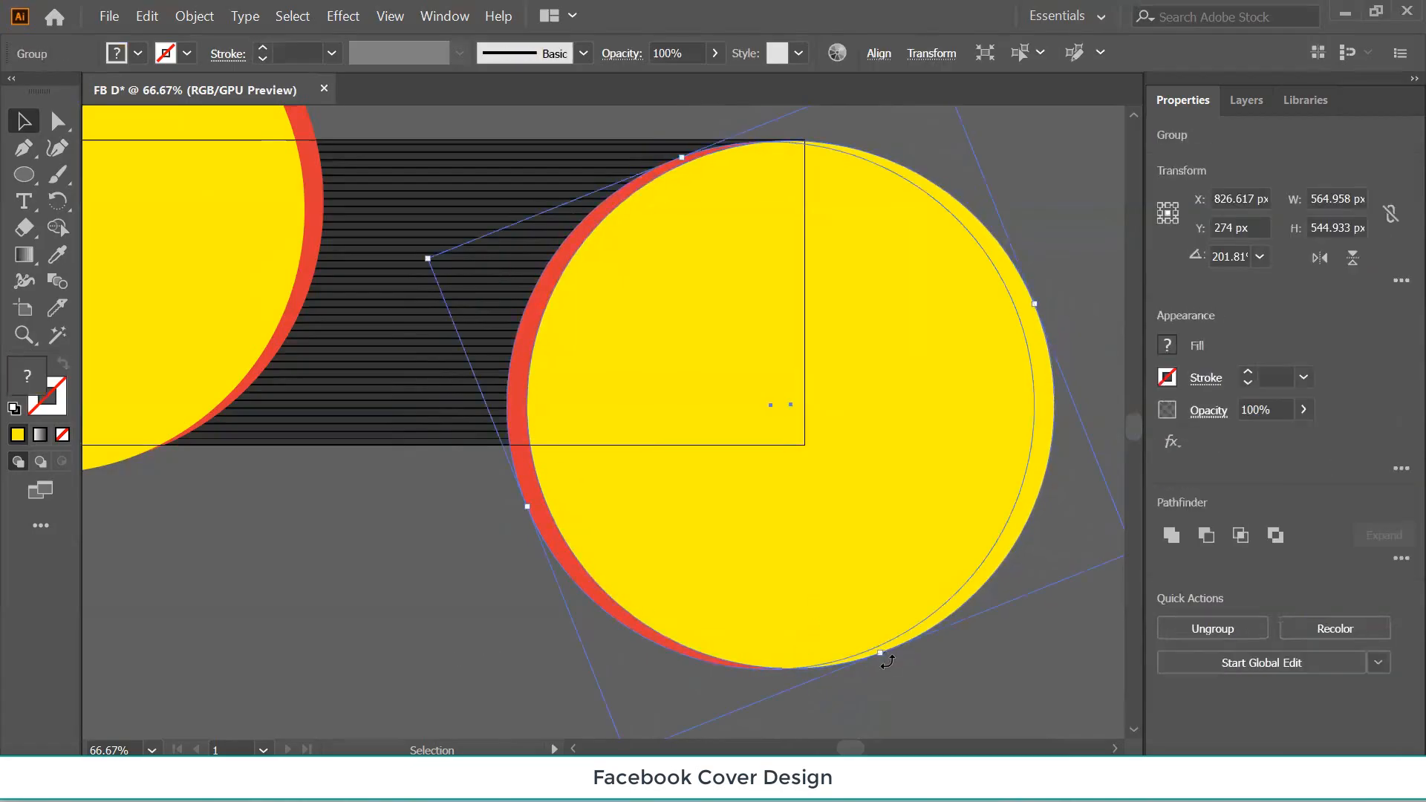
mouse_move(888, 659)
mouse_down()
mouse_move(907, 663)
mouse_move(880, 661)
mouse_up()
click(903, 672)
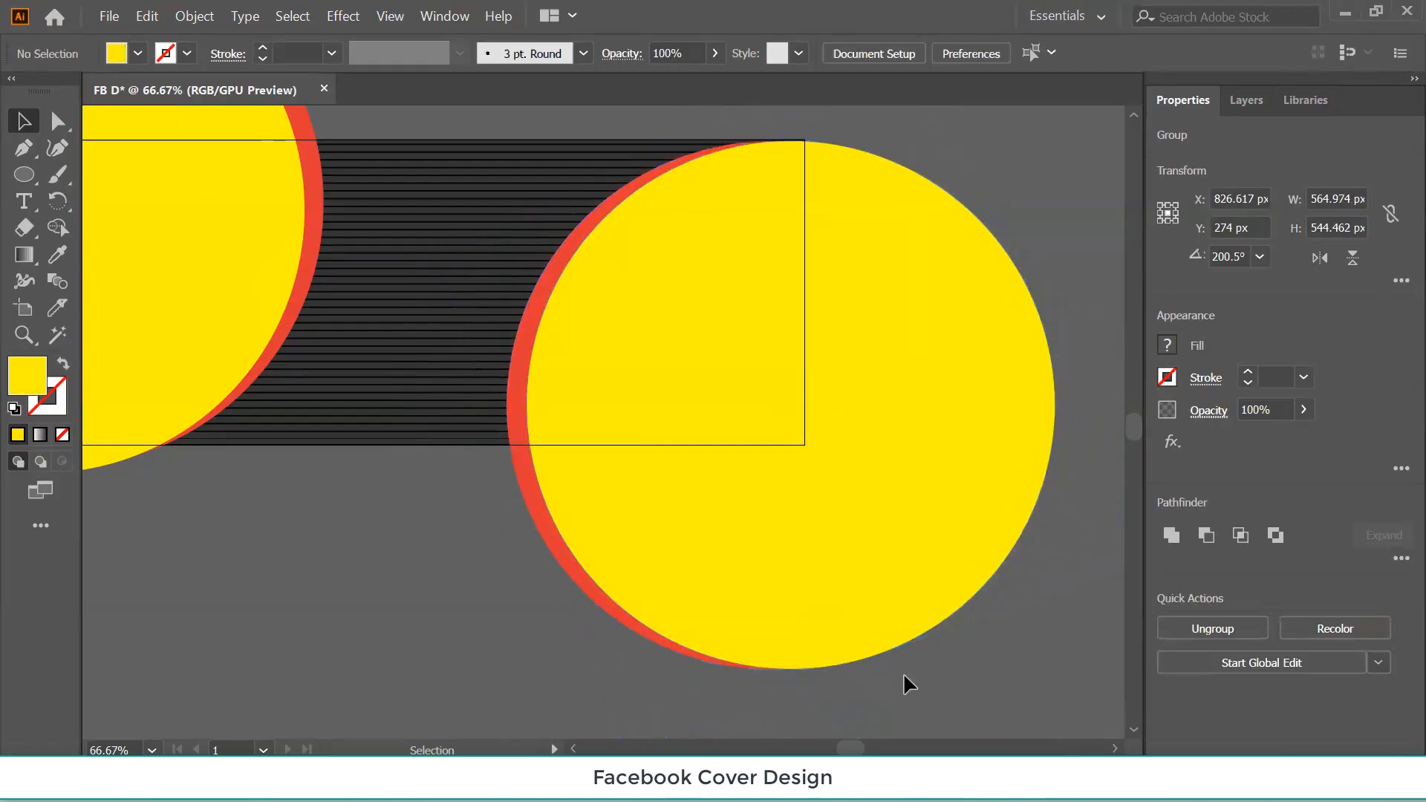
Alt-drag a copy of the tilted circle group to X 1529.255 px, Y -154.231 px.
key(ctrl+minus)
key(ctrl+minus)
key(ctrl+minus)
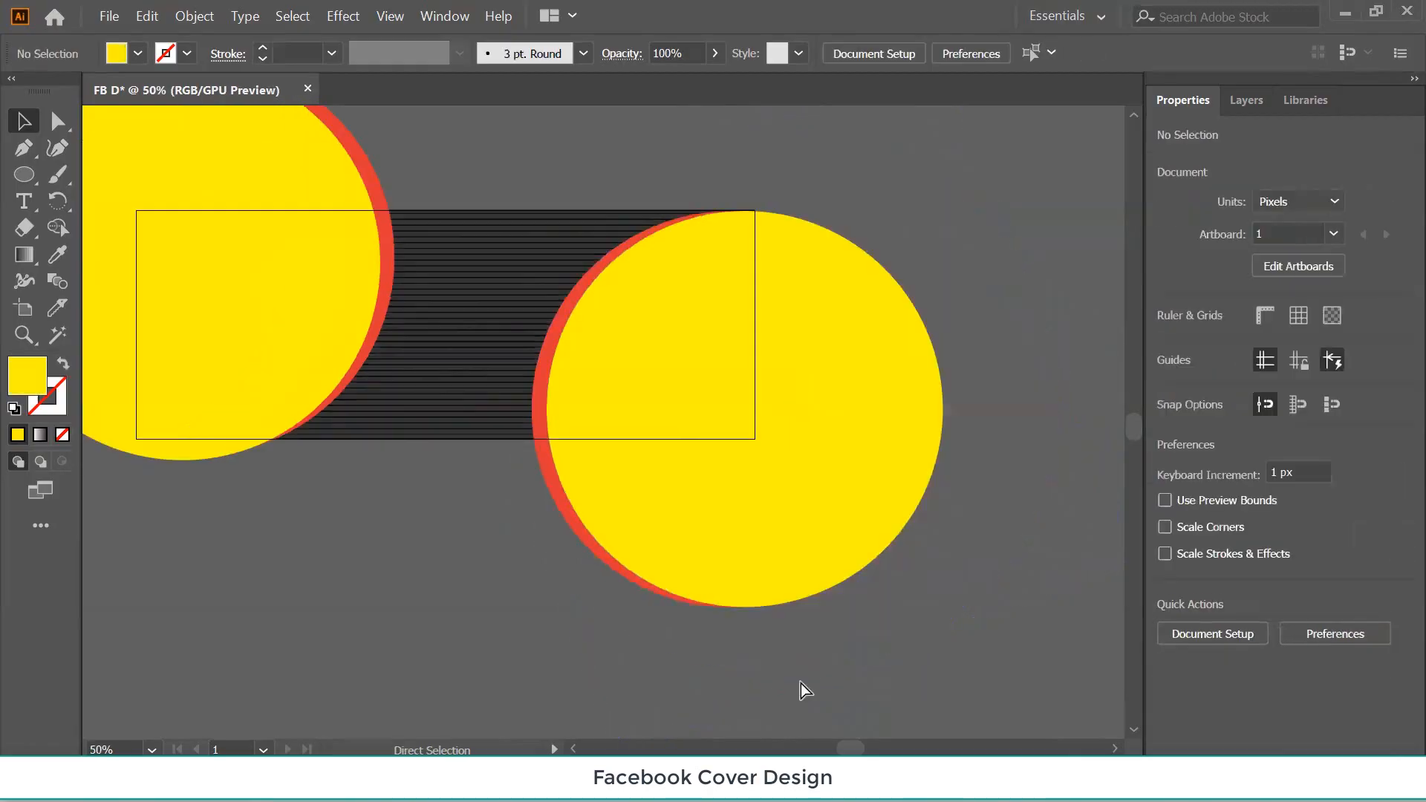
click(658, 459)
mouse_move(658, 456)
mouse_down()
mouse_move(851, 331)
mouse_move(935, 237)
mouse_move(958, 282)
mouse_up()
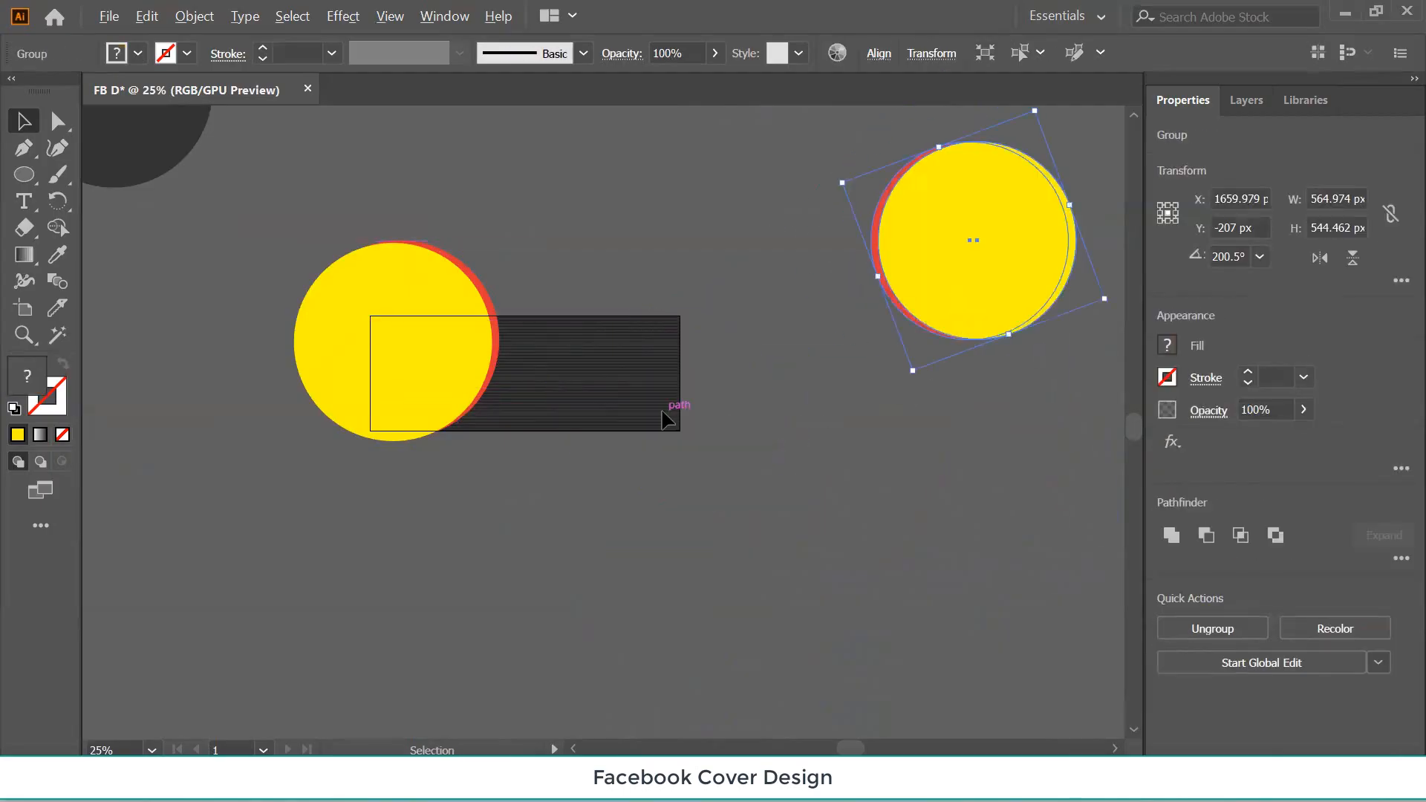
key(ctrl+z)
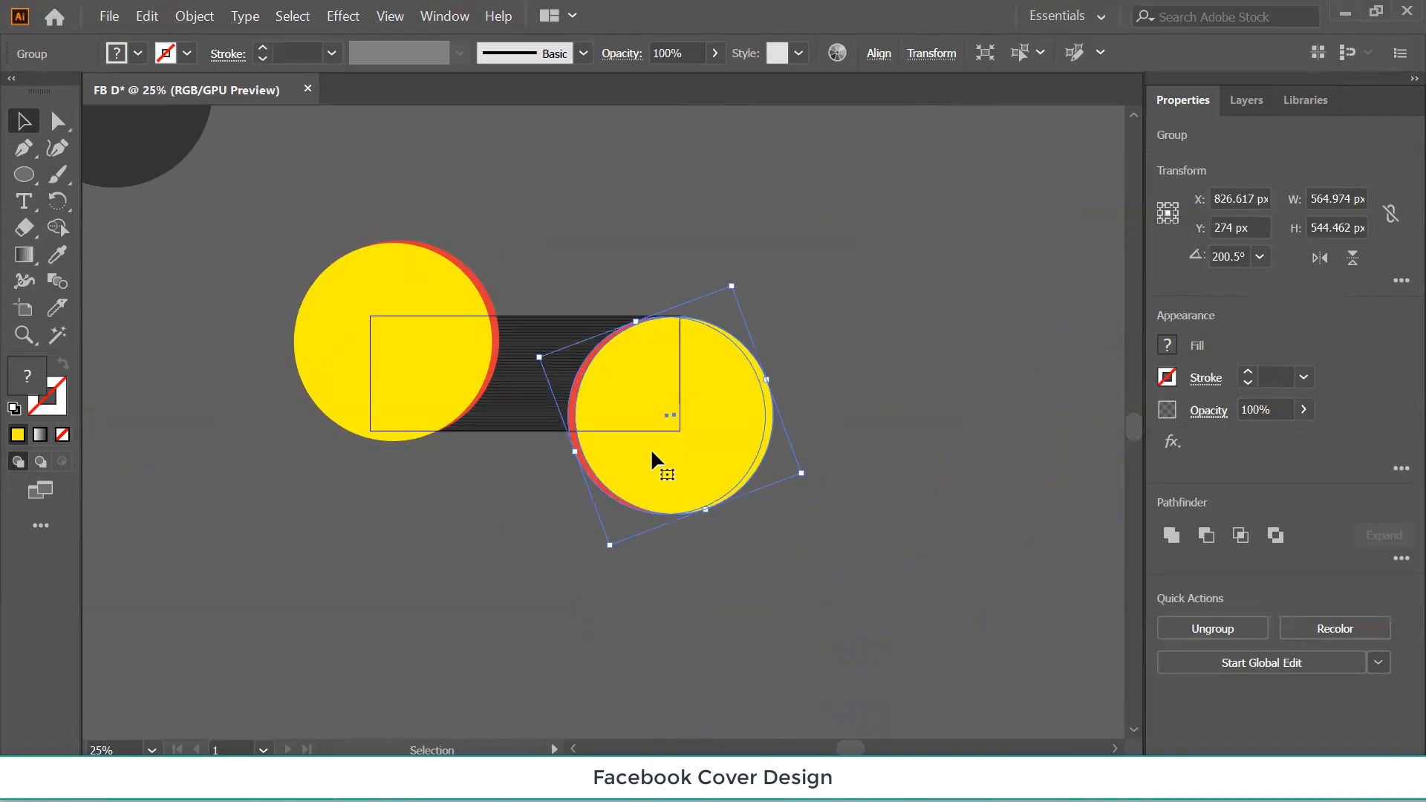
drag(710, 436, 965, 283)
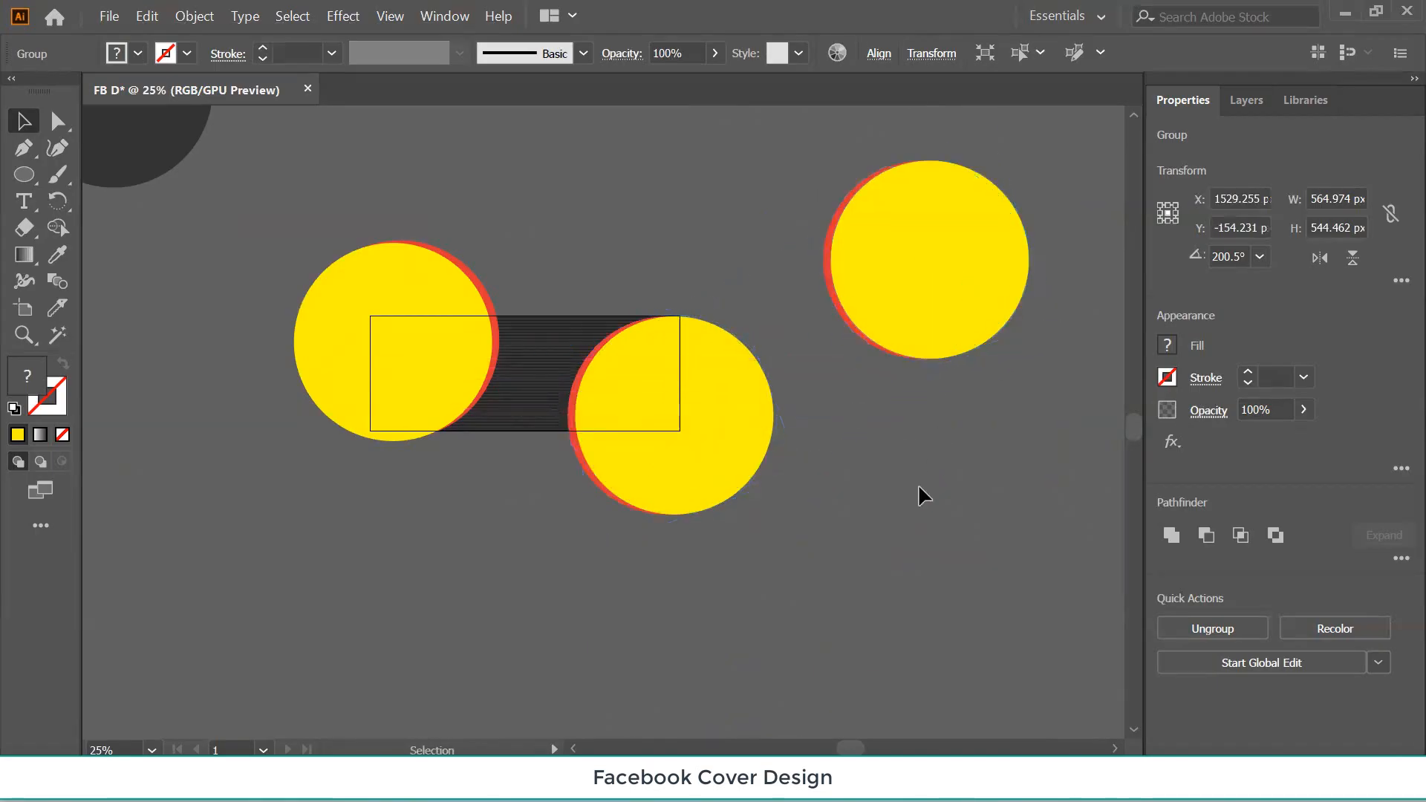
click(447, 435)
Ungroup the lower-right circle group beside the stripes.
click(692, 450)
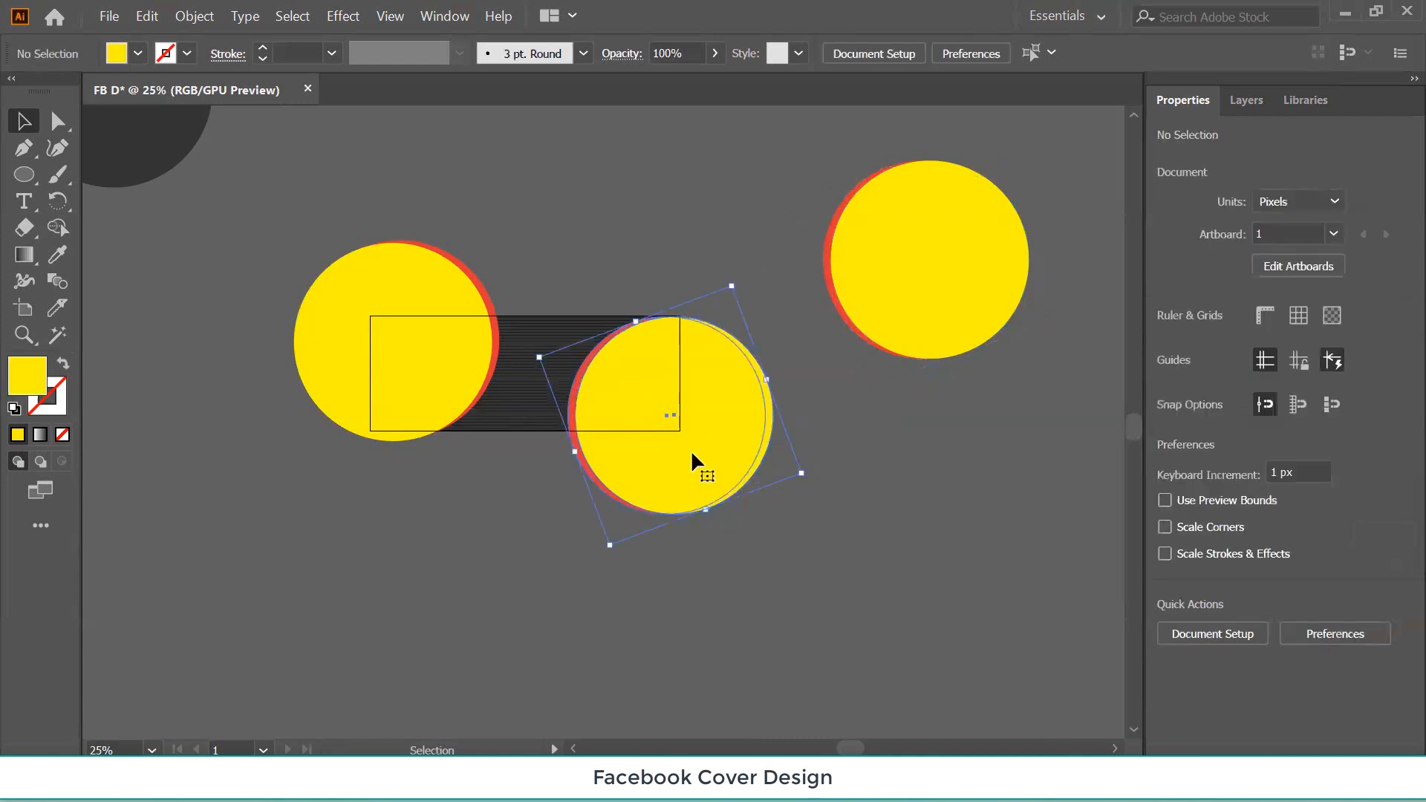
right_click(692, 453)
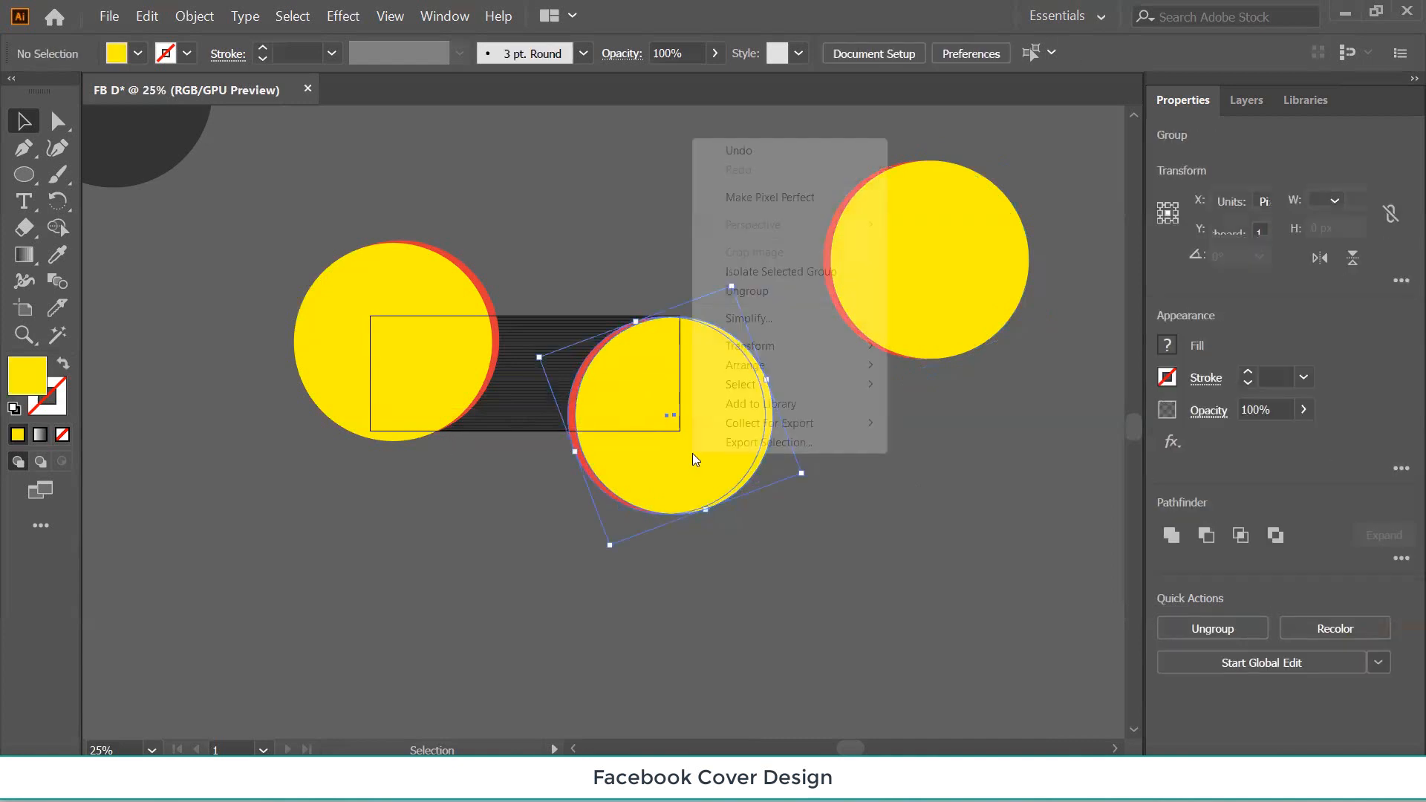
click(747, 290)
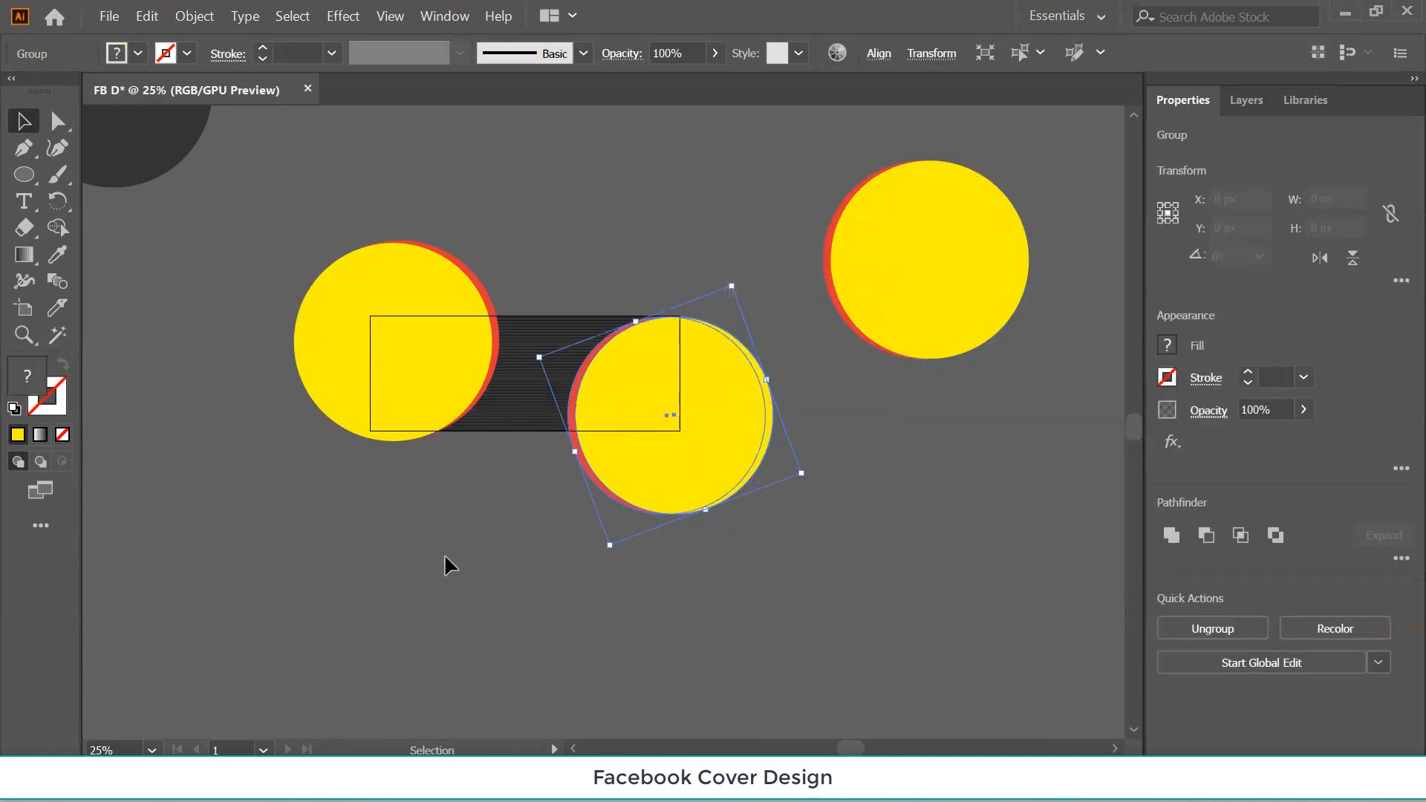
Draw an 851 × 315.957 px rectangle over the stripes, filled with the corner circle's dark grey.
click(25, 177)
drag(25, 177, 108, 177)
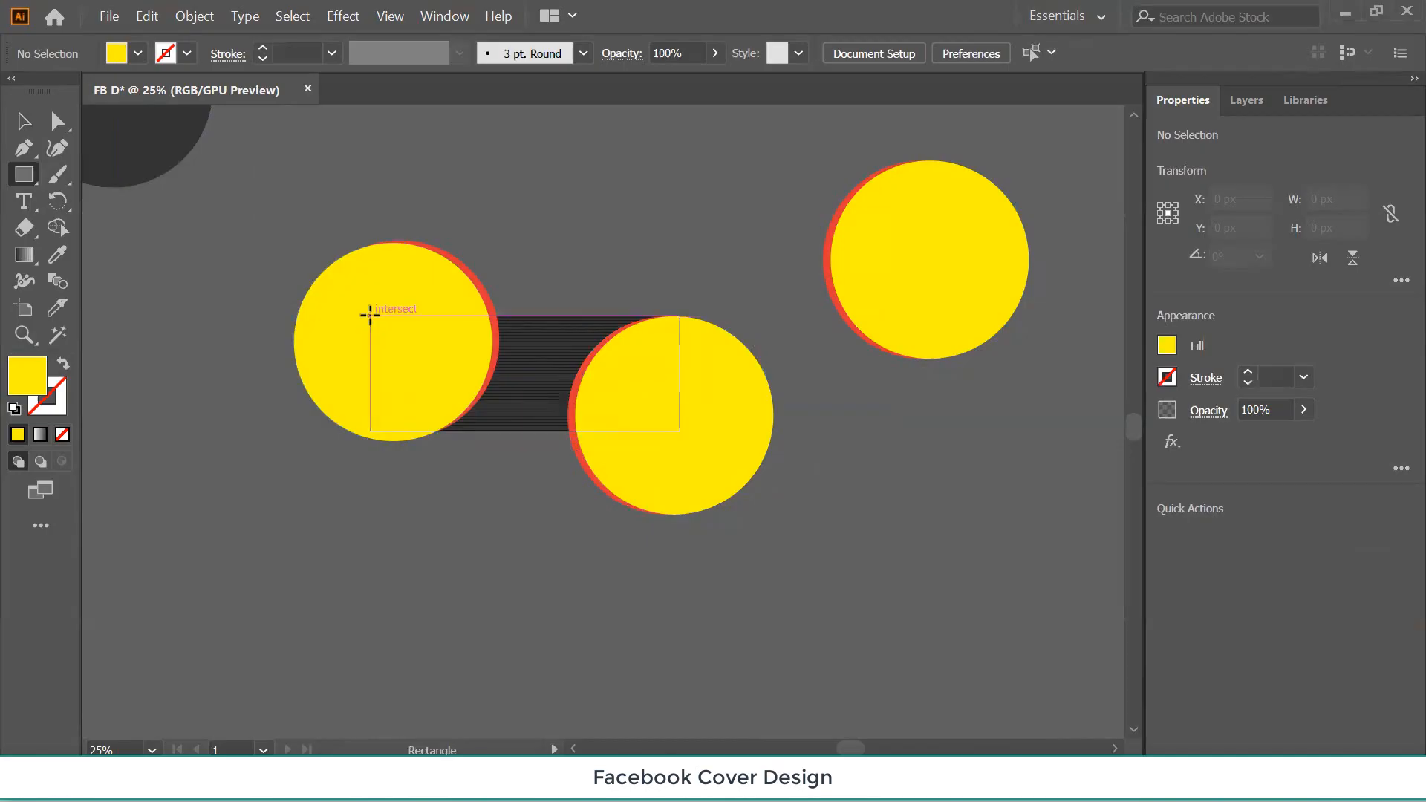
mouse_move(371, 316)
mouse_down()
mouse_move(700, 438)
mouse_move(680, 431)
mouse_up()
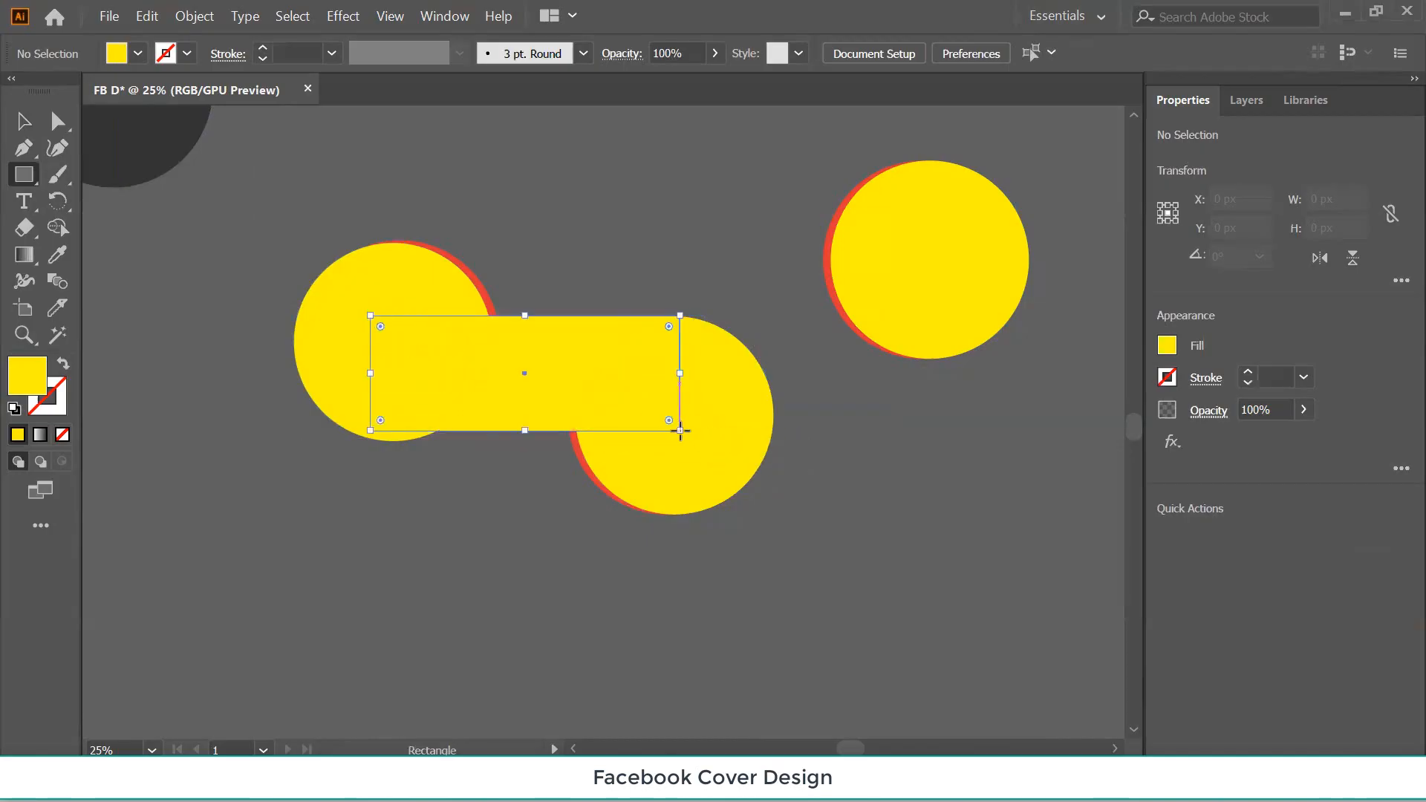
click(23, 121)
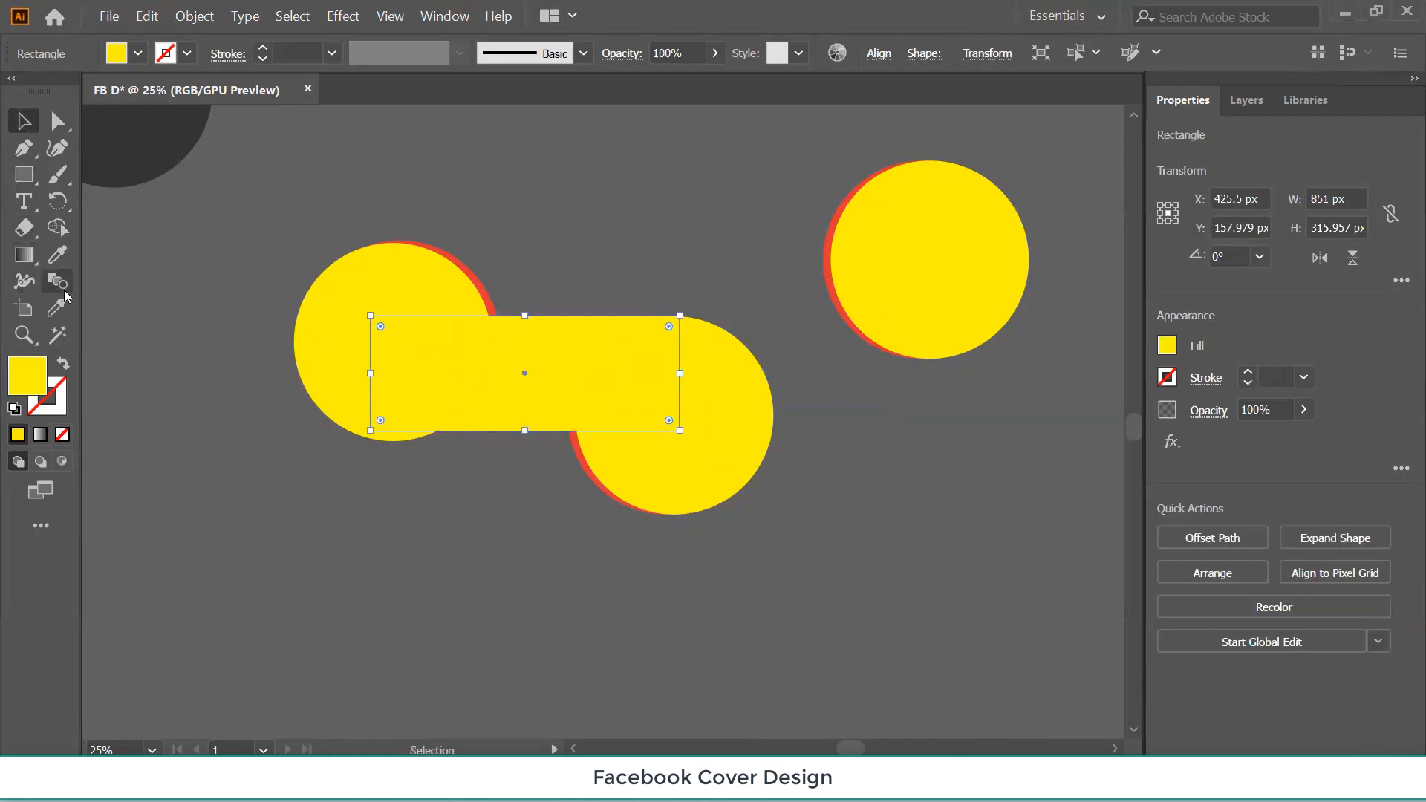
click(57, 255)
click(101, 138)
click(23, 121)
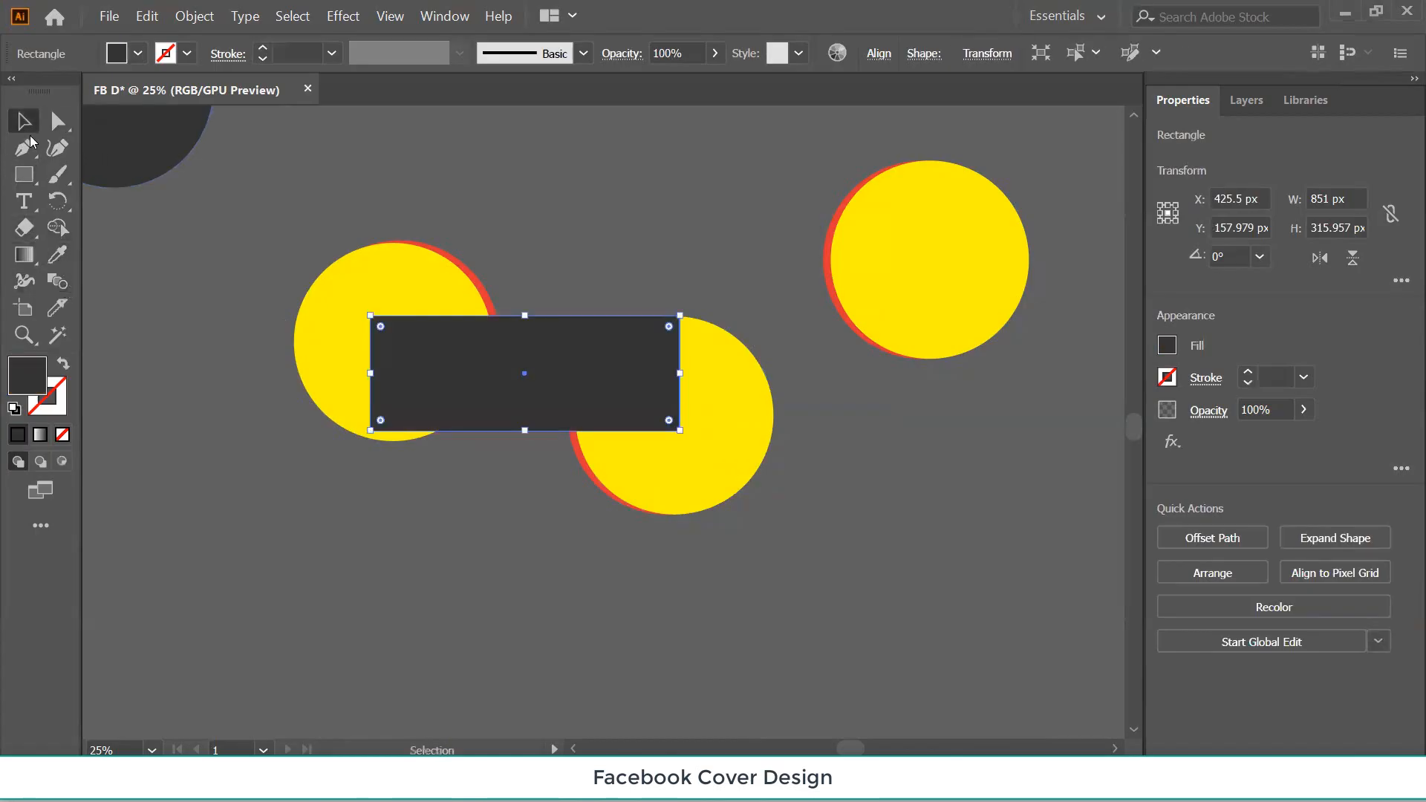
click(220, 372)
drag(215, 217, 798, 557)
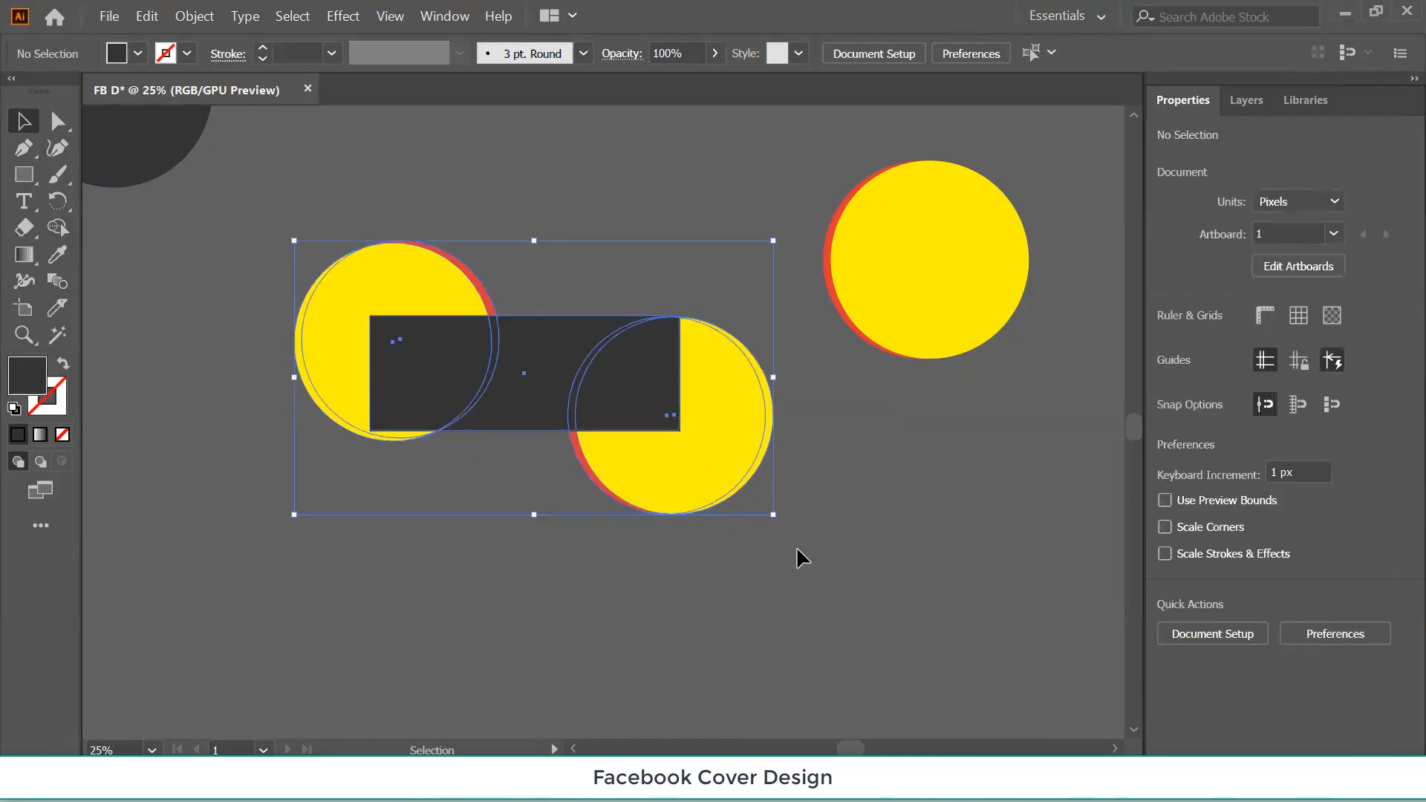
Select both circles and the dark rectangle and expand their appearance.
click(592, 626)
drag(268, 271, 770, 529)
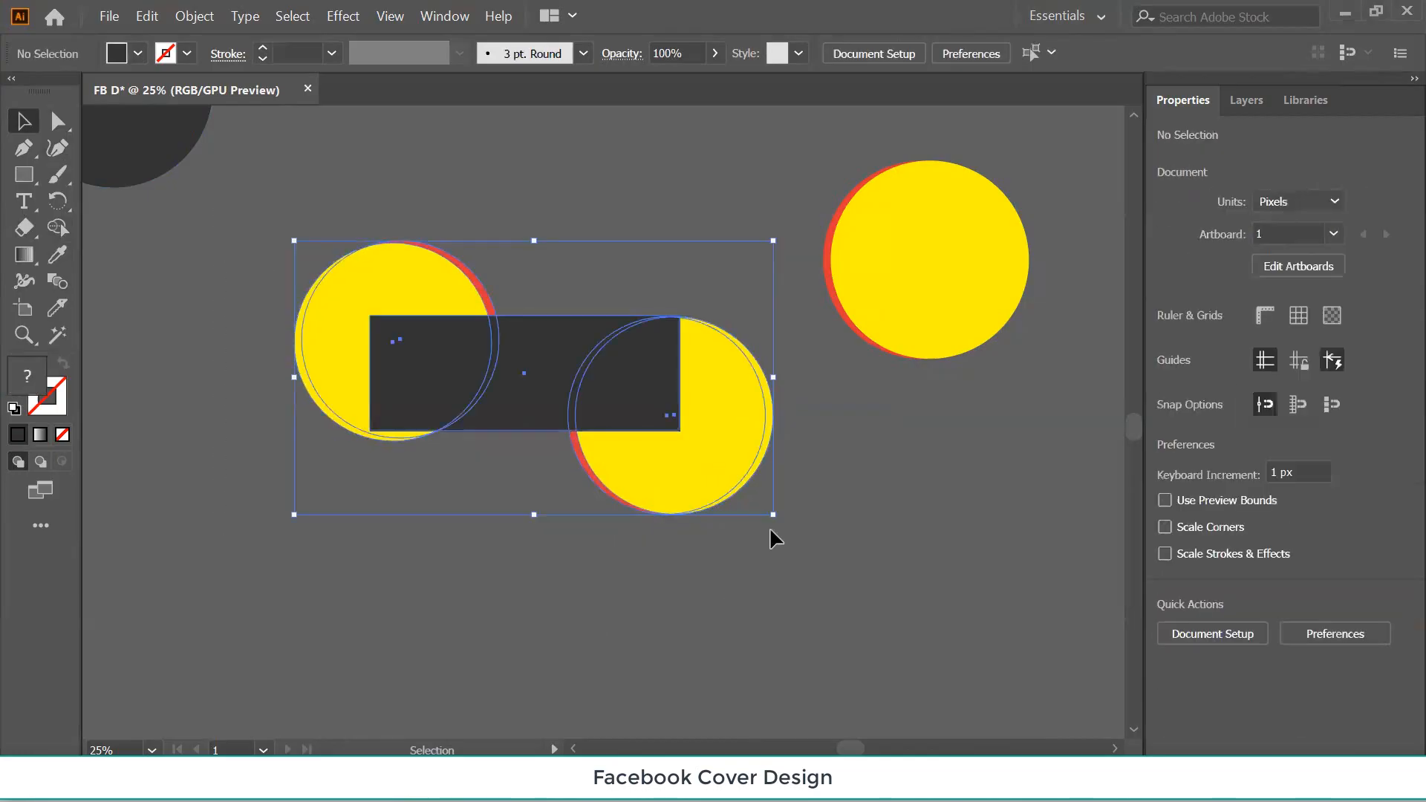
click(194, 16)
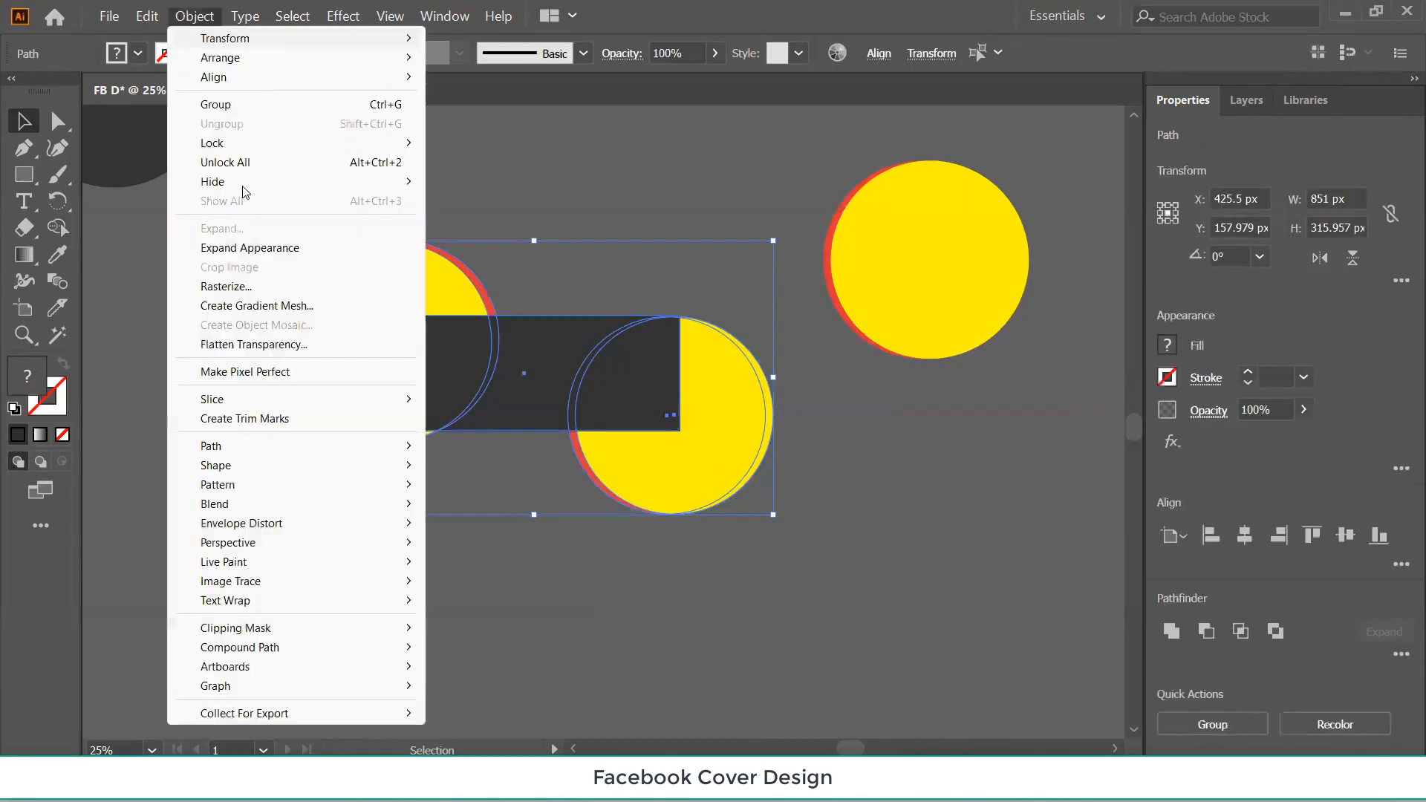
click(238, 247)
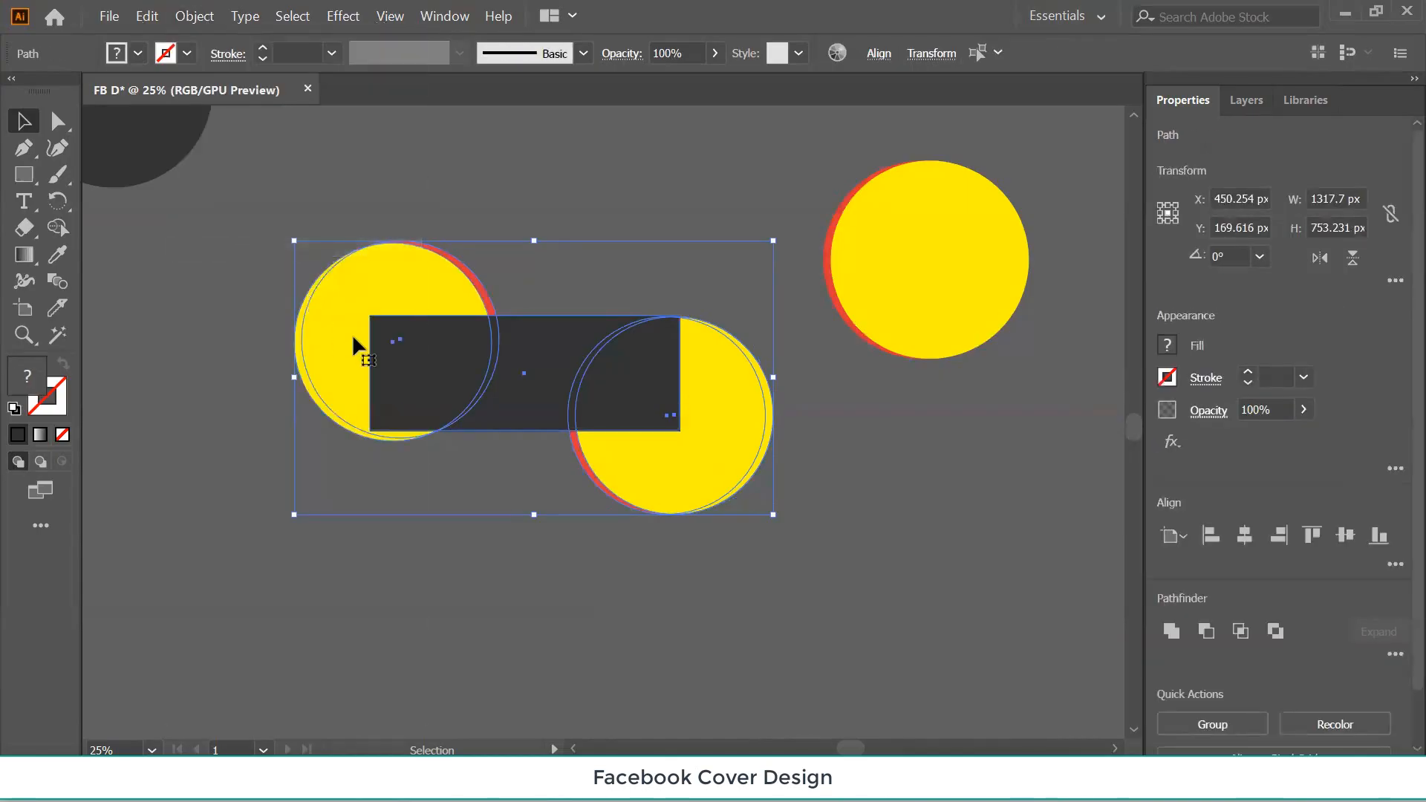
Delete the parts of both circles lying outside the rectangle with the Shape Builder.
click(62, 234)
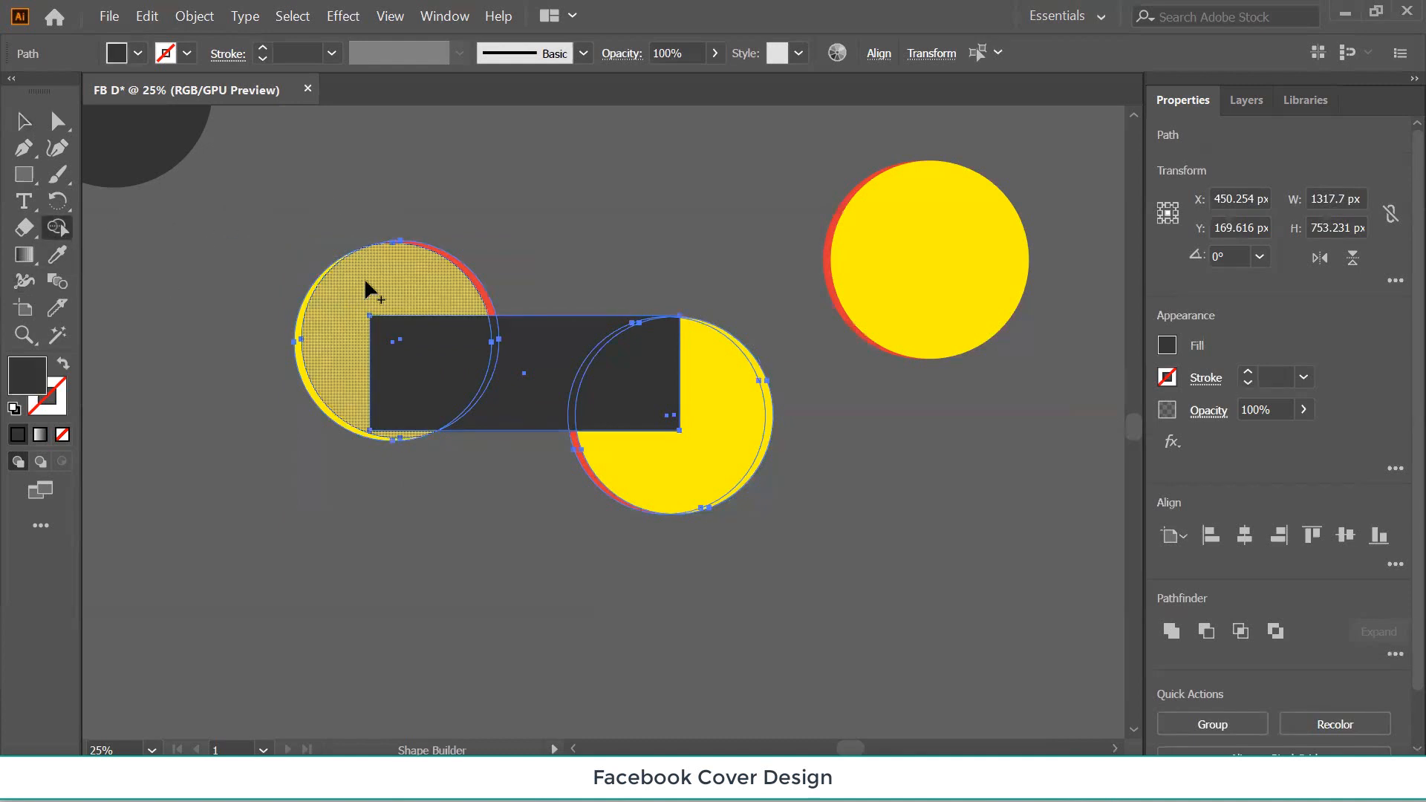
alt+drag(364, 281, 550, 261)
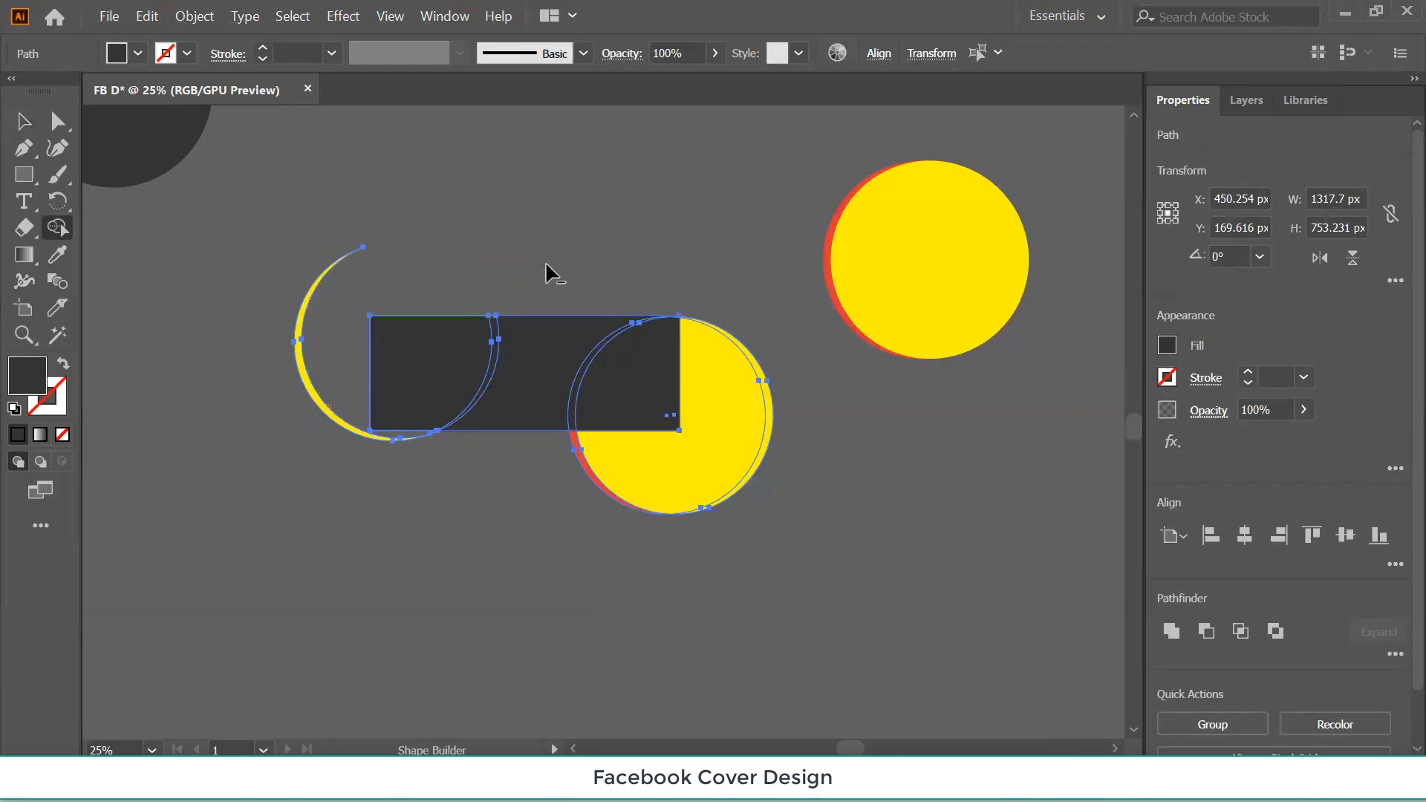
mouse_move(355, 279)
alt+mouse_down()
mouse_move(313, 340)
mouse_move(292, 418)
alt+mouse_up()
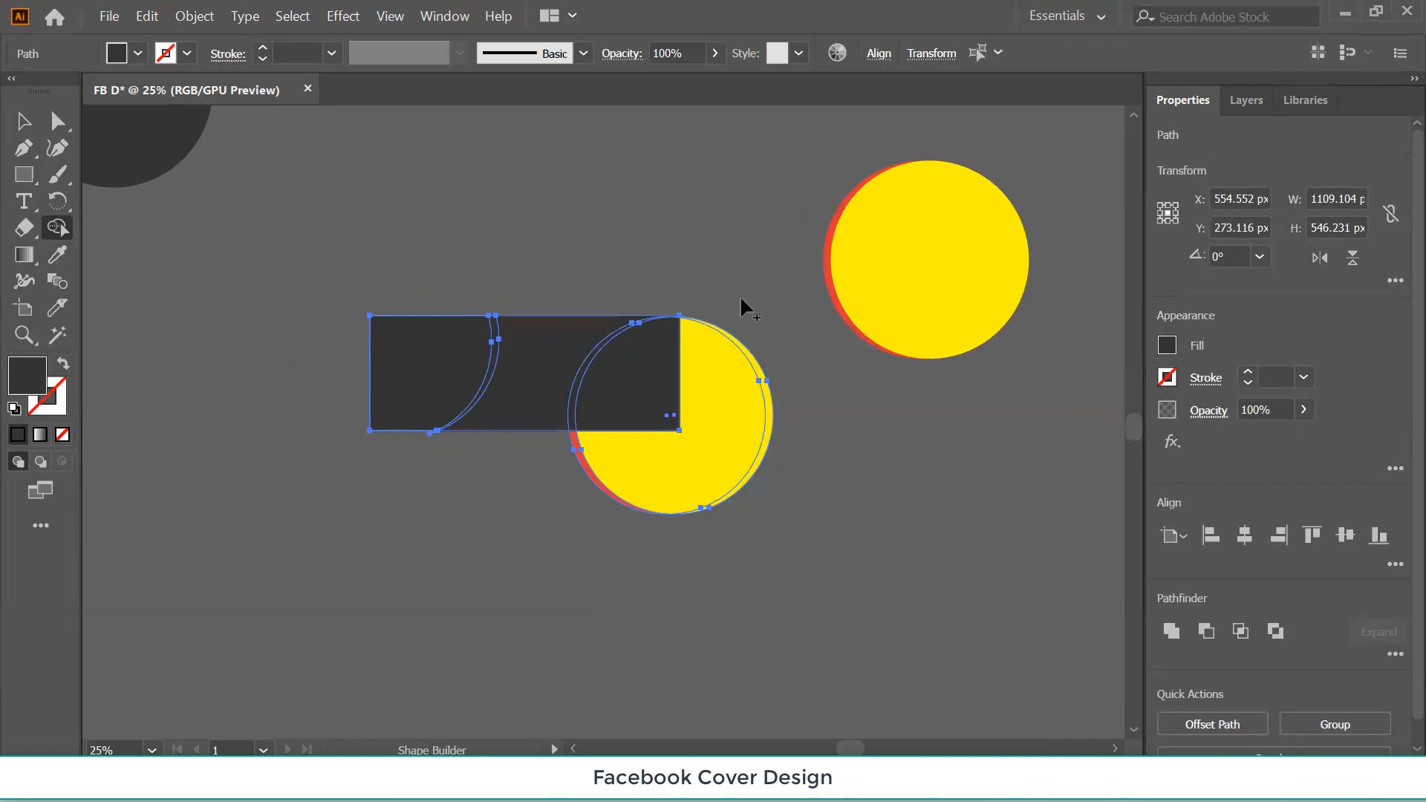
mouse_move(694, 423)
alt+mouse_down()
mouse_move(672, 485)
mouse_move(570, 508)
alt+mouse_up()
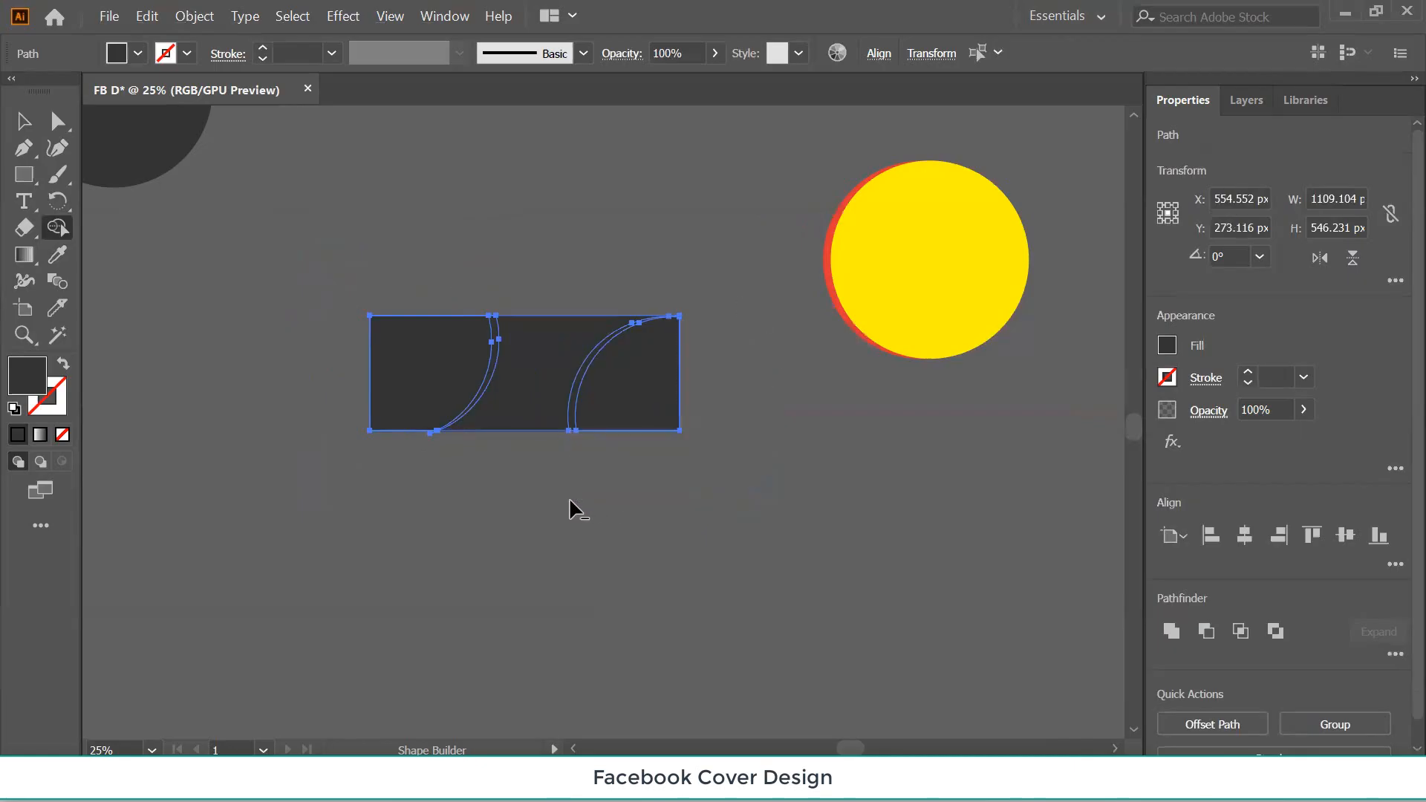
Send the dark rectangle behind the trimmed circles and stripes.
click(24, 121)
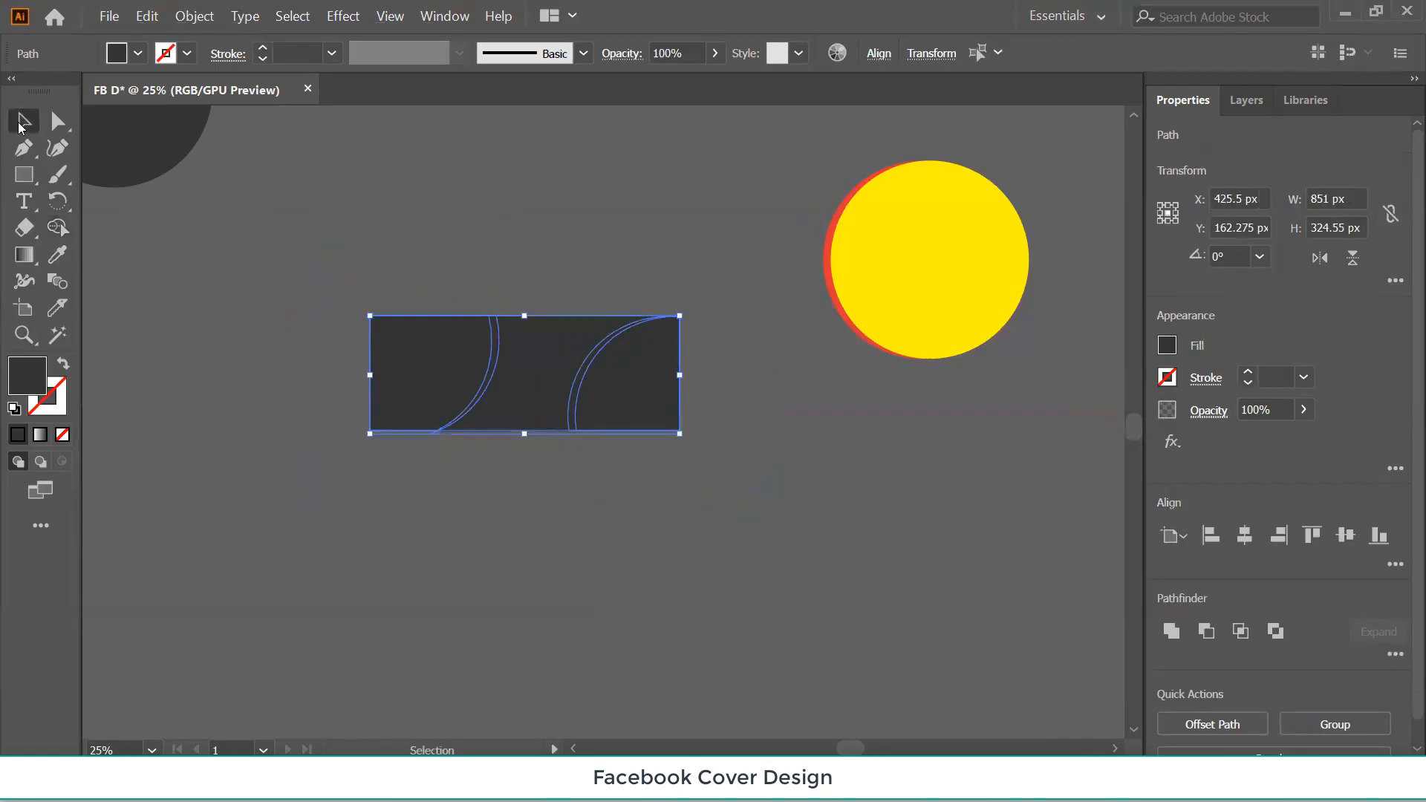
click(179, 381)
click(449, 380)
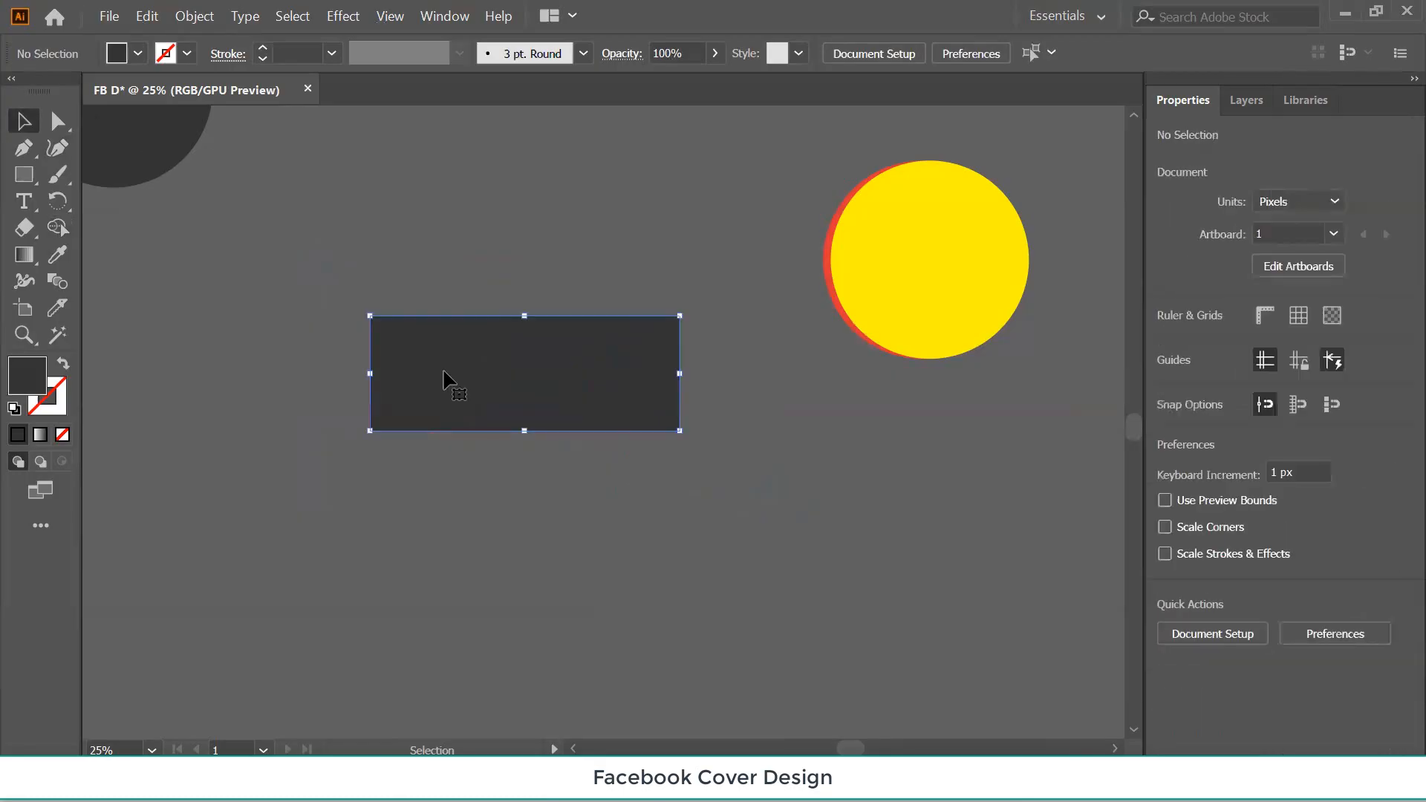
key(ctrl+7)
click(640, 540)
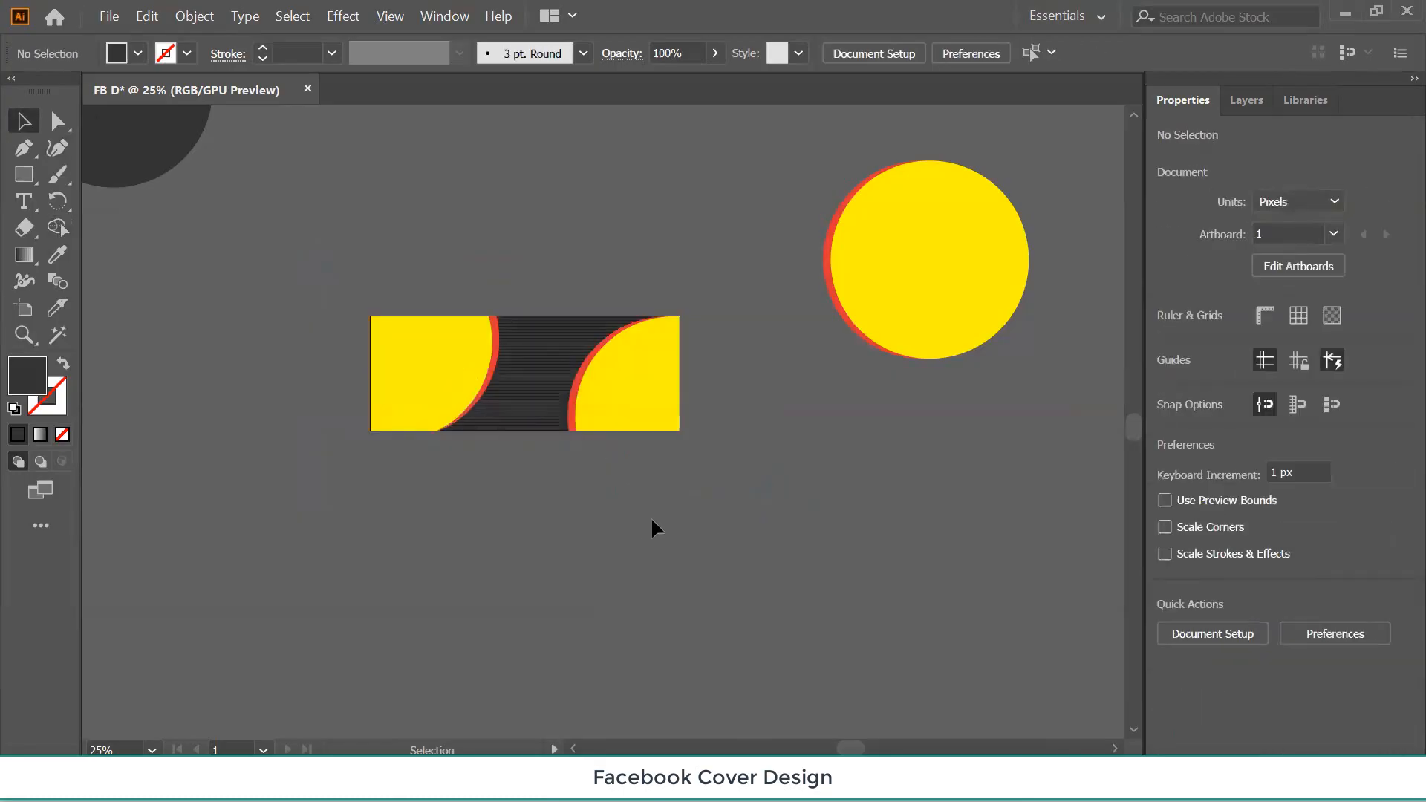
Move the reference cover image down so it sits directly above the new banner.
key(ctrl+minus)
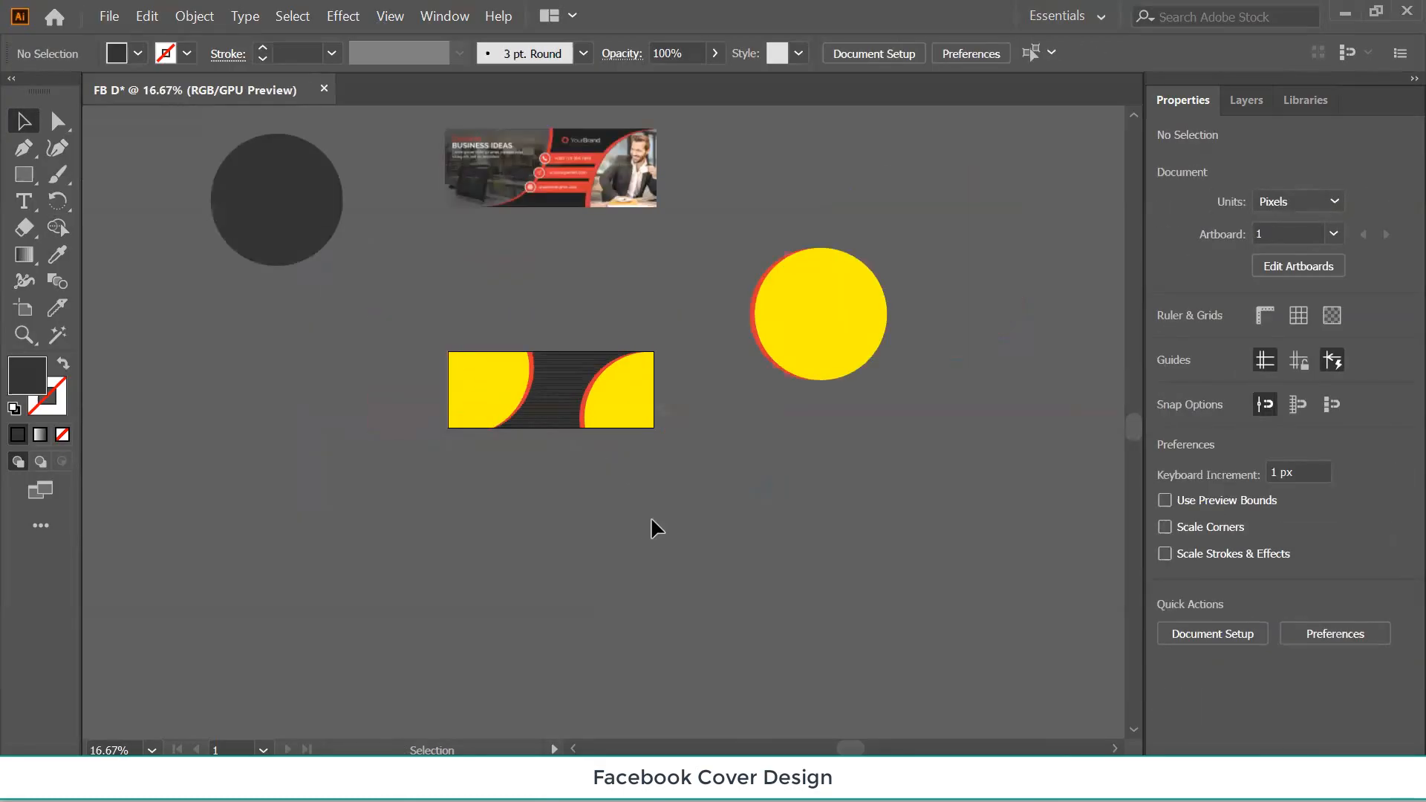
drag(565, 155, 598, 328)
key(ctrl+plus)
key(ctrl+plus)
key(ctrl+plus)
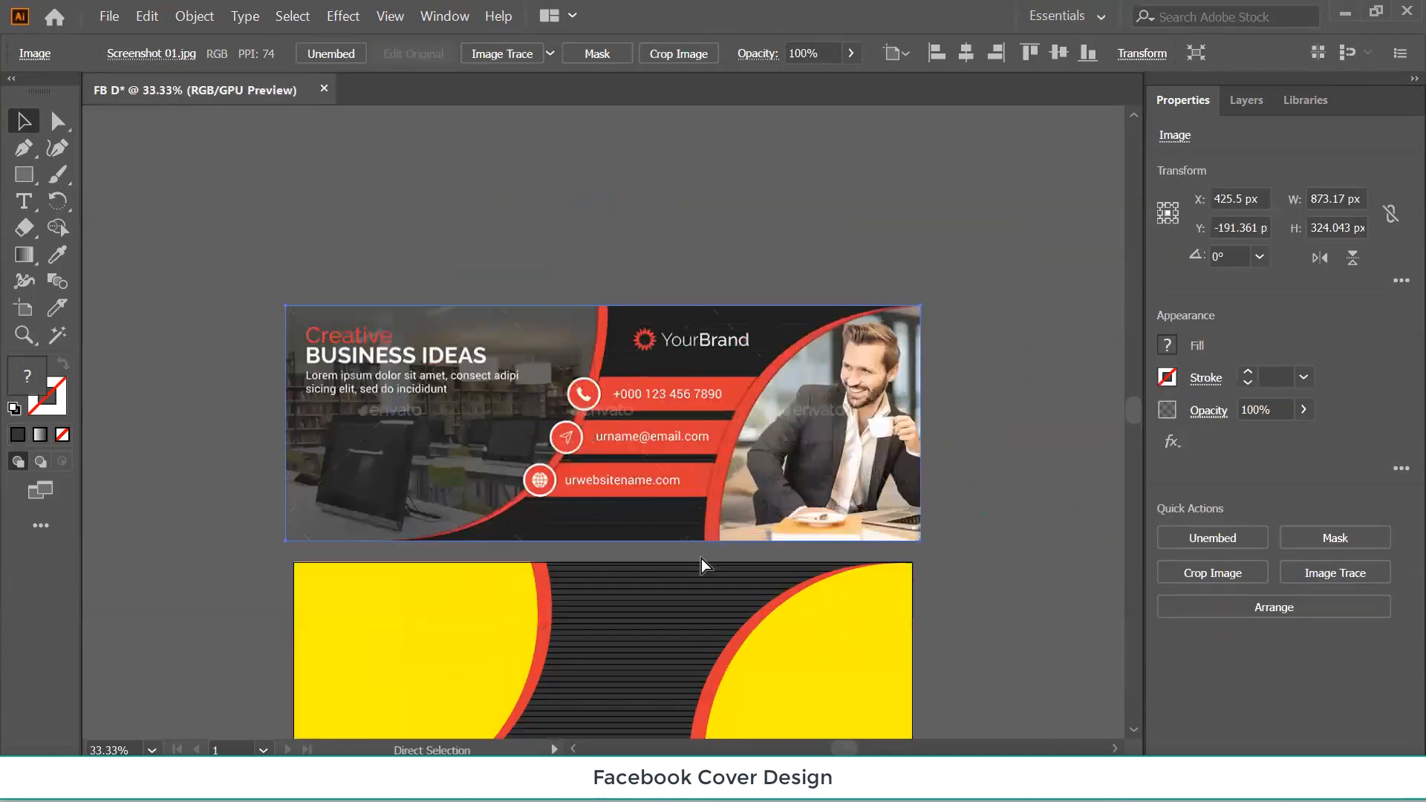
scroll(701, 550, down, 4)
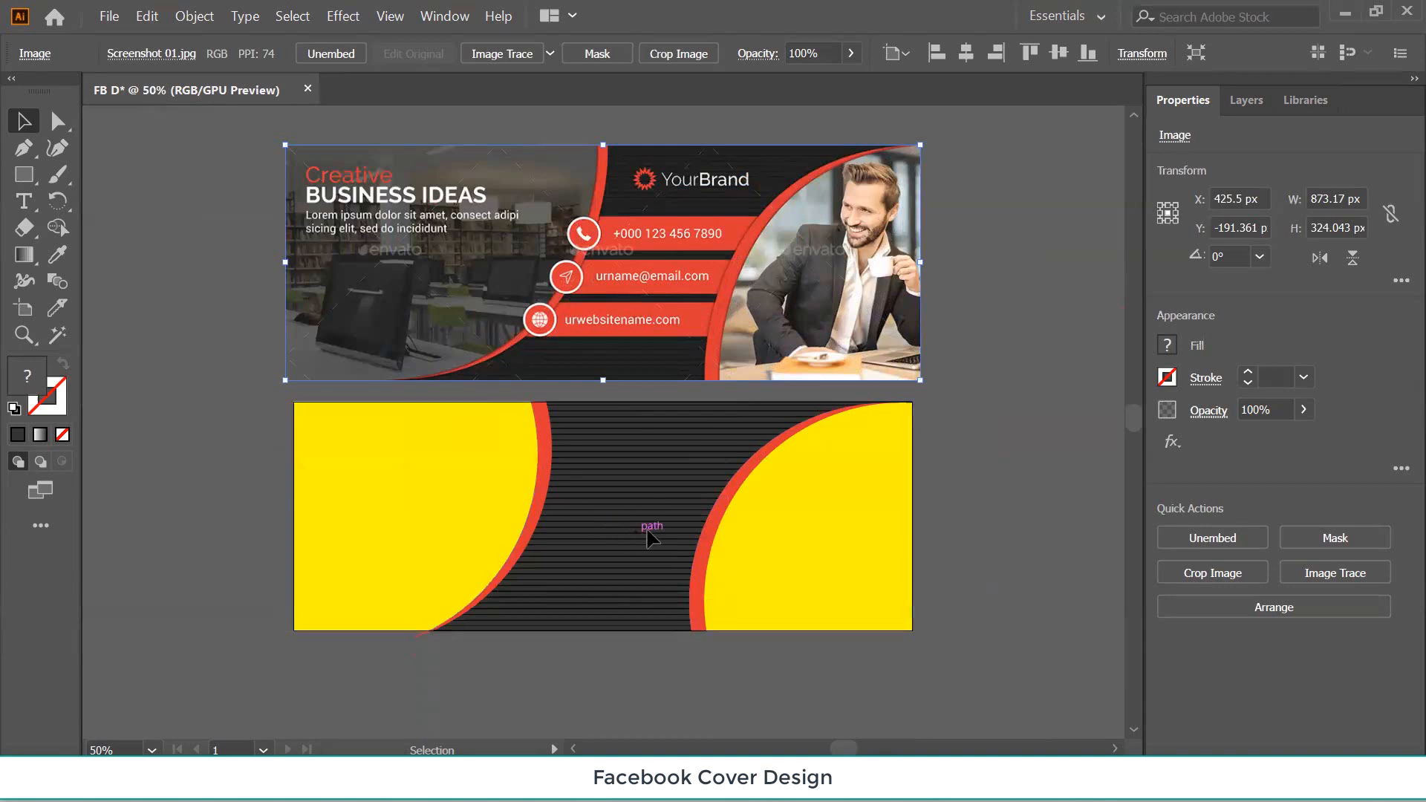
Test-move the right yellow curve and undo it, then marquee-select all the banner's paths.
click(705, 554)
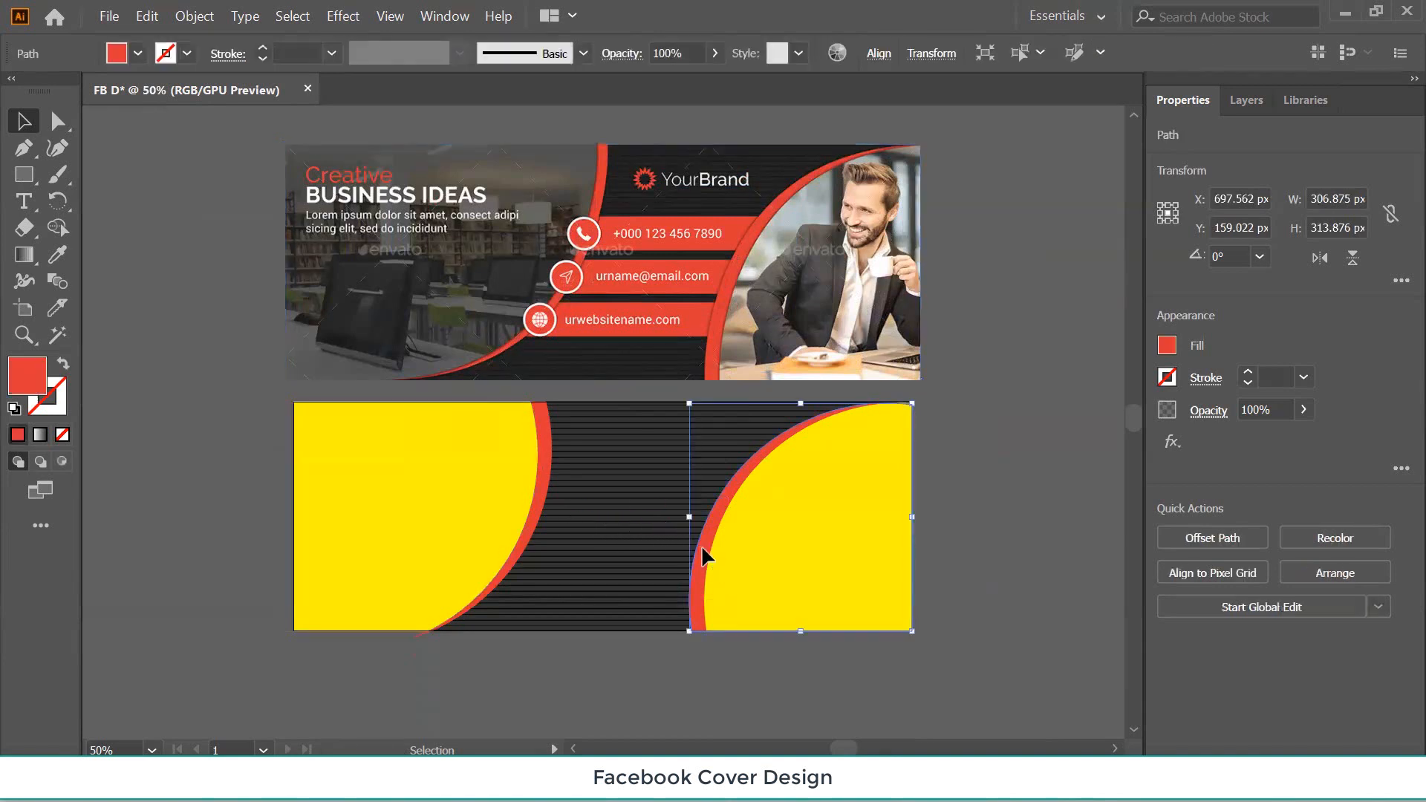
drag(705, 554, 665, 542)
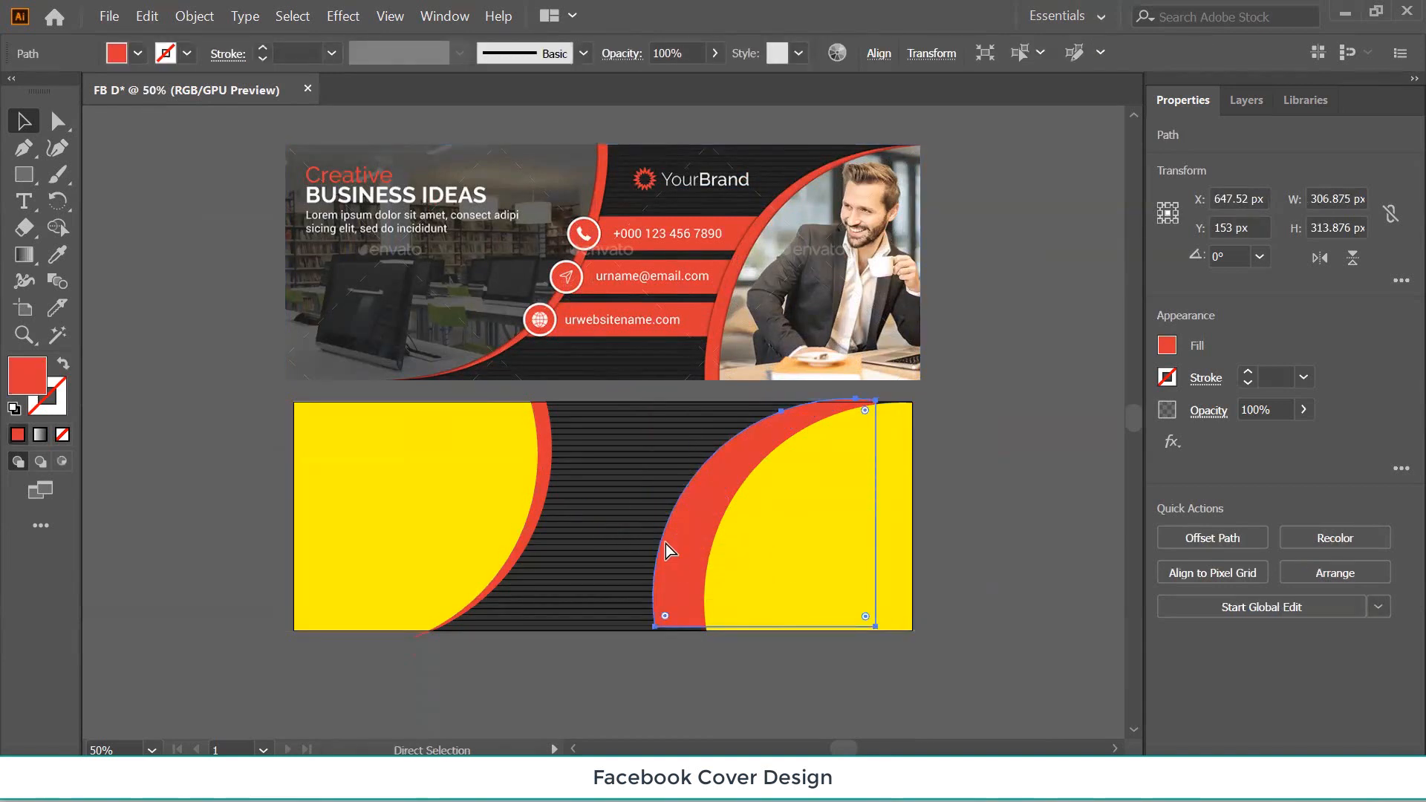
key(ctrl+z)
click(213, 438)
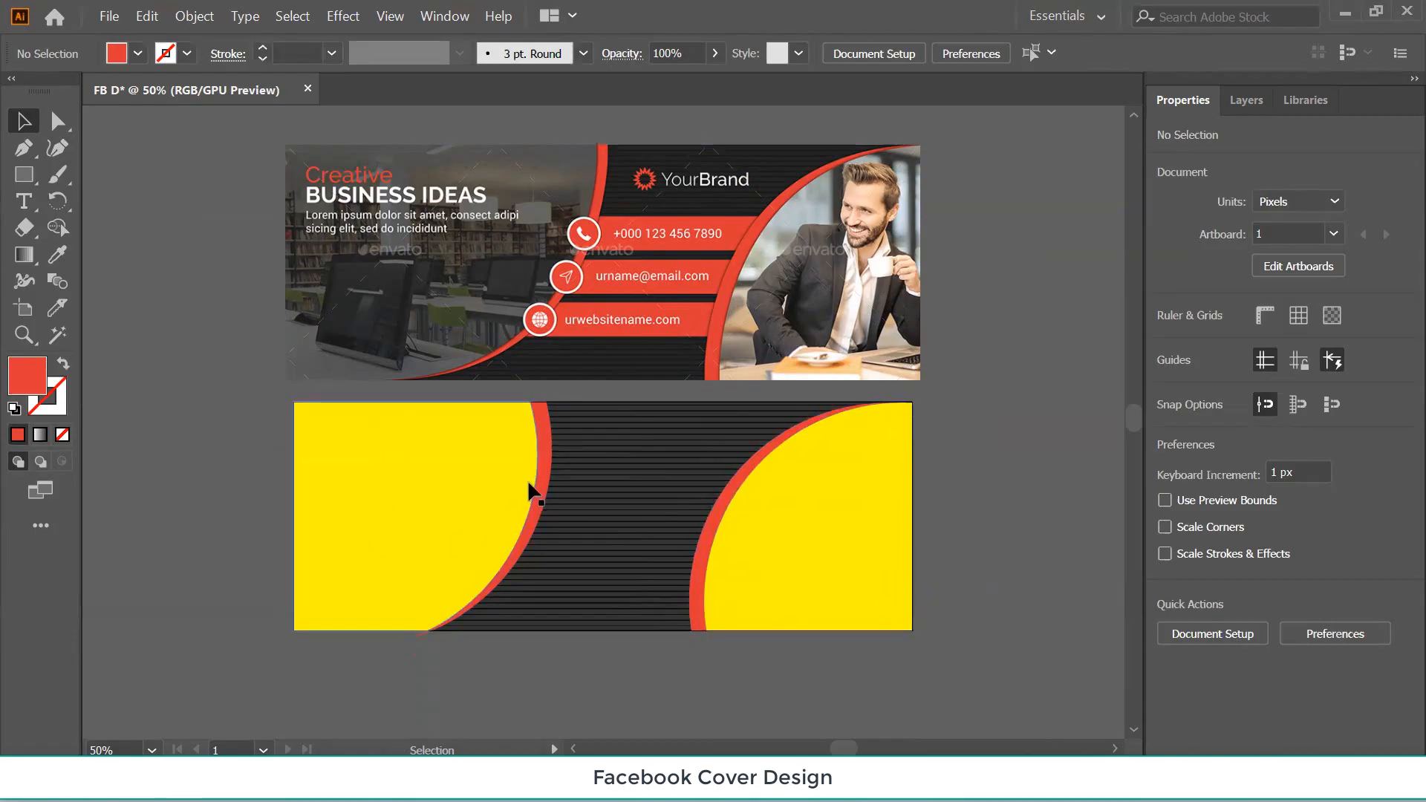
drag(348, 519, 282, 457)
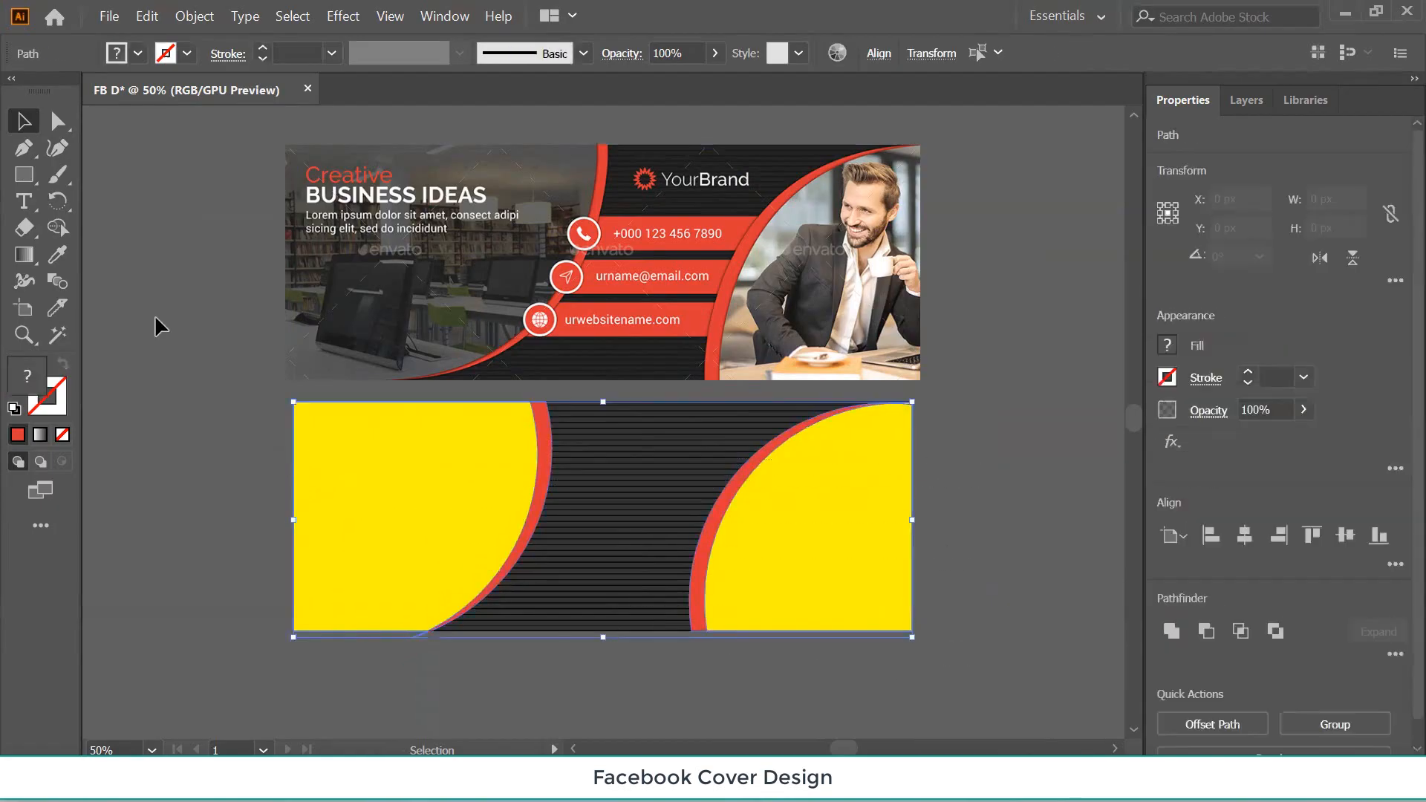
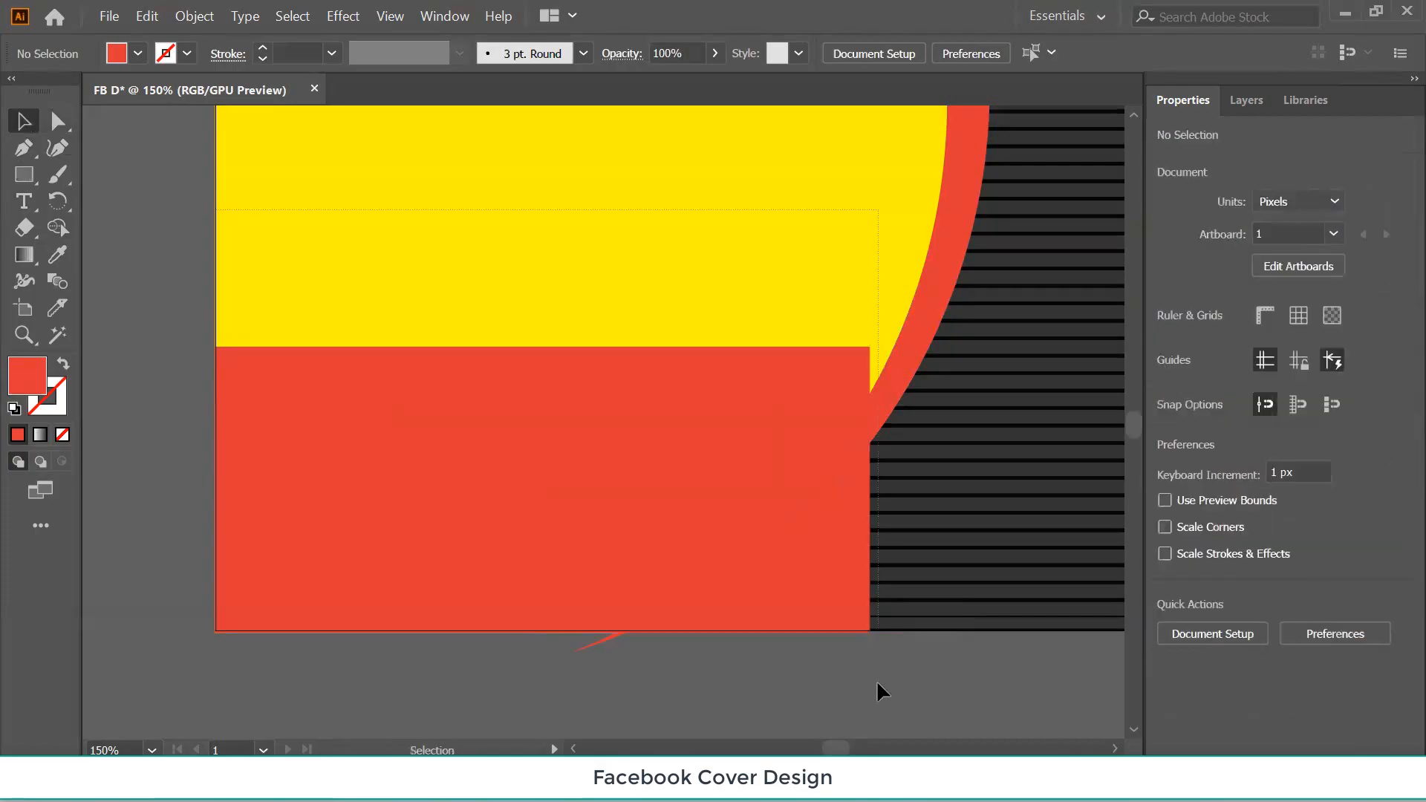
Delete the leftover sliver below the curved shape with Shape Builder.
click(324, 435)
click(59, 229)
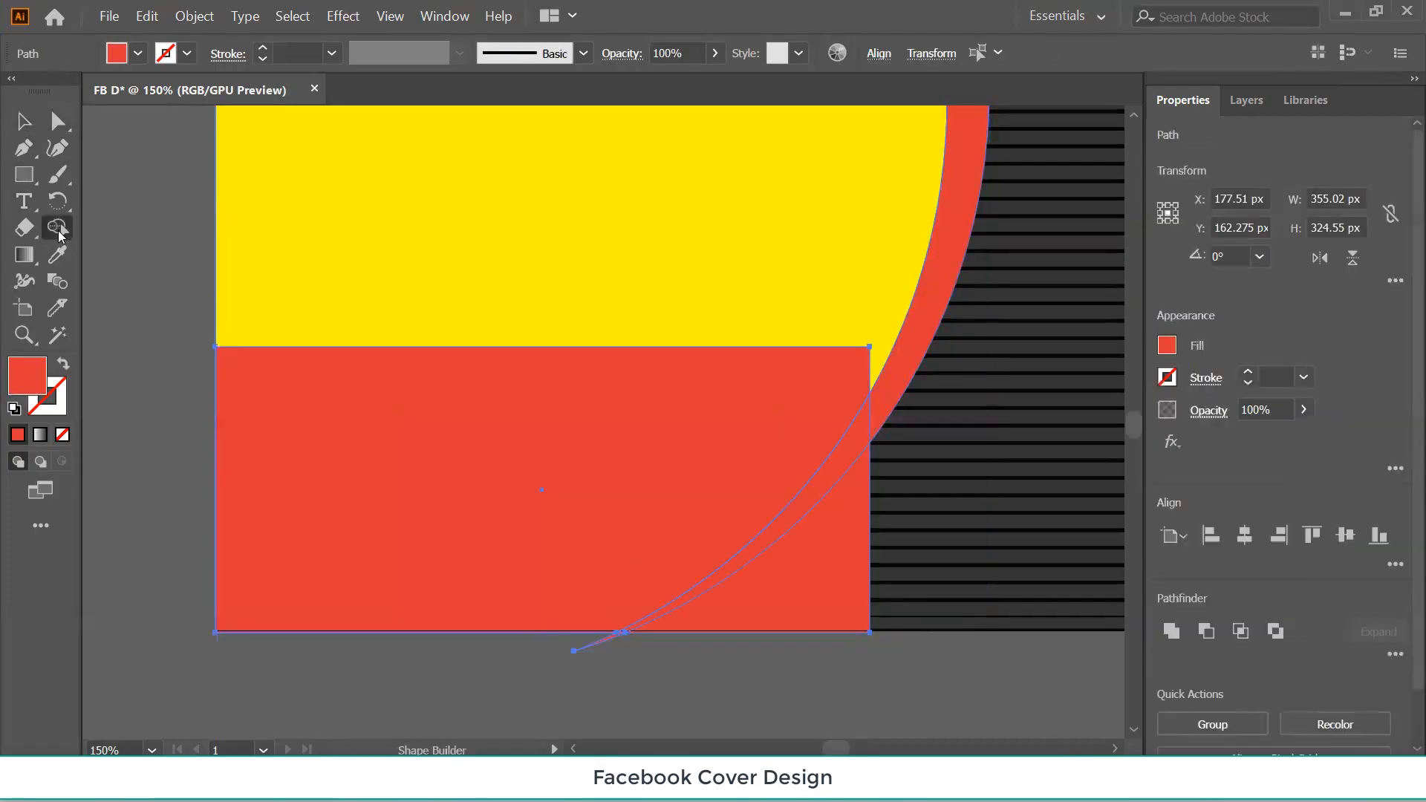
alt+click(590, 639)
click(23, 122)
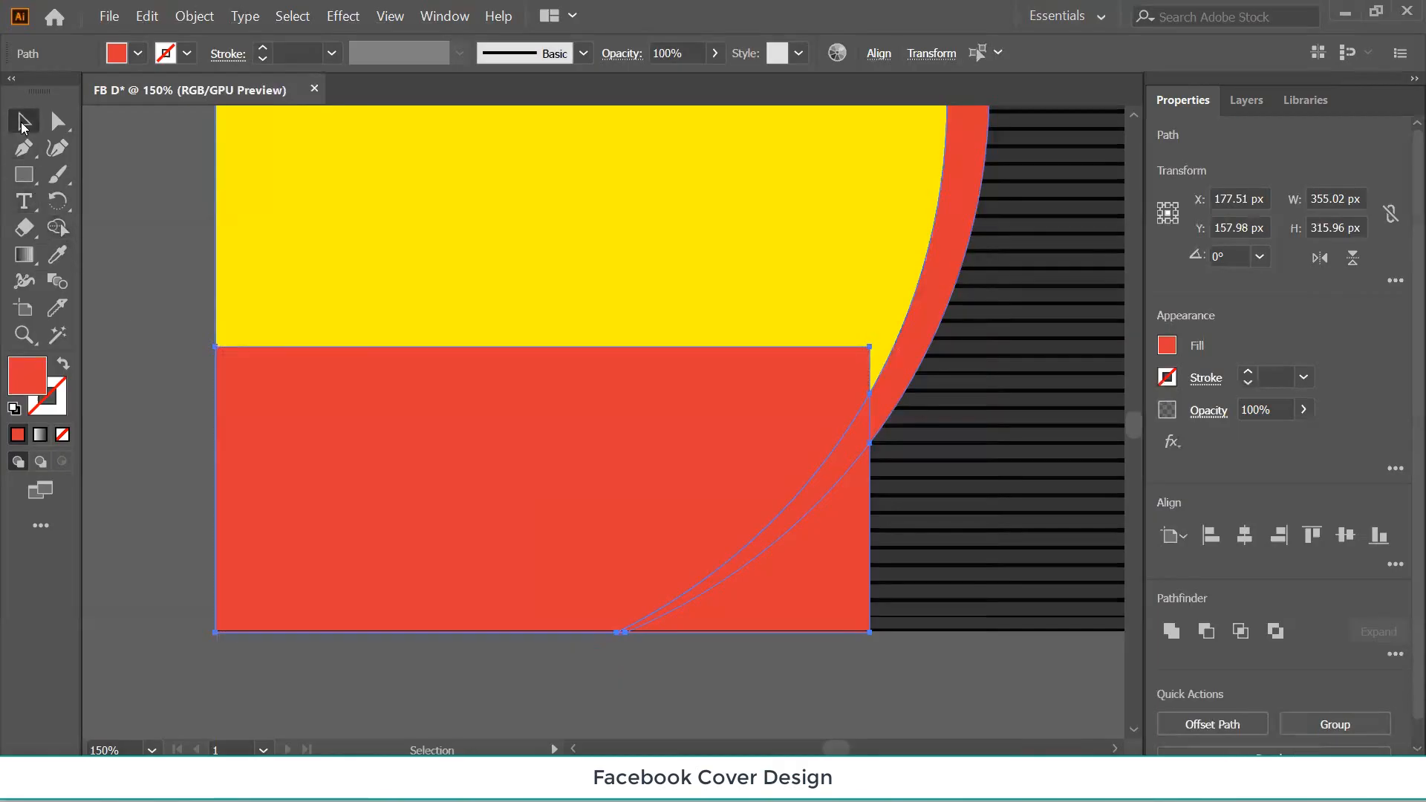
Send the red rectangle to the back, behind the yellow curved shape.
click(101, 220)
click(382, 505)
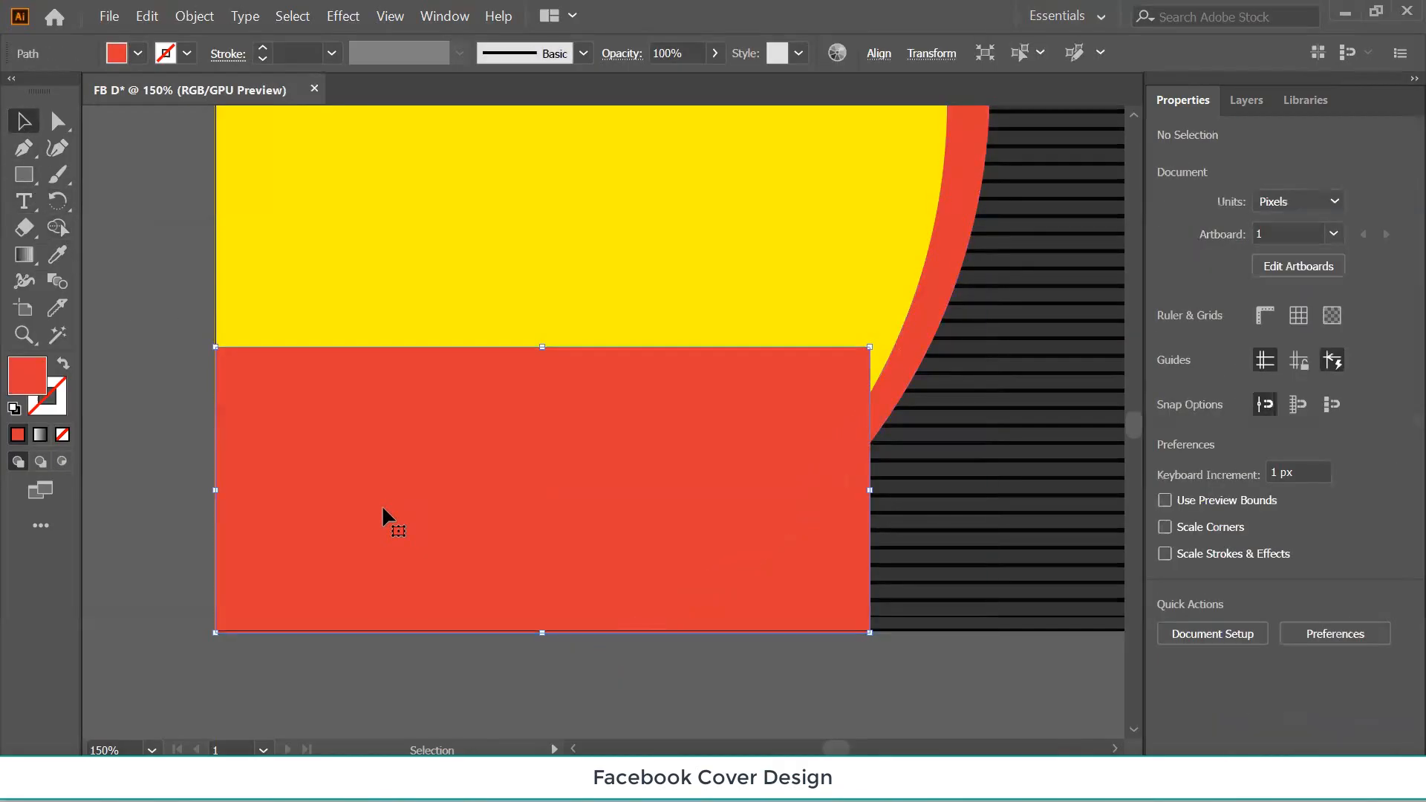
key(ctrl+shift+bracketleft)
click(448, 472)
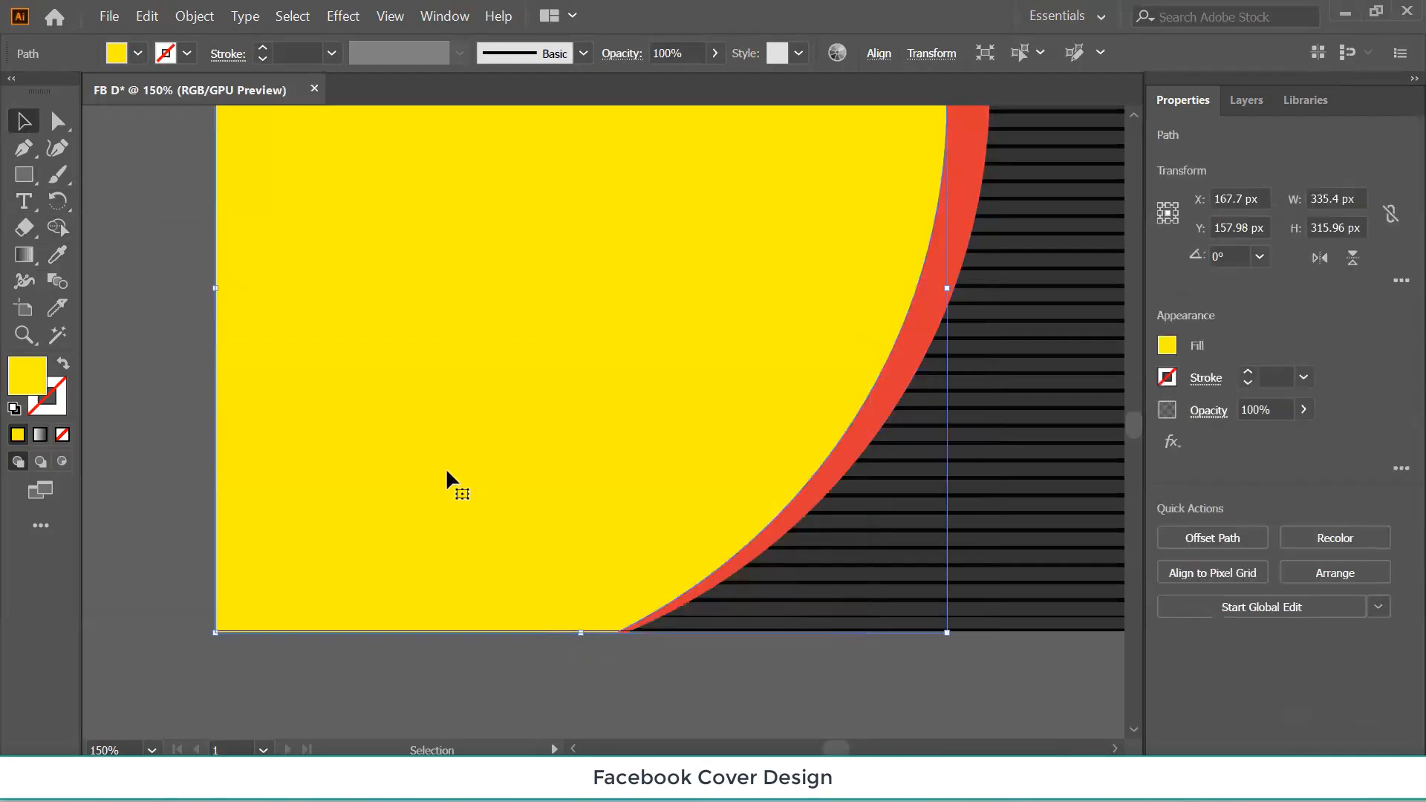
click(160, 401)
Draw a yellow rectangle about 193 px wide beside the website row.
key(ctrl+minus)
key(ctrl+minus)
key(ctrl+minus)
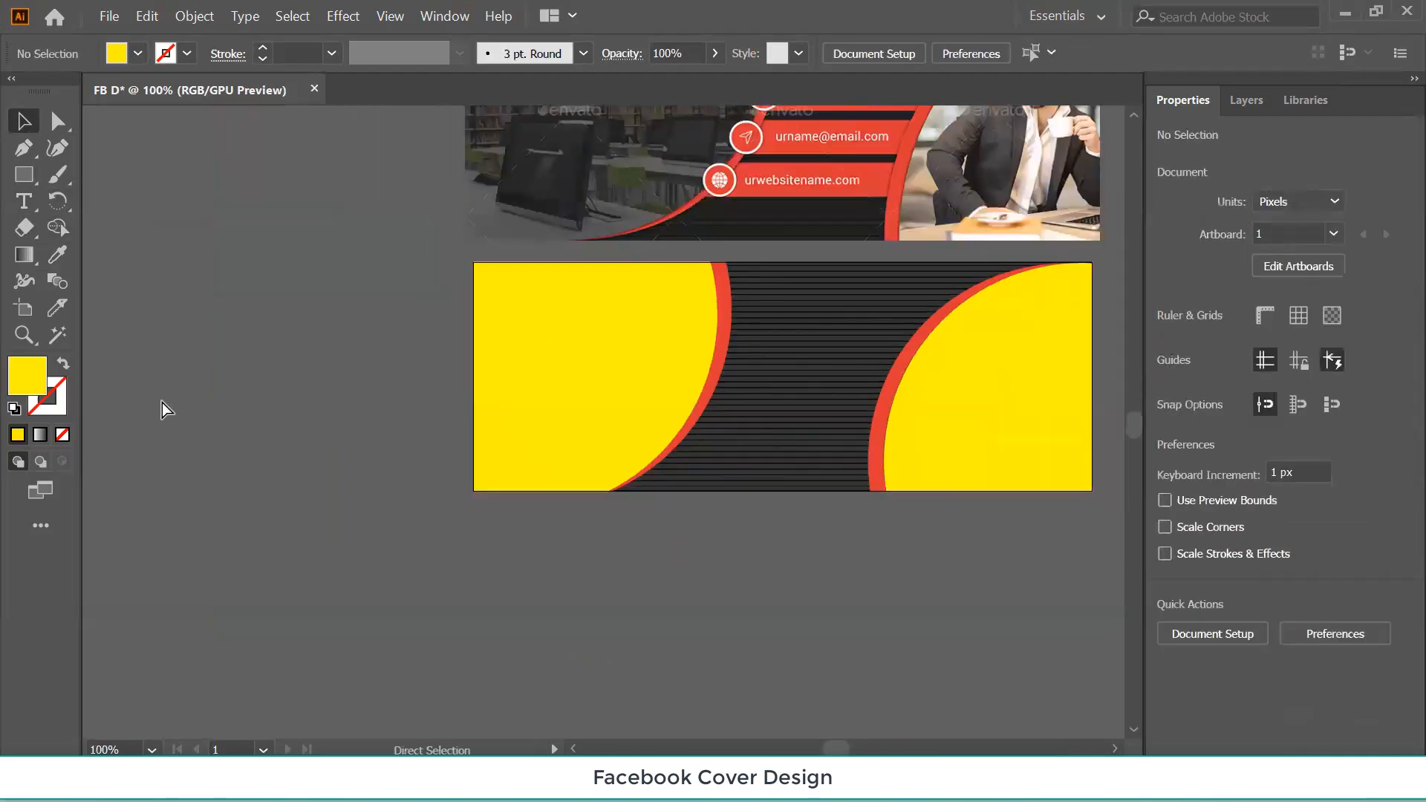
key(space)
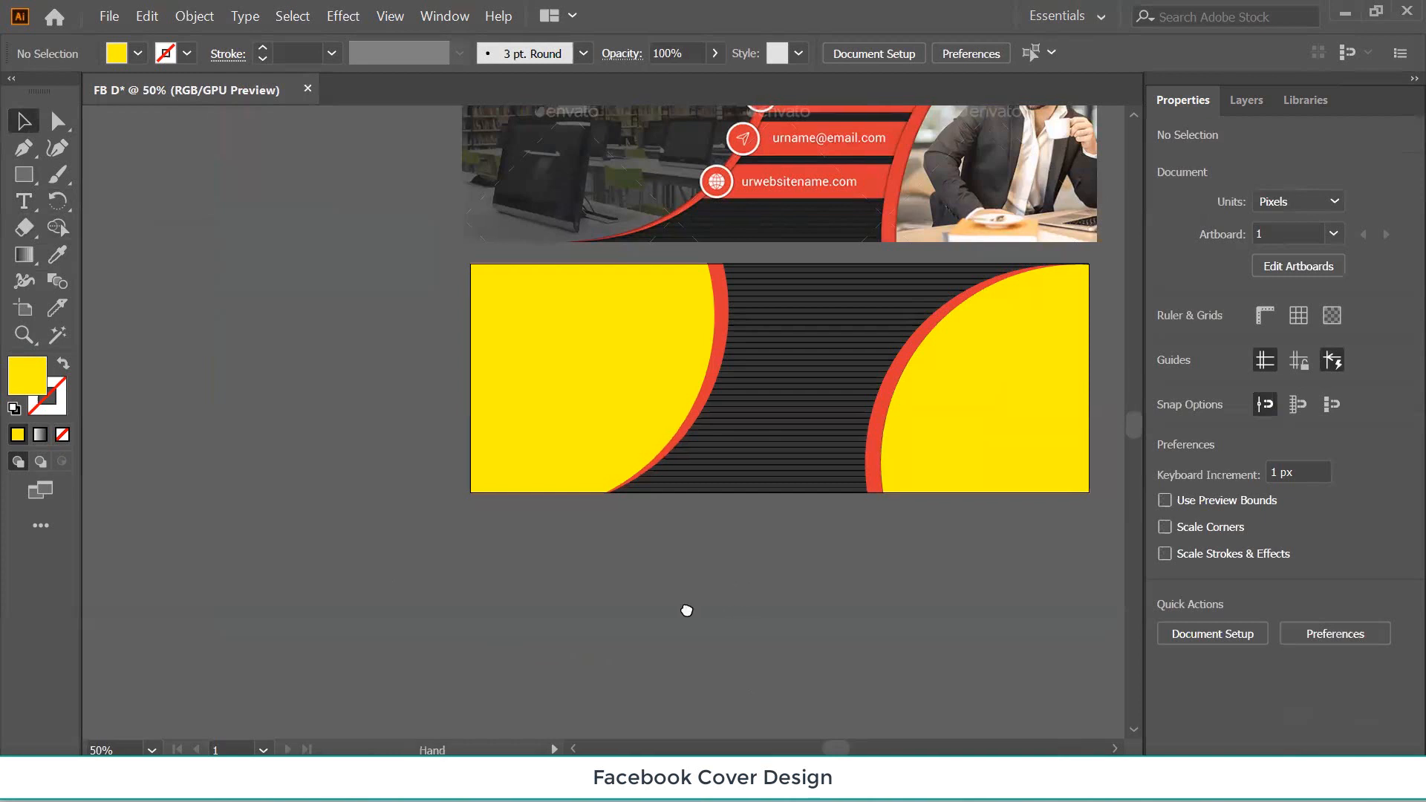
drag(684, 608, 498, 682)
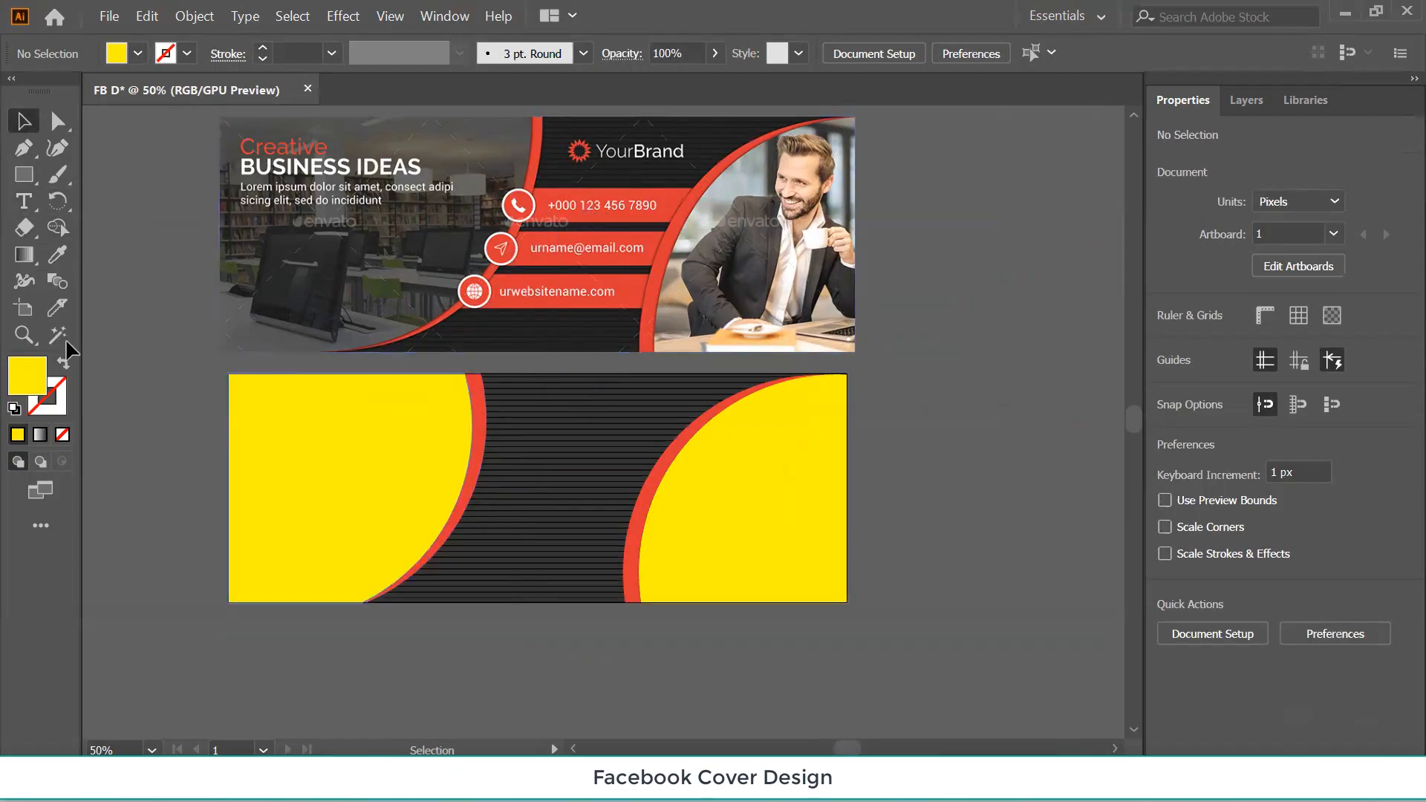
click(24, 175)
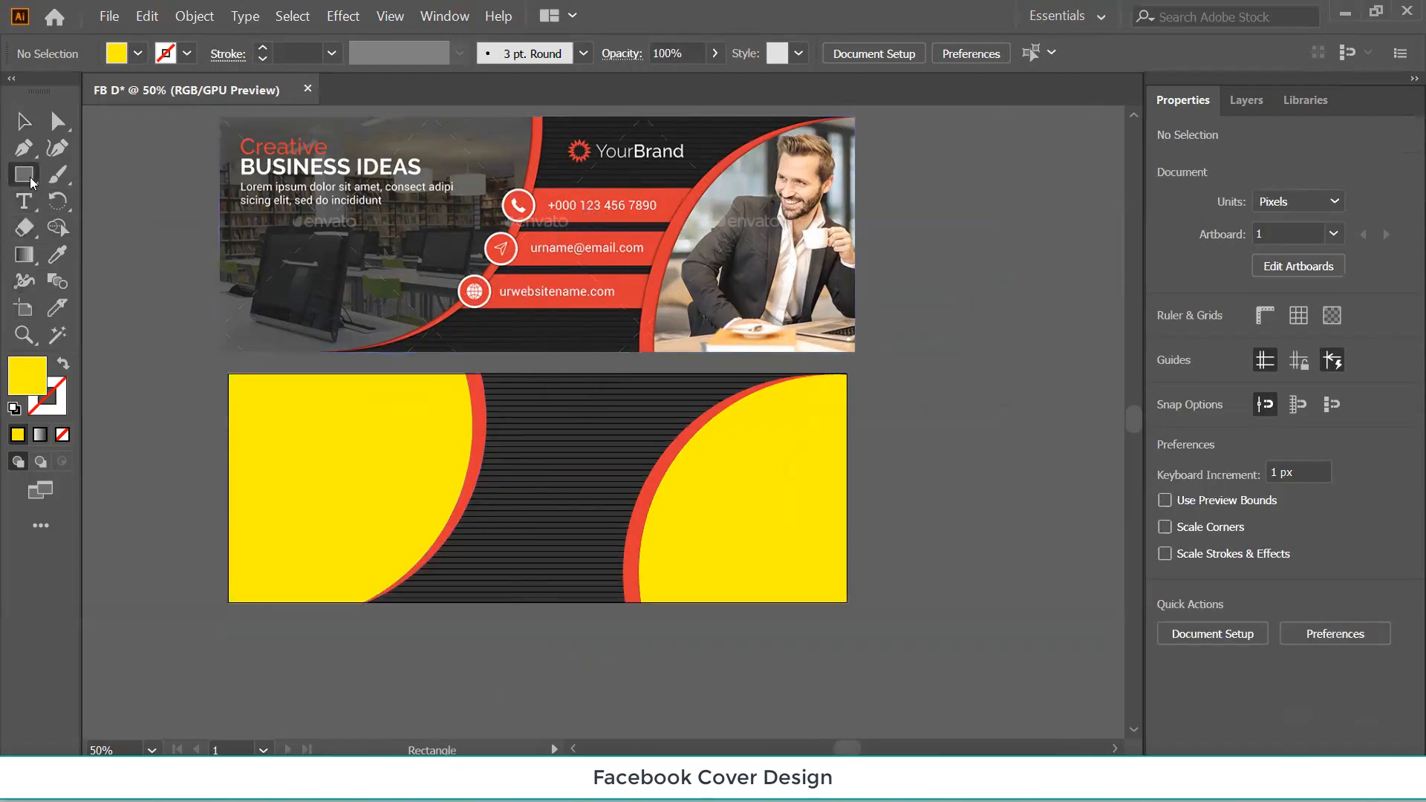
click(120, 187)
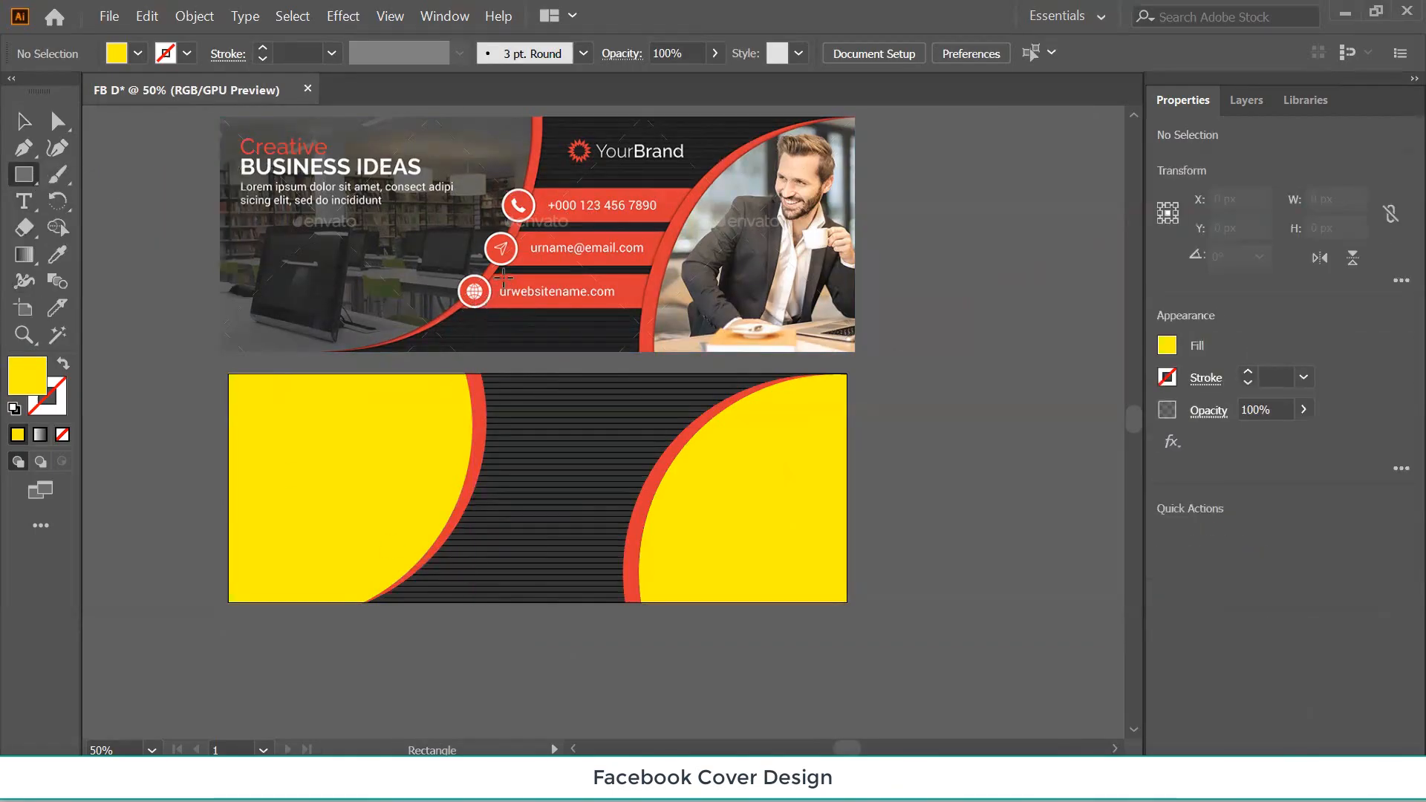
drag(503, 274, 524, 307)
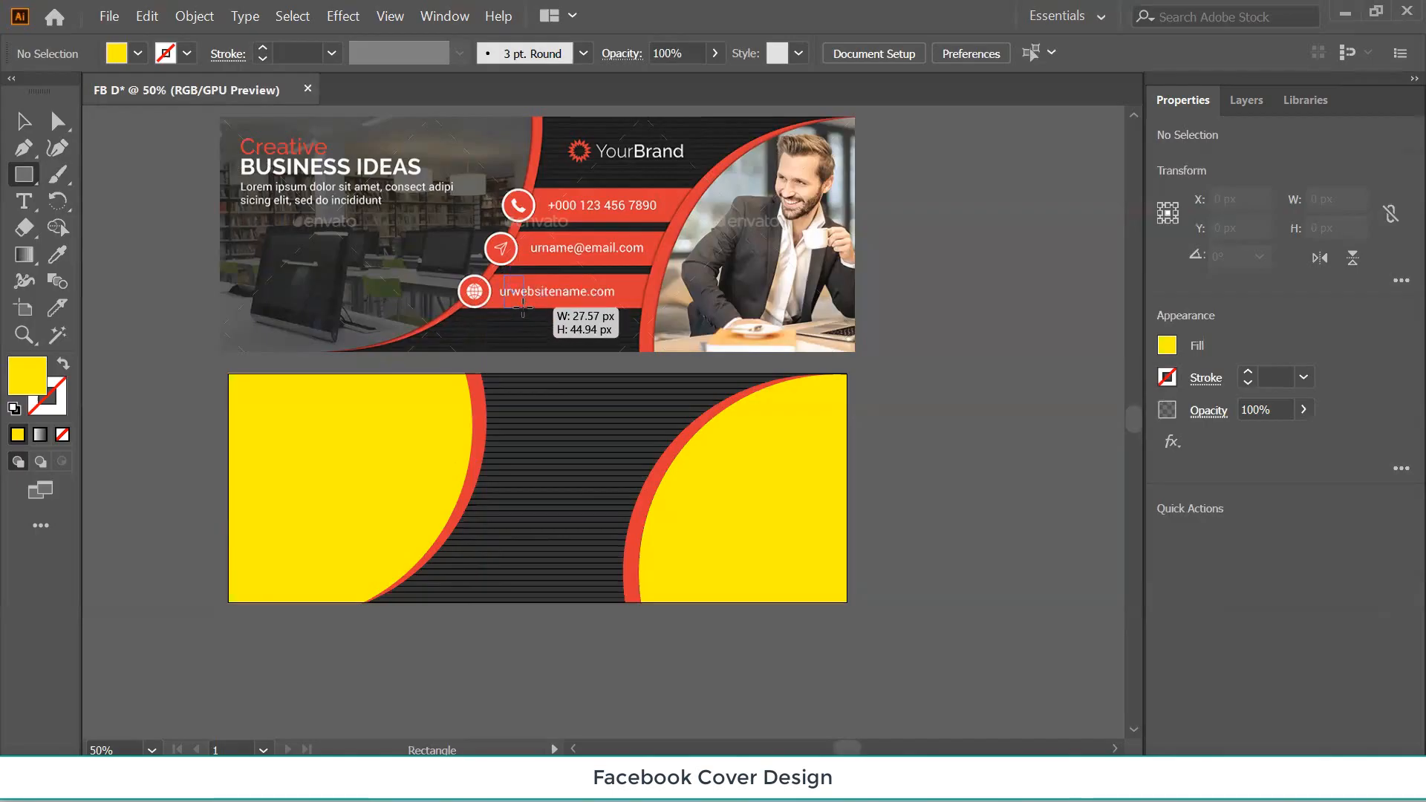
drag(619, 304, 643, 305)
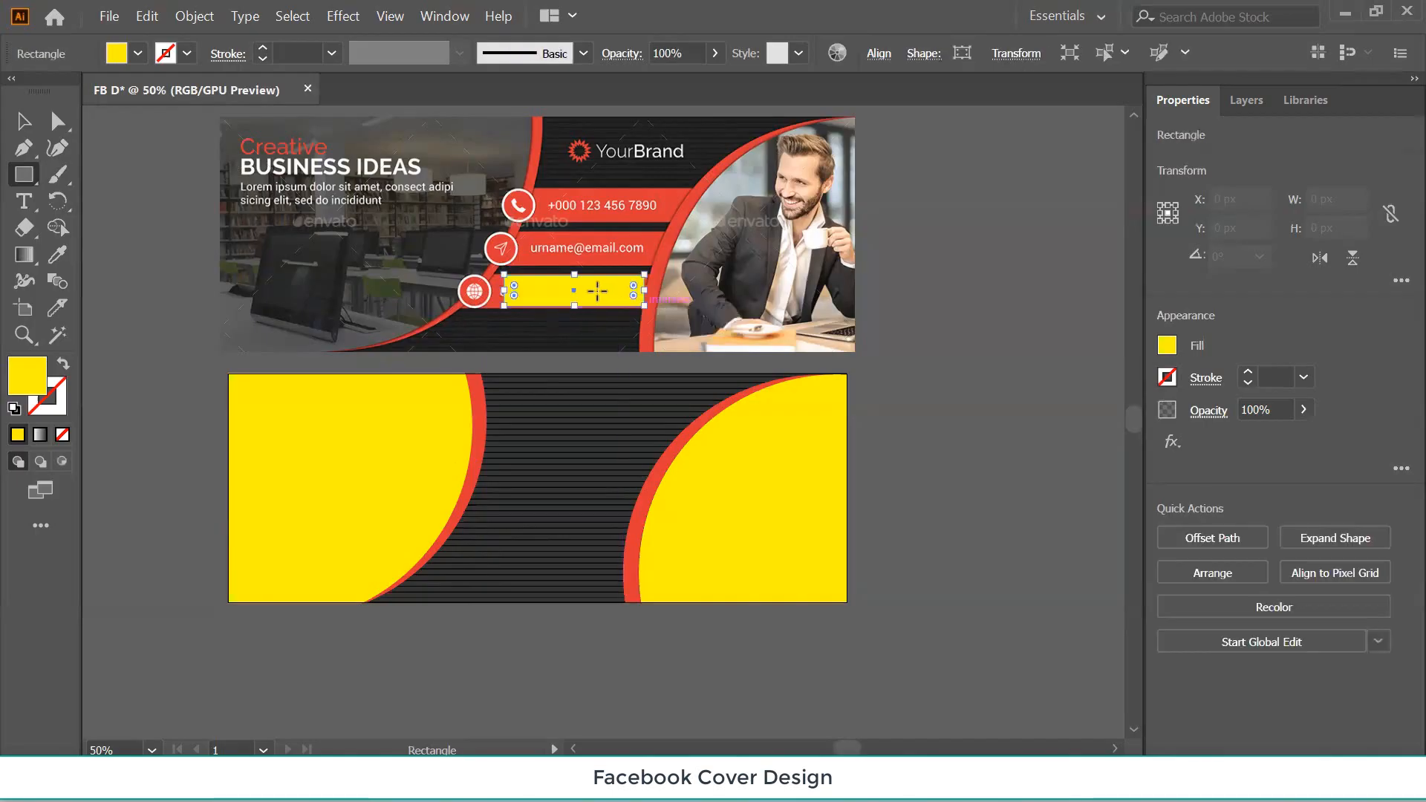
Move the bar onto the cover's striped centre near the bottom and widen it to about 317 px.
key(v)
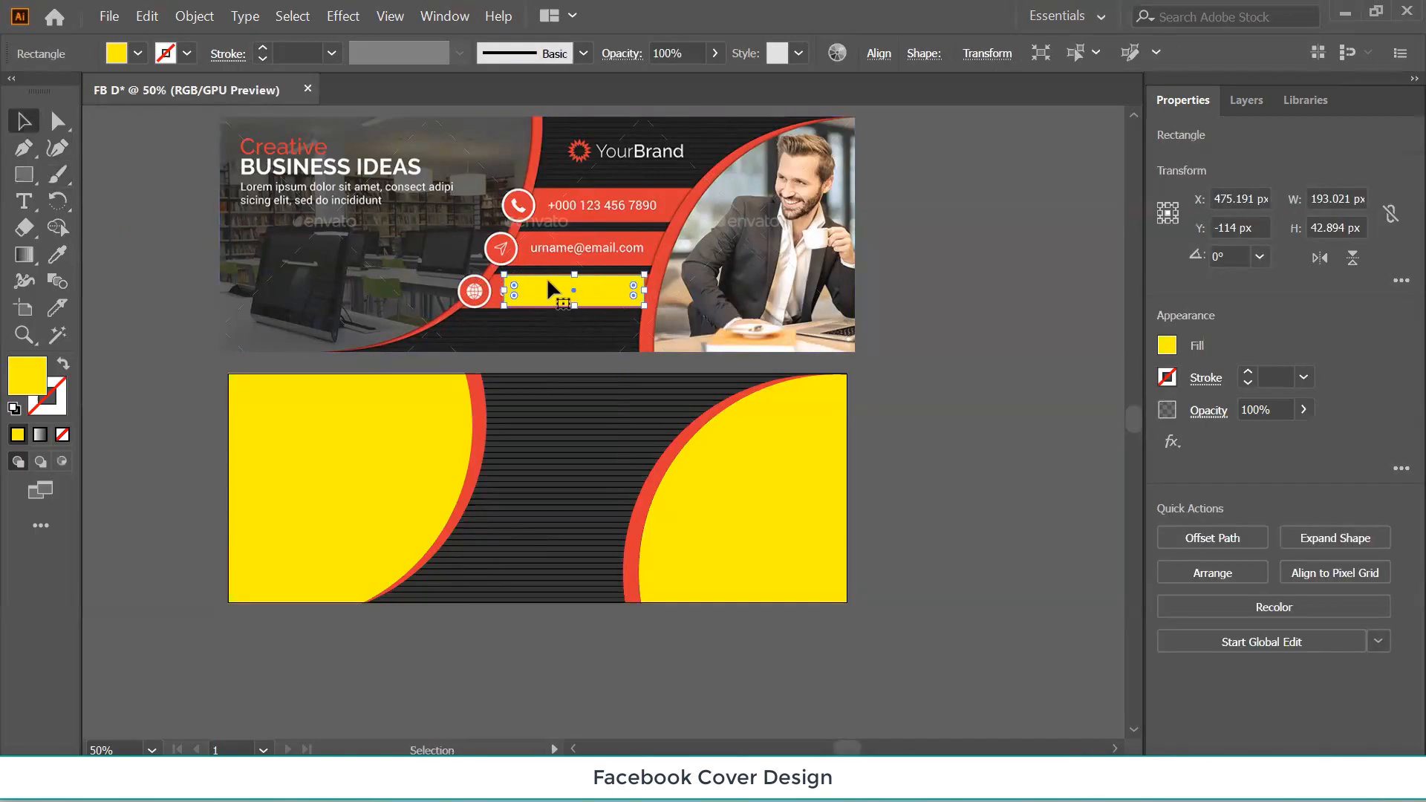
drag(548, 296, 487, 553)
drag(587, 547, 648, 541)
key(Left)
key(Left)
key(Left)
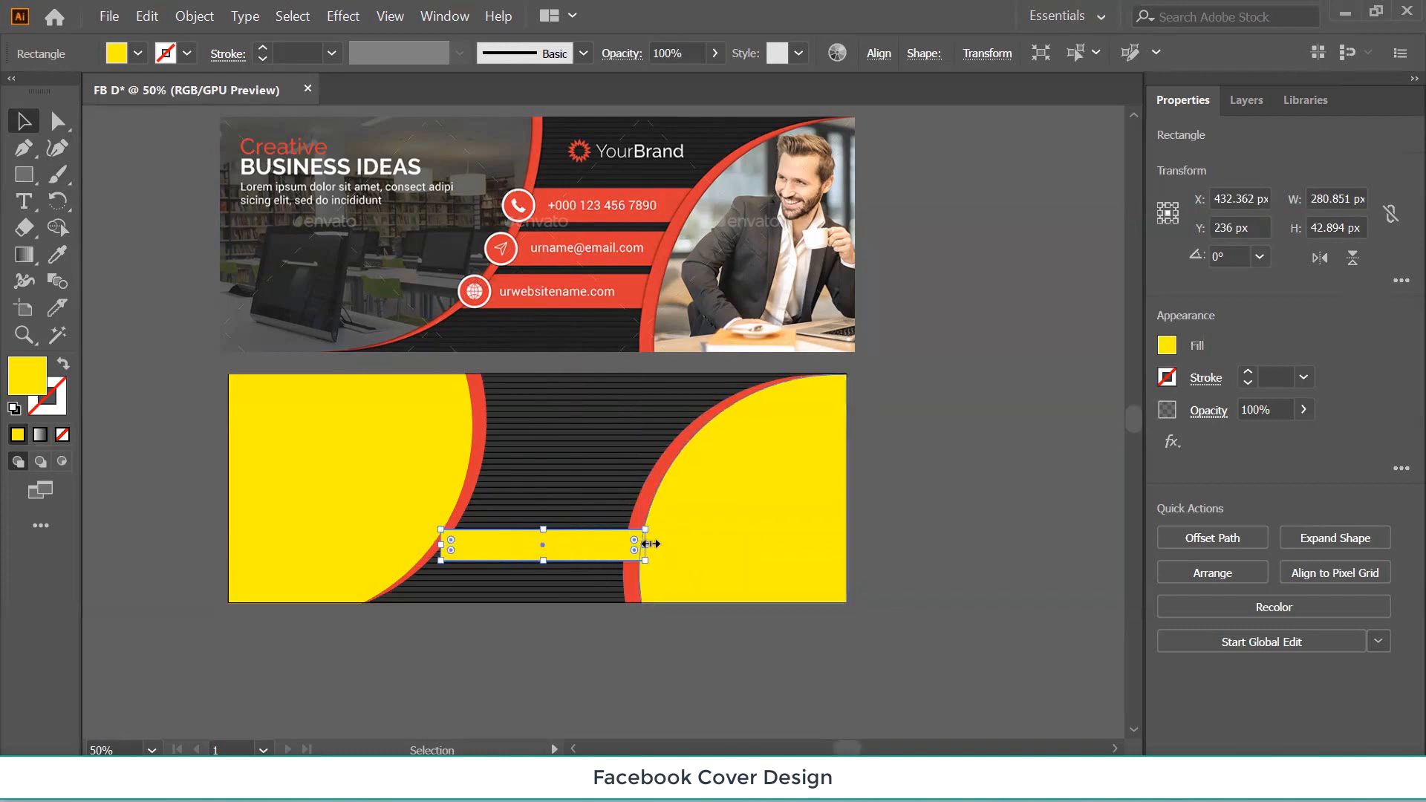
drag(643, 542, 669, 542)
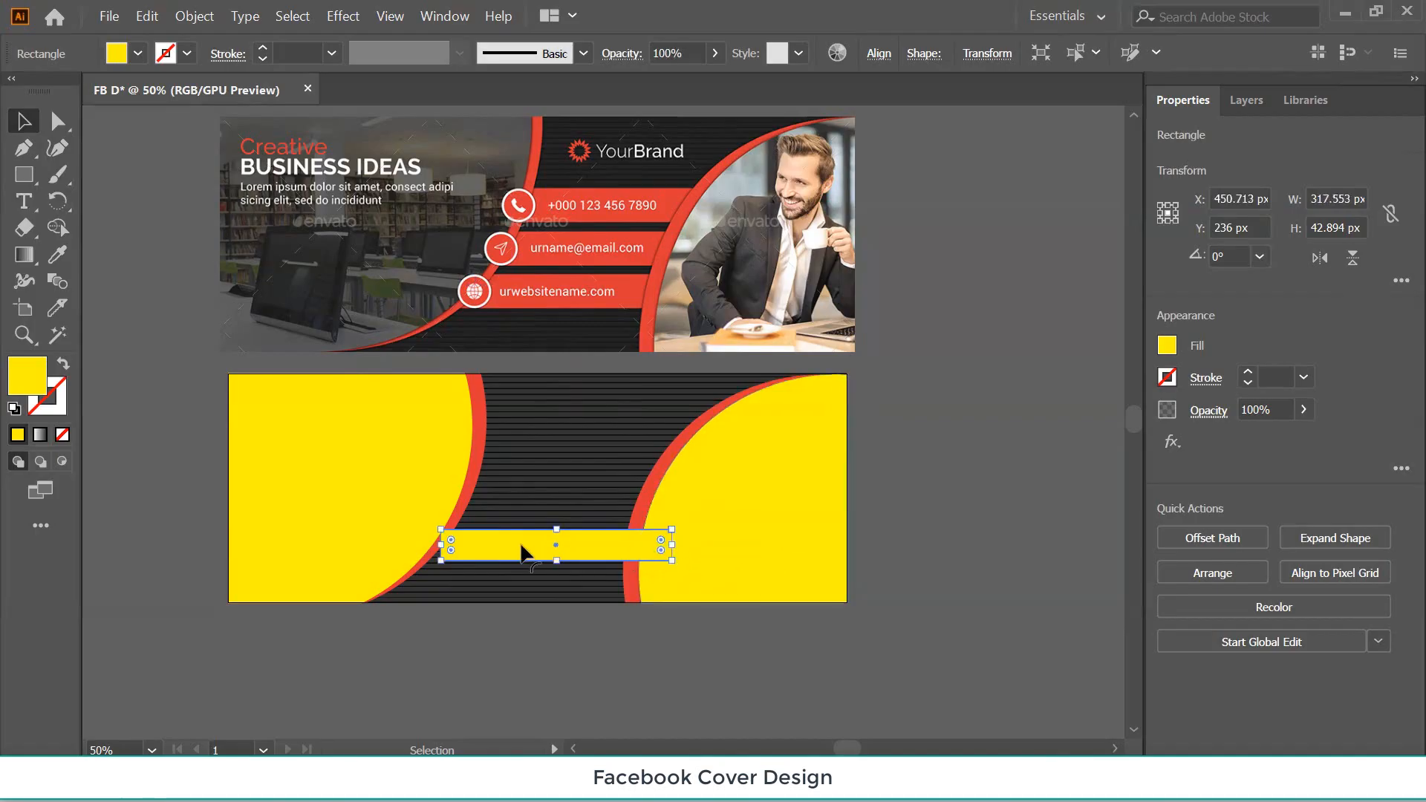
drag(523, 551, 509, 554)
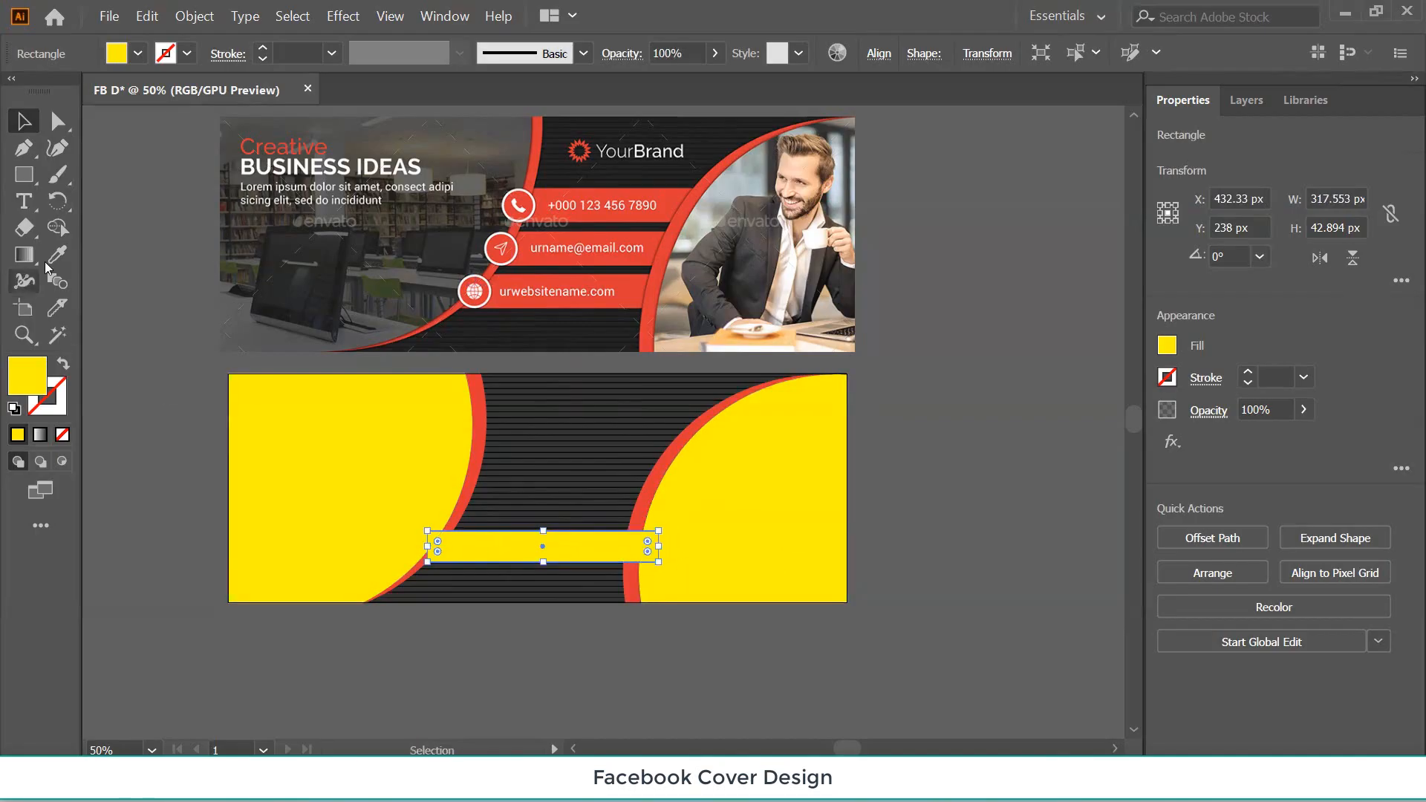
Fill the bar with the arc's red and send it behind the right yellow circle.
click(56, 254)
click(480, 394)
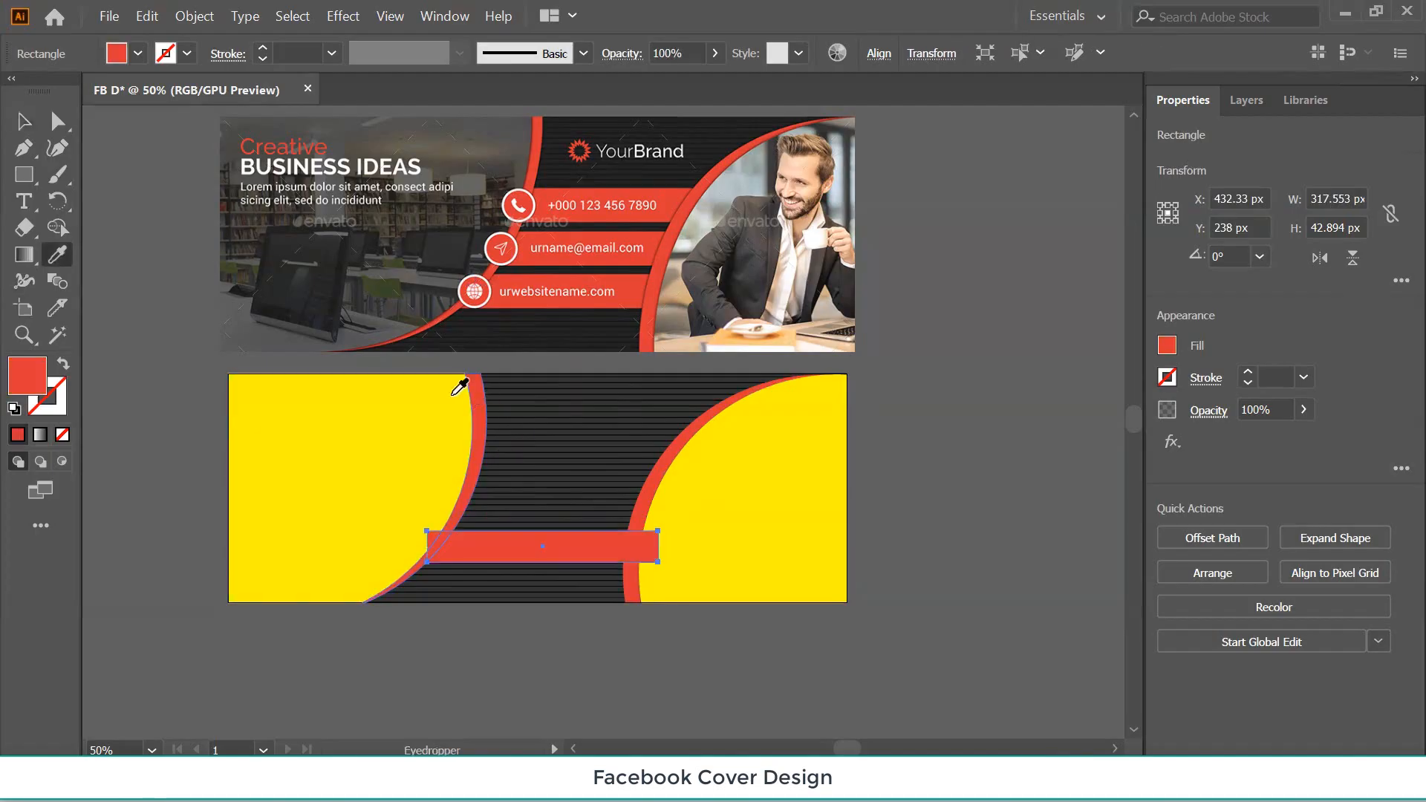
click(24, 121)
click(189, 232)
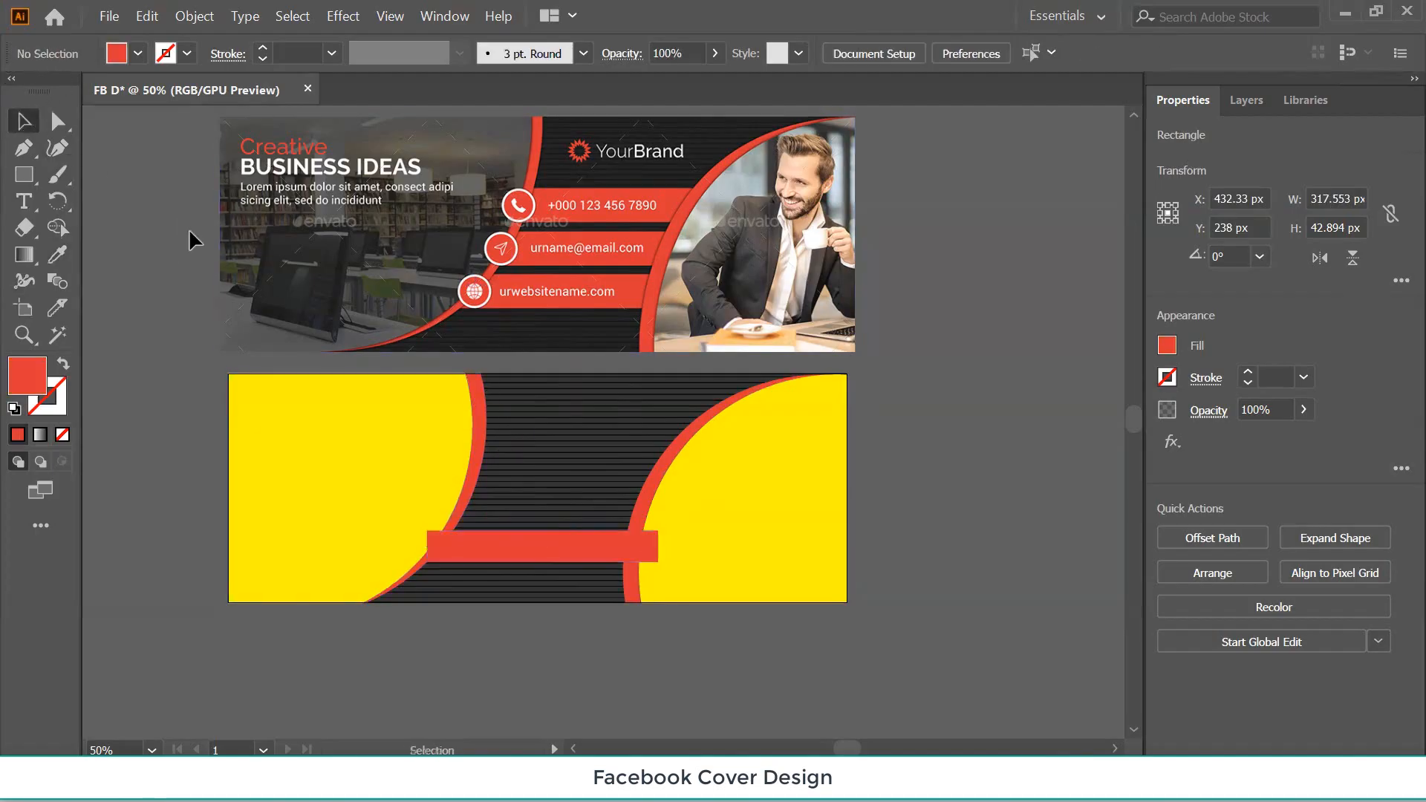
click(533, 554)
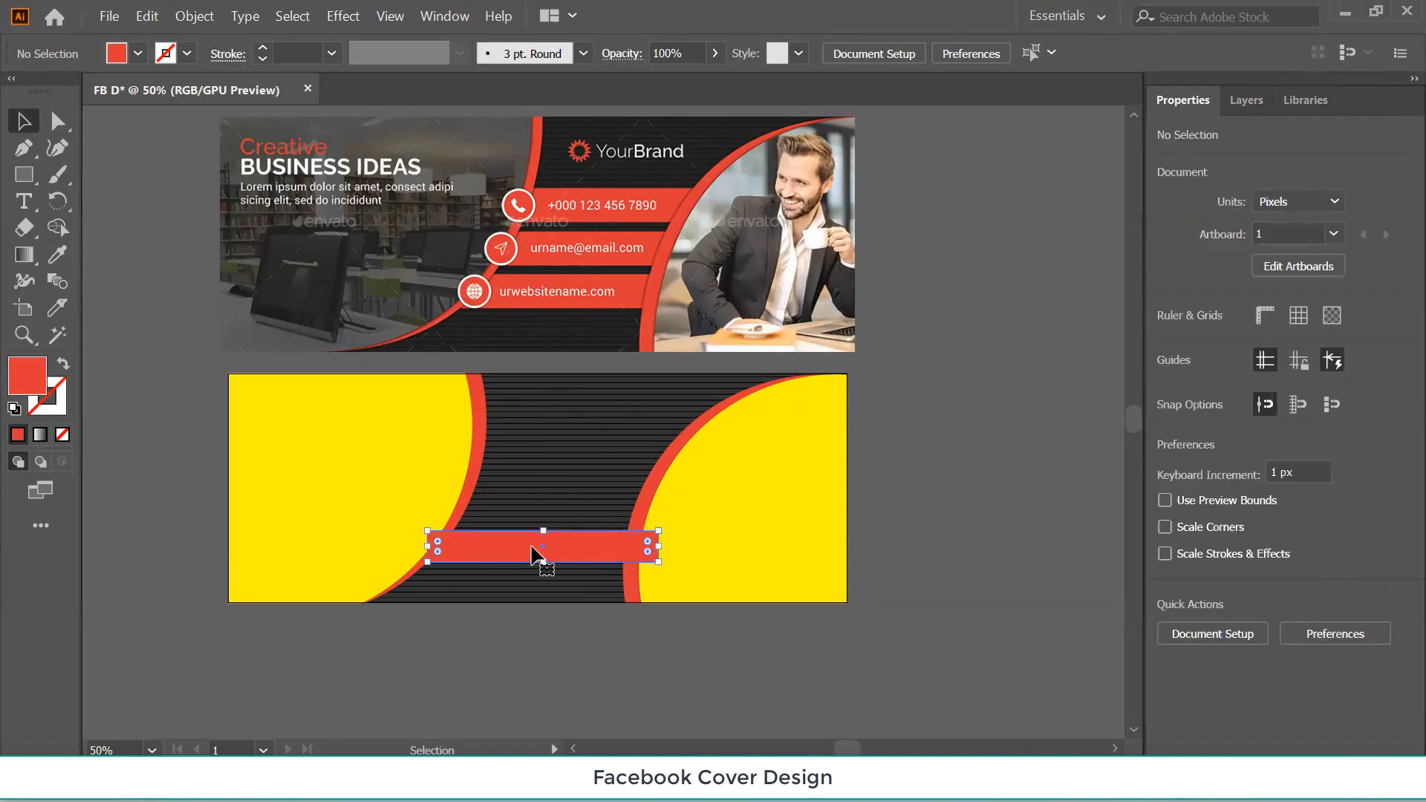
key(ctrl+[)
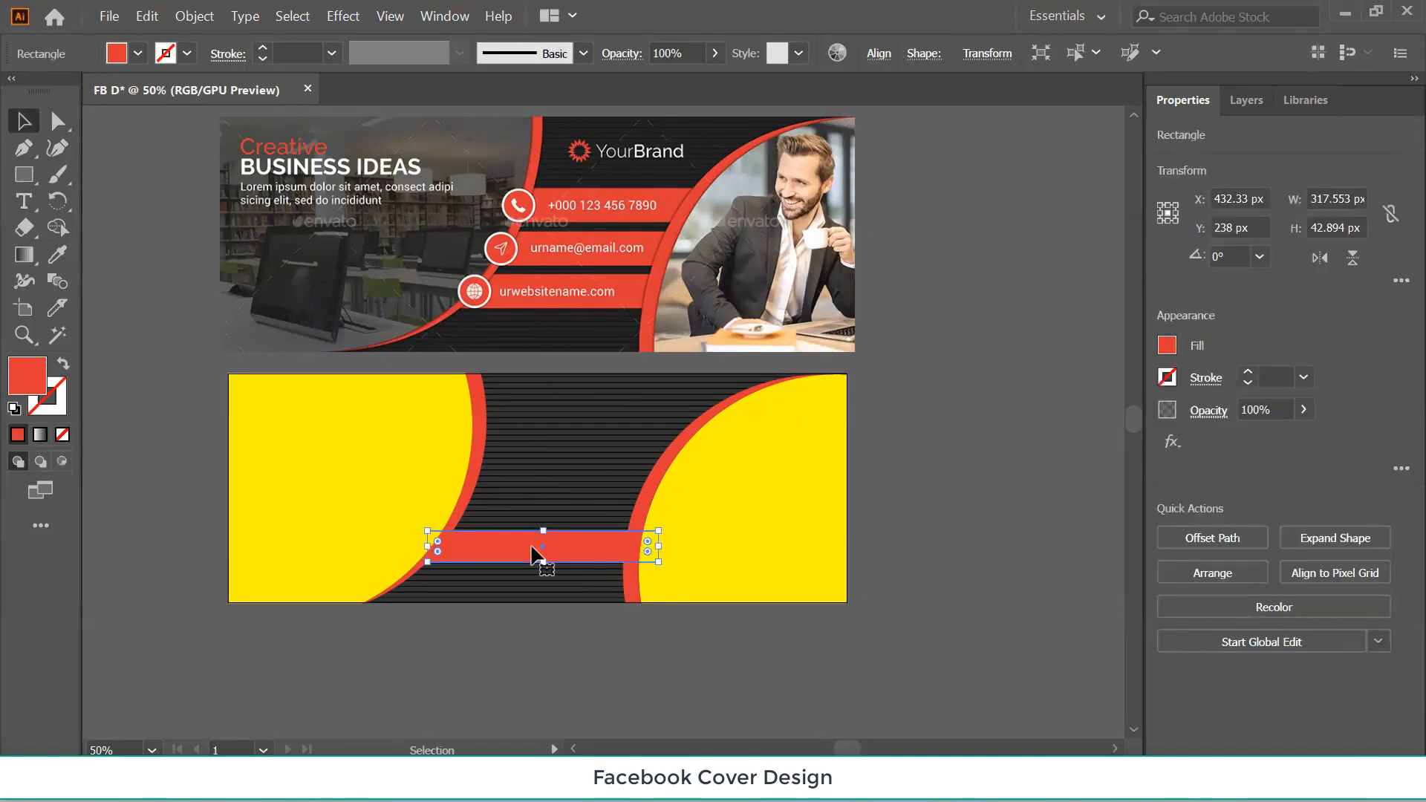
Duplicate the red bar upward twice to stack three bars across the striped centre.
click(119, 446)
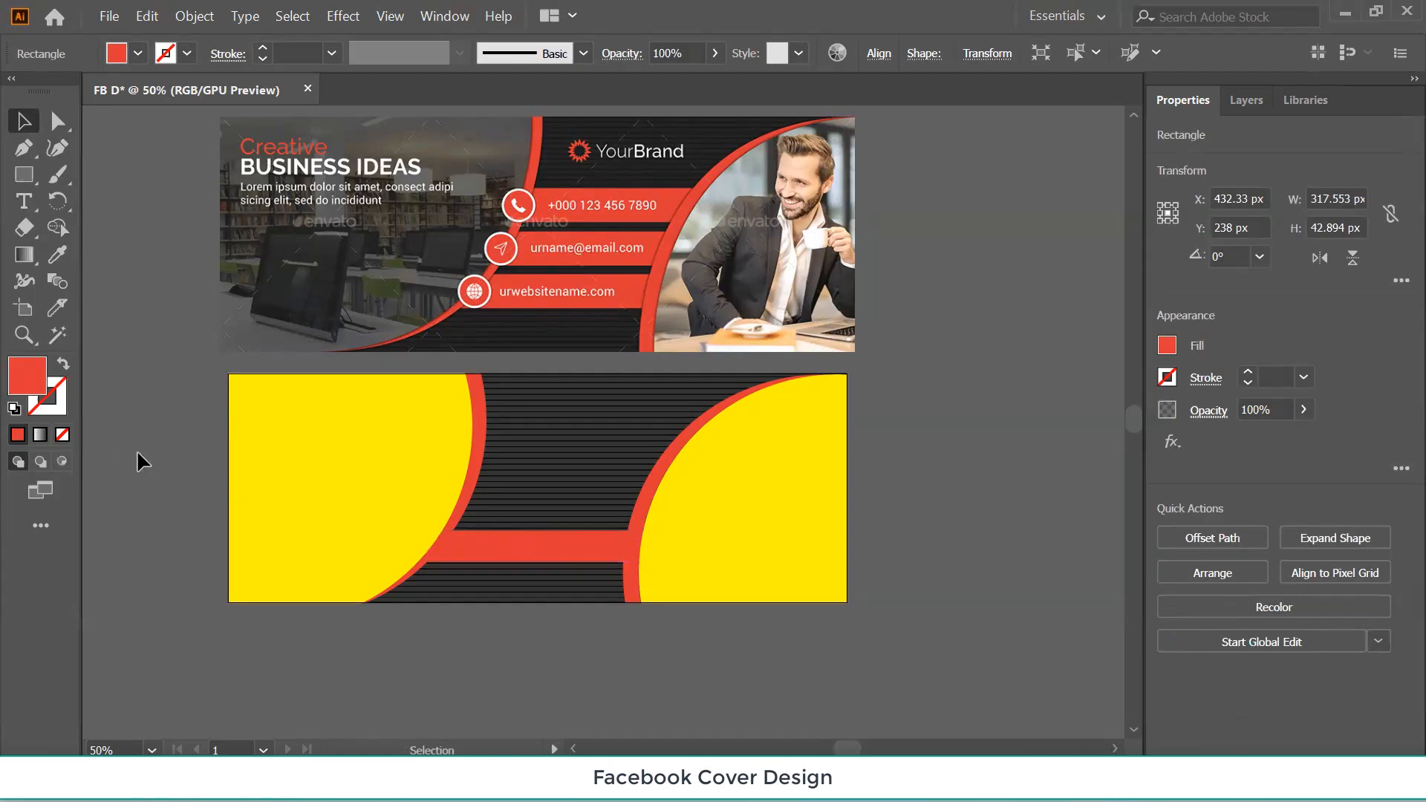
click(566, 551)
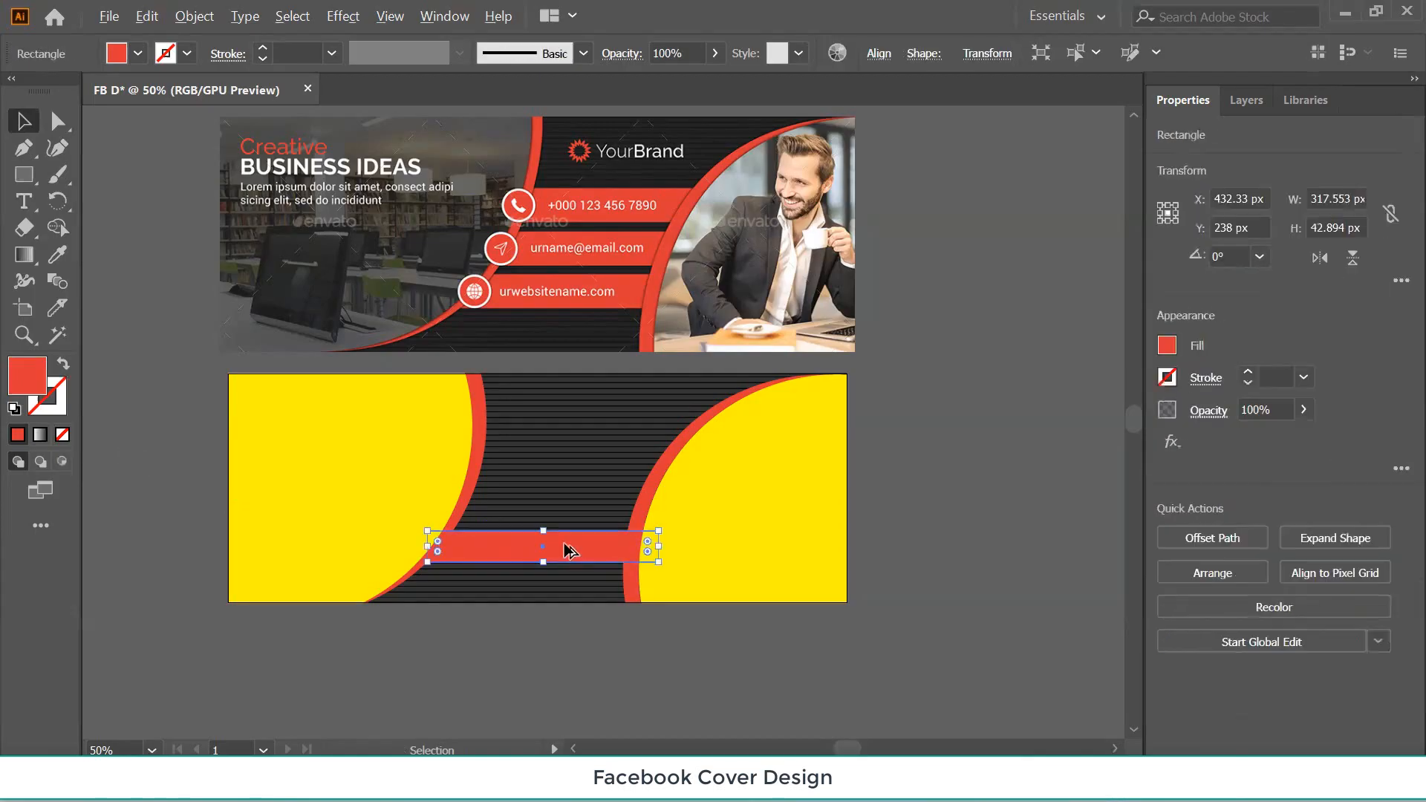
drag(566, 551, 572, 507)
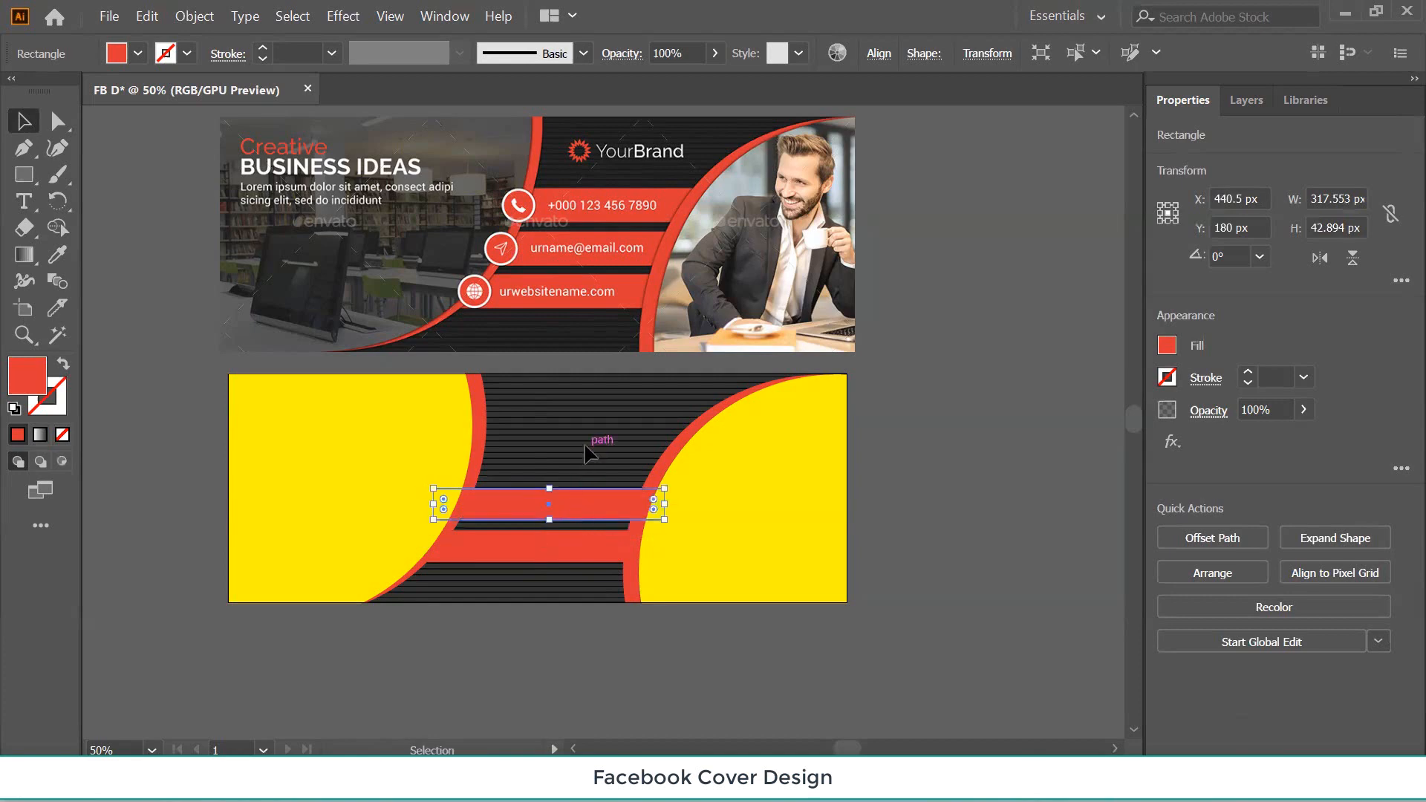
key(ctrl+d)
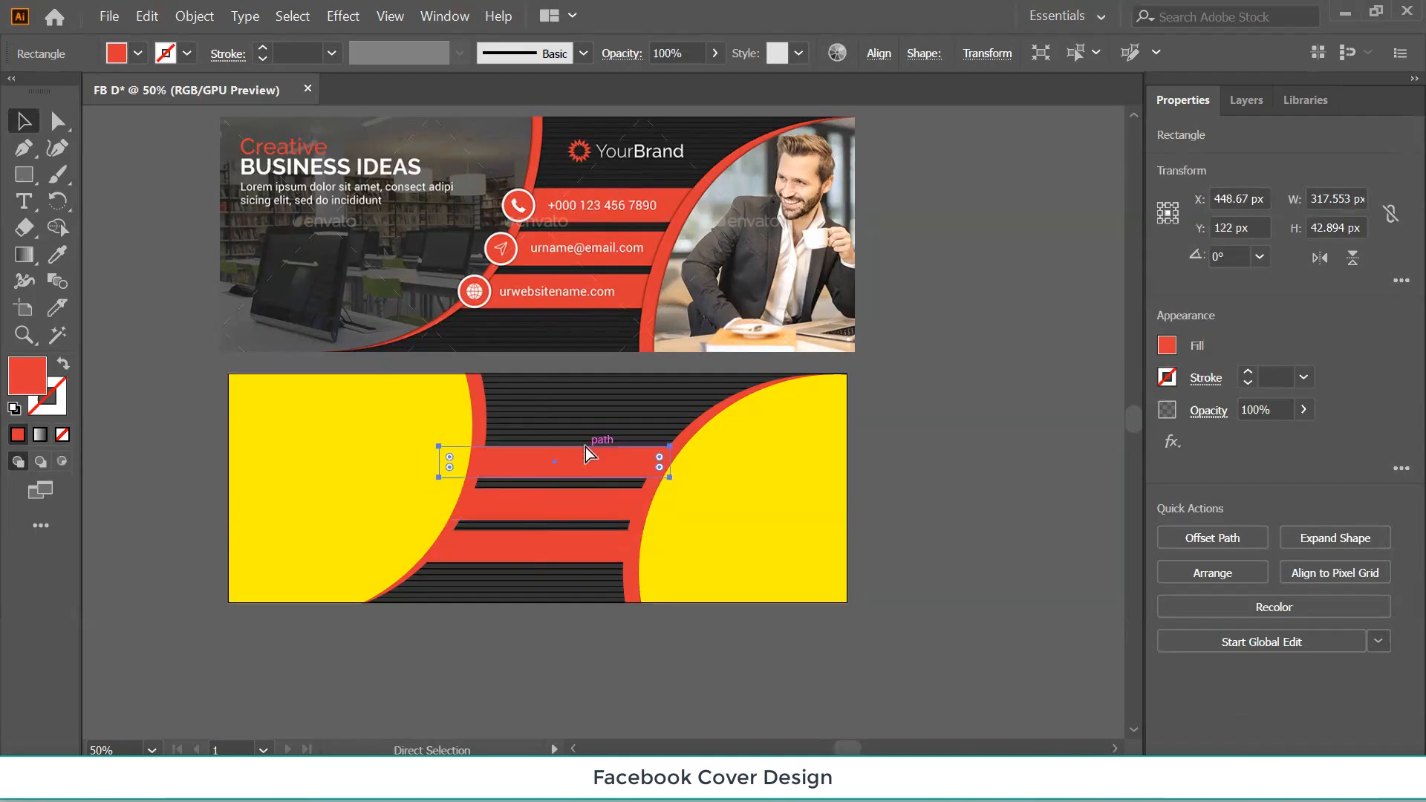
click(164, 373)
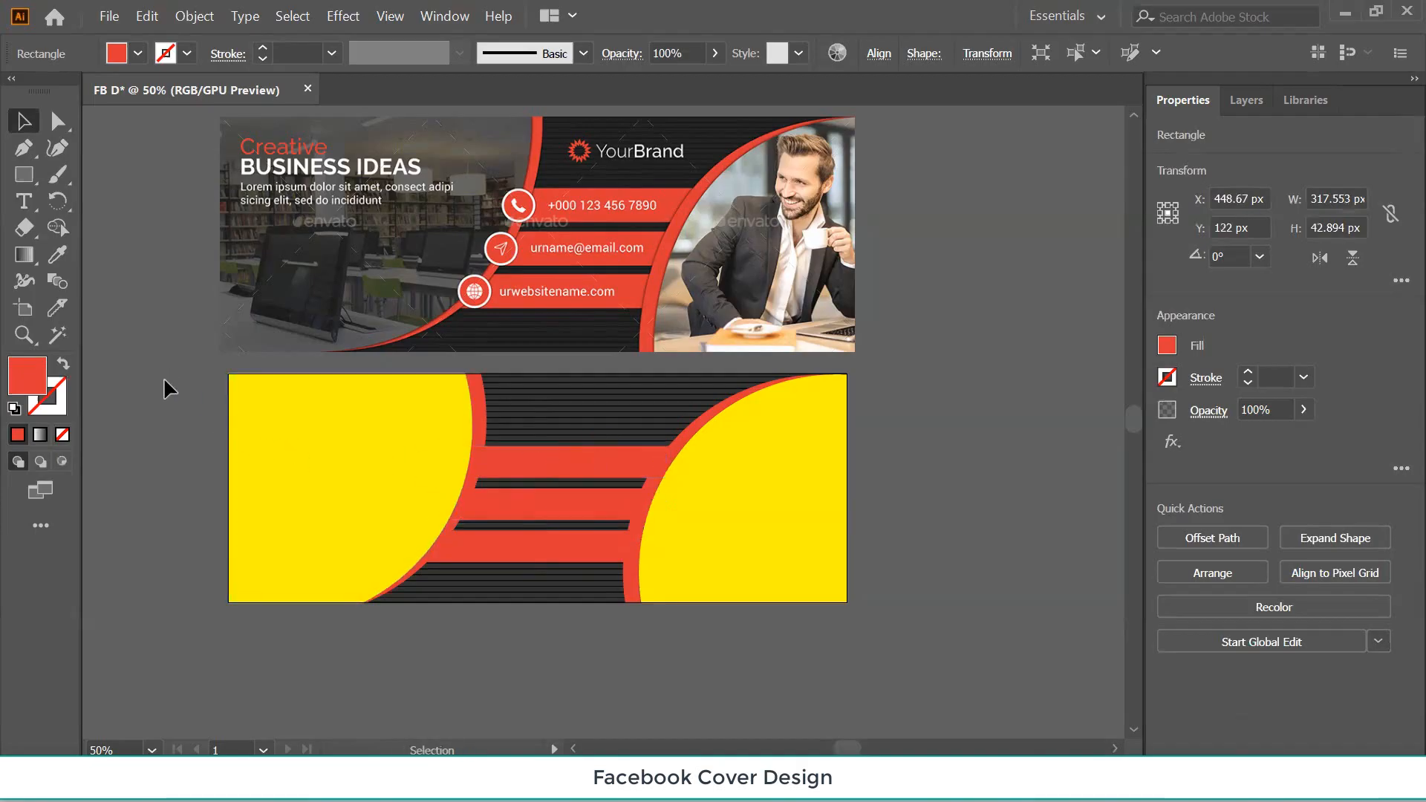
scroll(546, 594, up, 2)
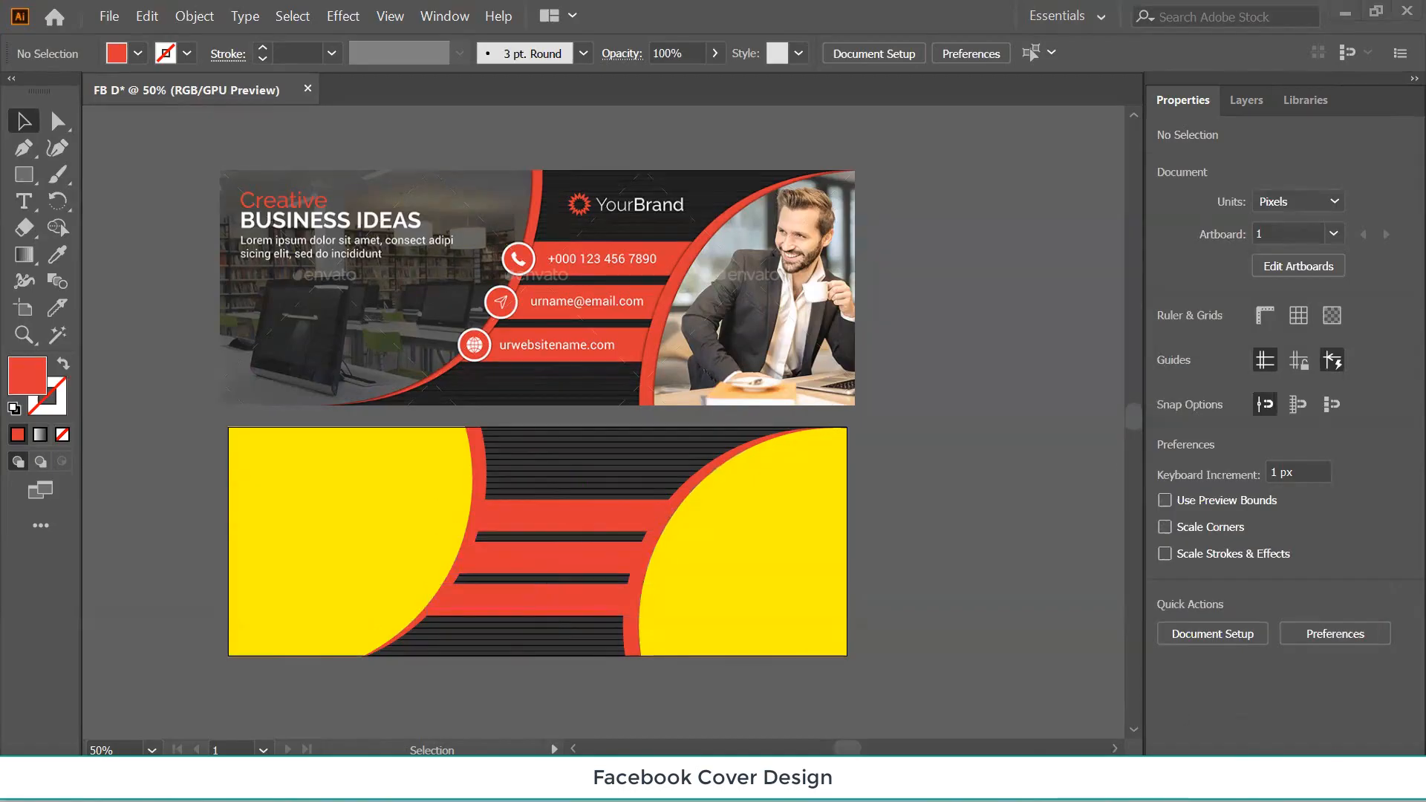
Mute the system volume in Windows Quick Settings and return to the Illustrator design.
click(1263, 780)
click(1190, 670)
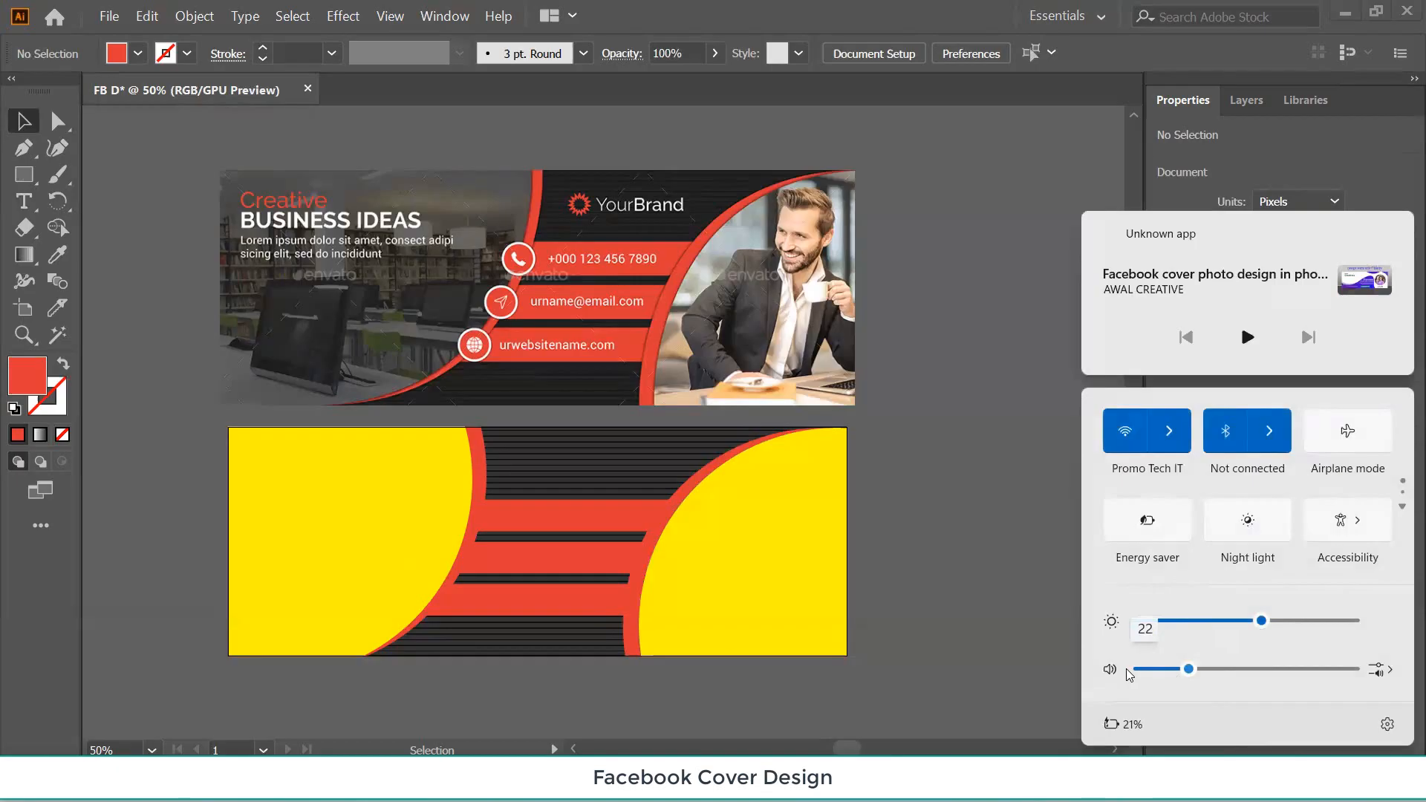
drag(1129, 673, 1126, 673)
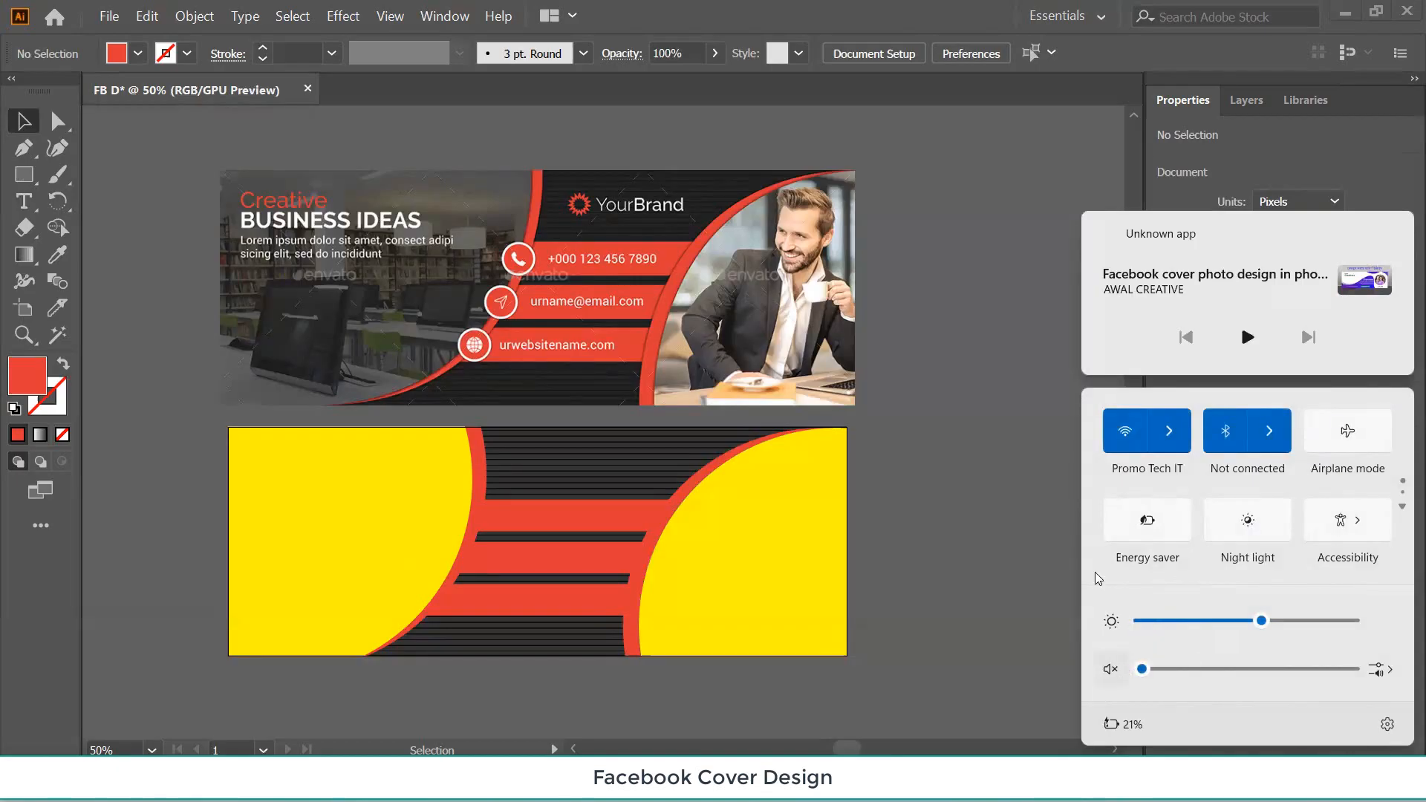
click(982, 487)
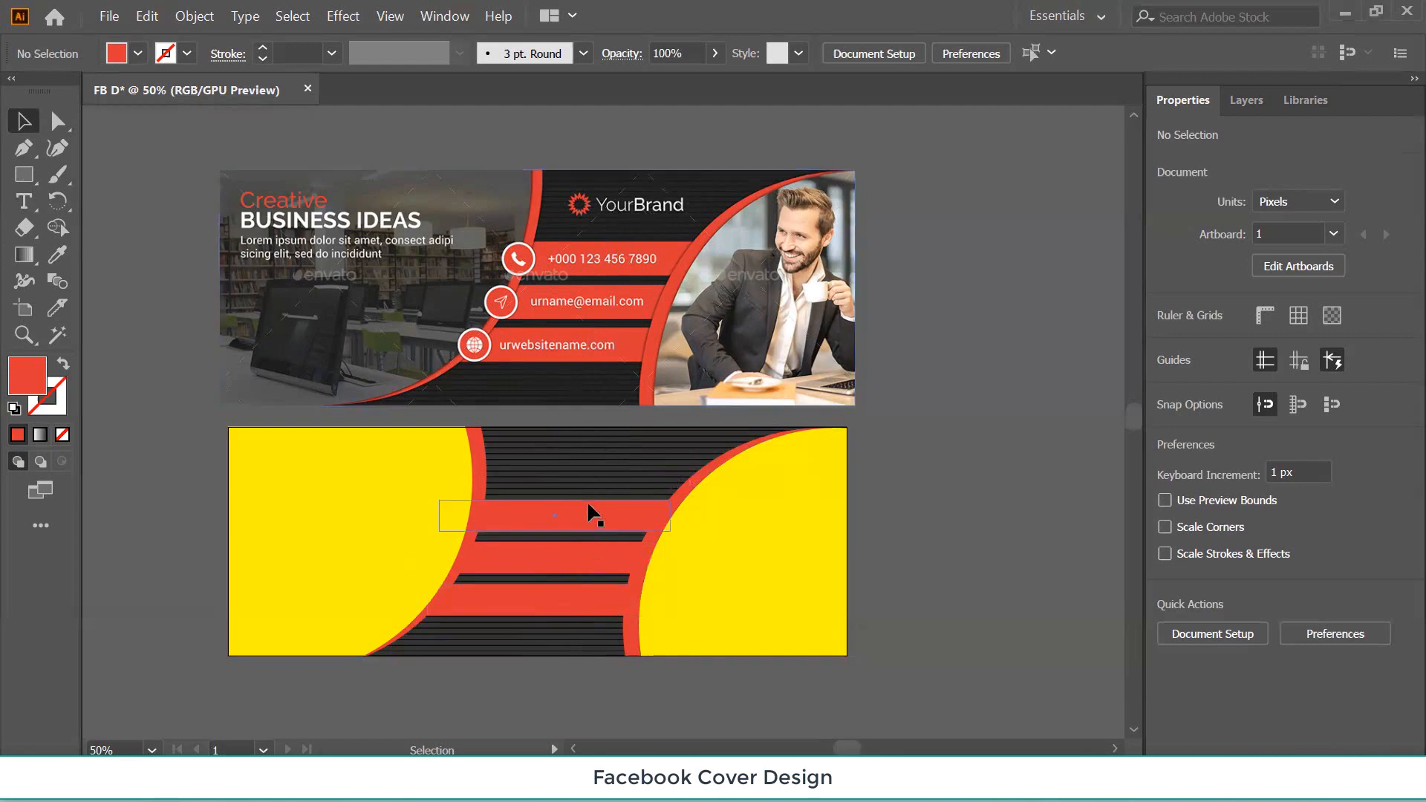
drag(583, 471, 553, 658)
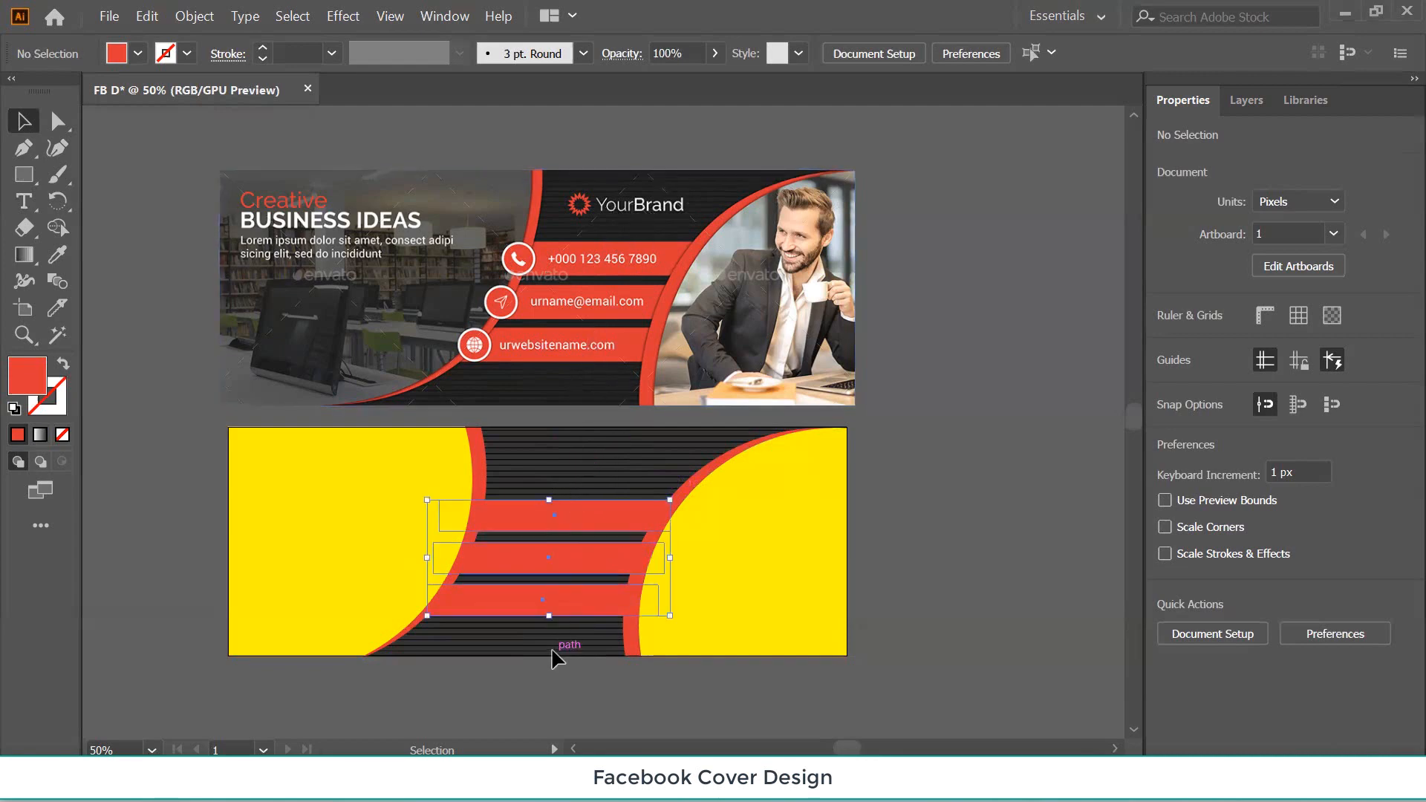
key(Up)
key(Up)
key(Up)
key(Up)
key(Up)
key(Up)
key(Up)
key(Up)
key(Up)
key(Up)
key(Up)
key(Up)
key(Up)
key(Up)
key(Up)
key(Up)
key(Up)
key(Up)
key(Up)
key(Up)
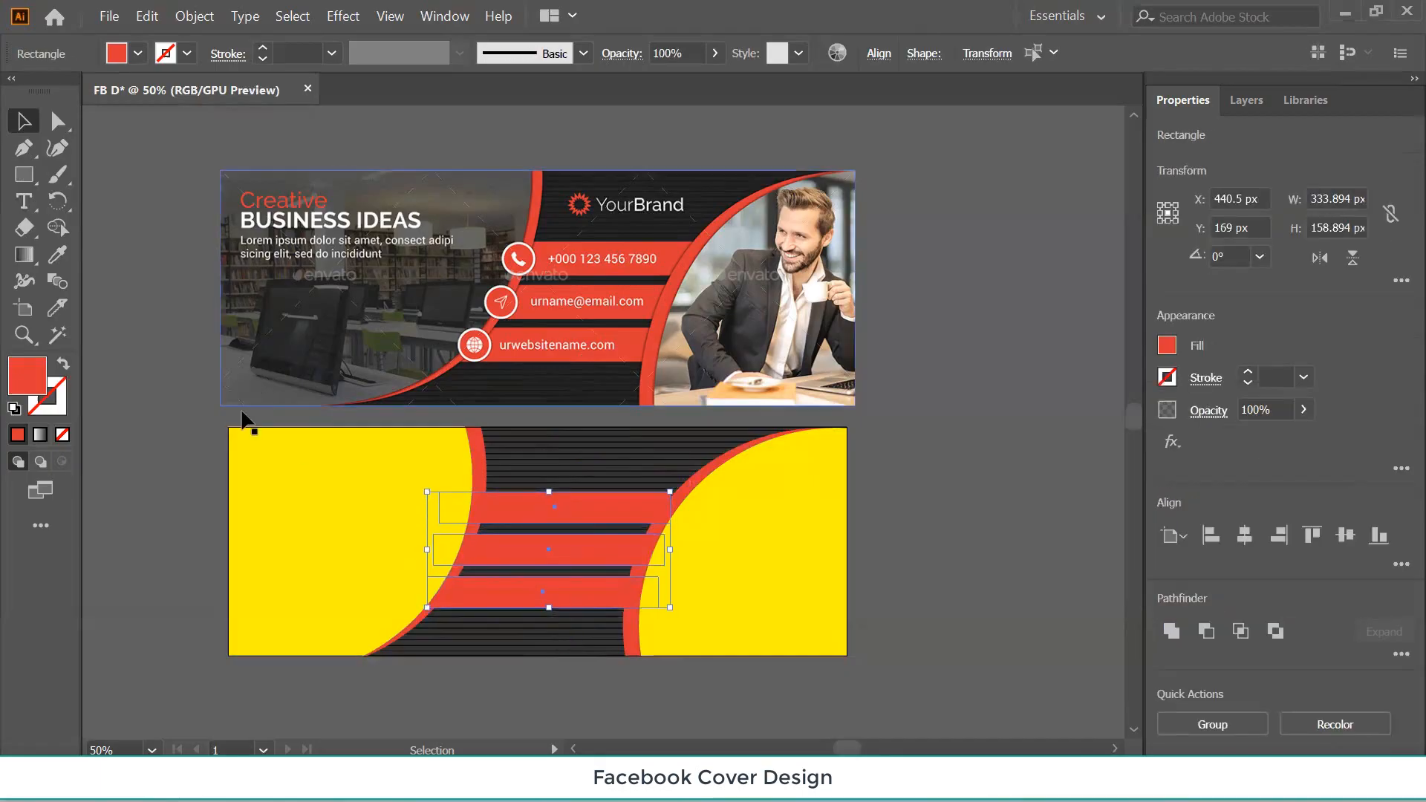
click(163, 461)
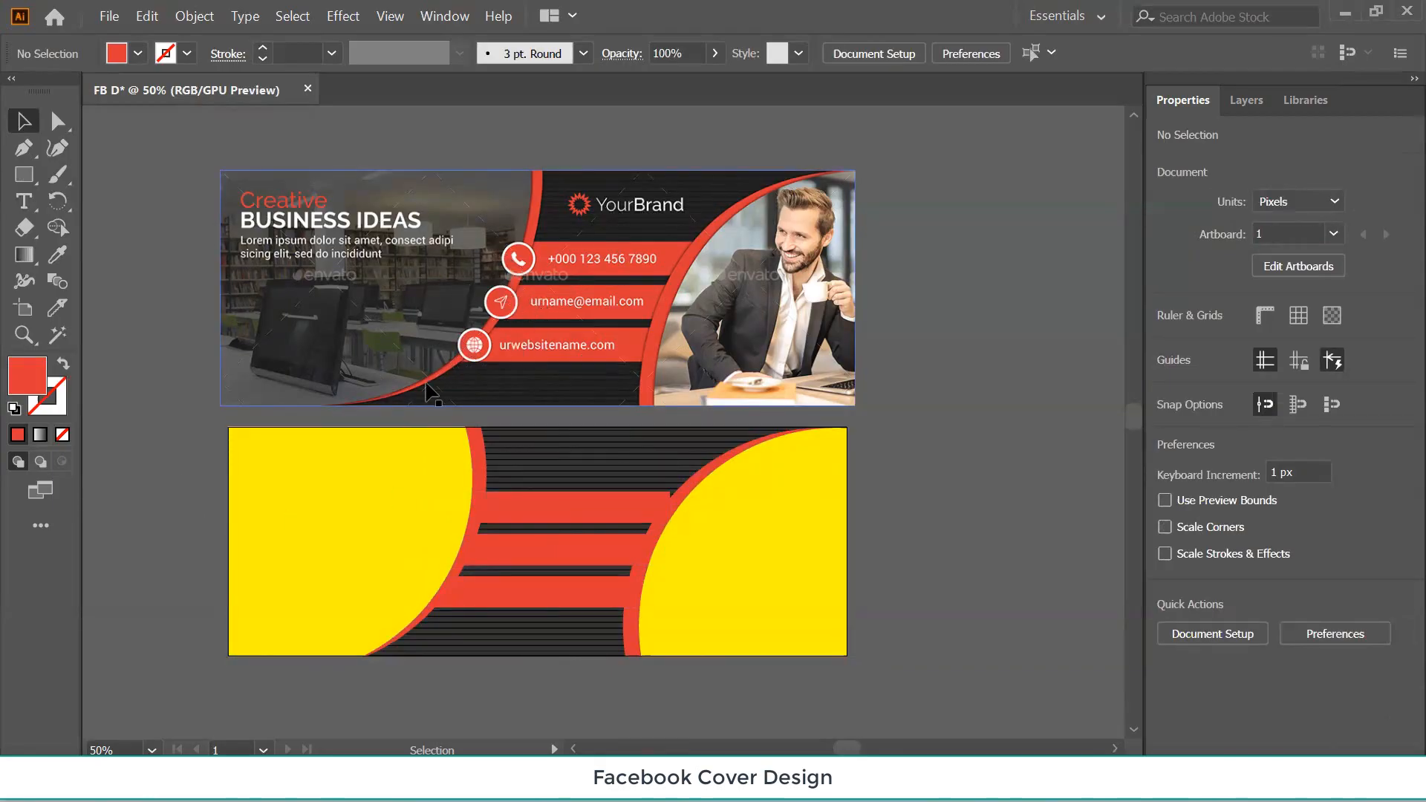
click(25, 178)
drag(27, 172, 121, 213)
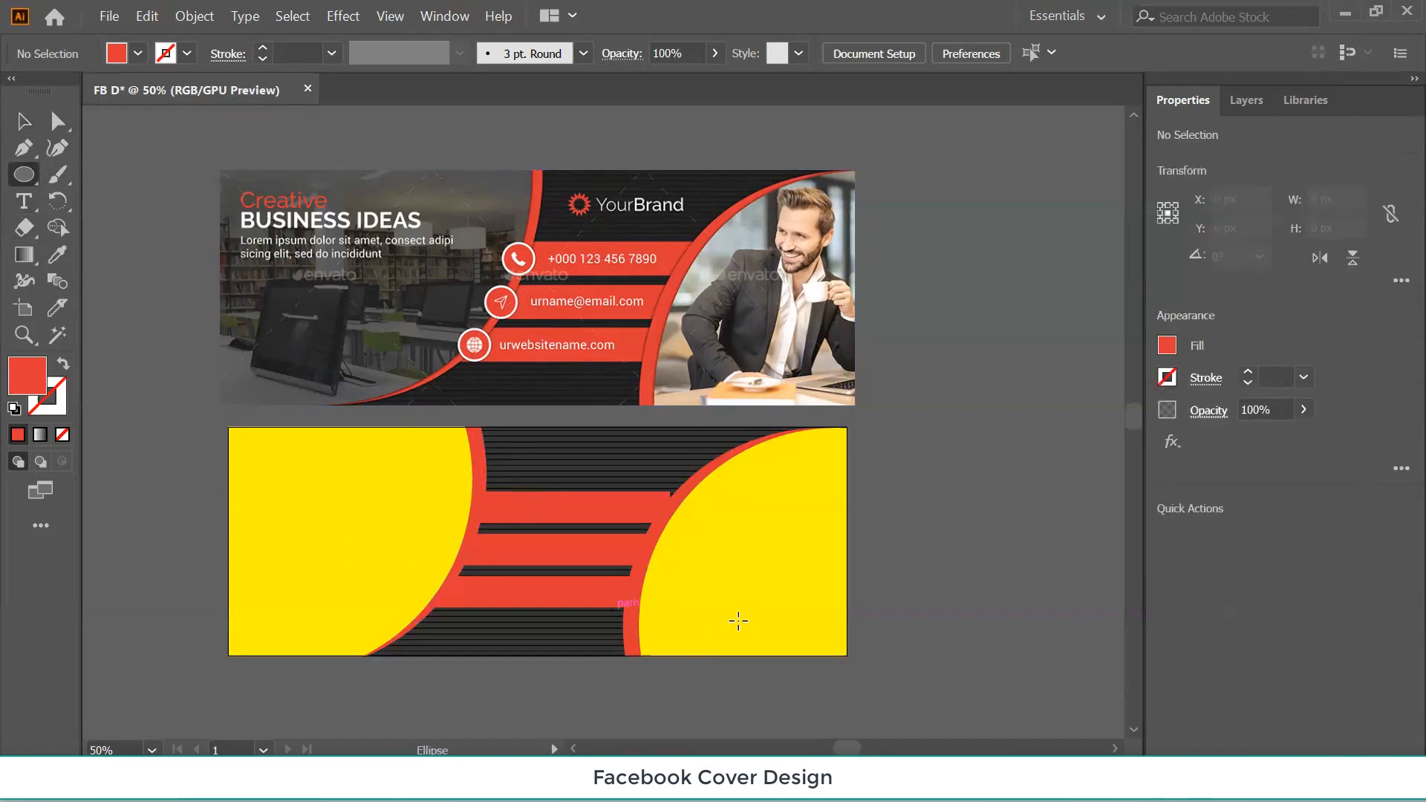
key(v)
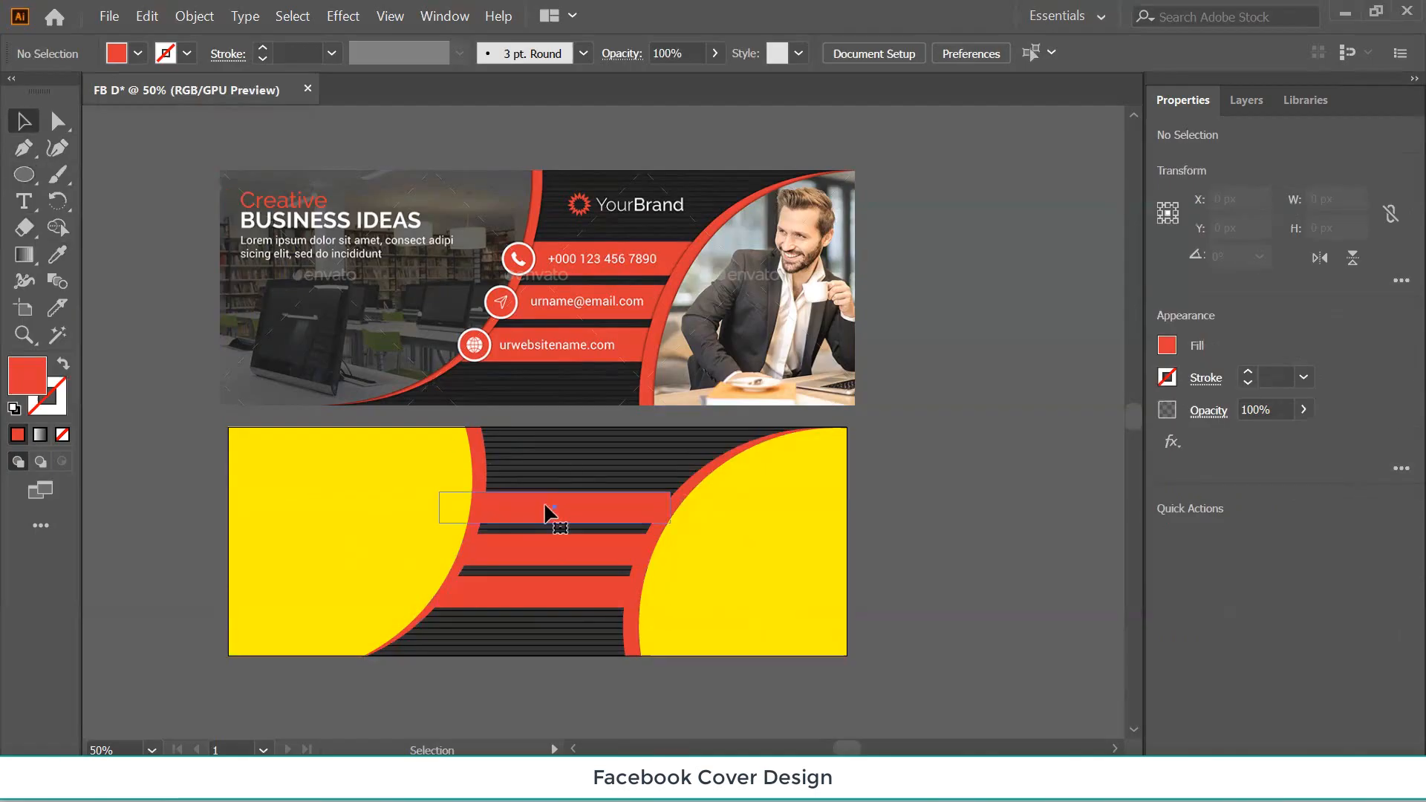
click(548, 512)
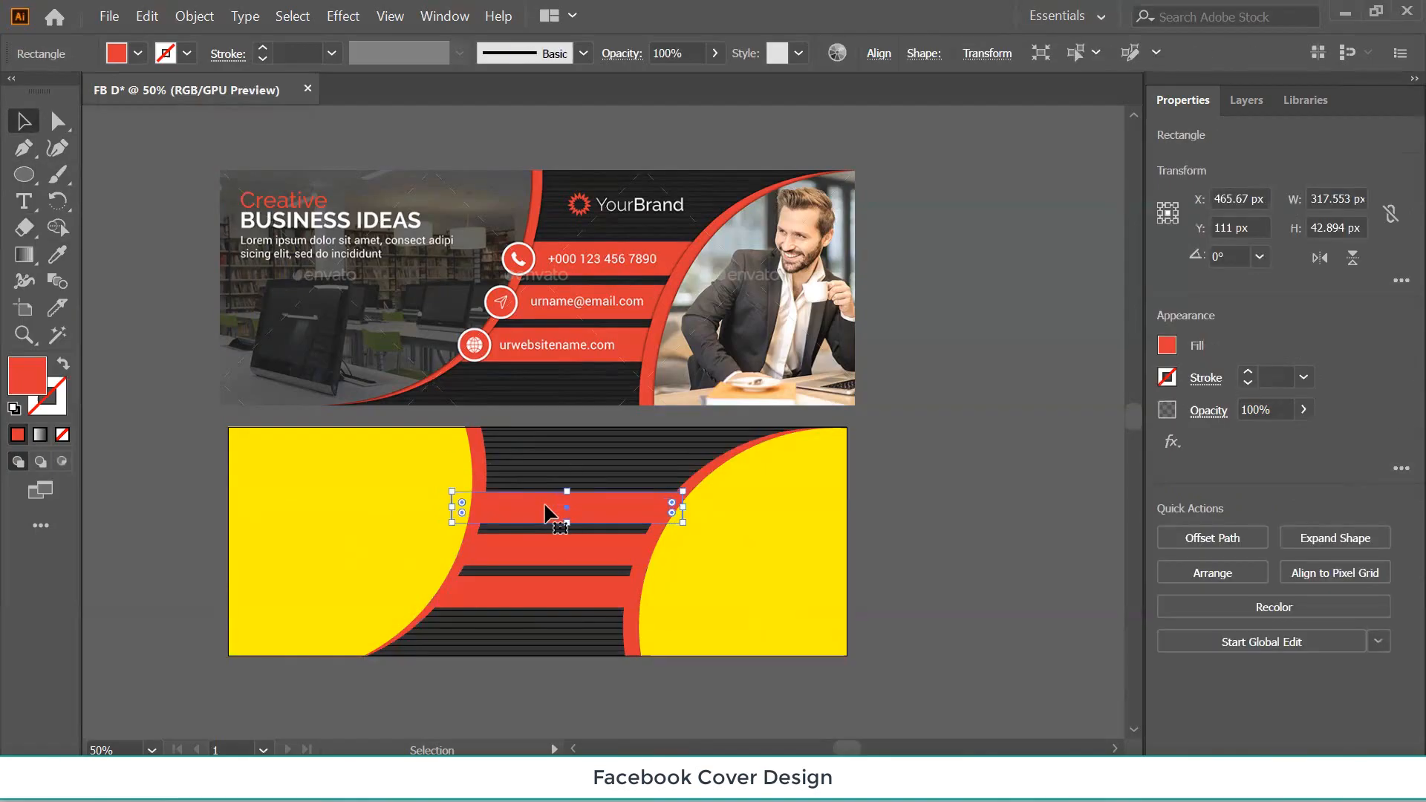
click(172, 336)
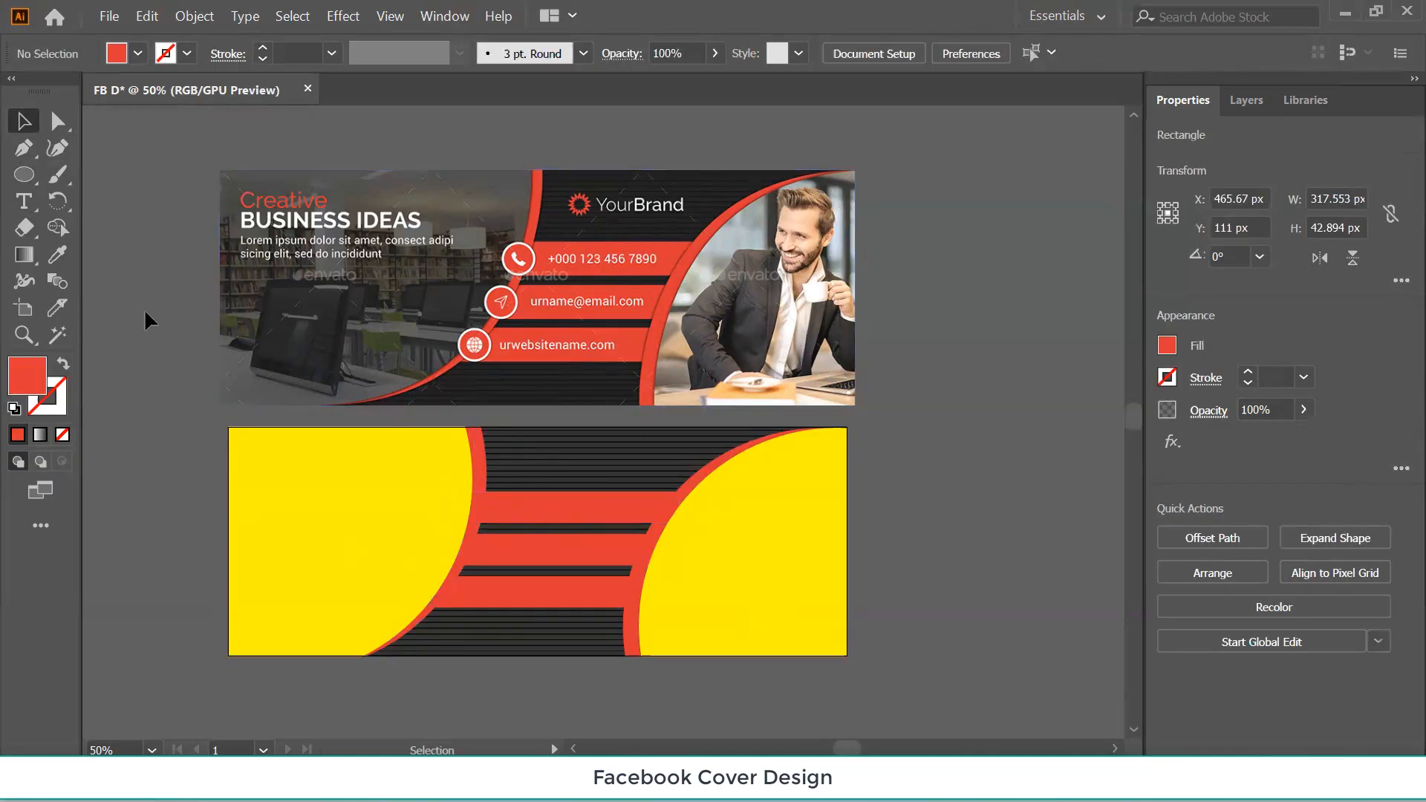
click(22, 174)
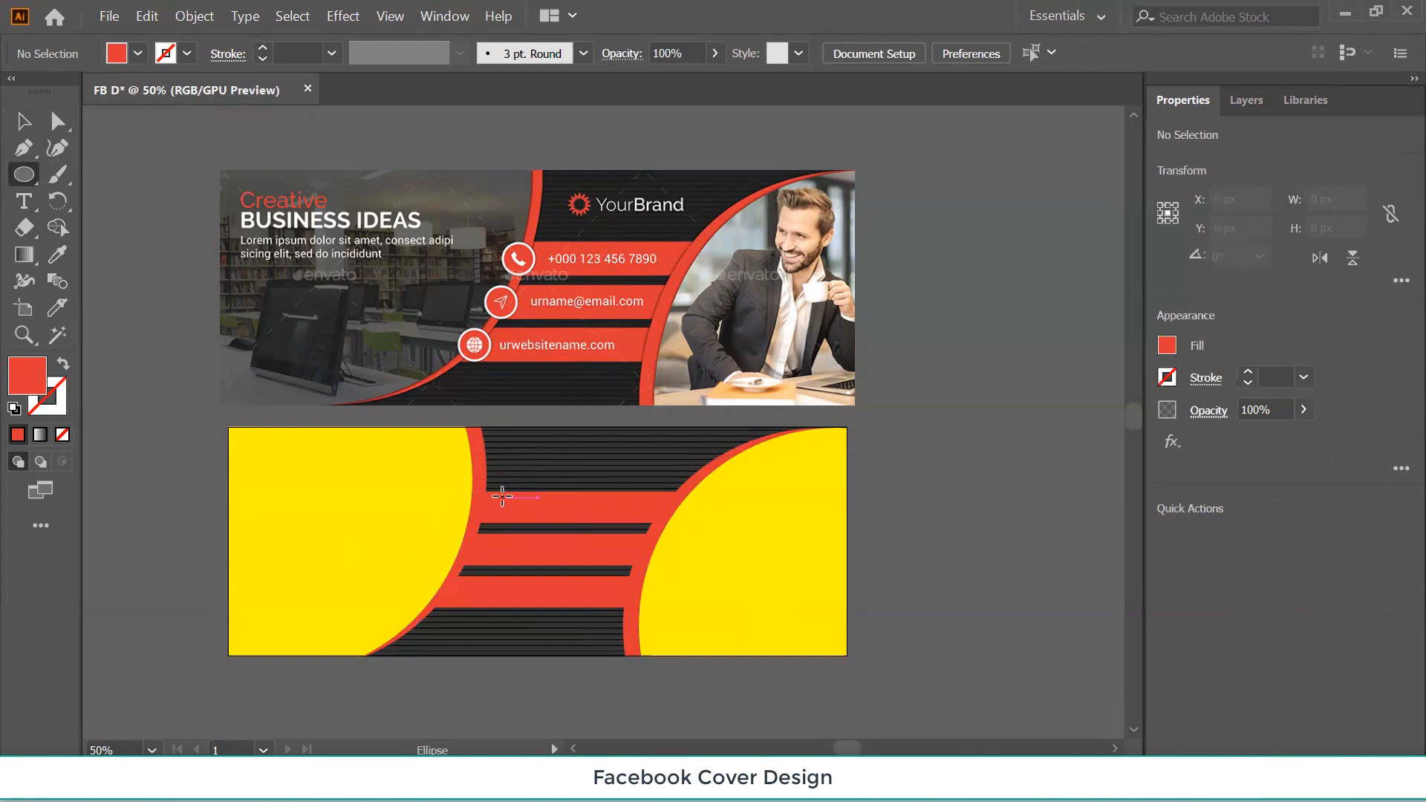
Draw a circle near the top bar's left end and give it a white 3 pt stroke.
drag(502, 497, 521, 512)
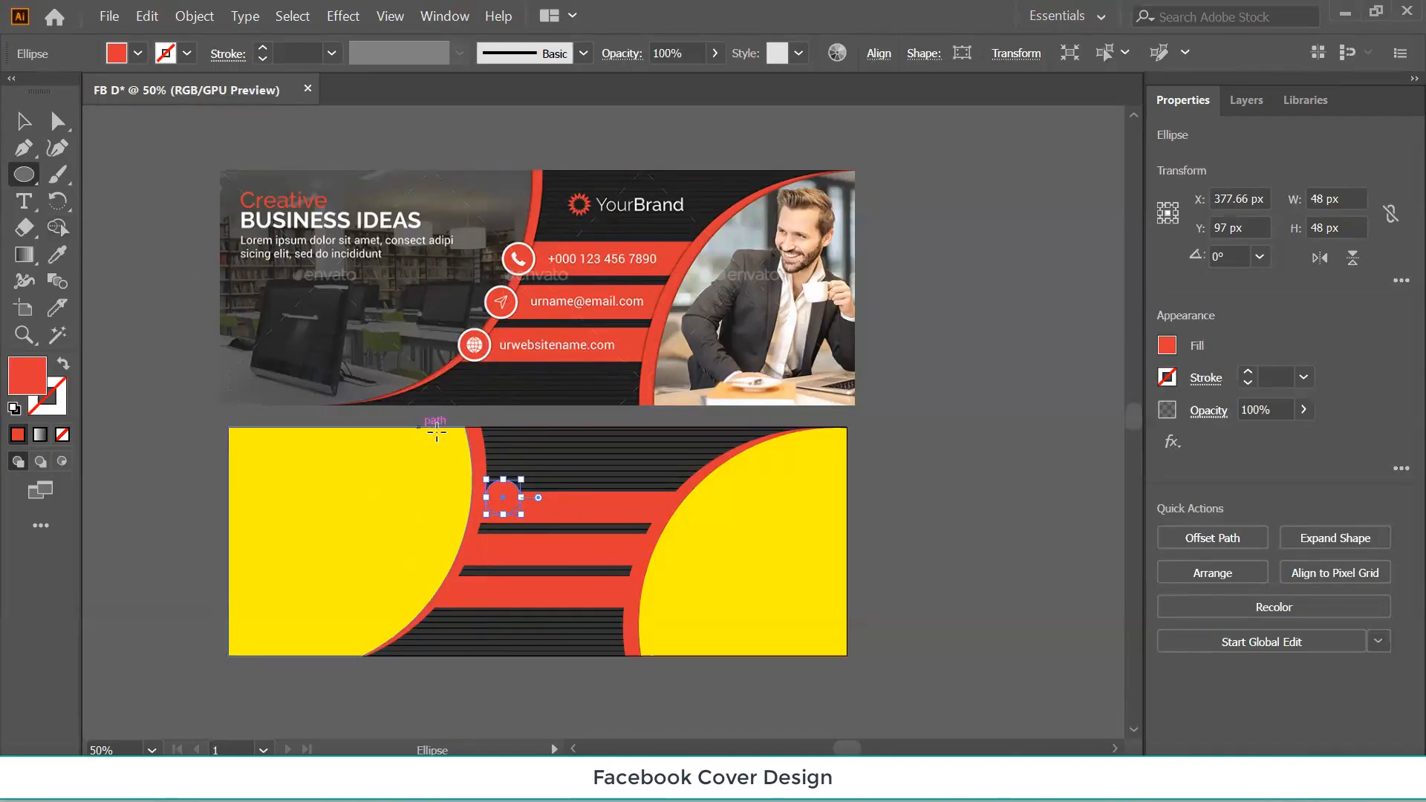
click(186, 53)
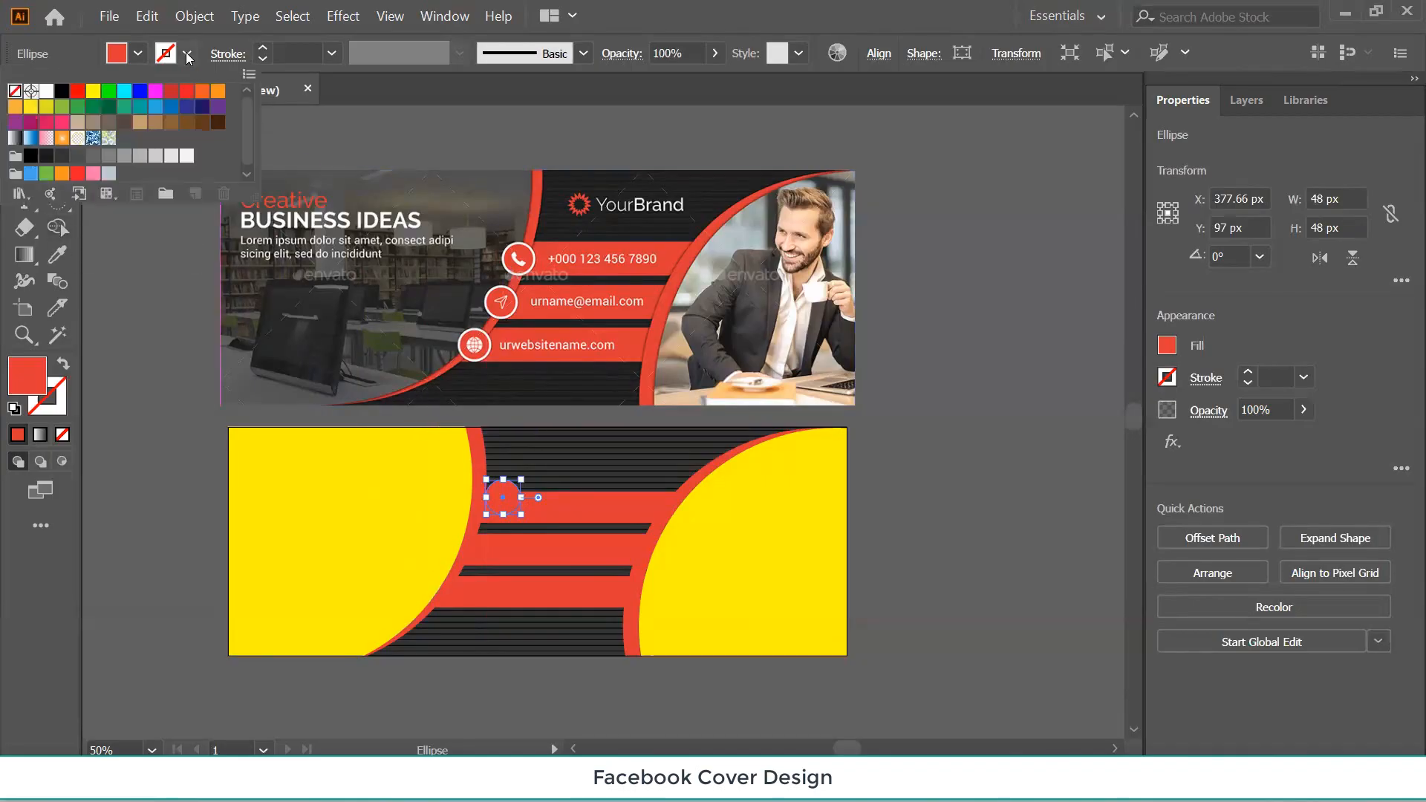
click(47, 91)
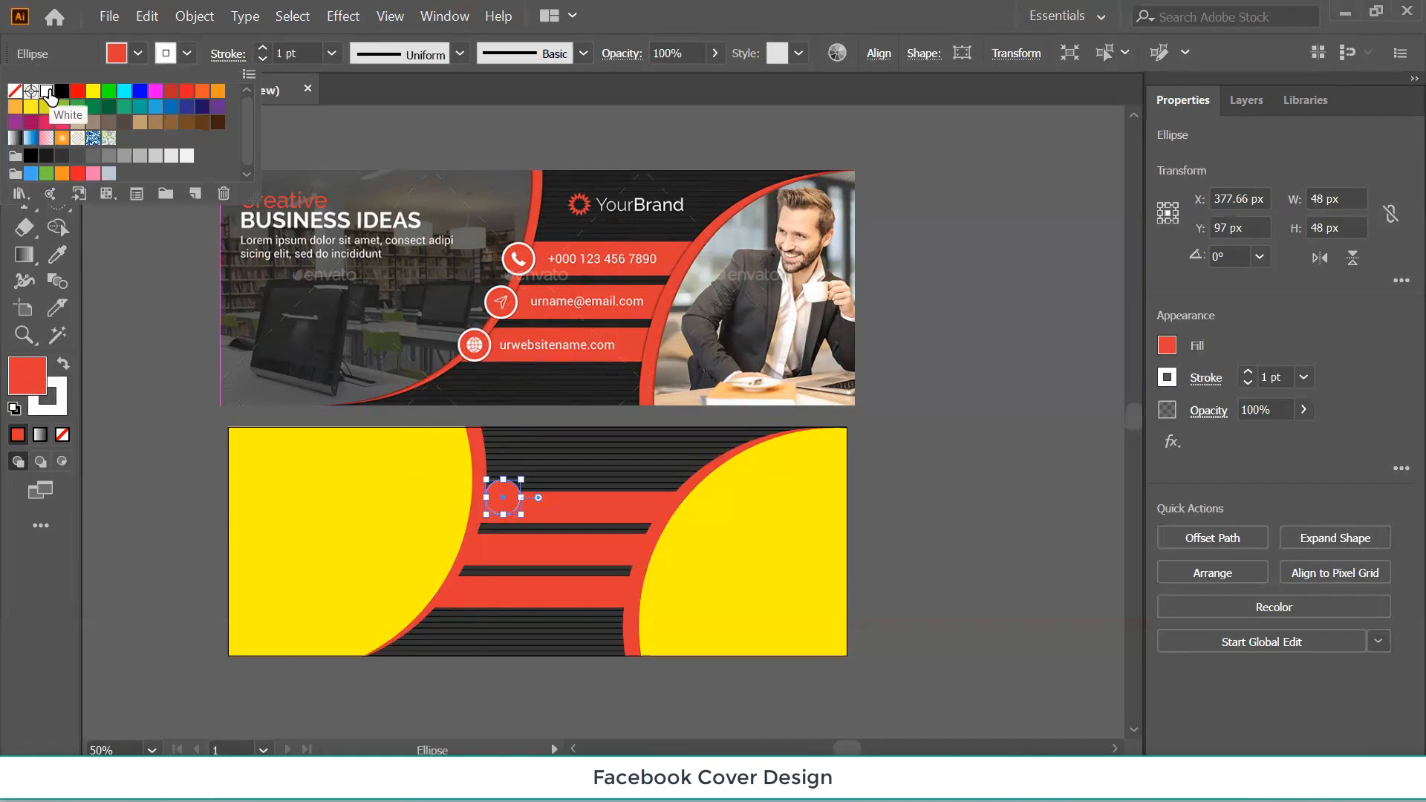
click(311, 129)
click(262, 49)
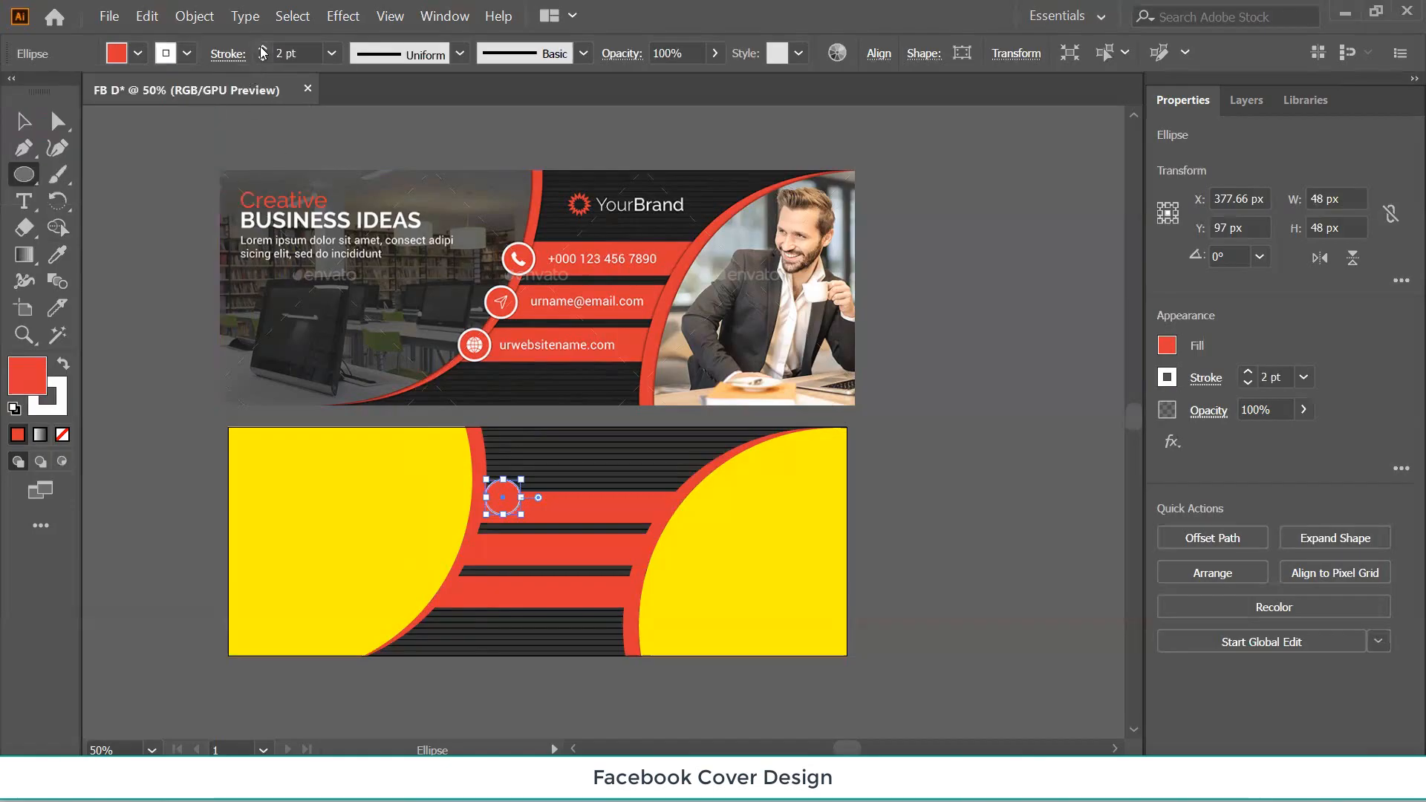
click(262, 49)
Move the circle onto the top bar's left end and zoom in to 200%.
click(24, 120)
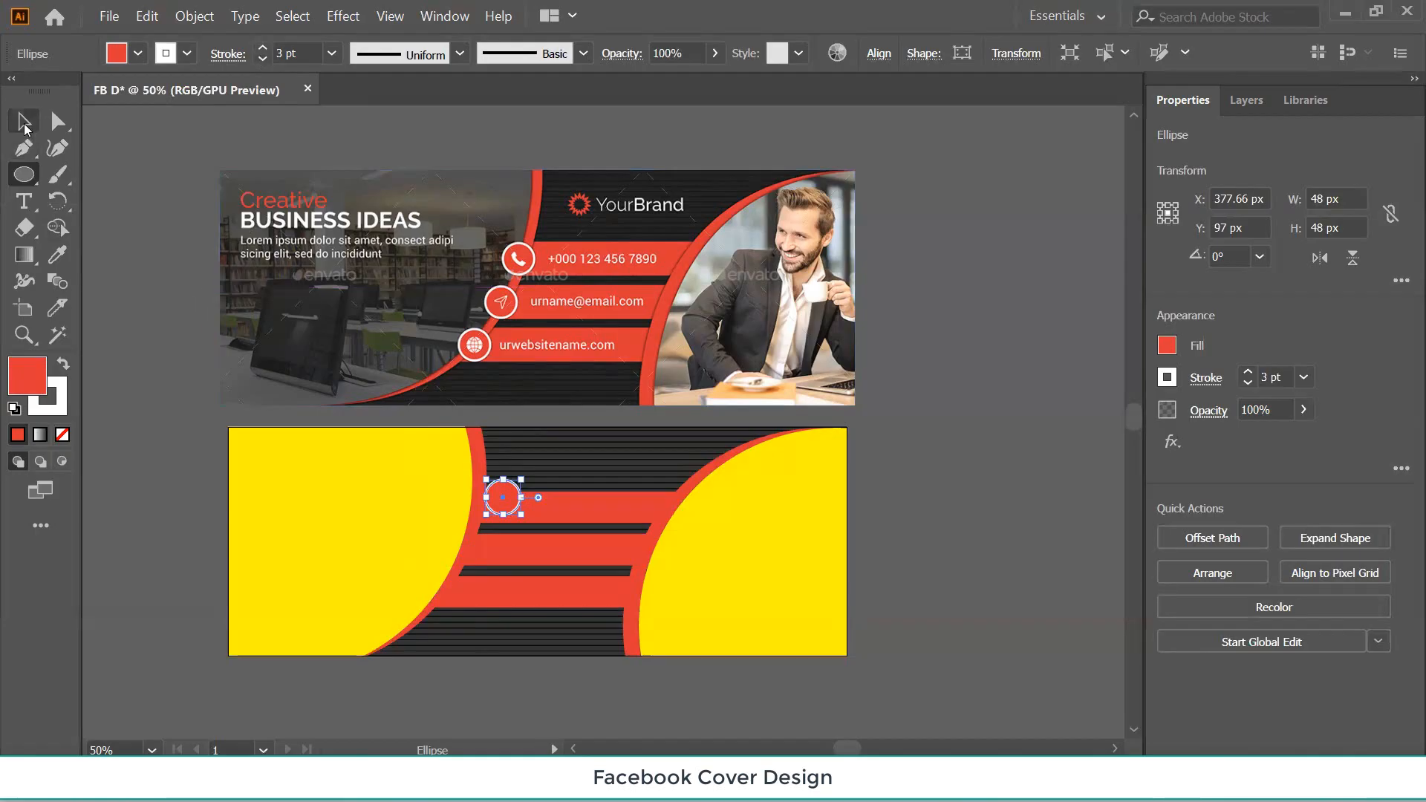
click(143, 316)
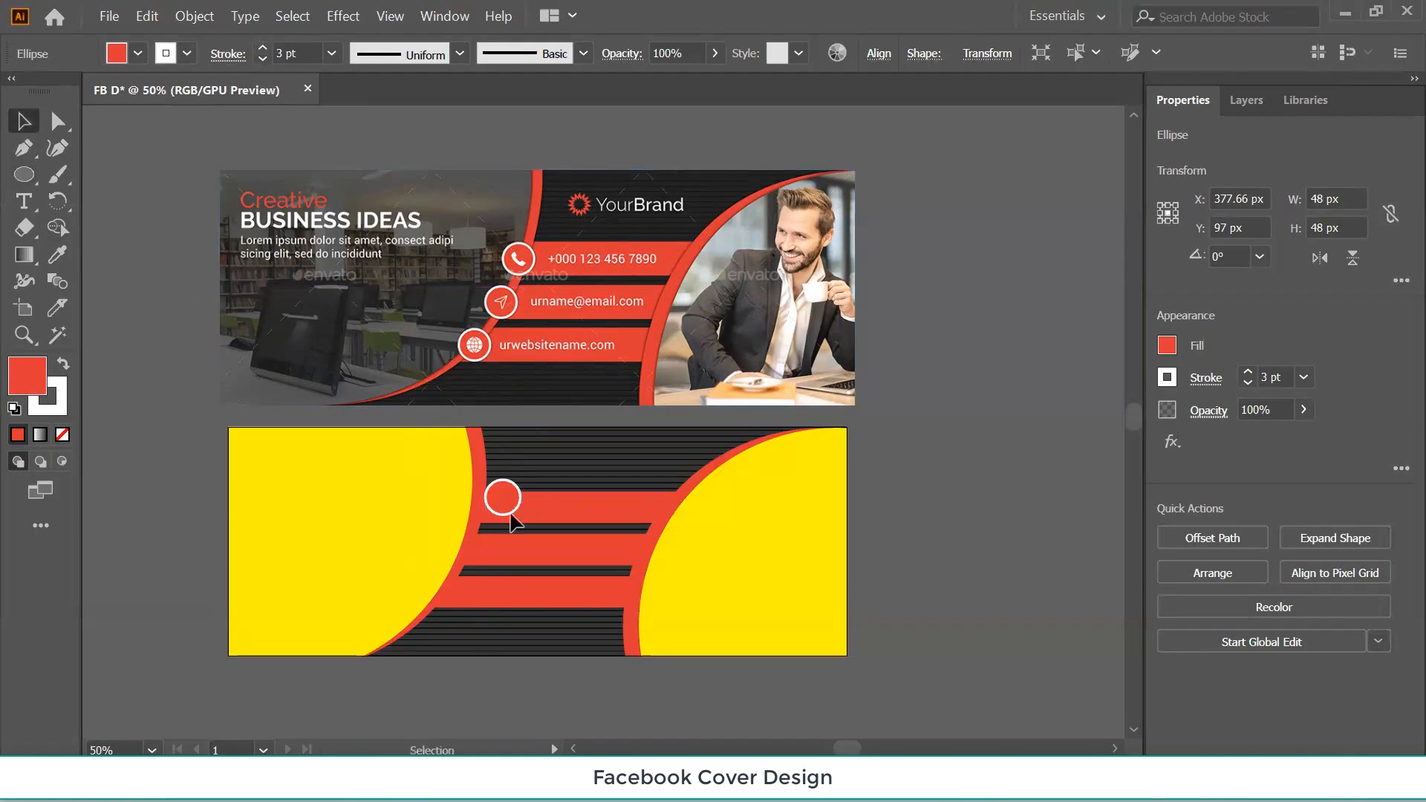
mouse_move(497, 514)
mouse_down()
mouse_move(475, 516)
mouse_move(499, 525)
mouse_up()
key(ctrl+=)
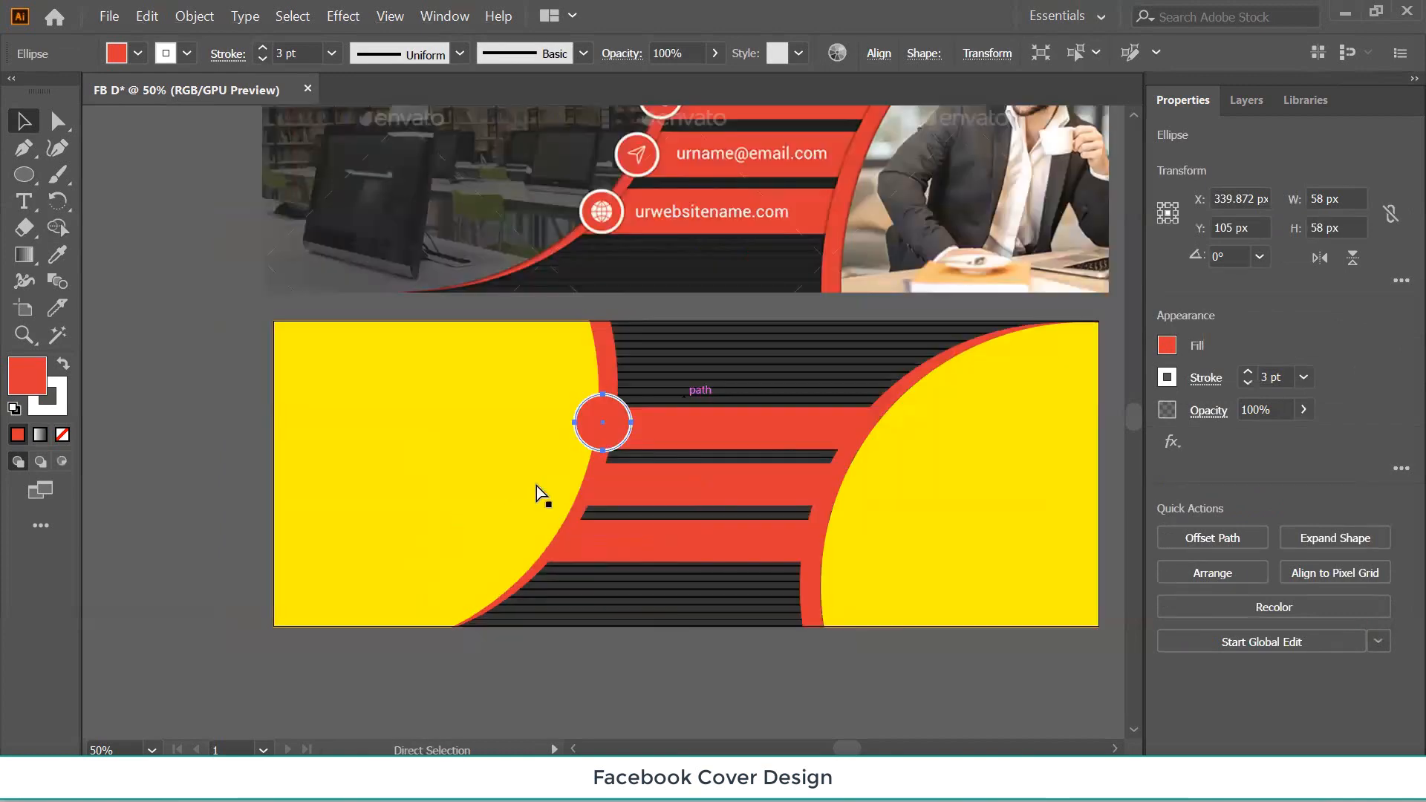
key(ctrl+=)
key(ctrl+=)
key(ctrl+=)
key(v)
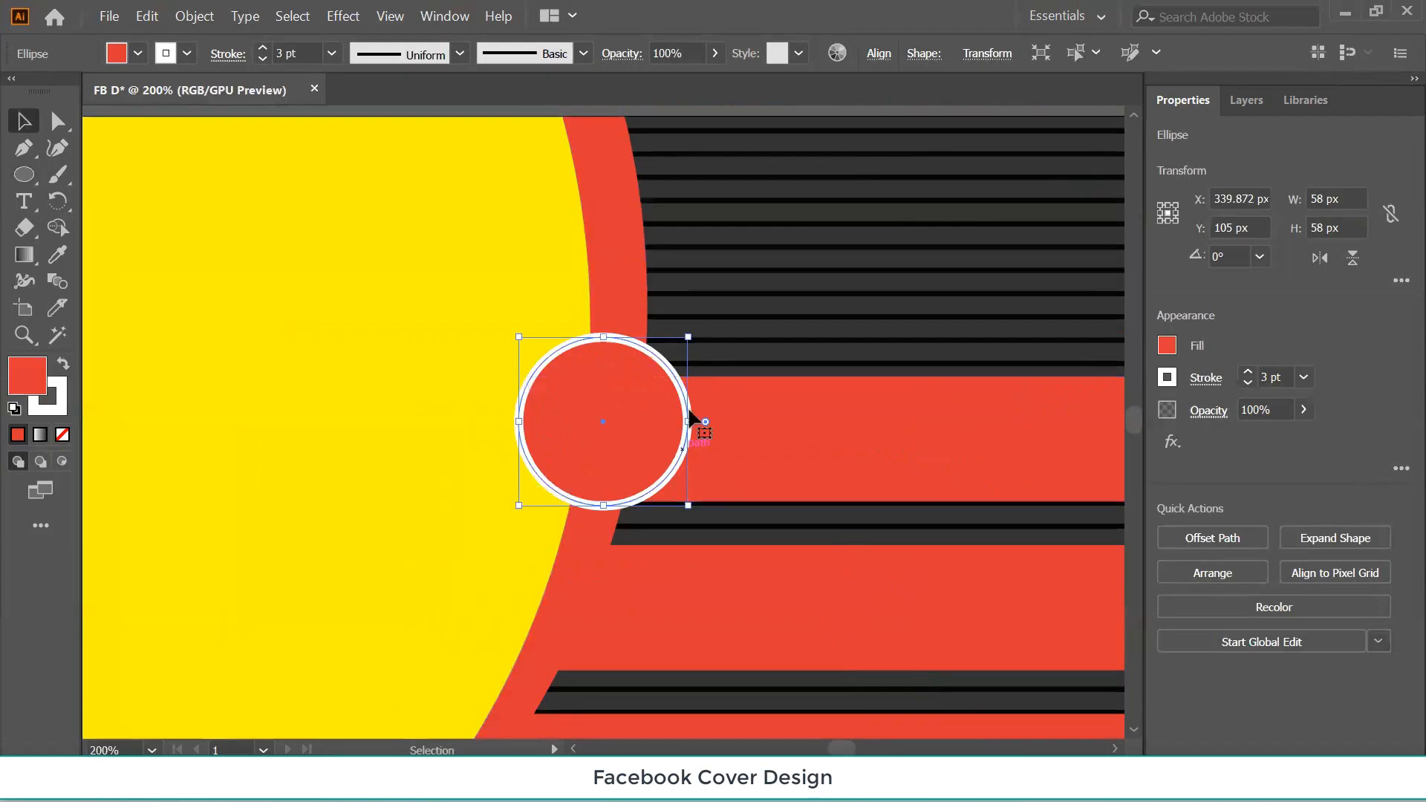
Shrink the circle to 48 px and vertically centre it on the top red bar as key object.
drag(689, 336, 681, 357)
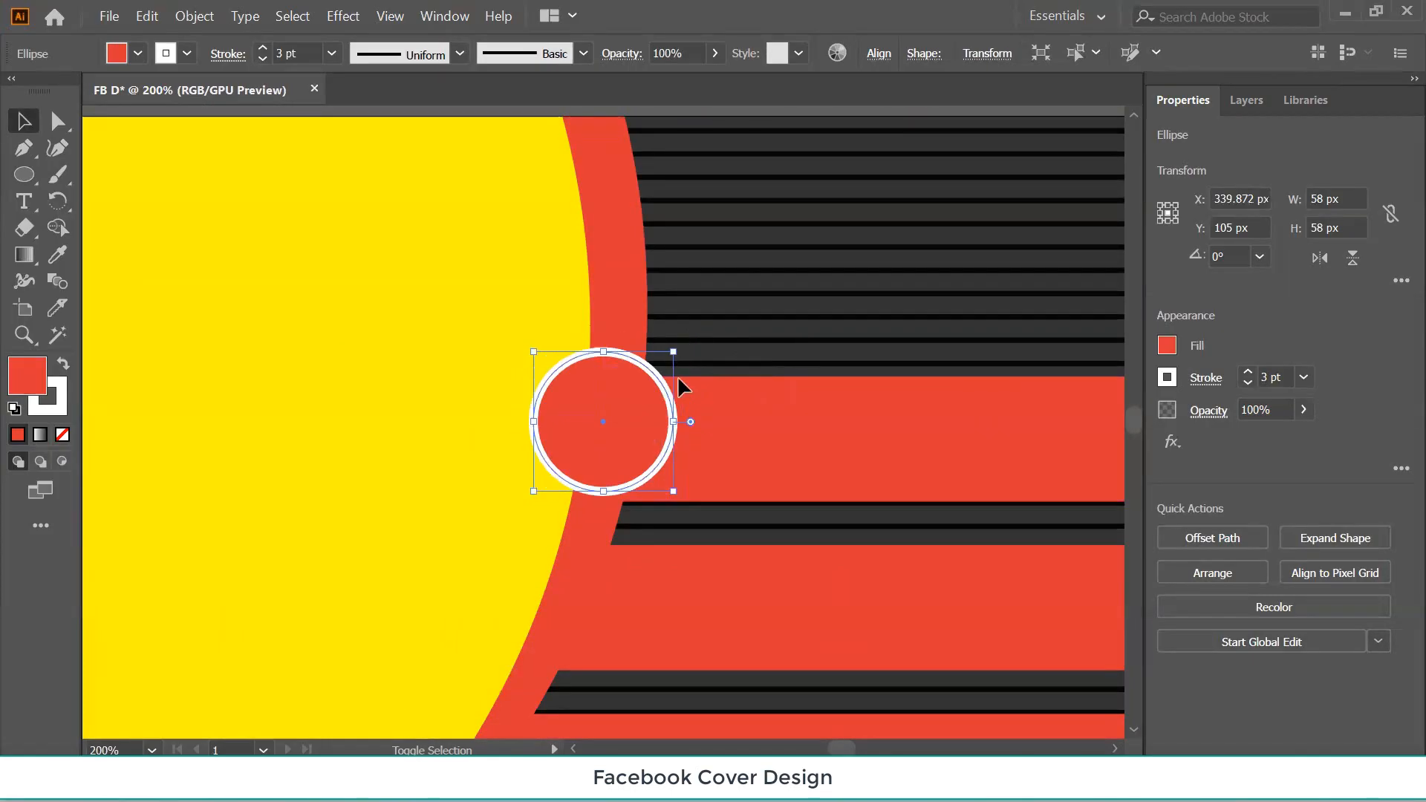
drag(598, 429, 597, 440)
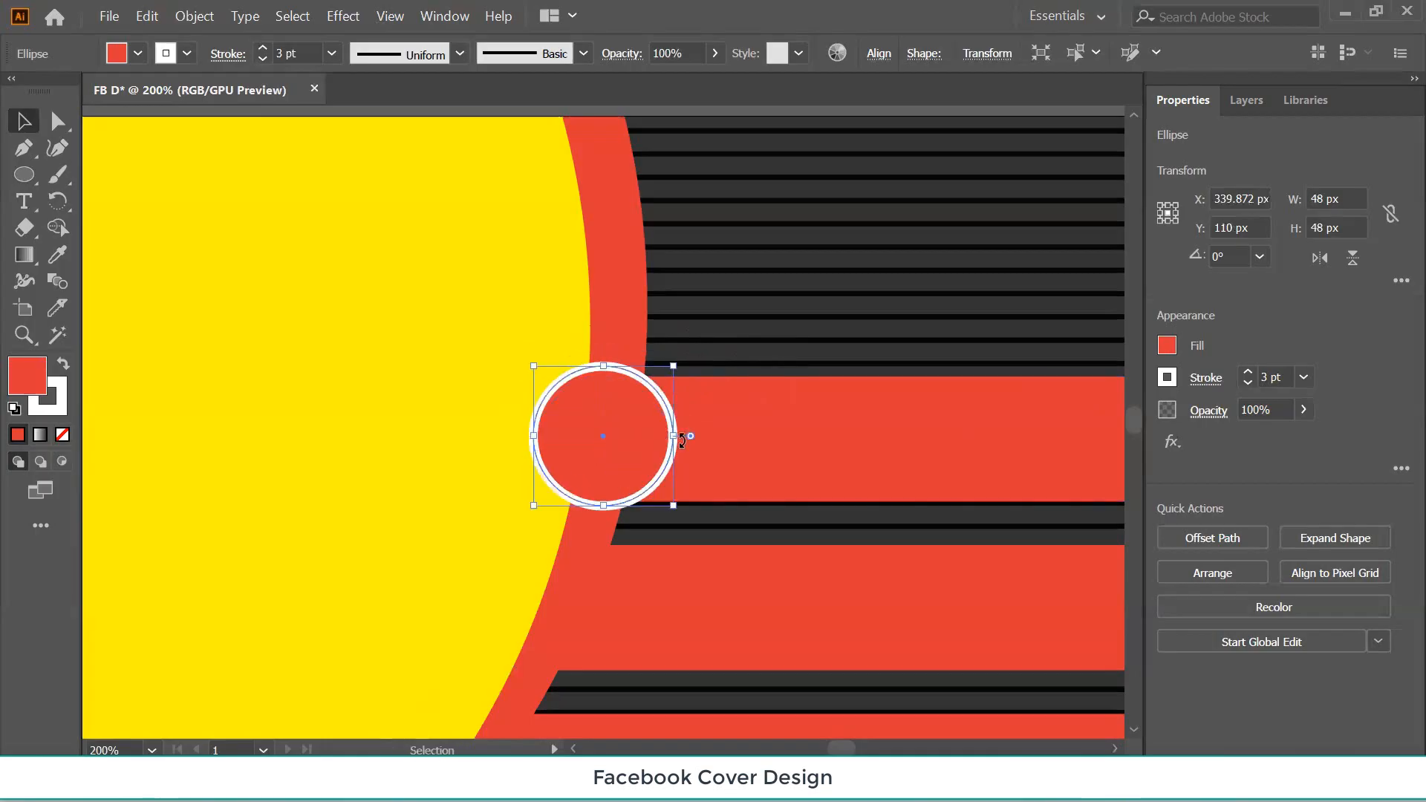
click(598, 441)
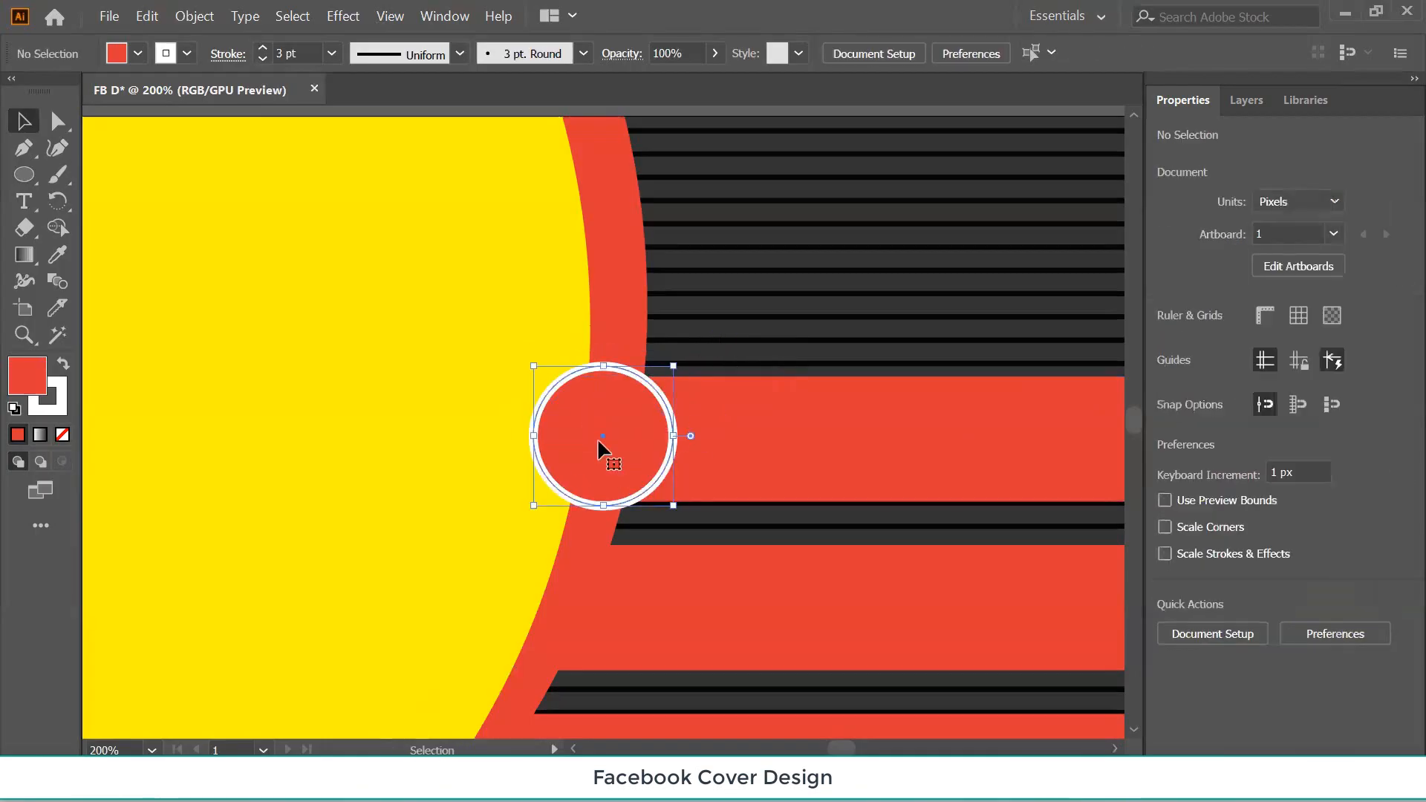
shift+click(763, 434)
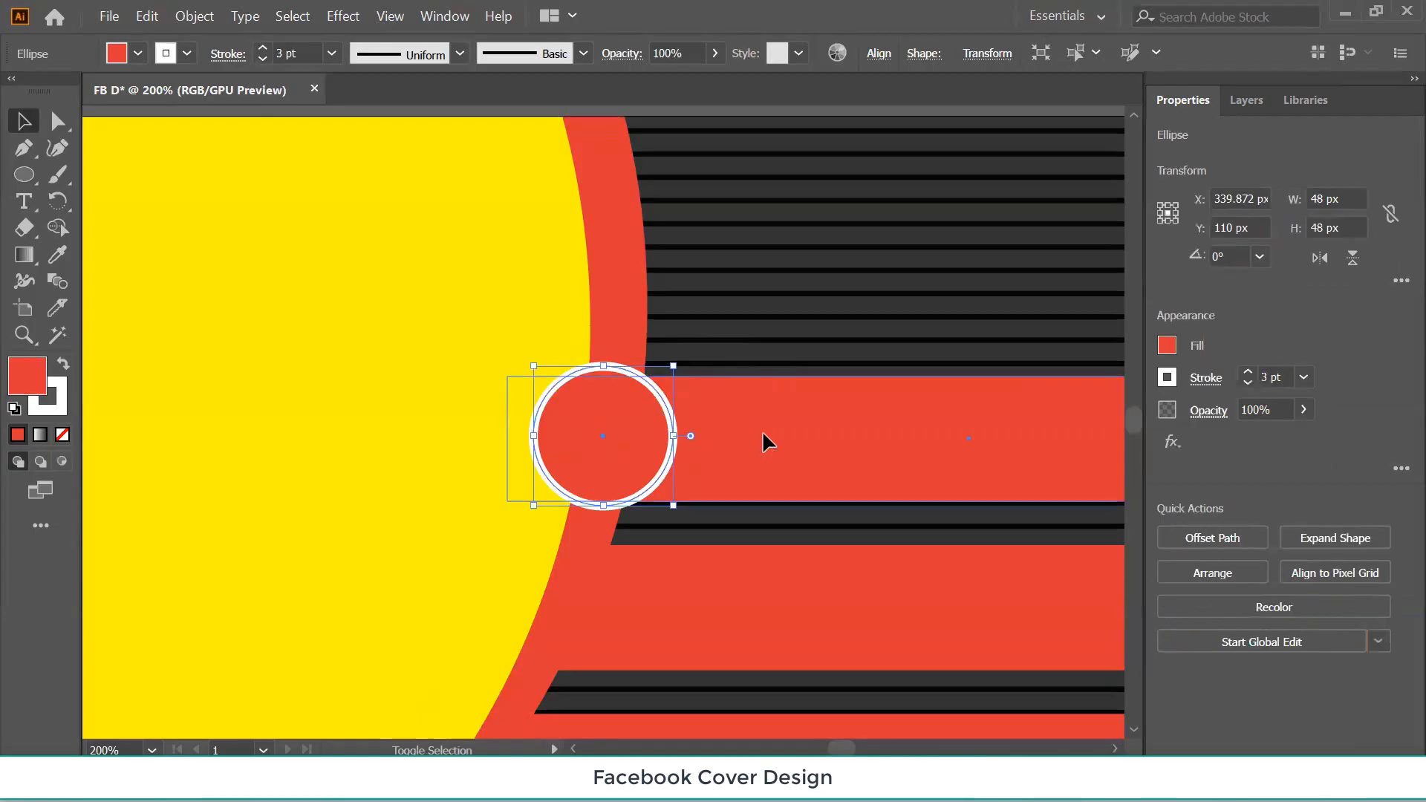
click(804, 459)
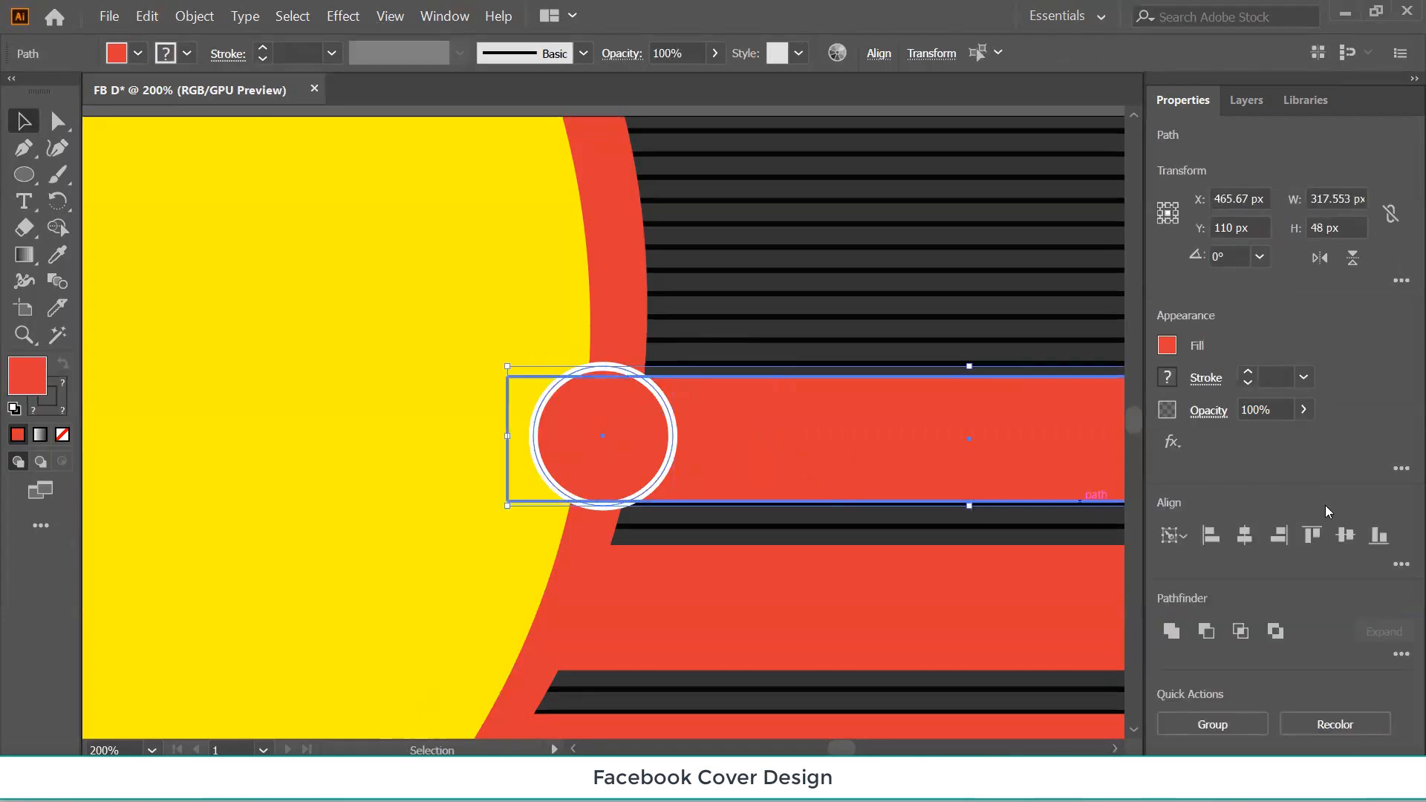
click(1345, 535)
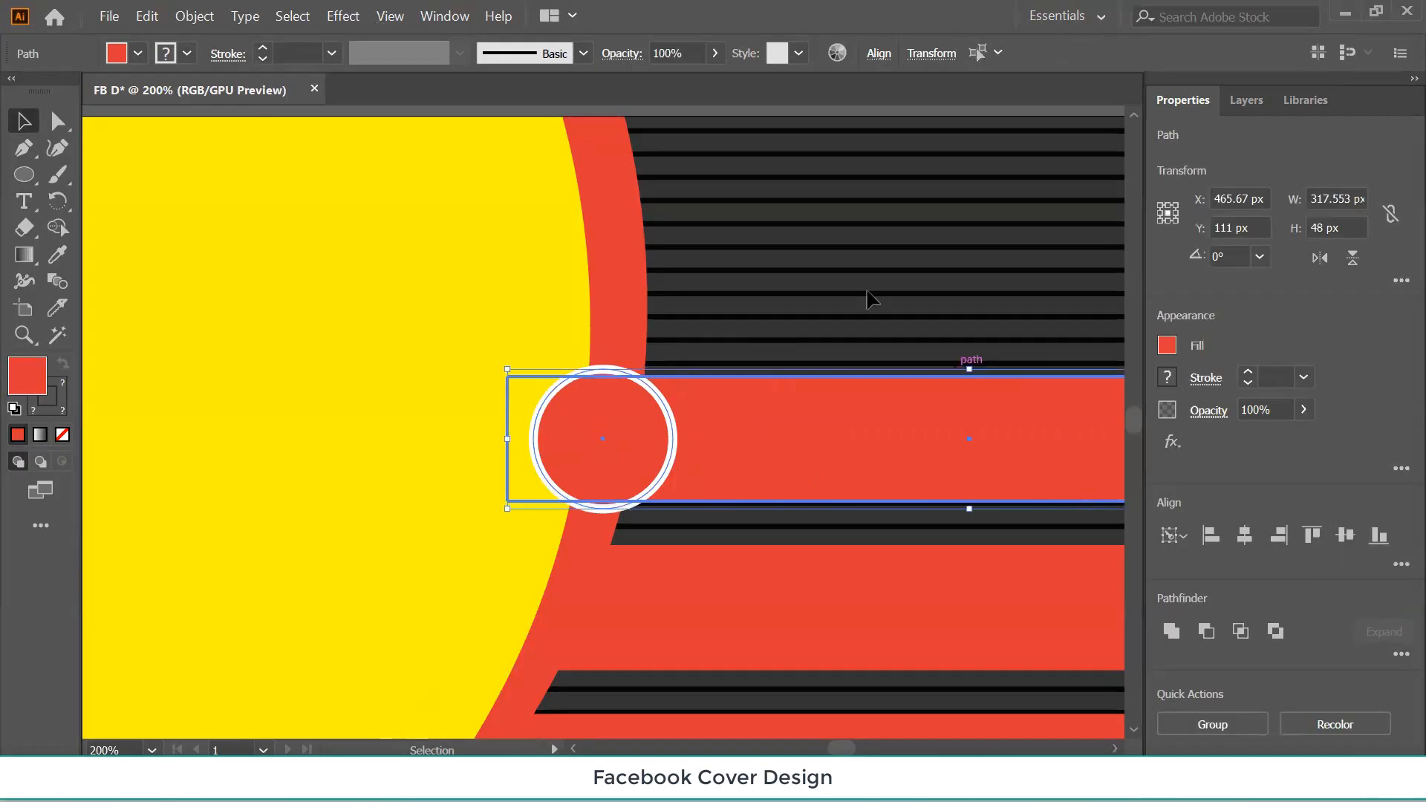
Resize the circle to match the bar's 42.894 px height.
click(837, 257)
click(624, 452)
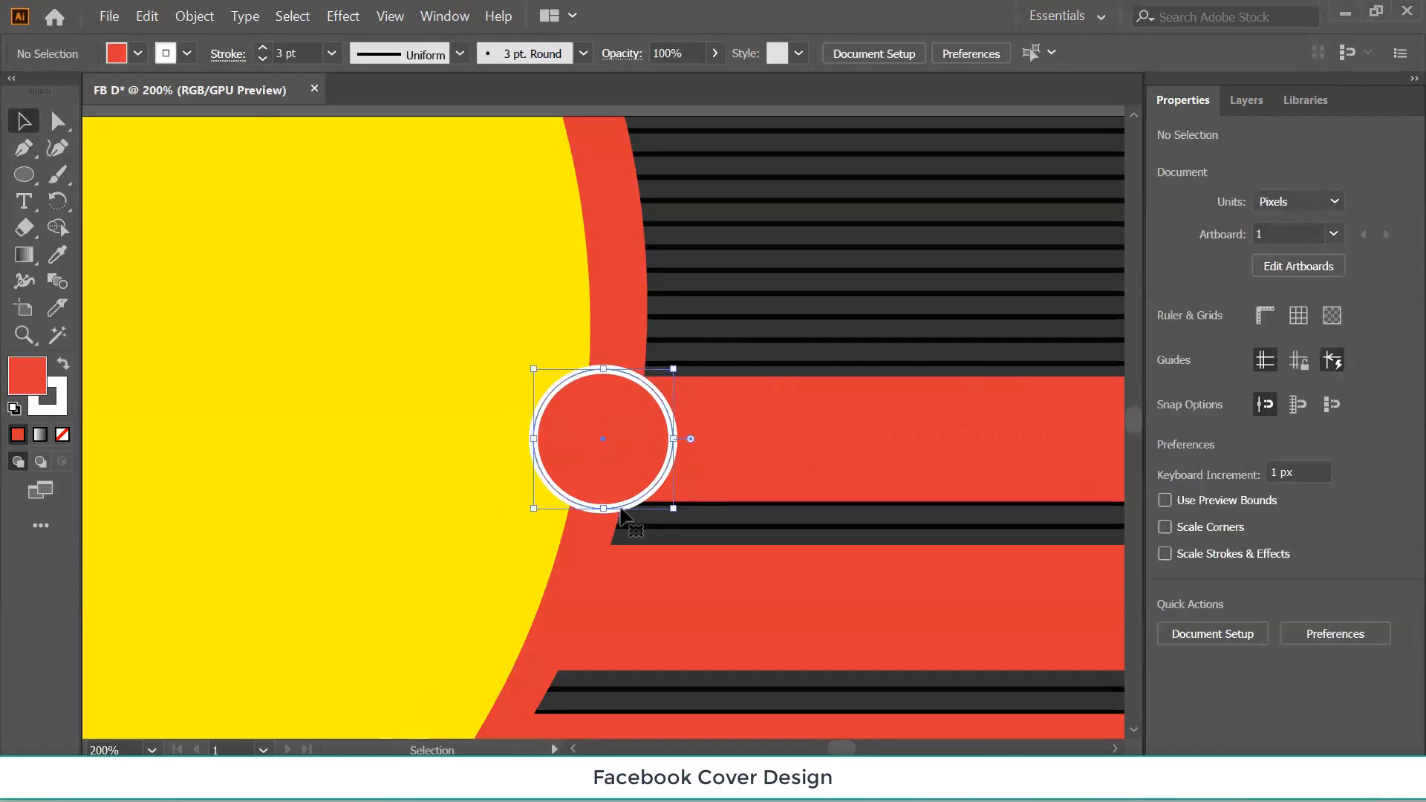
click(672, 510)
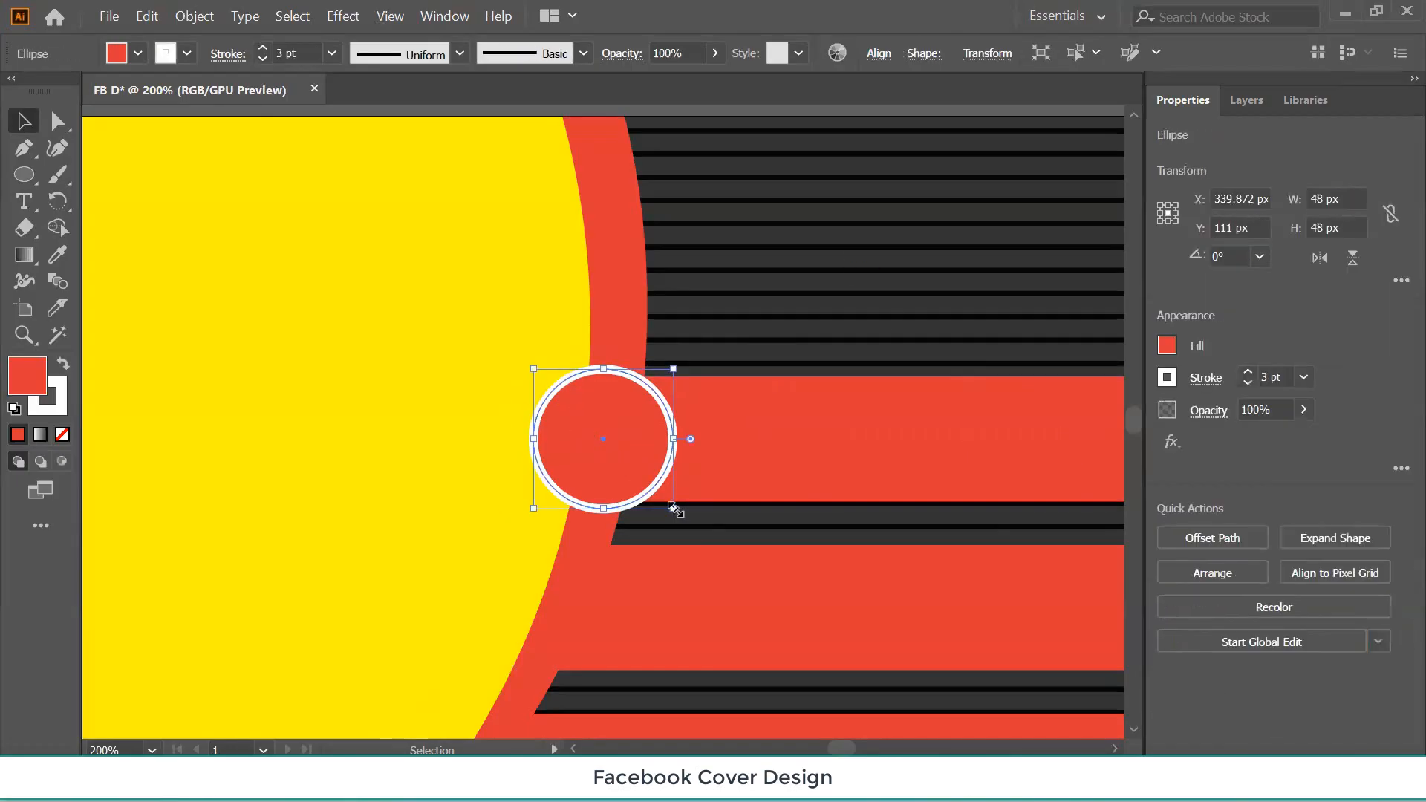
drag(673, 509, 666, 504)
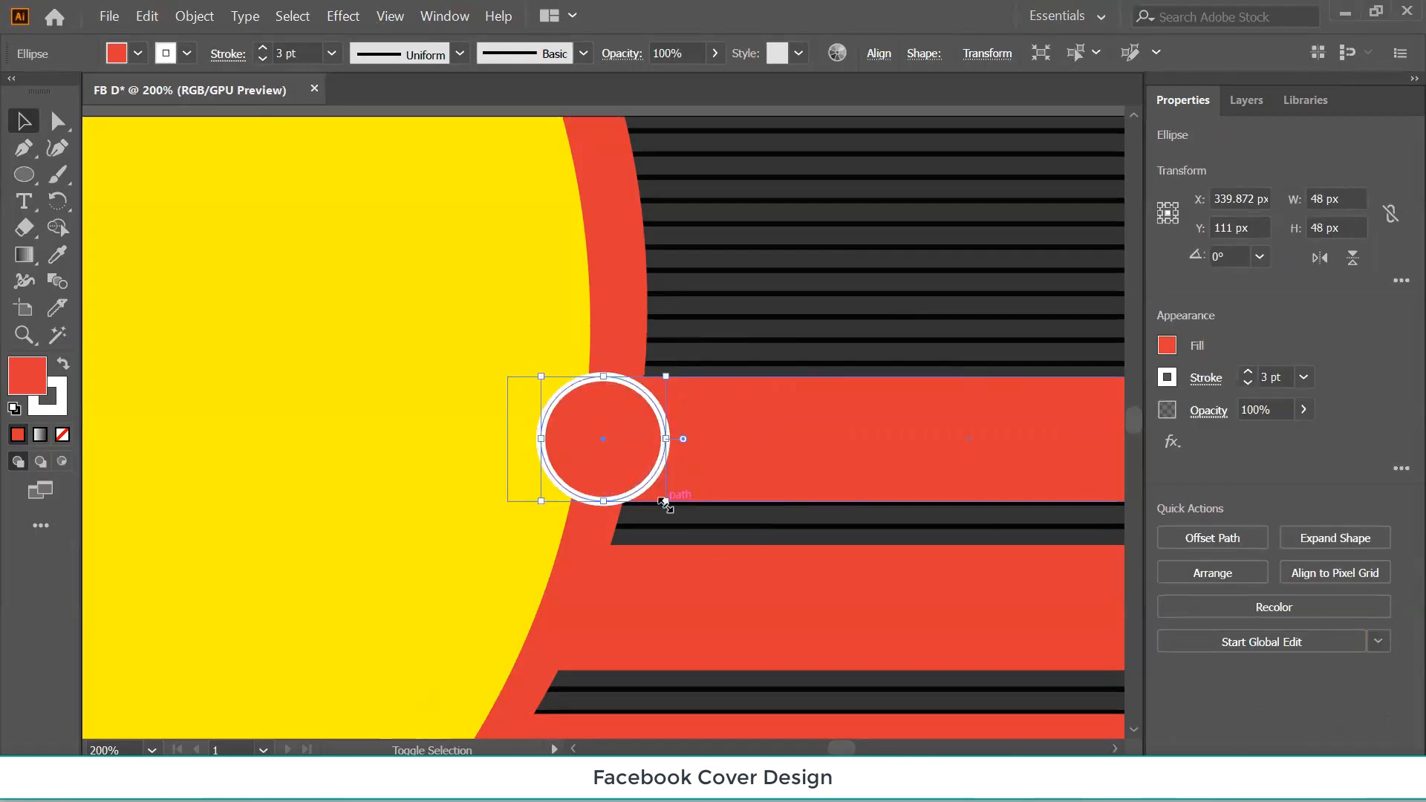
key(ctrl+h)
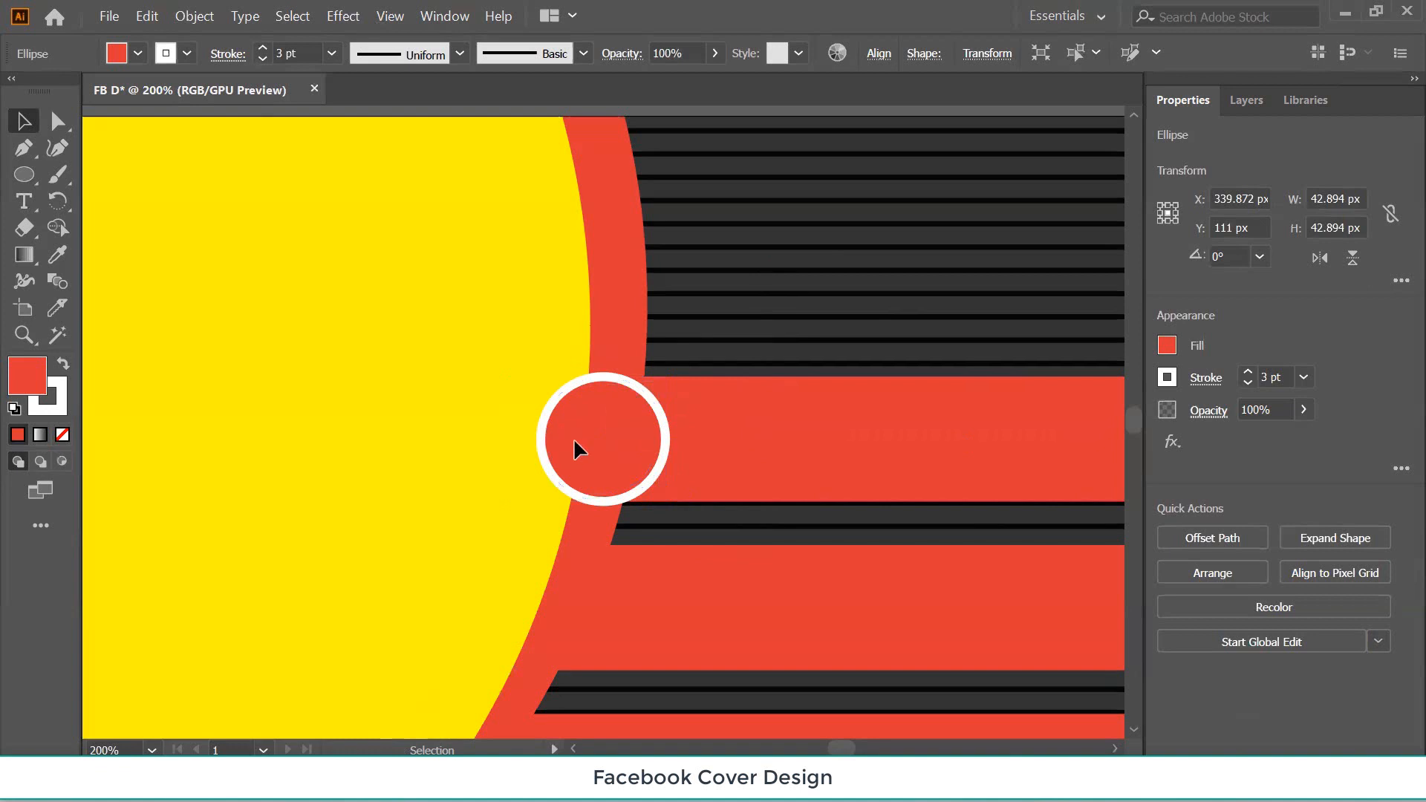
key(ctrl+shift+a)
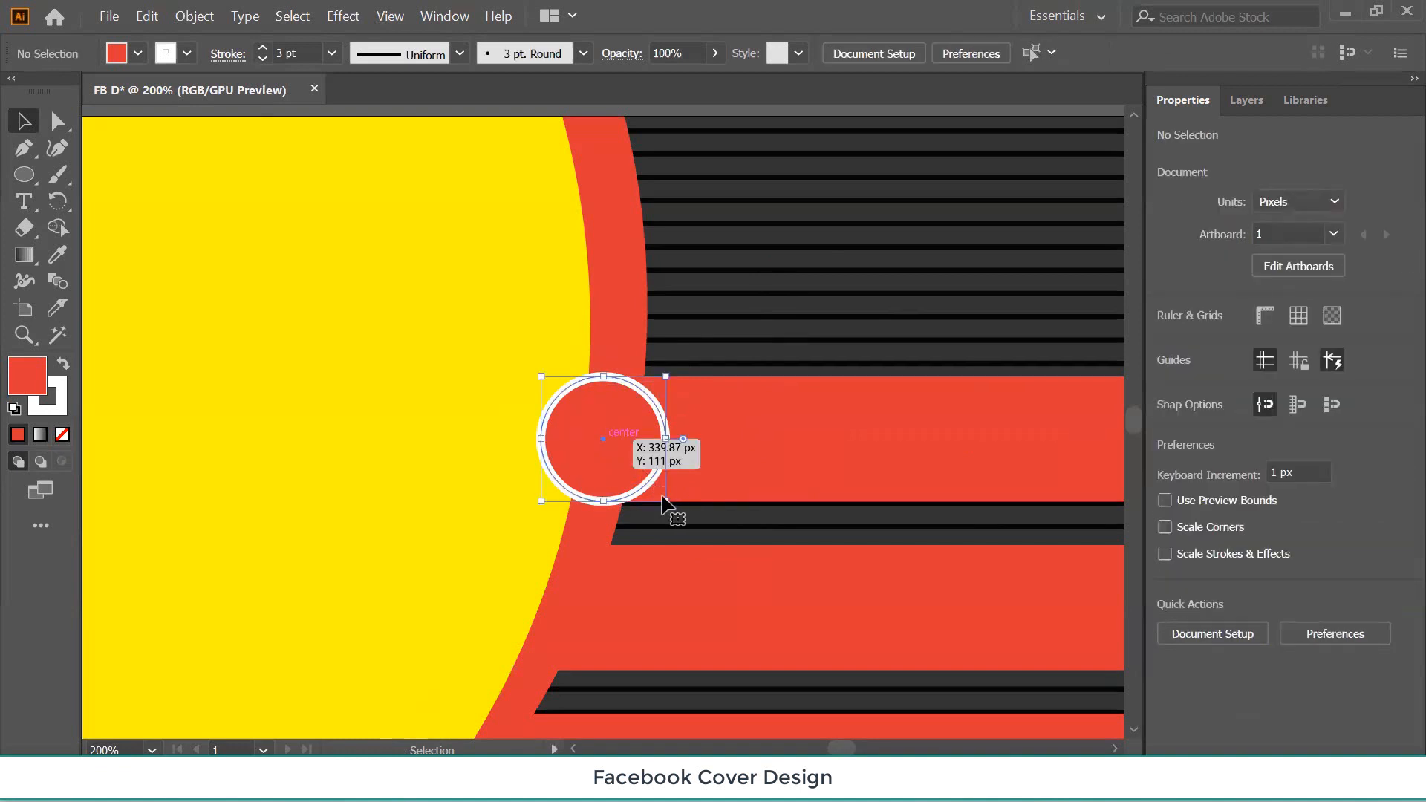
click(666, 504)
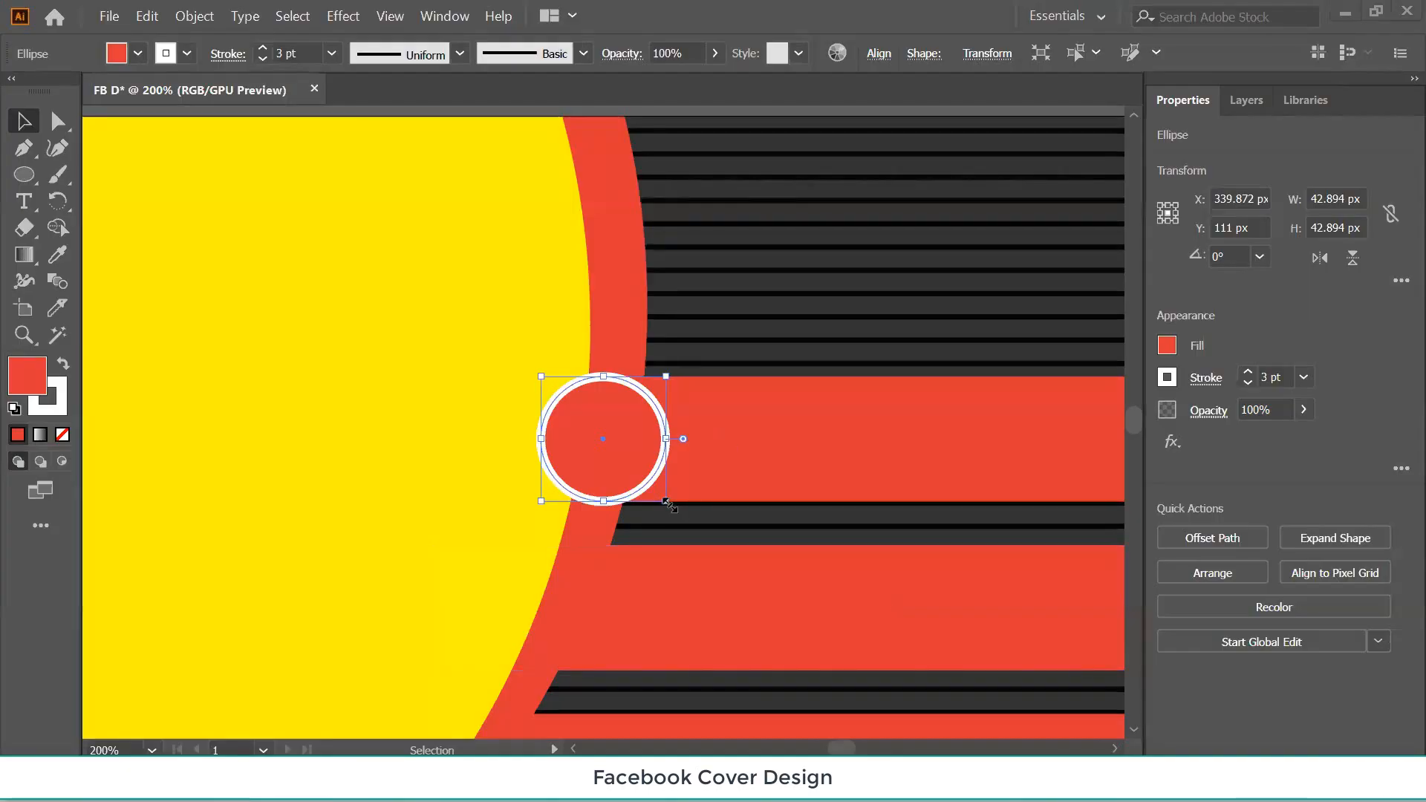
Shrink the circle slightly and keep it vertically centred on the top red bar's left end.
drag(666, 504, 660, 495)
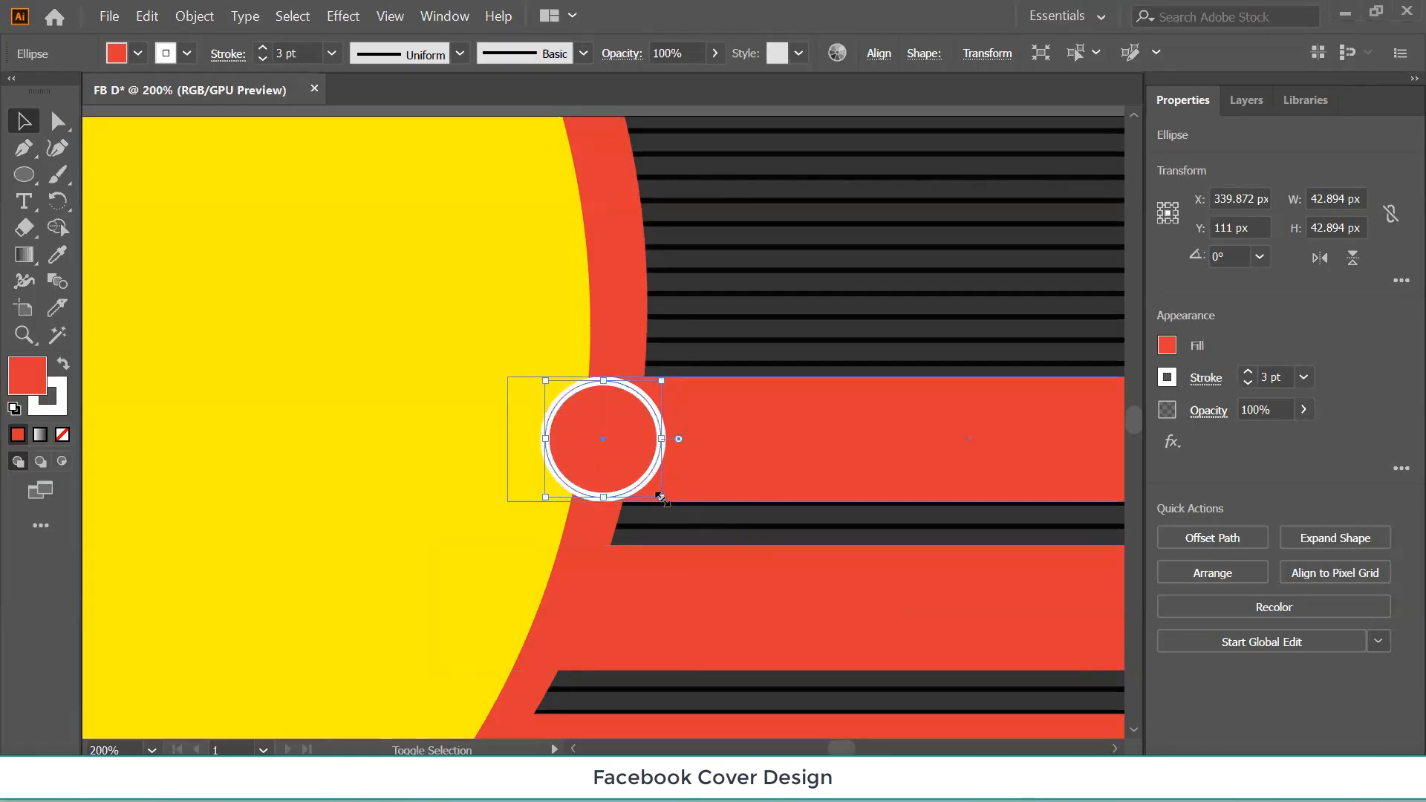
click(767, 301)
click(743, 448)
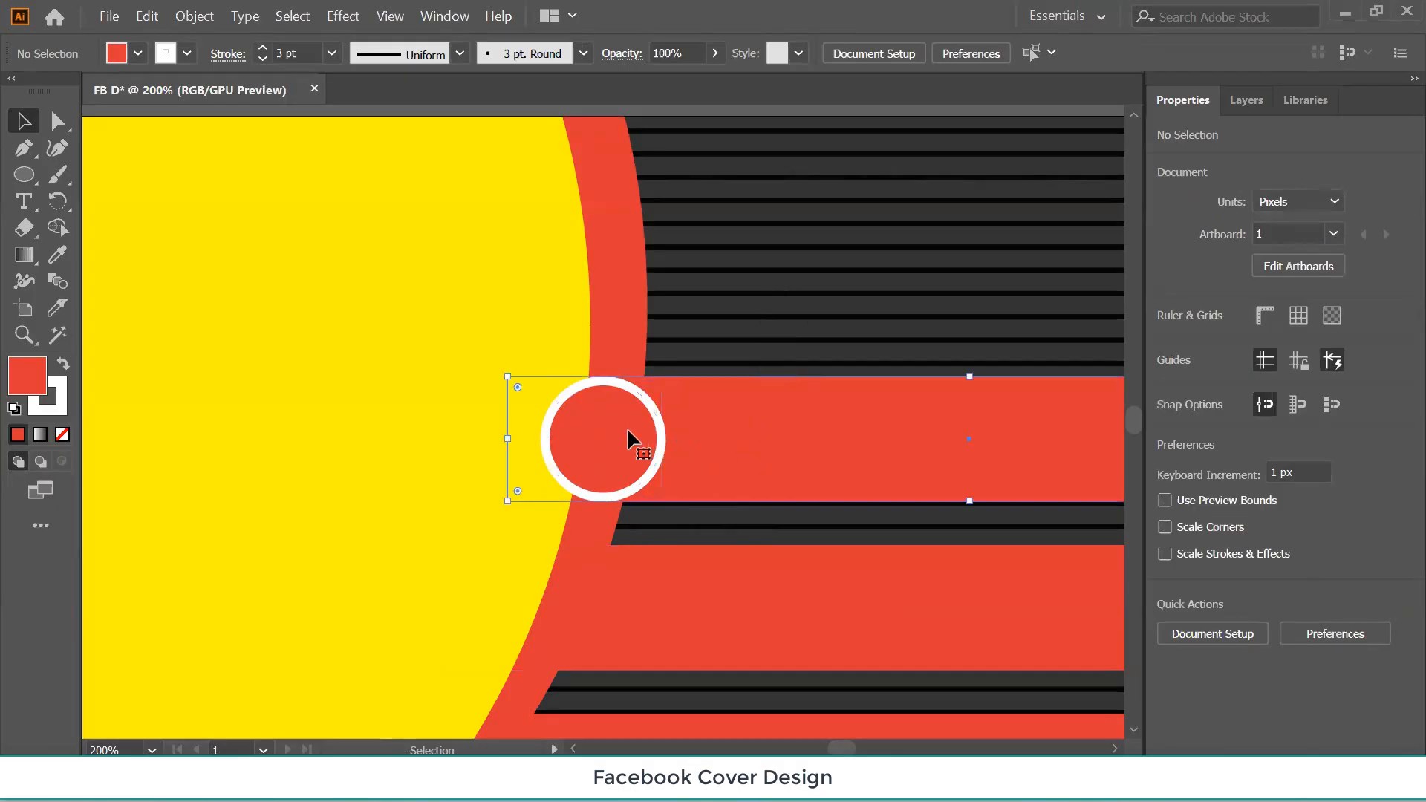
shift+click(614, 438)
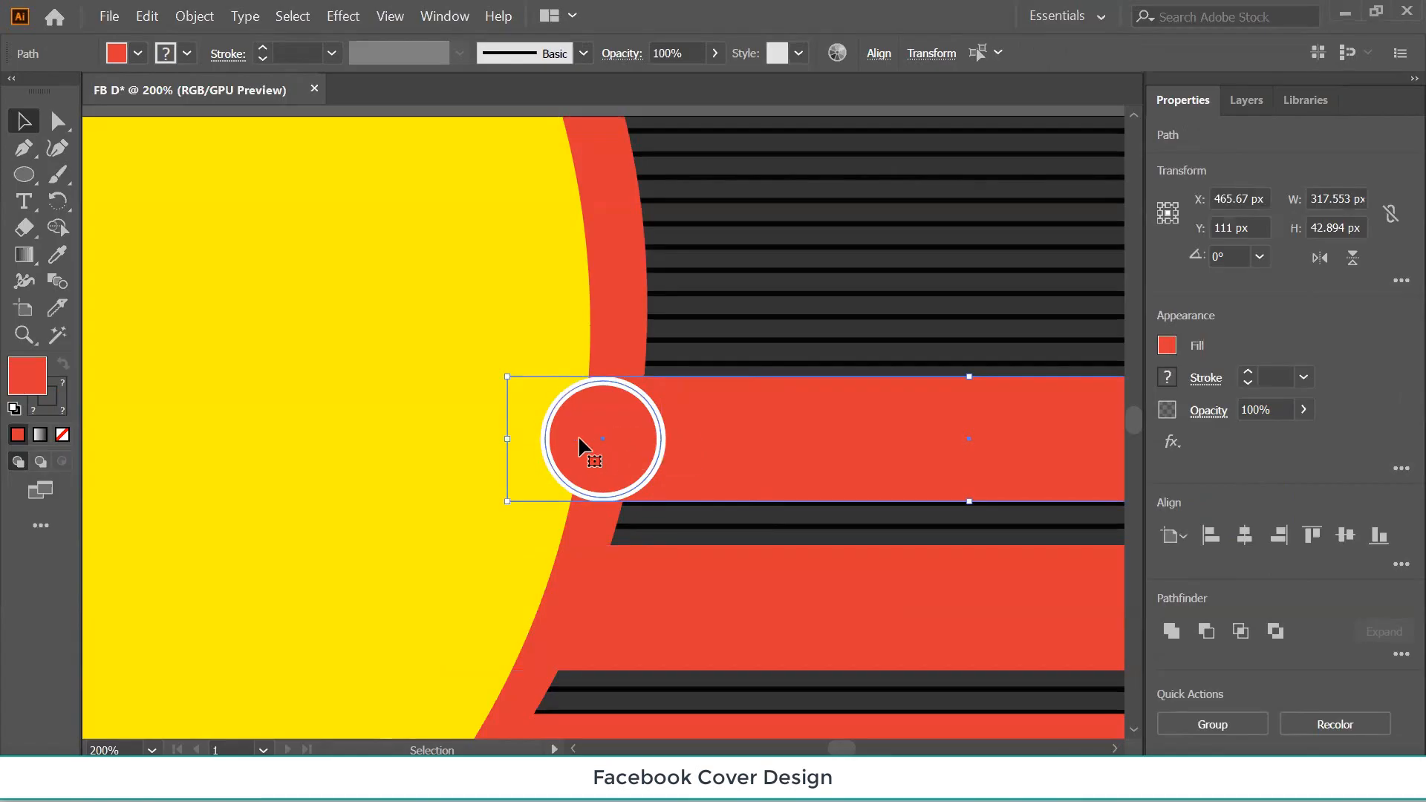
click(1346, 538)
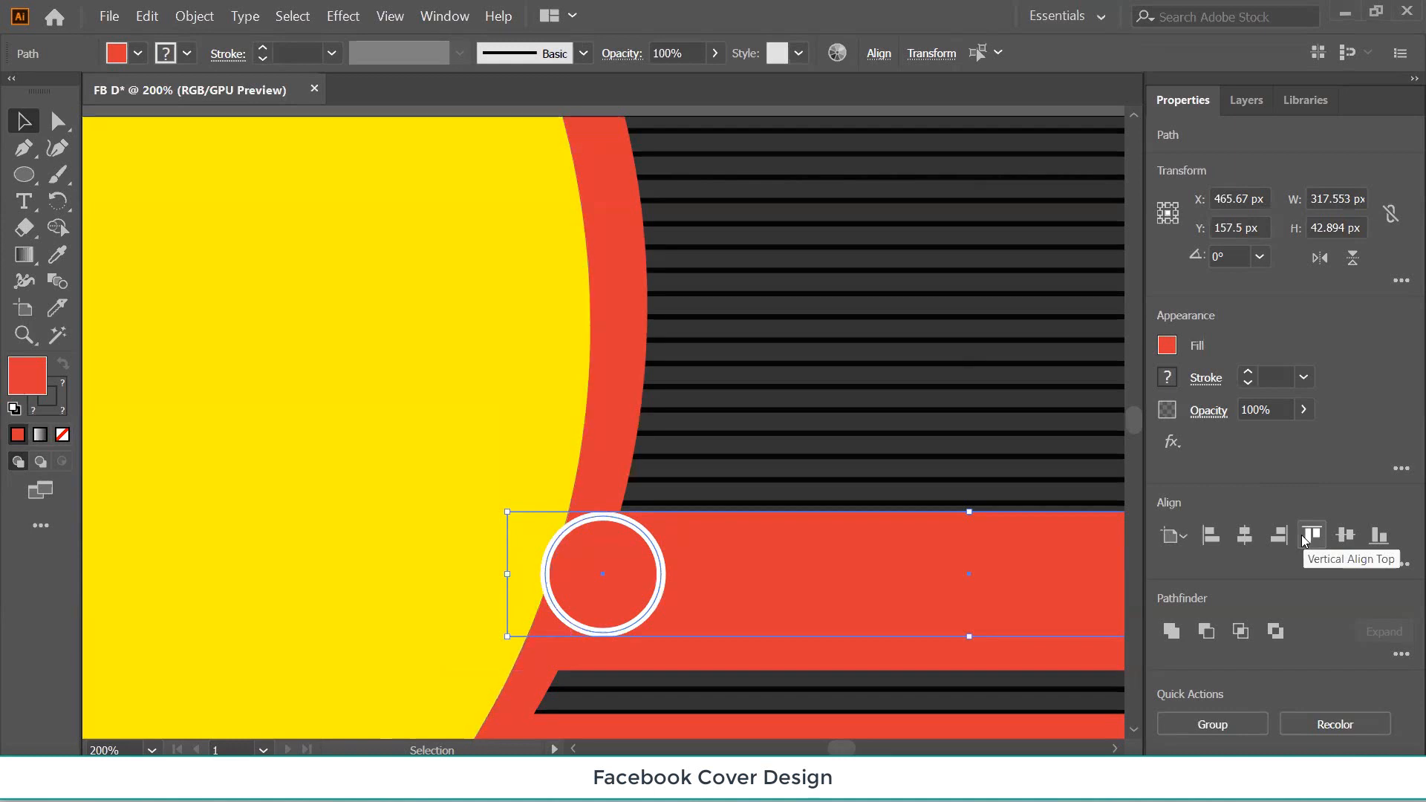
key(ctrl+z)
click(870, 419)
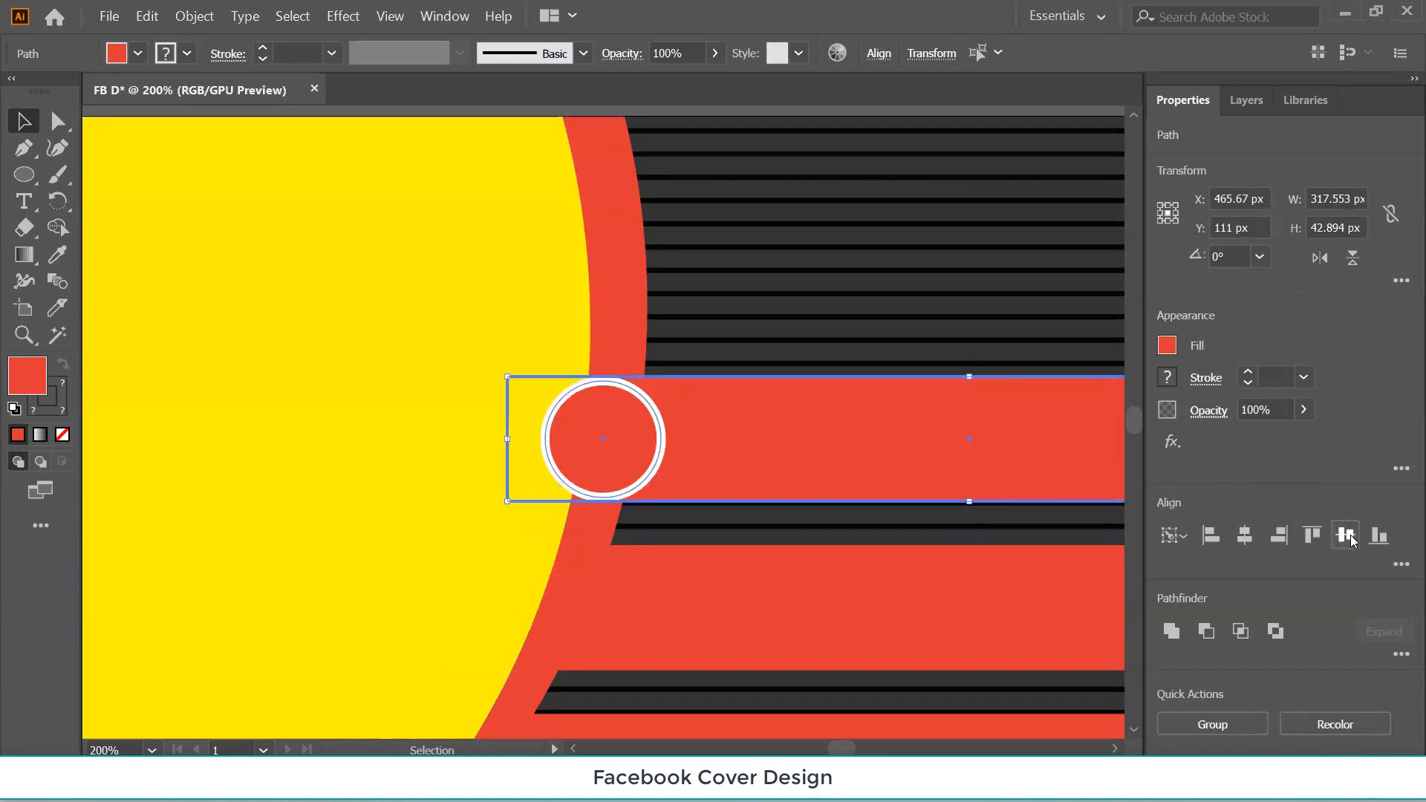
click(1212, 539)
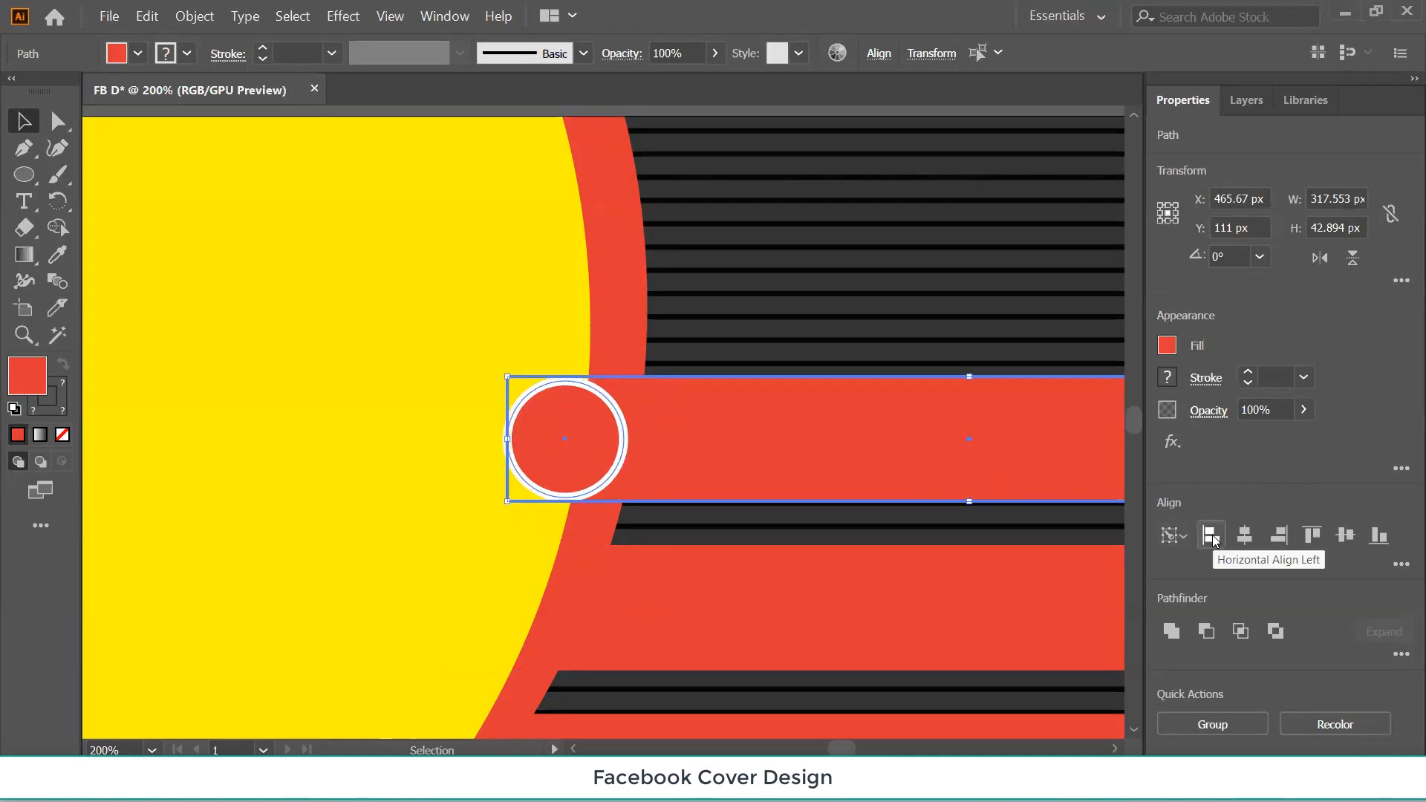
key(ctrl+z)
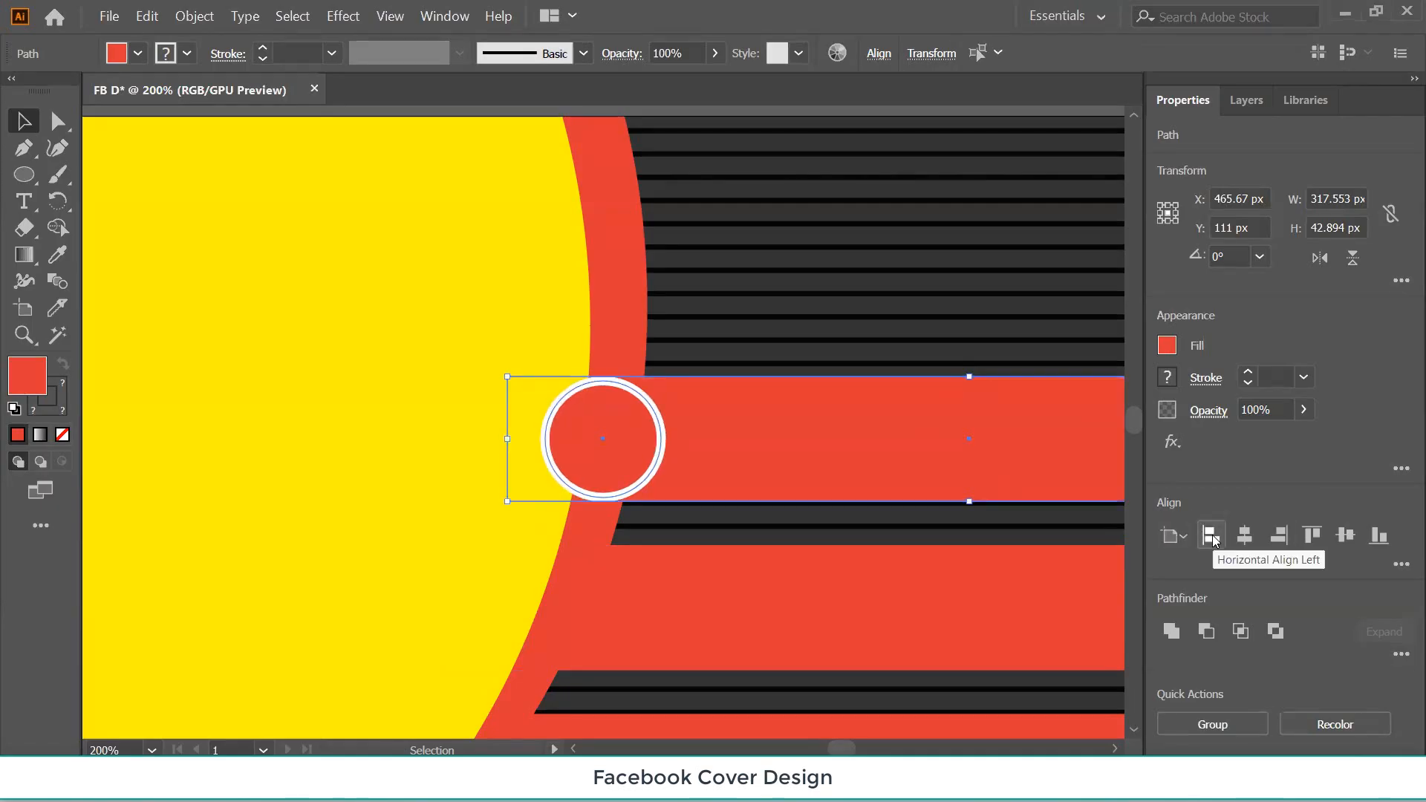
click(901, 310)
click(634, 439)
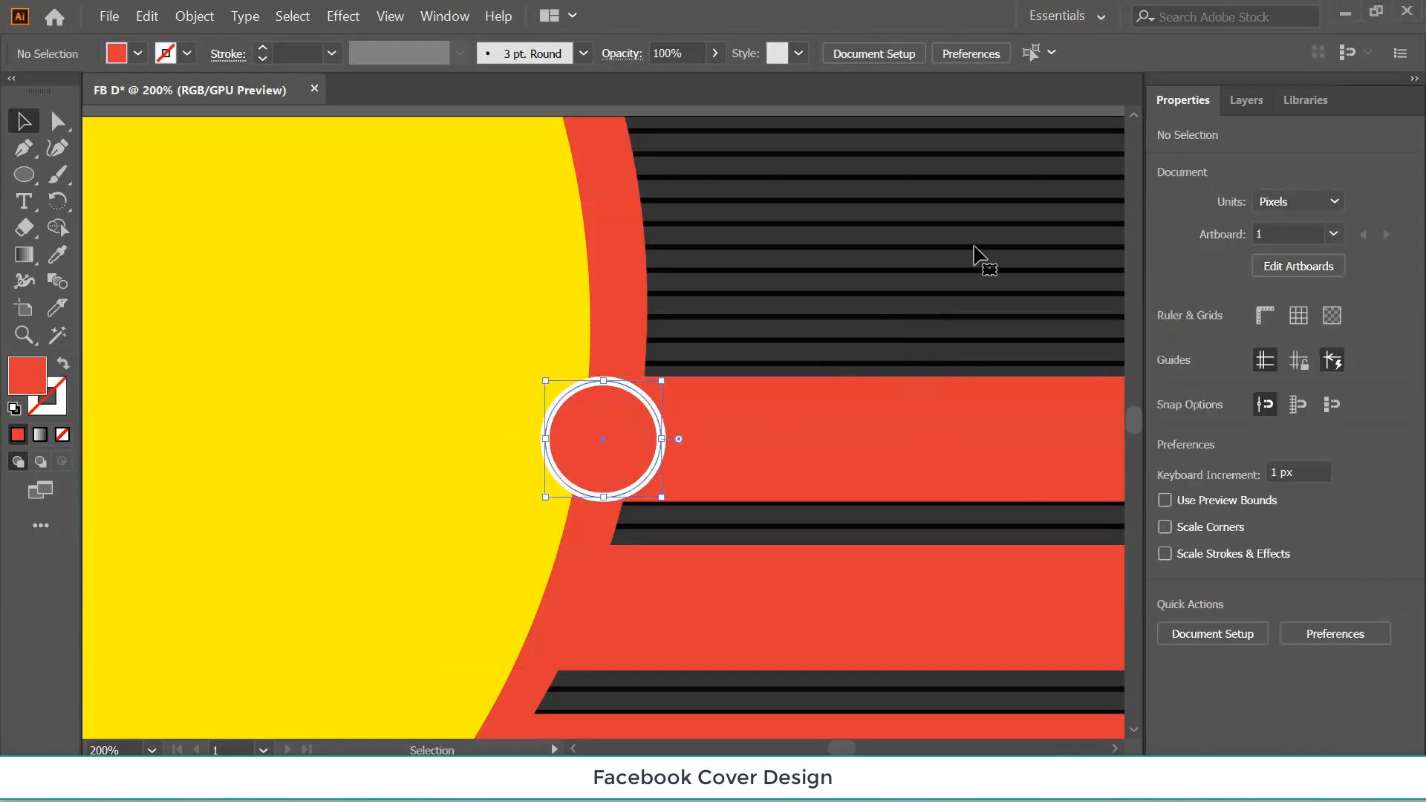
Copy the circle down onto the second red bar's left end and nudge both circles along the yellow curve.
scroll(863, 297, down, 2)
scroll(861, 296, down, 1)
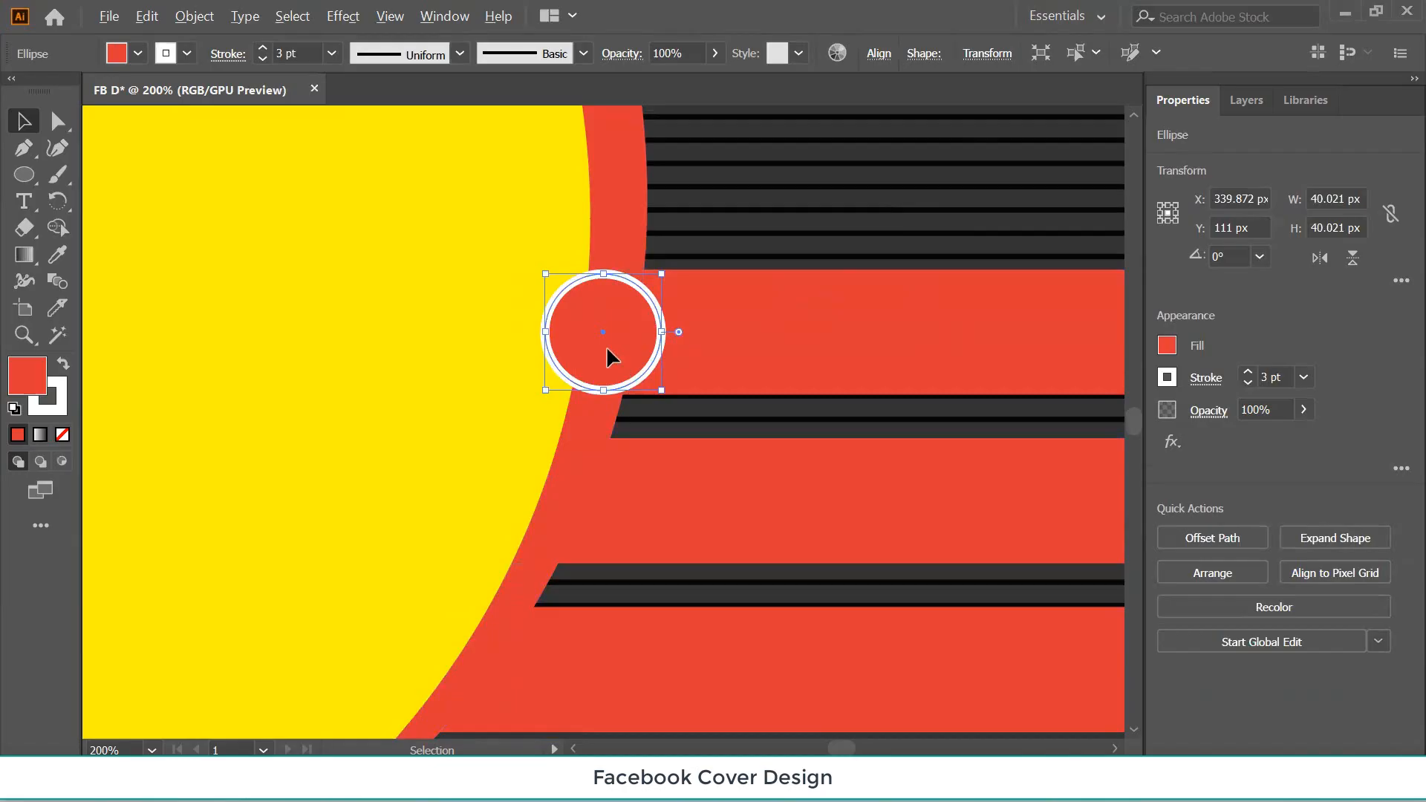
drag(607, 349, 574, 515)
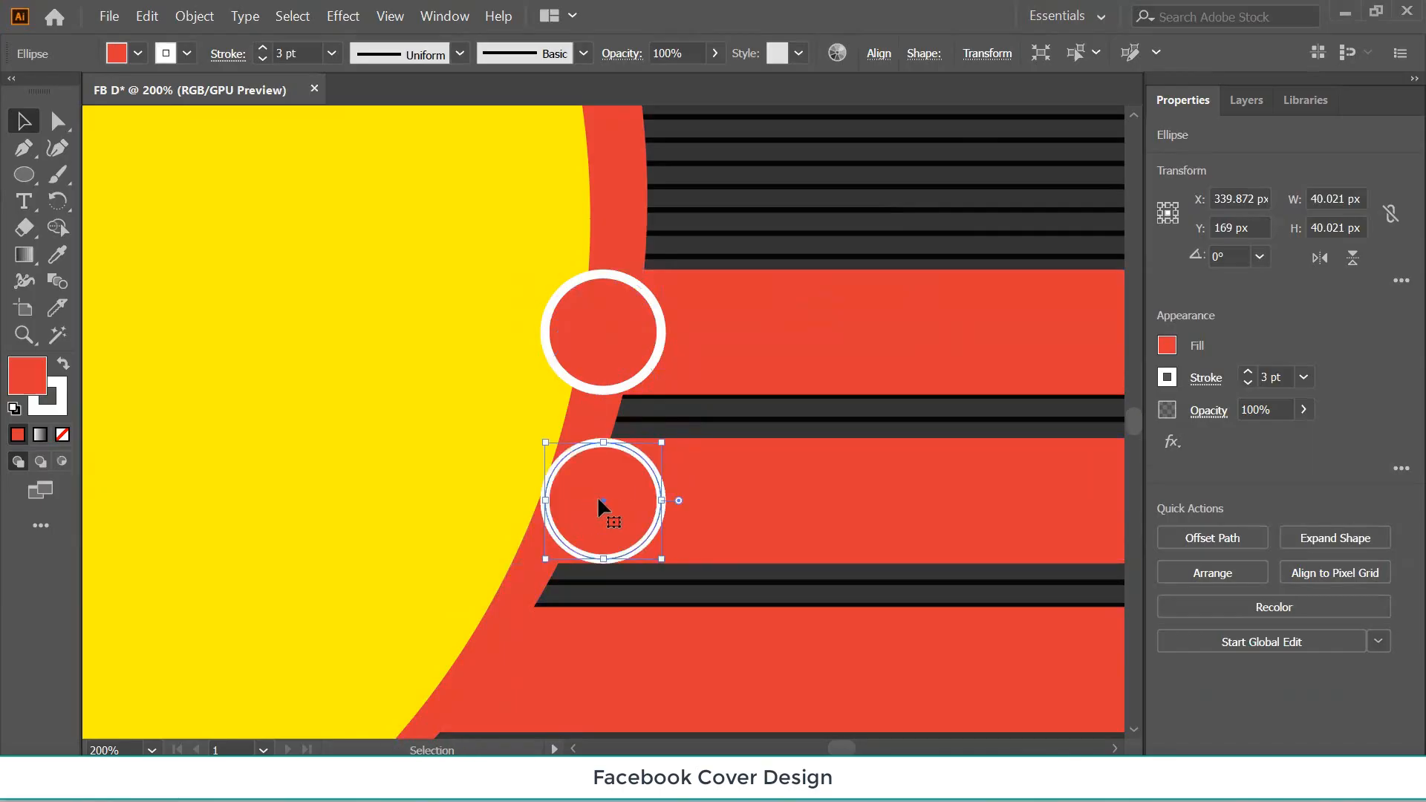
key(Left)
key(Left)
key(Left)
key(Left)
key(Left)
key(Left)
key(Left)
key(Left)
key(Left)
key(Left)
key(Left)
key(Left)
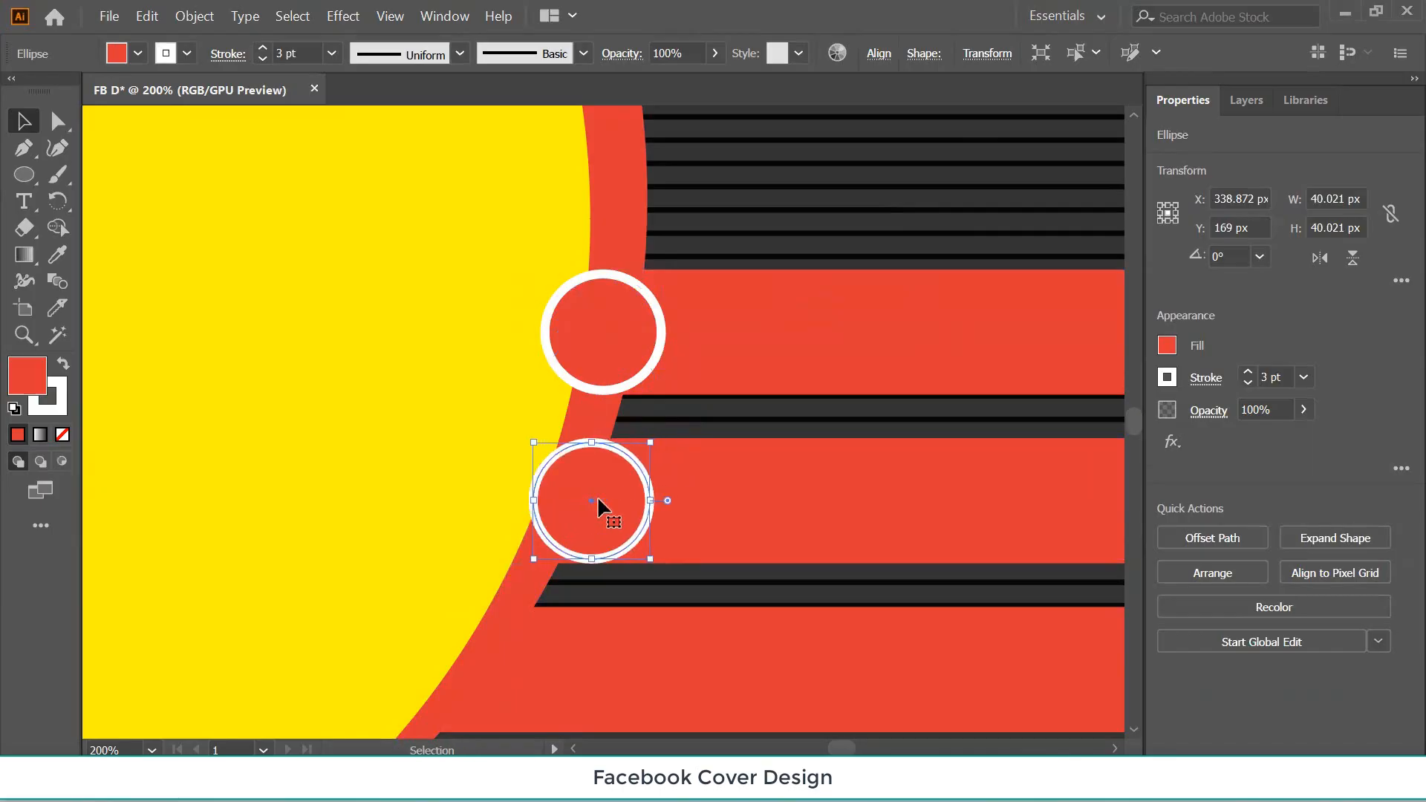
key(Left)
key(Left)
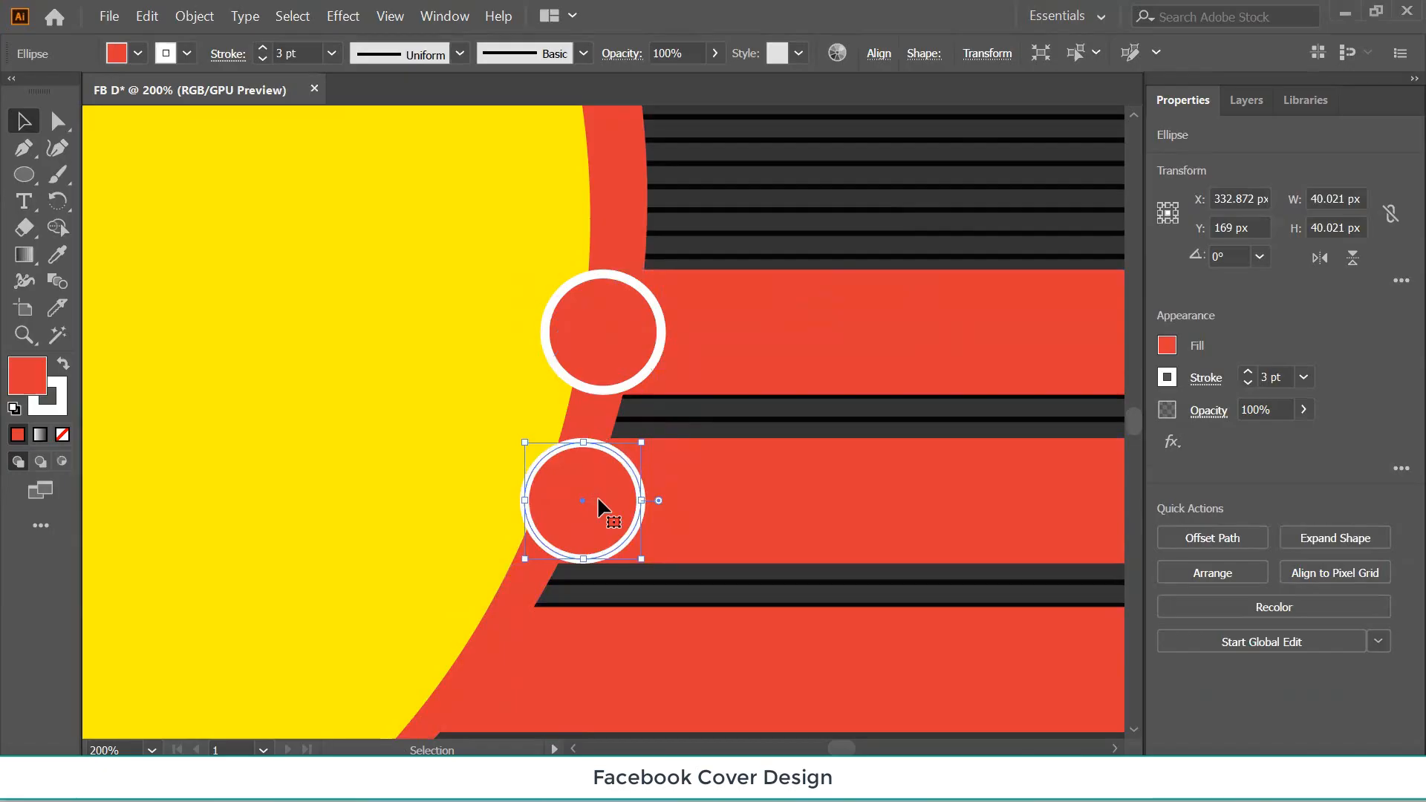
click(626, 334)
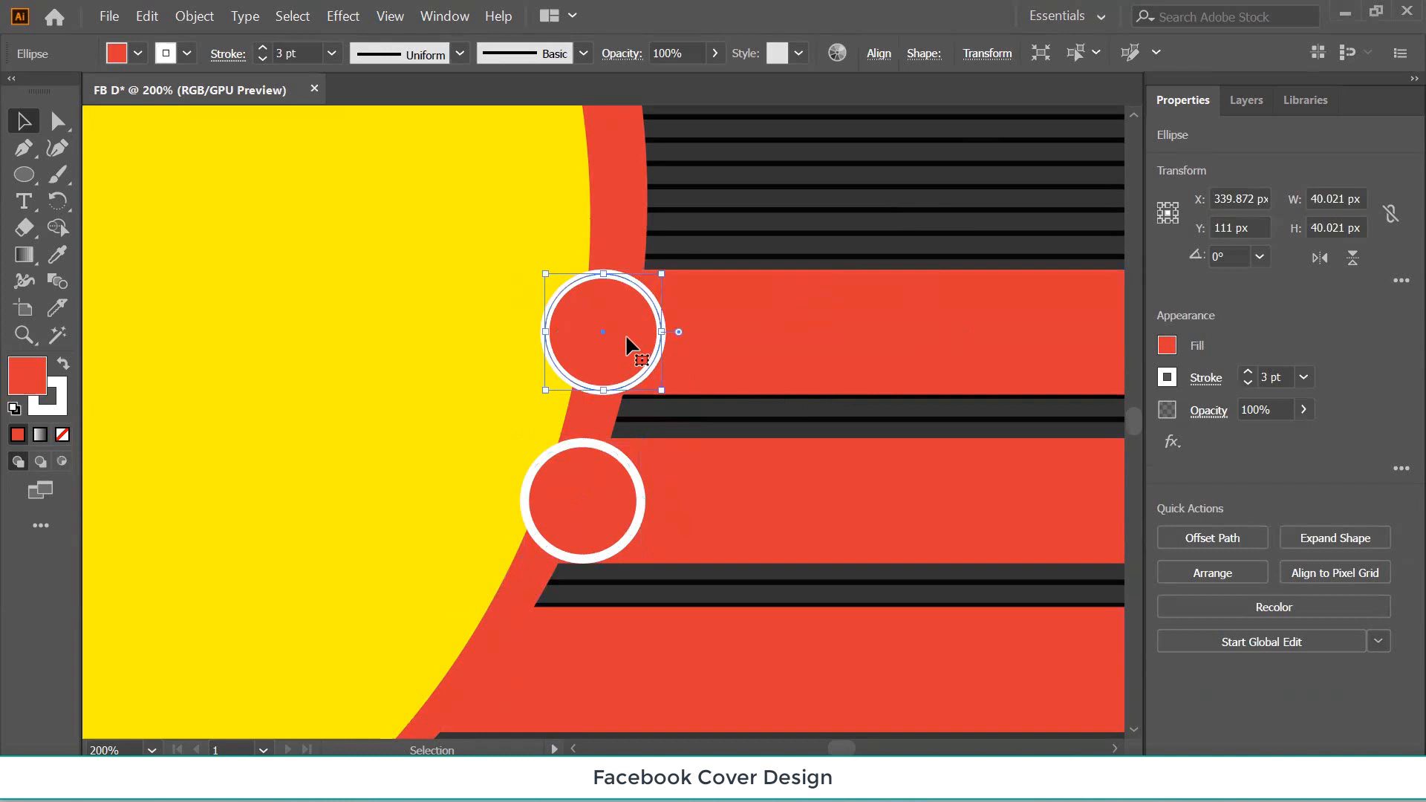
key(Right)
key(Right)
key(Right)
key(Right)
key(Right)
key(Right)
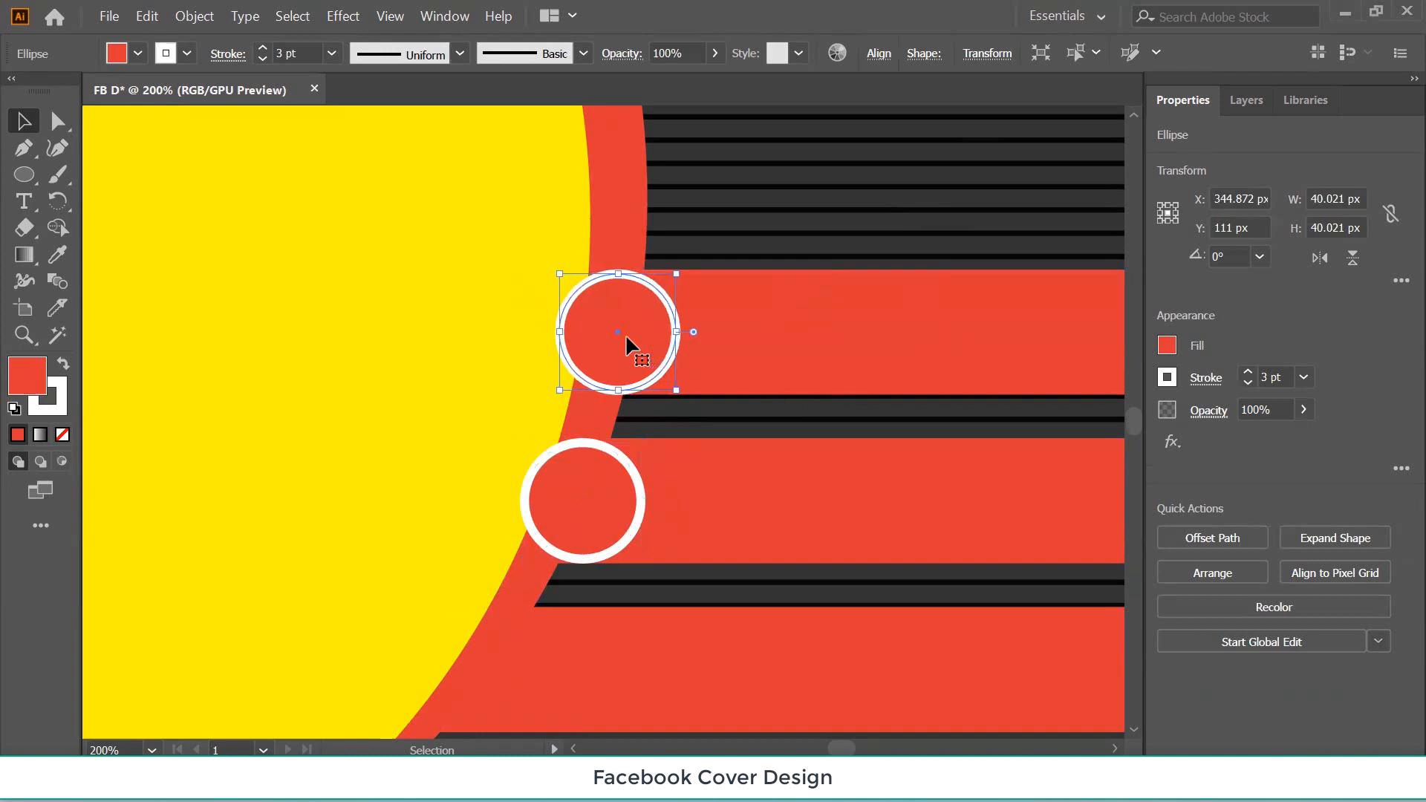
click(601, 484)
scroll(774, 391, down, 4)
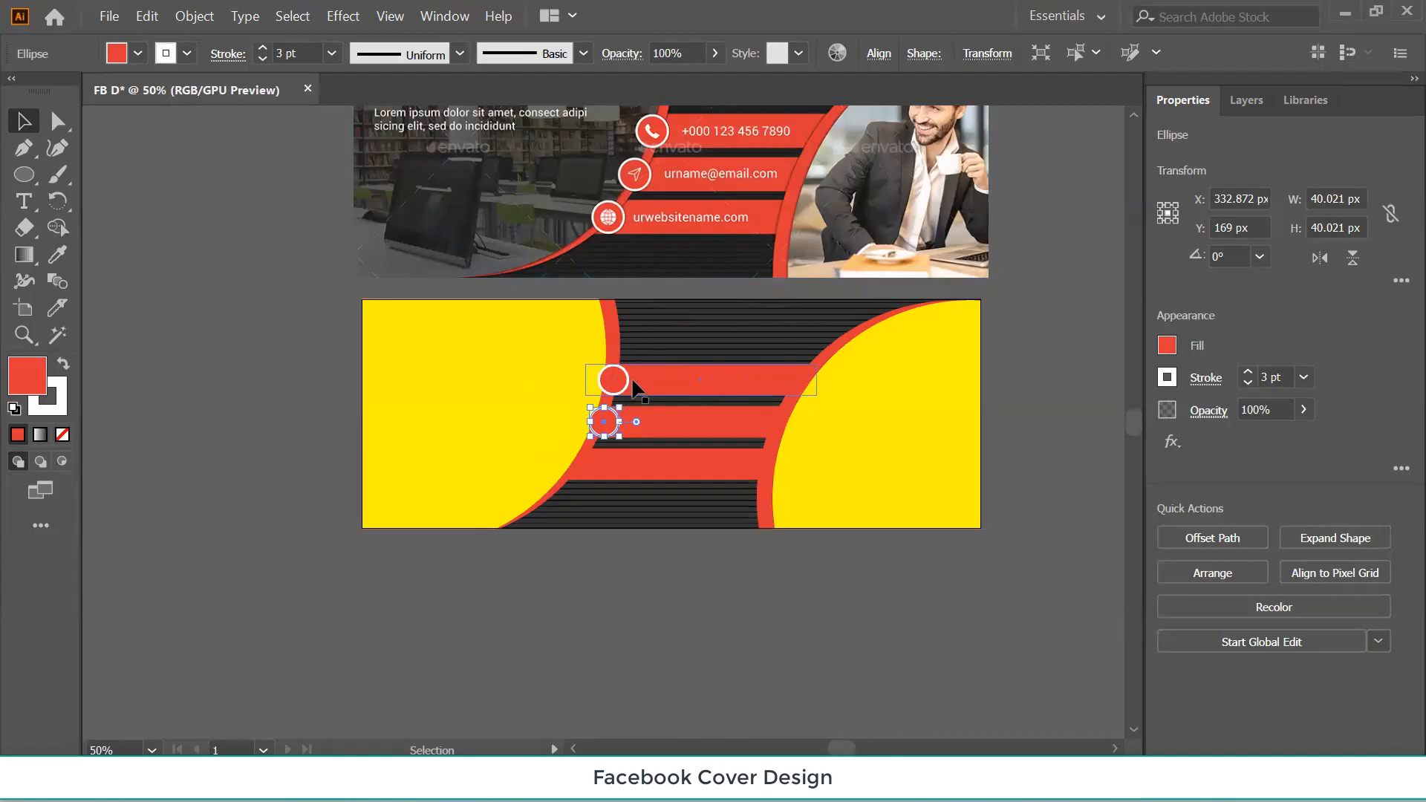
scroll(633, 390, up, 1)
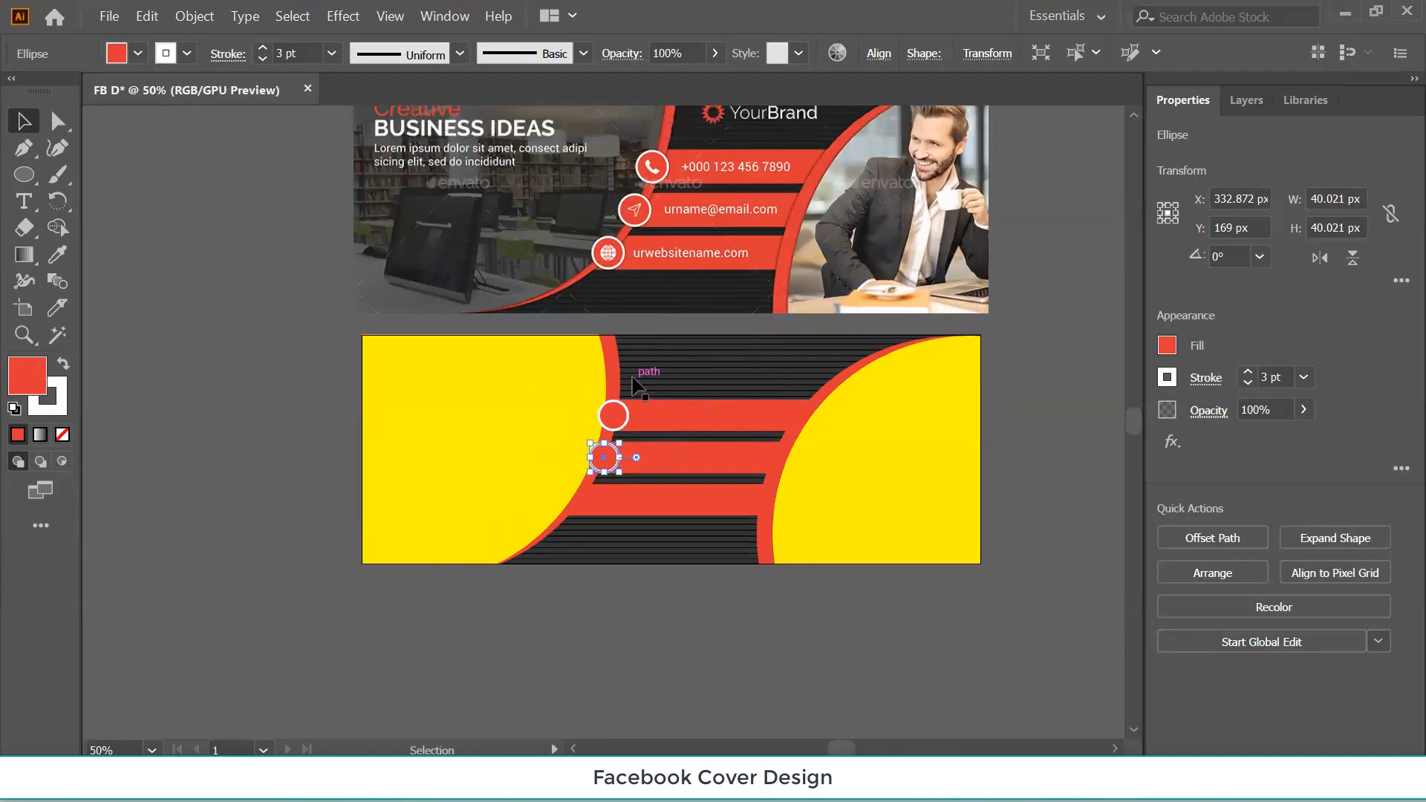
click(661, 193)
key(ctrl+plus)
key(ctrl+plus)
key(ctrl+plus)
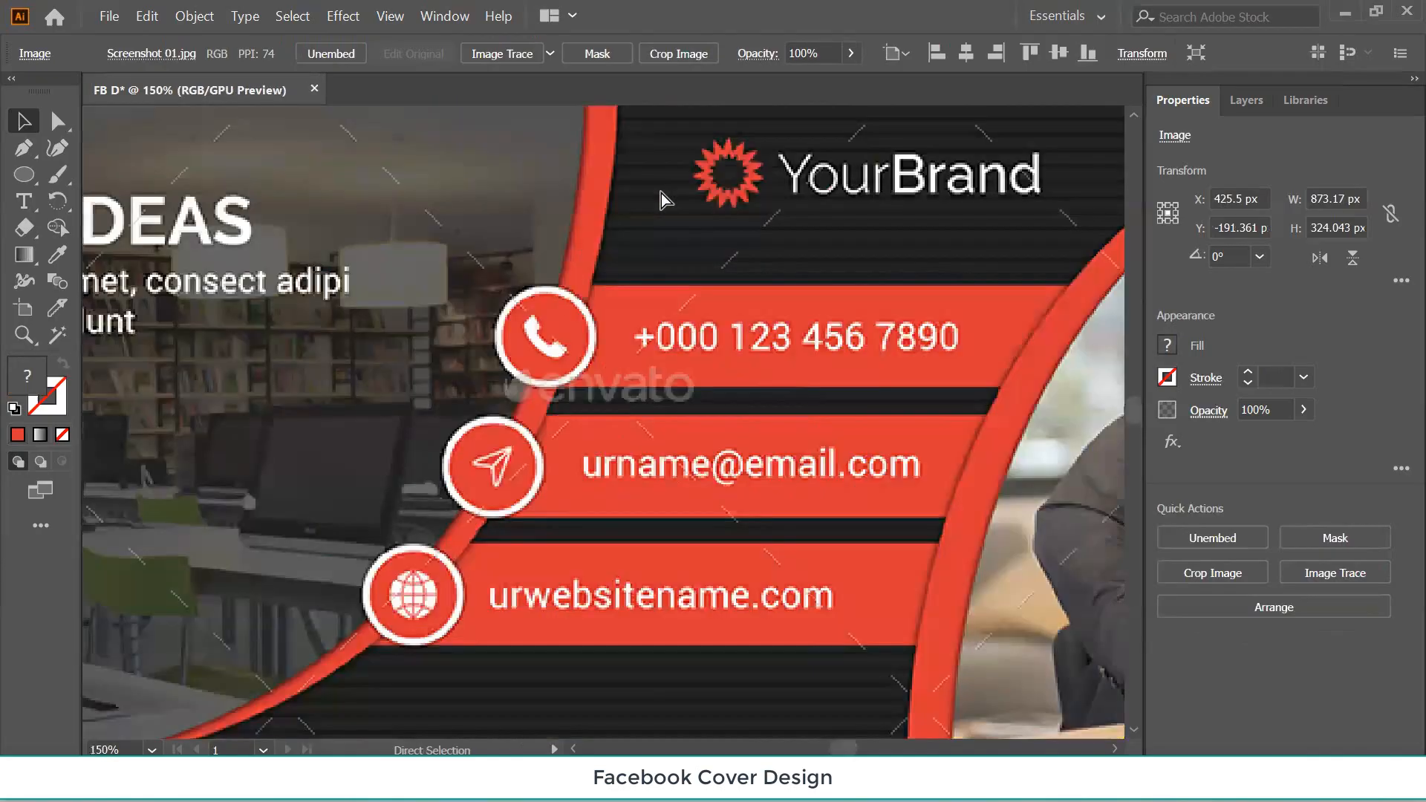
key(ctrl+plus)
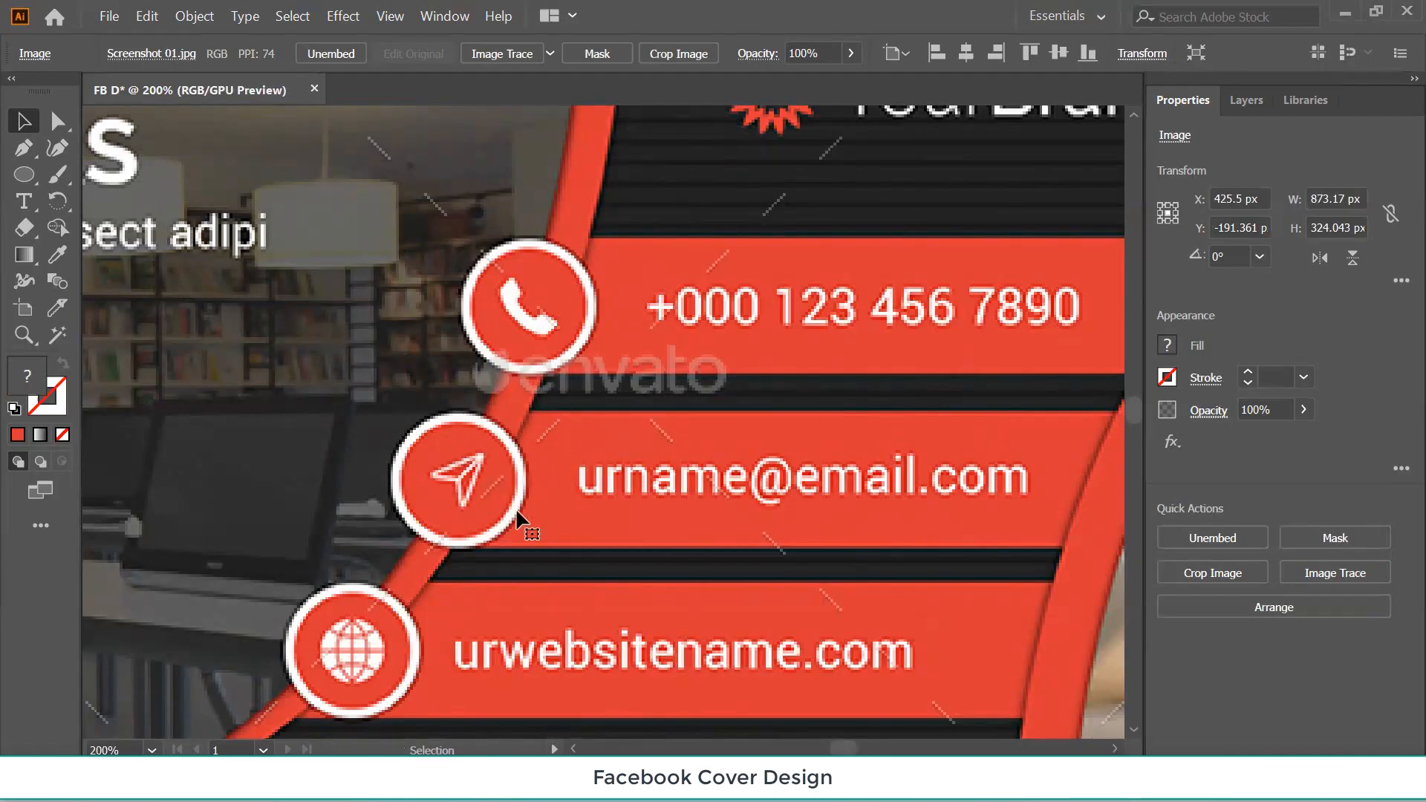
scroll(516, 506, down, 5)
scroll(512, 512, down, 3)
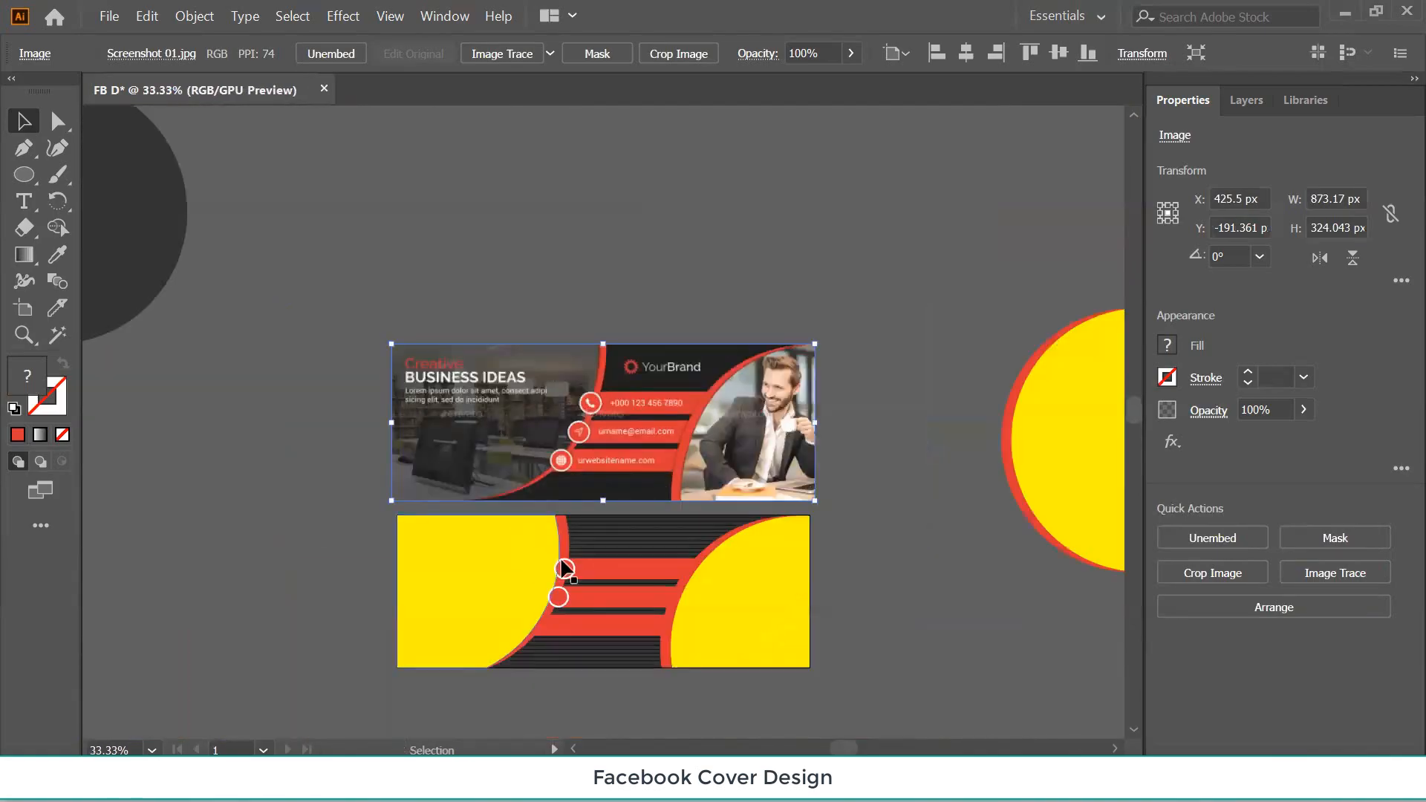
click(611, 566)
key(ctrl+plus)
Nudge the top and second circles slightly left toward the yellow curve.
key(ctrl+plus)
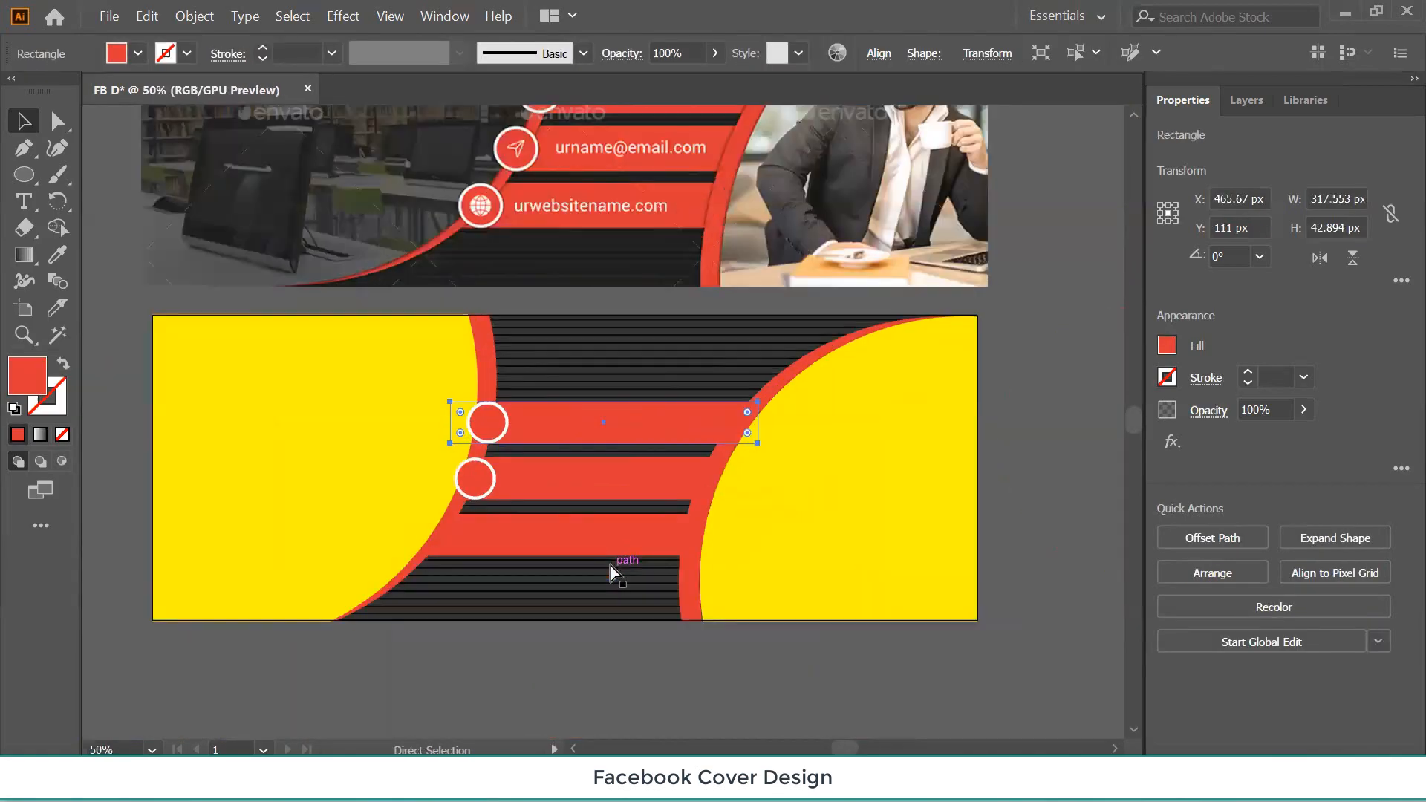
key(ctrl+plus)
key(ctrl+plus)
key(ctrl+plus)
key(v)
scroll(386, 457, down, 1)
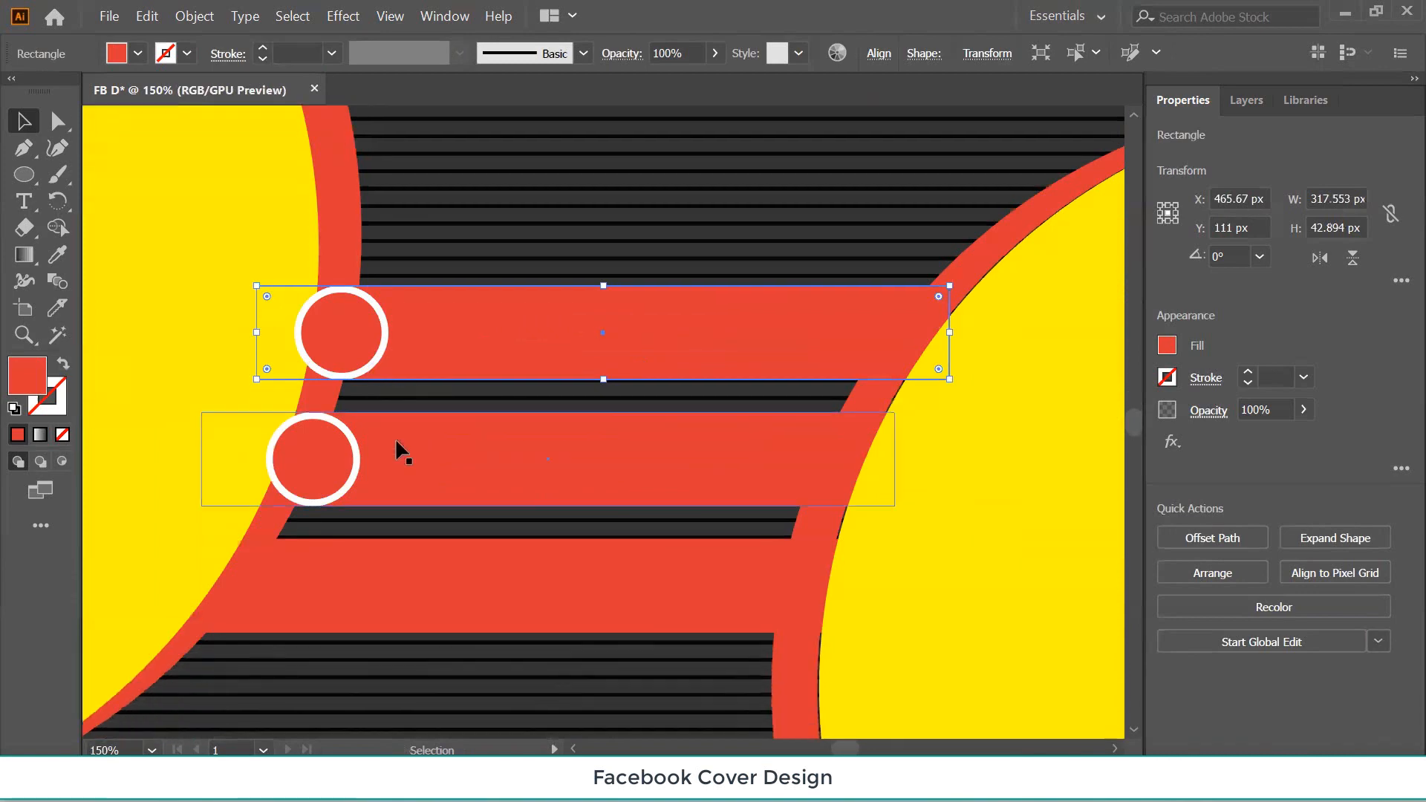
scroll(396, 447, up, 4)
scroll(397, 454, down, 5)
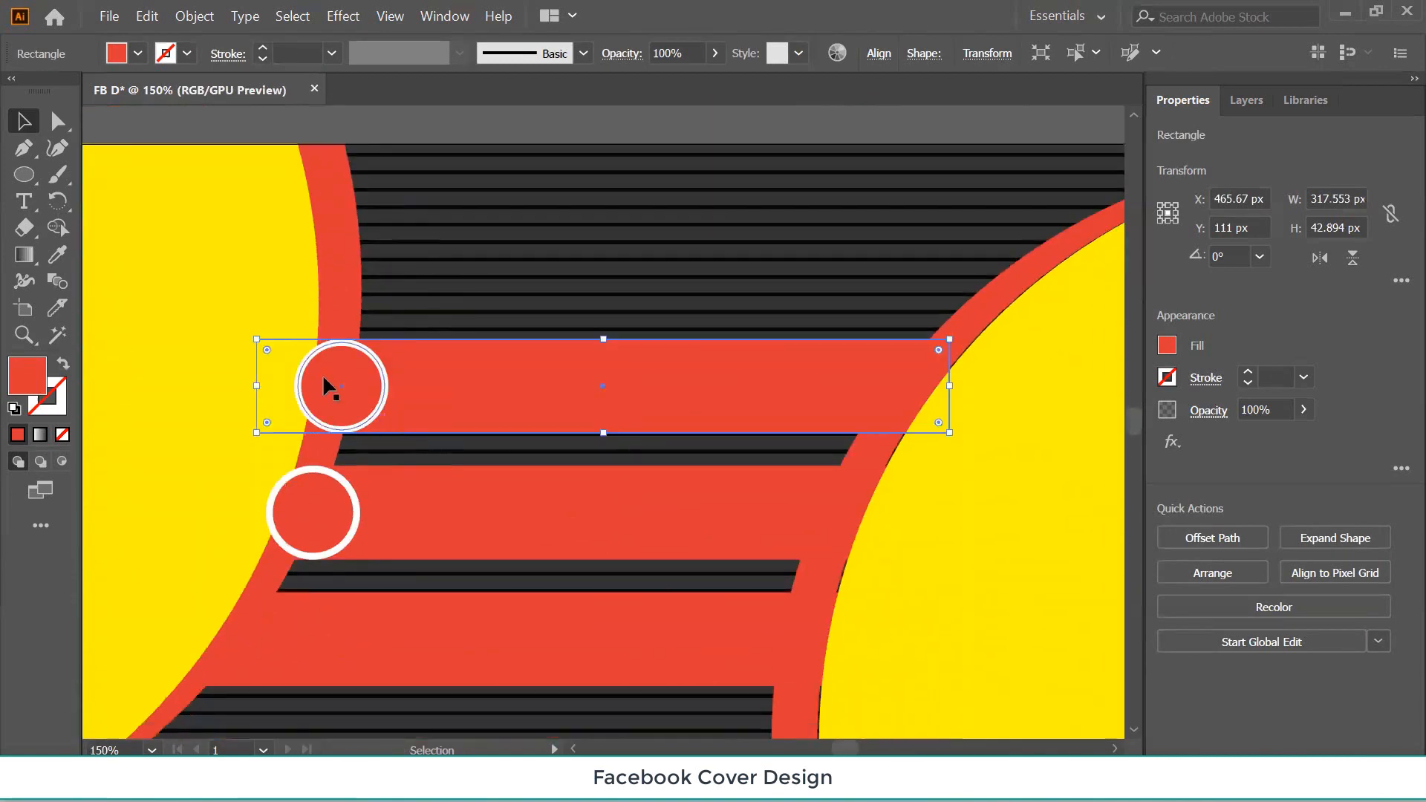
click(326, 378)
key(Left)
key(Left)
key(Left)
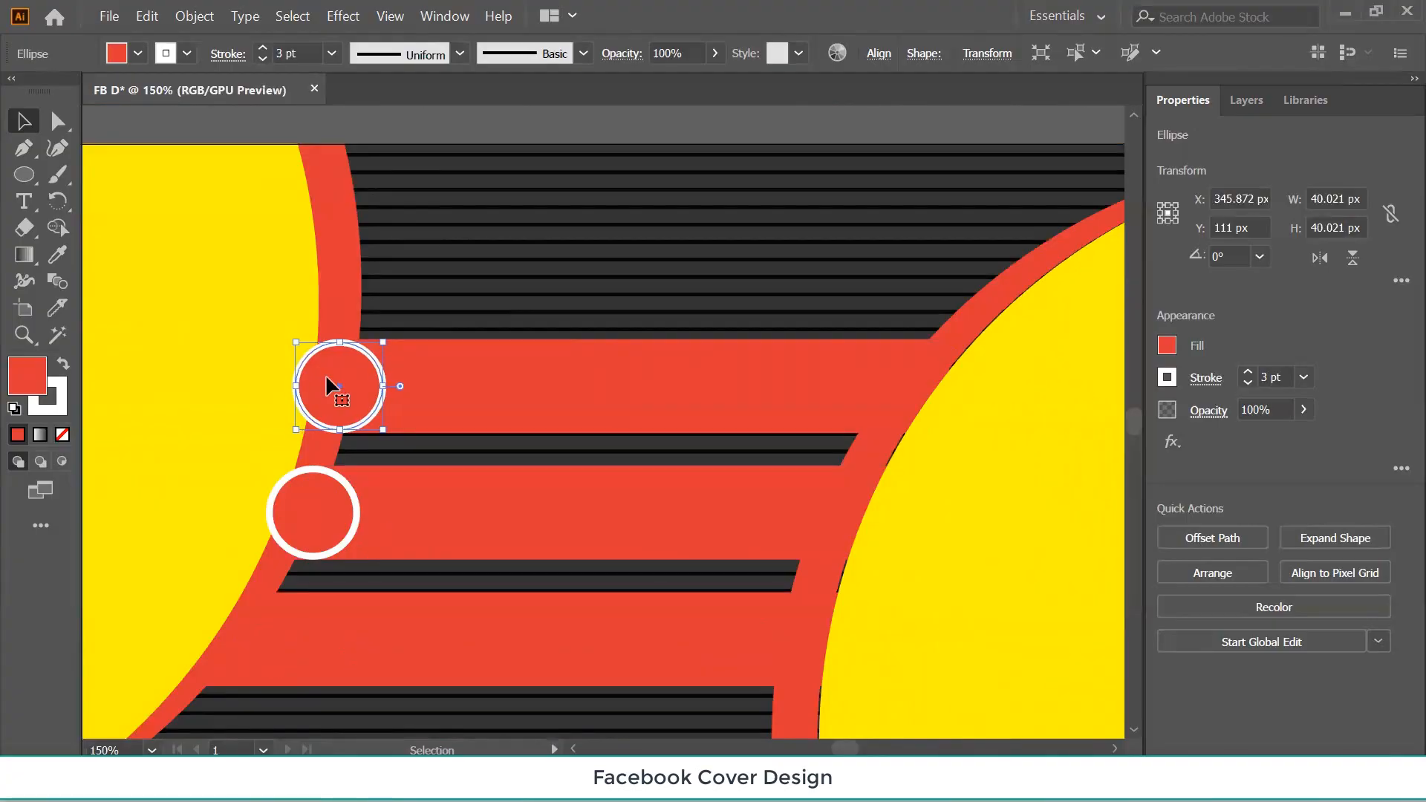
click(309, 505)
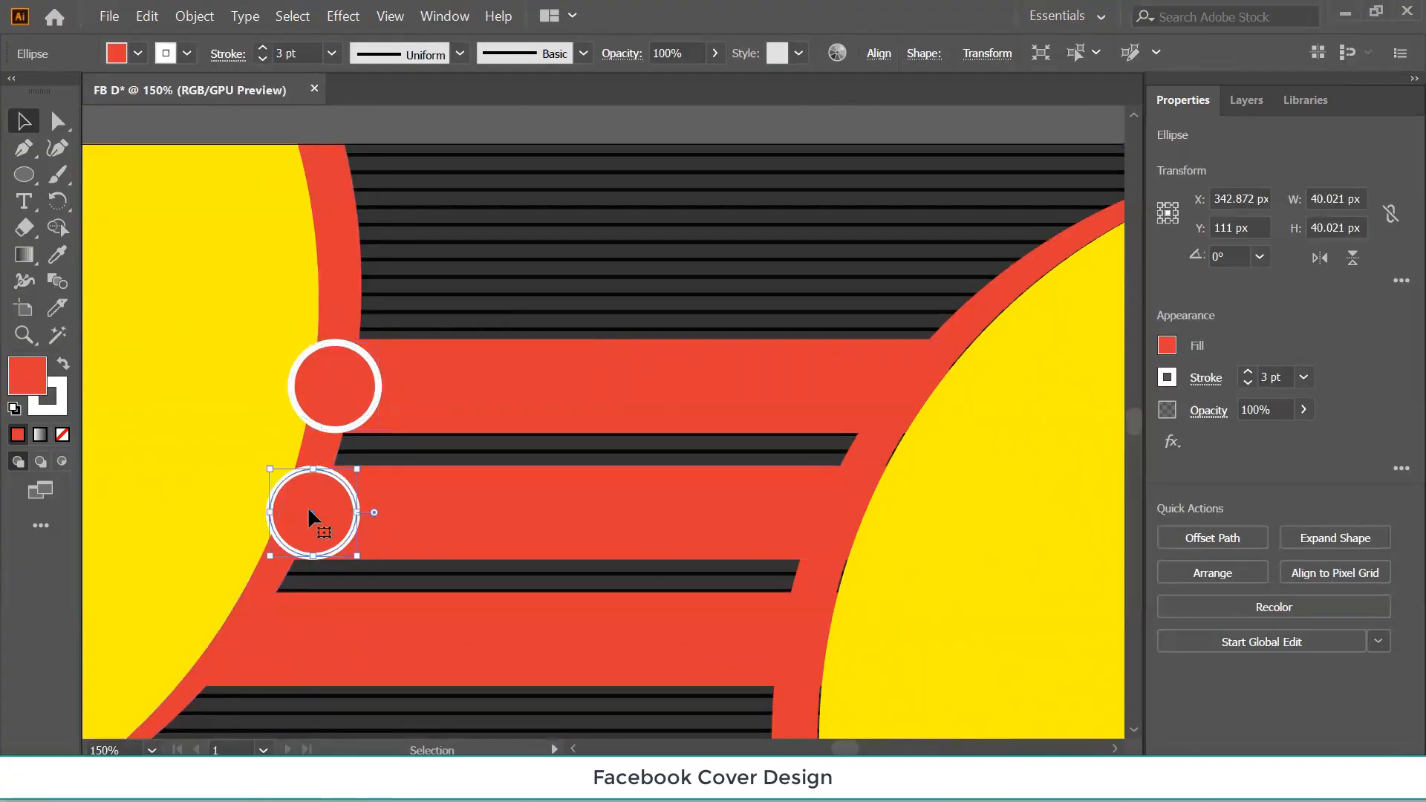
key(Left)
key(Left)
key(Left)
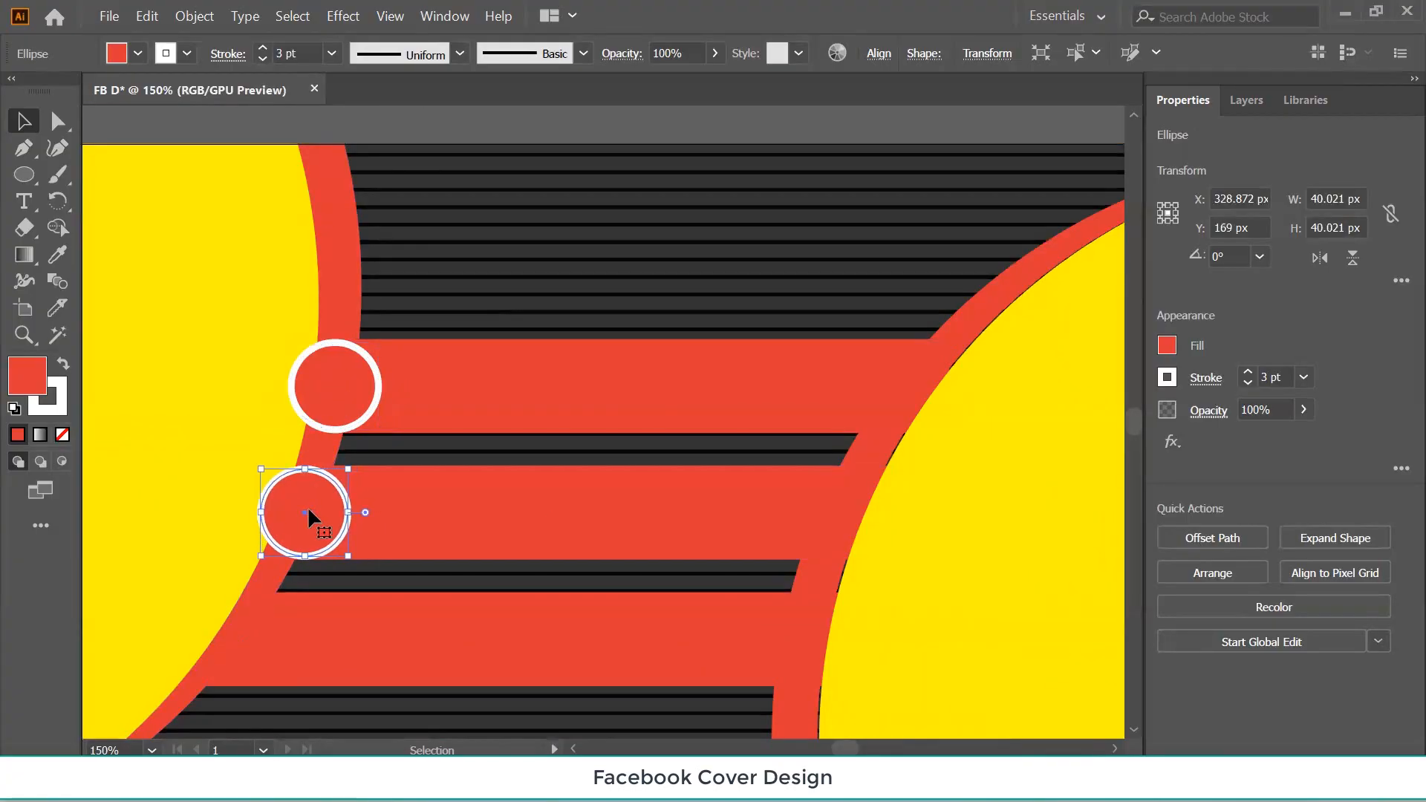
Copy a circle onto the third red bar's left end and shift it onto the yellow curve.
scroll(471, 428, down, 1)
drag(433, 479, 579, 344)
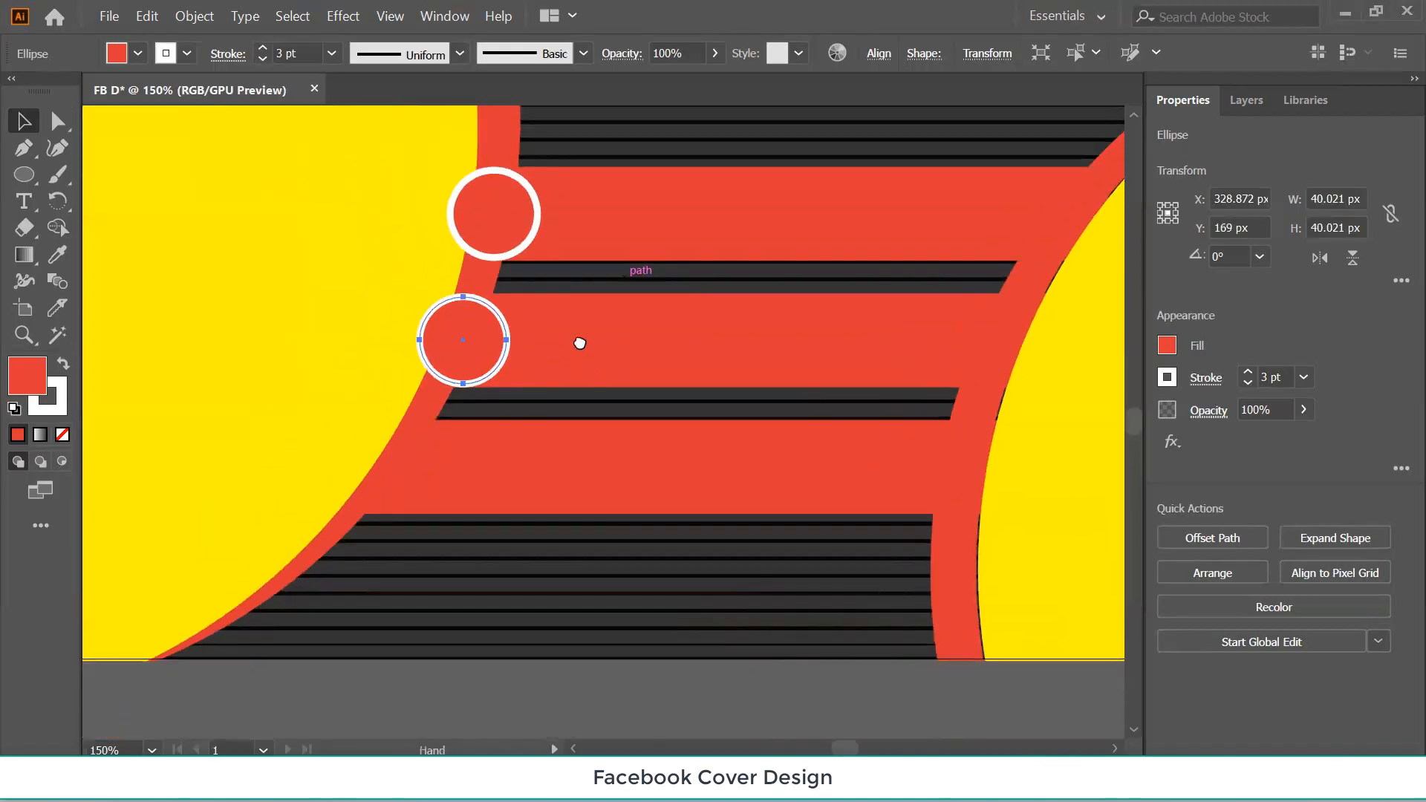
drag(472, 342, 440, 469)
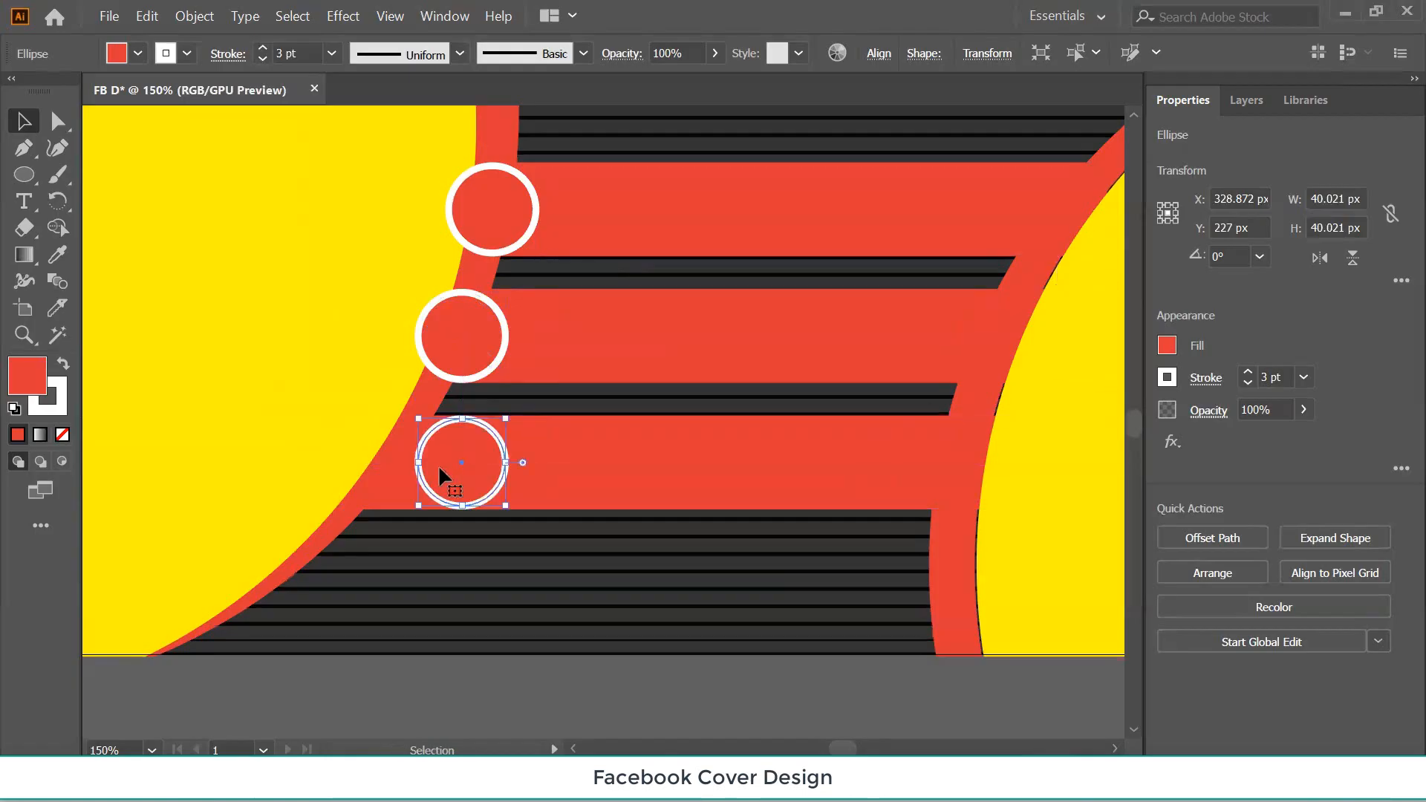
key(shift+Left)
key(shift+Left)
key(shift+Left)
key(shift+Left)
key(shift+Left)
key(shift+Left)
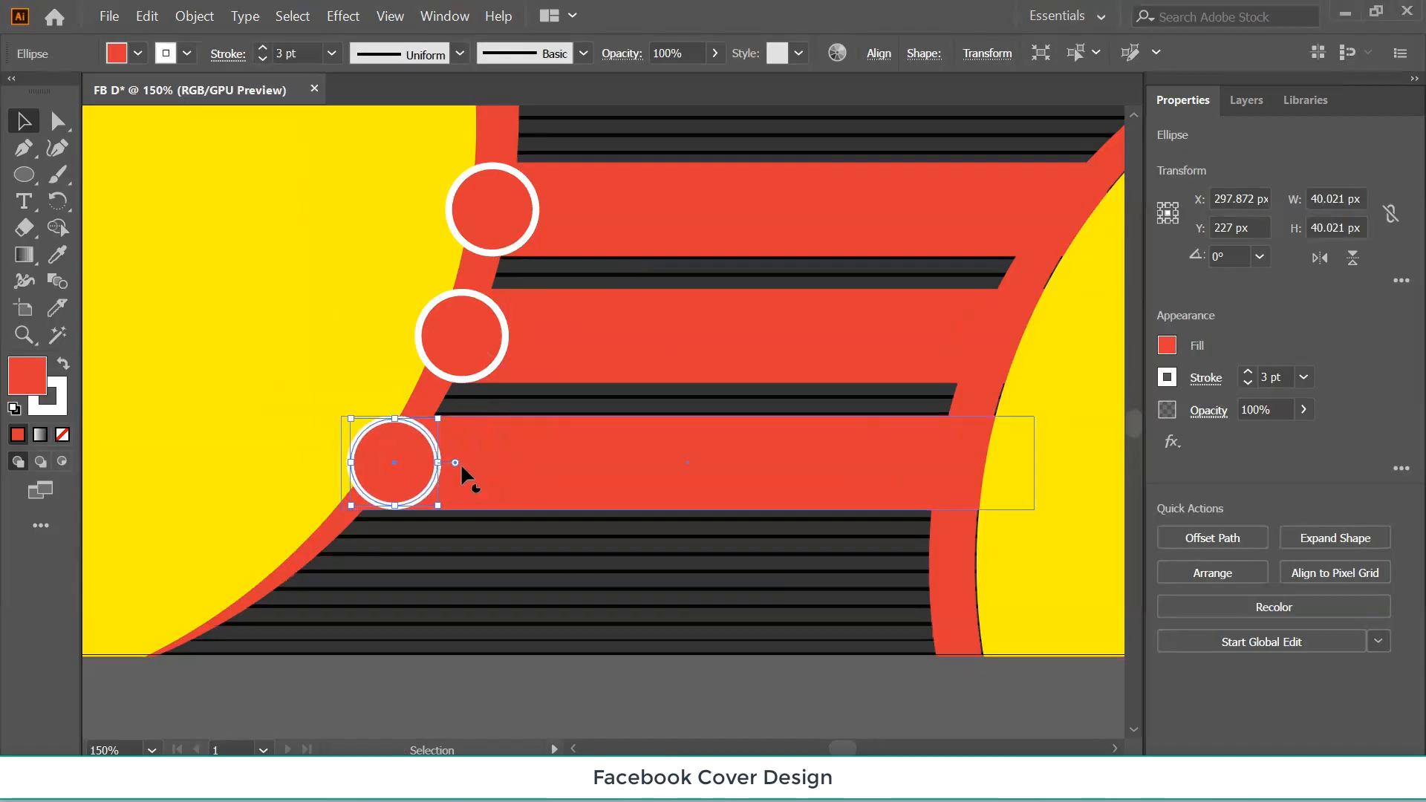
click(568, 588)
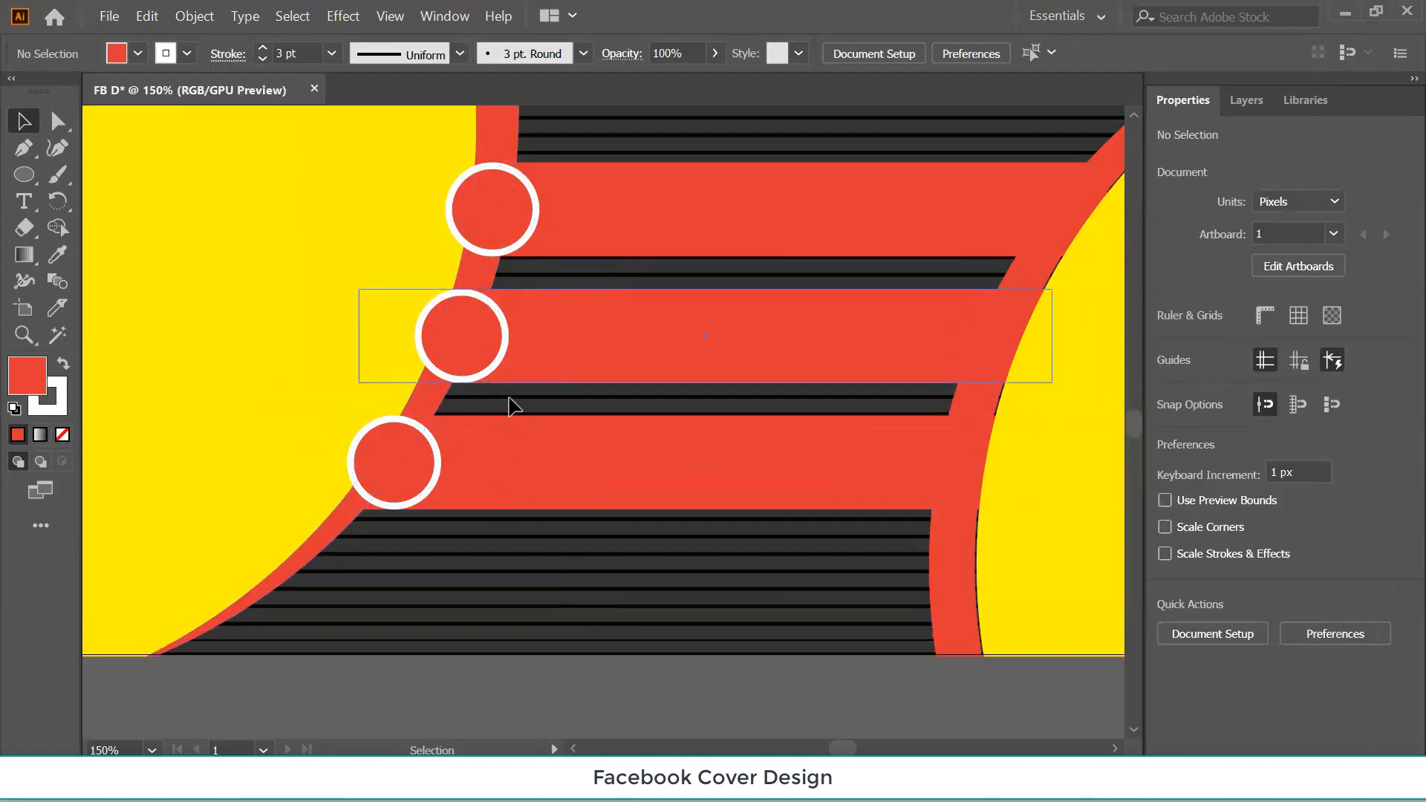
key(ctrl+minus)
key(ctrl+minus)
key(ctrl+minus)
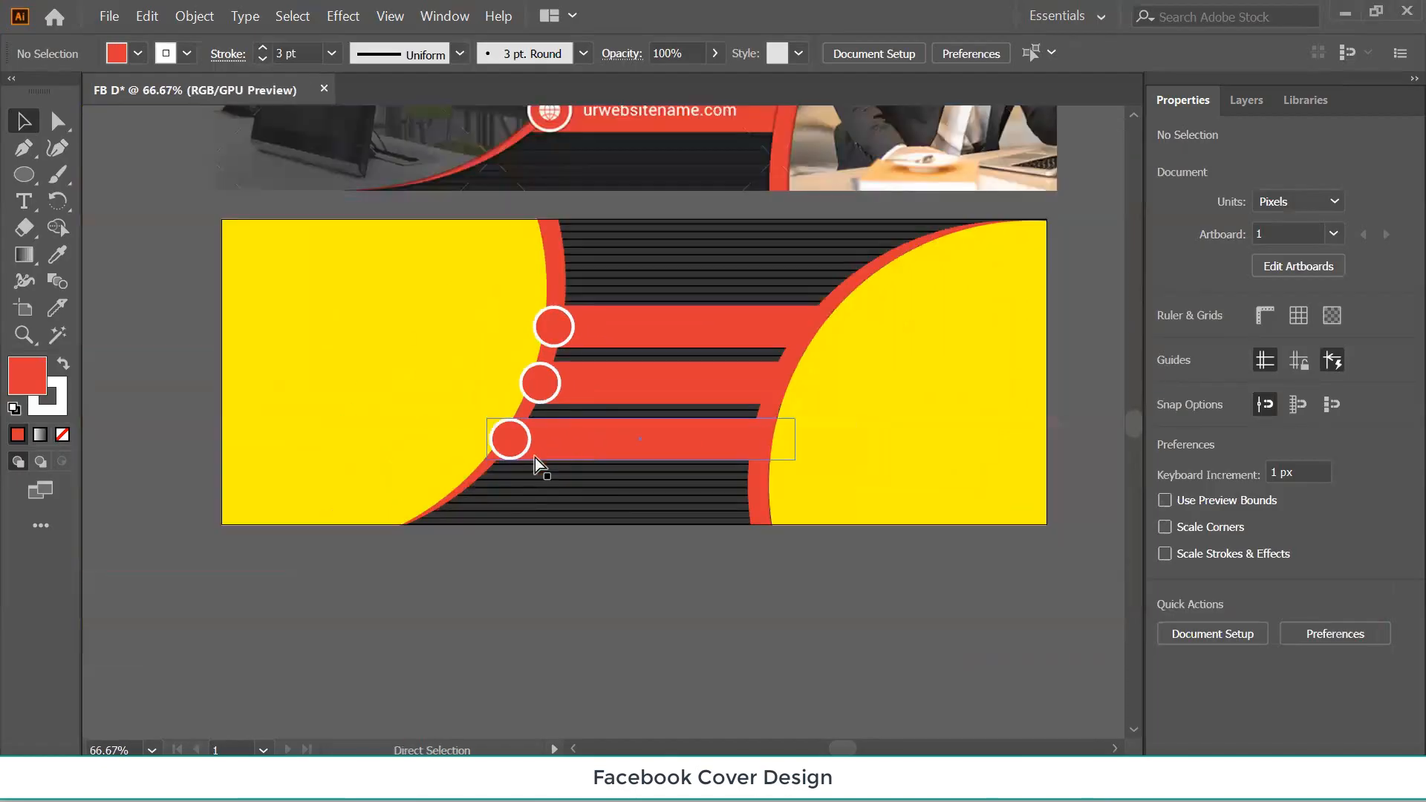
Open the File menu to begin bringing icon images into the cover.
scroll(535, 456, up, 1)
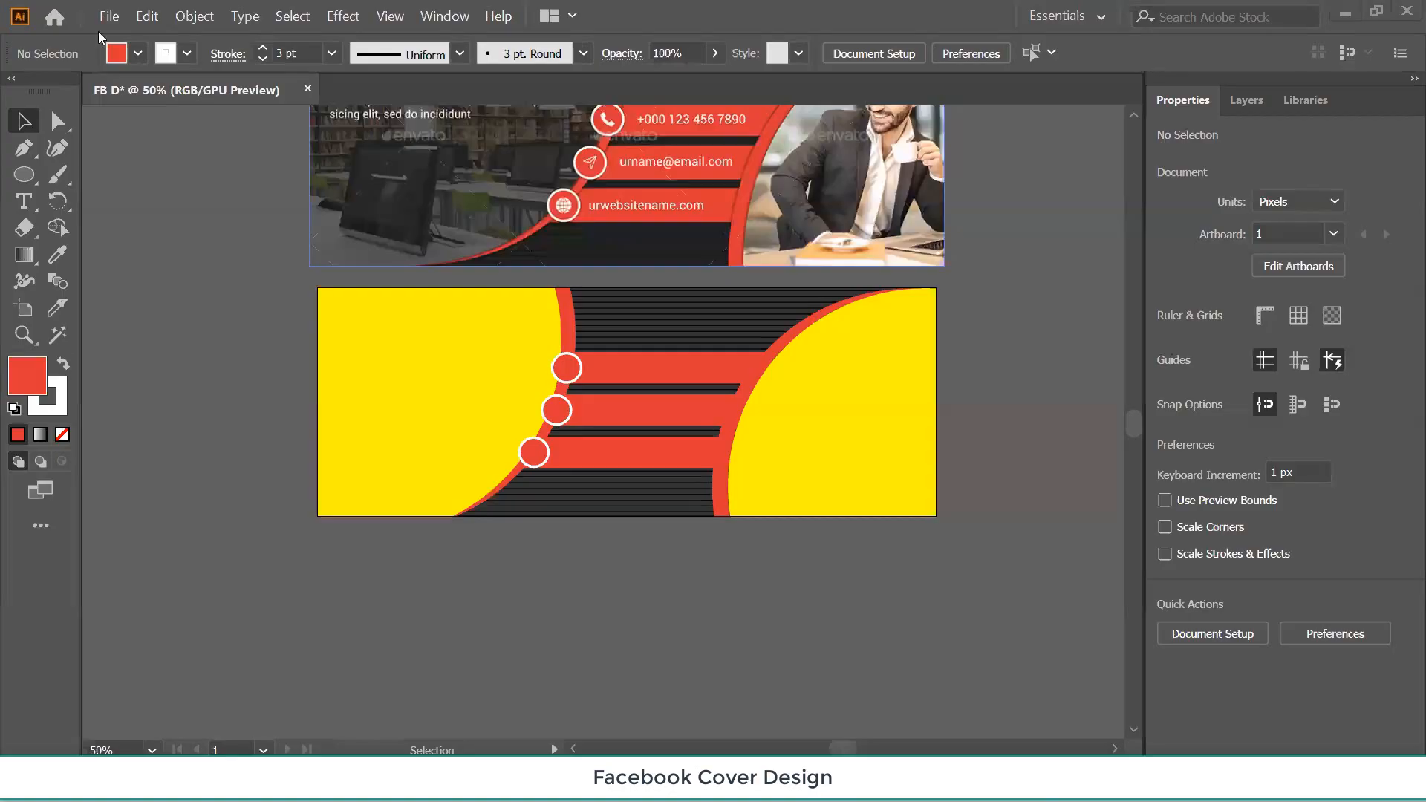
click(109, 15)
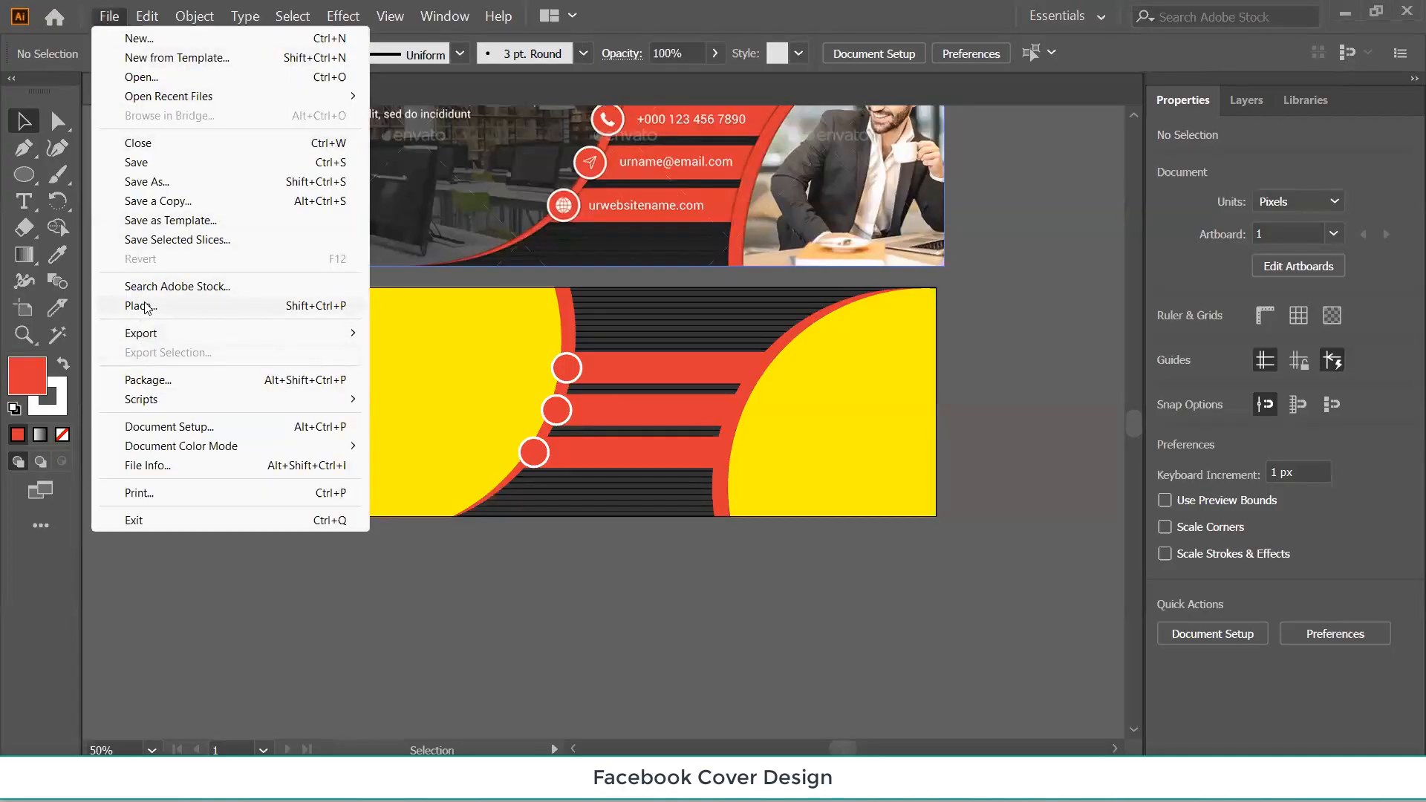
Place the send, language and call icon files from the Downloads folder.
mouse_move(156, 342)
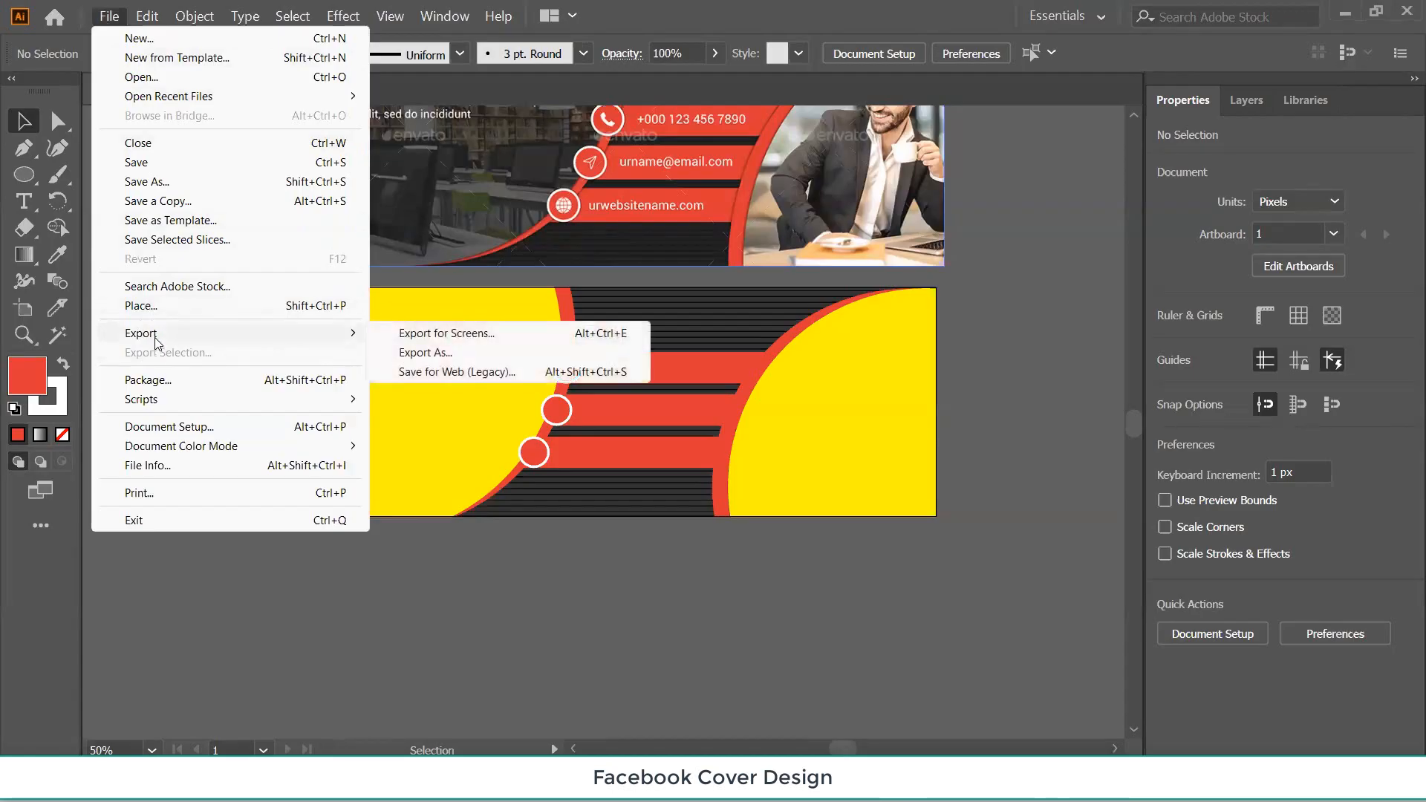
click(149, 304)
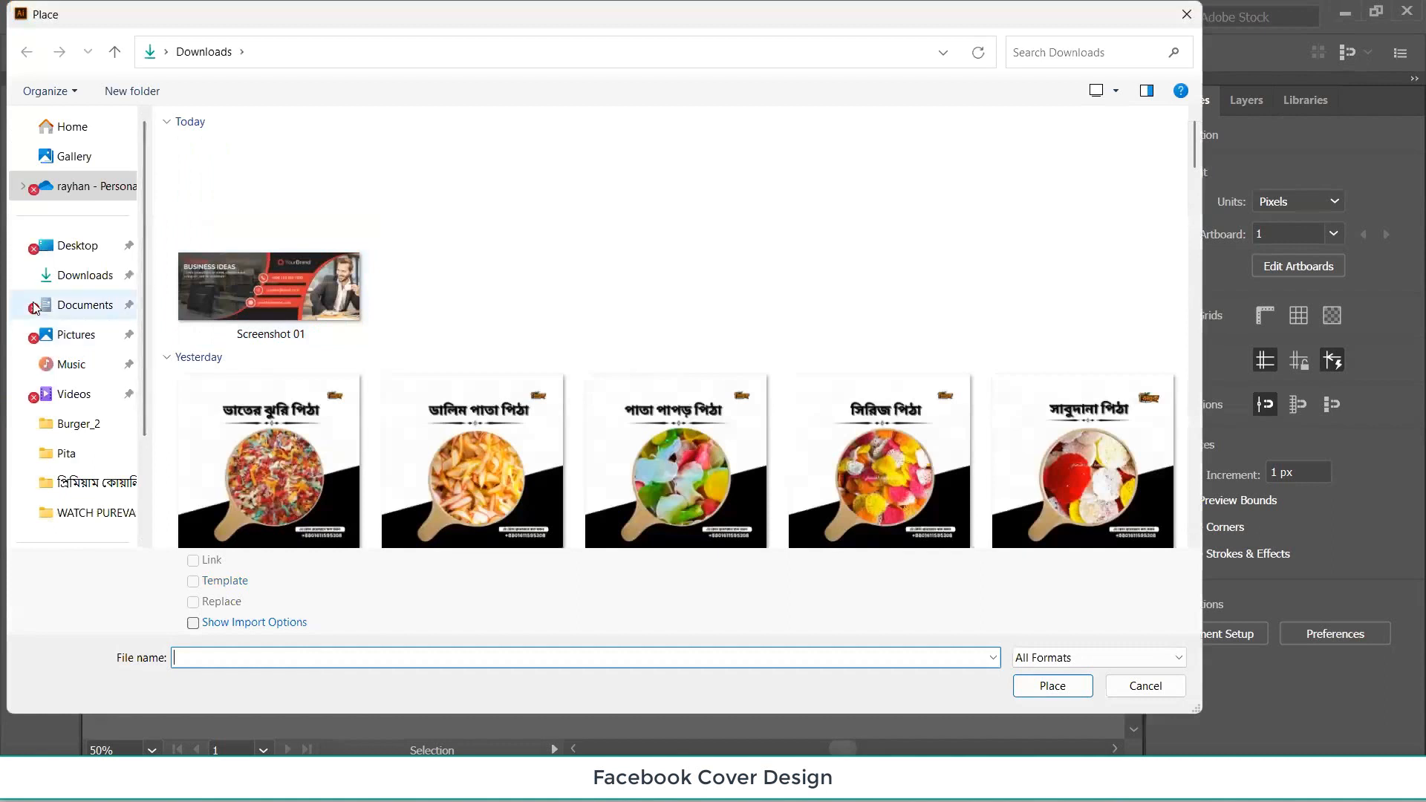
click(57, 276)
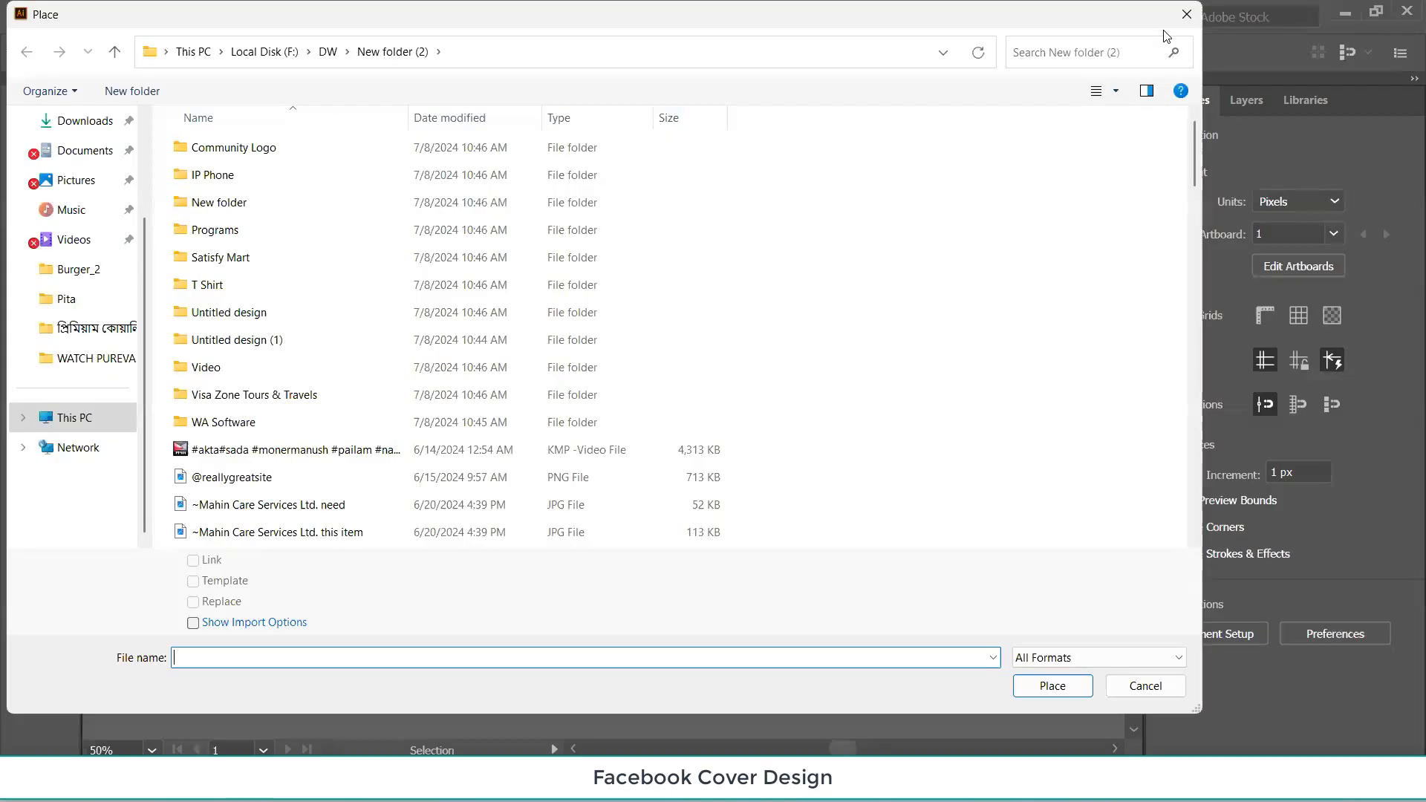
scroll(67, 272, up, 3)
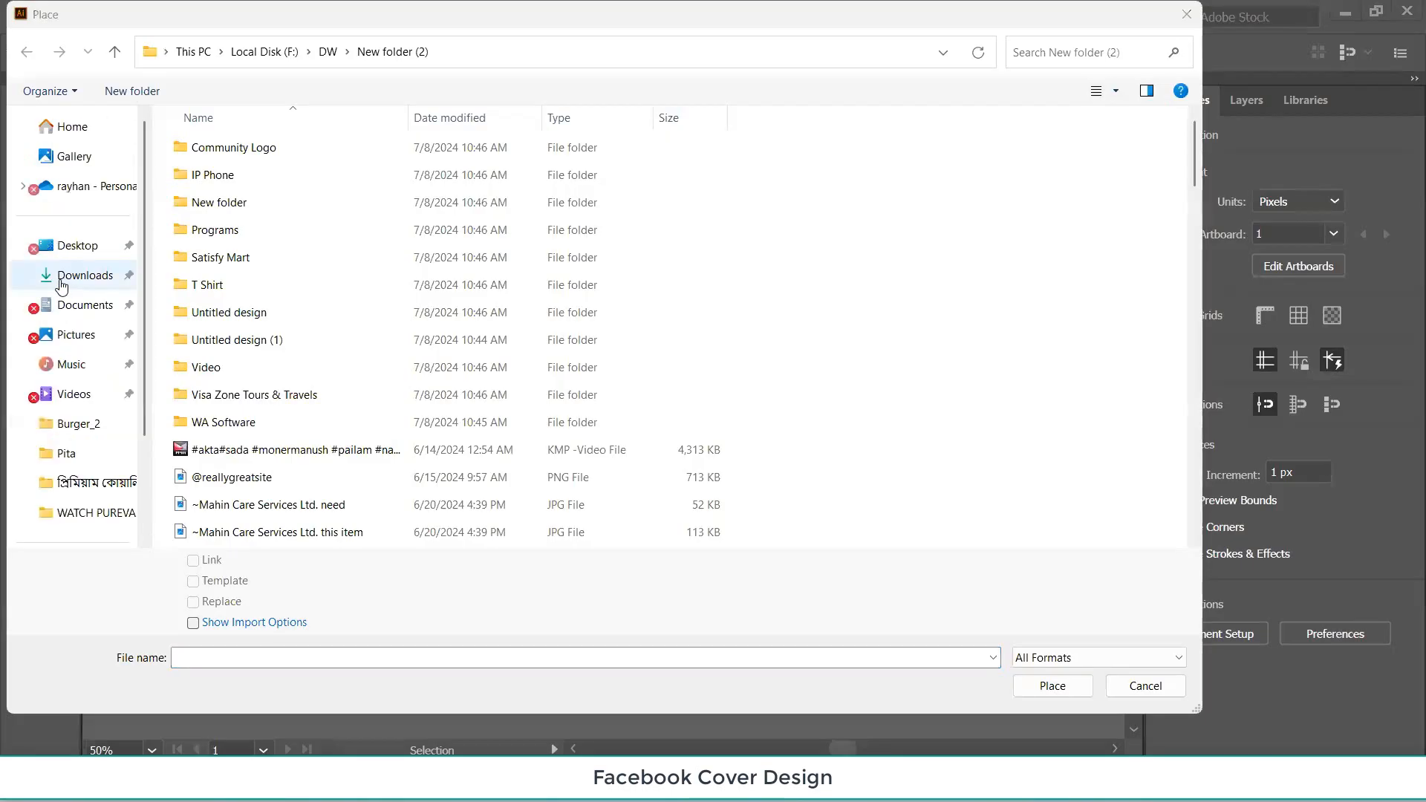
click(63, 276)
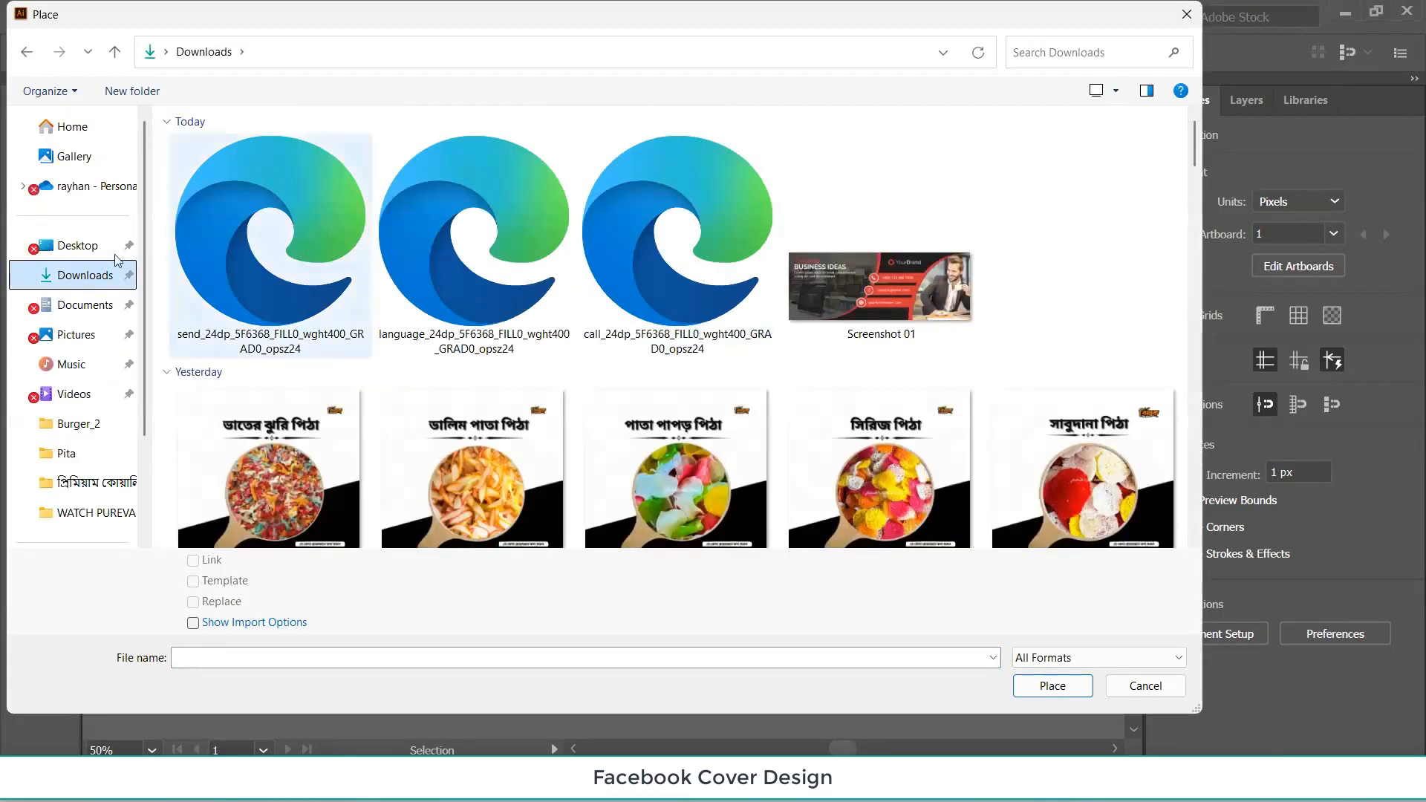
click(268, 245)
ctrl+click(453, 235)
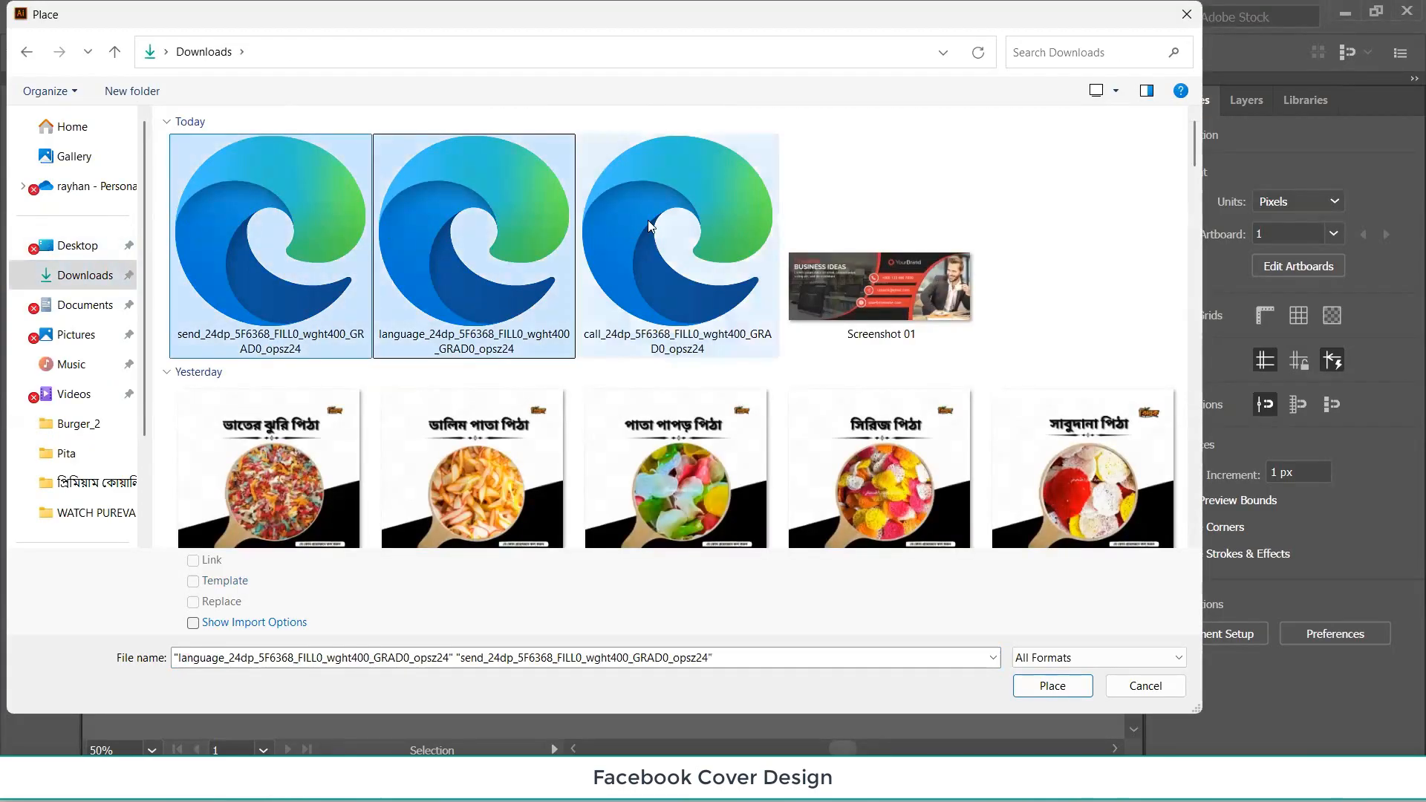
ctrl+click(652, 232)
click(1051, 685)
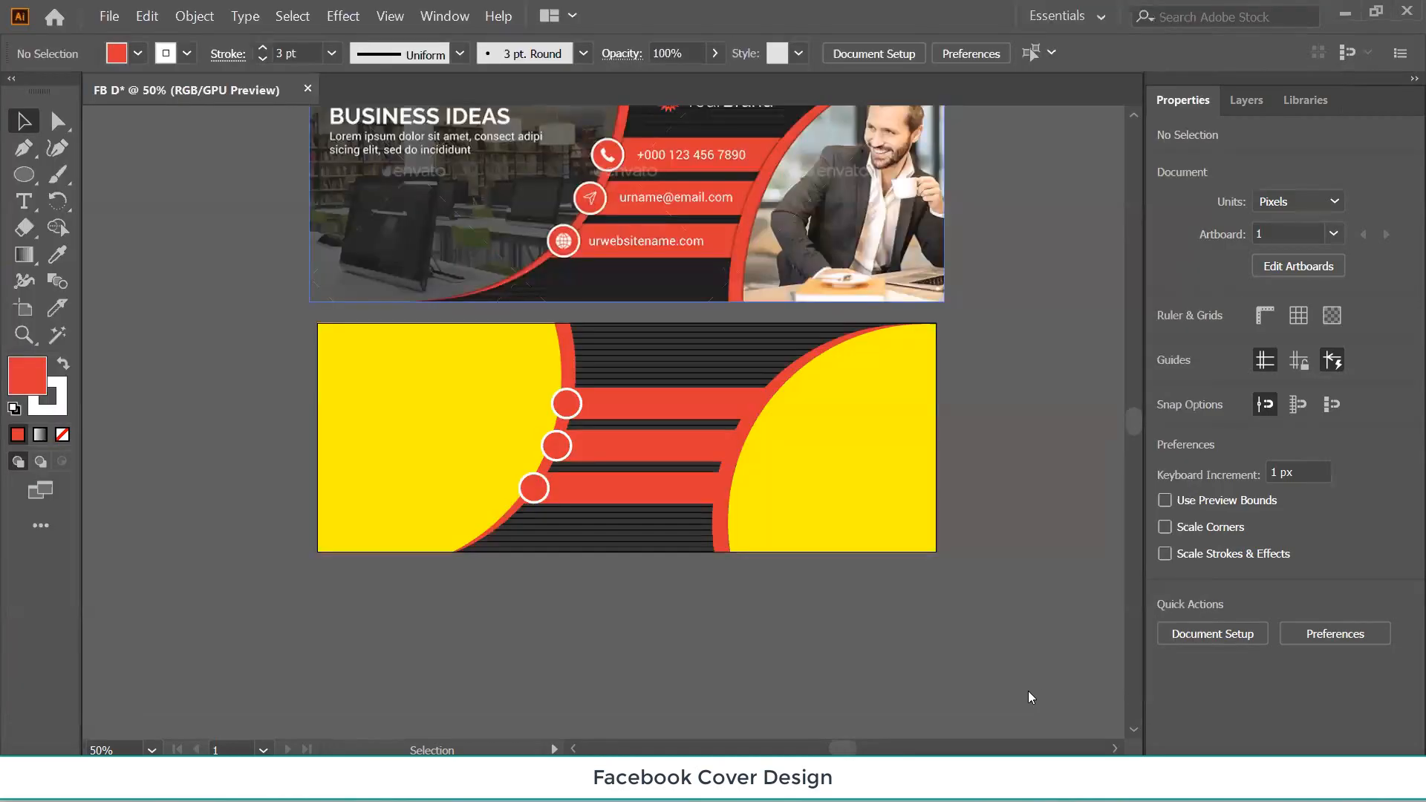
Drop the three placed icons, including the globe, beside the artboard.
click(201, 392)
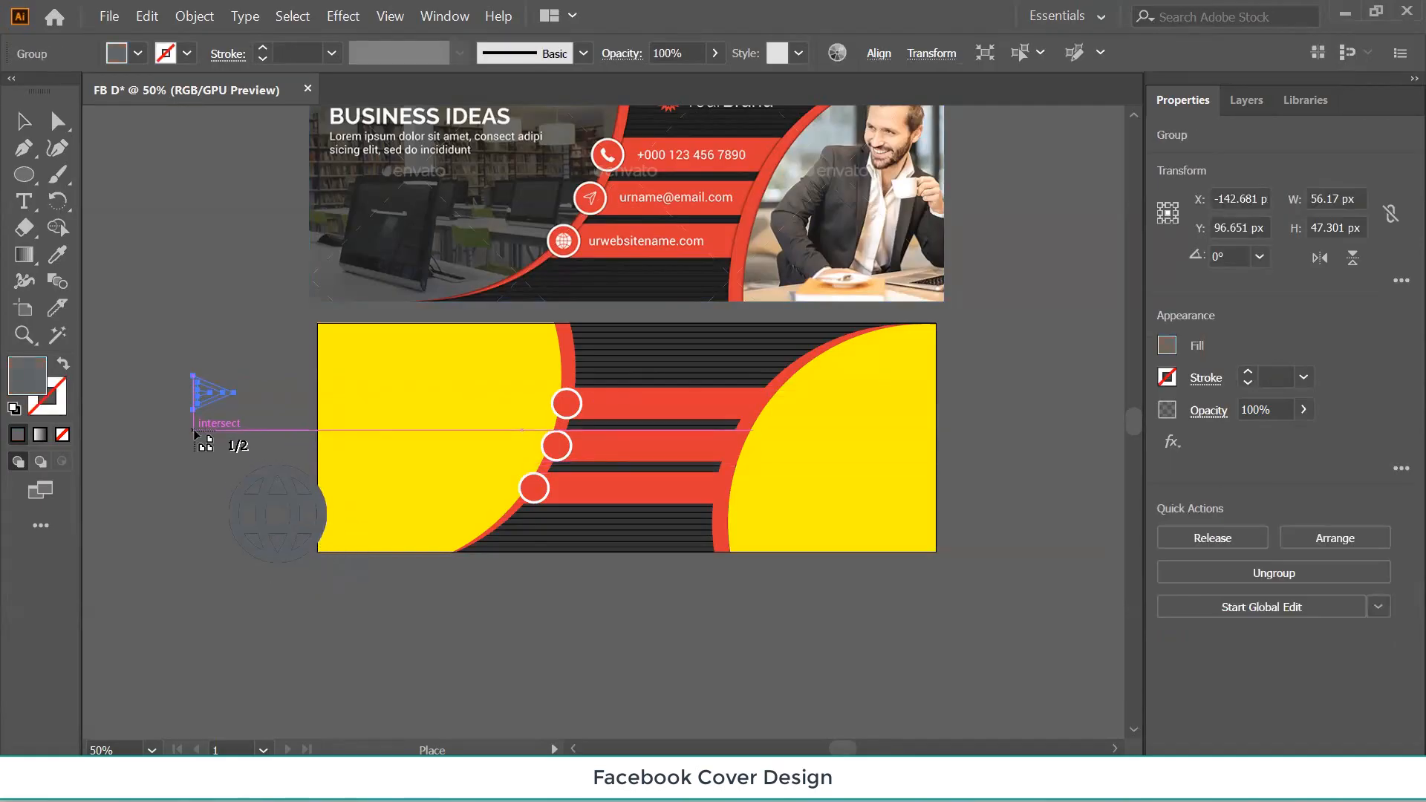
click(192, 429)
drag(218, 537, 236, 576)
Recolour all three icons white with the Eyedropper, then select the globe icon.
click(176, 283)
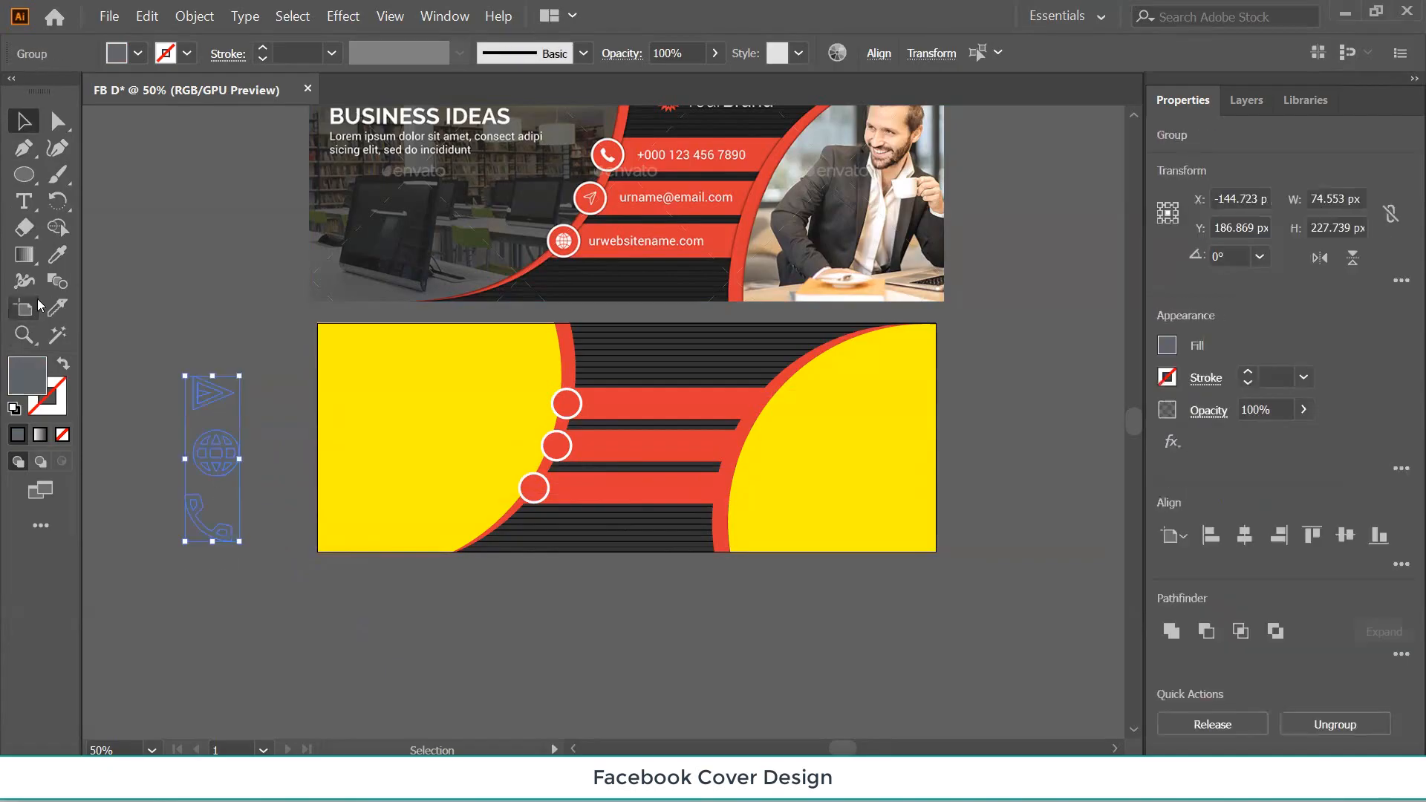
click(58, 254)
click(459, 388)
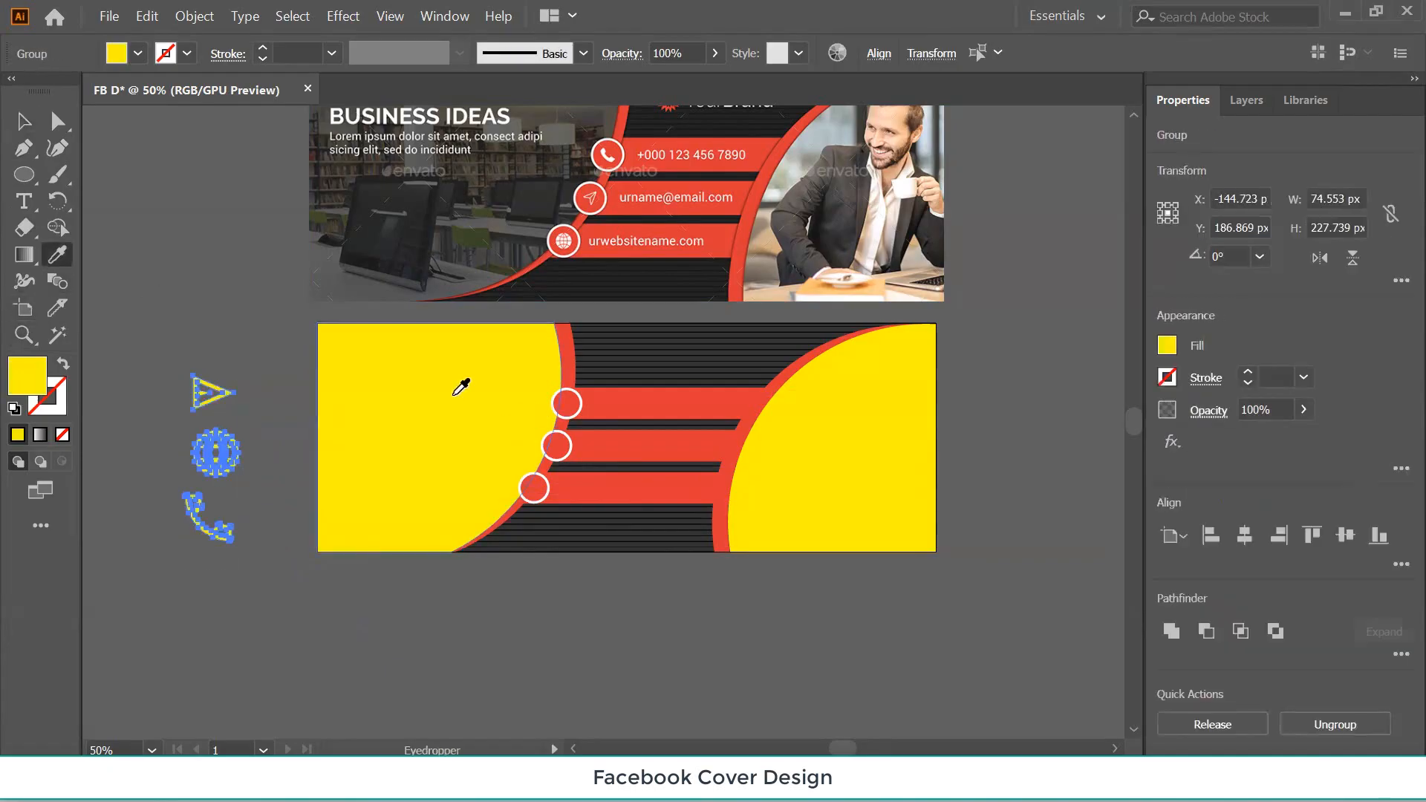
click(900, 288)
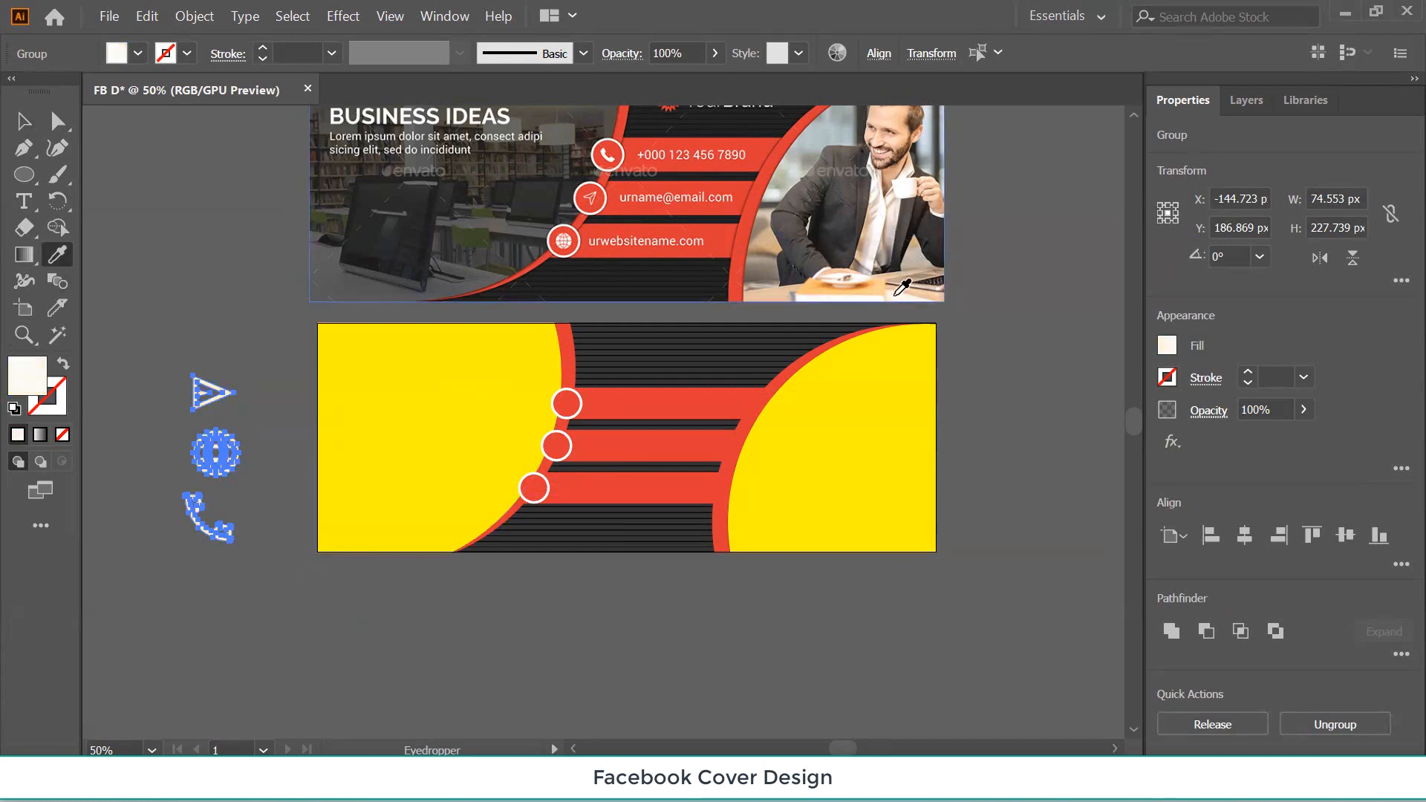
click(23, 121)
click(149, 260)
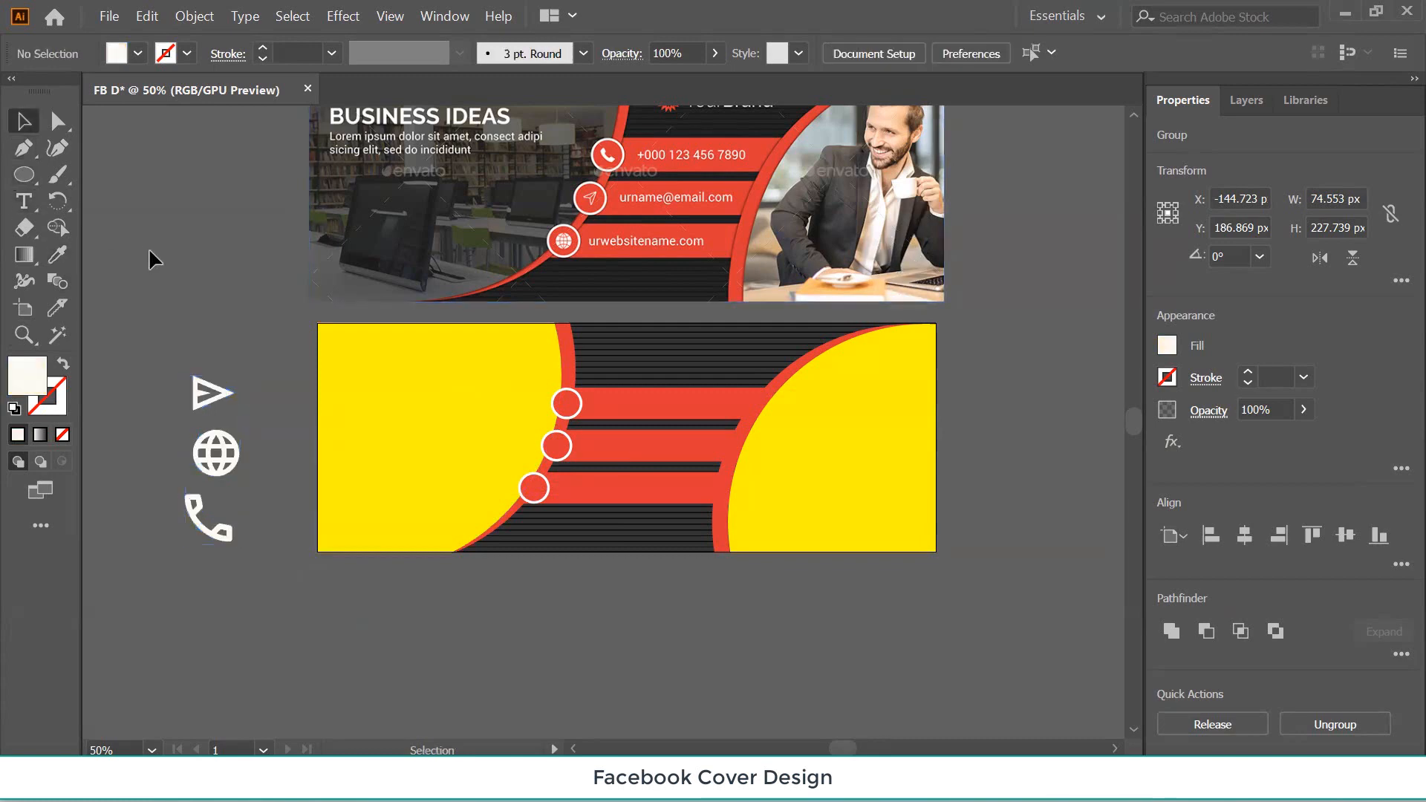
click(220, 468)
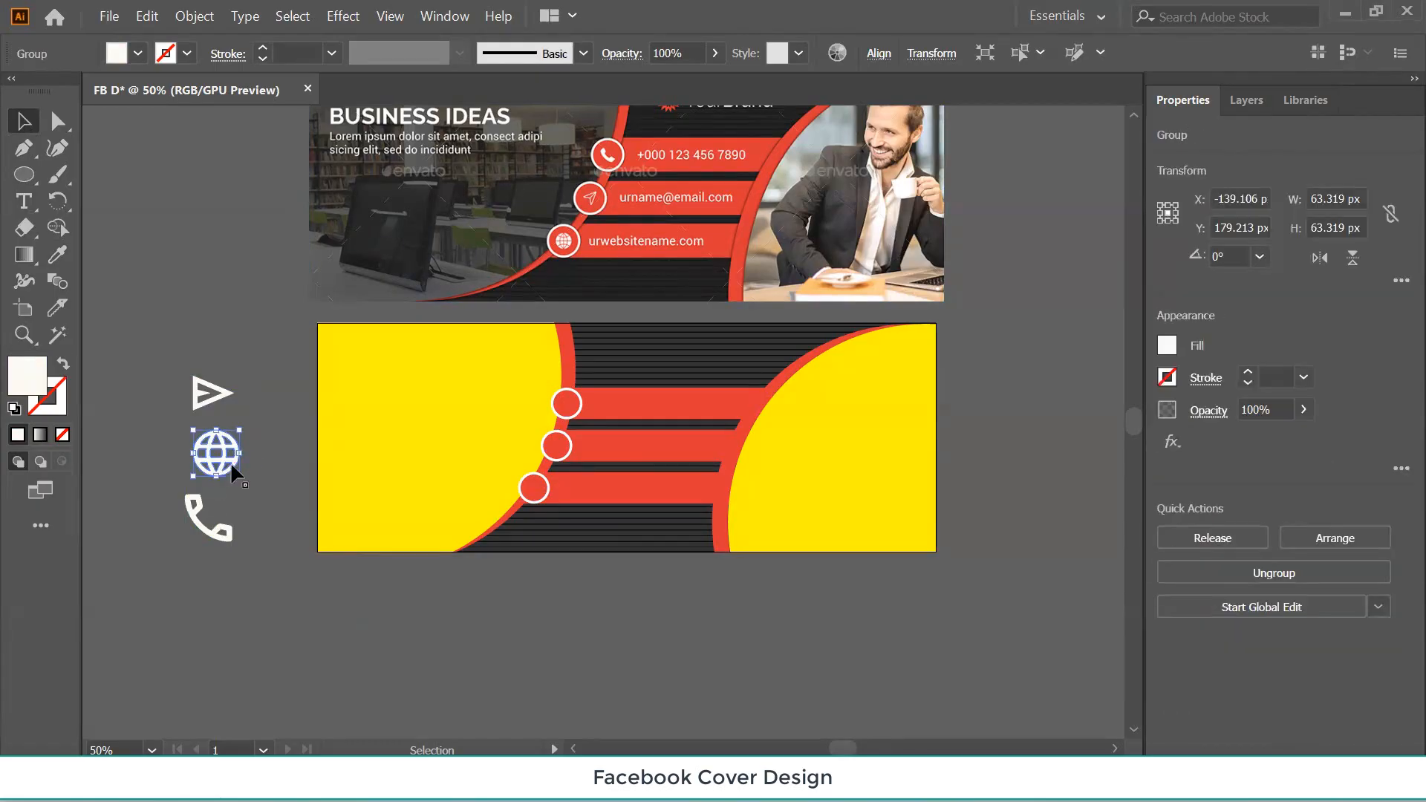
Shrink the globe icon to about 30 px and centre it inside the lowest ring.
drag(244, 479, 537, 490)
click(233, 488)
scroll(537, 490, up, 4)
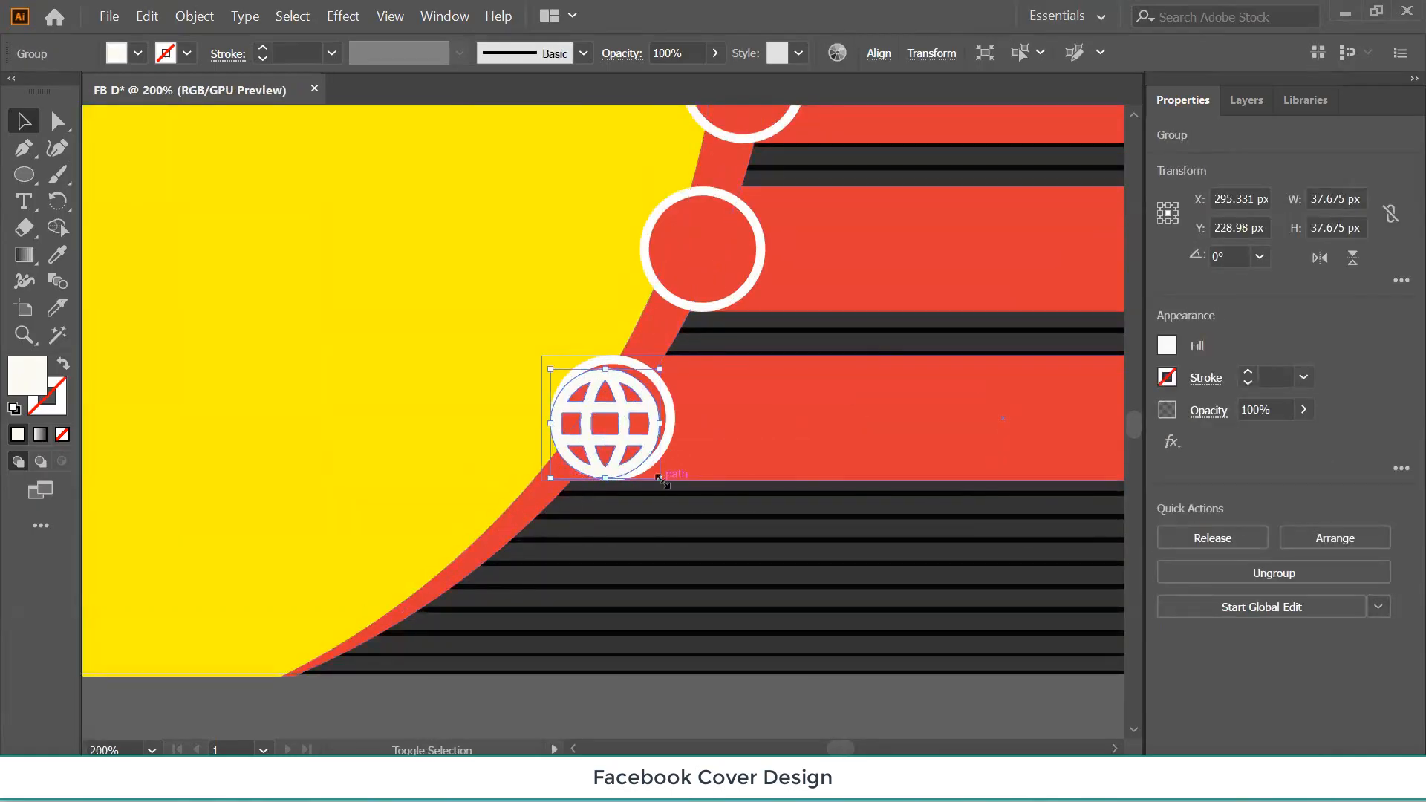
drag(660, 479, 649, 465)
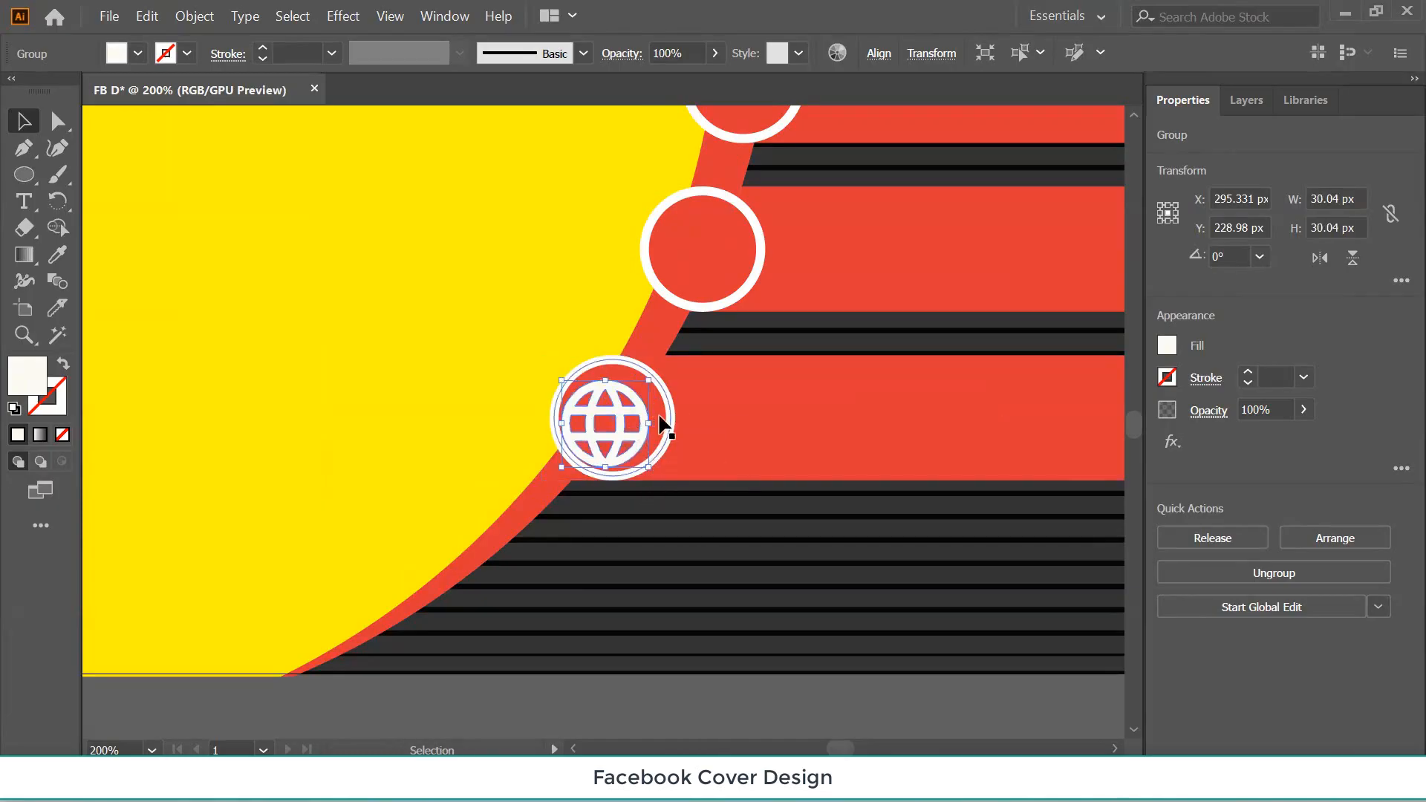
key(shift)
shift+click(663, 425)
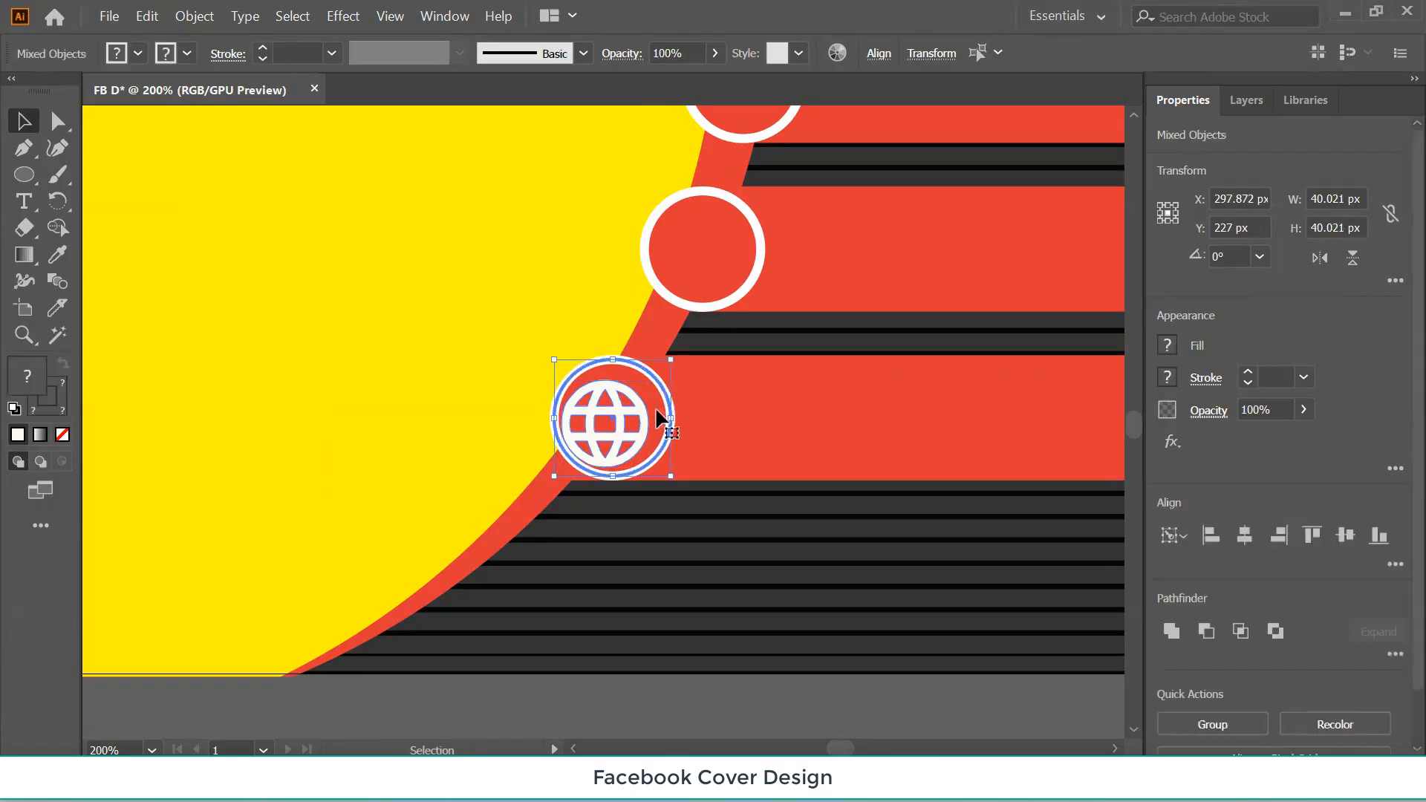
click(1340, 538)
click(1244, 536)
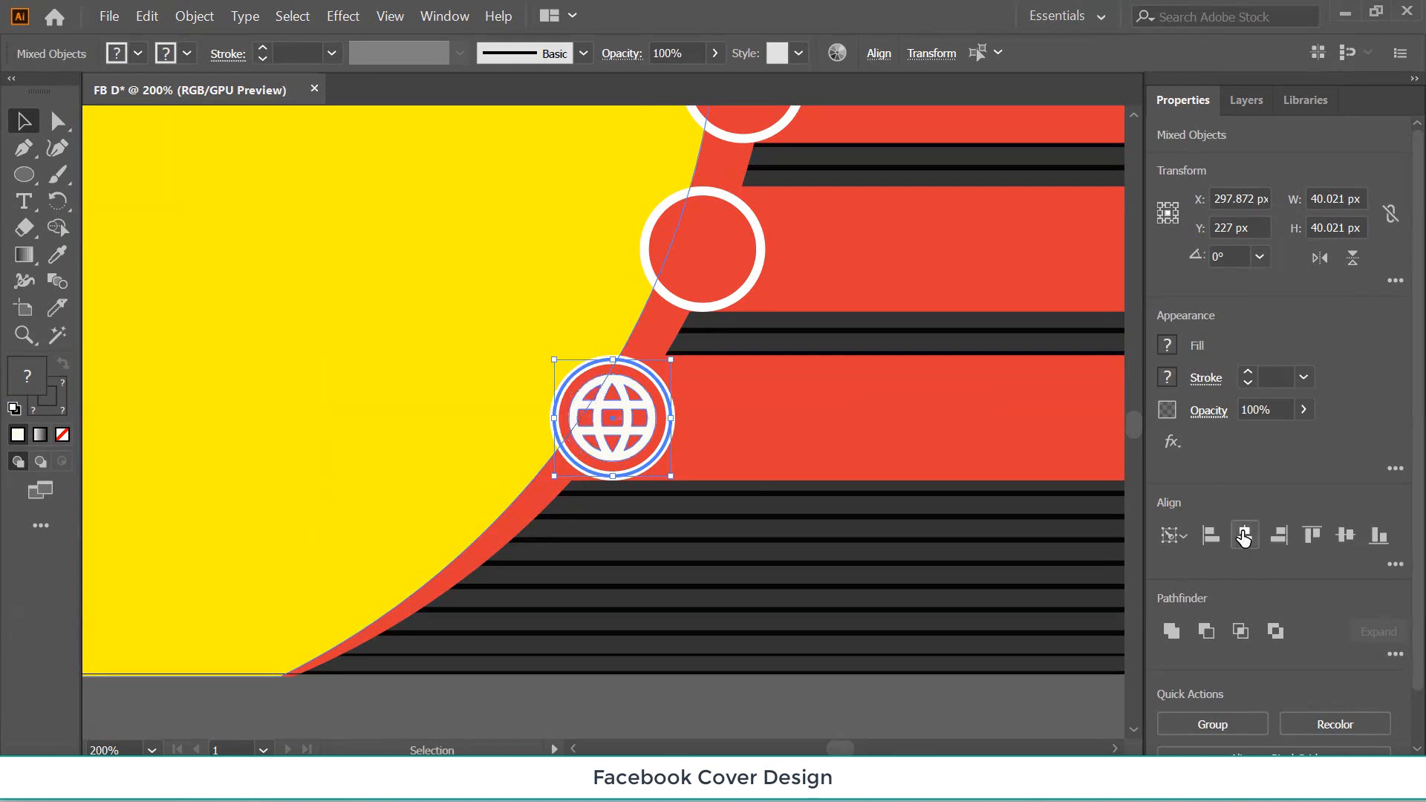
Set the globe icon's stroke to None, removing its outline.
click(809, 418)
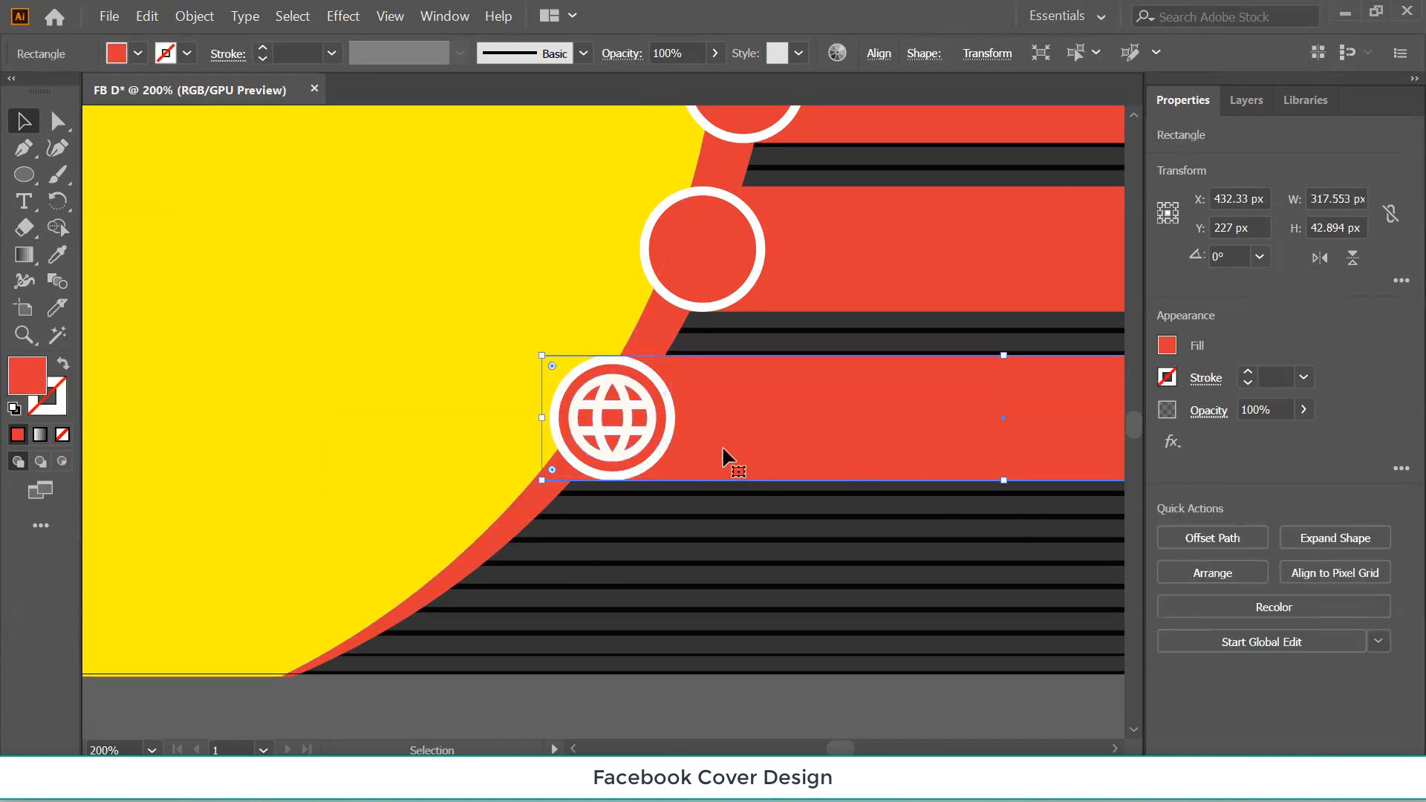
click(625, 444)
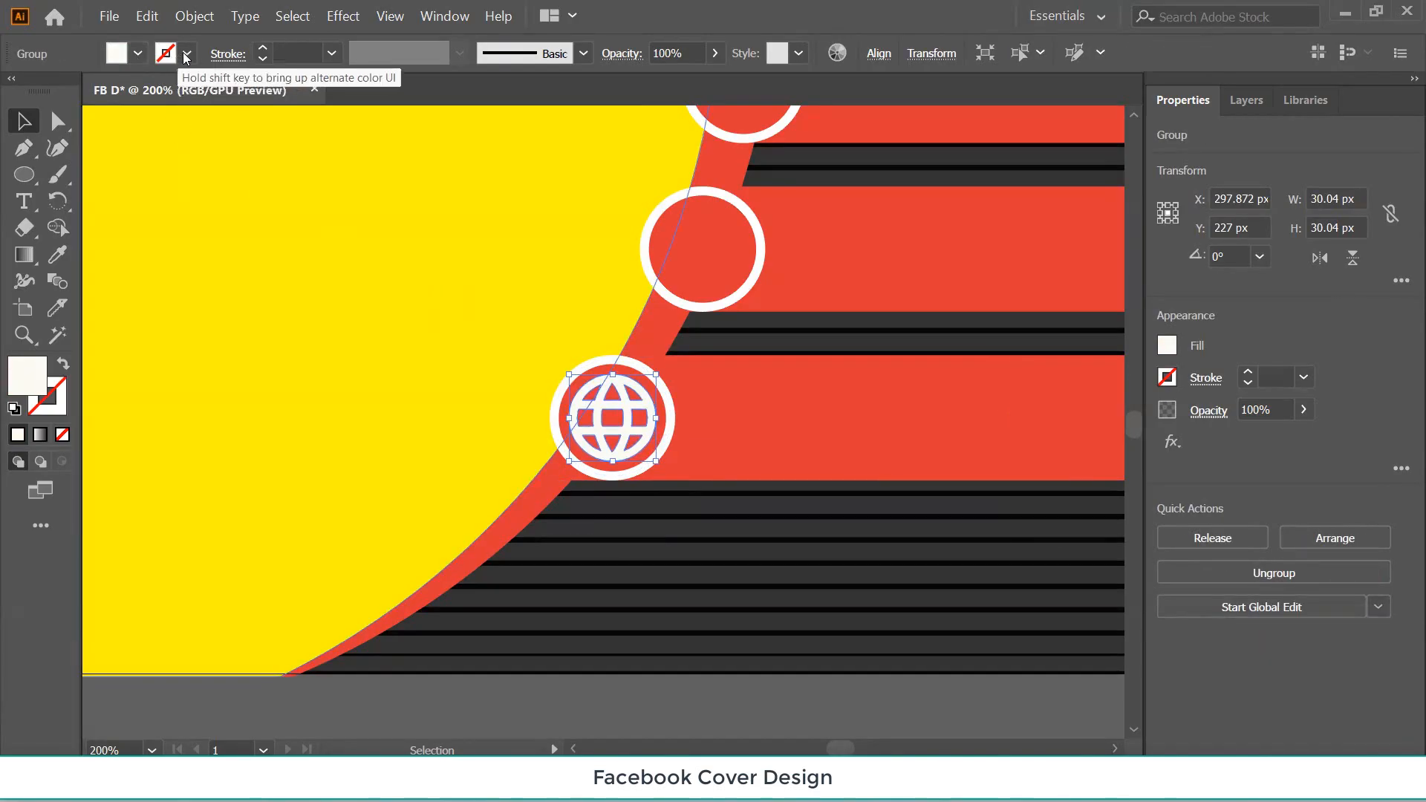
click(137, 55)
click(171, 91)
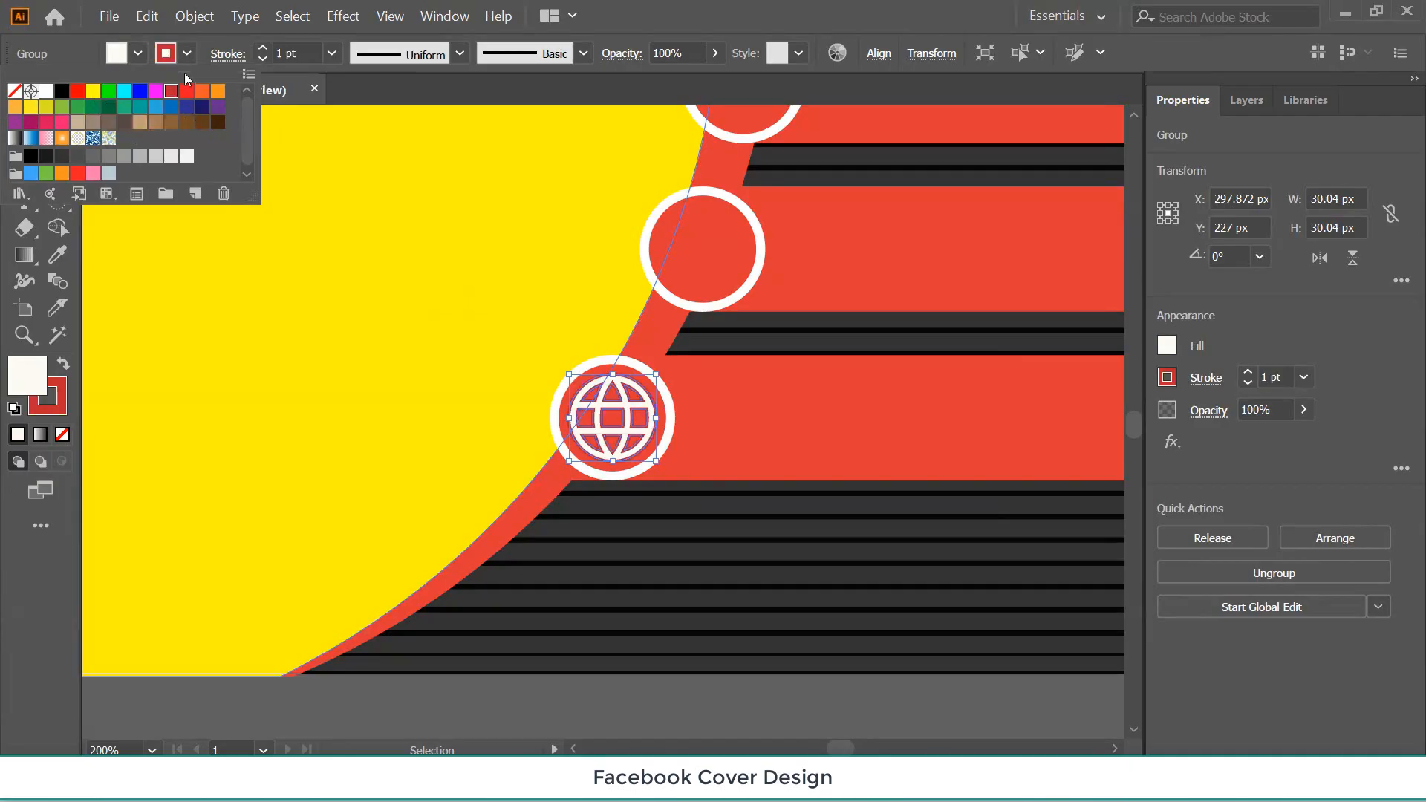
click(187, 53)
click(187, 53)
click(14, 90)
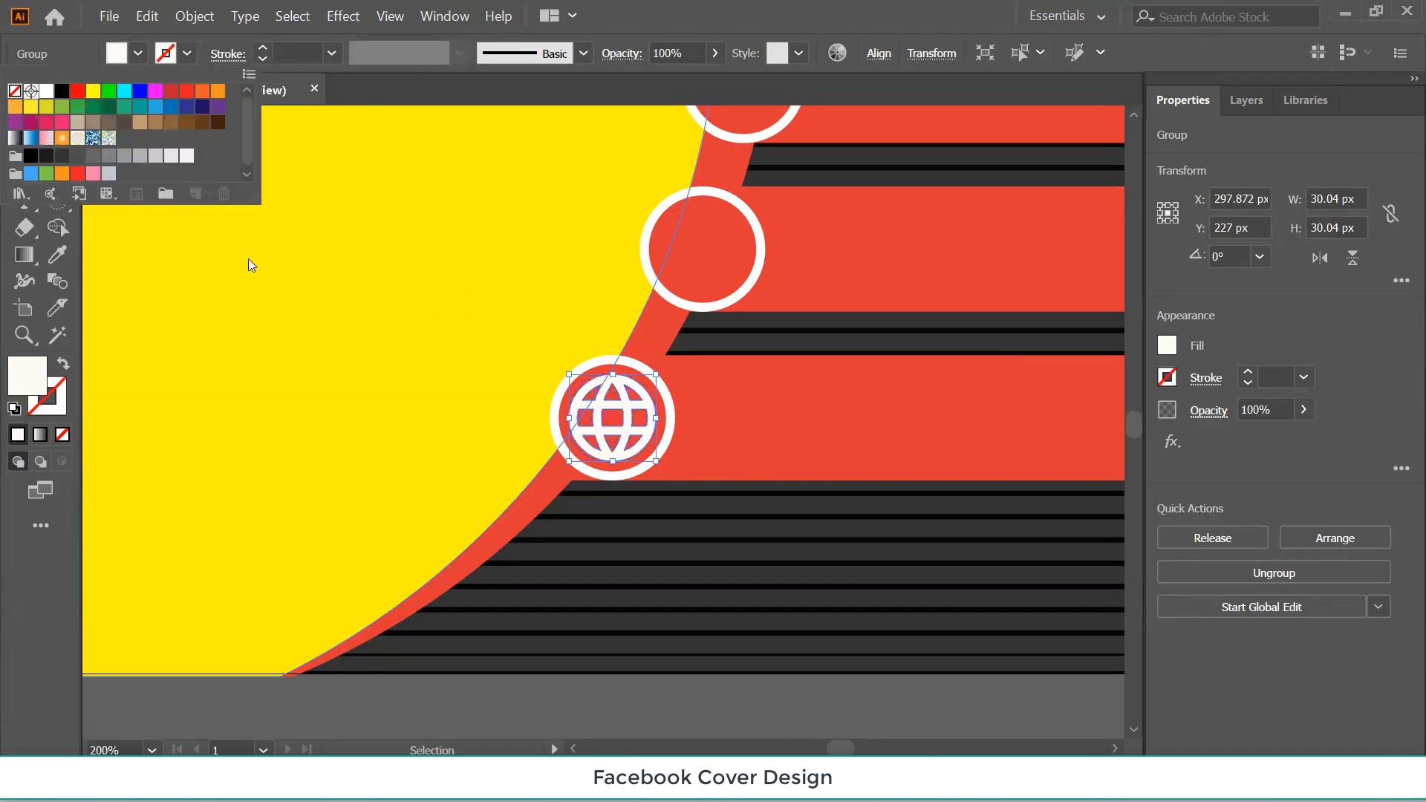
click(768, 408)
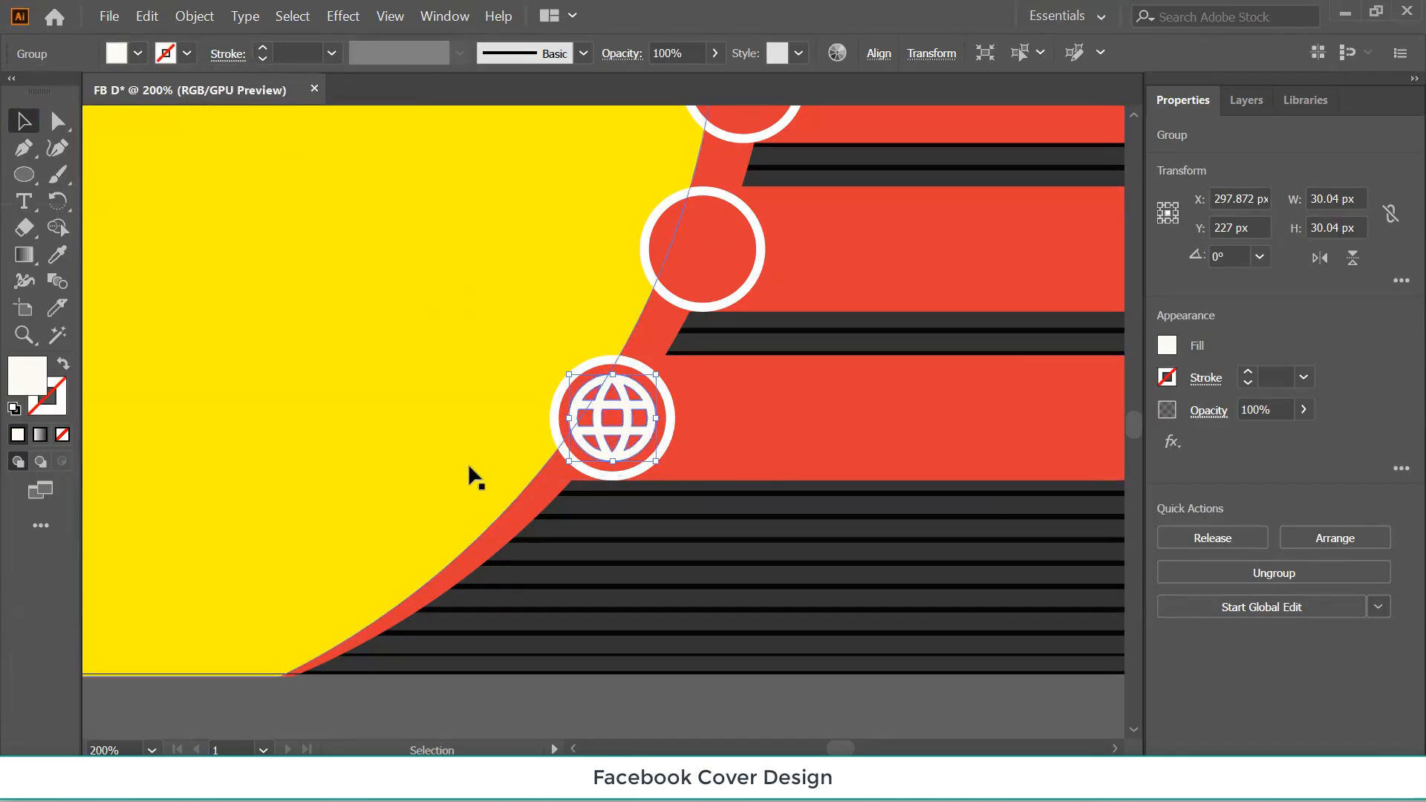
Move the phone icon onto the top circle and the paper-plane onto the middle circle.
drag(188, 465, 929, 393)
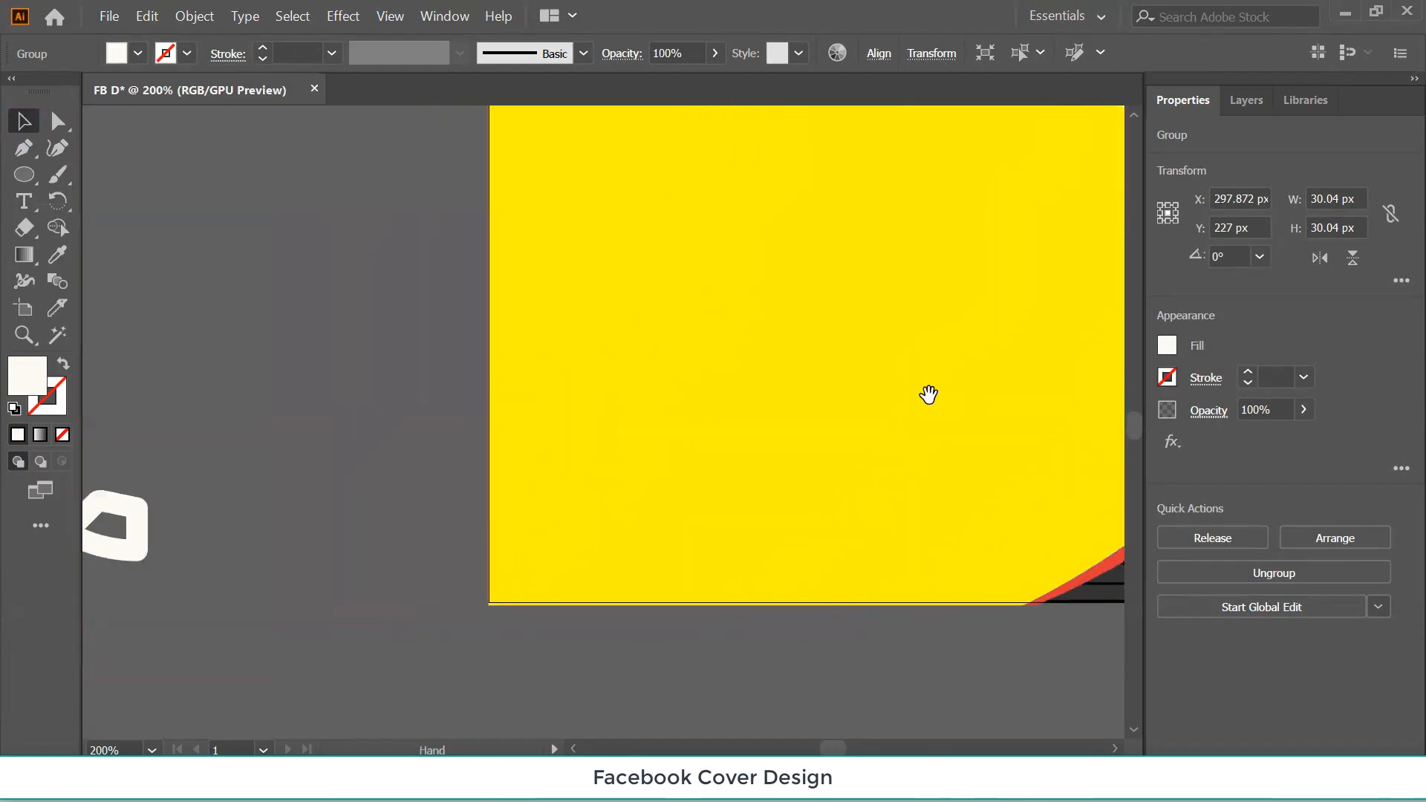
drag(420, 420, 656, 496)
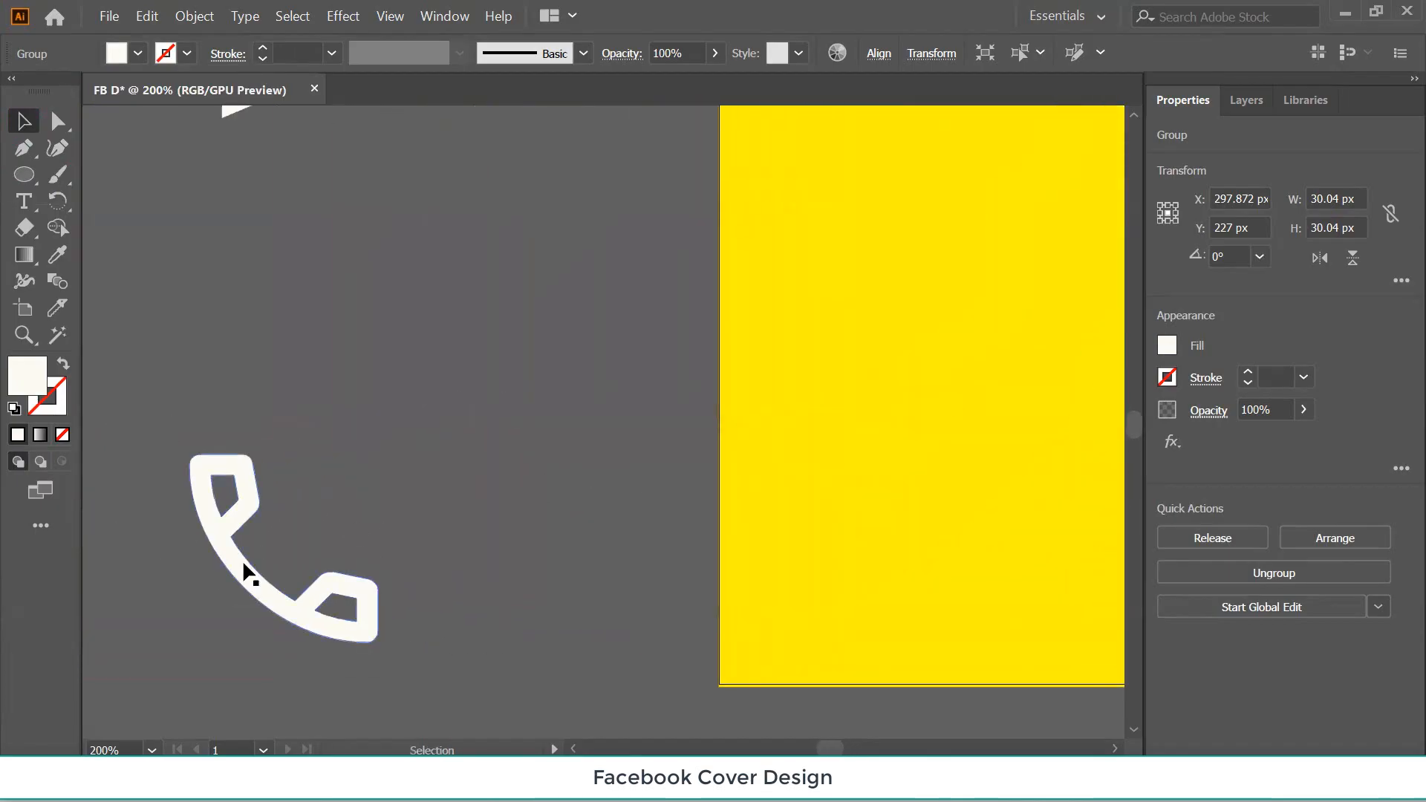
key(ctrl+minus)
key(ctrl+minus)
key(ctrl+minus)
key(ctrl+minus)
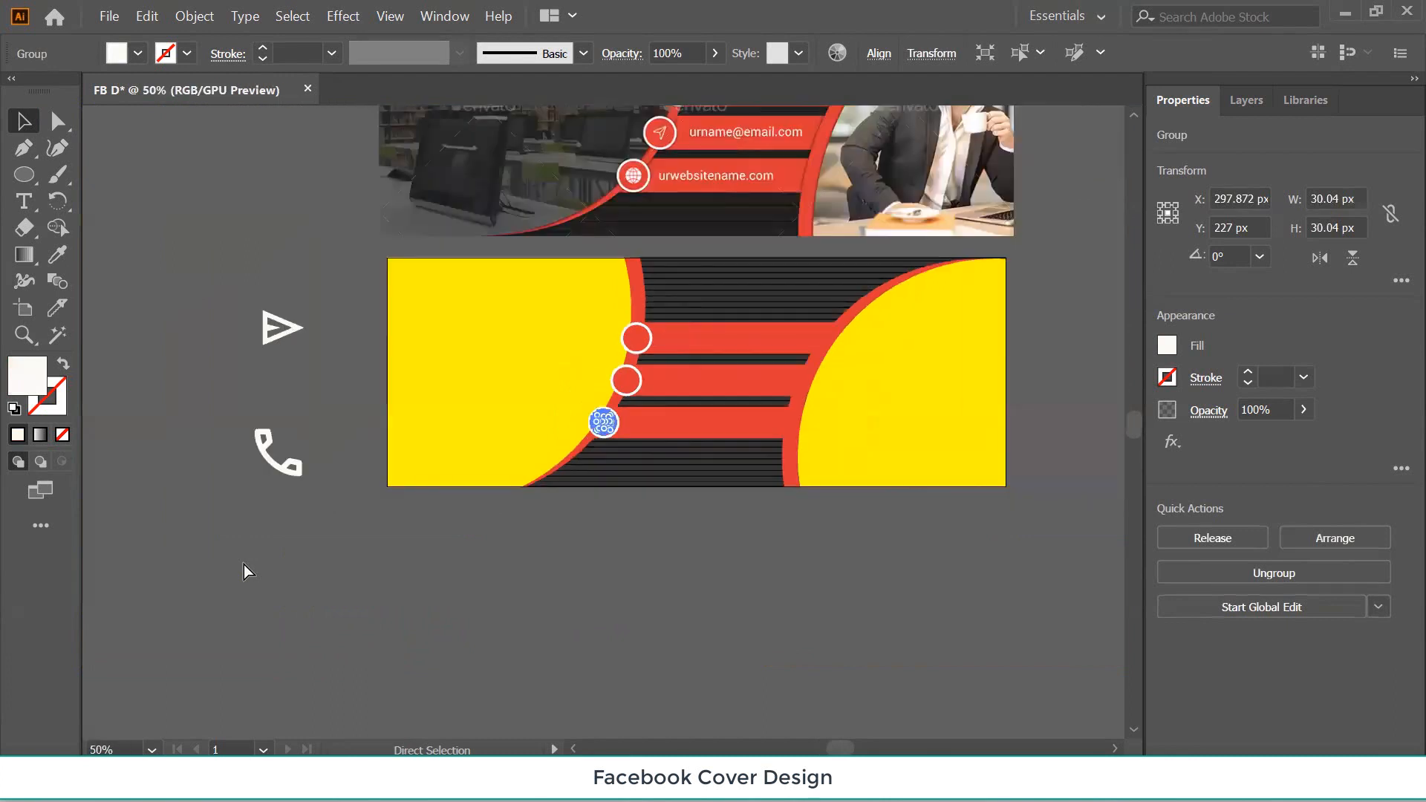
click(529, 592)
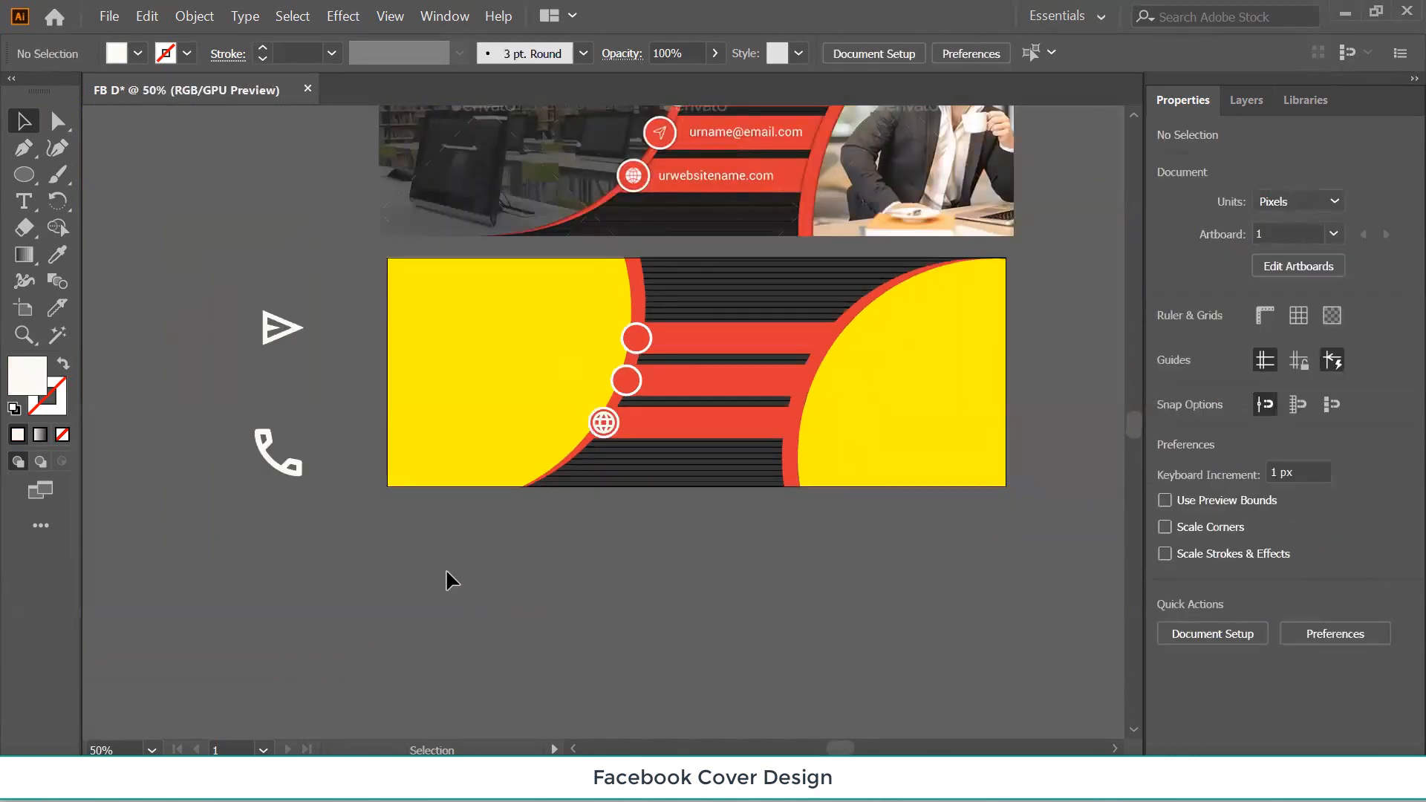
drag(269, 459, 640, 349)
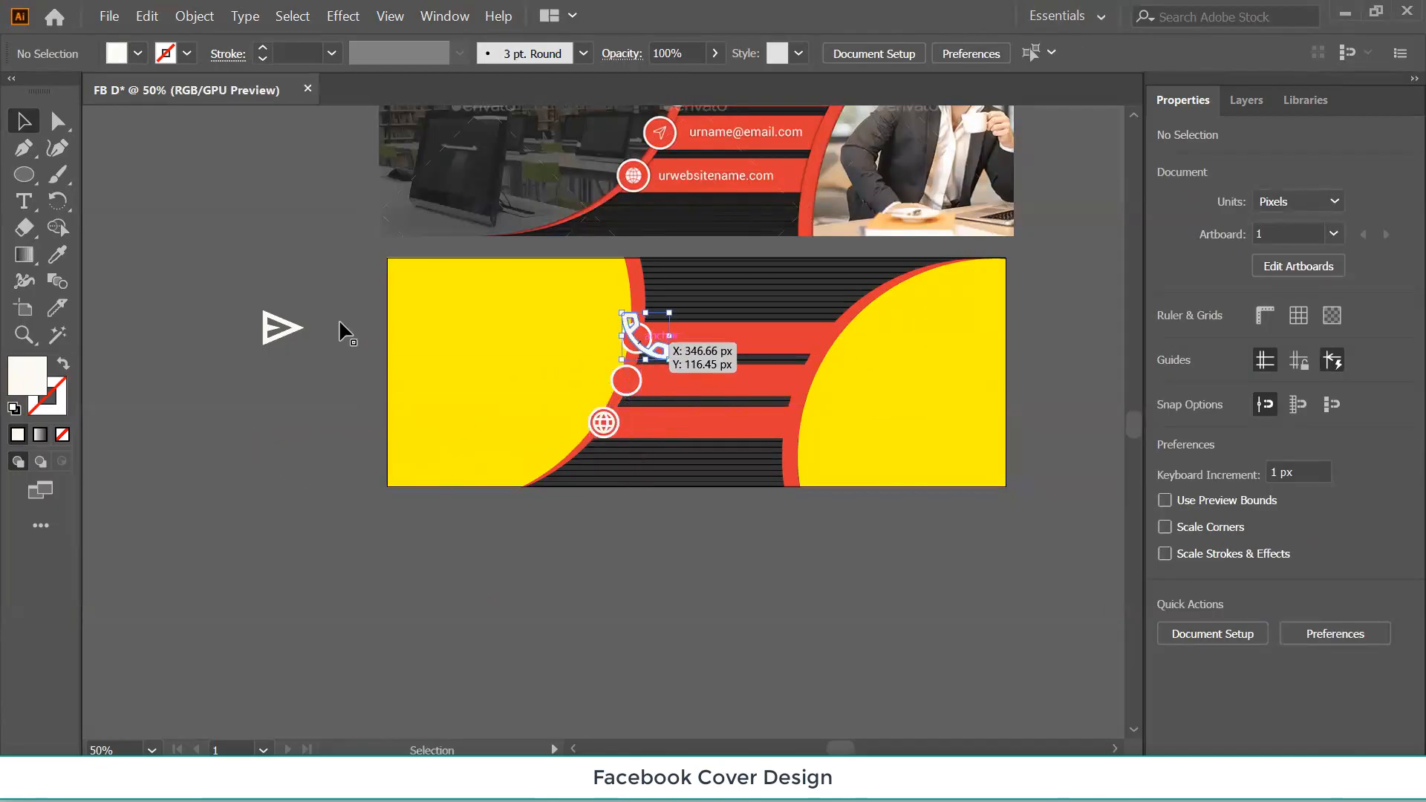
drag(279, 328, 620, 388)
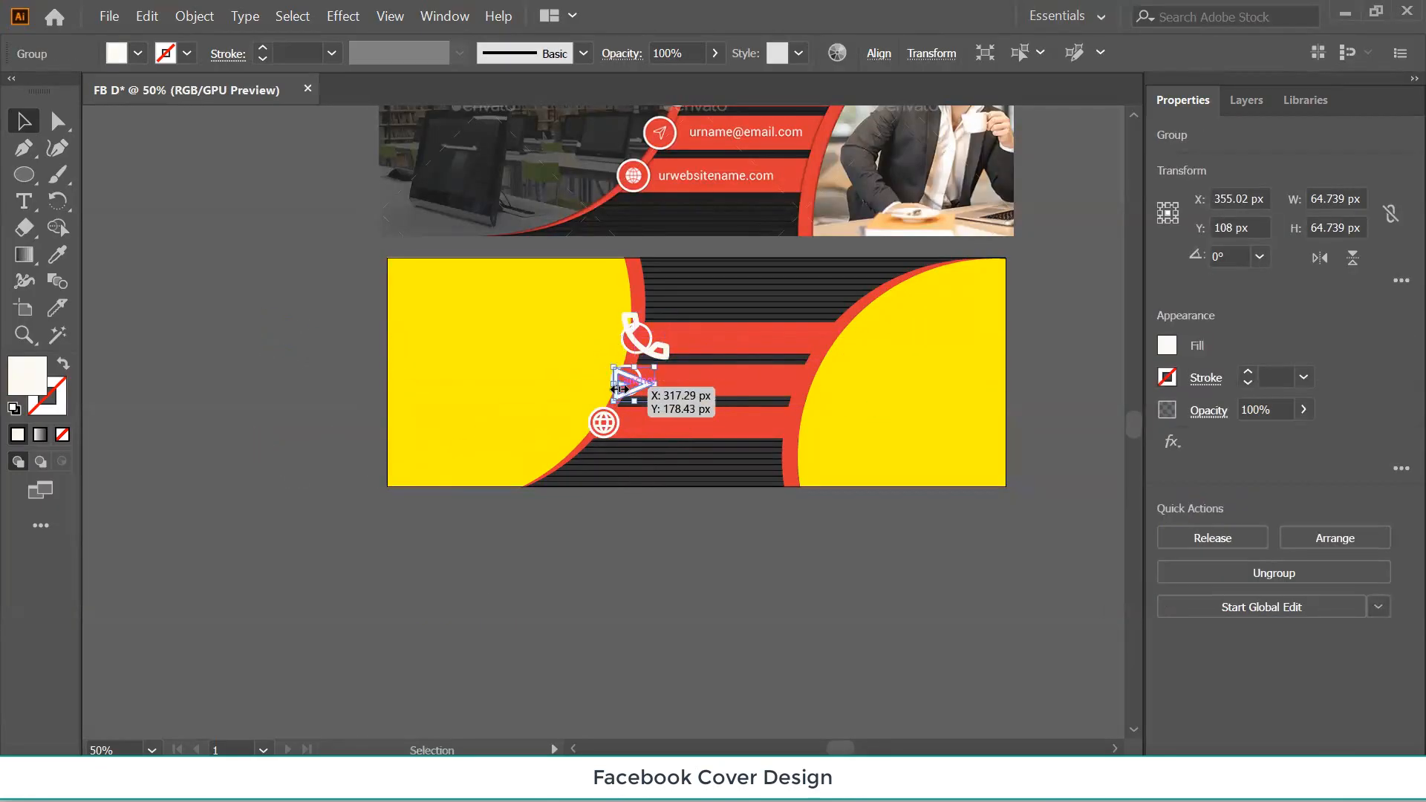
Shrink the phone icon to 22 × 22 px and set it inside the top circle.
key(ctrl+plus)
key(ctrl+plus)
key(ctrl+plus)
key(ctrl+plus)
key(ctrl+plus)
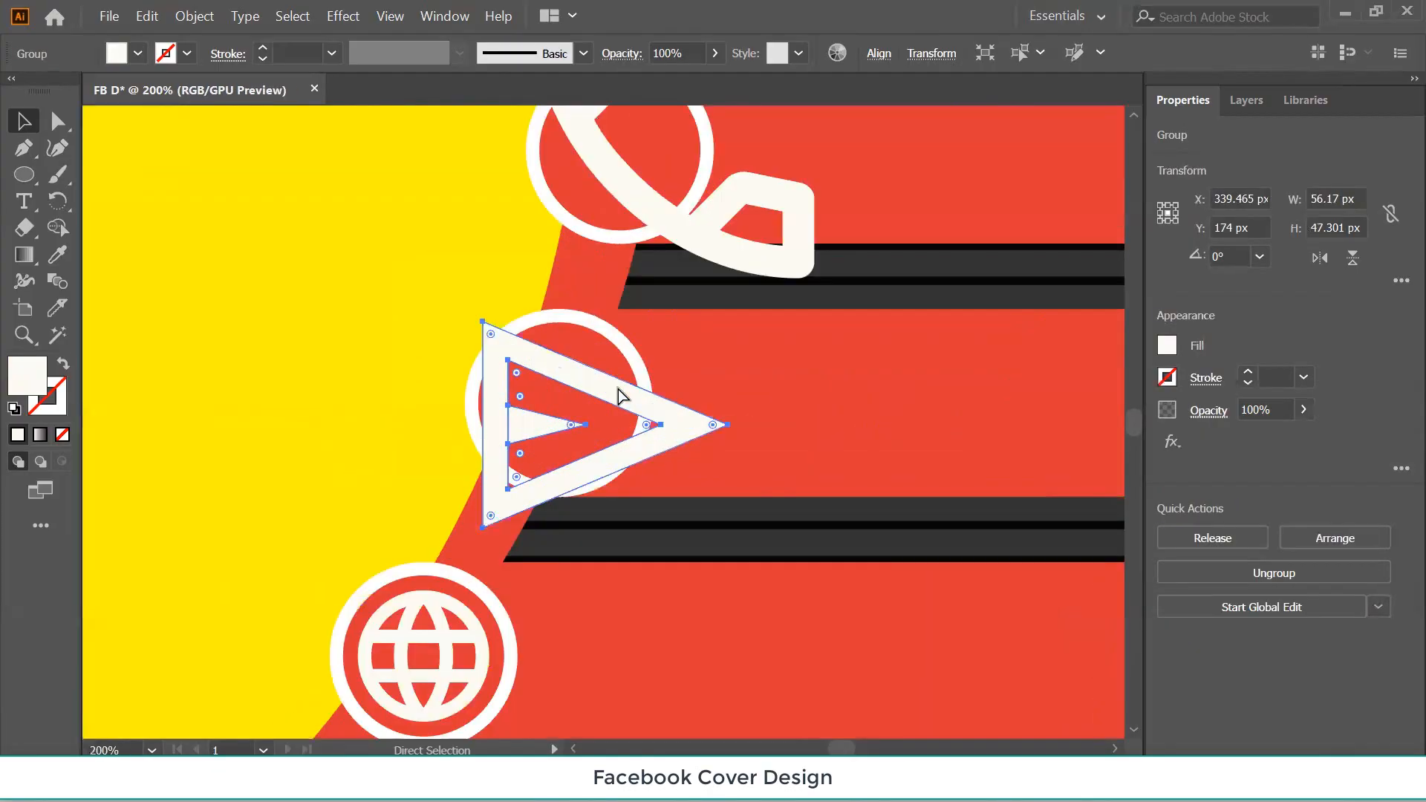
scroll(616, 385, up, 4)
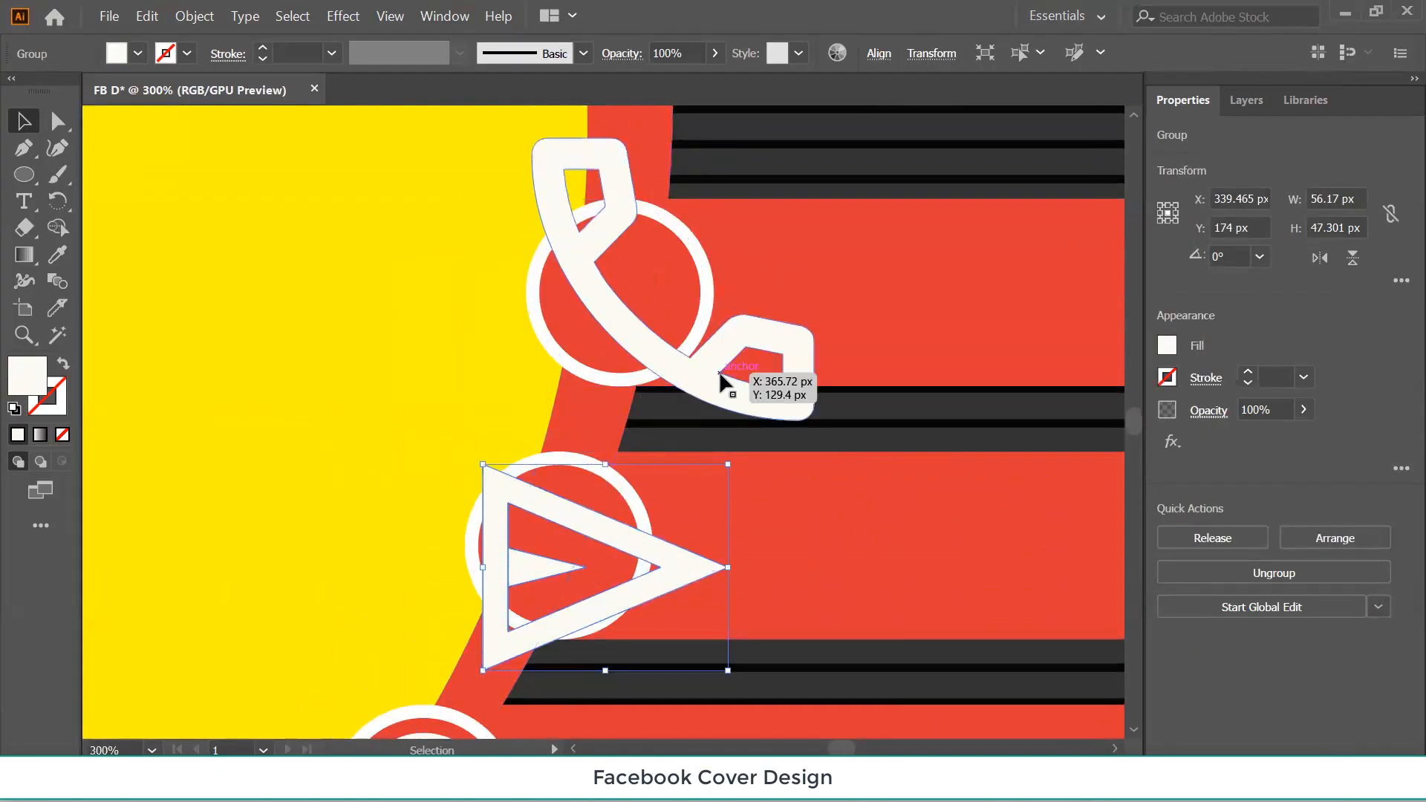
click(743, 404)
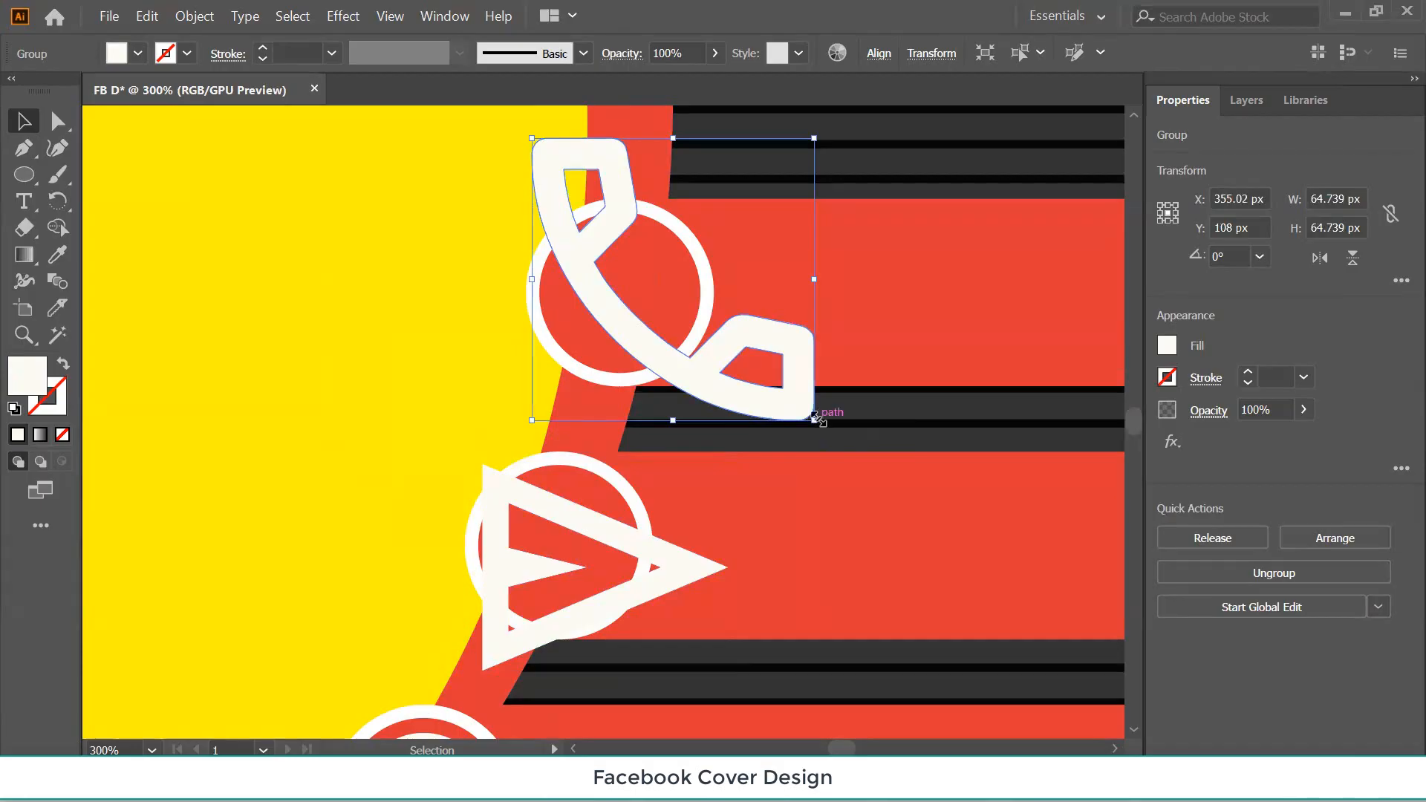
drag(813, 418, 813, 417)
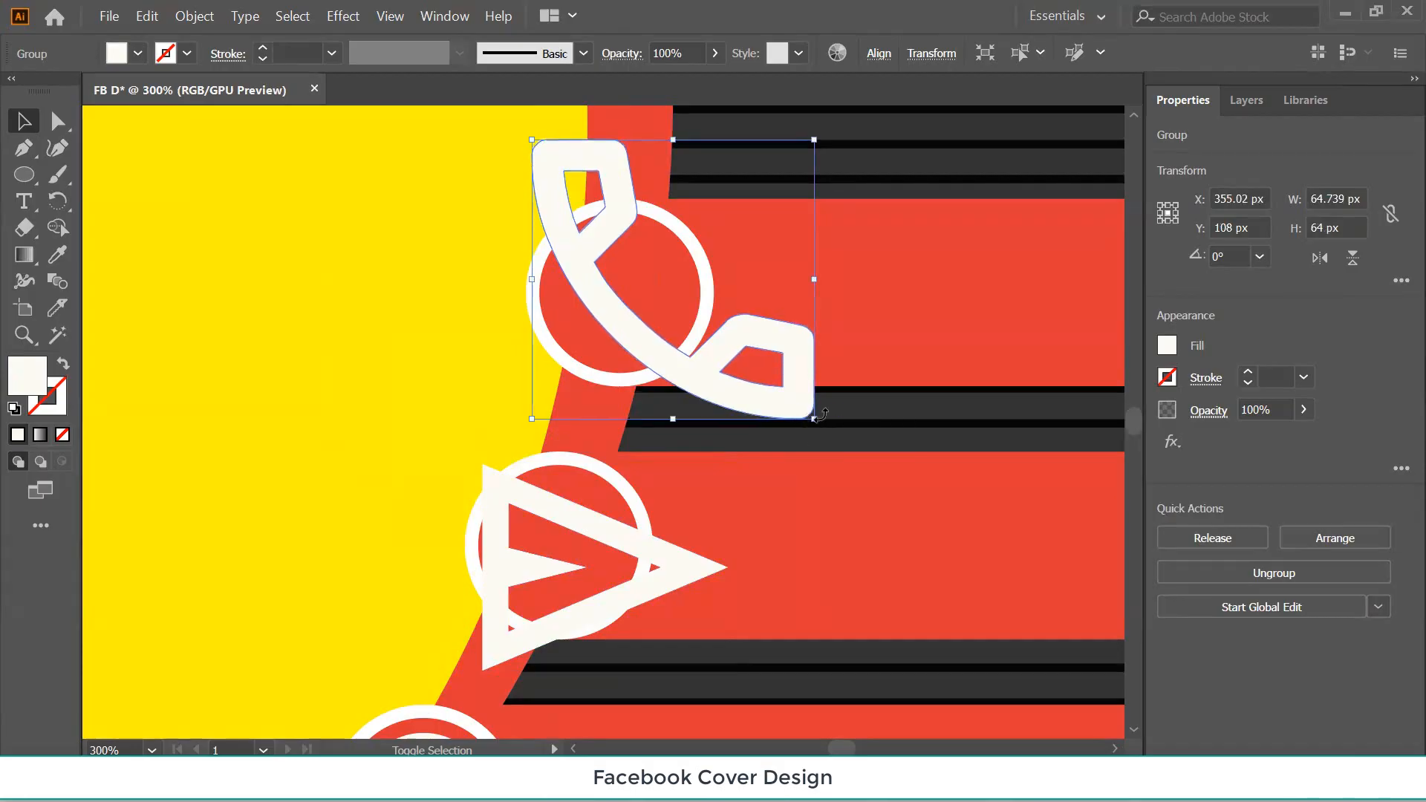
drag(814, 420, 706, 382)
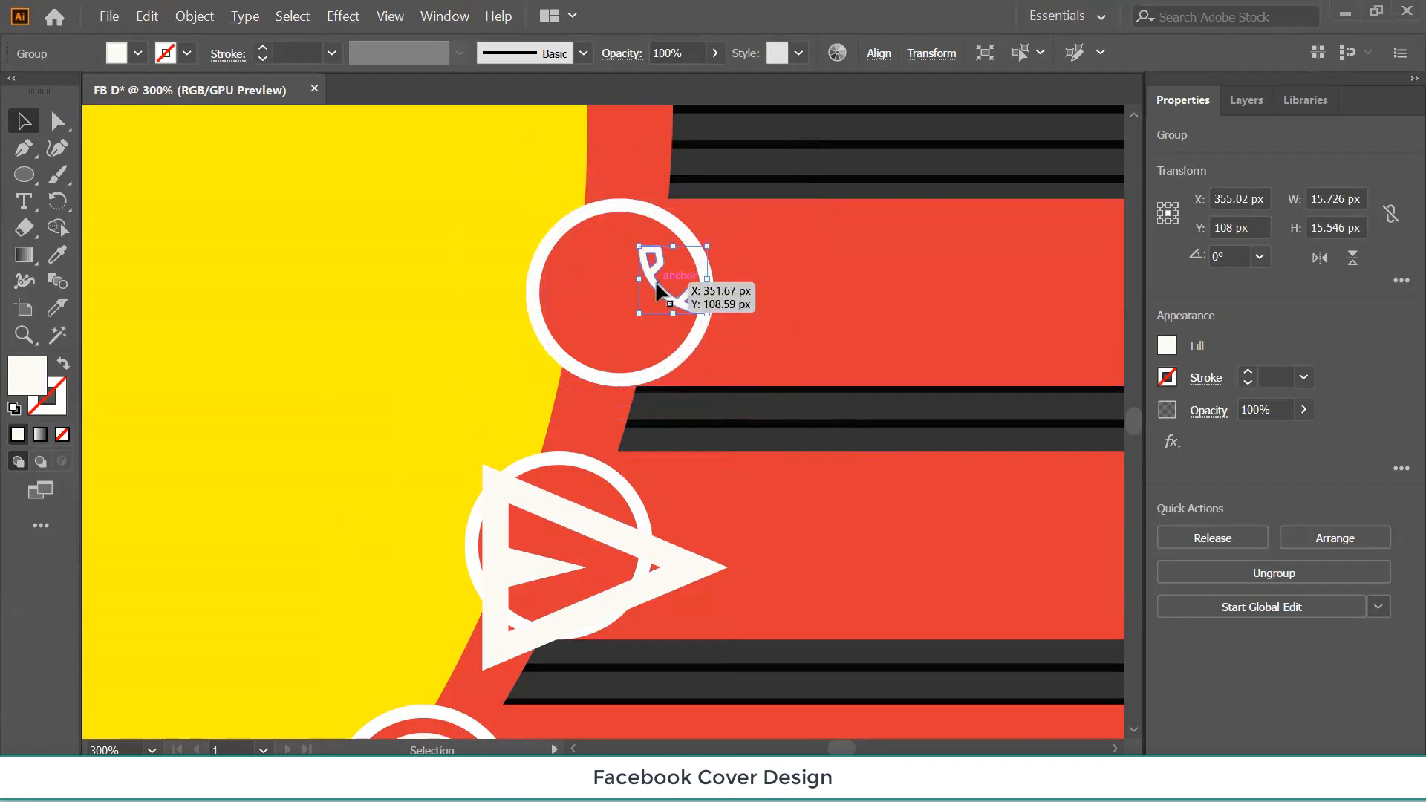
drag(655, 280, 658, 335)
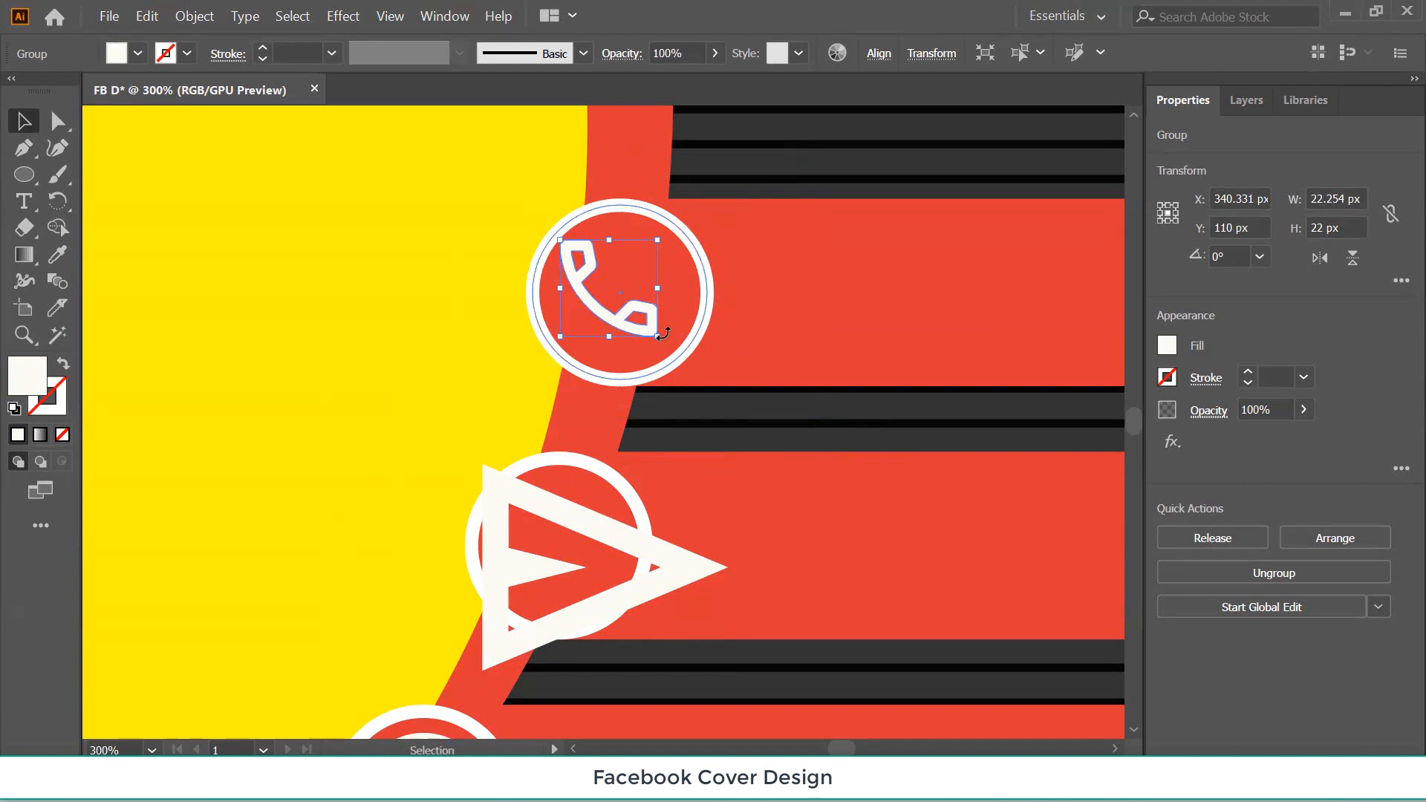
Centre the phone icon horizontally and vertically in the top circle.
shift+click(671, 274)
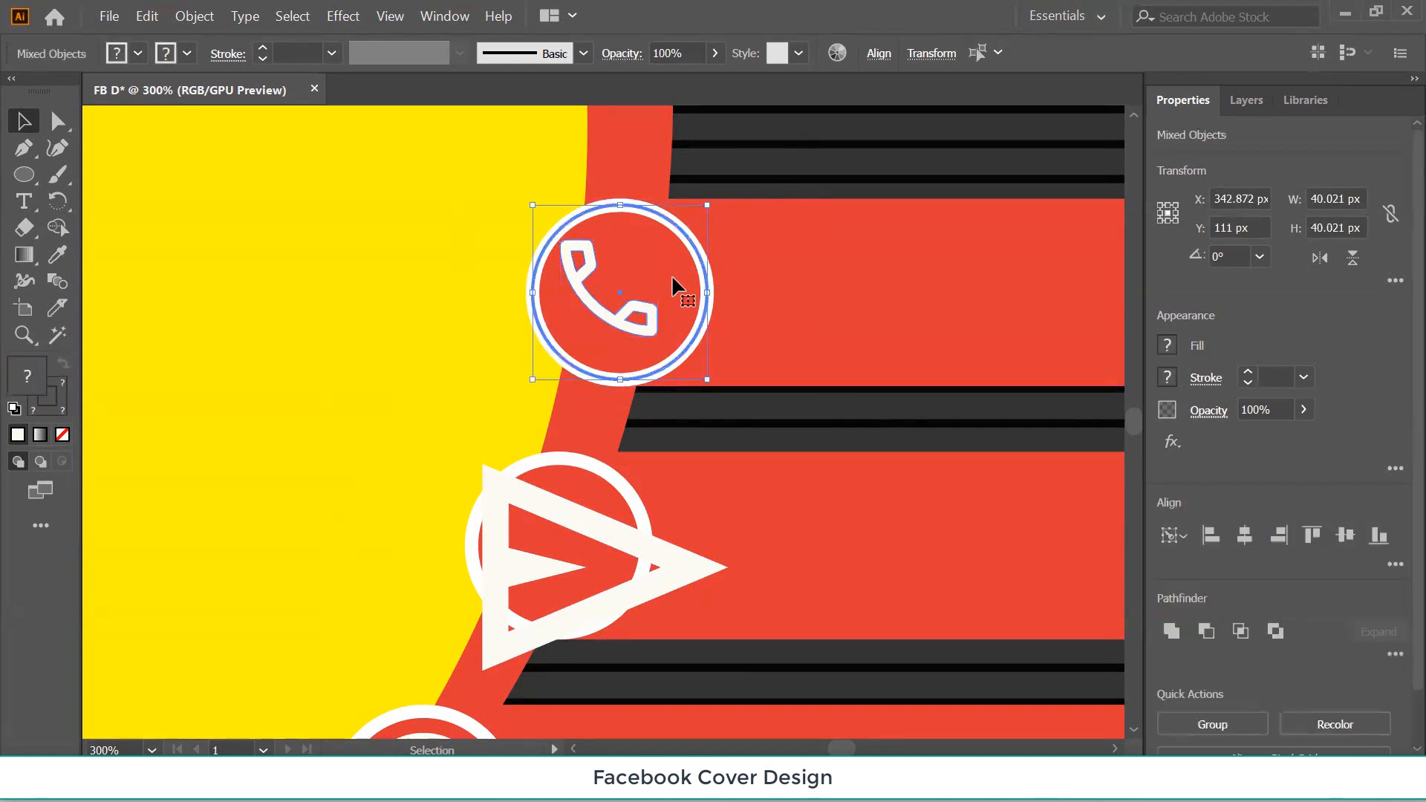
click(1244, 538)
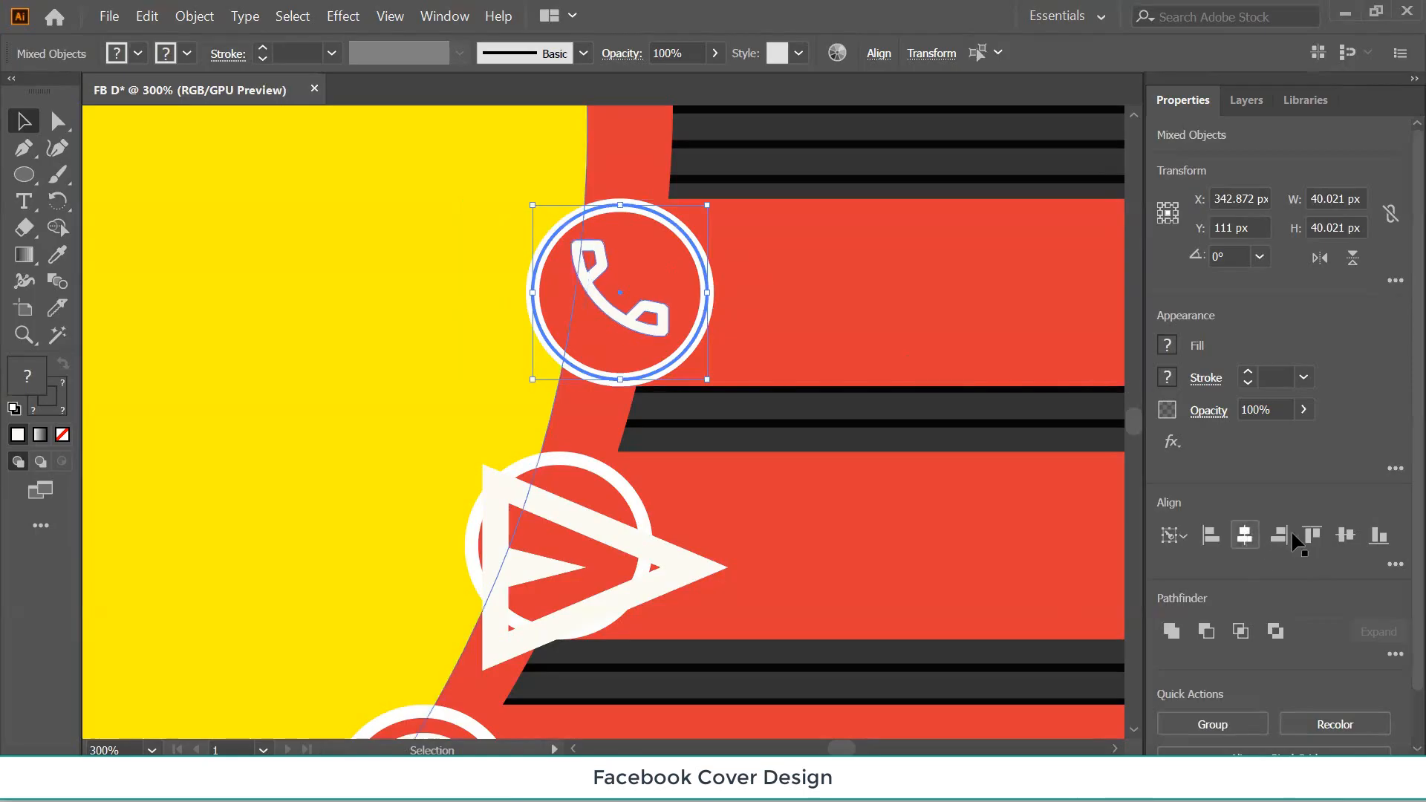
click(1345, 538)
click(771, 484)
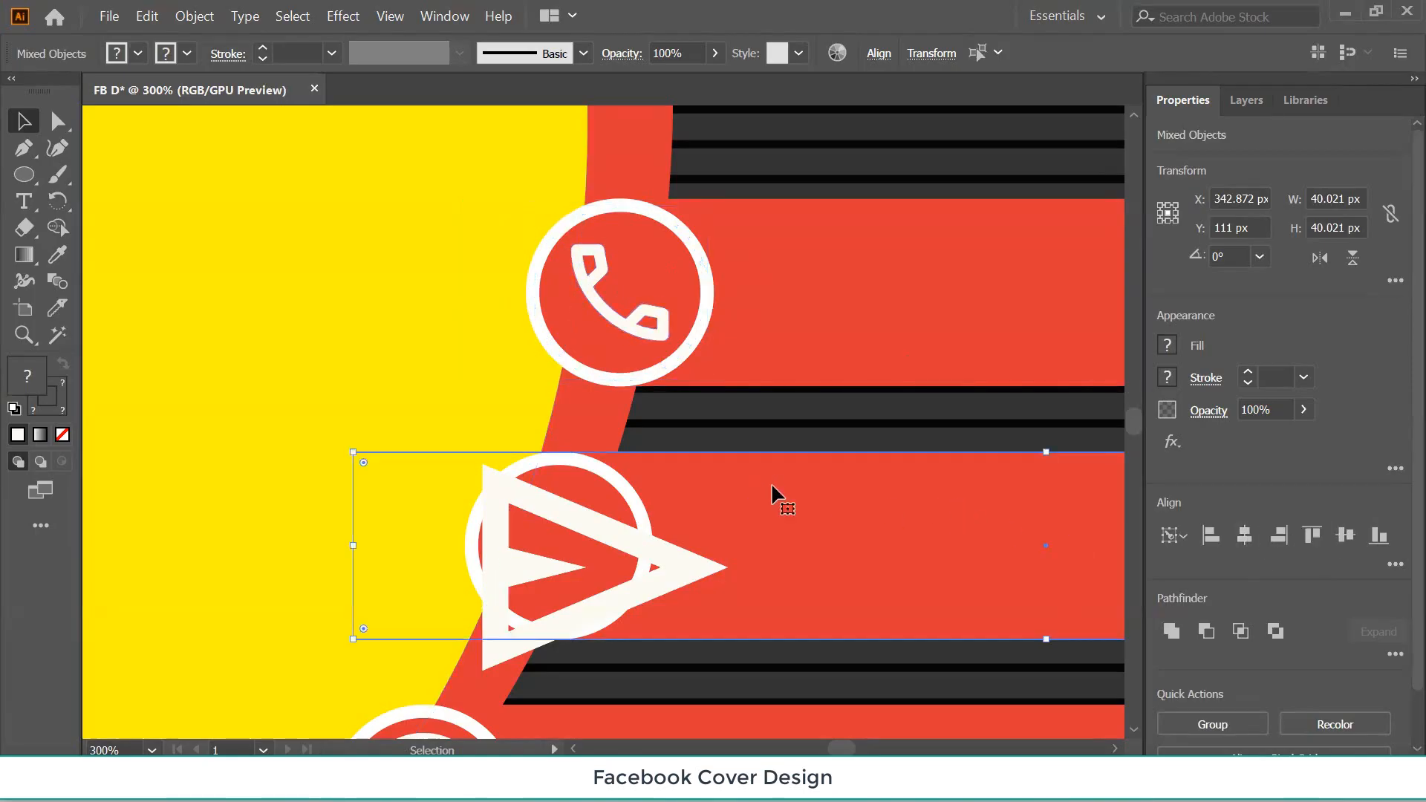
Shrink the triangle and centre it on the middle white circle as key object.
scroll(772, 476, down, 2)
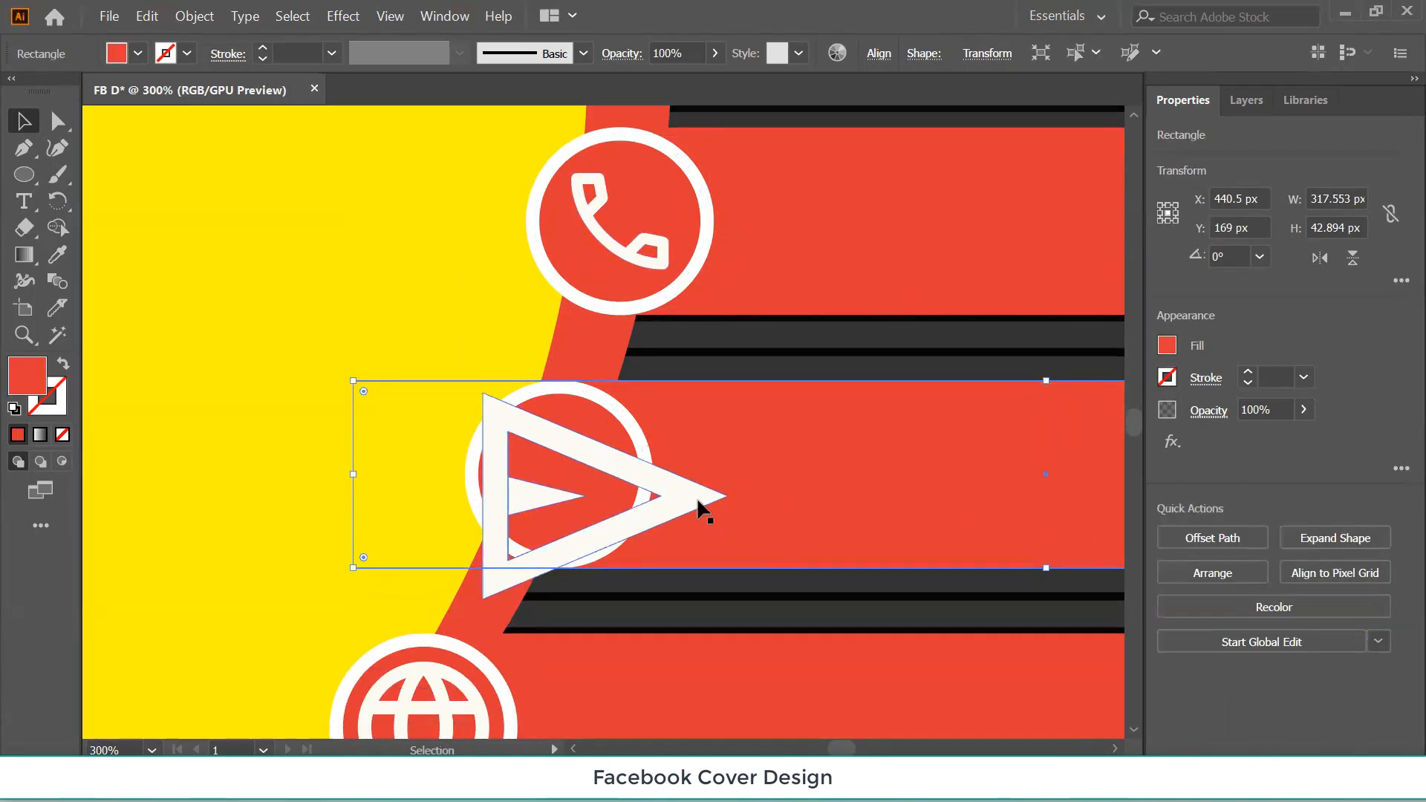
click(700, 500)
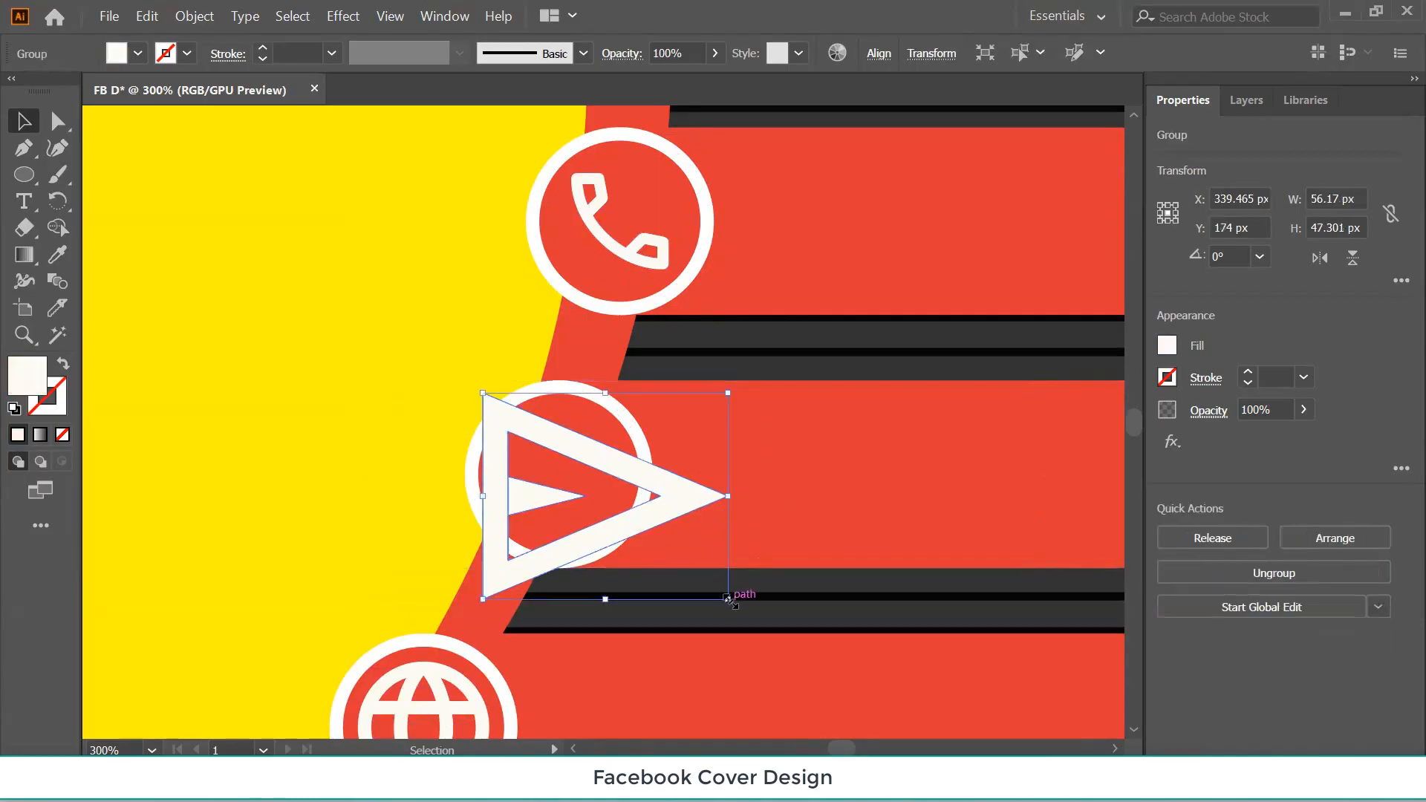
drag(728, 599, 656, 540)
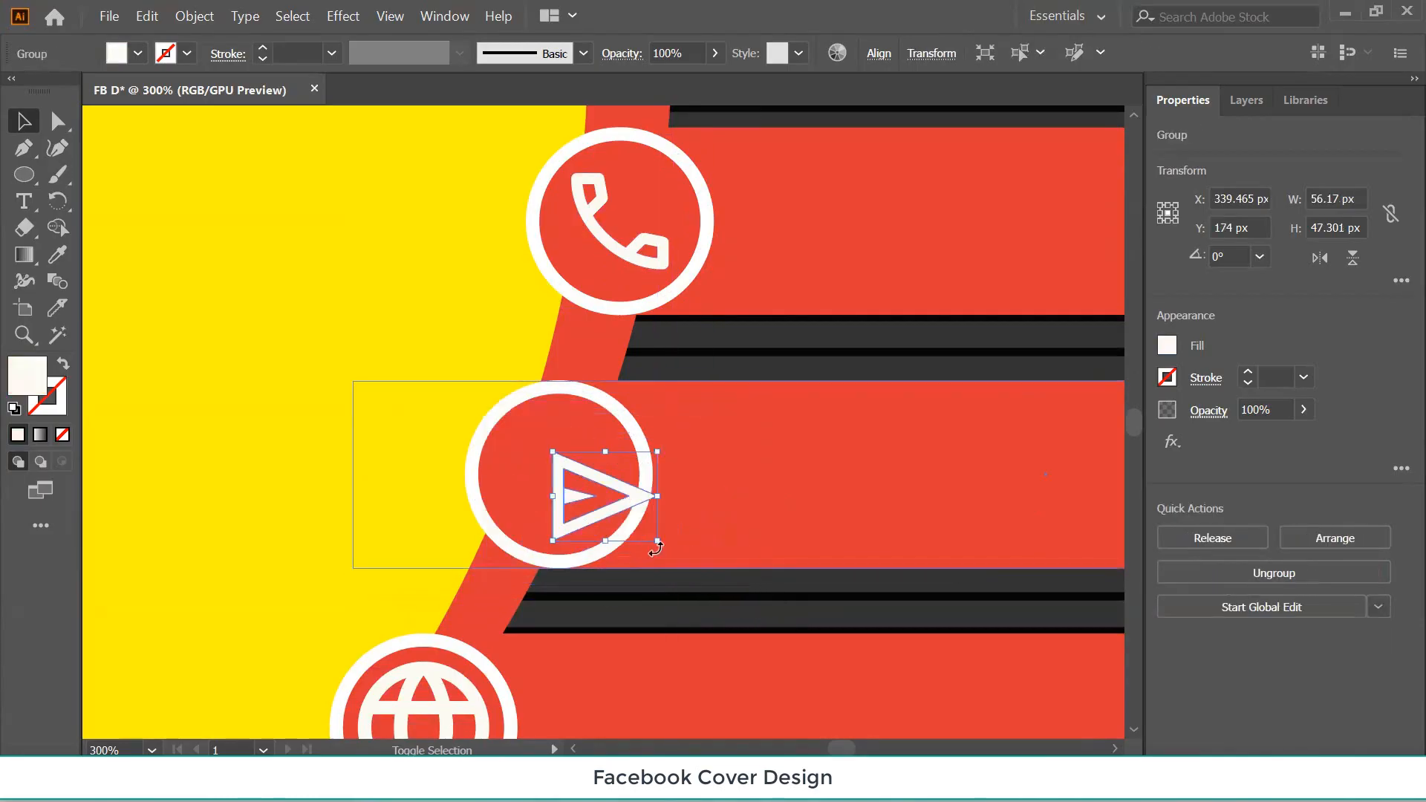
shift+click(551, 404)
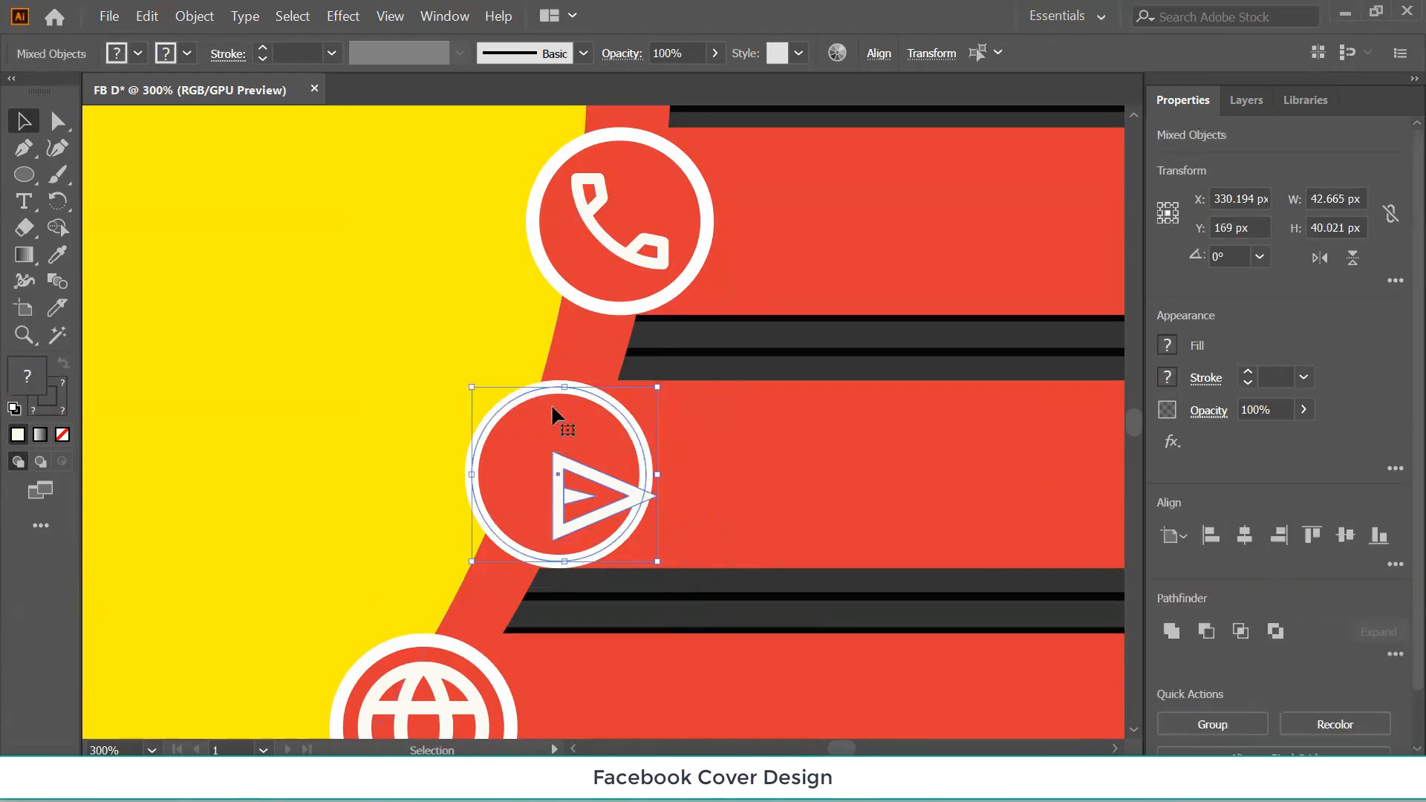
click(551, 404)
click(1252, 537)
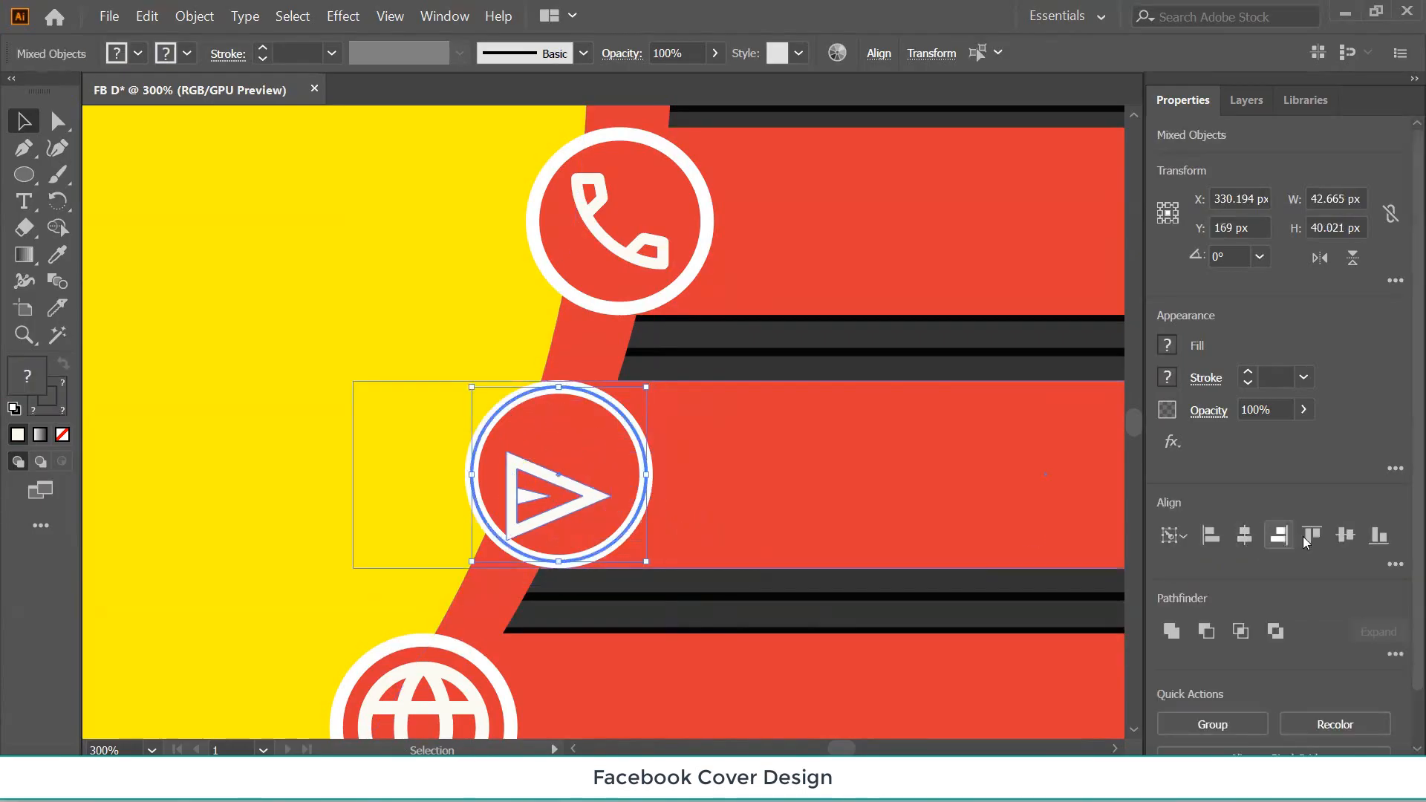
click(1343, 535)
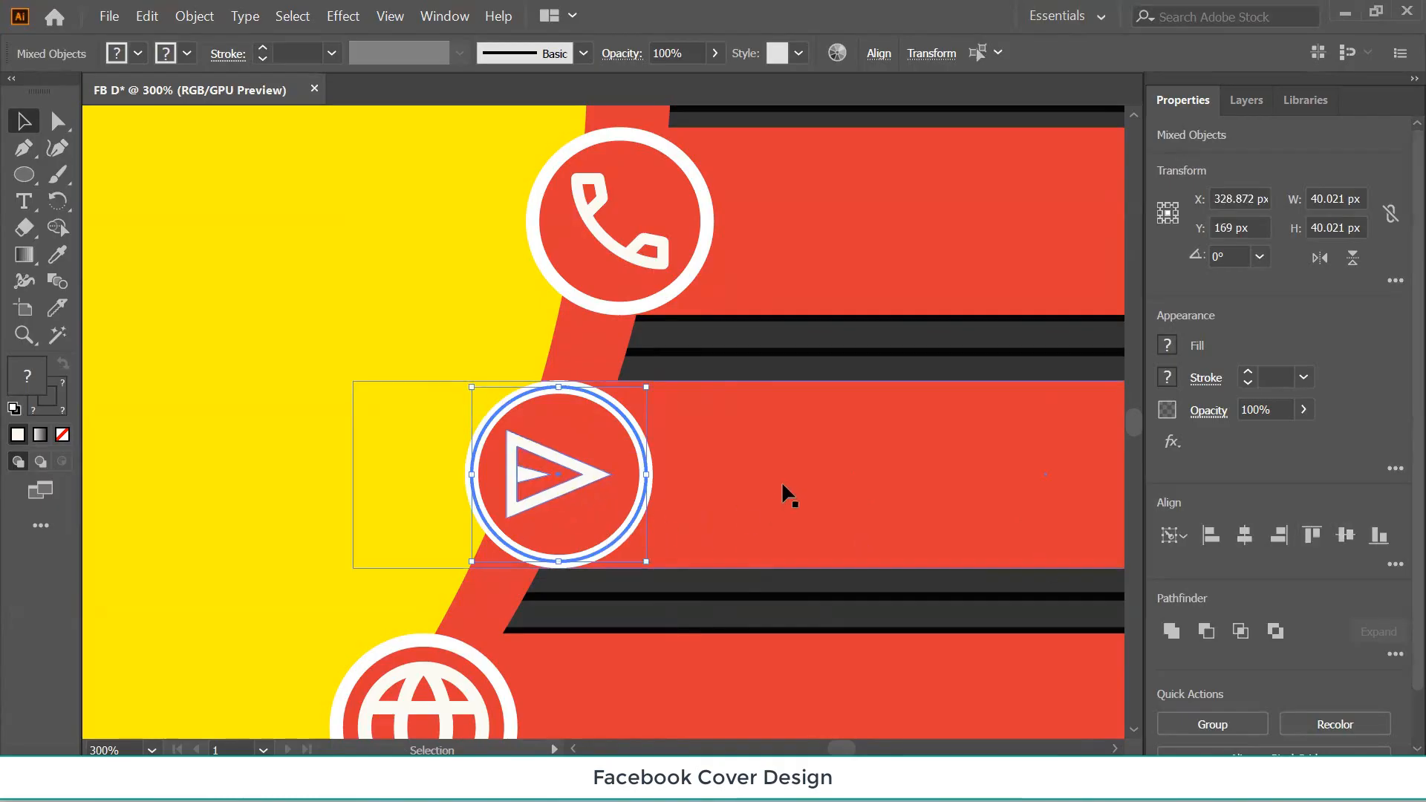
Enlarge the triangle slightly, rotate it about 49° into a send arrow, and view the whole cover.
click(557, 494)
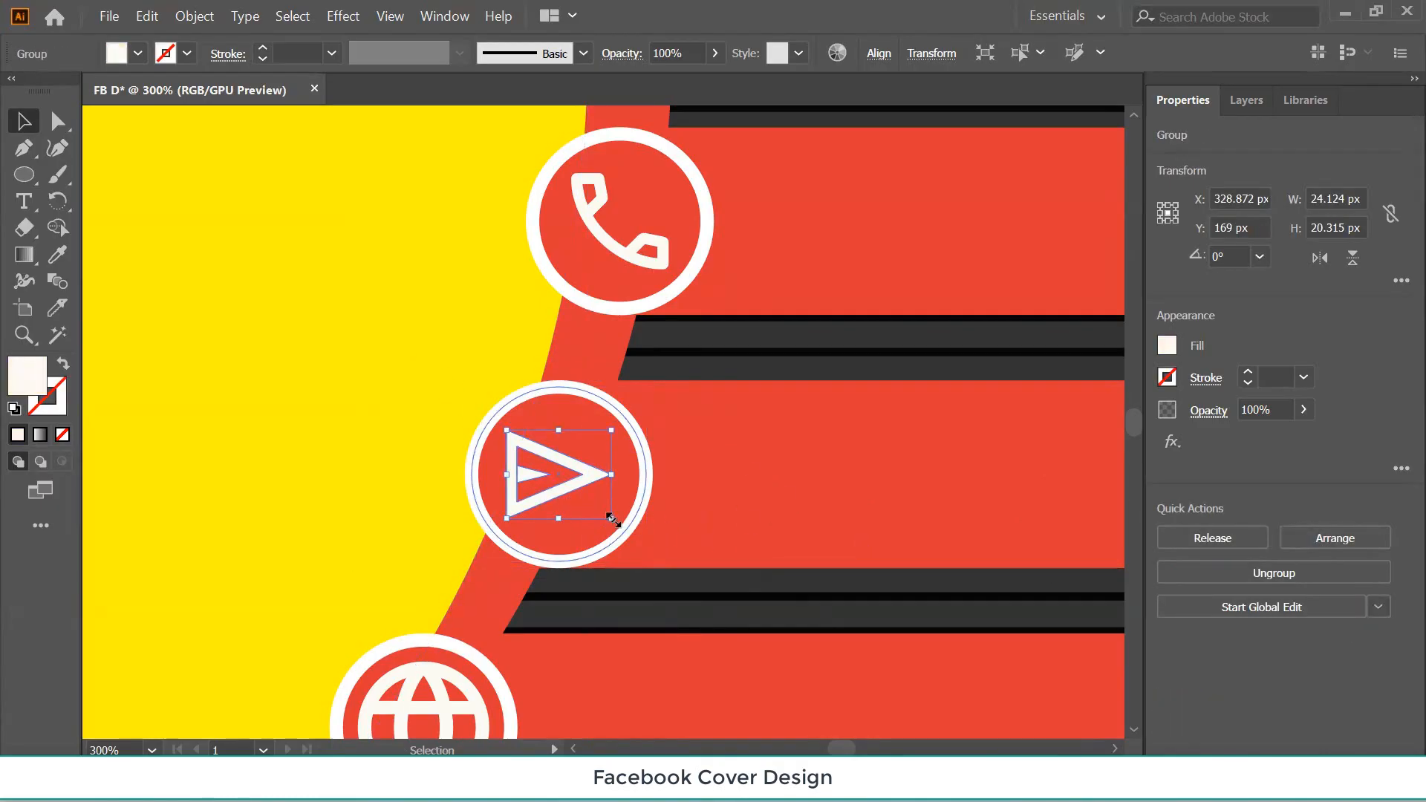
drag(613, 520, 651, 453)
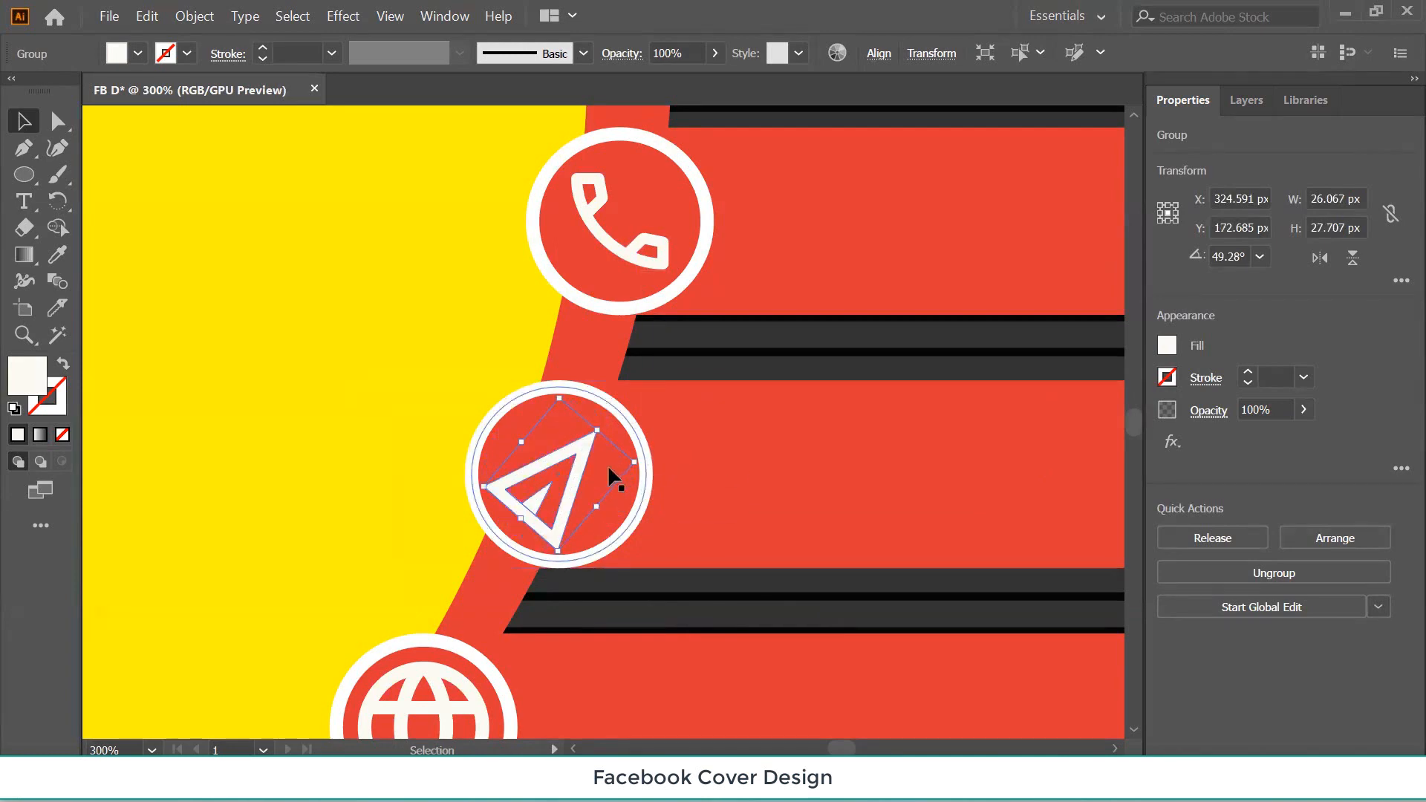
drag(537, 517, 539, 515)
click(784, 466)
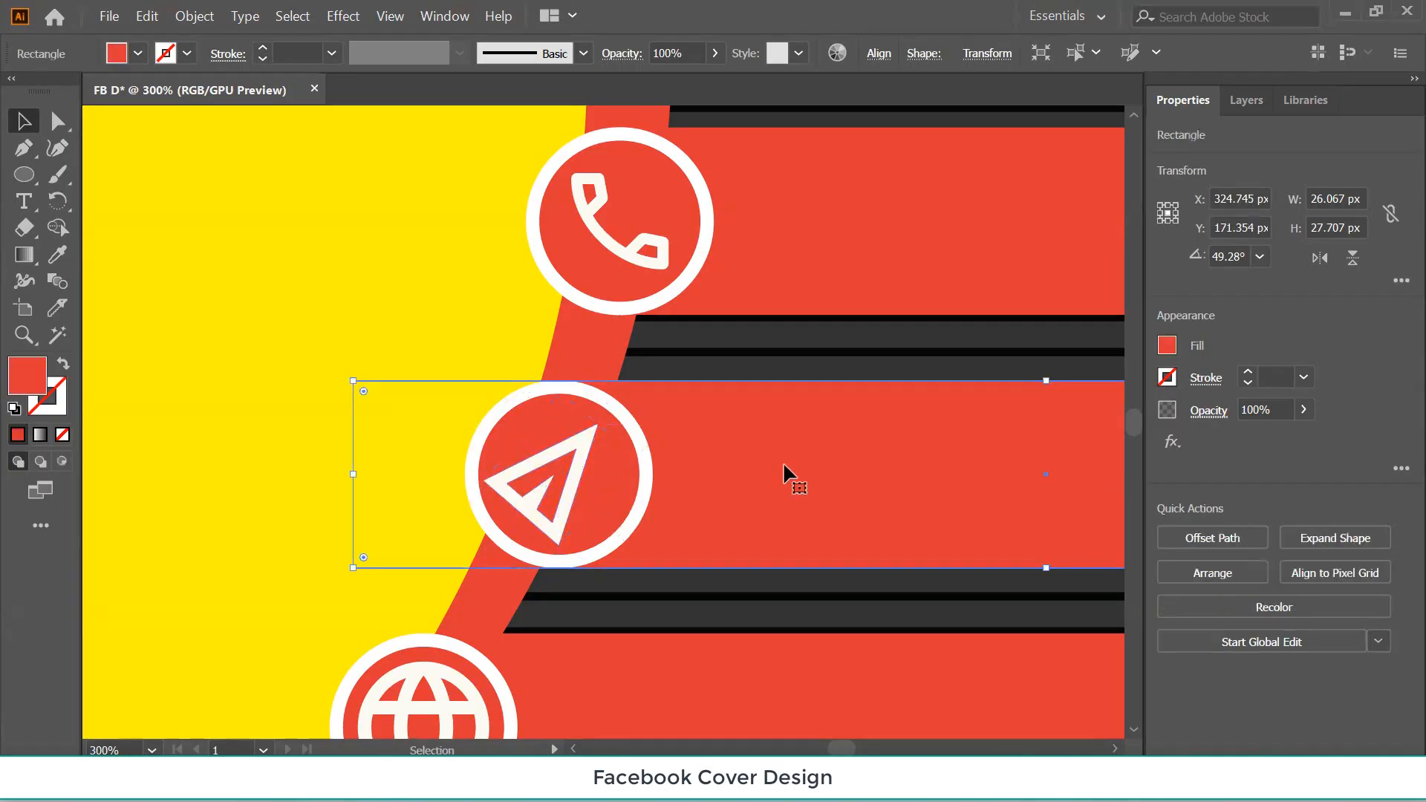
key(ctrl+minus)
key(ctrl+minus)
key(ctrl+minus)
key(ctrl+minus)
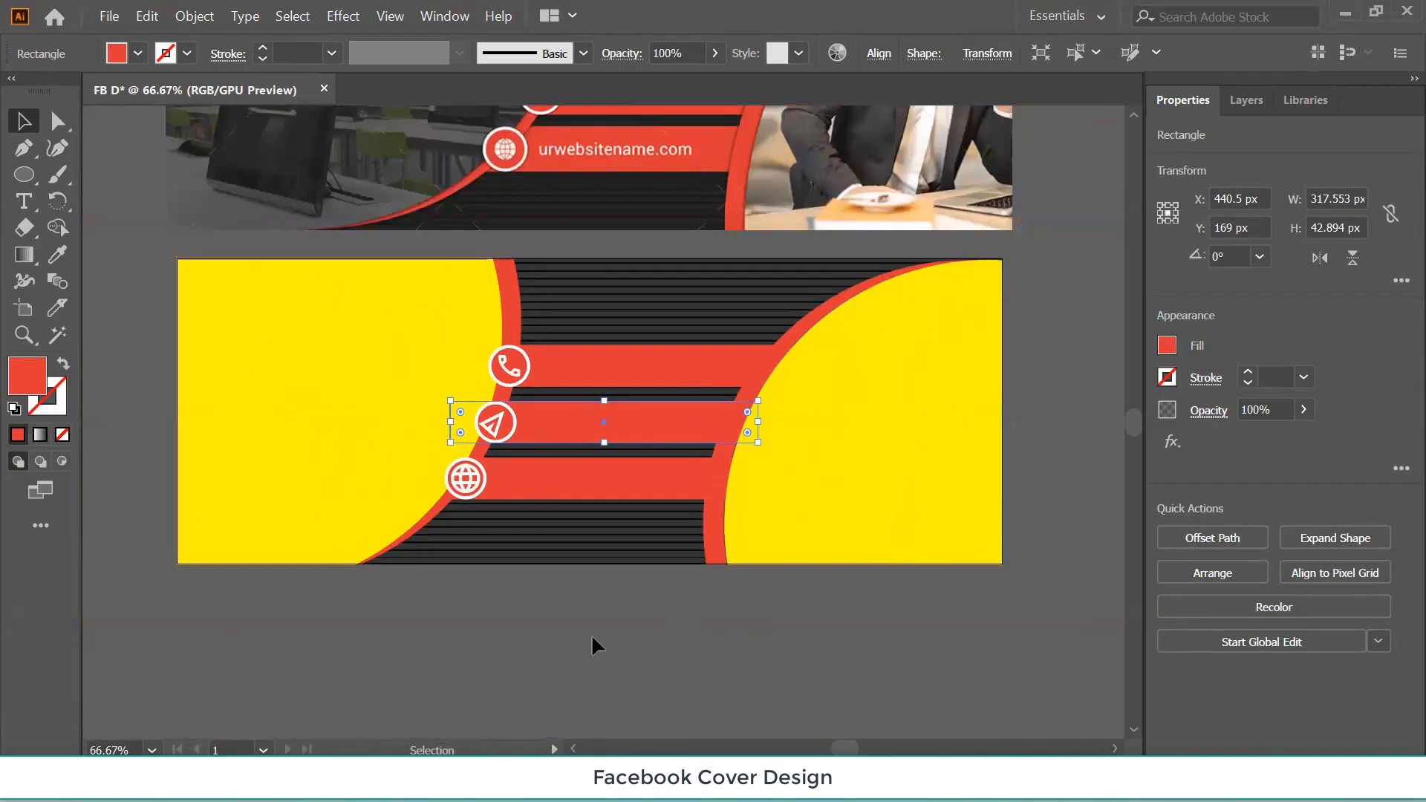
Give the globe icon a white 1 pt stroke and no fill.
click(591, 633)
scroll(593, 622, up, 2)
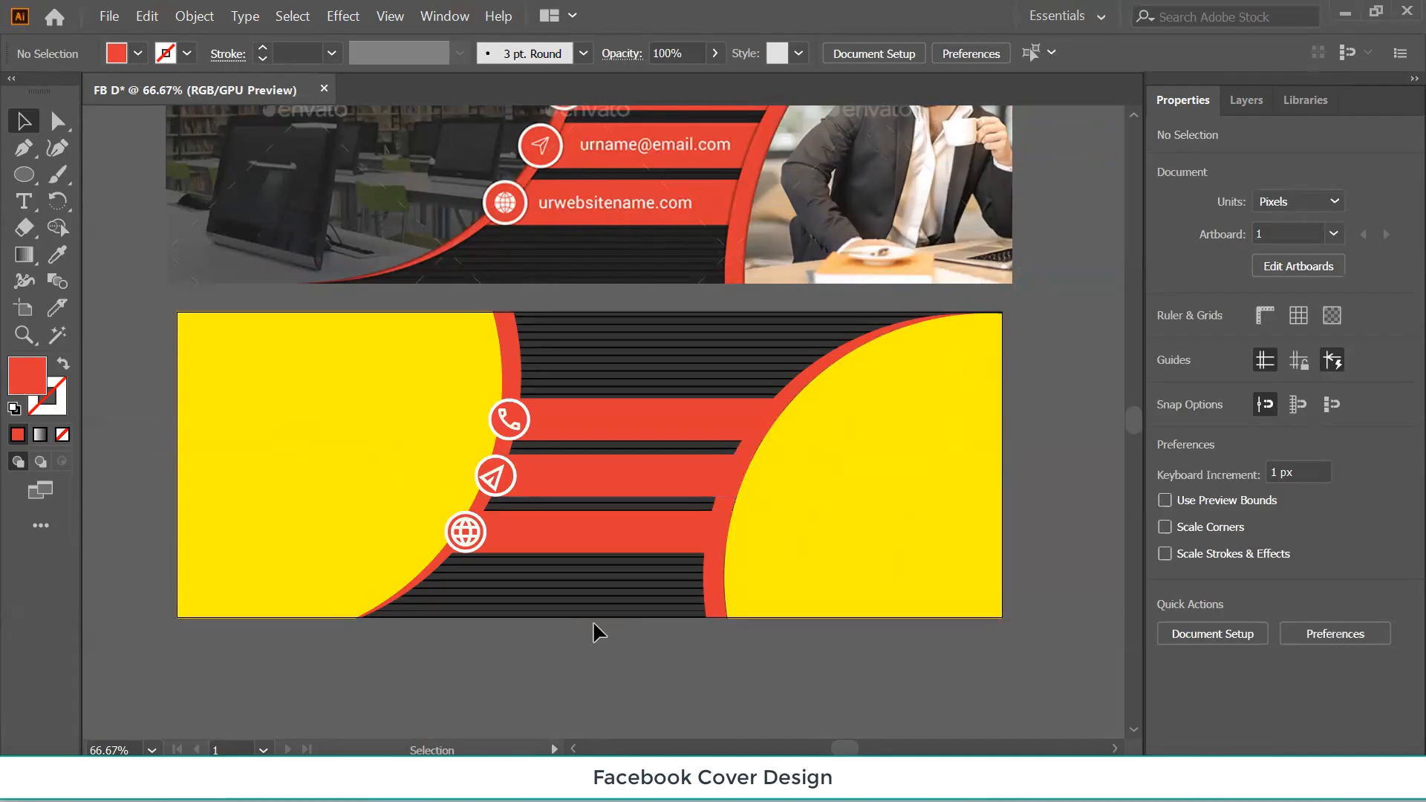
click(476, 534)
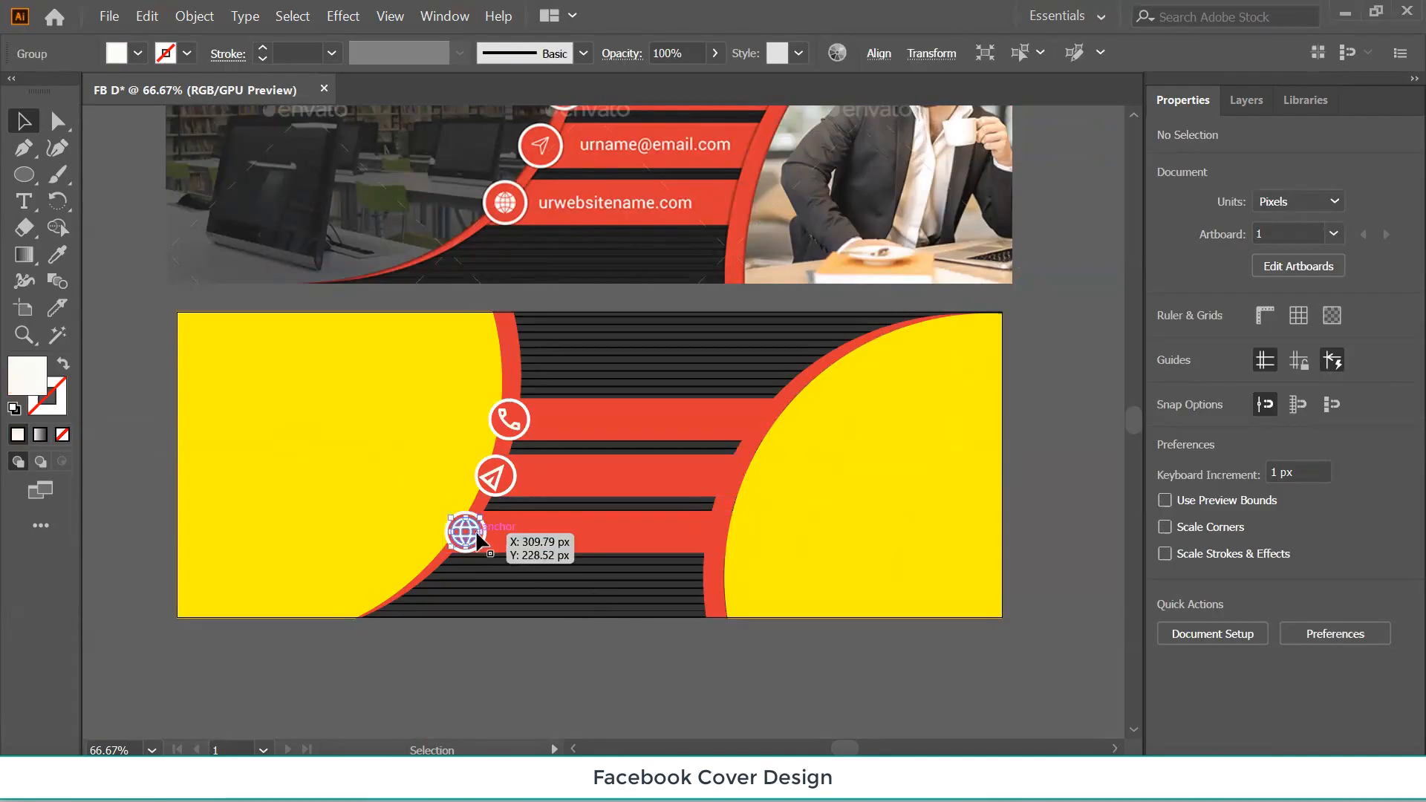
click(188, 53)
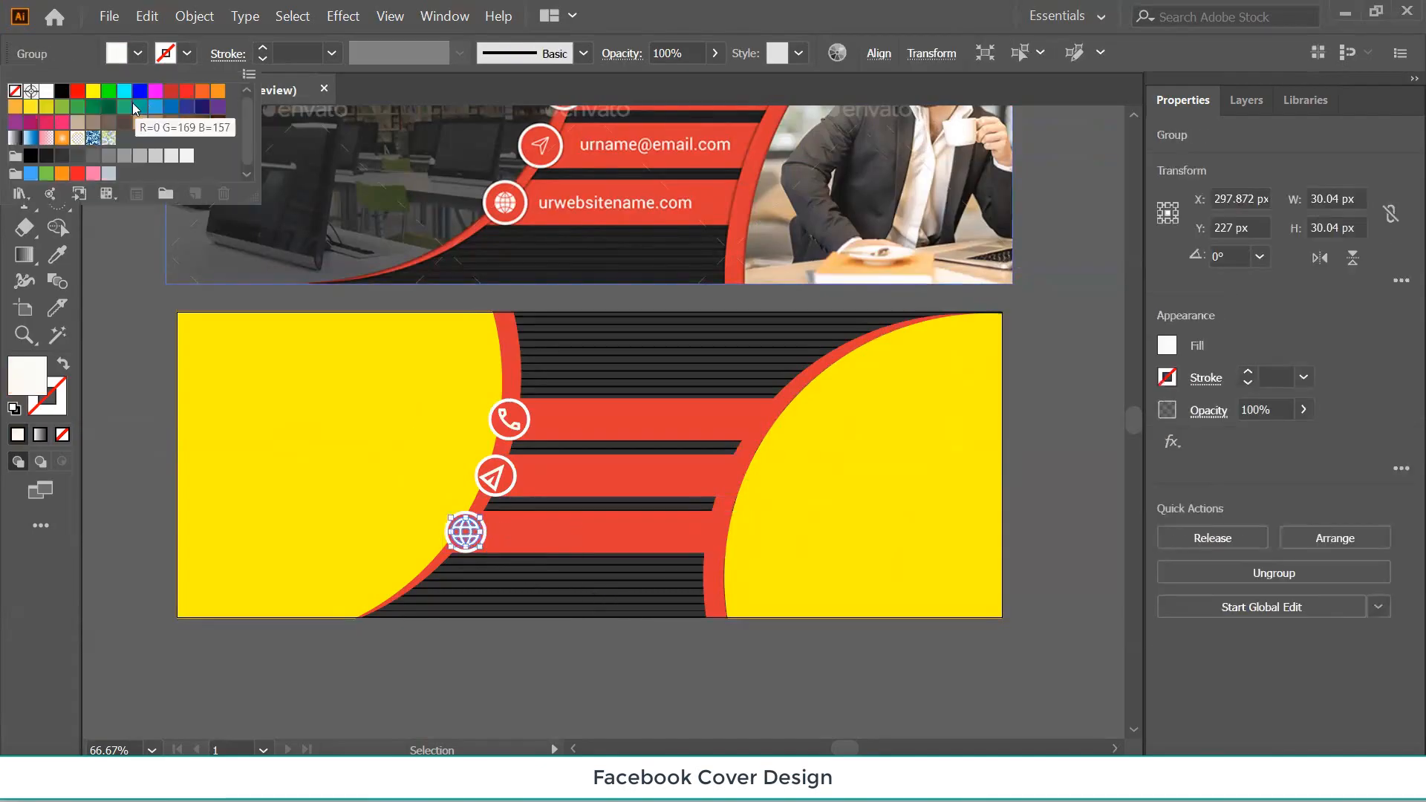
click(46, 90)
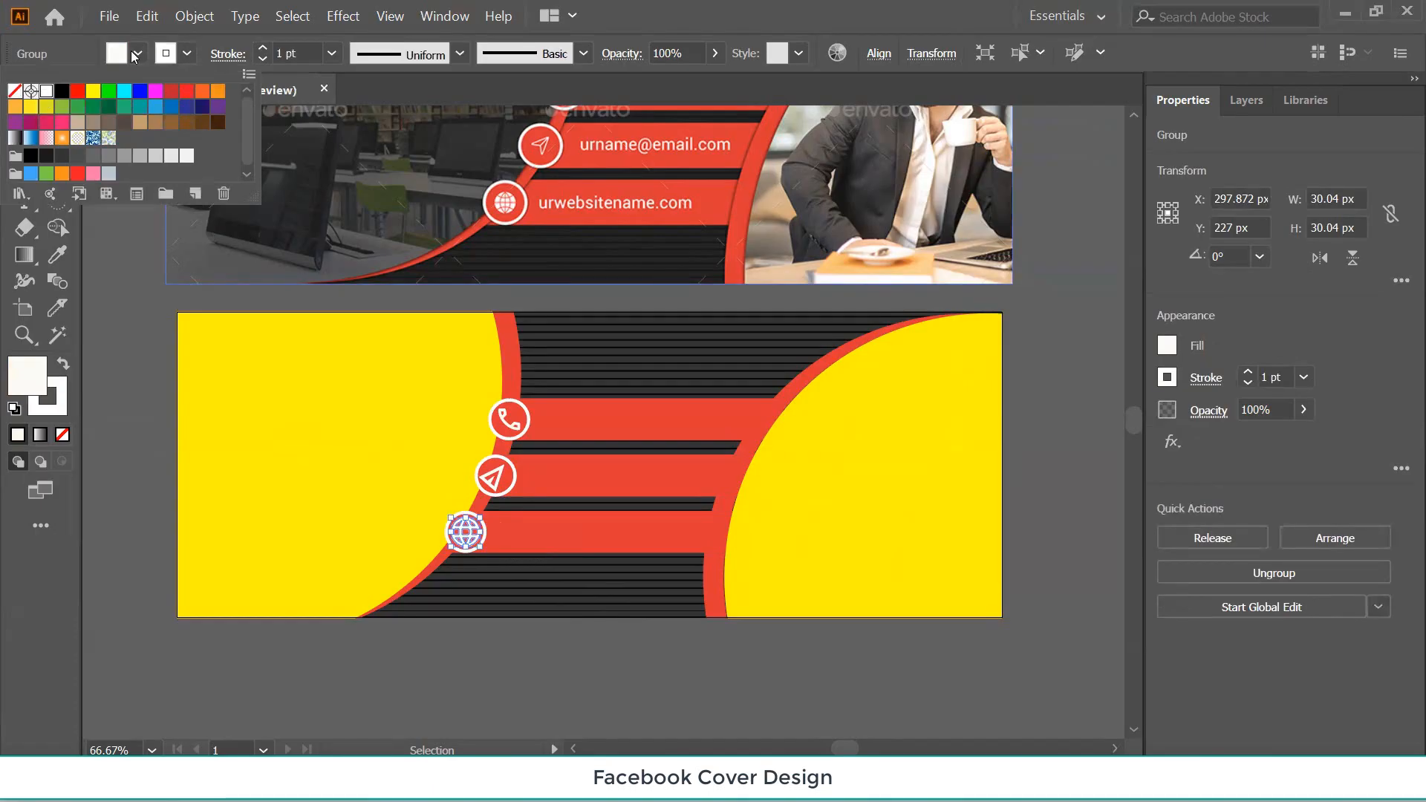
click(131, 51)
click(132, 54)
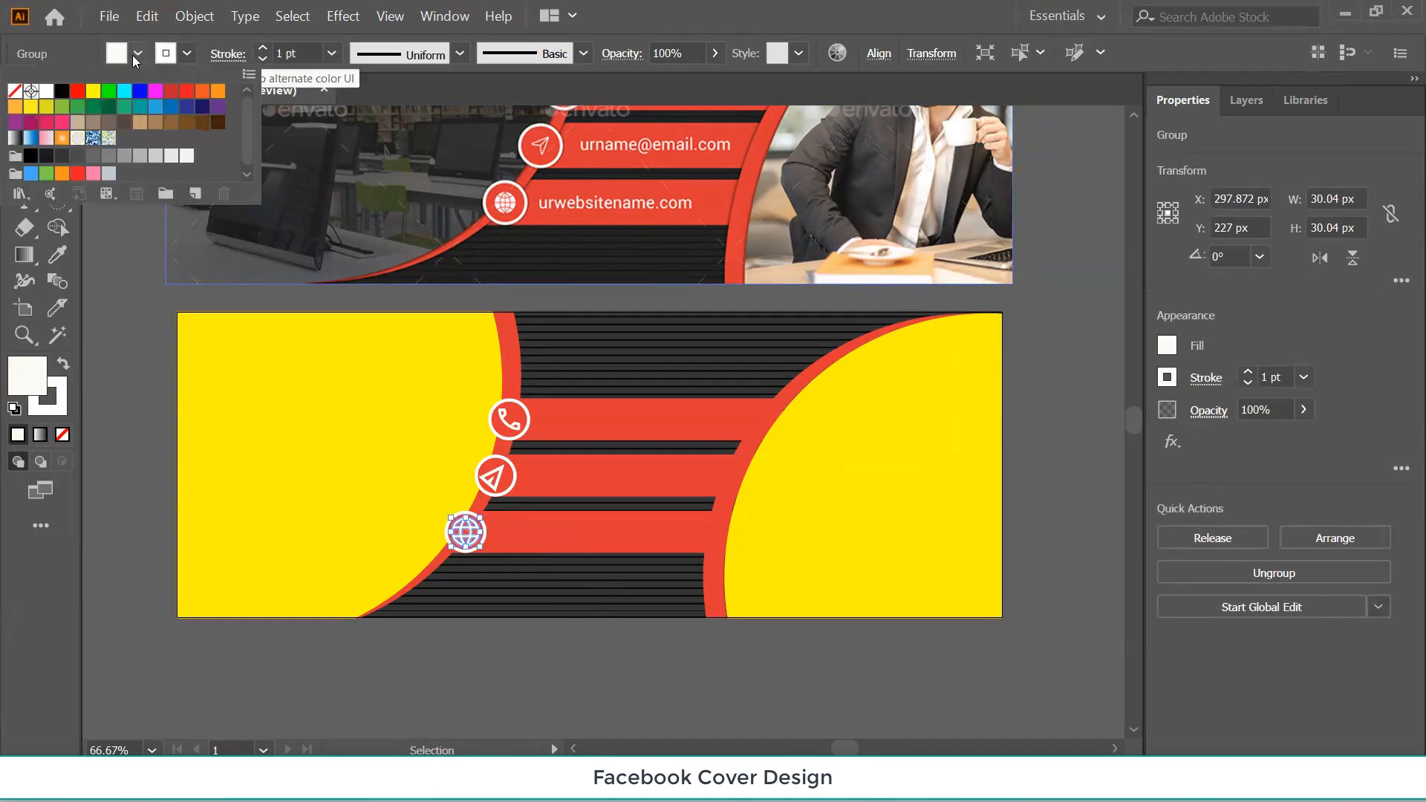
click(14, 91)
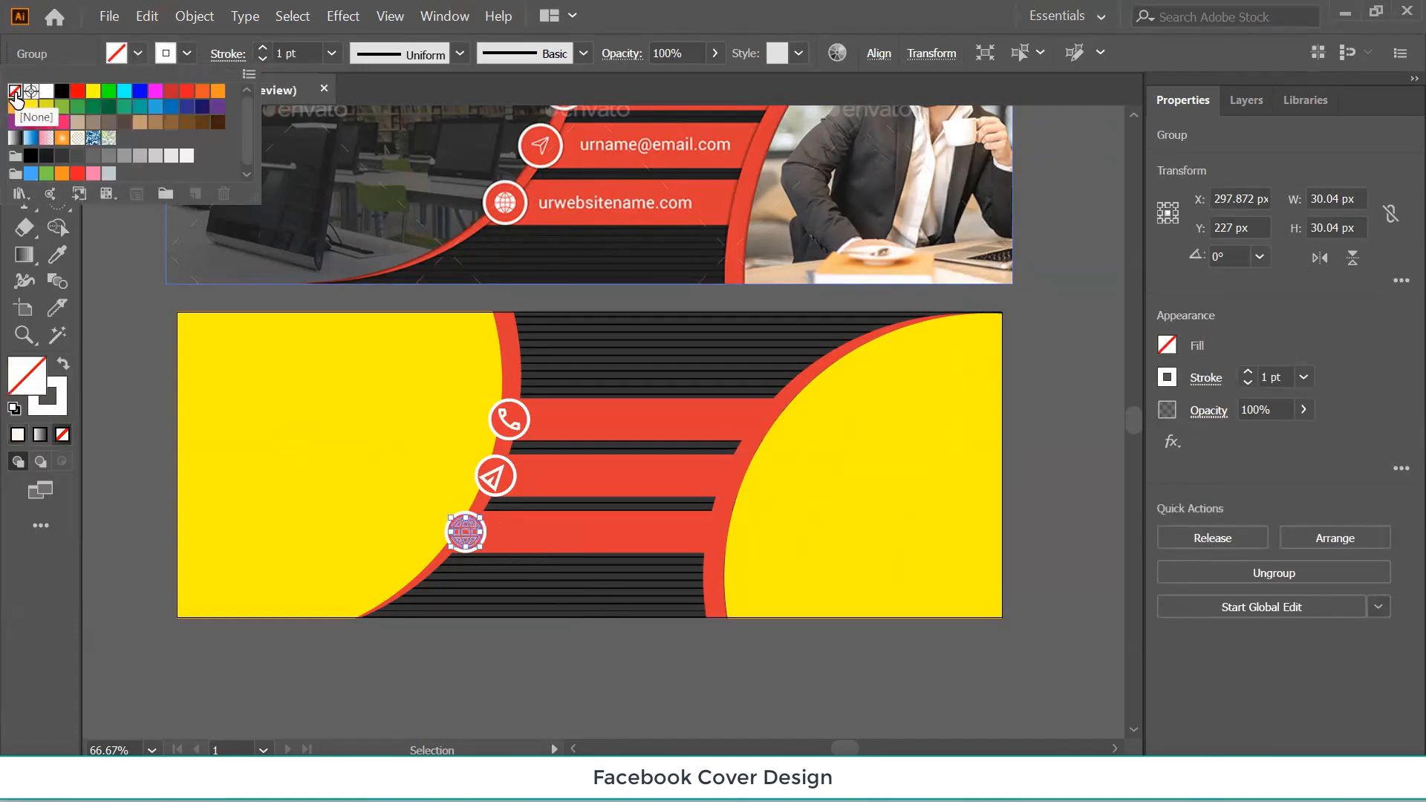
click(468, 633)
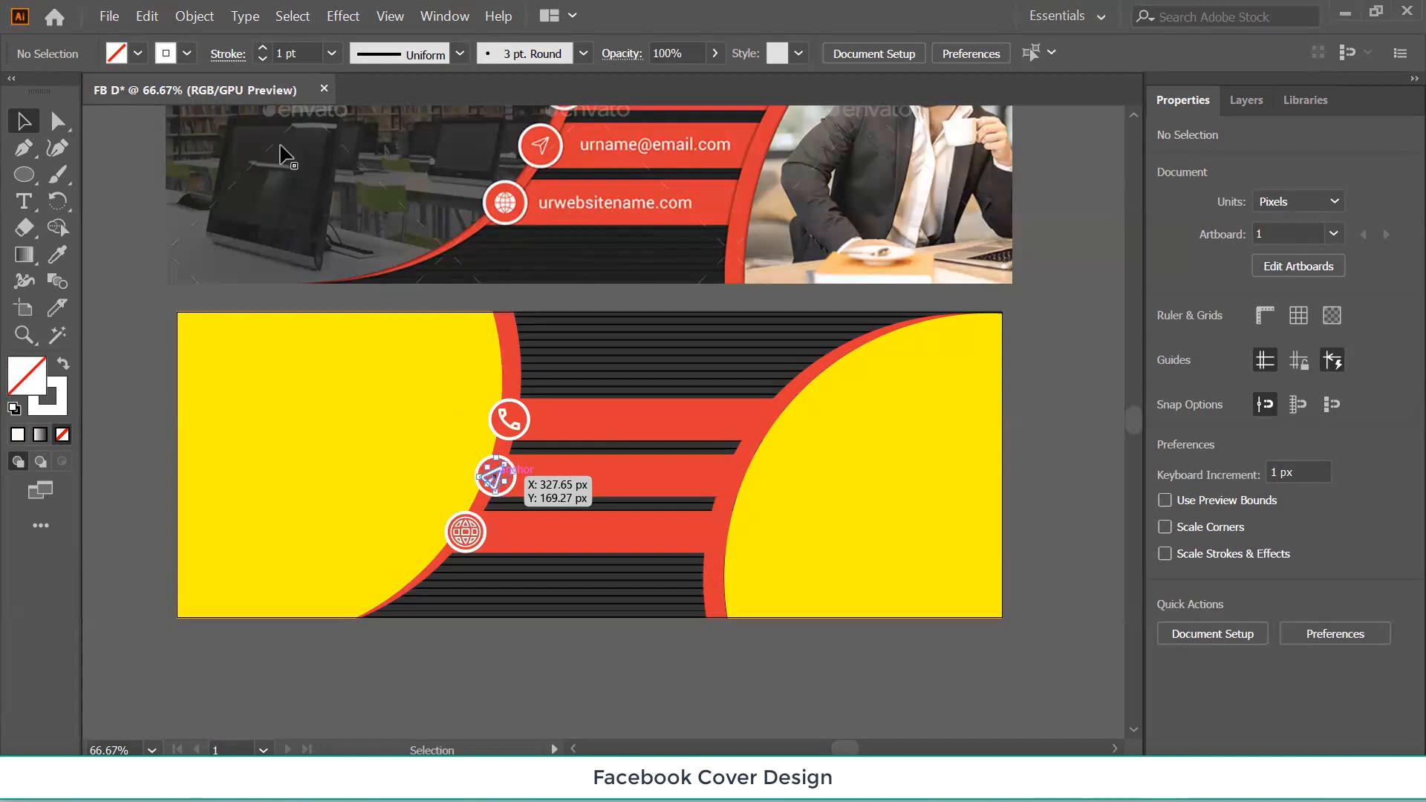
Give the send icon a white stroke and no fill, then check the phone icon.
click(492, 476)
click(188, 54)
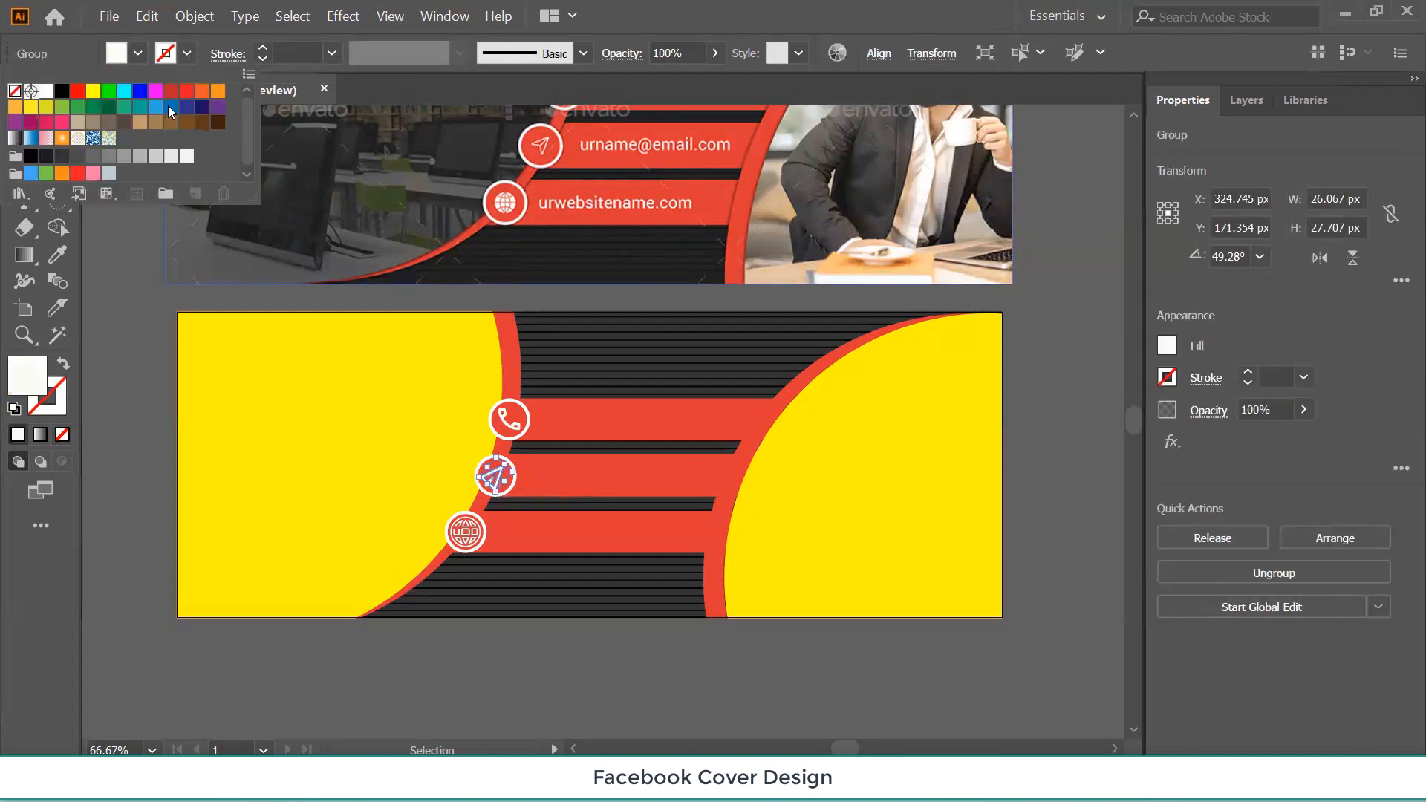
click(46, 93)
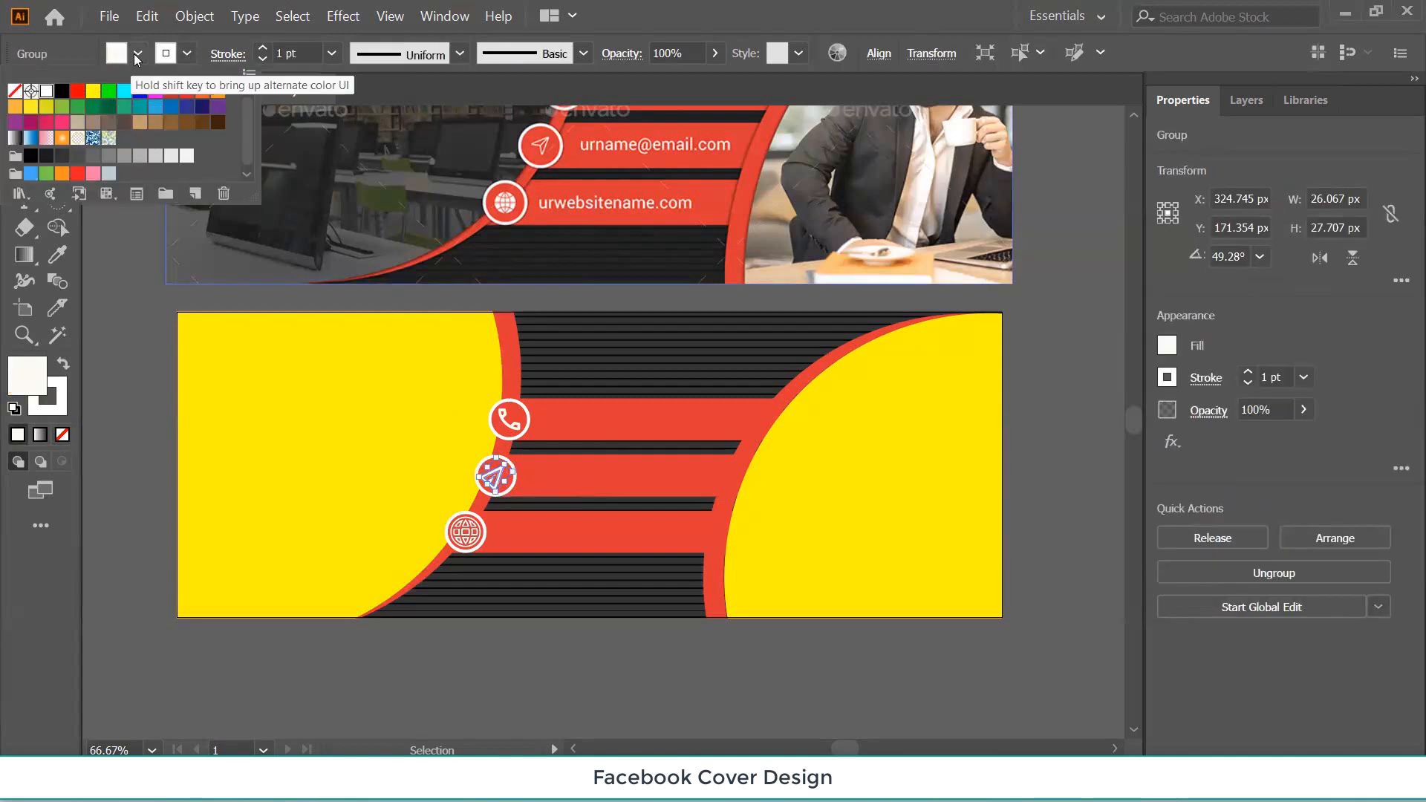
click(138, 55)
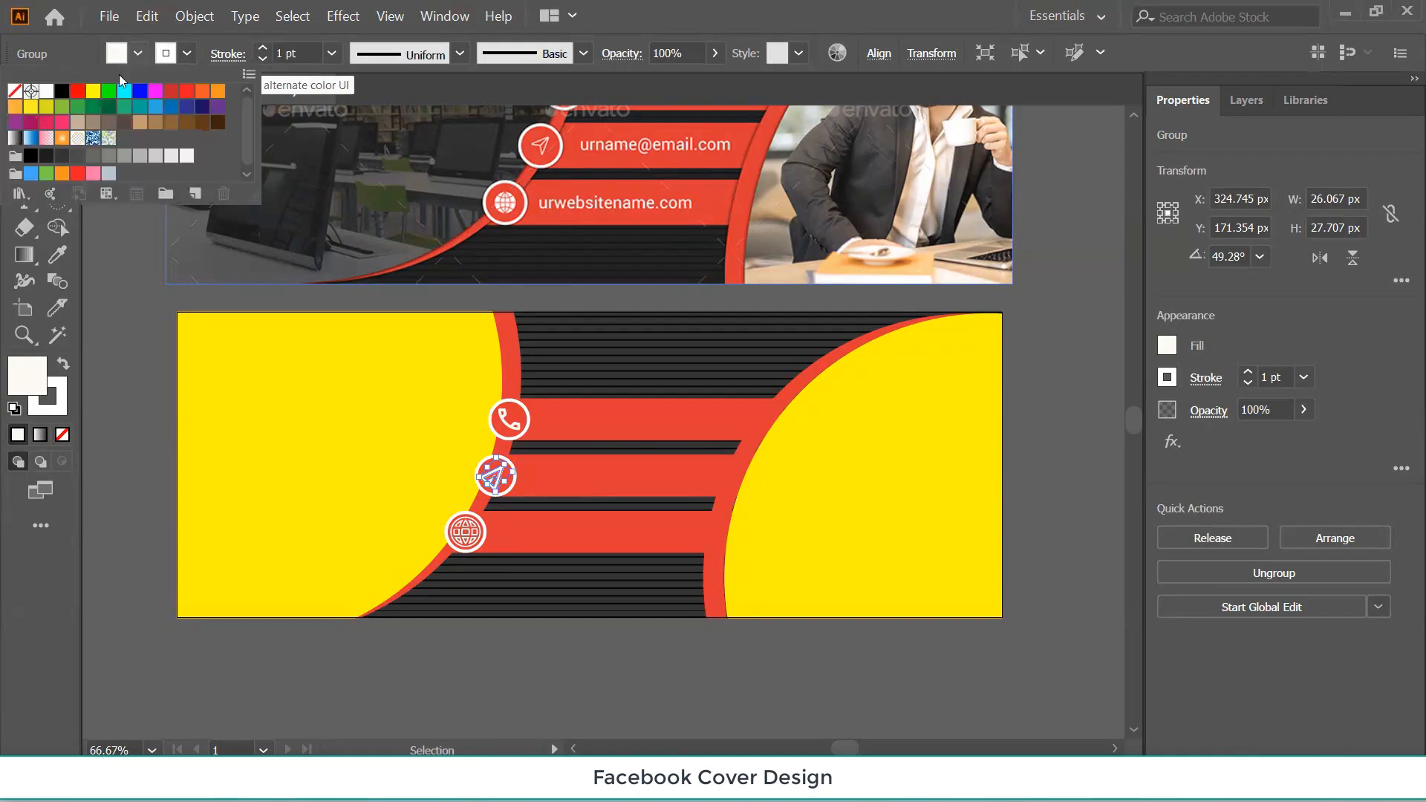
click(15, 91)
click(133, 355)
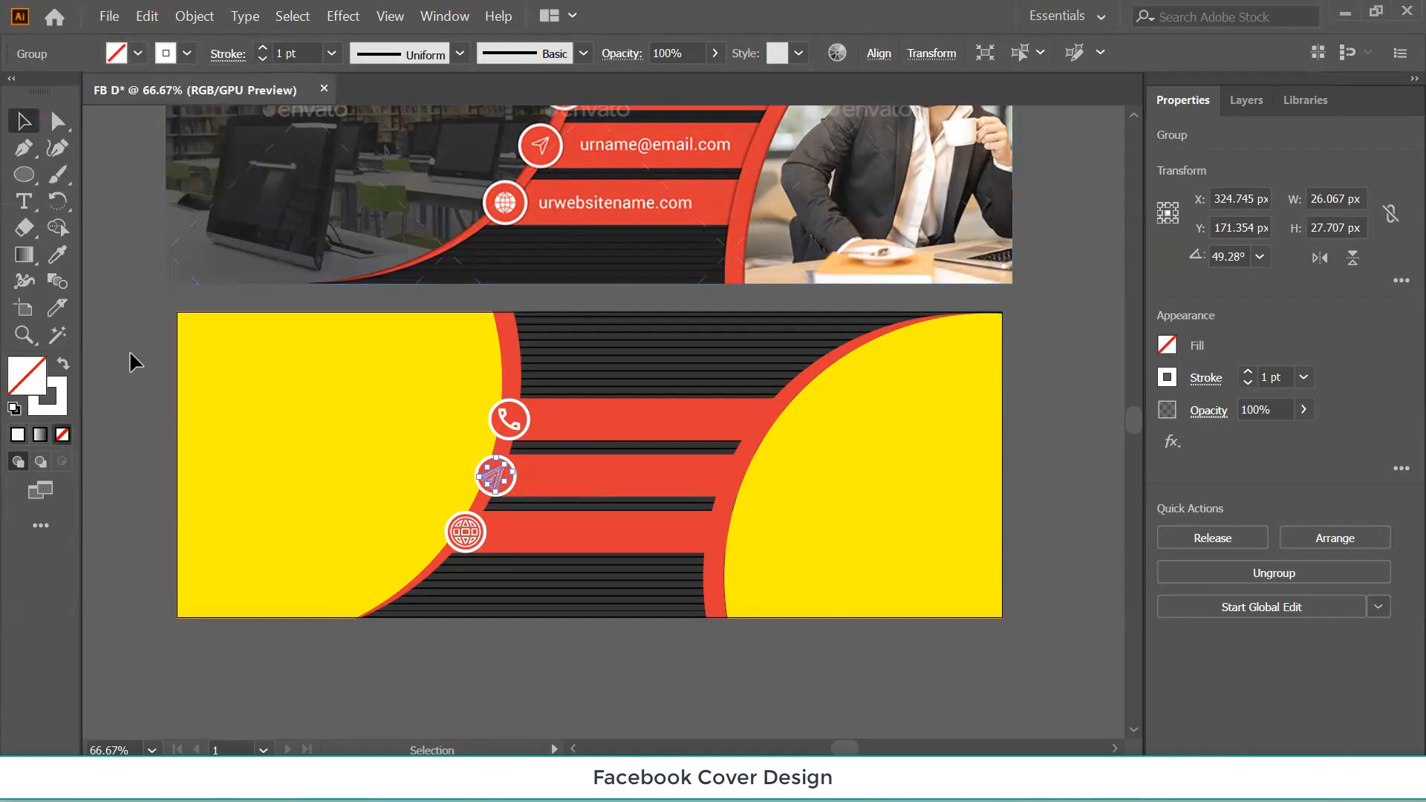
click(127, 346)
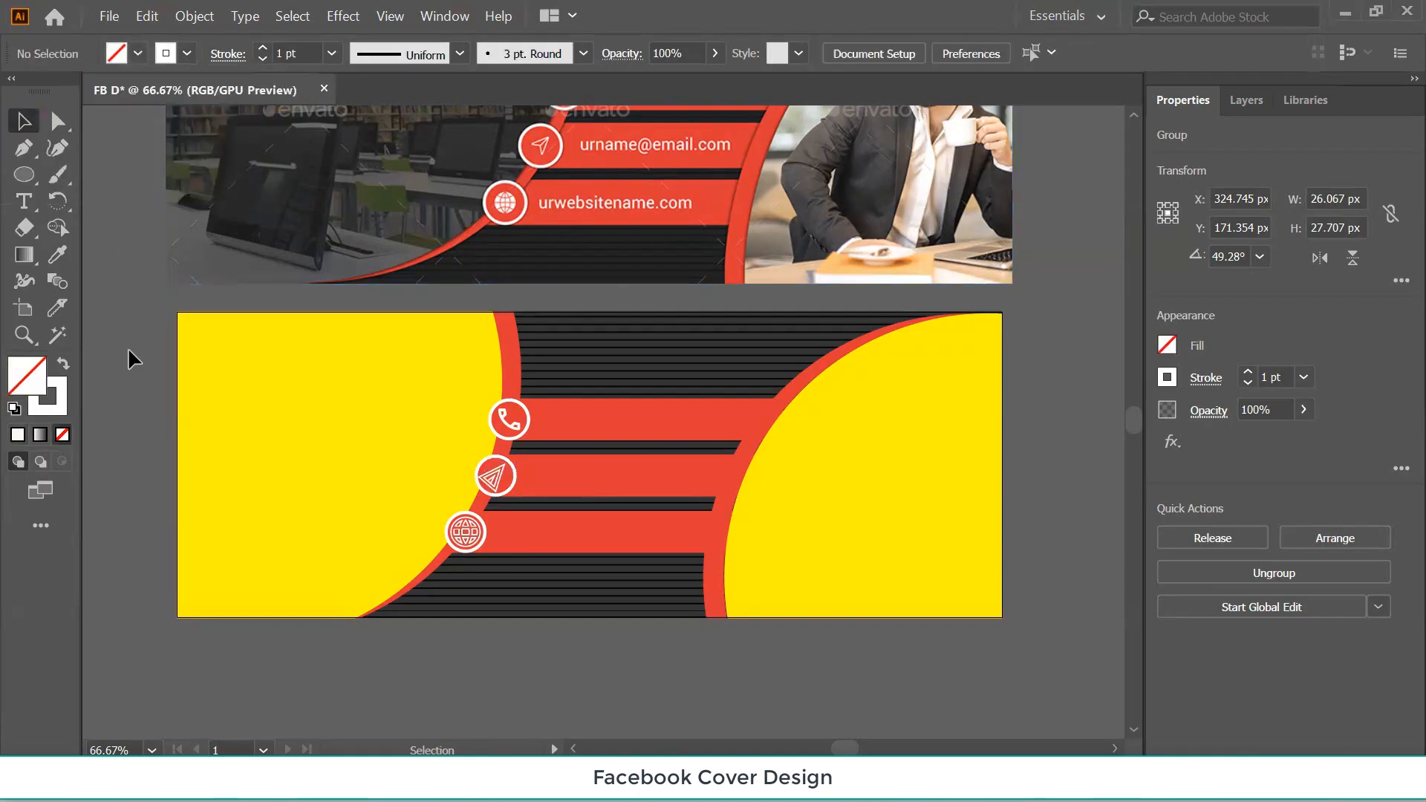
click(507, 425)
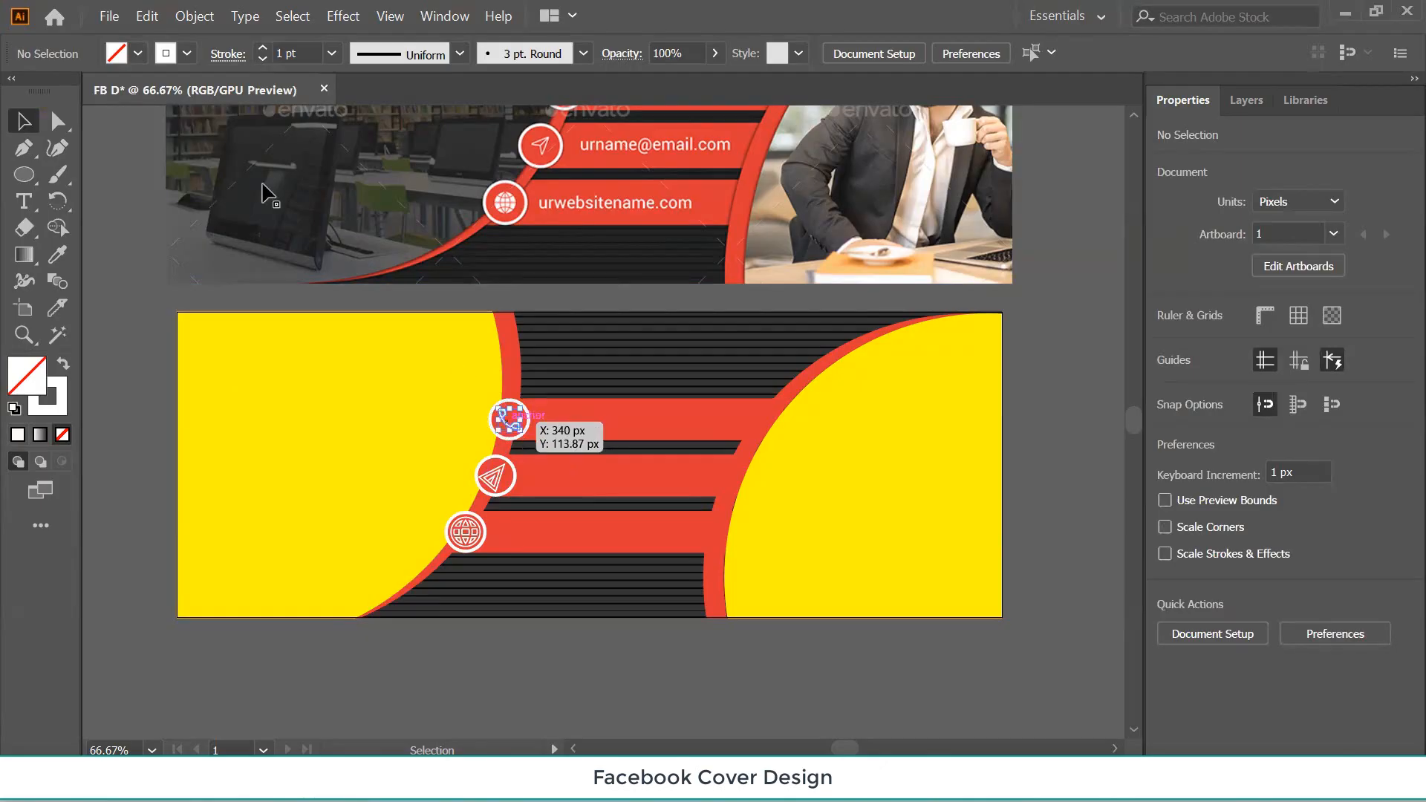
click(131, 309)
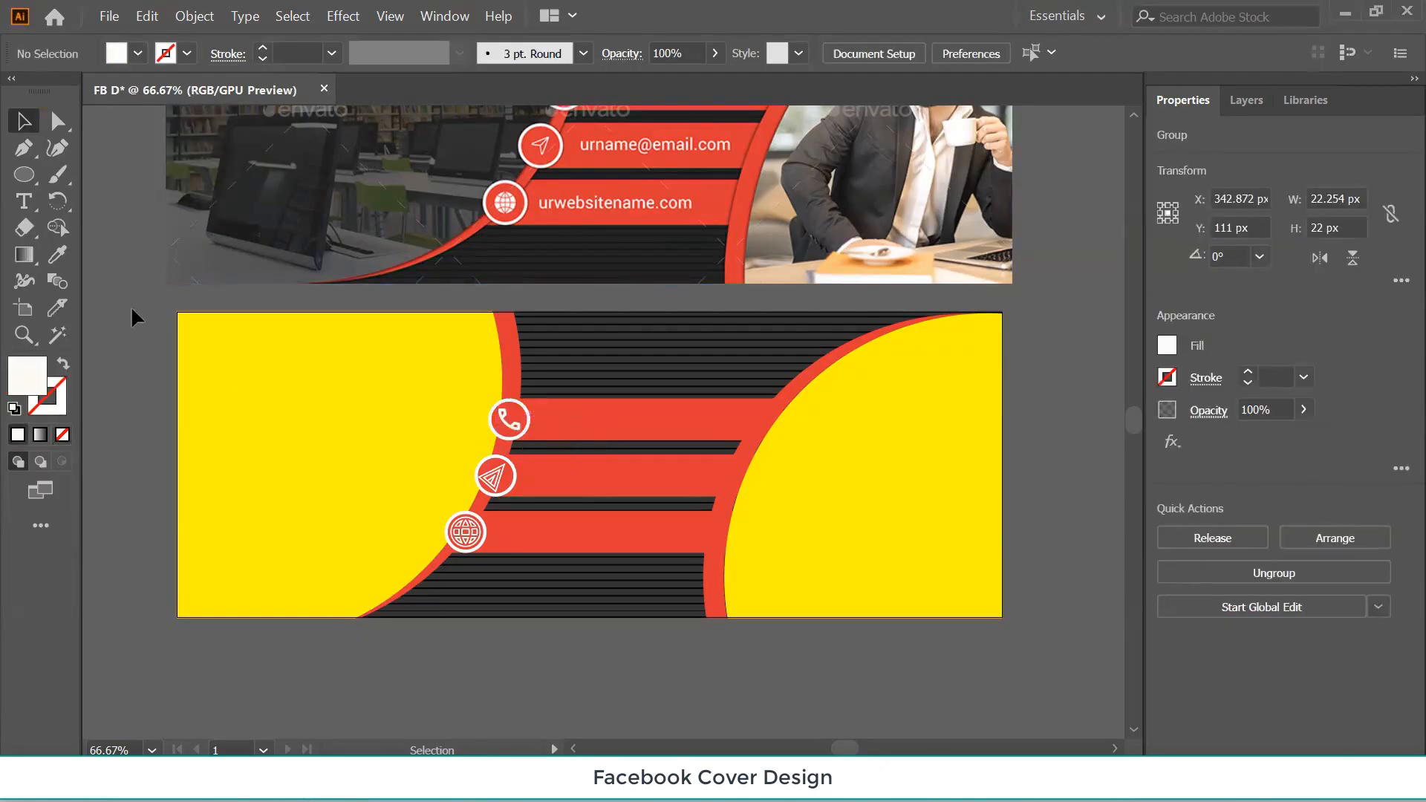
scroll(131, 317, up, 2)
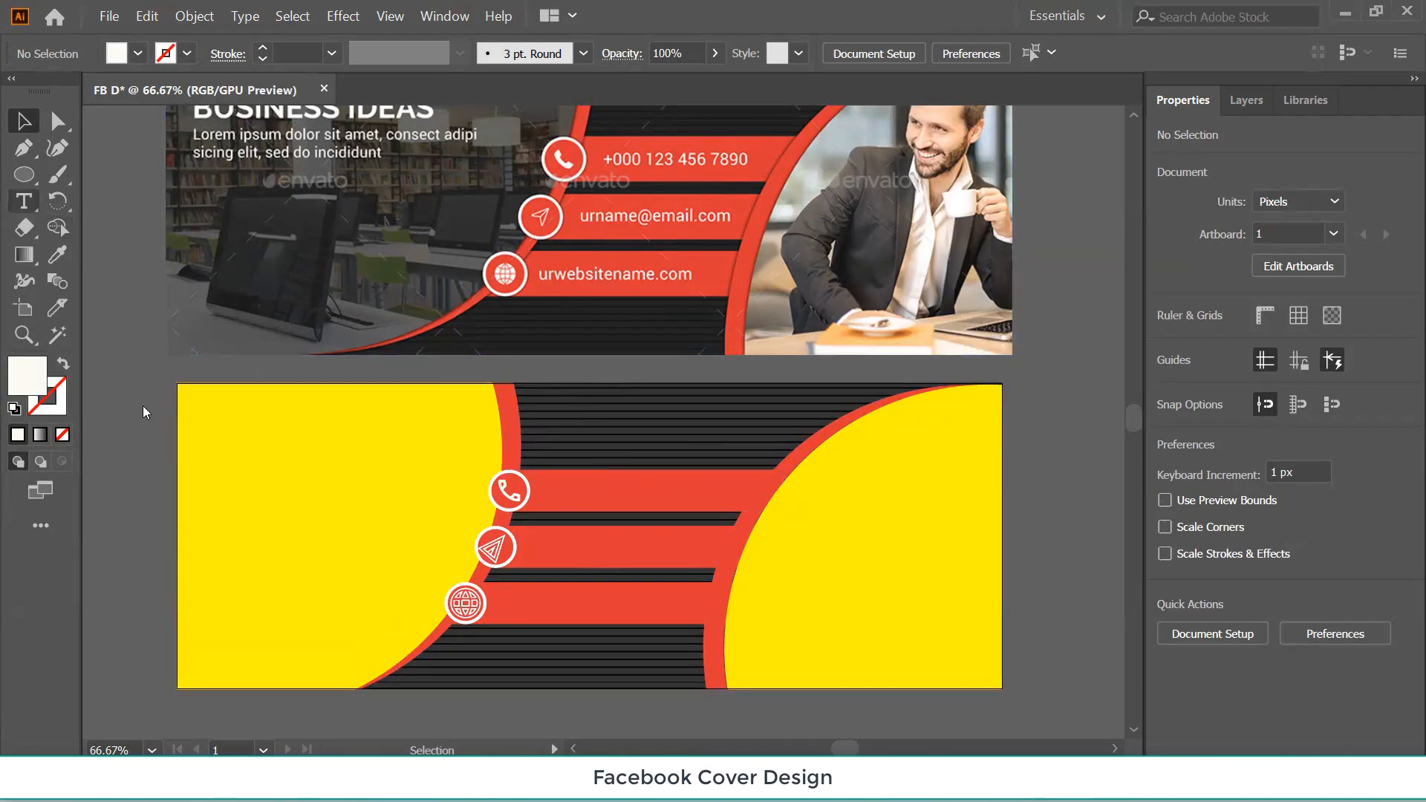
Type the phone number below the artboard and move it beside the phone circle on the top bar.
key(t)
scroll(148, 447, down, 2)
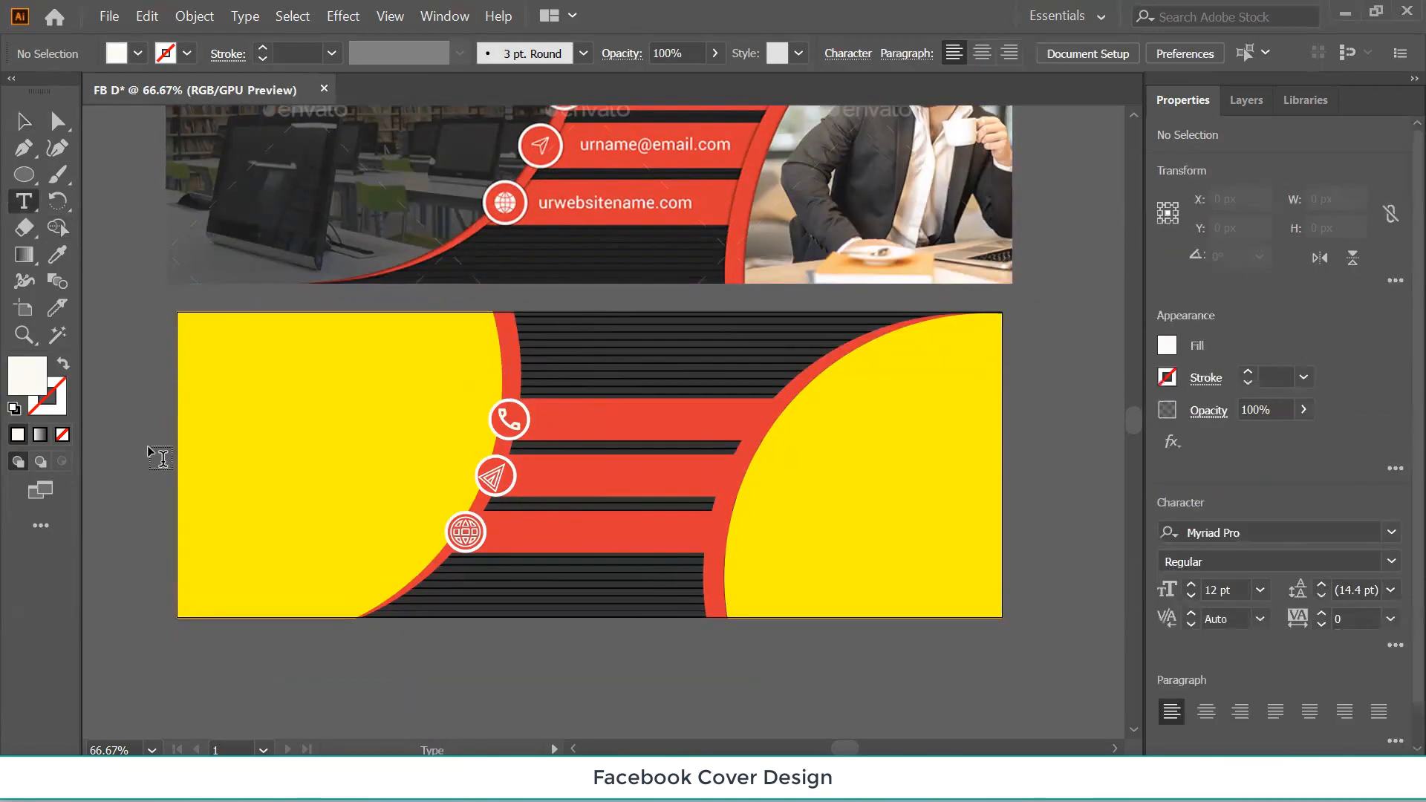
click(319, 655)
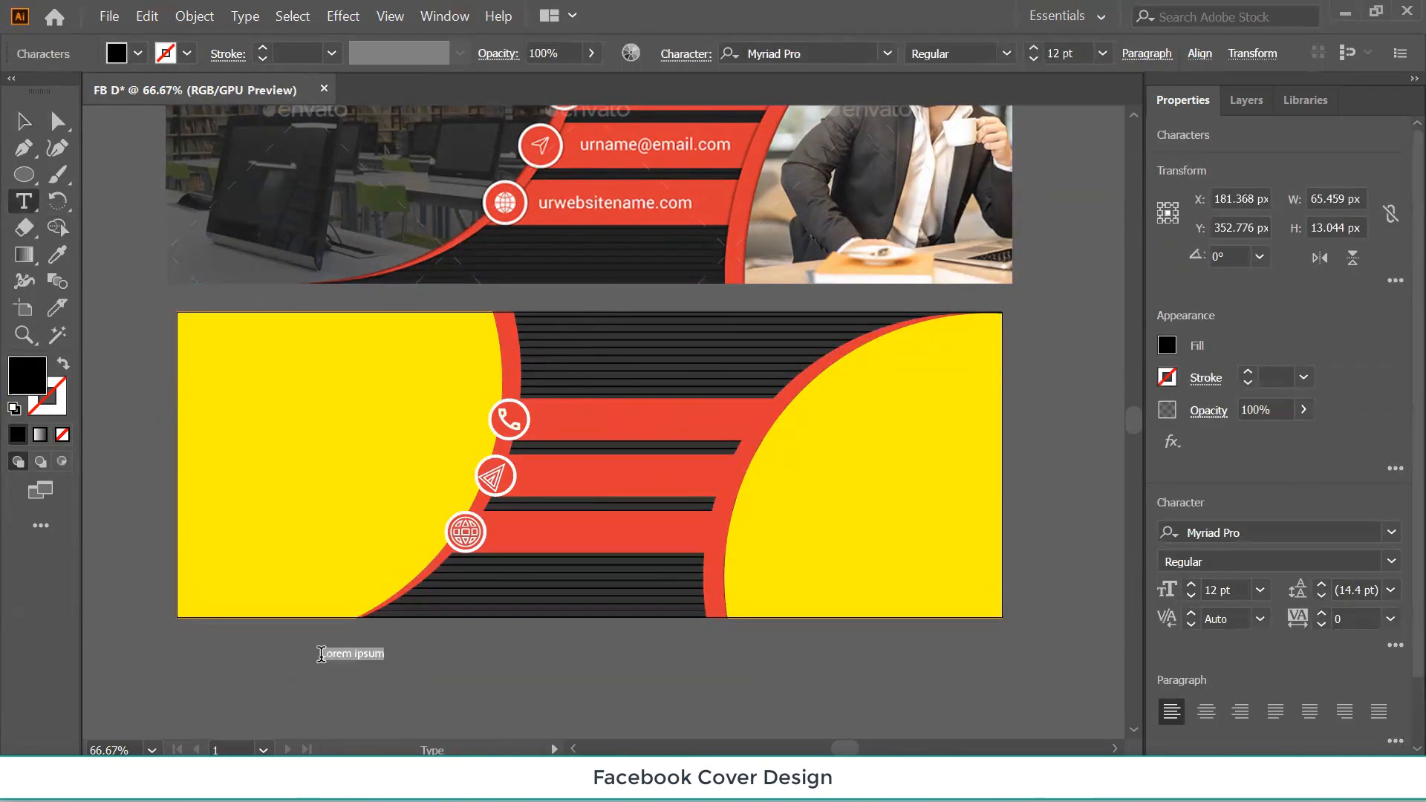
click(23, 121)
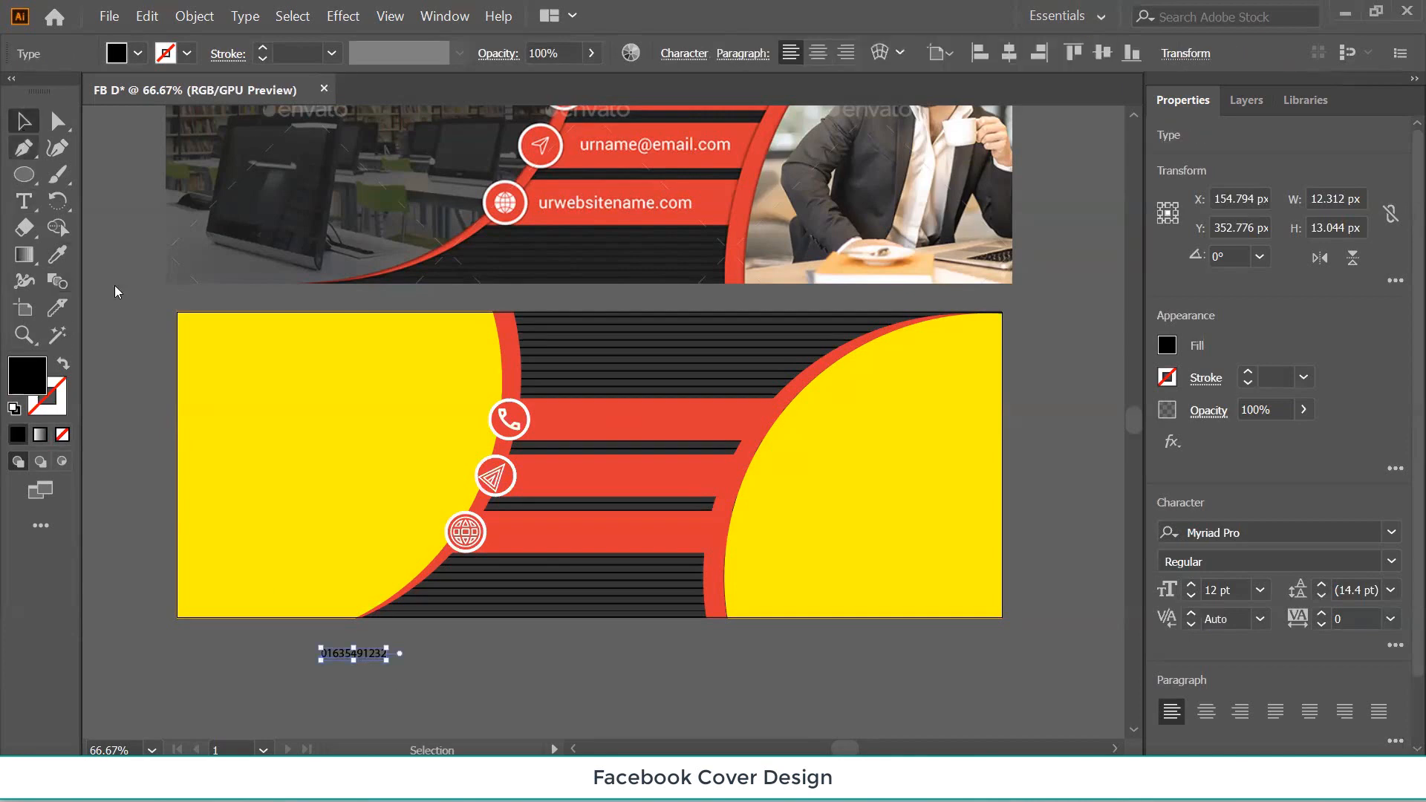
click(407, 654)
drag(363, 655, 593, 417)
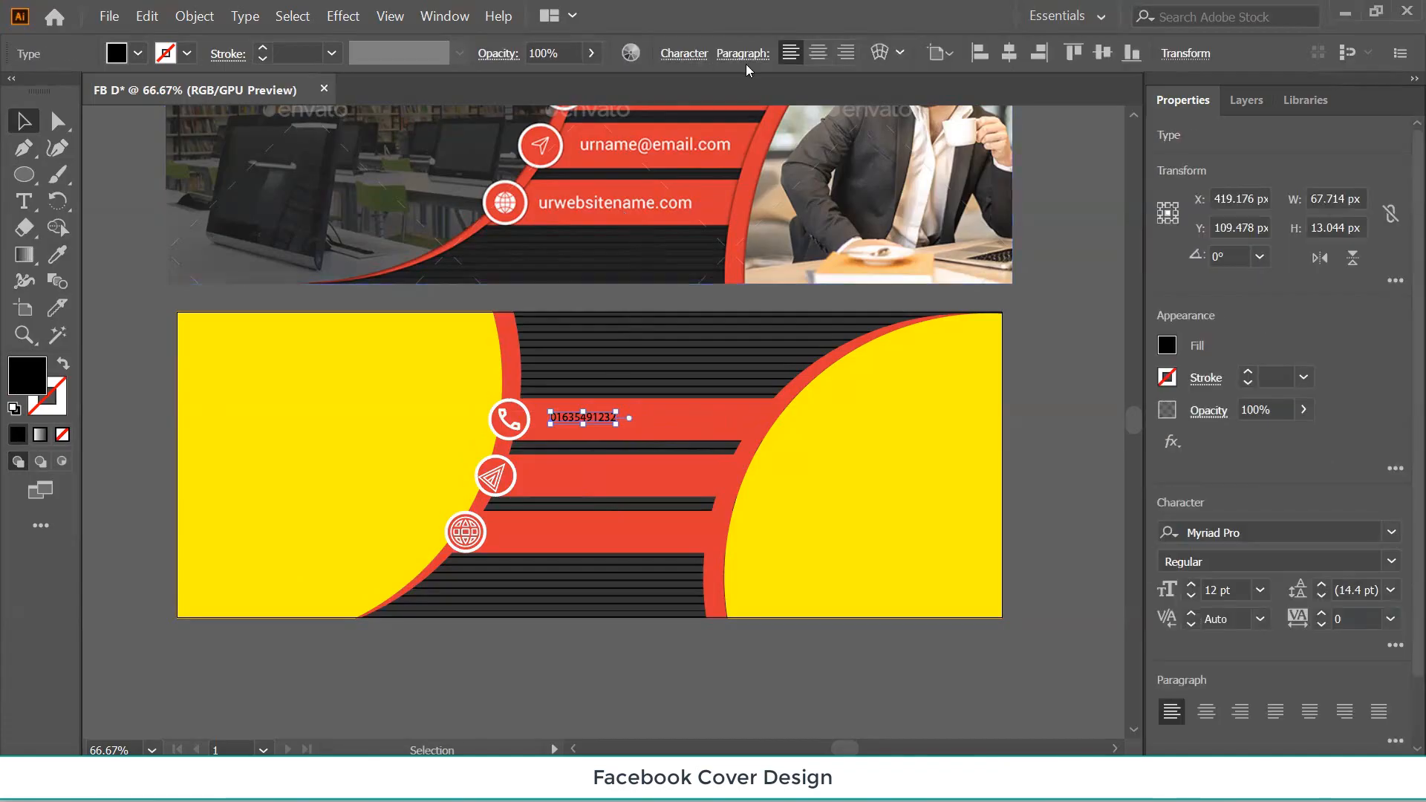
key(ctrl+t)
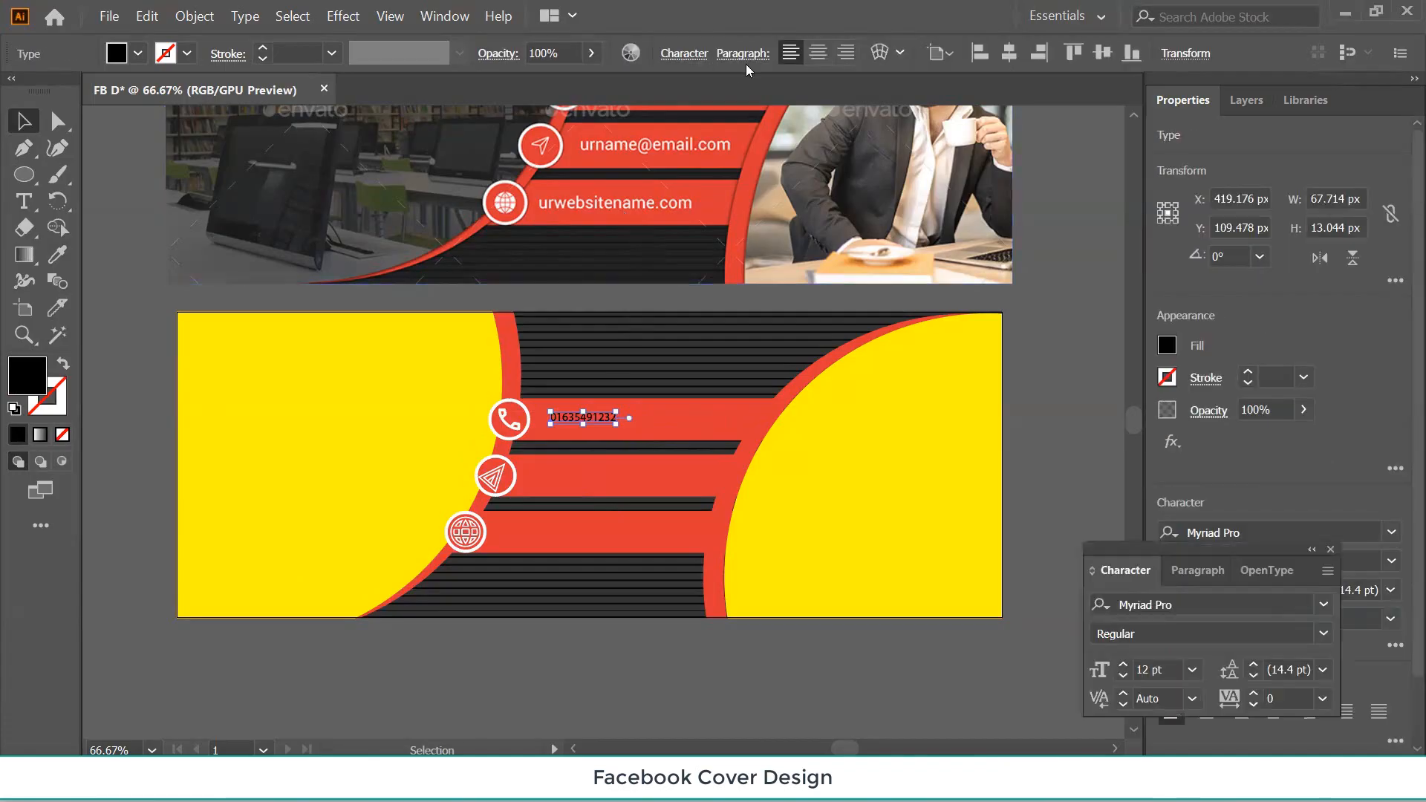
Dock the Character panel and change the phone number's font to Montserrat Bold.
click(1321, 610)
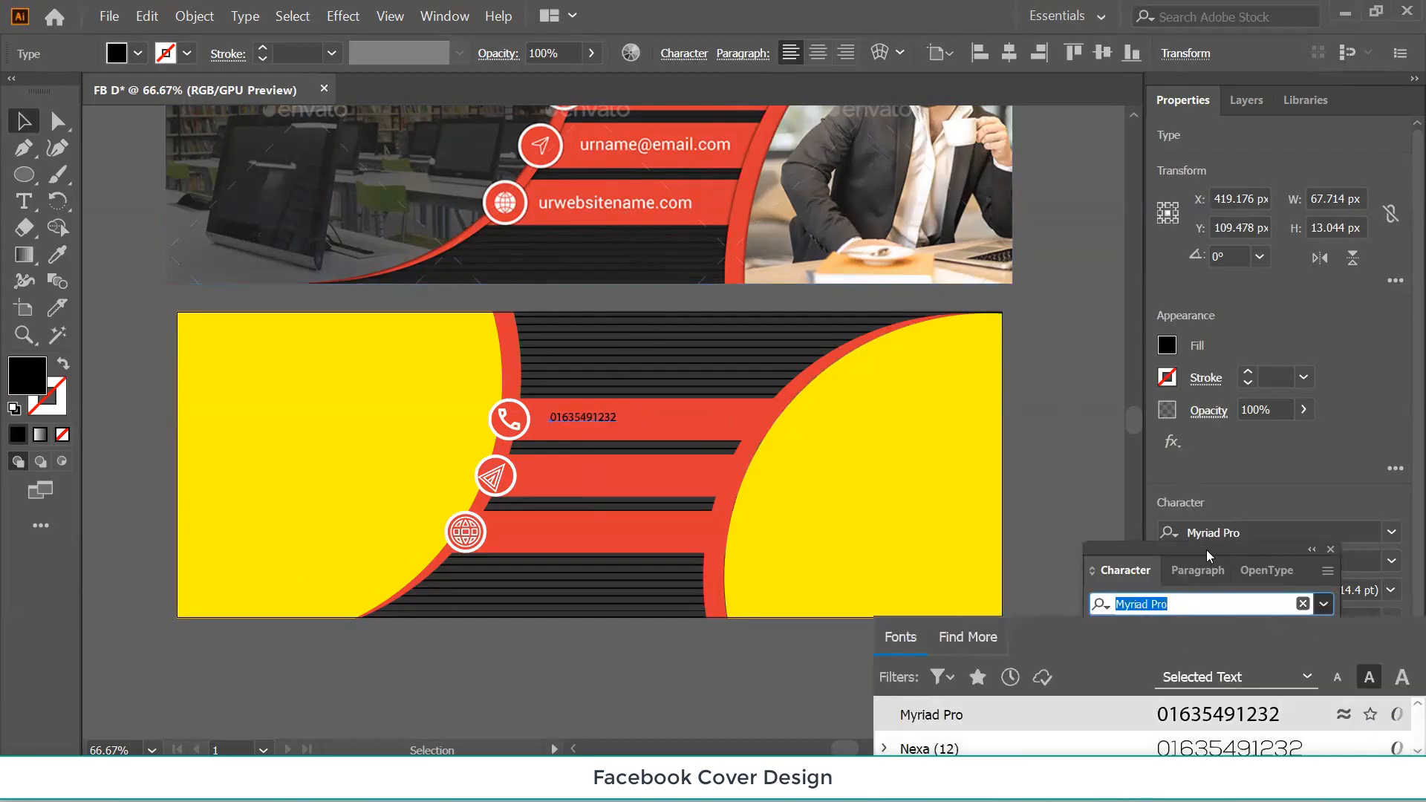
drag(1206, 549, 1104, 197)
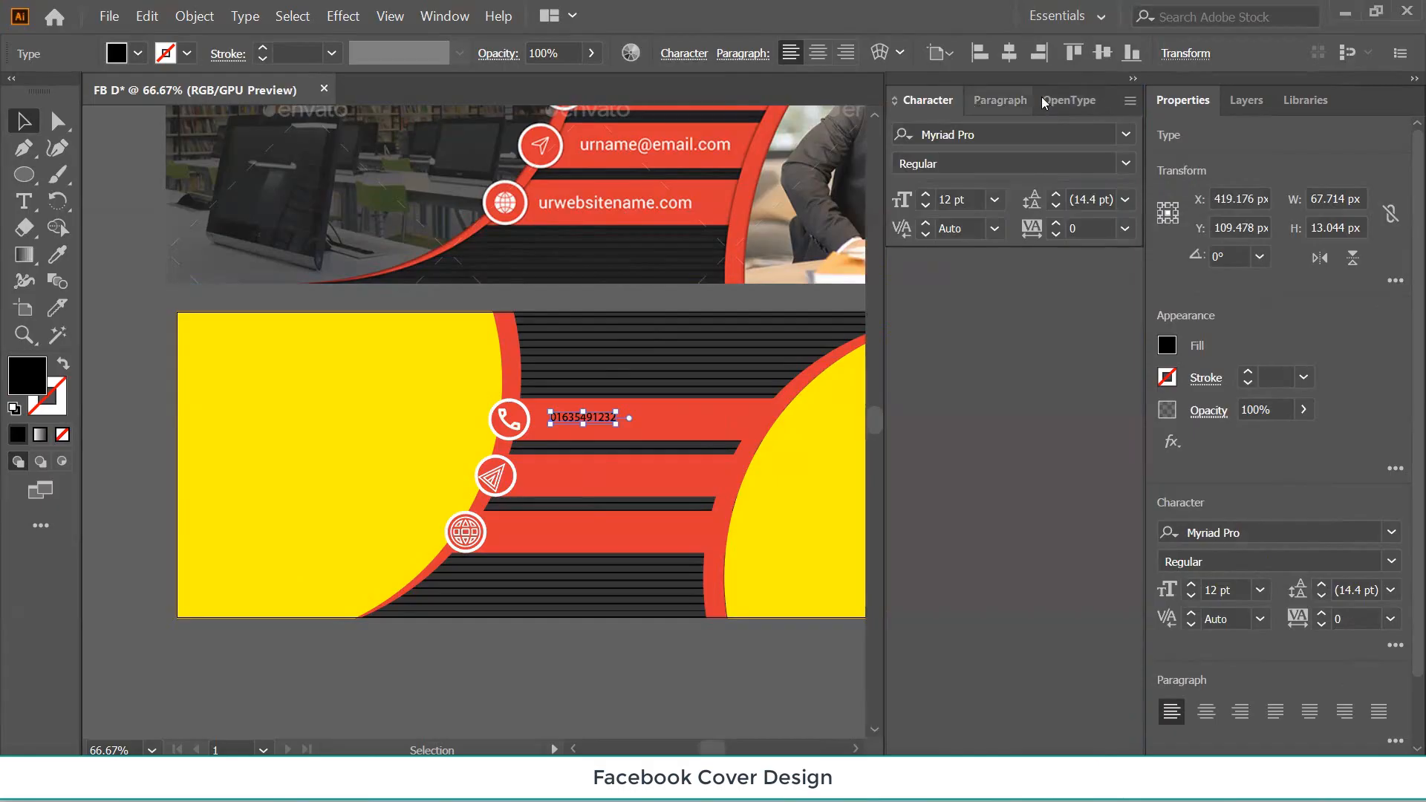
click(1126, 135)
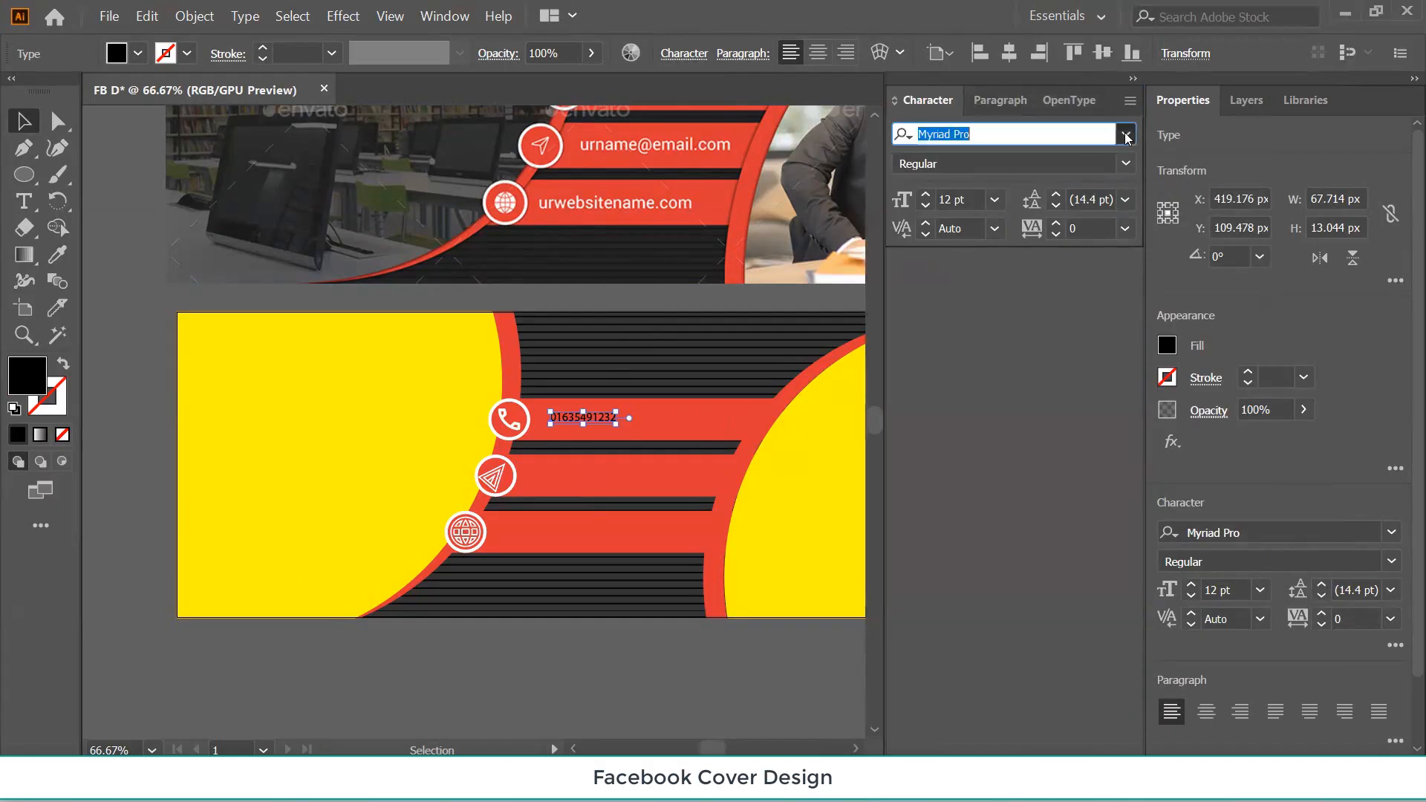
scroll(966, 581, down, 5)
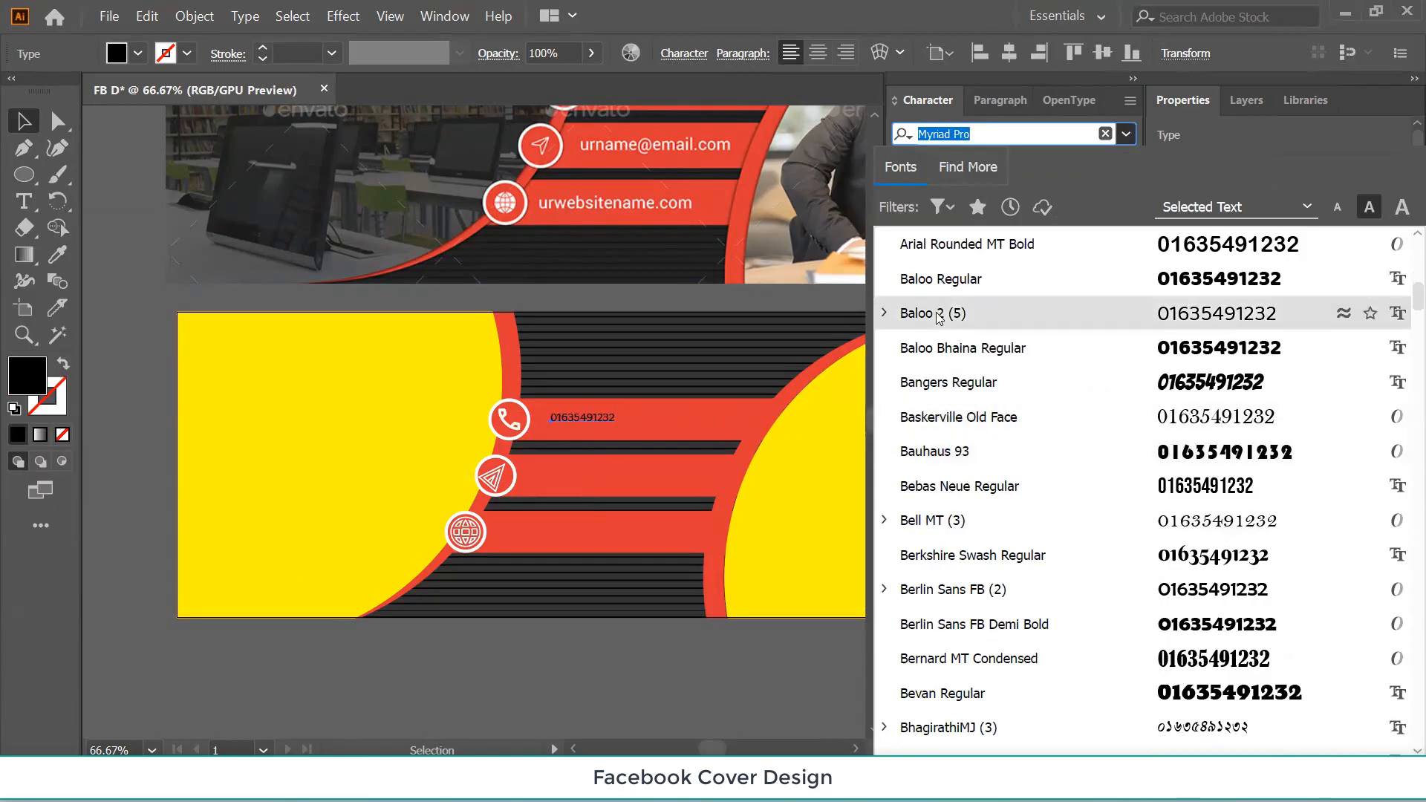
scroll(995, 639, down, 5)
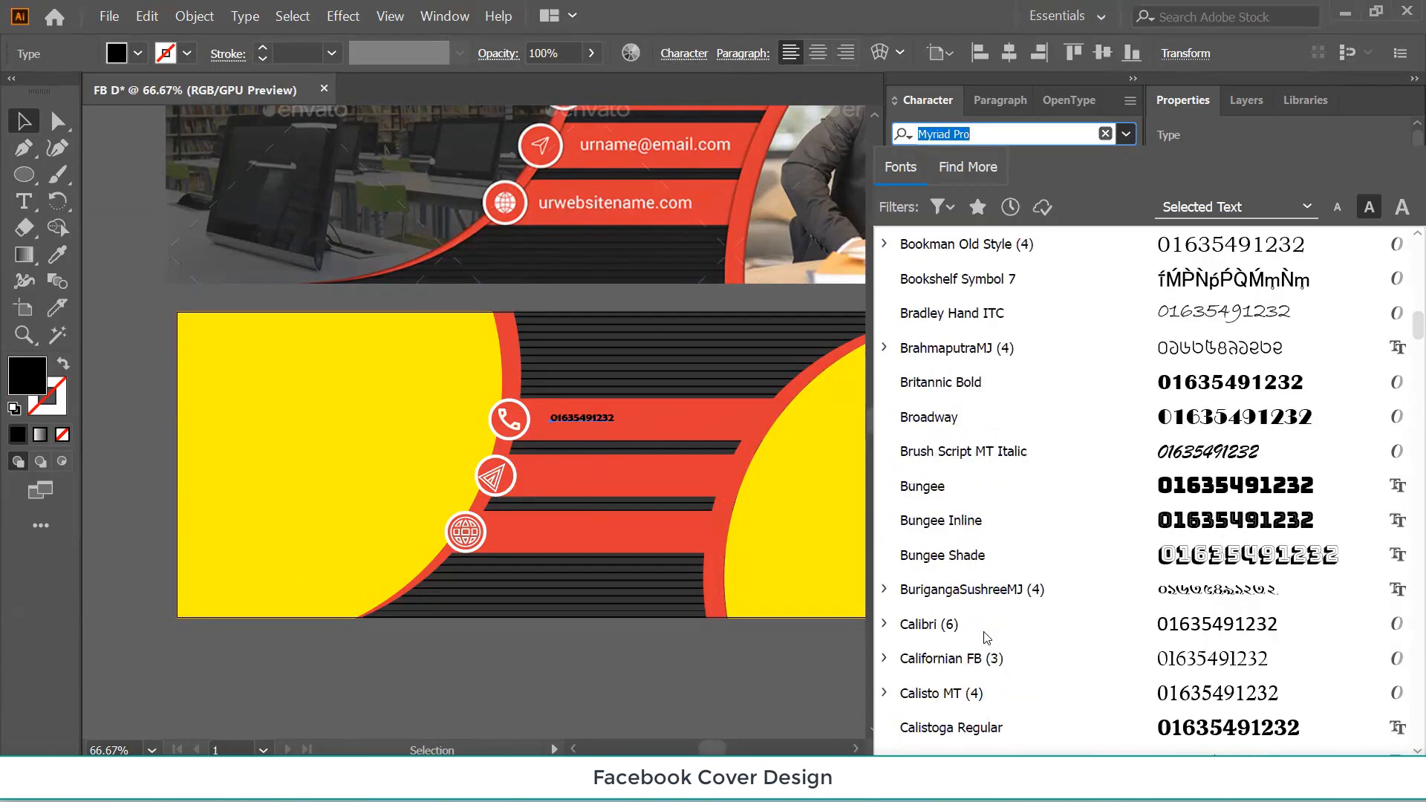
click(975, 486)
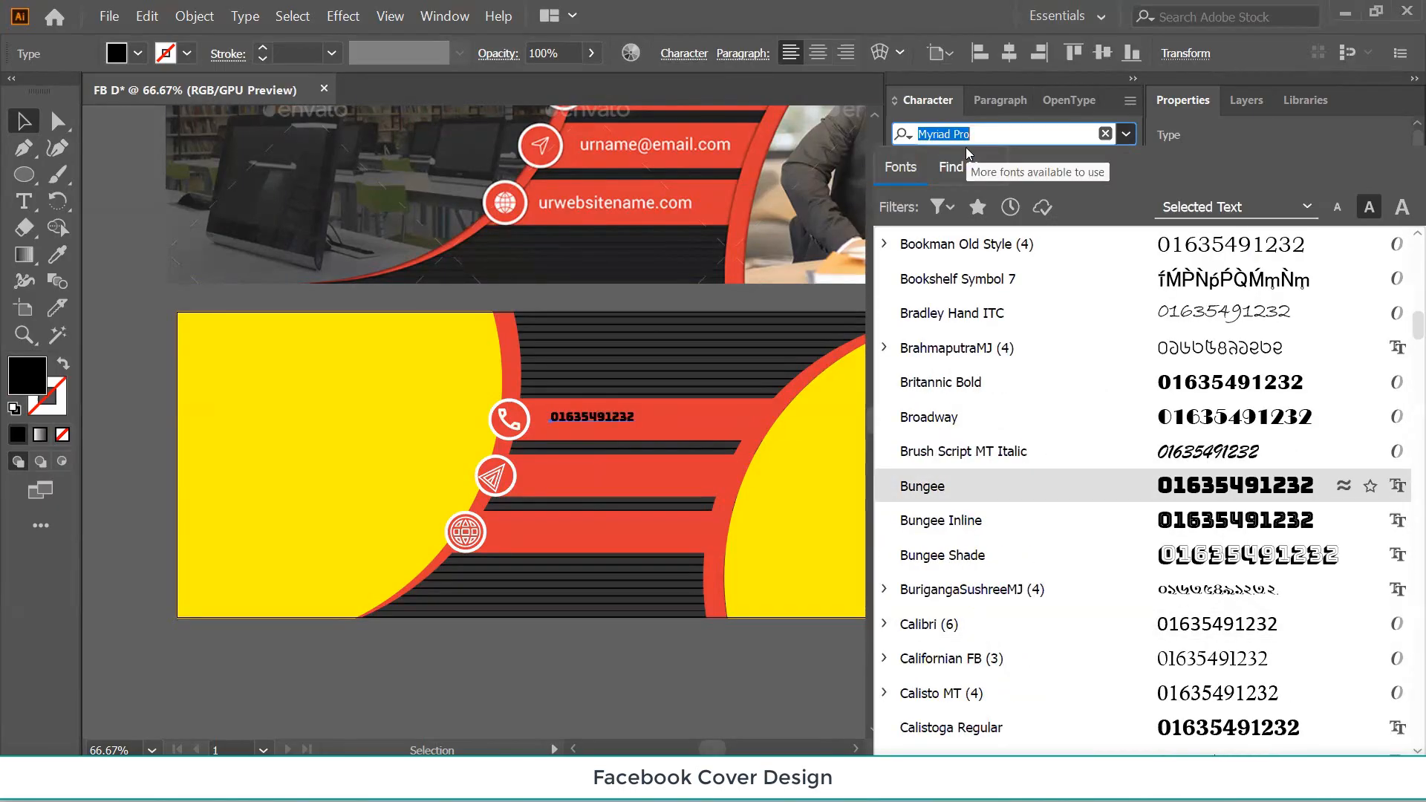
text(MON)
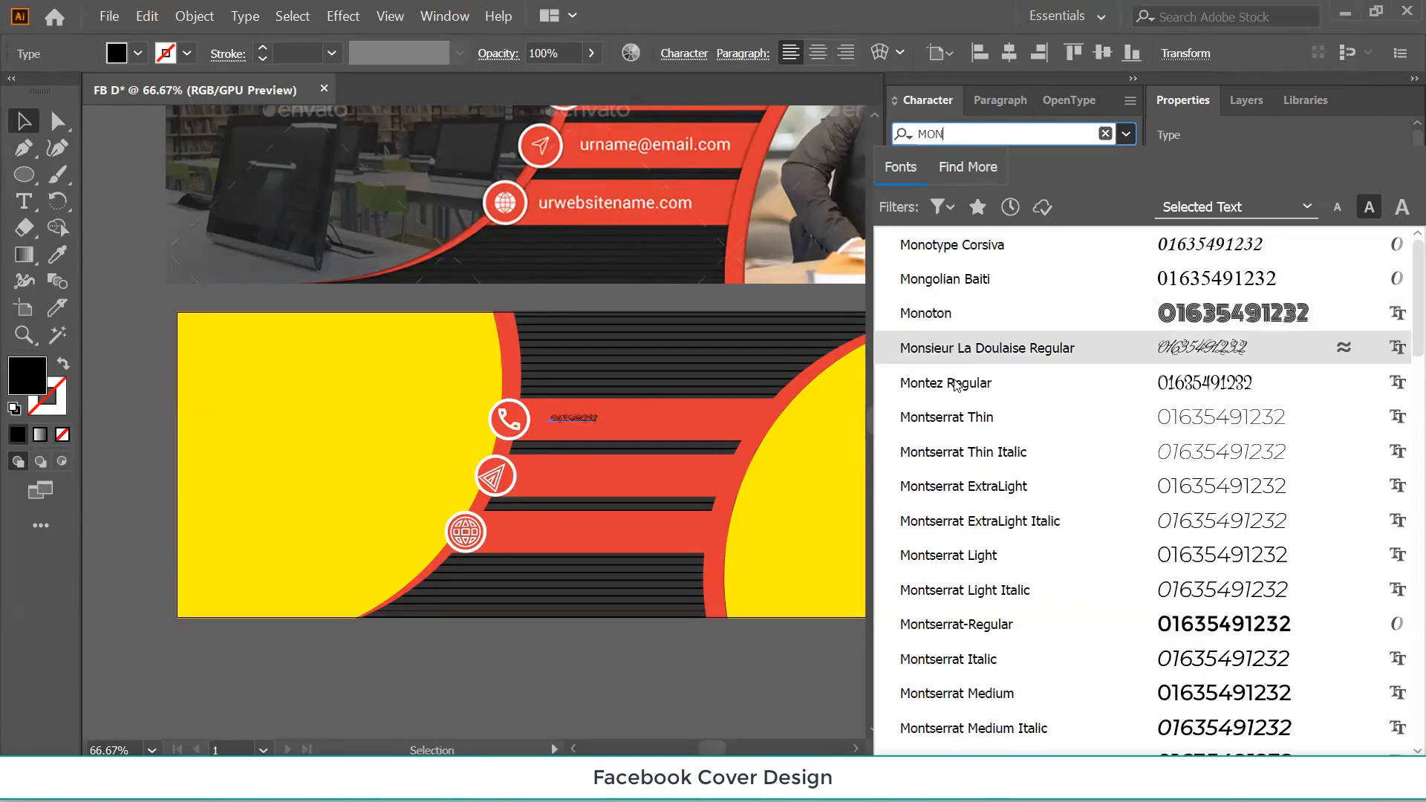
click(949, 417)
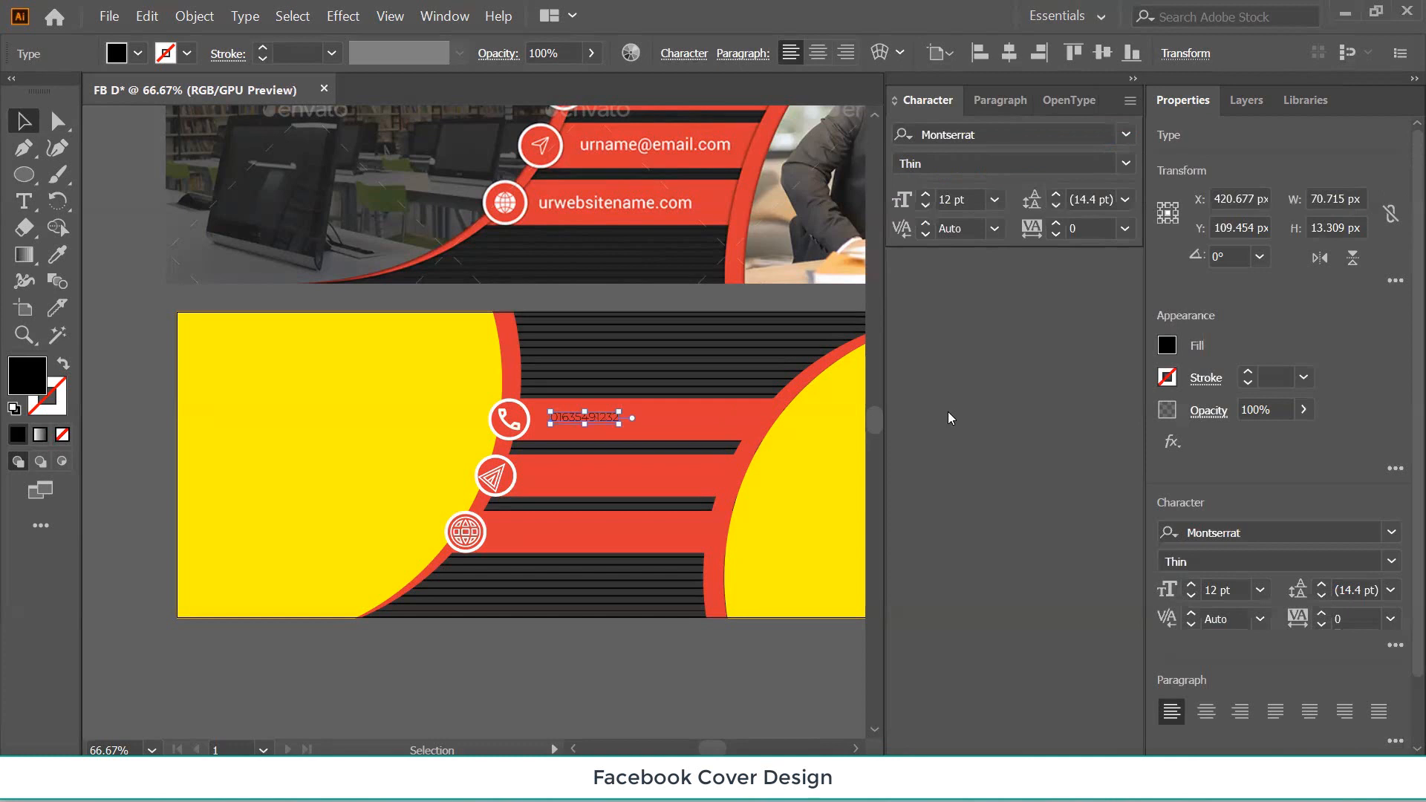
click(1128, 163)
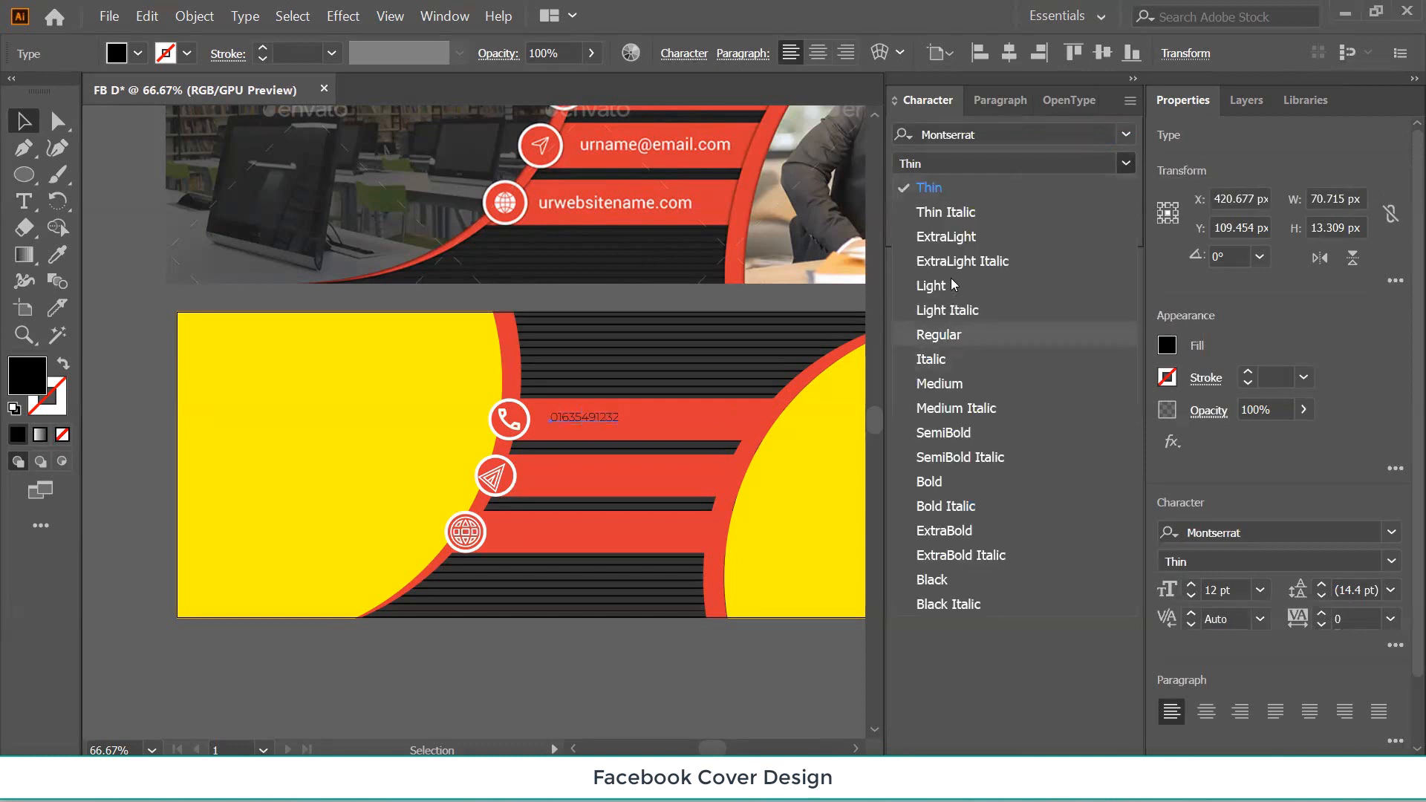
click(942, 481)
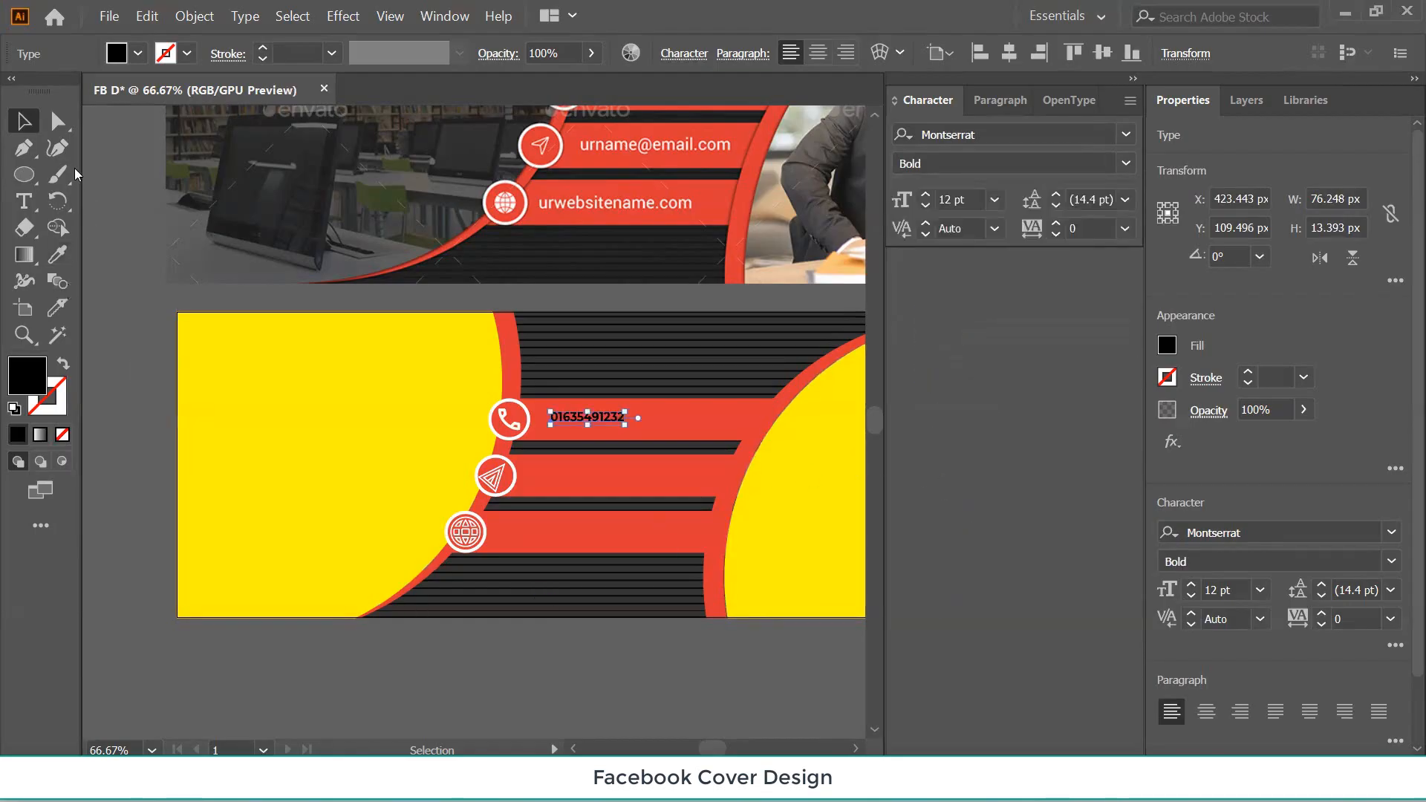
Enlarge the phone number to 21 pt and centre it vertically on the top red bar.
click(538, 662)
click(616, 421)
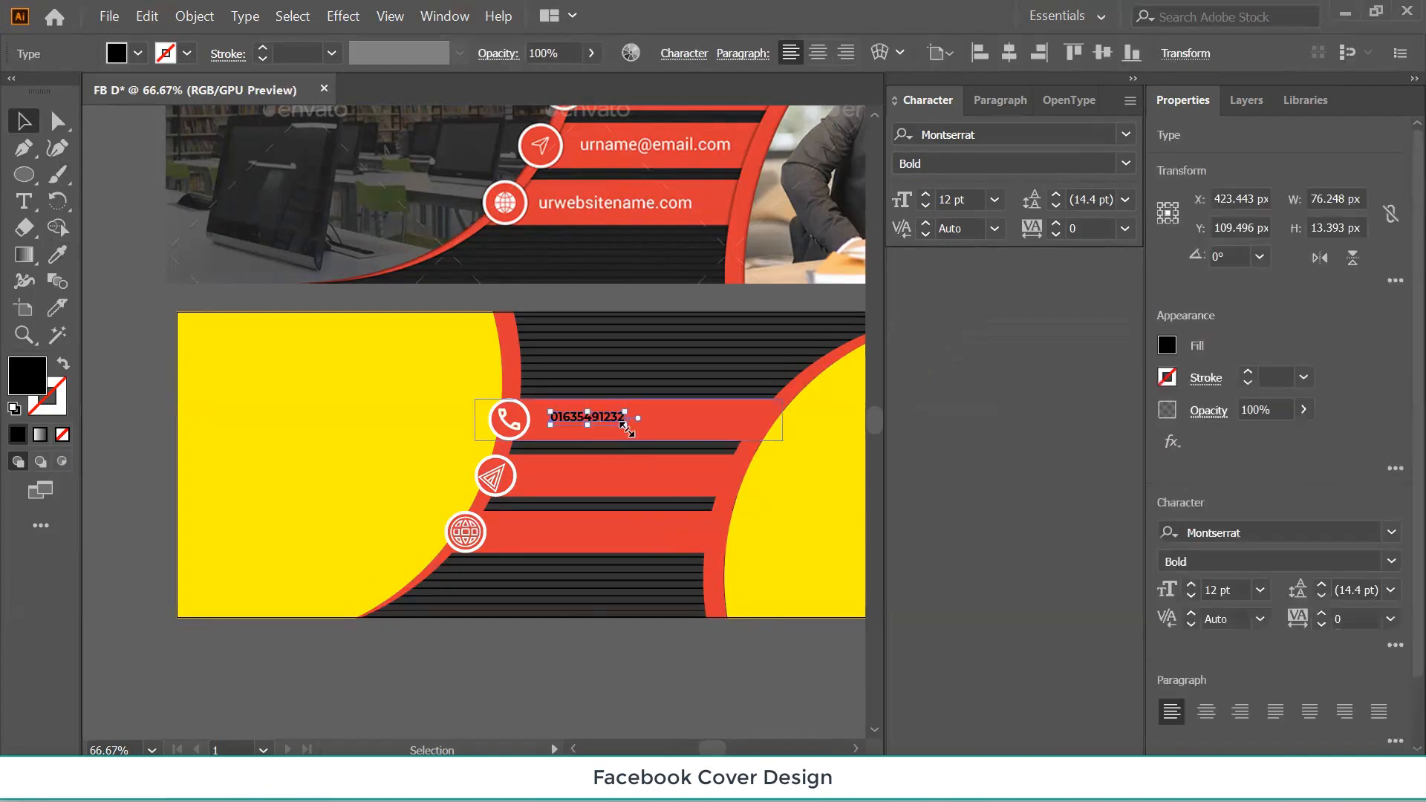
drag(625, 424, 662, 444)
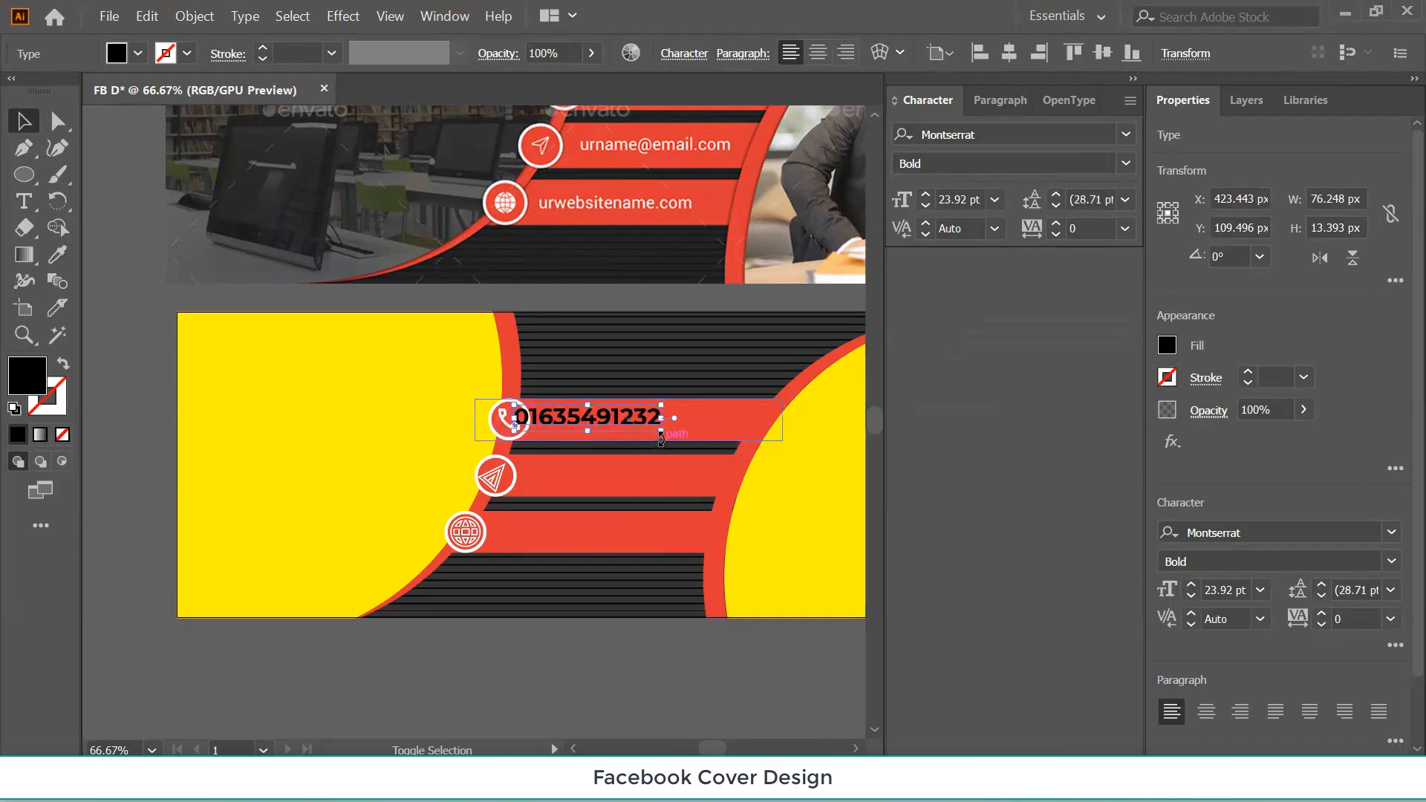
click(926, 206)
click(926, 206)
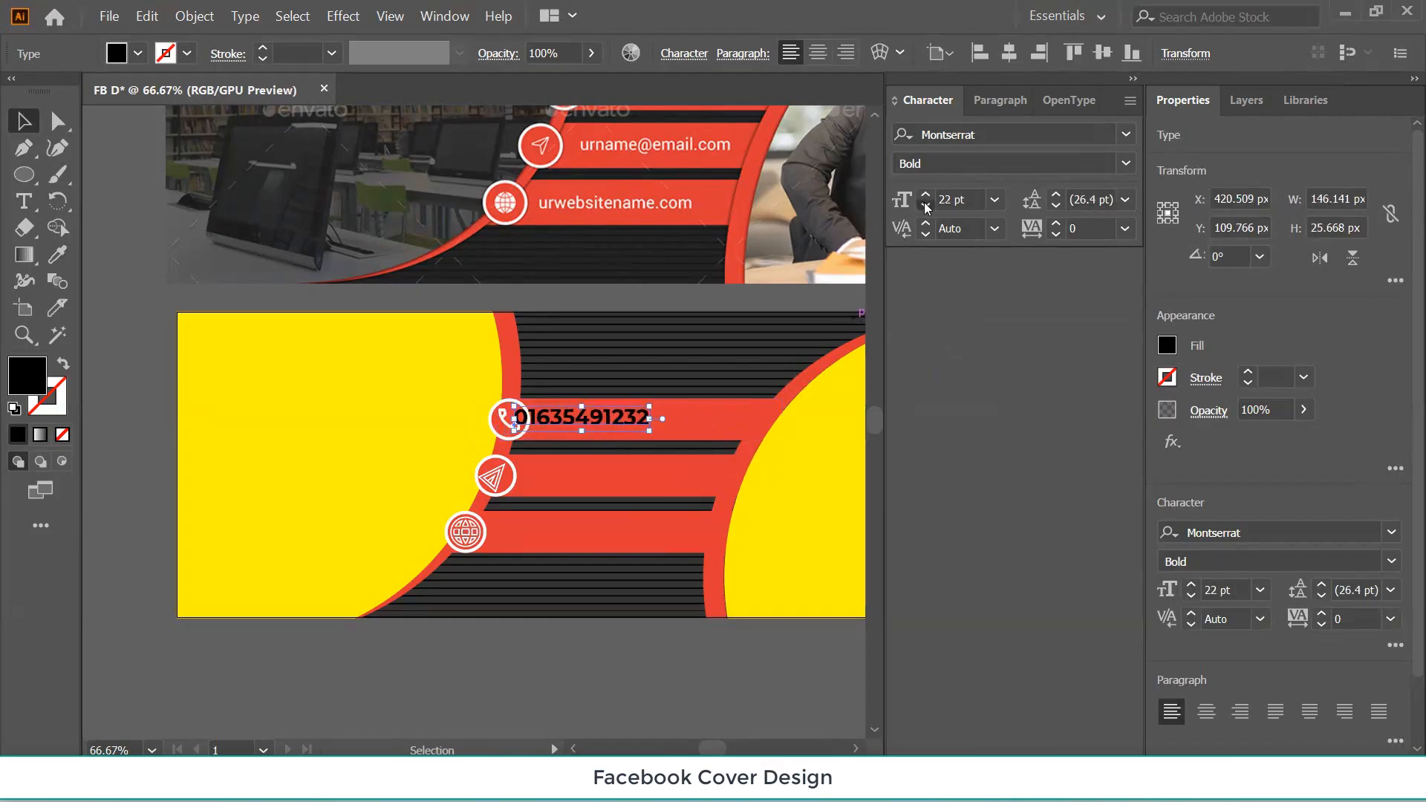
click(927, 206)
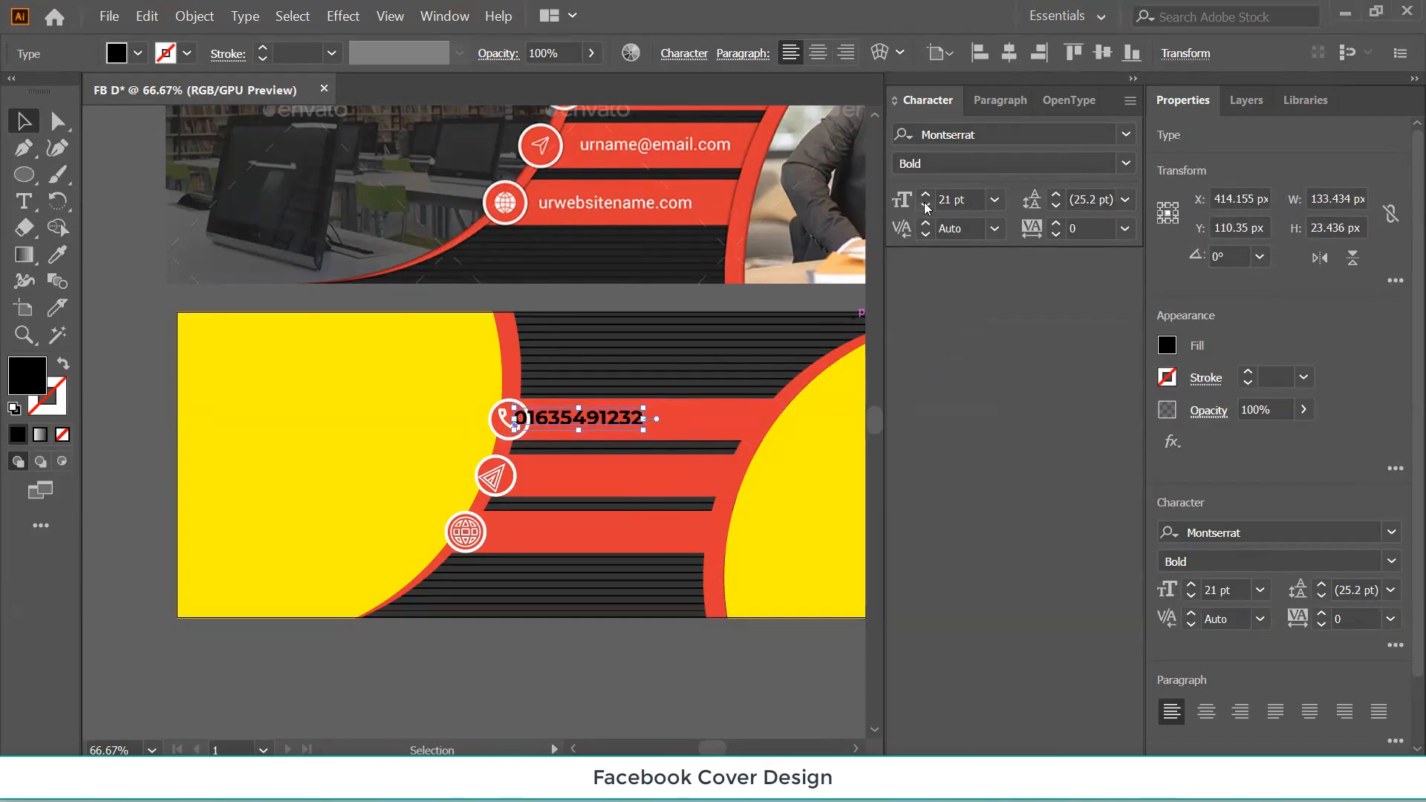
shift+click(695, 417)
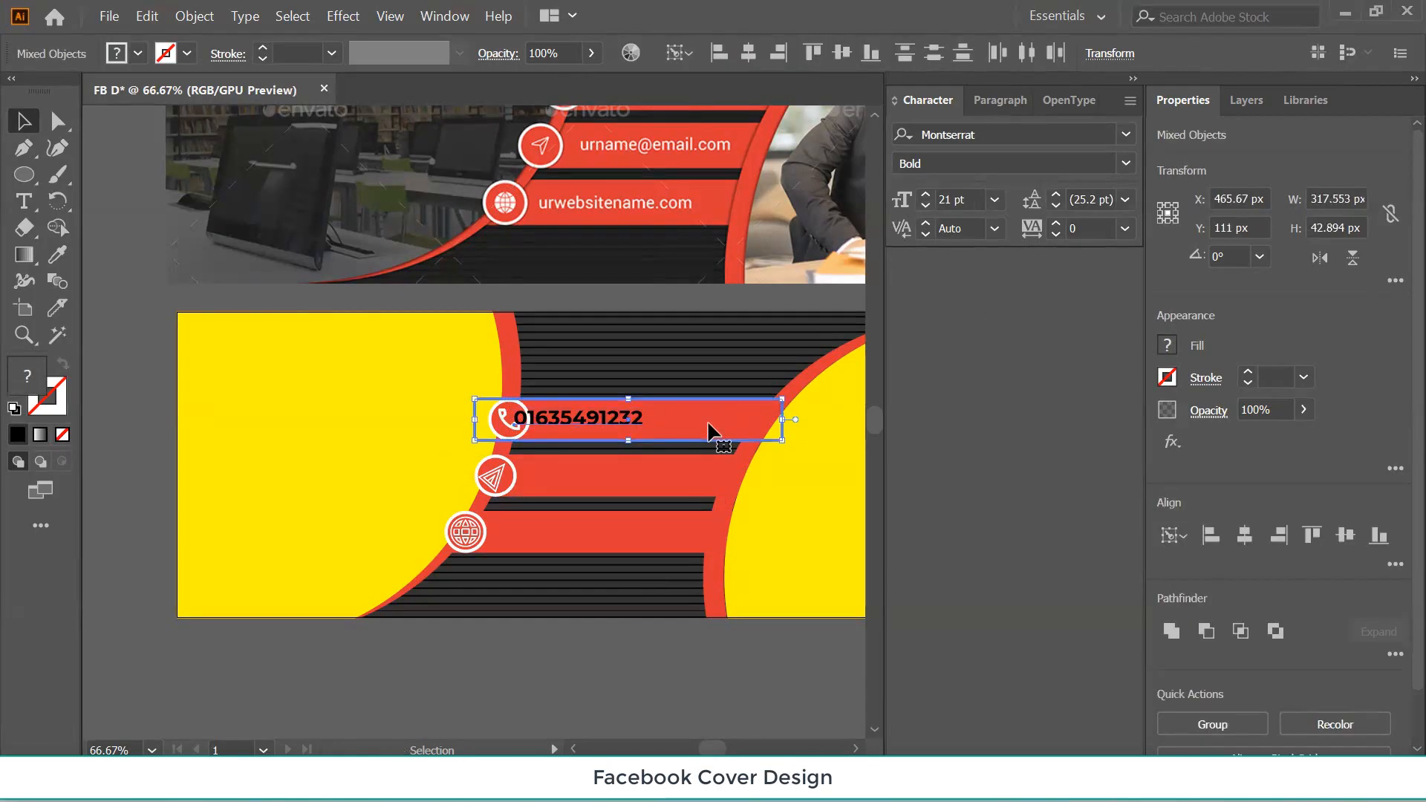
click(1345, 534)
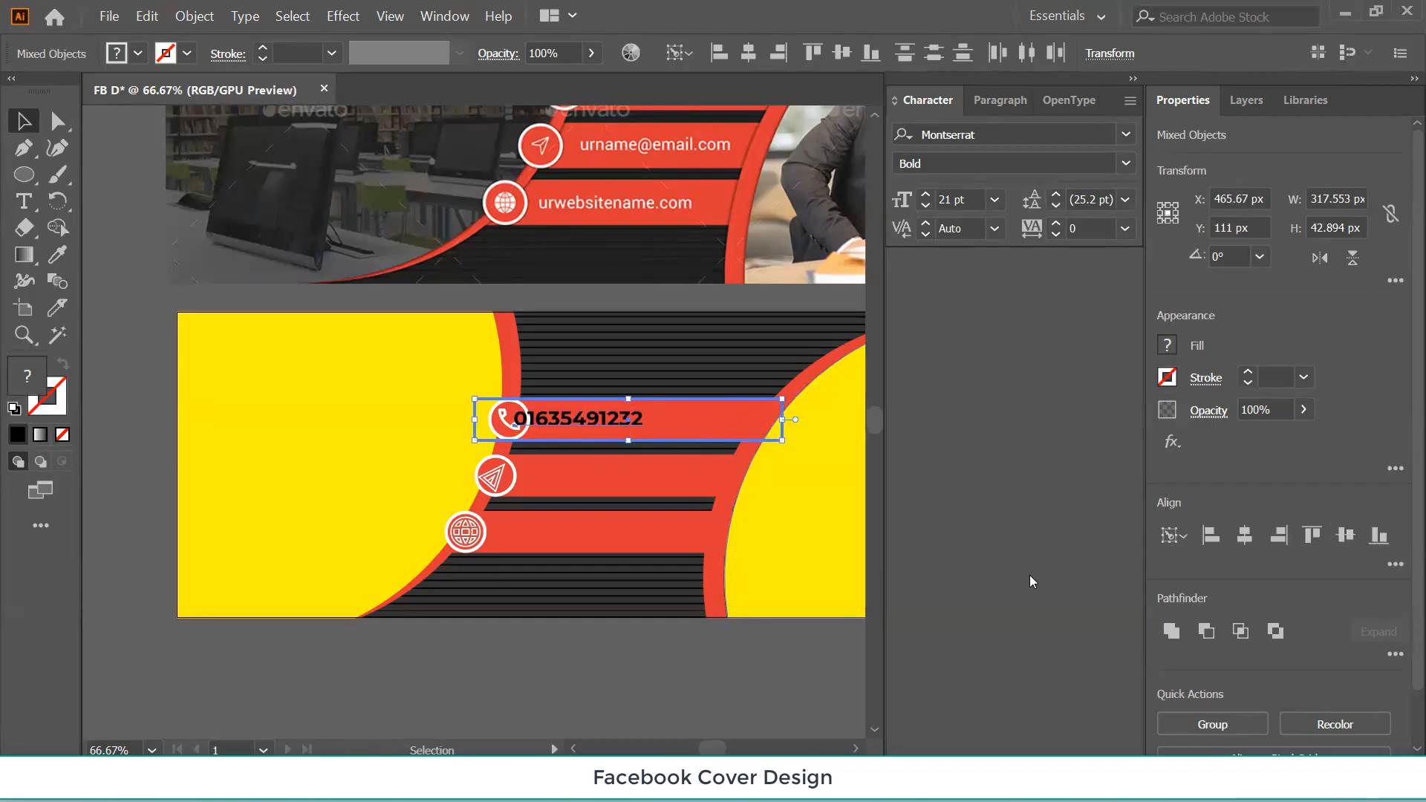
Shift the phone number about 53 px right and re-centre it vertically on its bar.
click(585, 662)
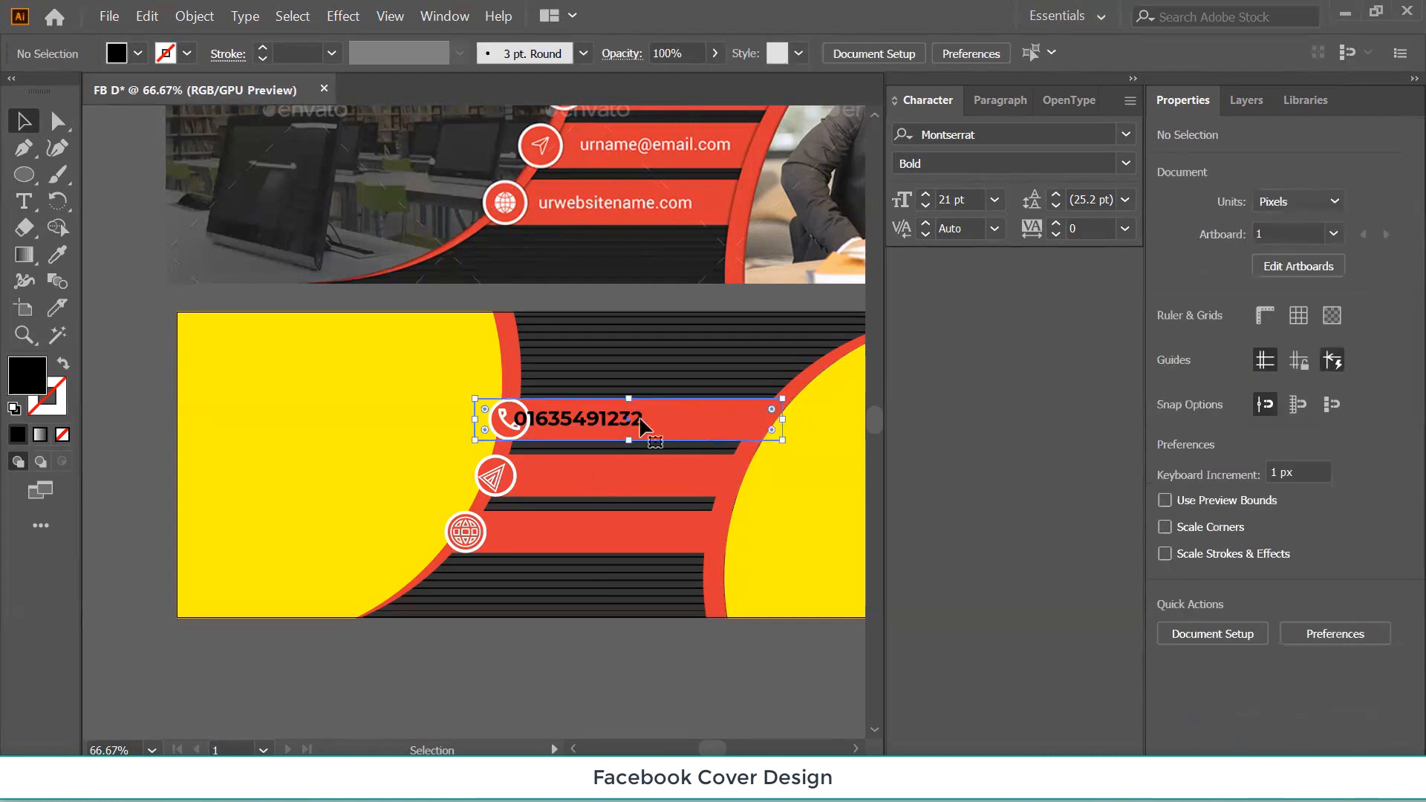
click(595, 424)
shift+click(591, 423)
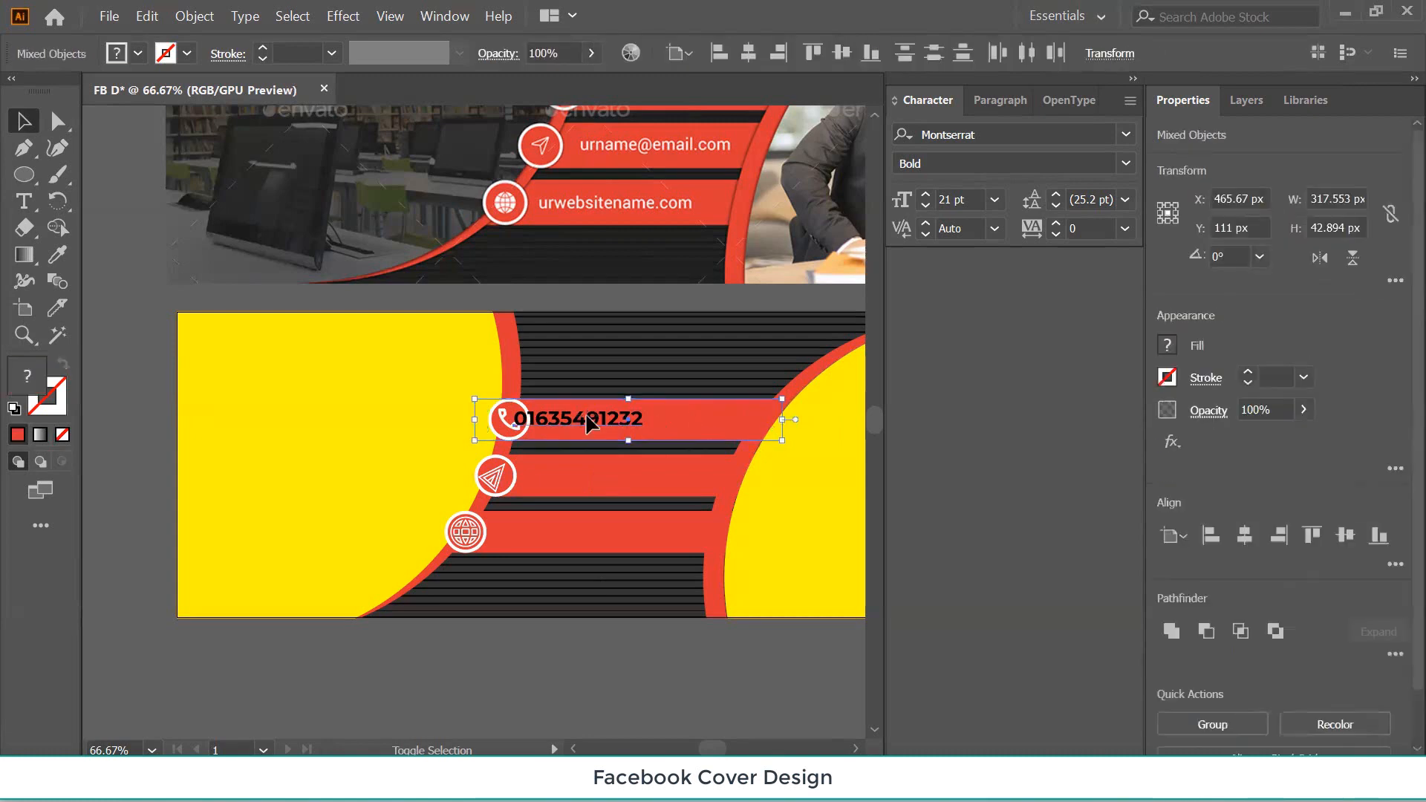
click(554, 665)
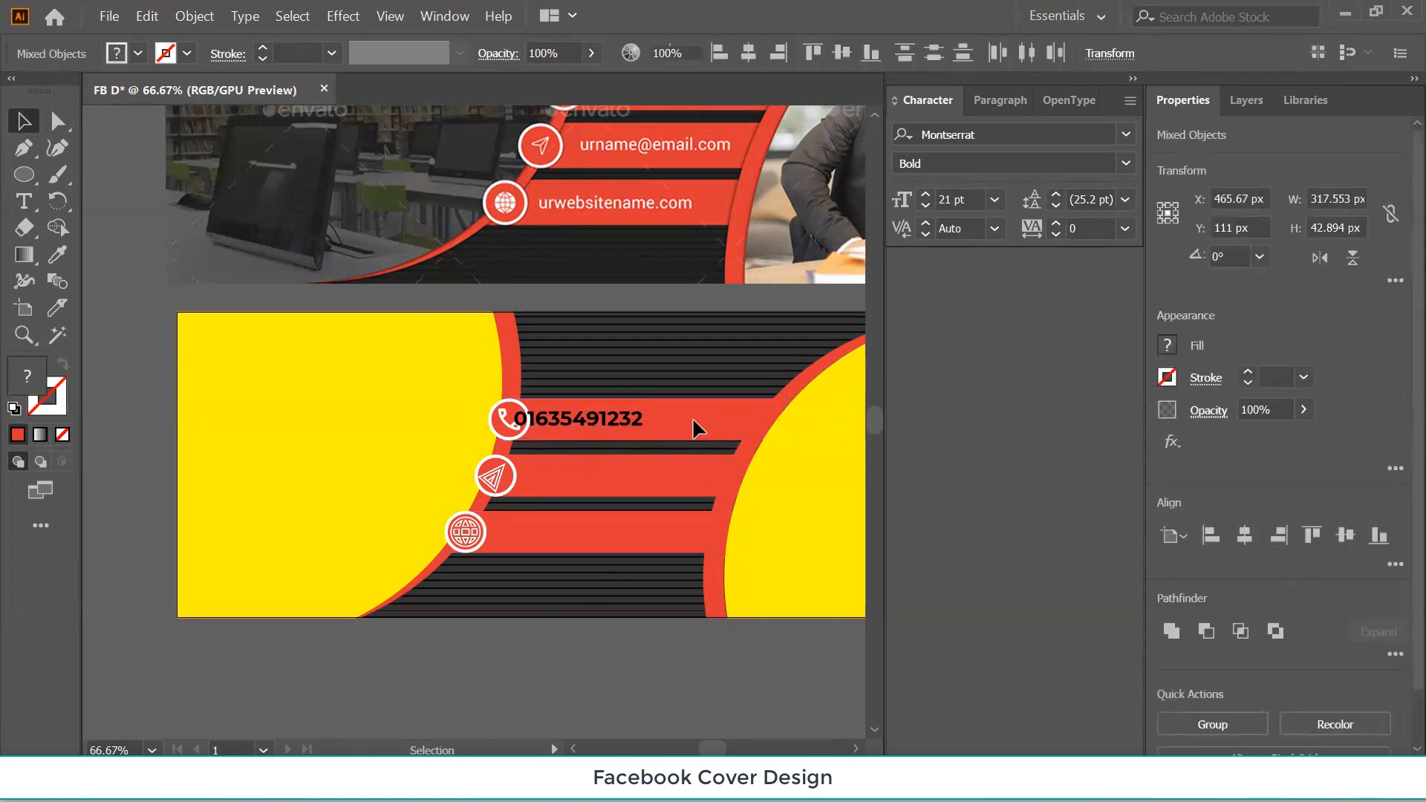
click(689, 419)
shift+click(580, 424)
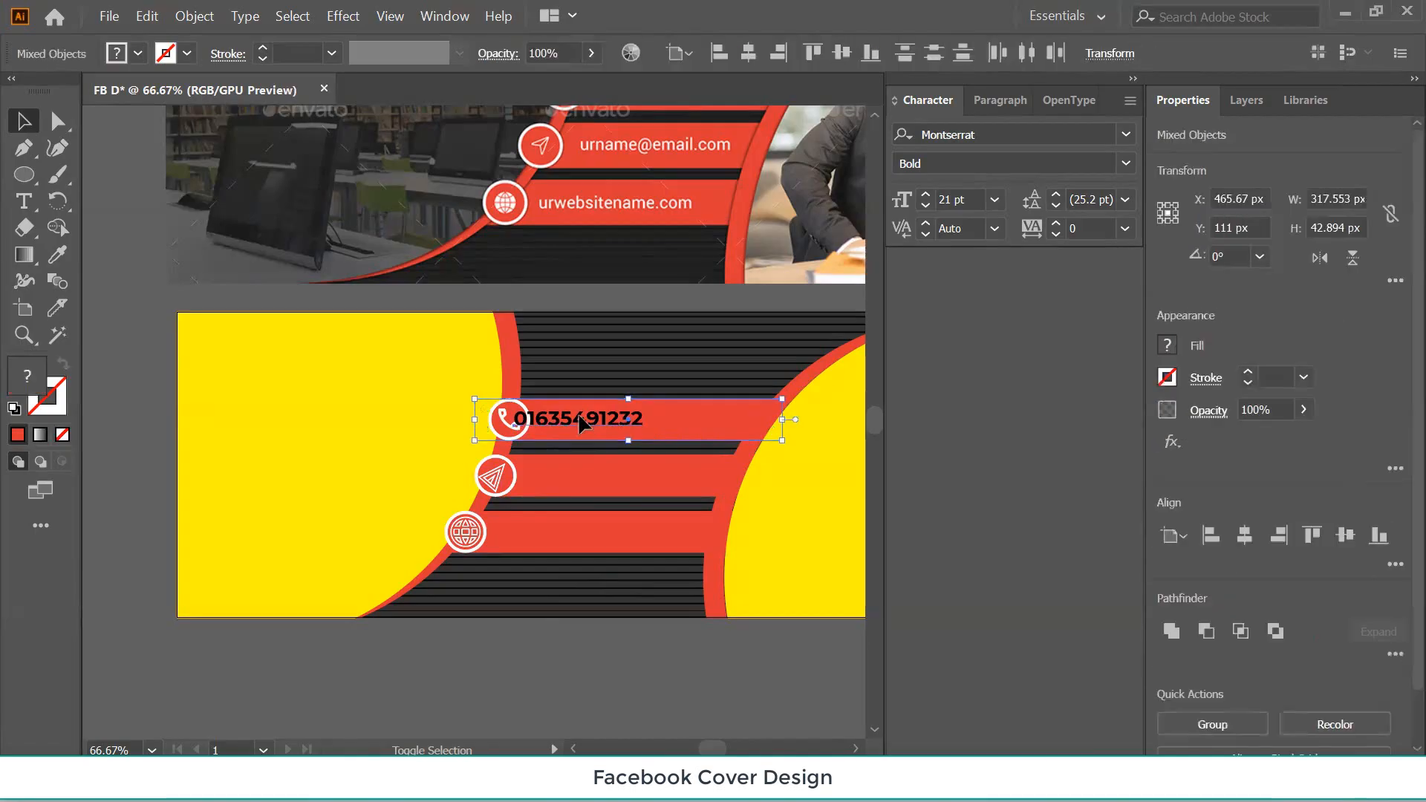
click(607, 661)
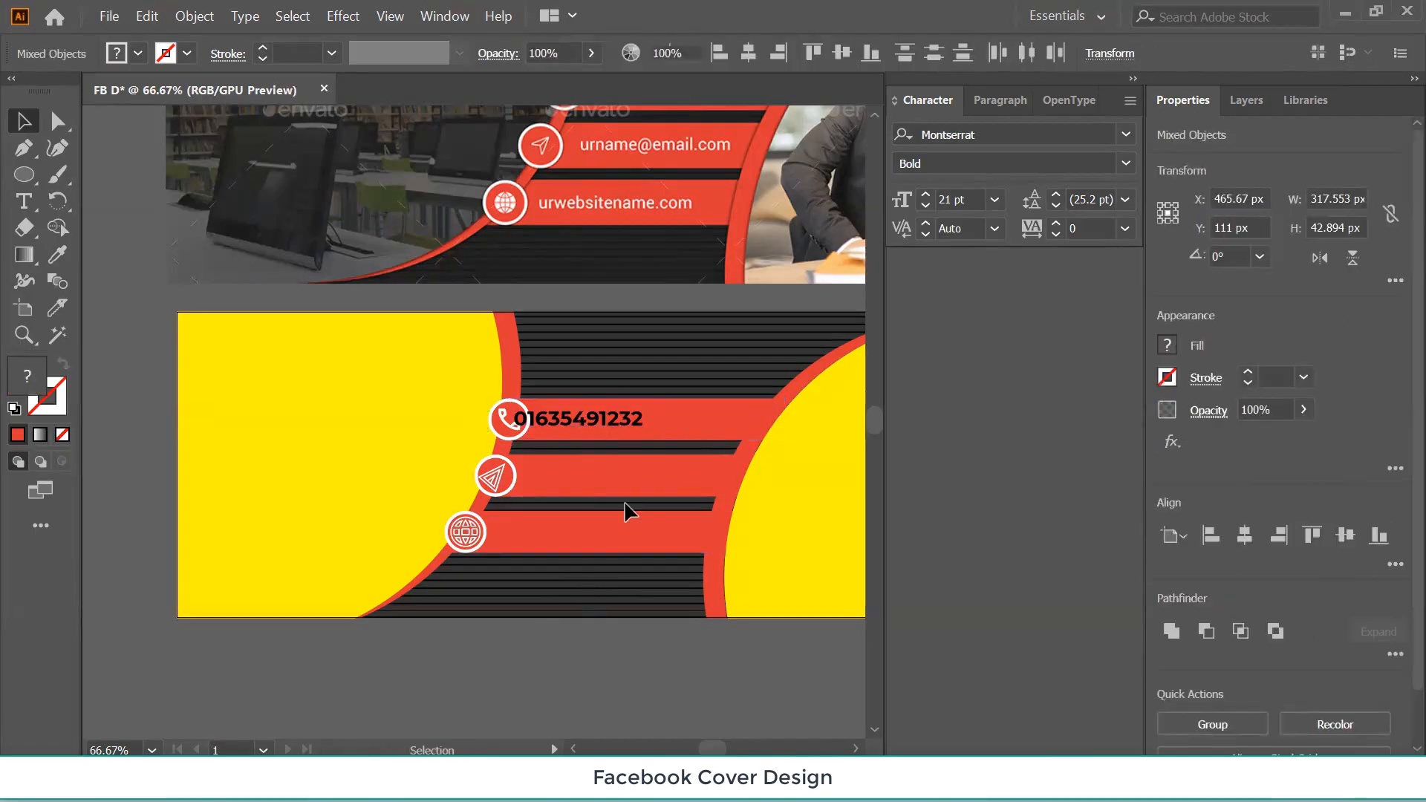
drag(633, 427, 672, 427)
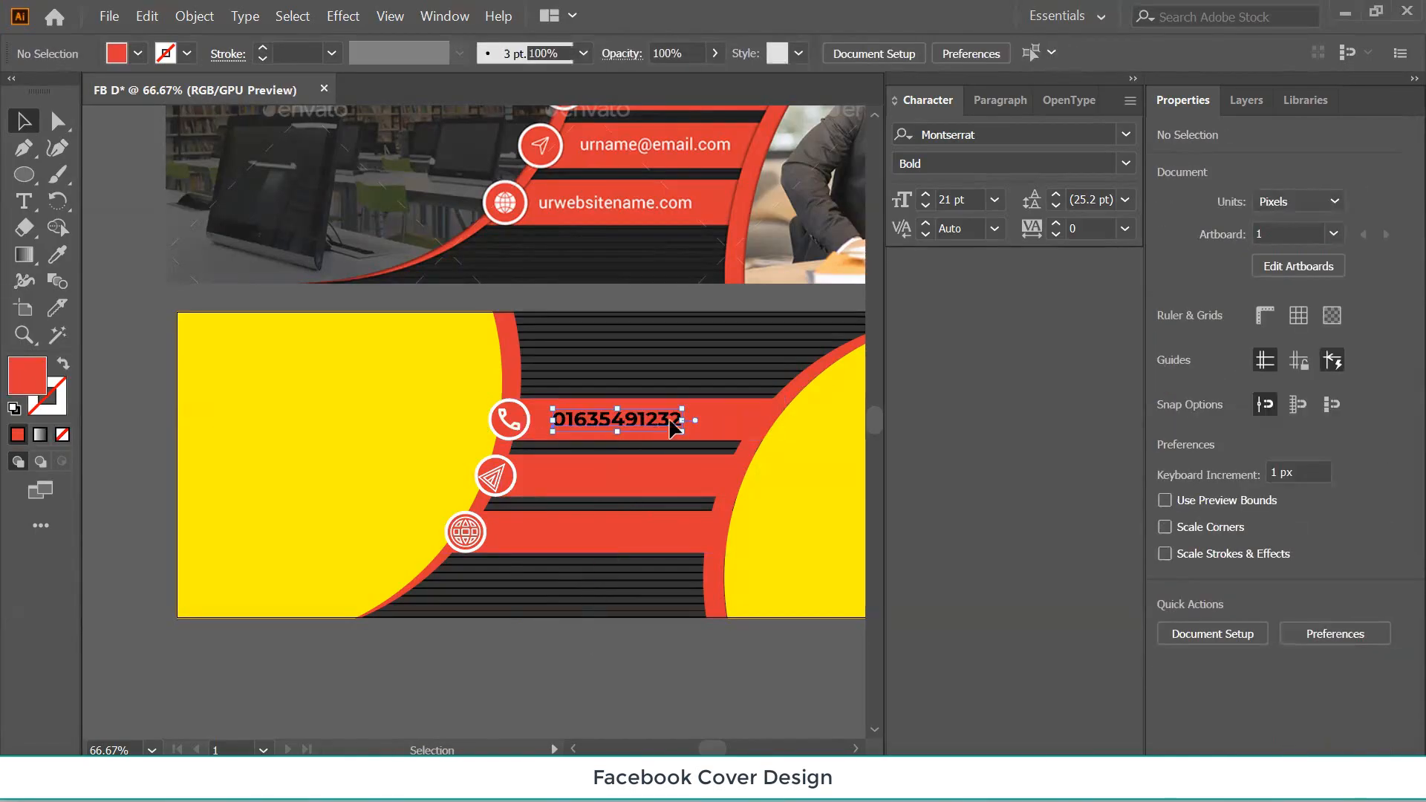
shift+click(724, 419)
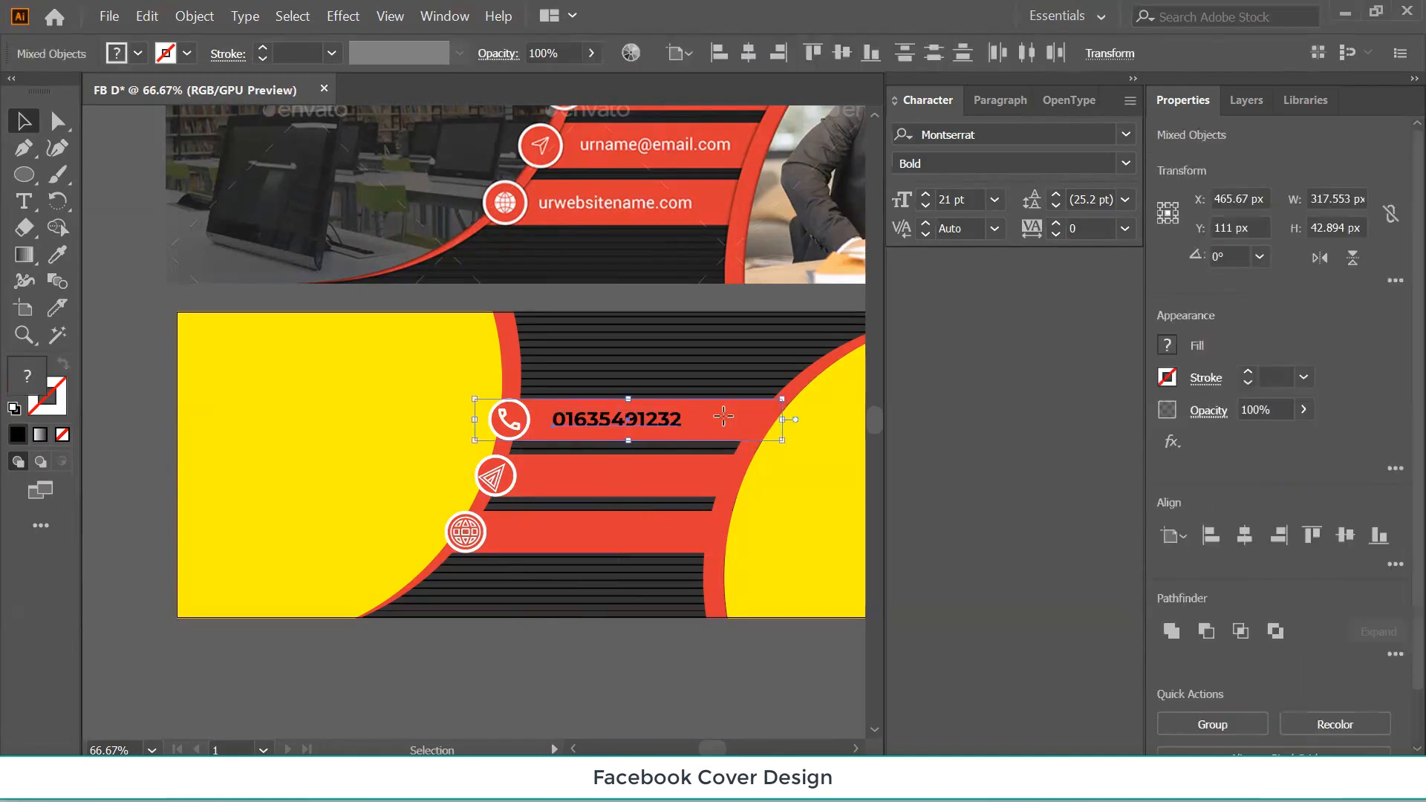
click(1343, 536)
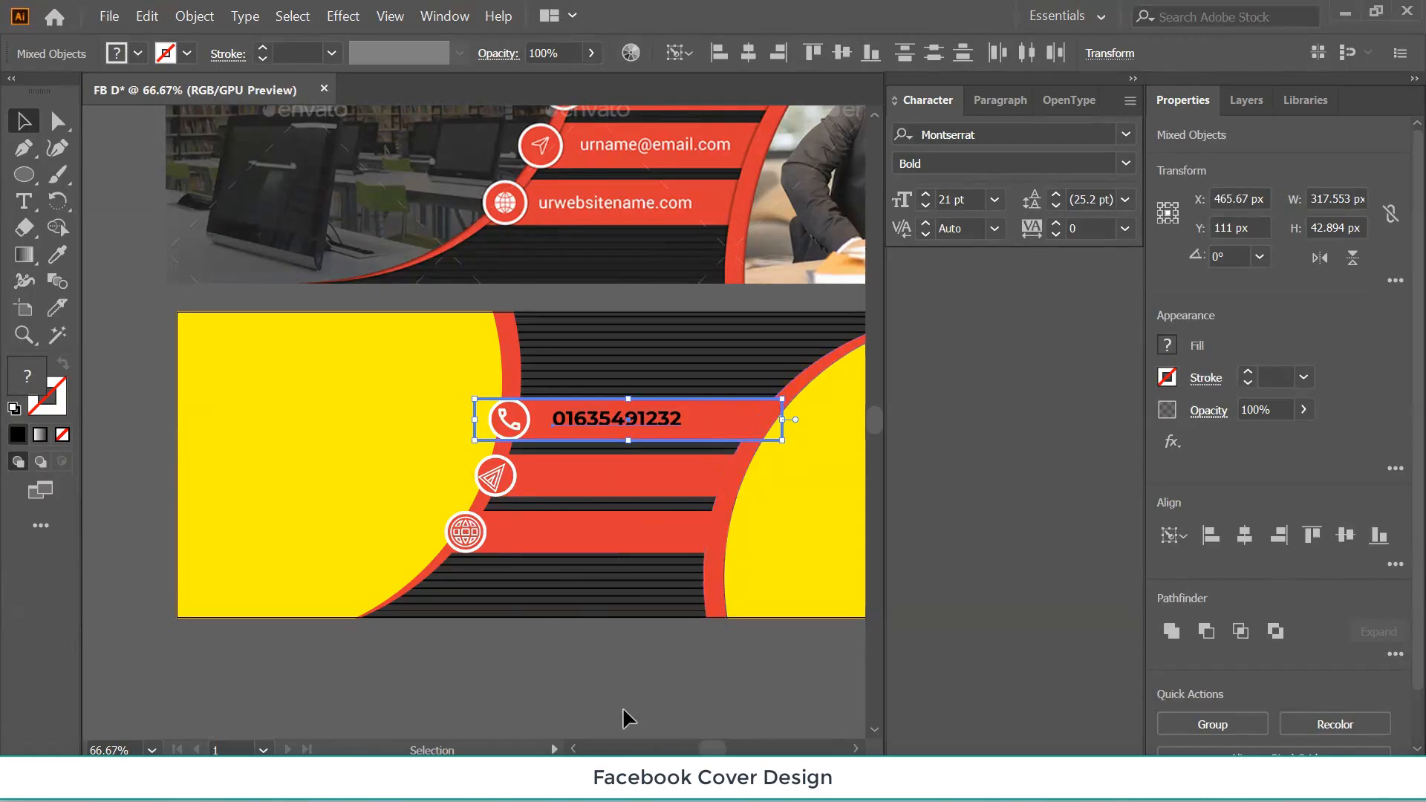
click(597, 674)
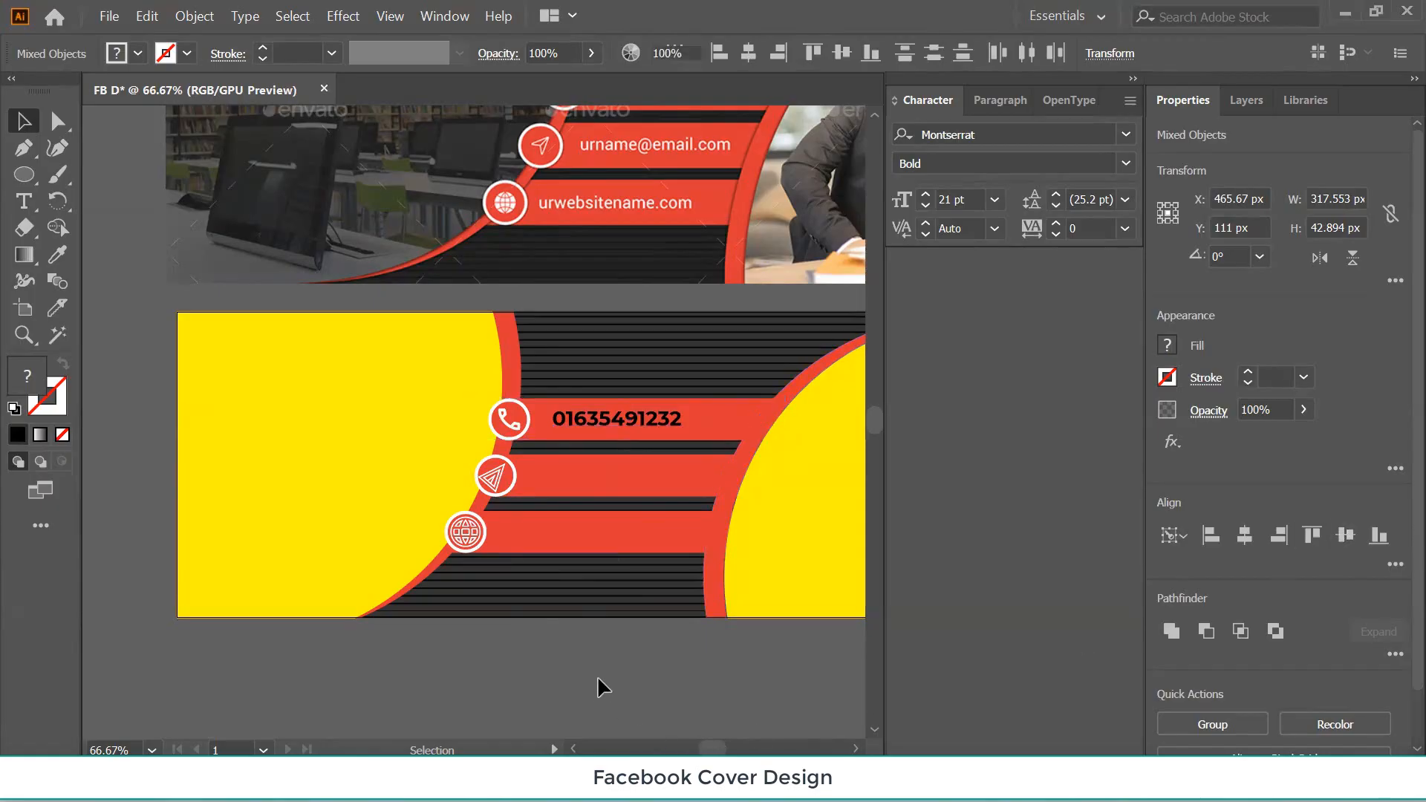
click(617, 425)
Duplicate the phone number onto the second and third red bars using Alt-drag and Ctrl+D.
drag(617, 430, 612, 486)
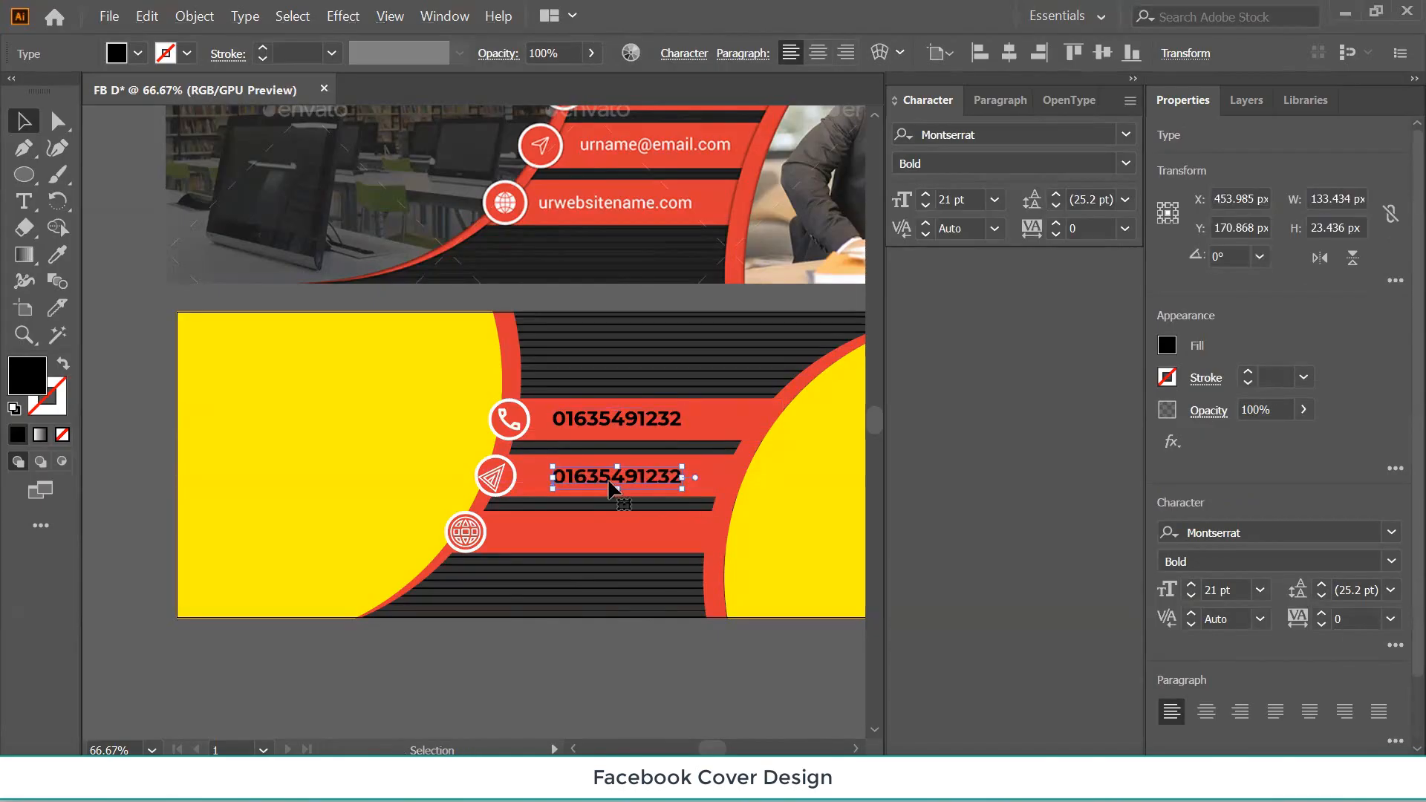
key(ctrl+d)
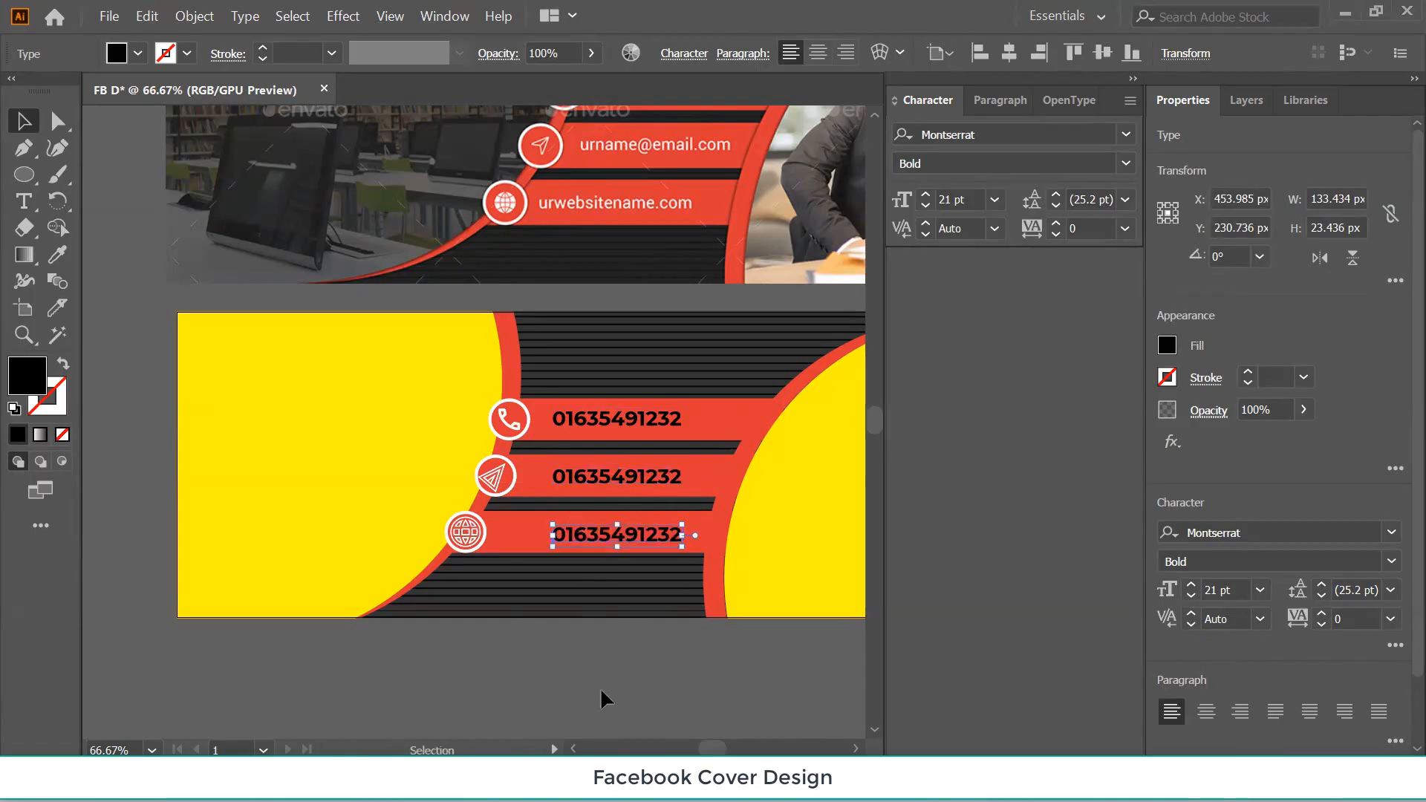
click(600, 687)
Vertically centre the middle and bottom phone-number copies on their red bars.
click(598, 480)
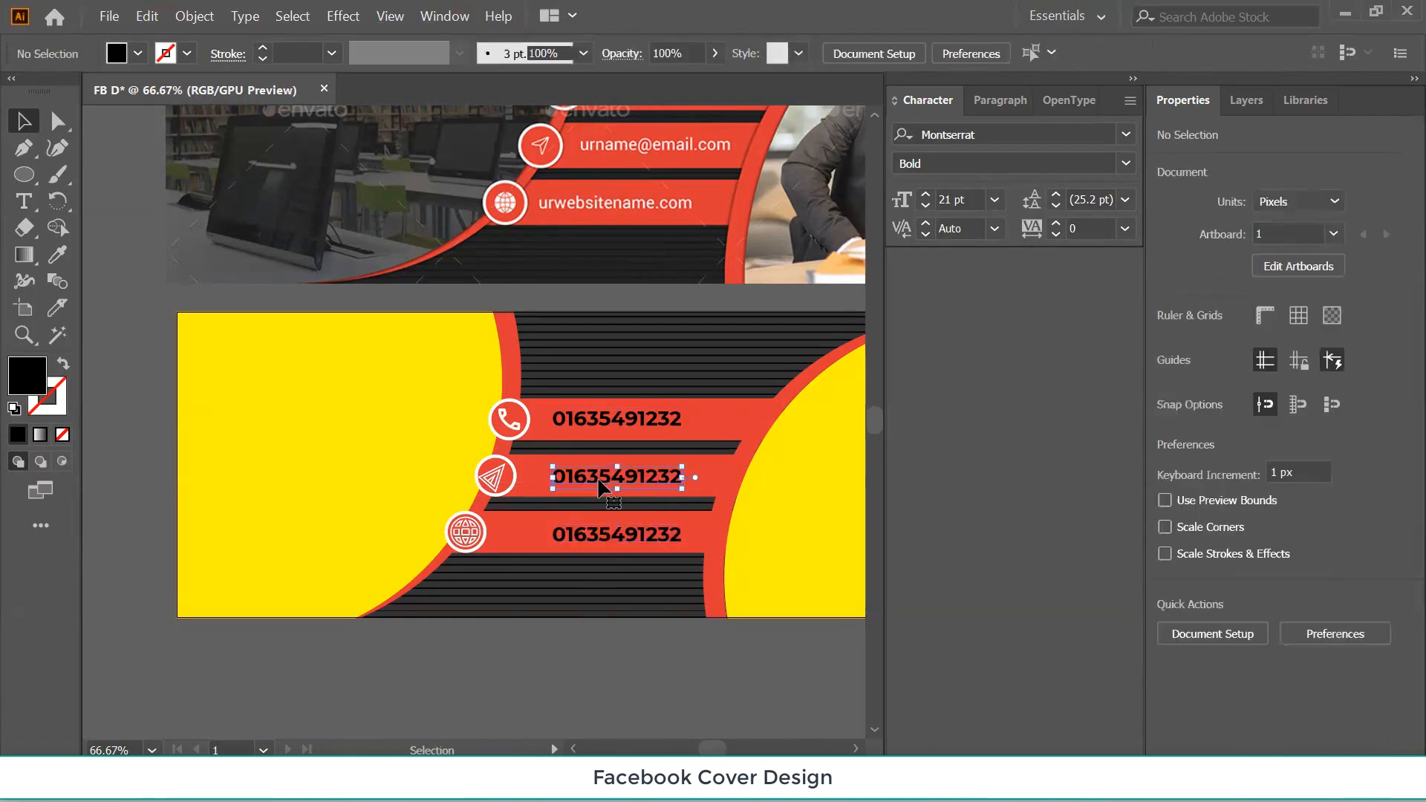
shift+click(537, 479)
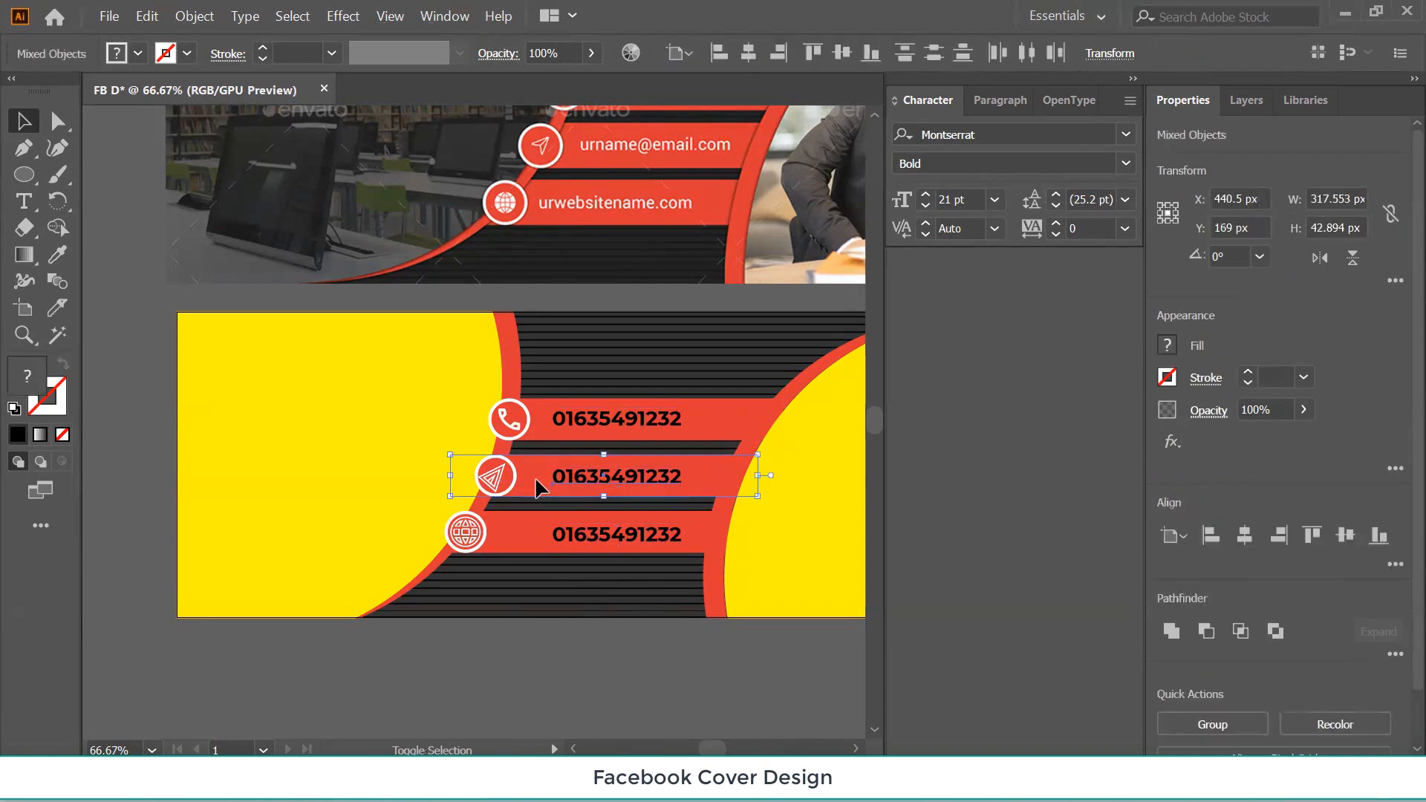
click(727, 483)
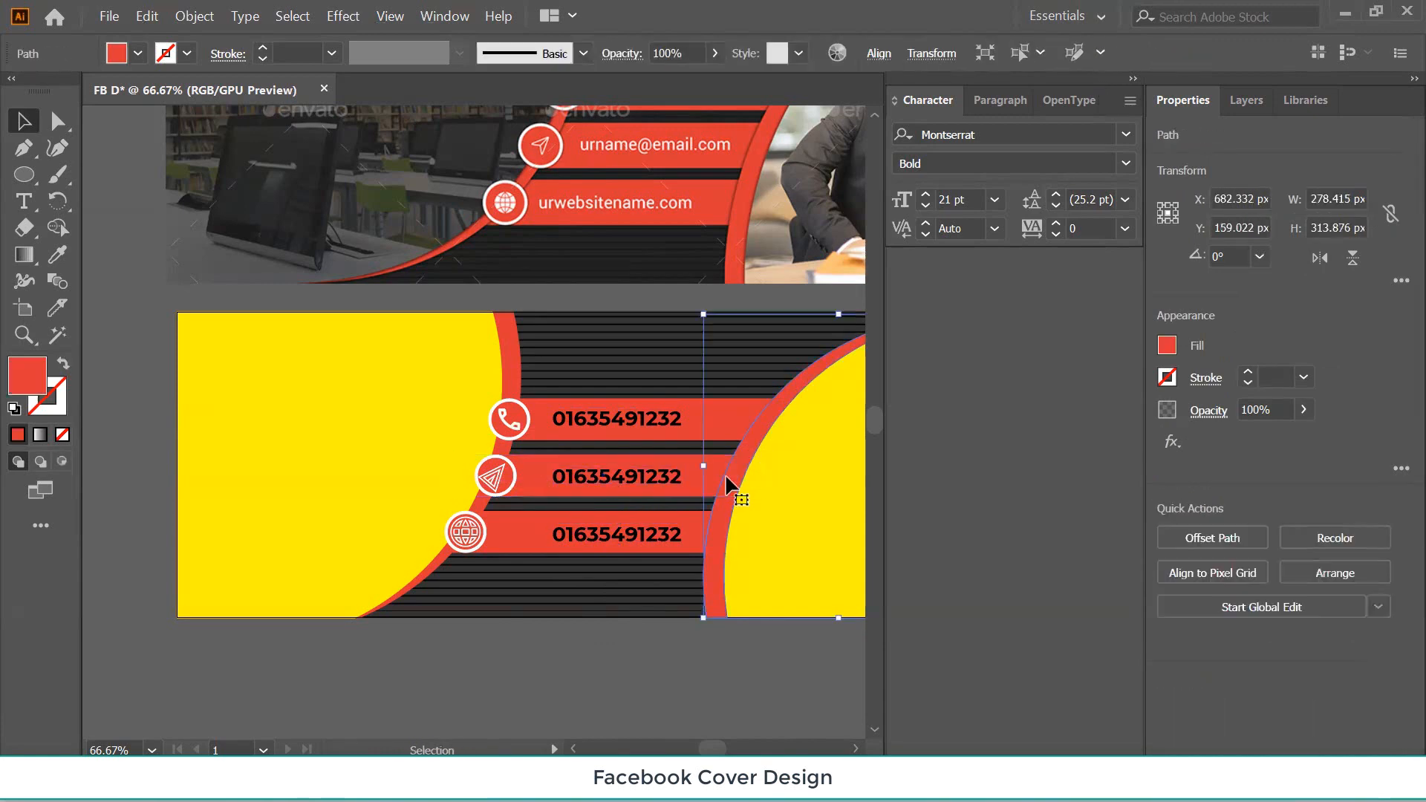
click(583, 481)
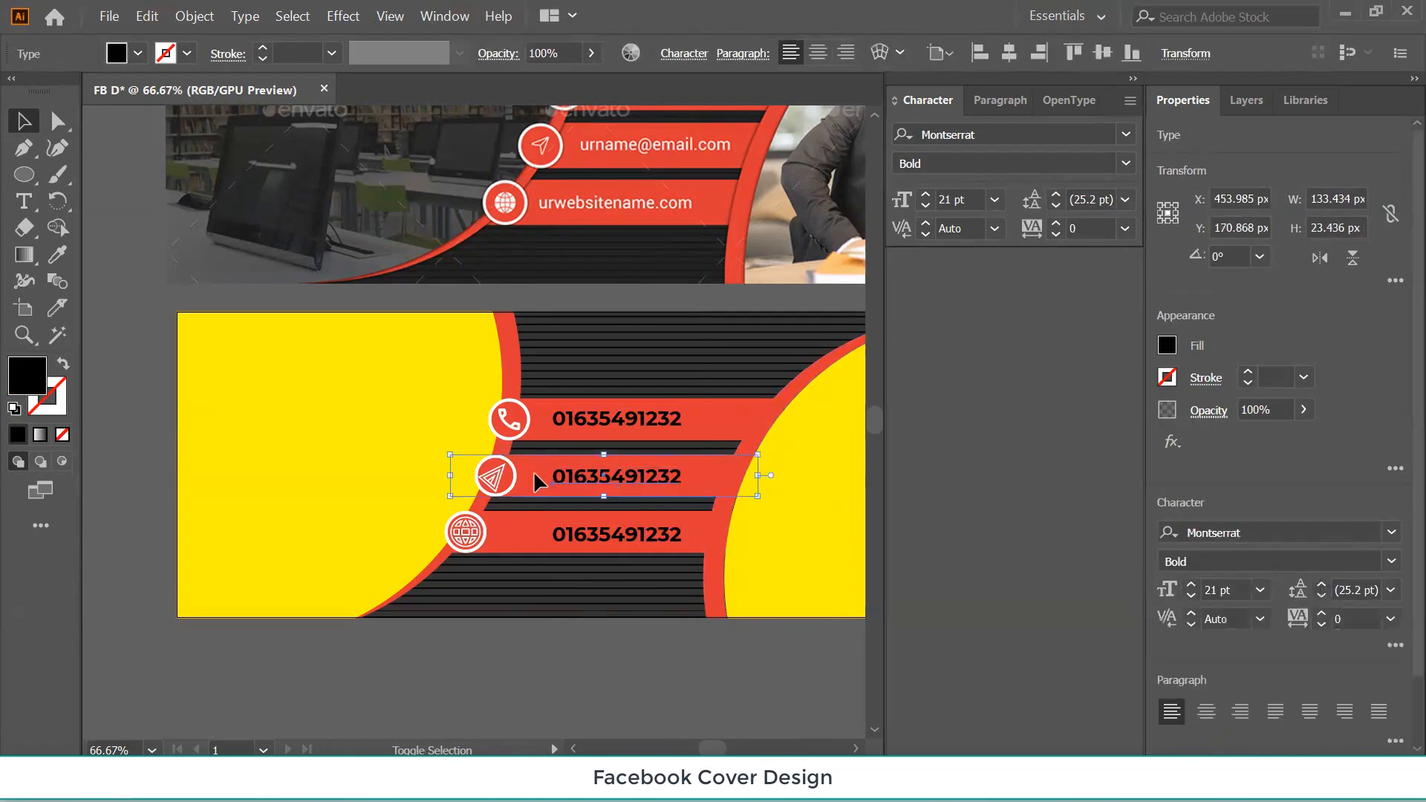
shift+click(536, 476)
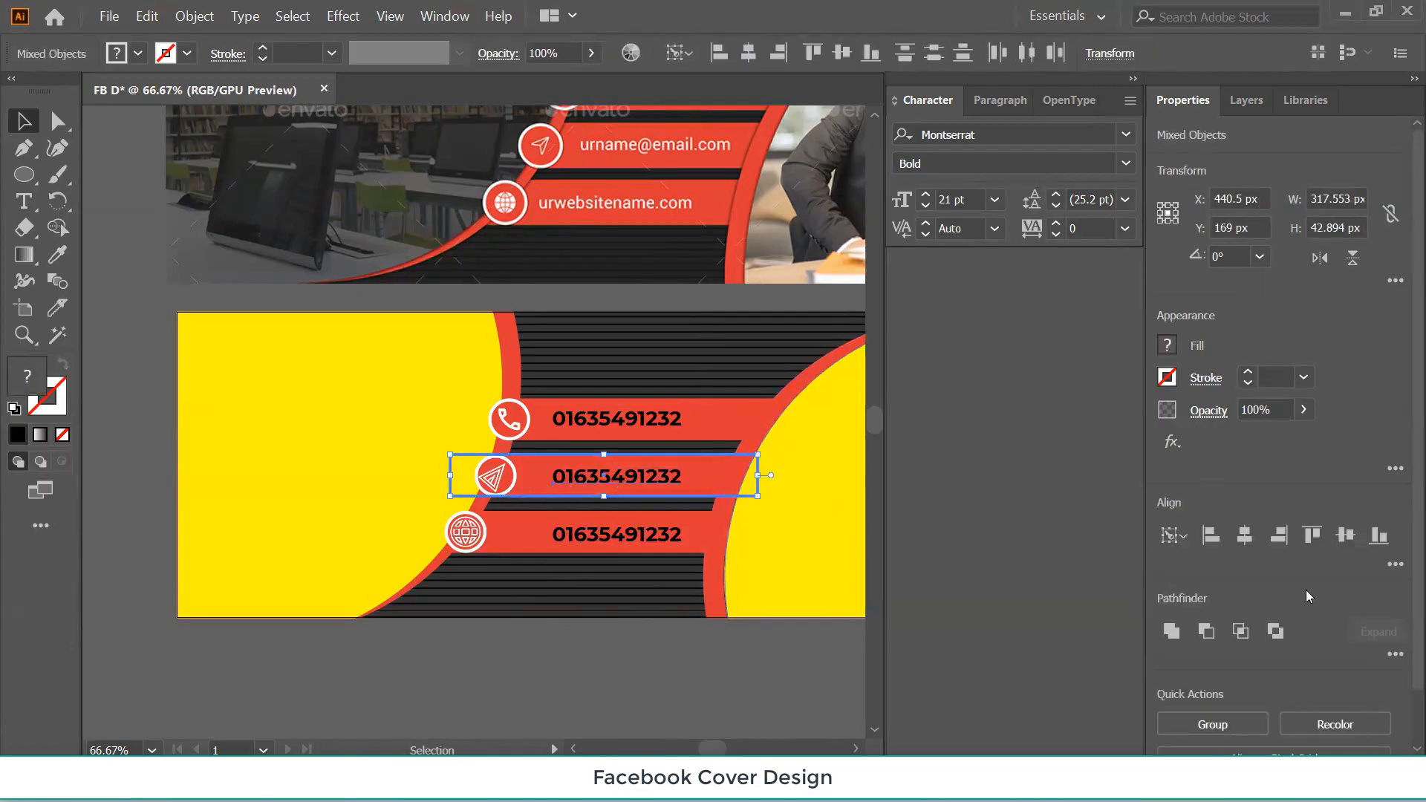
click(1310, 536)
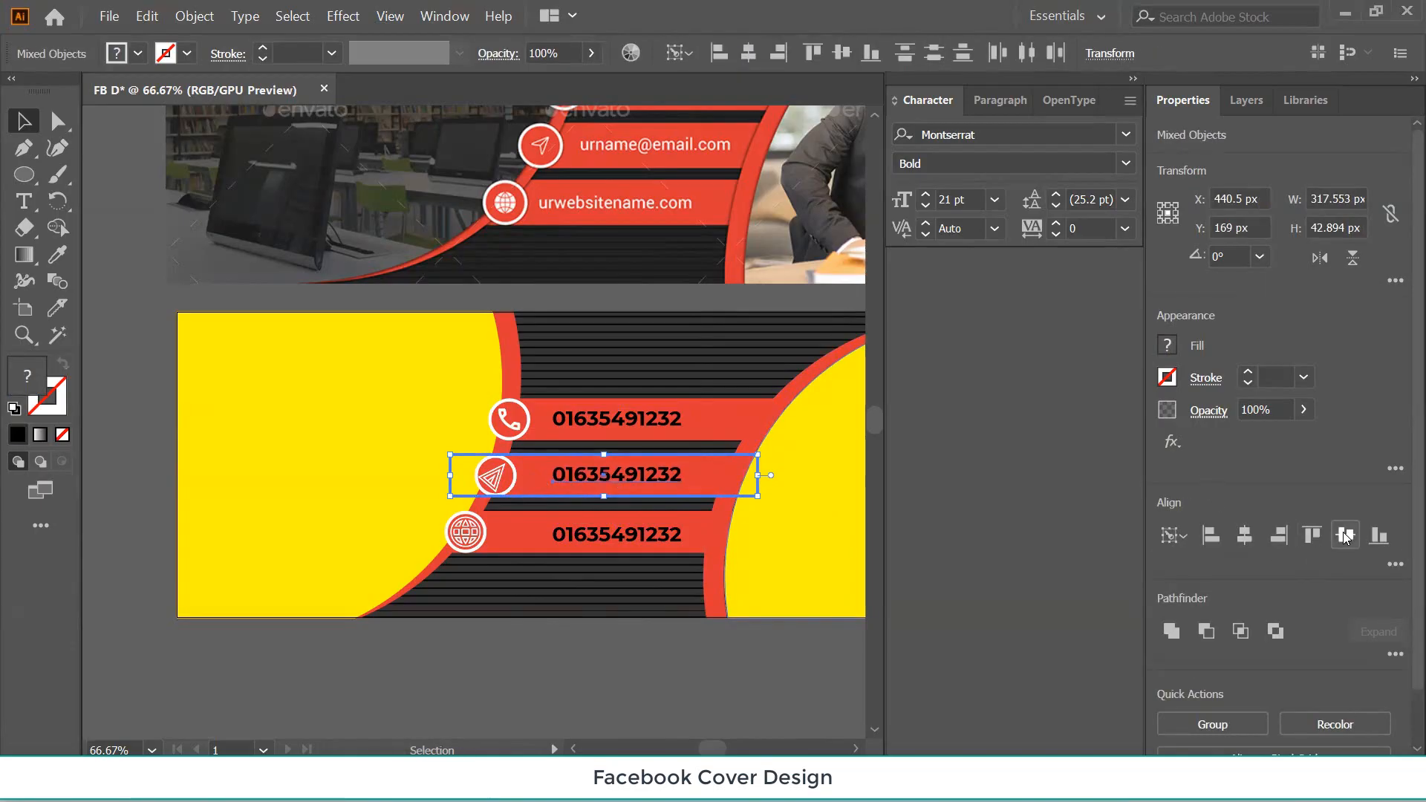
click(582, 546)
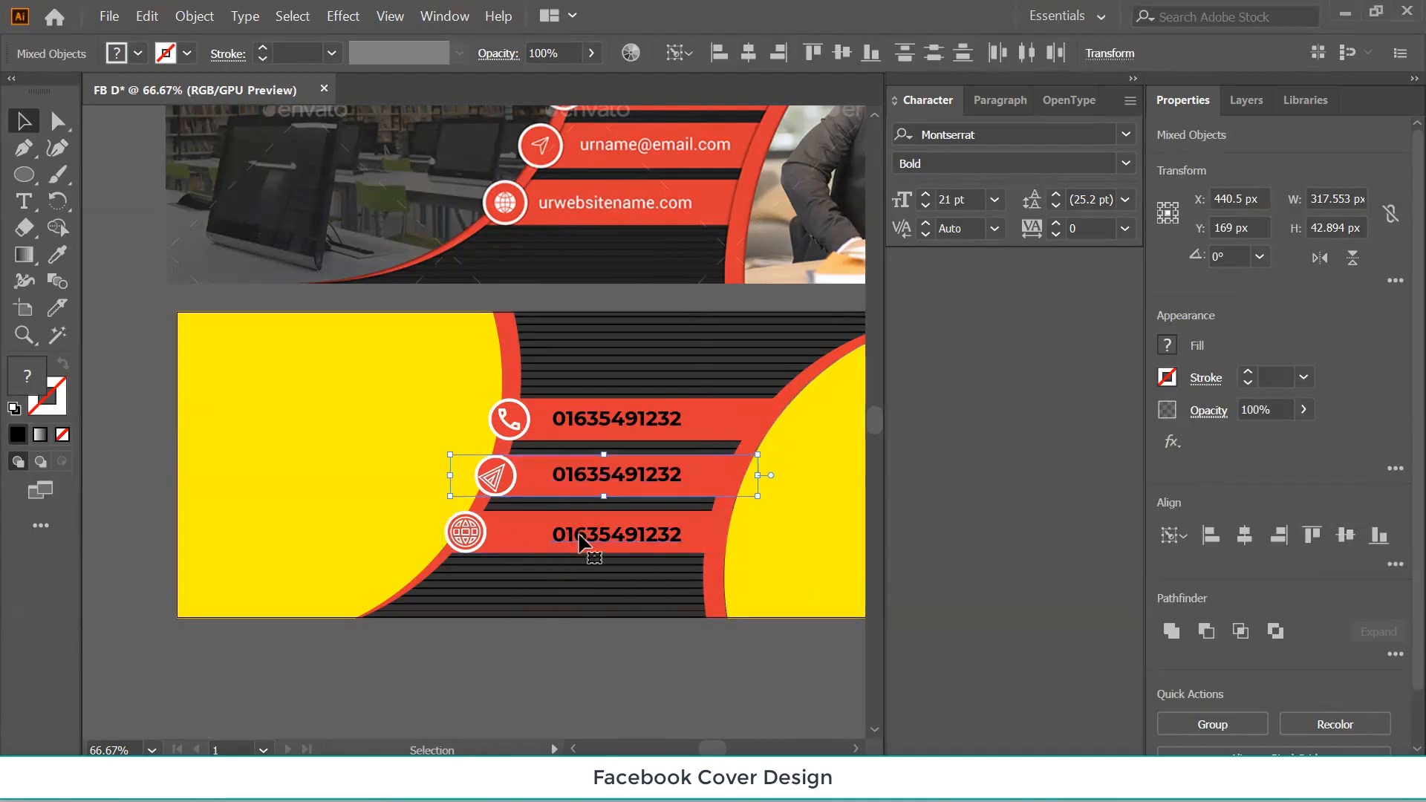
shift+click(524, 546)
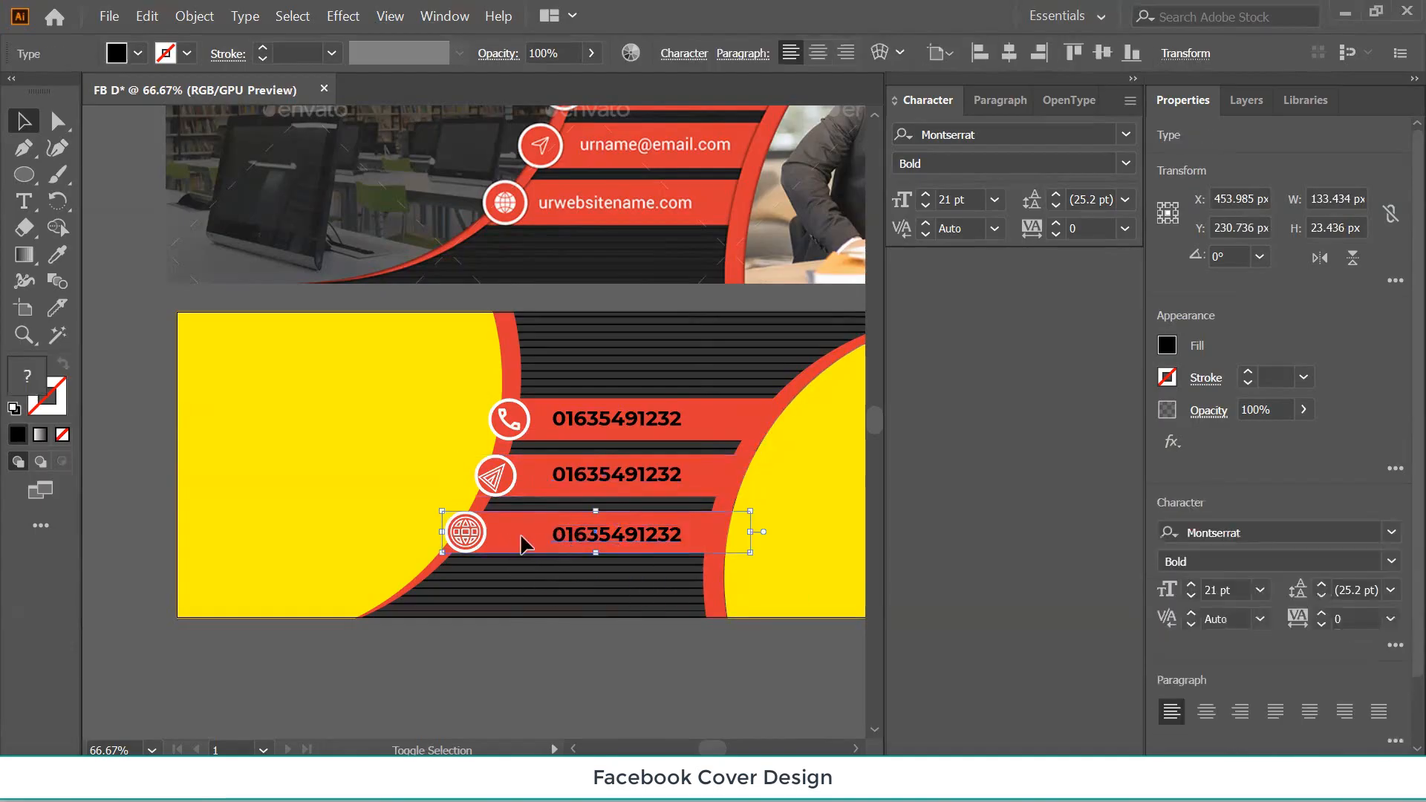
click(524, 546)
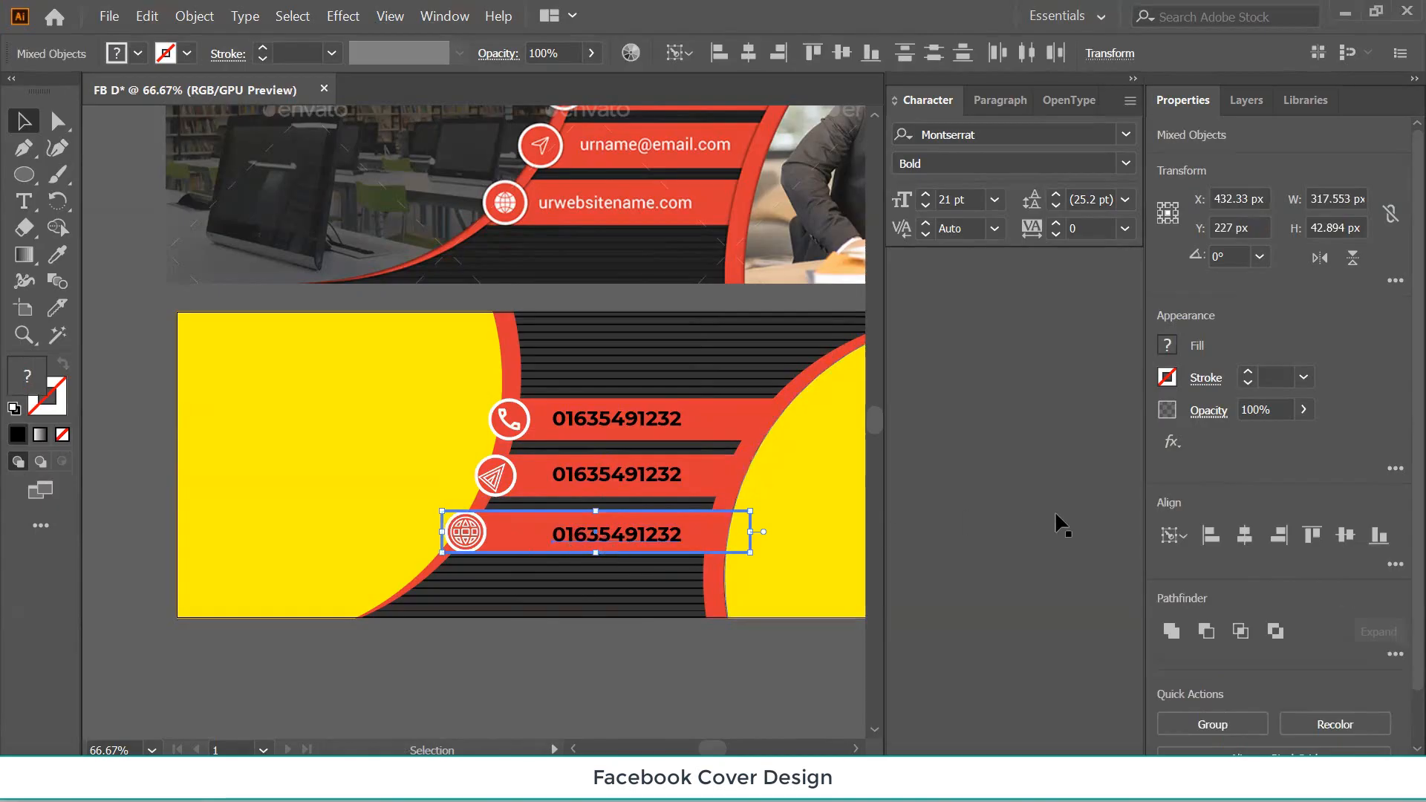
click(1345, 535)
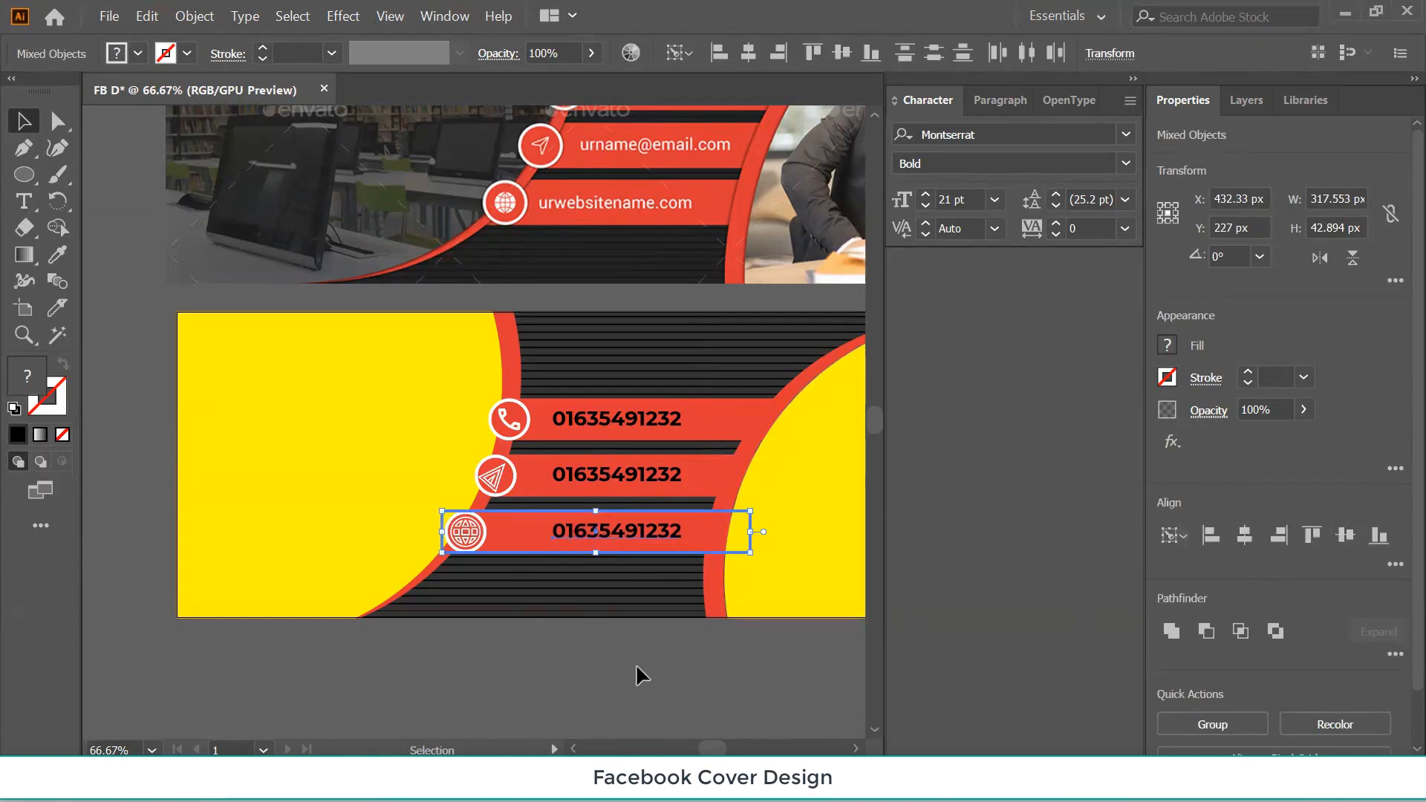
click(510, 674)
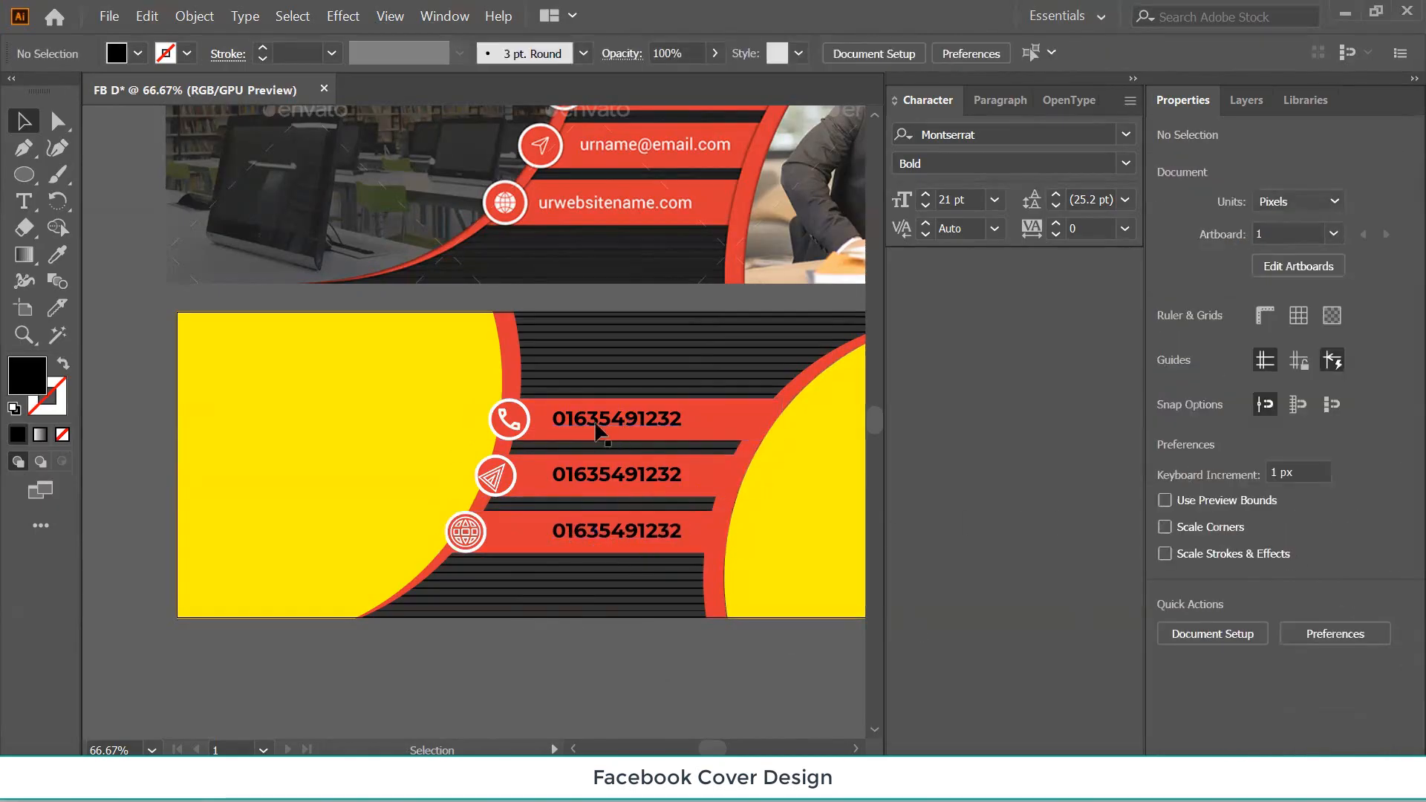
Replace the middle phone number beside the send icon with a lowercase e-mail address.
click(604, 479)
double_click(604, 479)
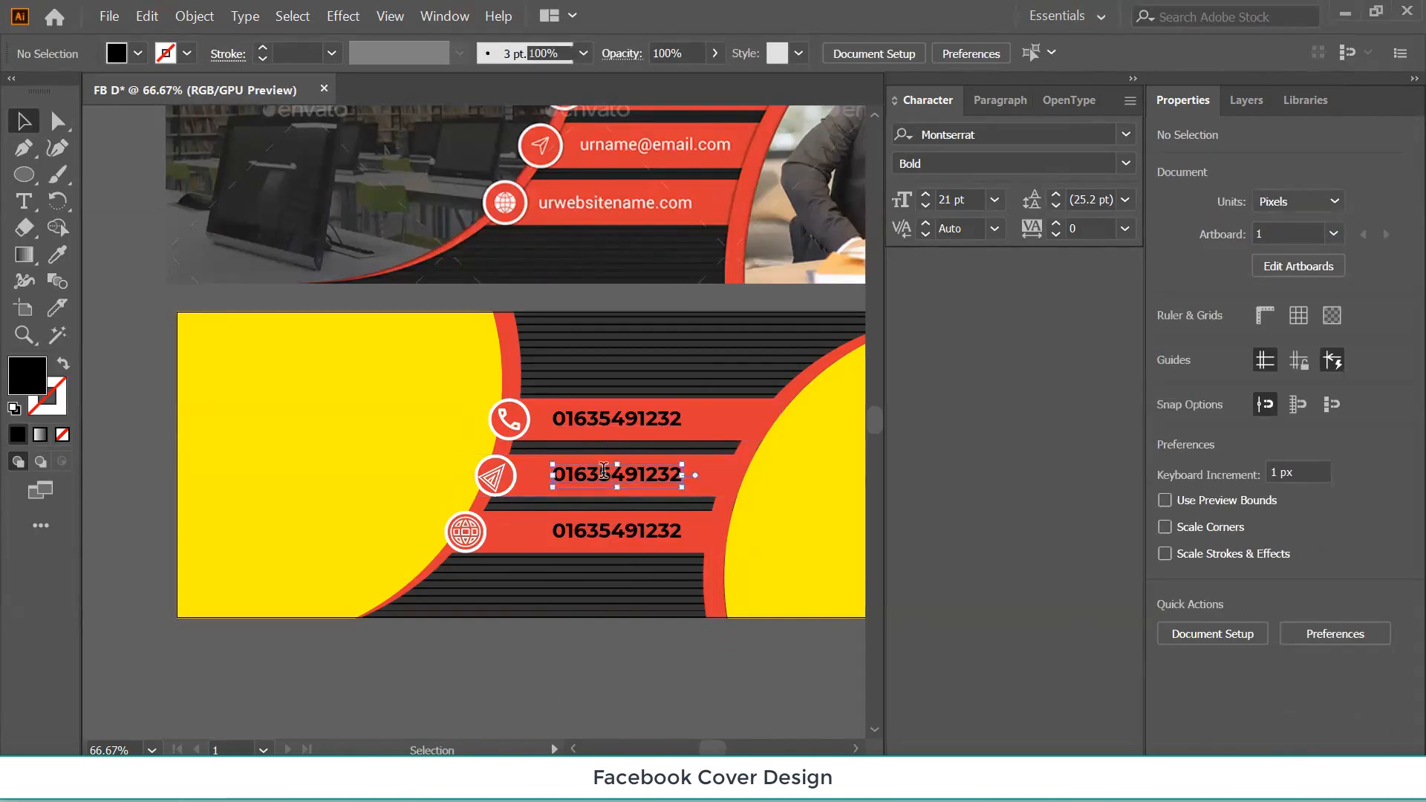
key(ctrl+a)
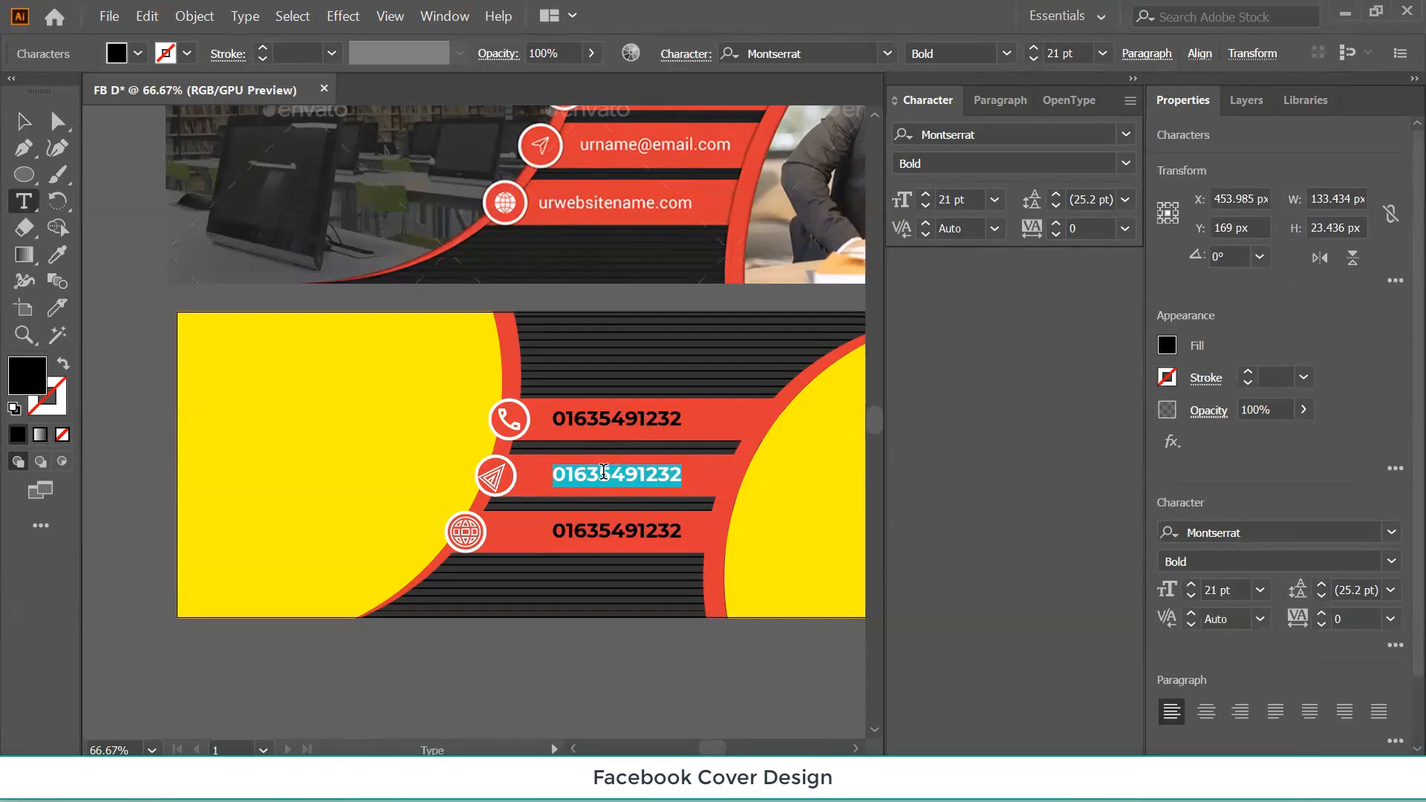
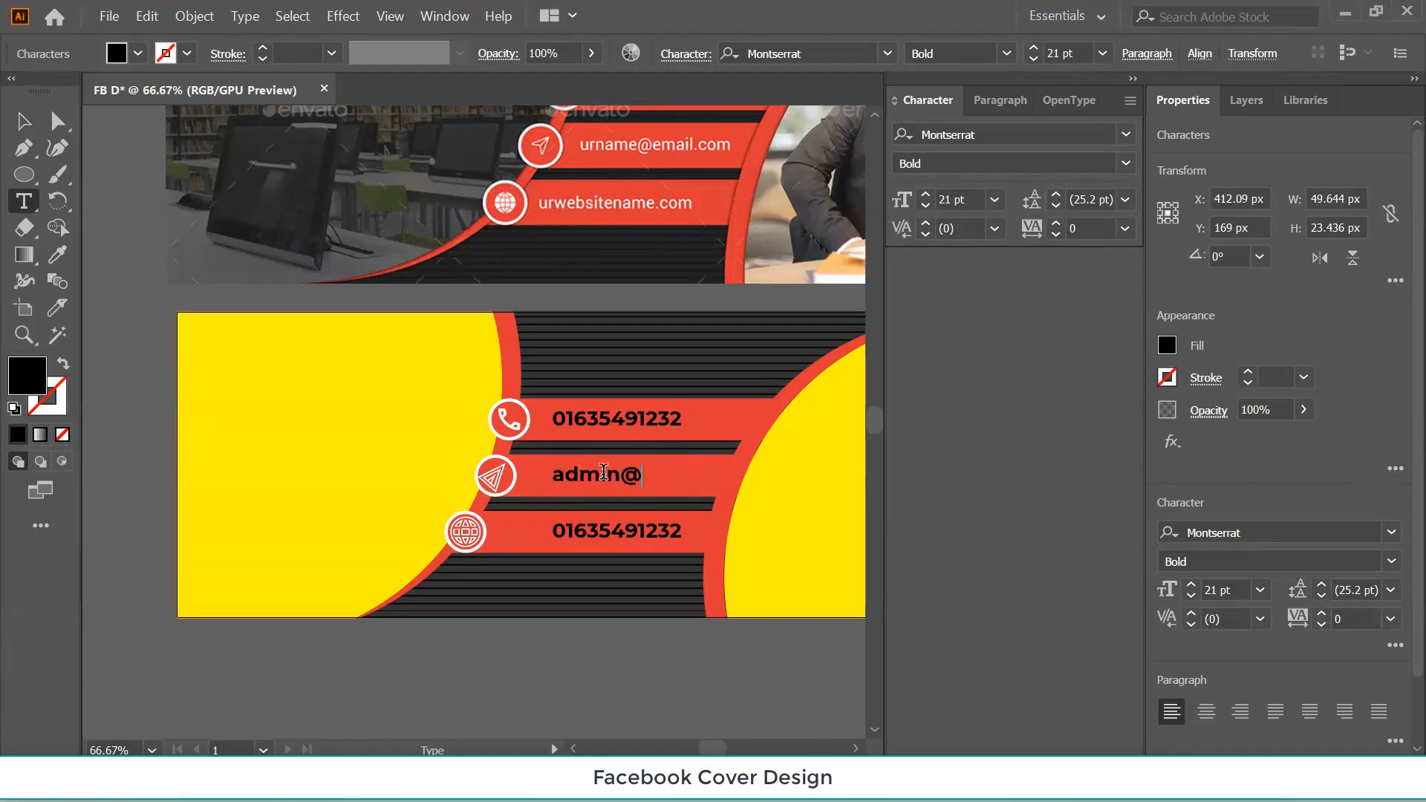
Change the bottom number beside the globe to read 'purelearnbd.com'.
click(573, 530)
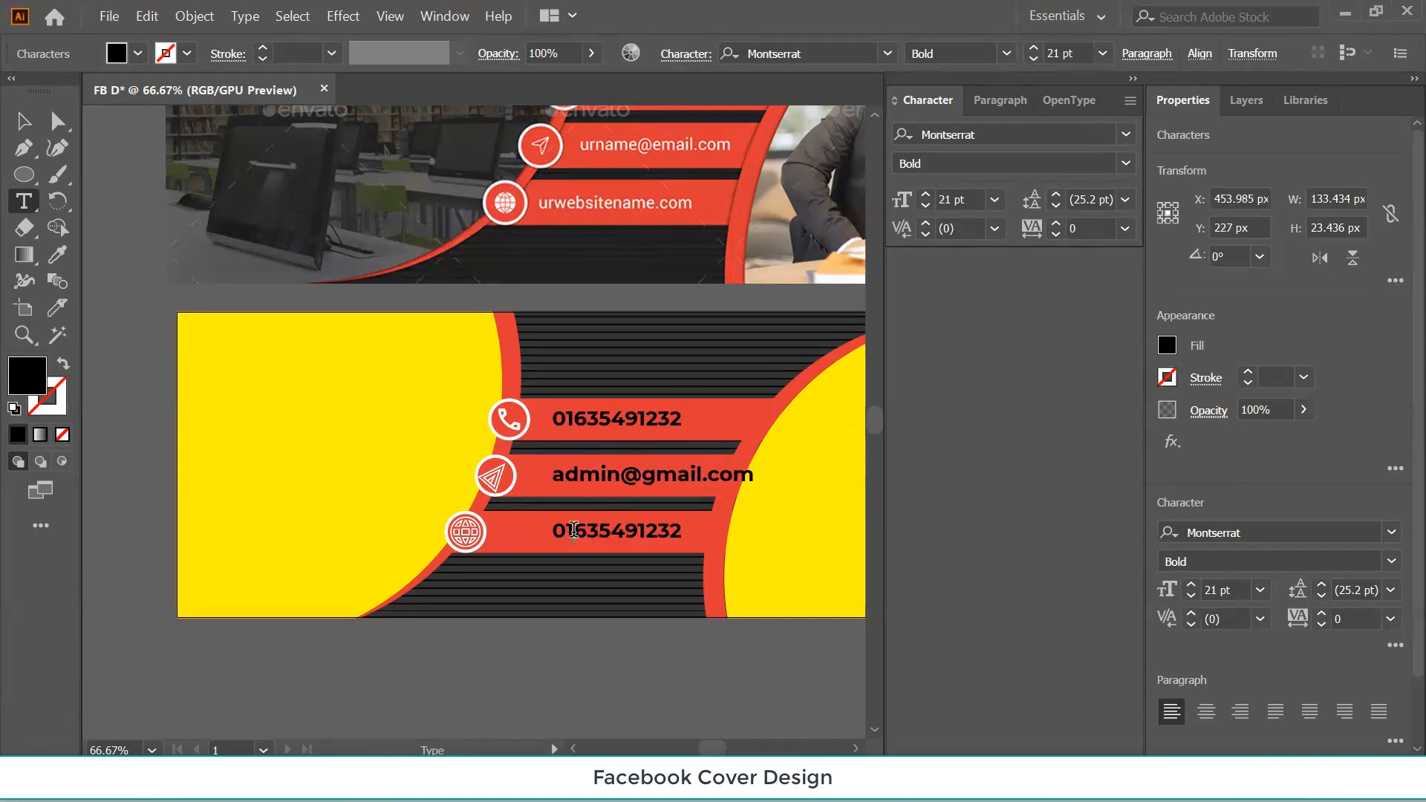
double_click(573, 529)
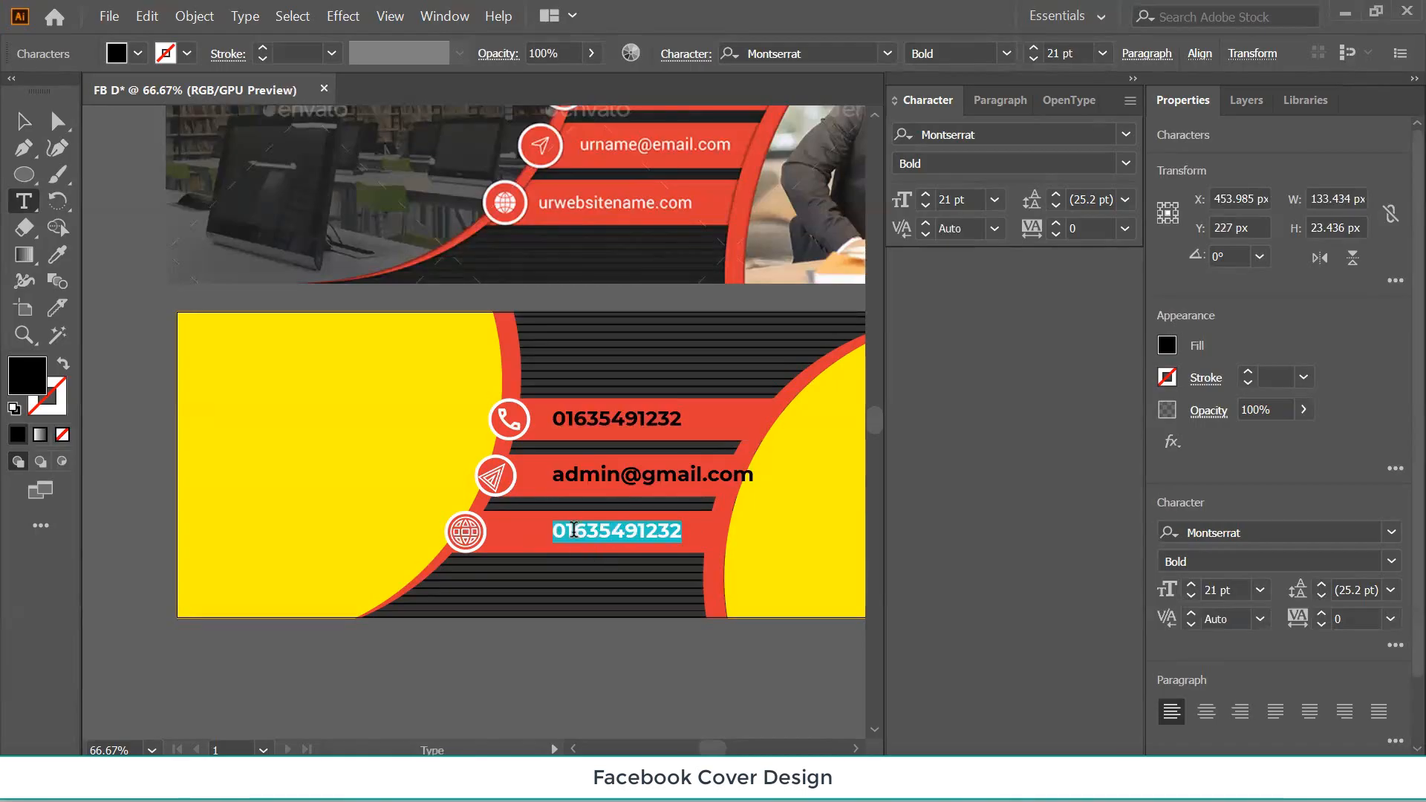
text(pu)
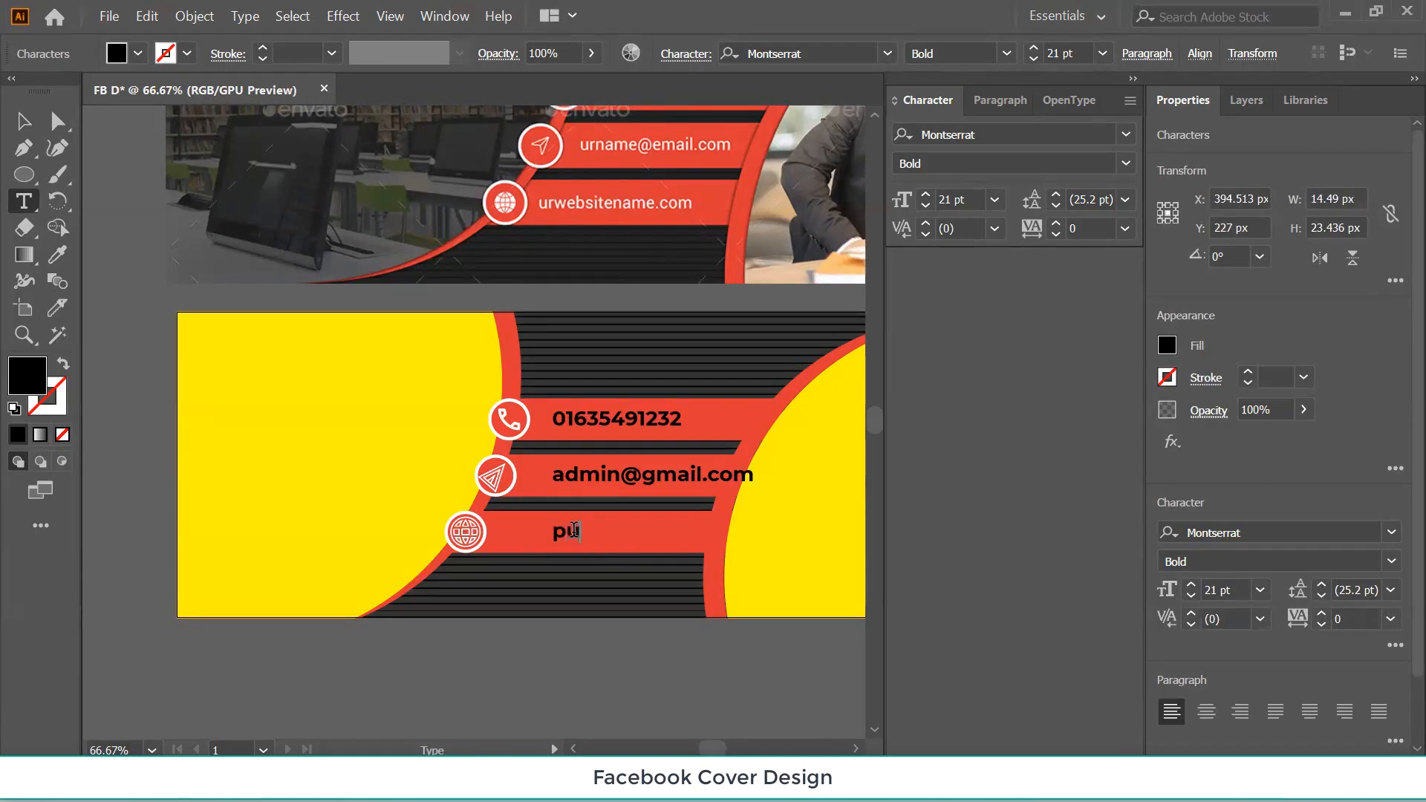
text(relw)
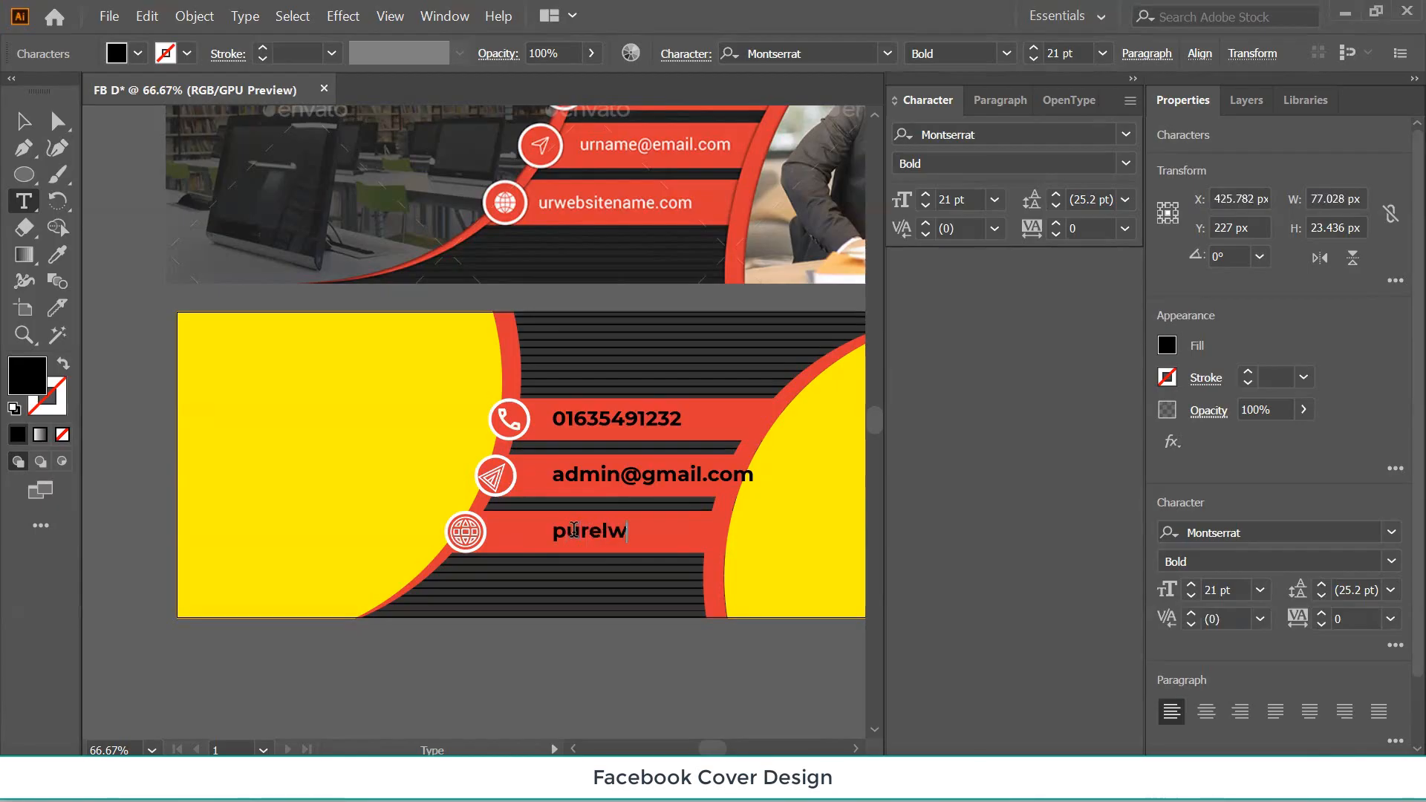
key(BackSpace)
text(earnbd)
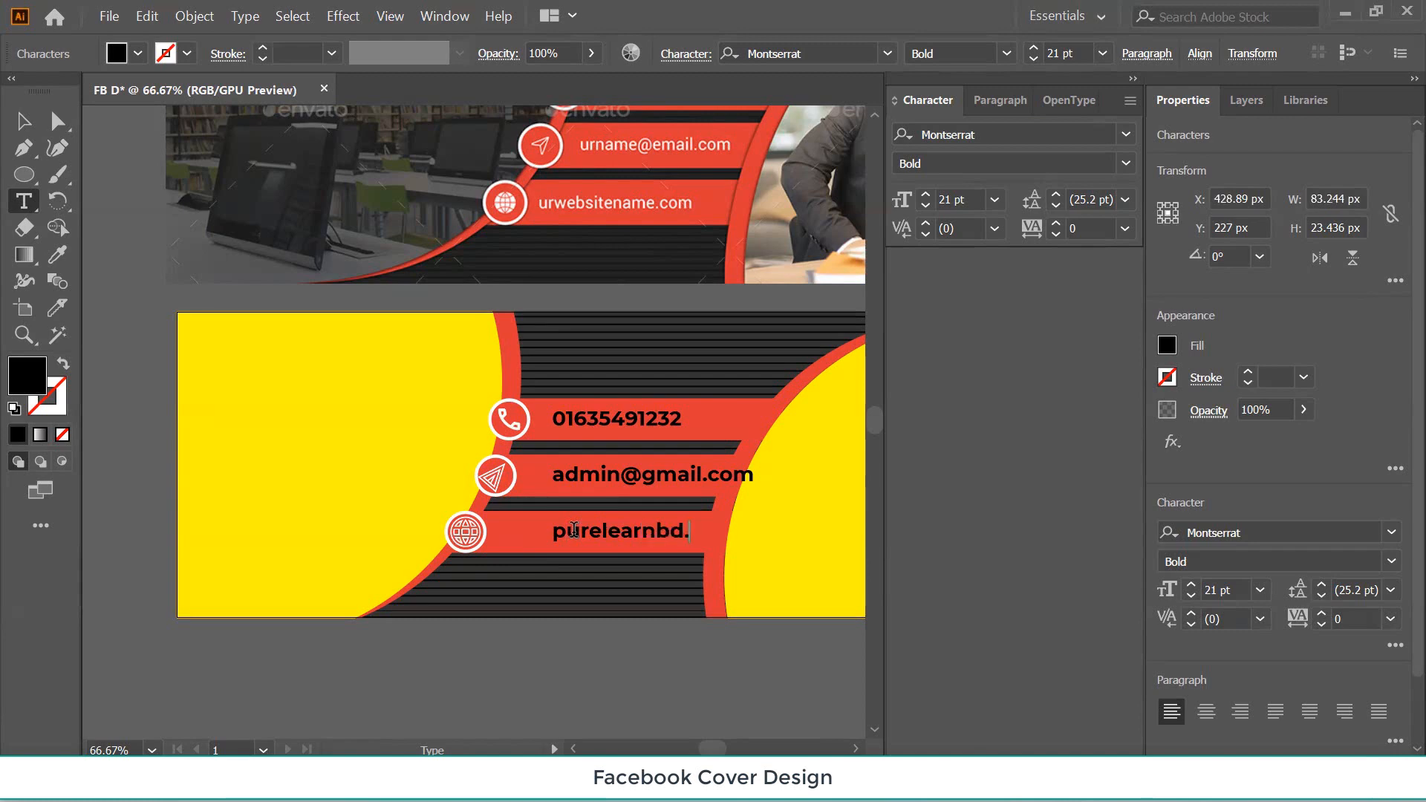
text(.com)
click(23, 121)
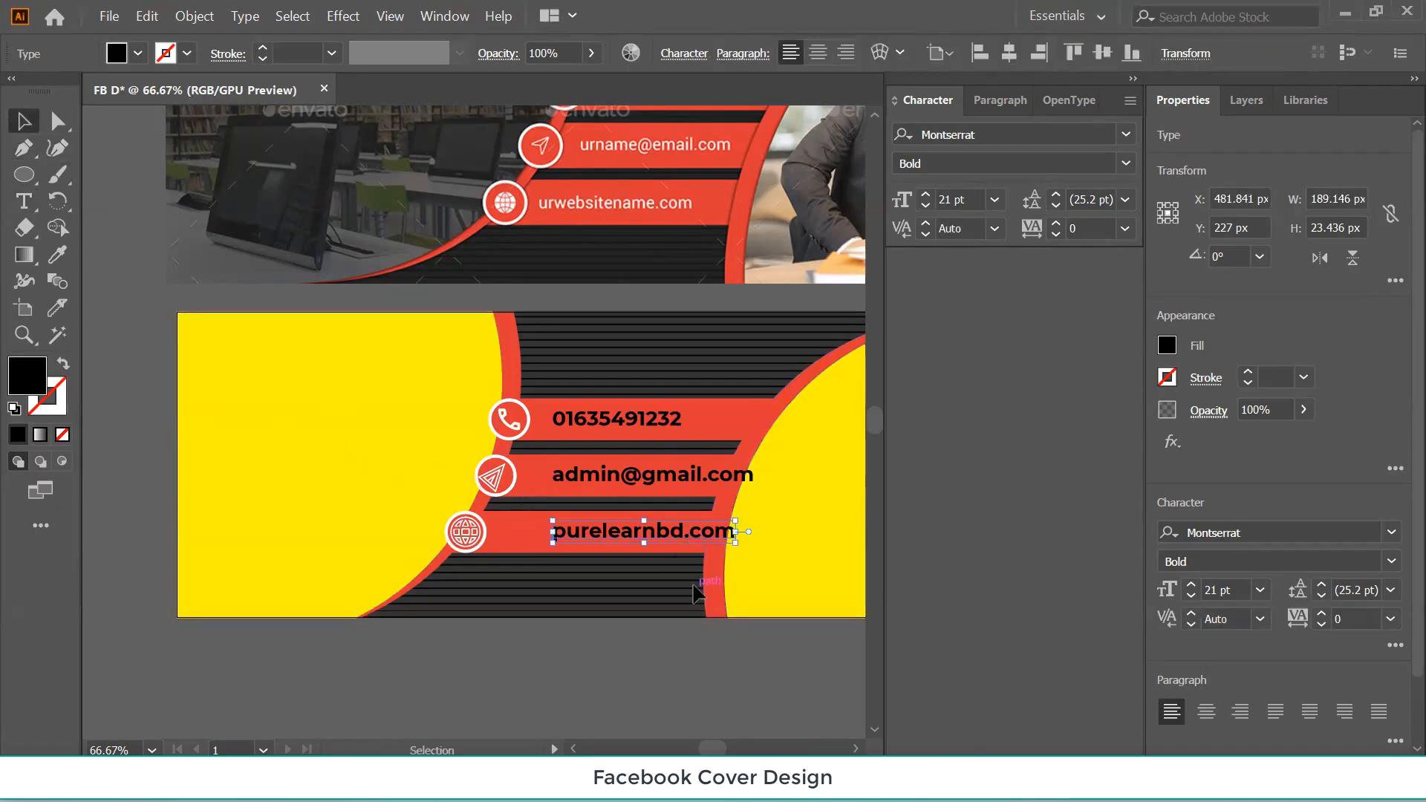
Nudge the website and e-mail lines left toward their icons.
key(Left)
key(Left)
key(Left)
key(Left)
key(Left)
key(Left)
key(Left)
key(Left)
key(Left)
key(Left)
key(Left)
key(Left)
key(Left)
key(Left)
key(Left)
key(Left)
key(Left)
key(Left)
key(Left)
key(Left)
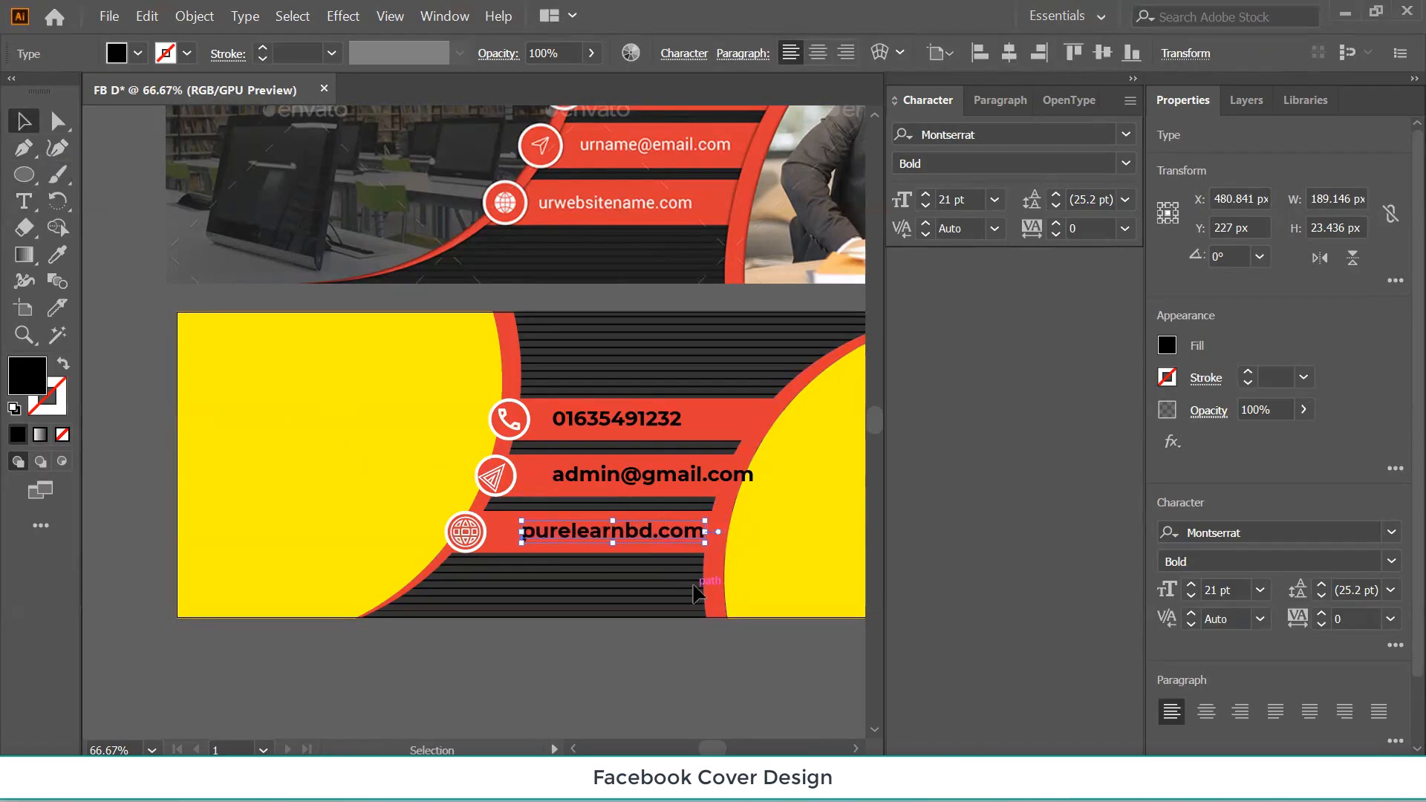
key(Left)
key(Left)
key(Left)
key(Left)
key(Left)
key(Left)
key(Left)
key(Left)
key(Left)
key(Left)
key(Left)
key(Left)
key(Left)
key(Left)
key(Left)
key(Left)
key(Left)
key(Left)
key(Left)
key(Left)
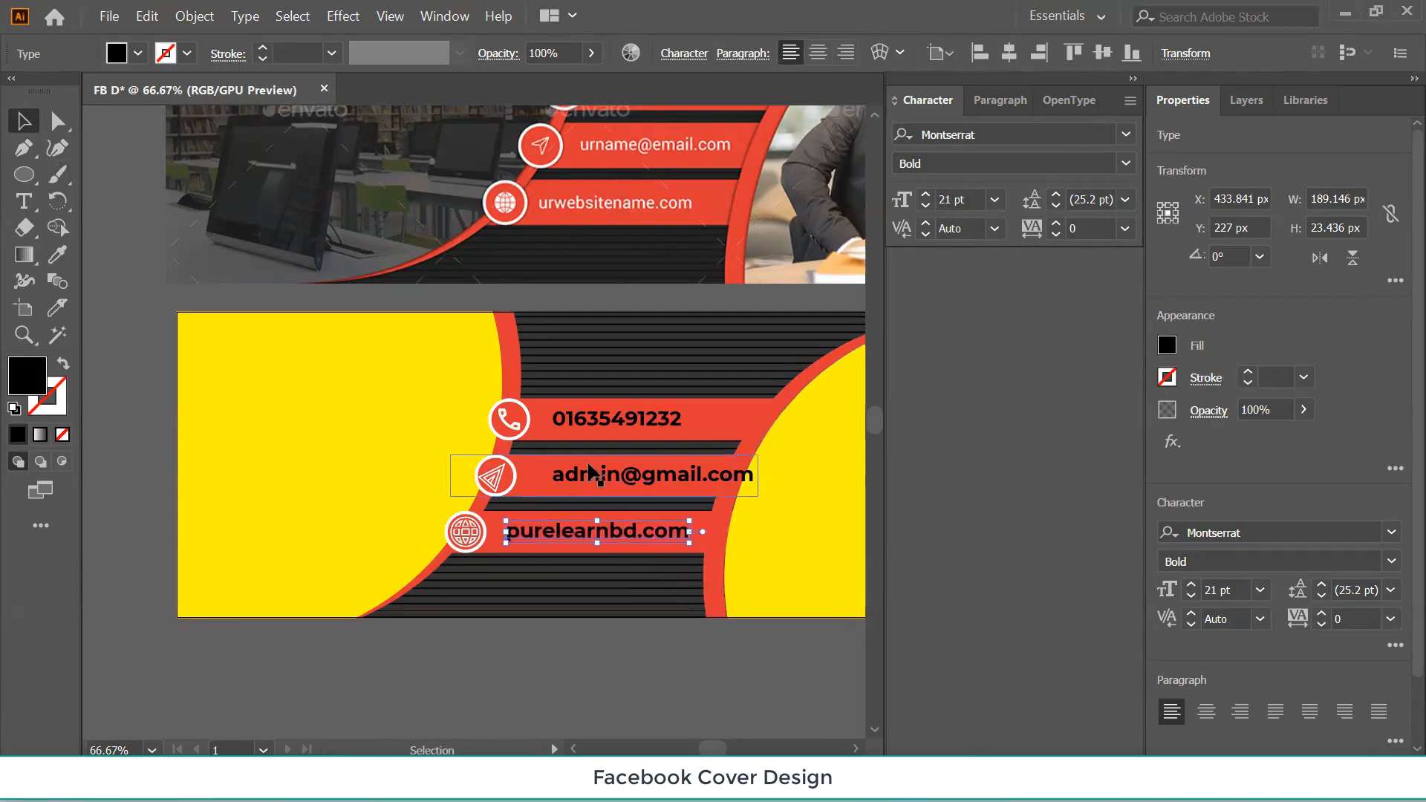
click(592, 481)
key(Left)
key(Left)
key(Left)
key(Left)
key(Left)
key(Left)
key(Left)
key(Left)
key(Left)
key(Left)
key(Left)
key(Left)
key(Left)
key(Left)
key(Left)
key(Left)
key(Left)
key(Left)
key(Left)
key(Left)
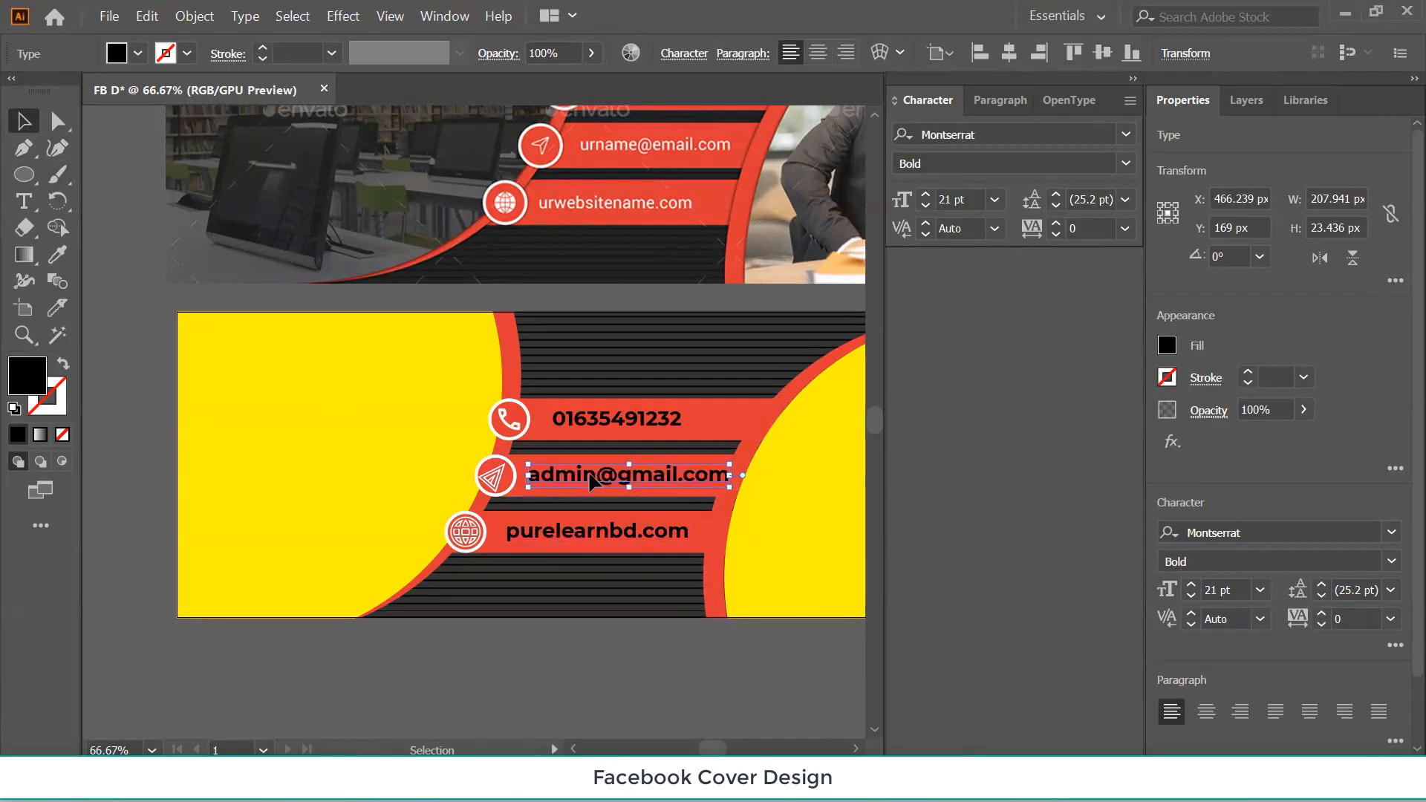
key(Left)
key(Left)
key(Left)
key(Left)
key(Left)
key(Left)
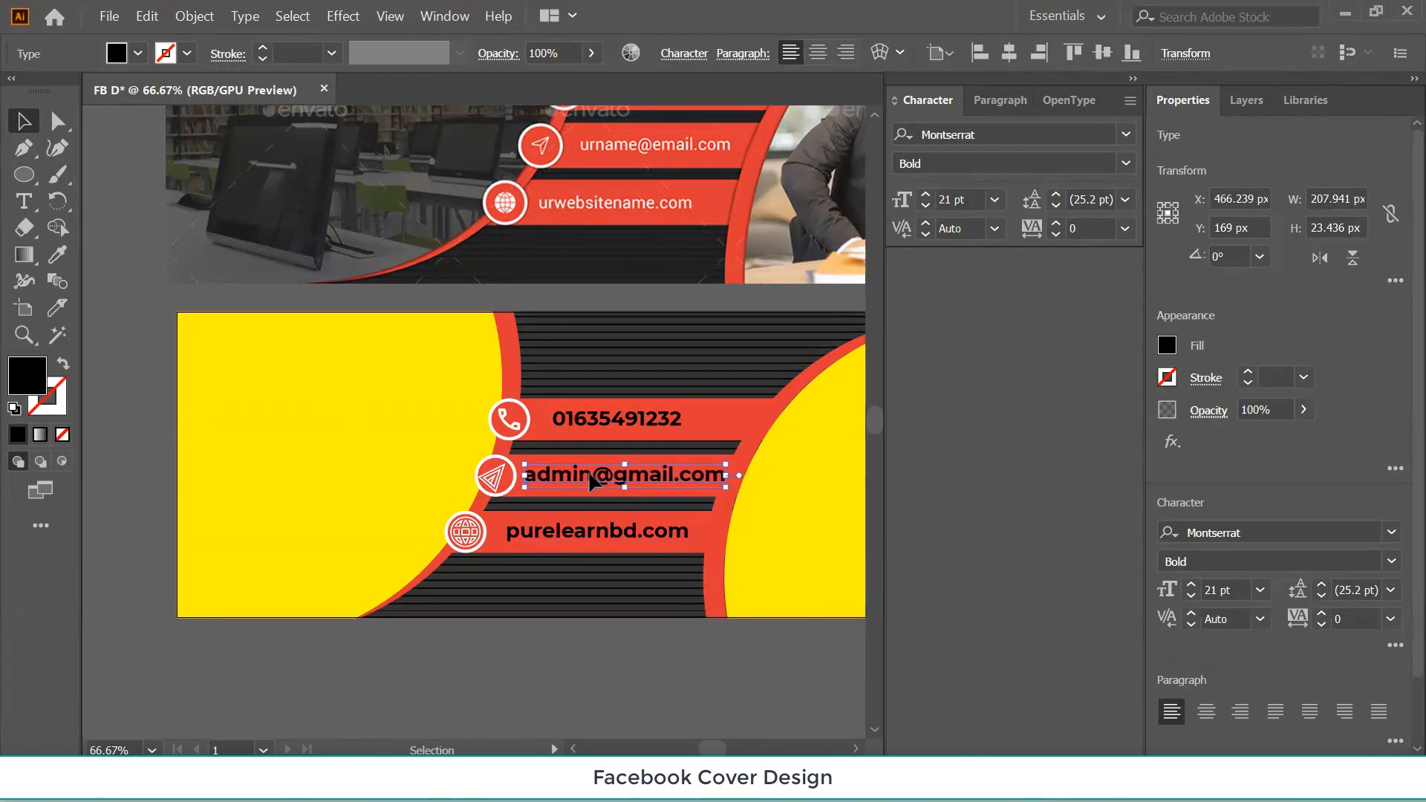
click(584, 536)
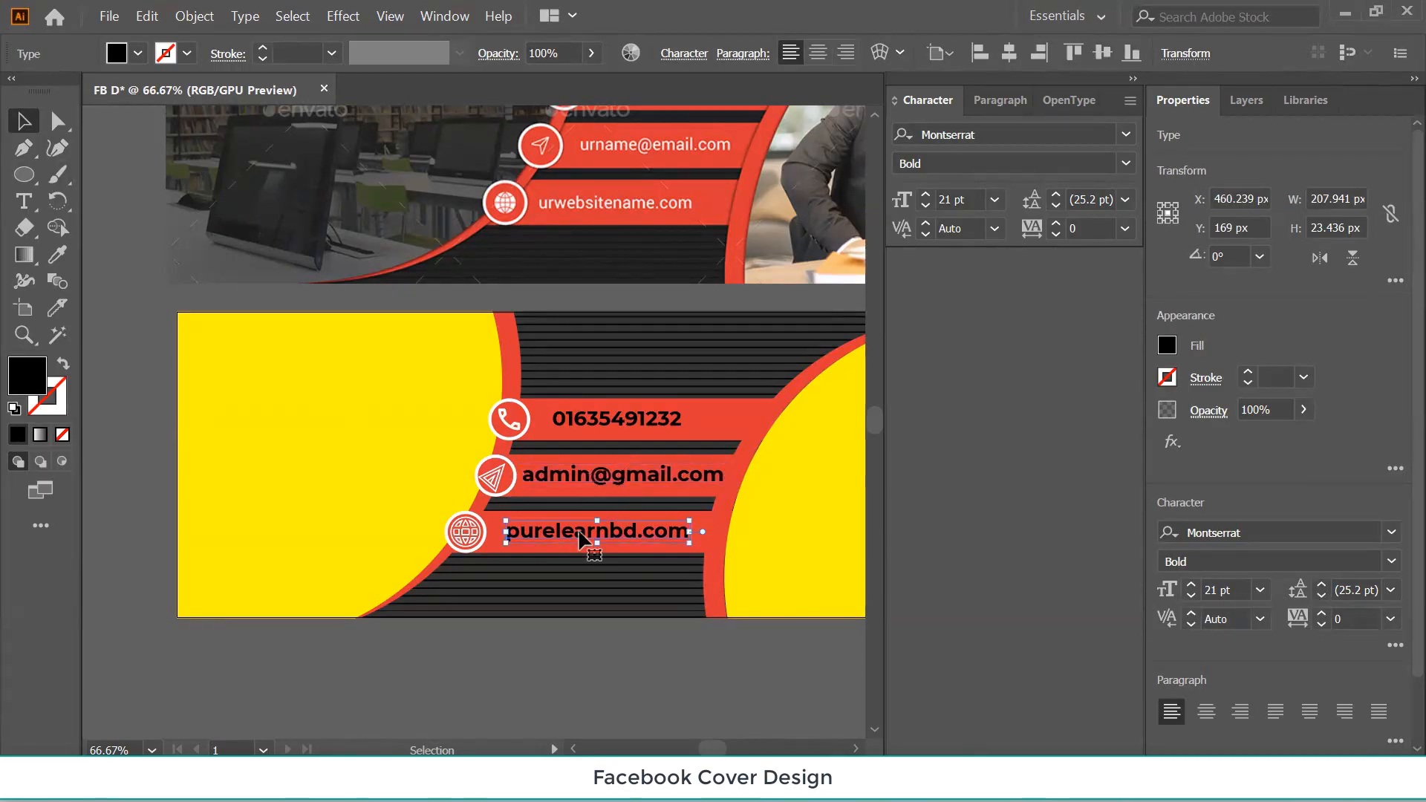
key(Left)
key(Left)
key(Left)
key(Left)
key(Left)
key(Left)
key(Left)
key(Left)
key(Left)
key(Left)
key(Left)
key(Left)
key(Left)
key(Left)
key(Left)
key(Left)
key(Left)
key(Left)
key(Left)
key(Left)
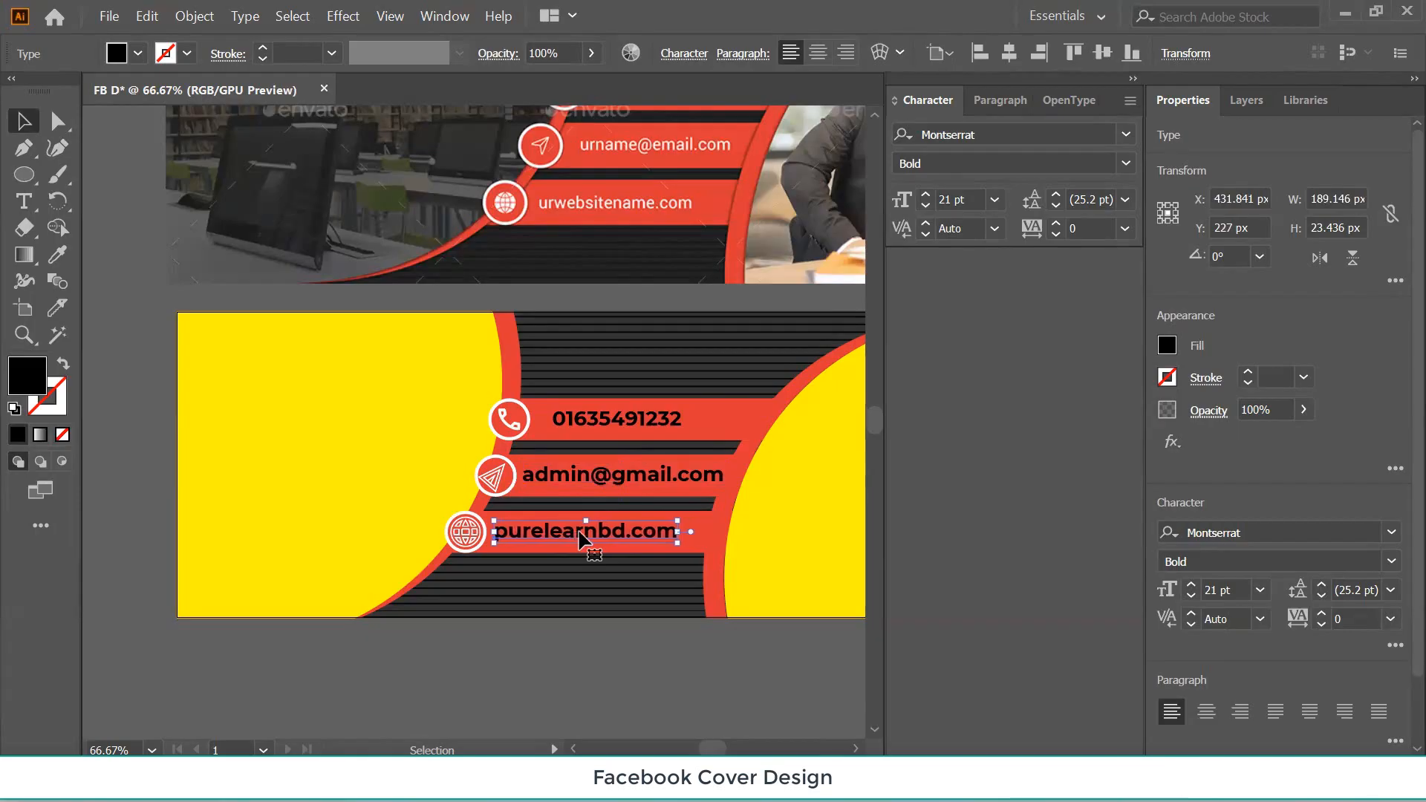
Nudge the phone number left and select all three contact lines.
click(567, 424)
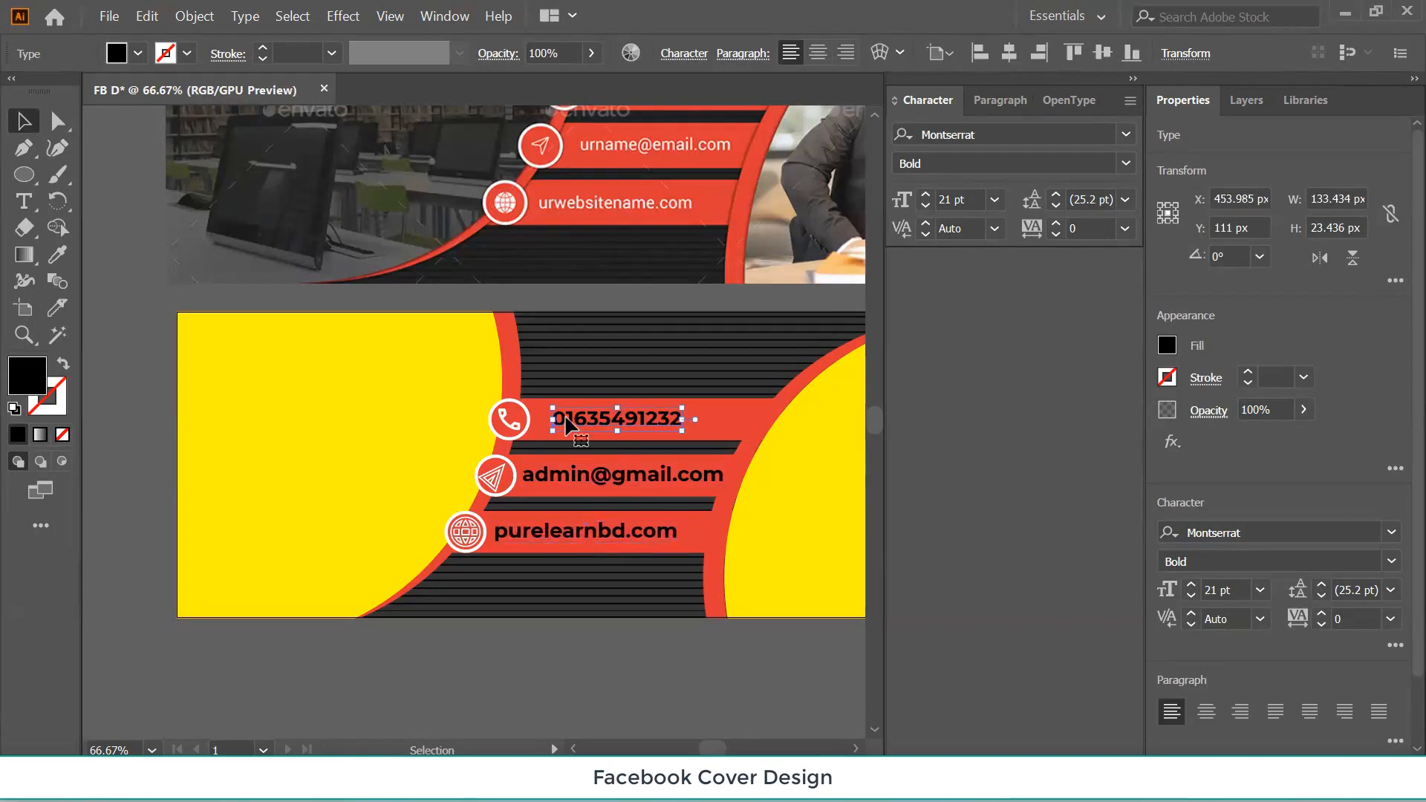
key(Left)
key(Left)
key(Left)
key(Left)
key(Left)
key(Left)
key(Left)
key(Left)
key(Left)
key(Left)
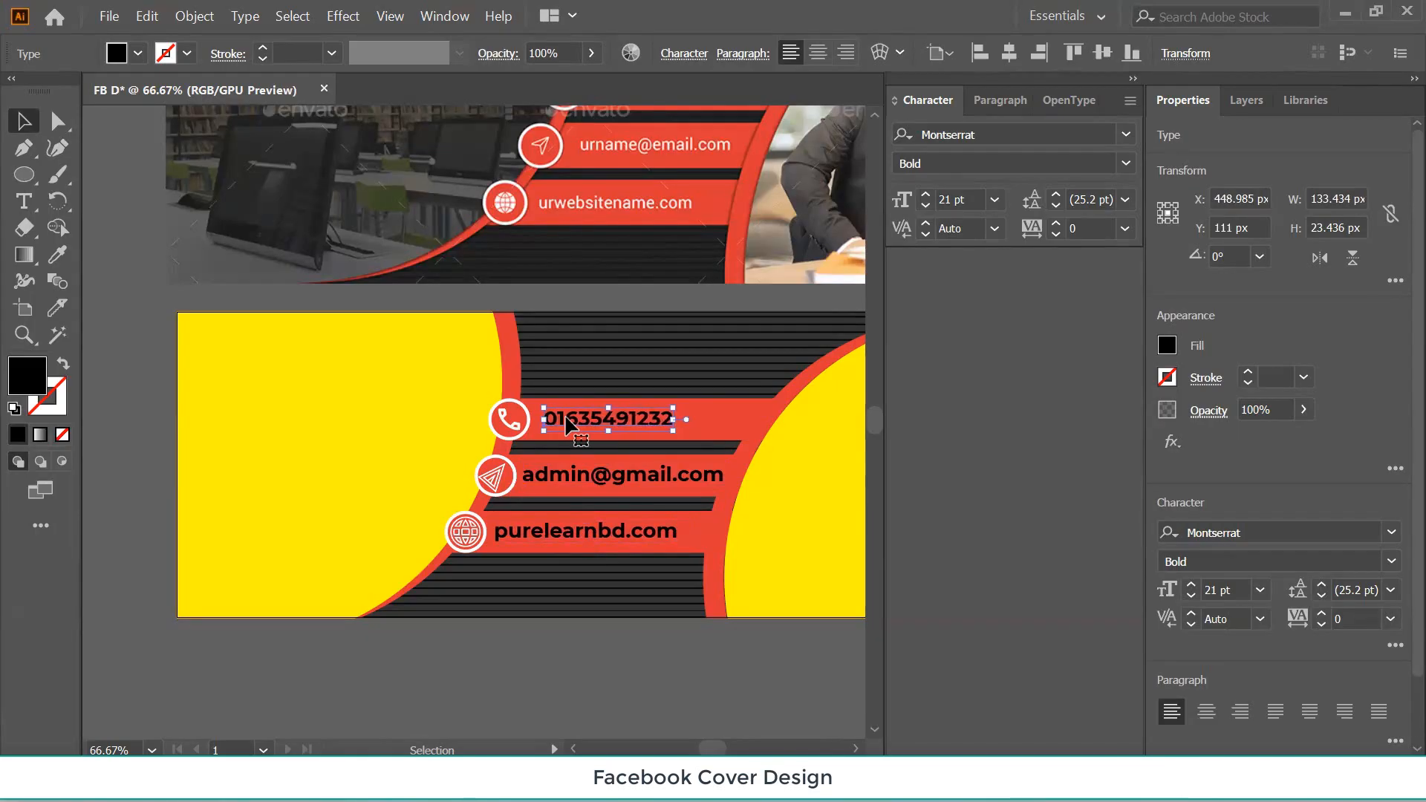
shift+click(578, 479)
shift+click(571, 536)
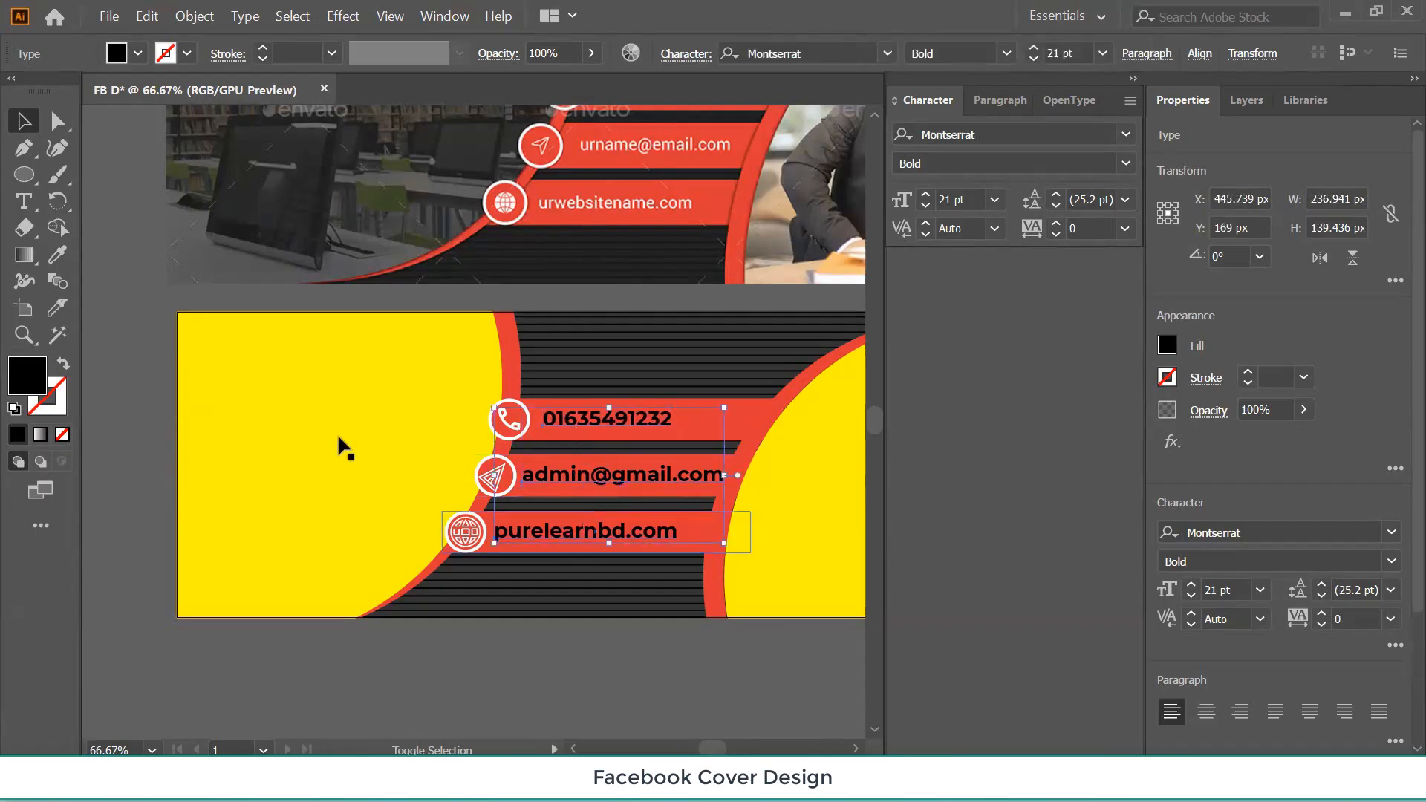
Make the three contact lines white by sampling the upper design's text with the Eyedropper.
click(57, 254)
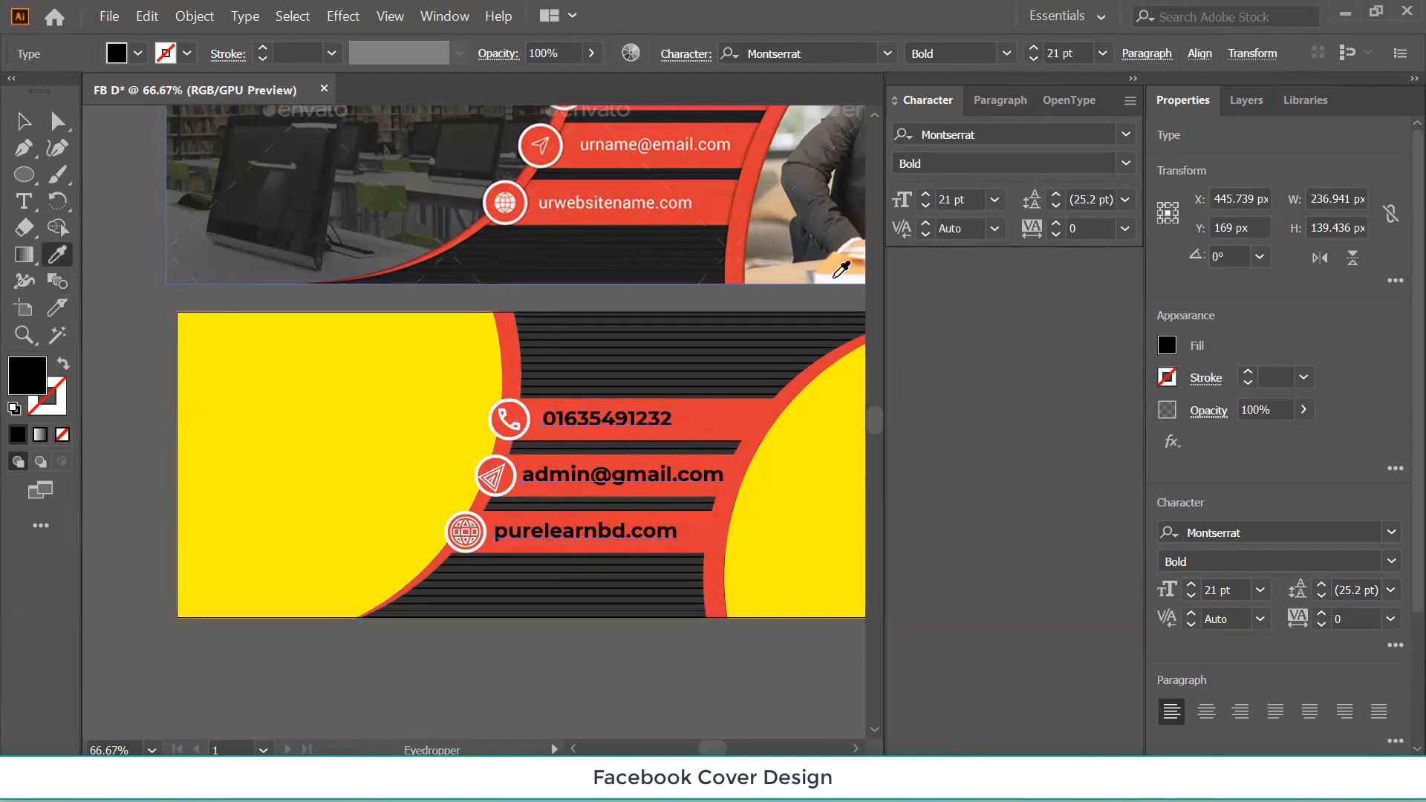
click(836, 278)
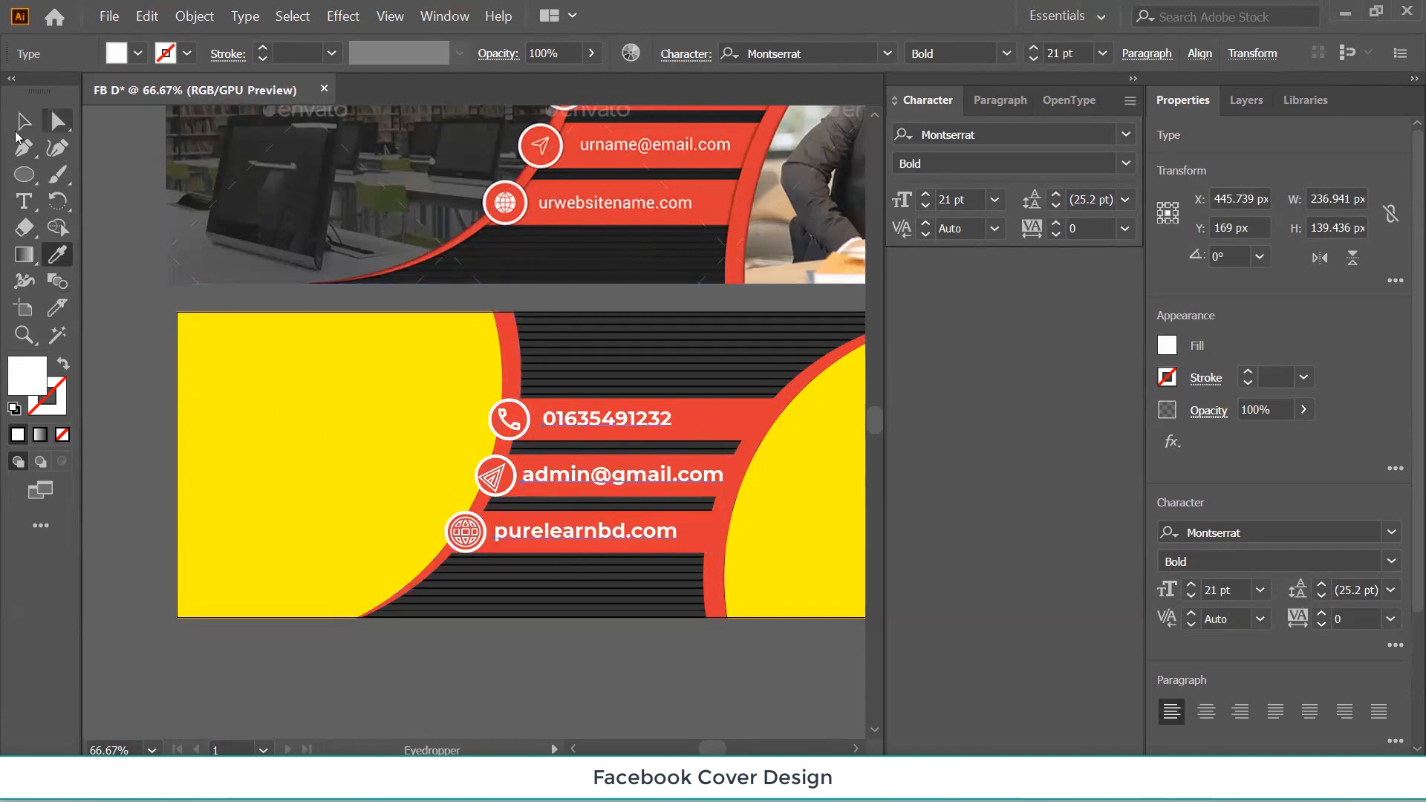
click(24, 120)
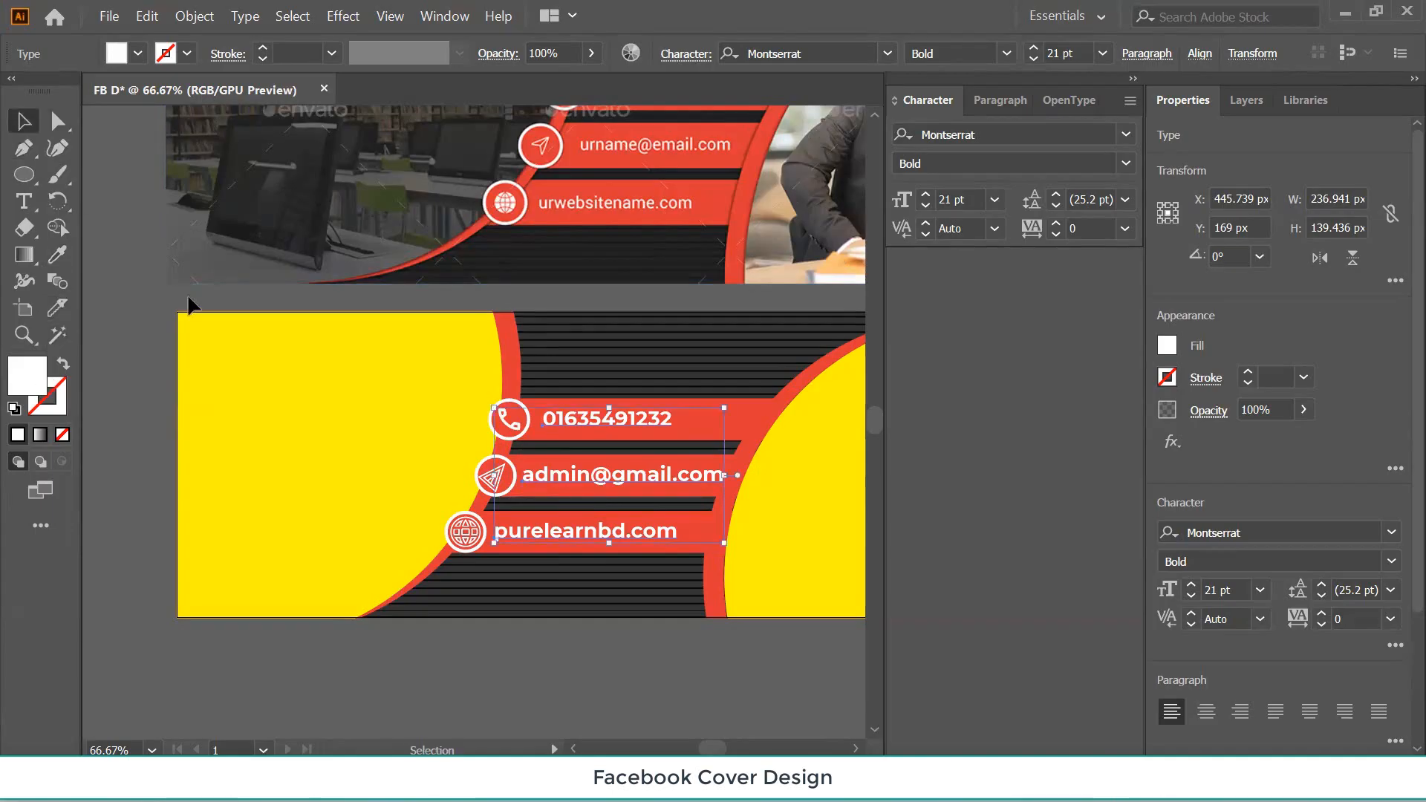
click(148, 295)
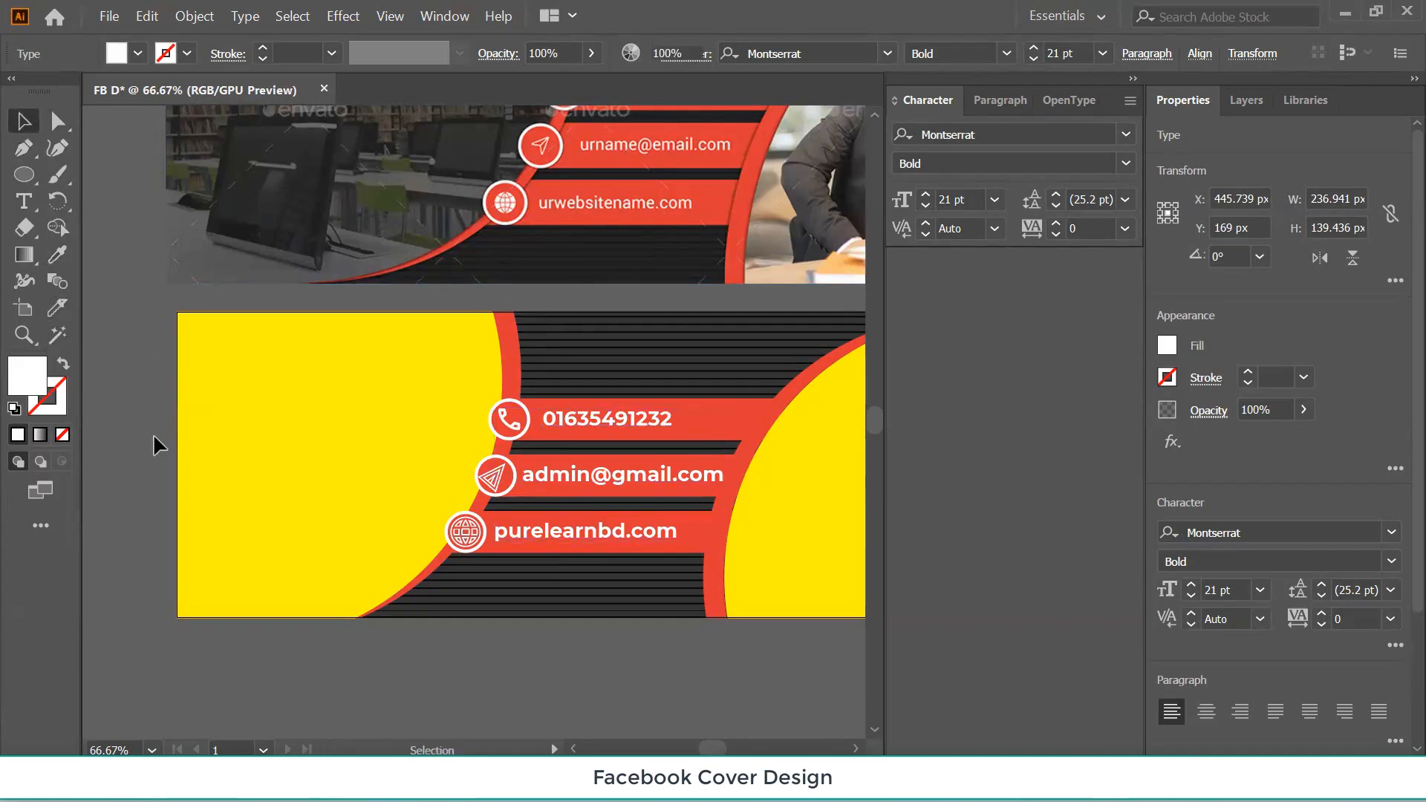
Change the contact lines' font weight from Montserrat Bold to SemiBold.
click(587, 425)
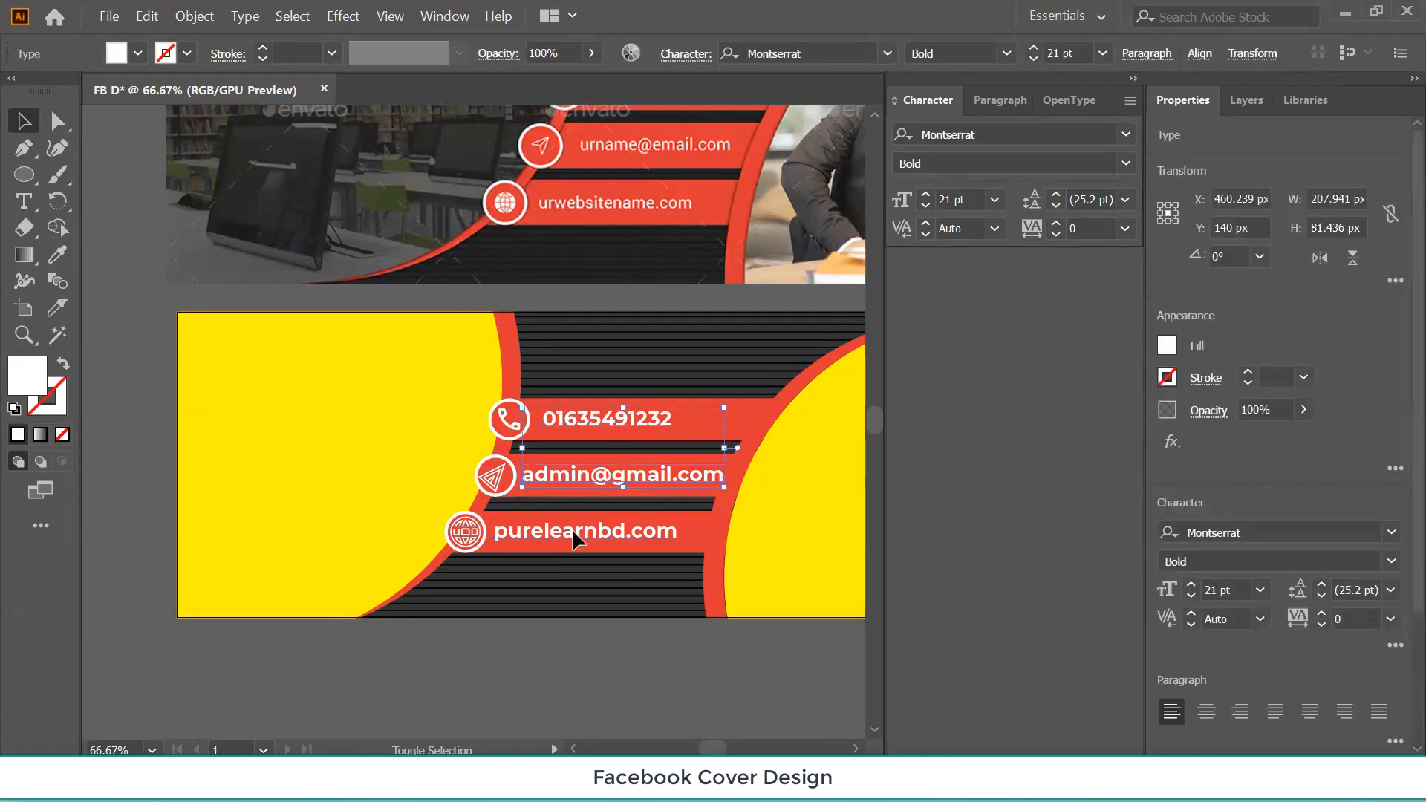
click(1007, 53)
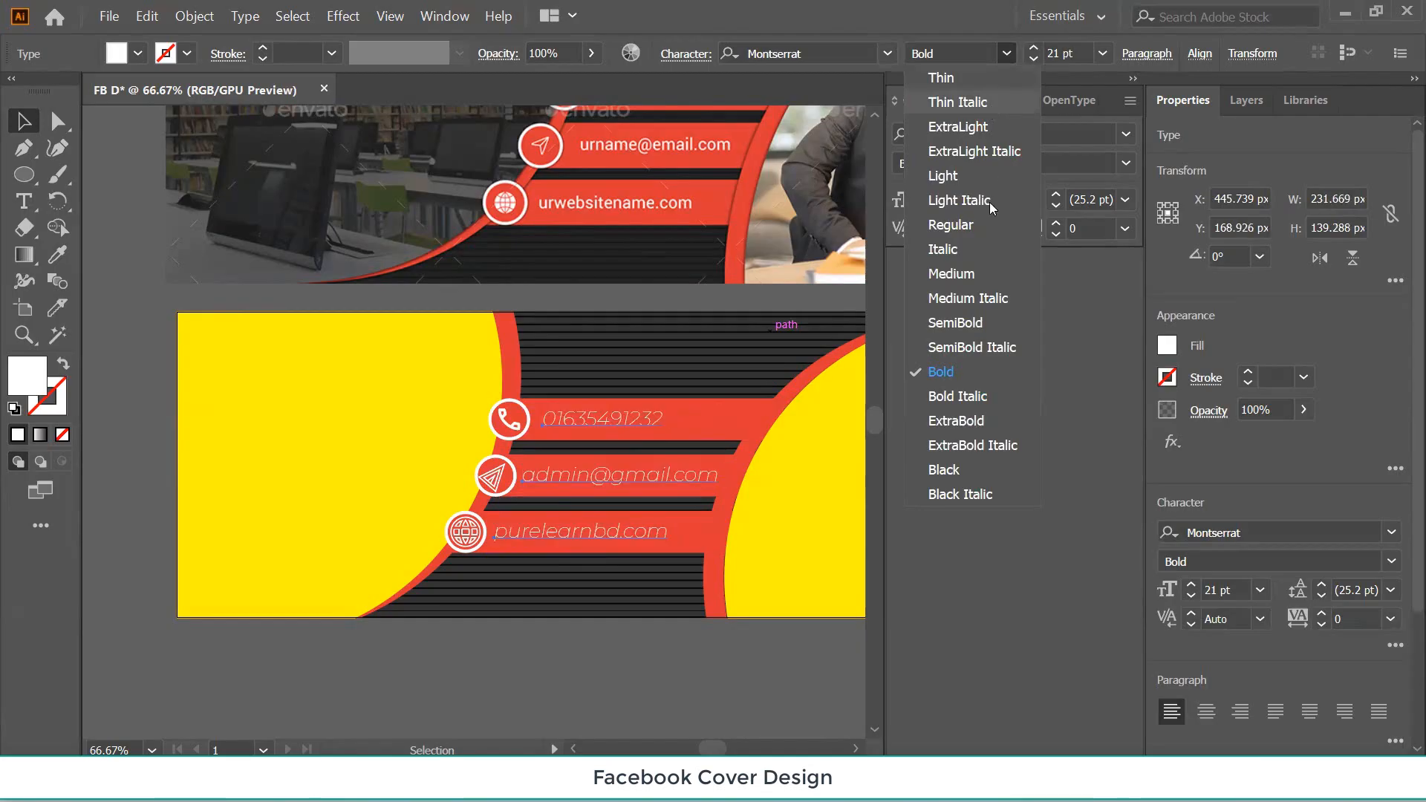
click(959, 320)
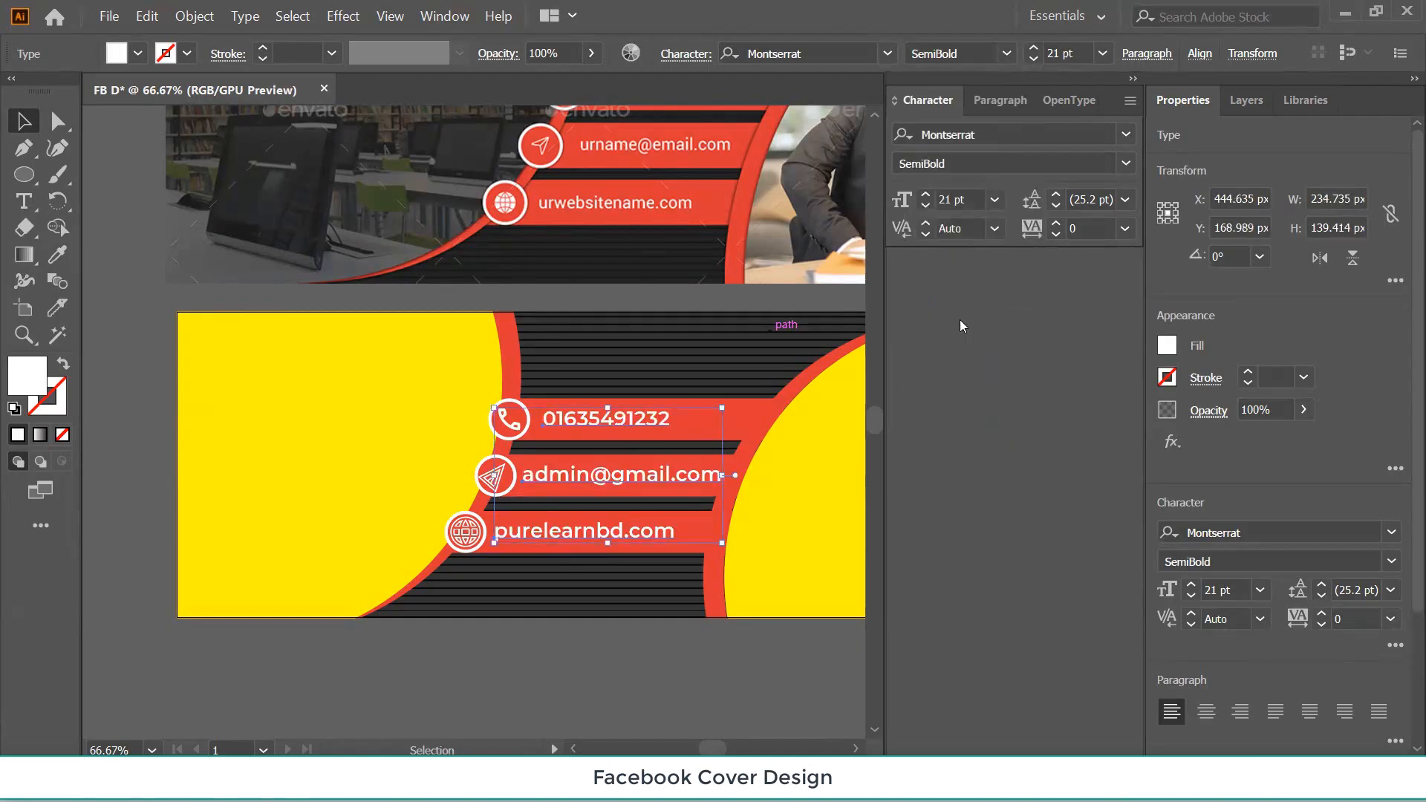
click(1006, 52)
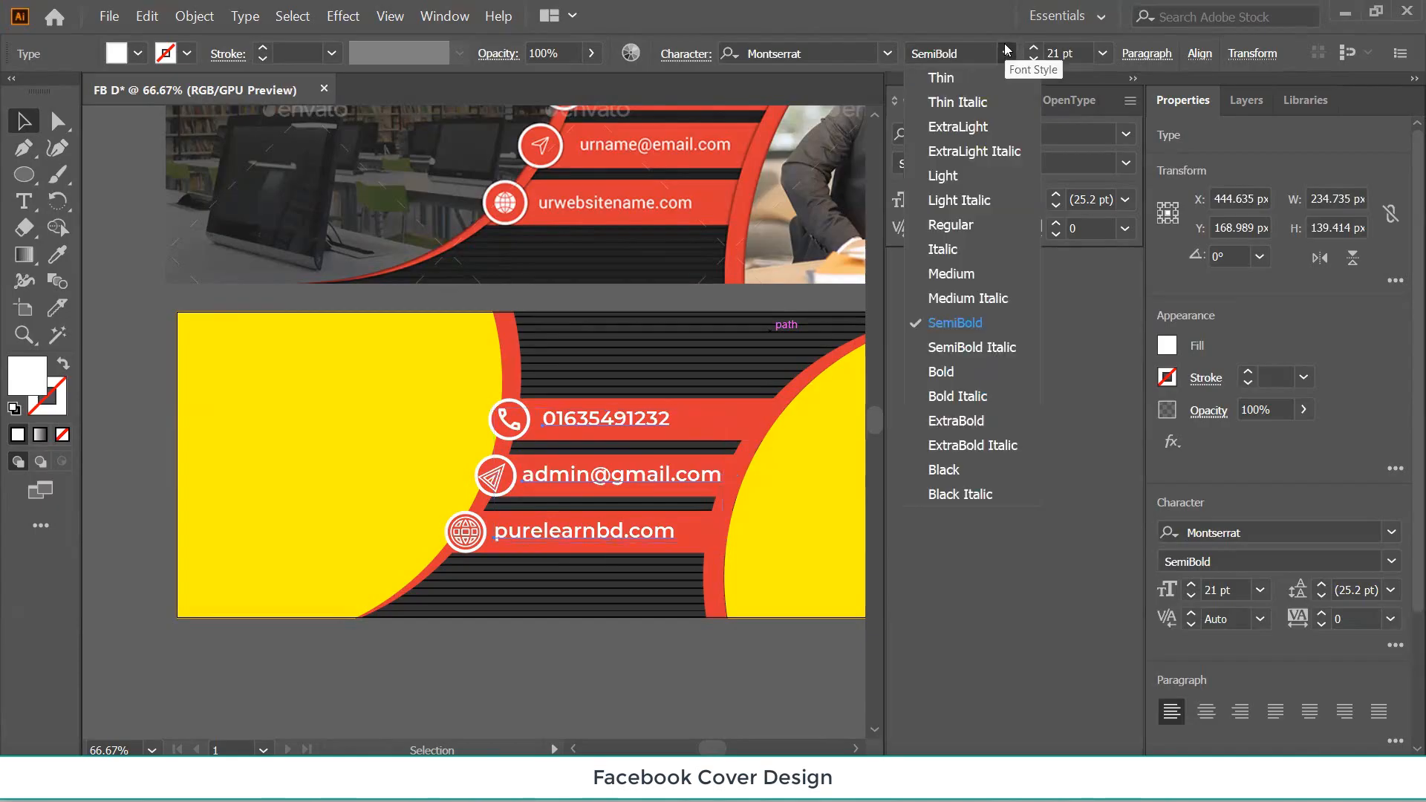
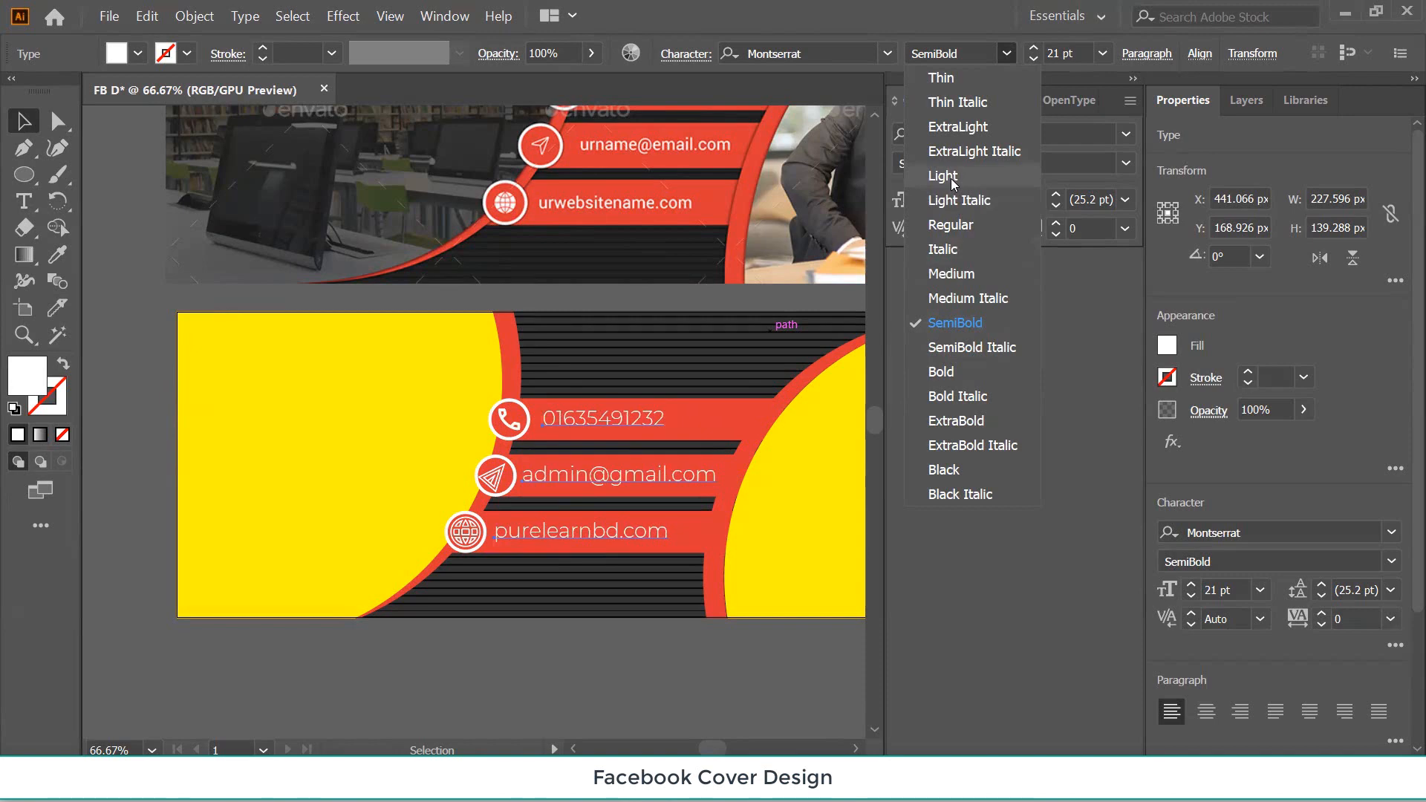
Set the yellow cover's three contact lines to Montserrat Regular, then zoom out to 33.33%.
click(950, 225)
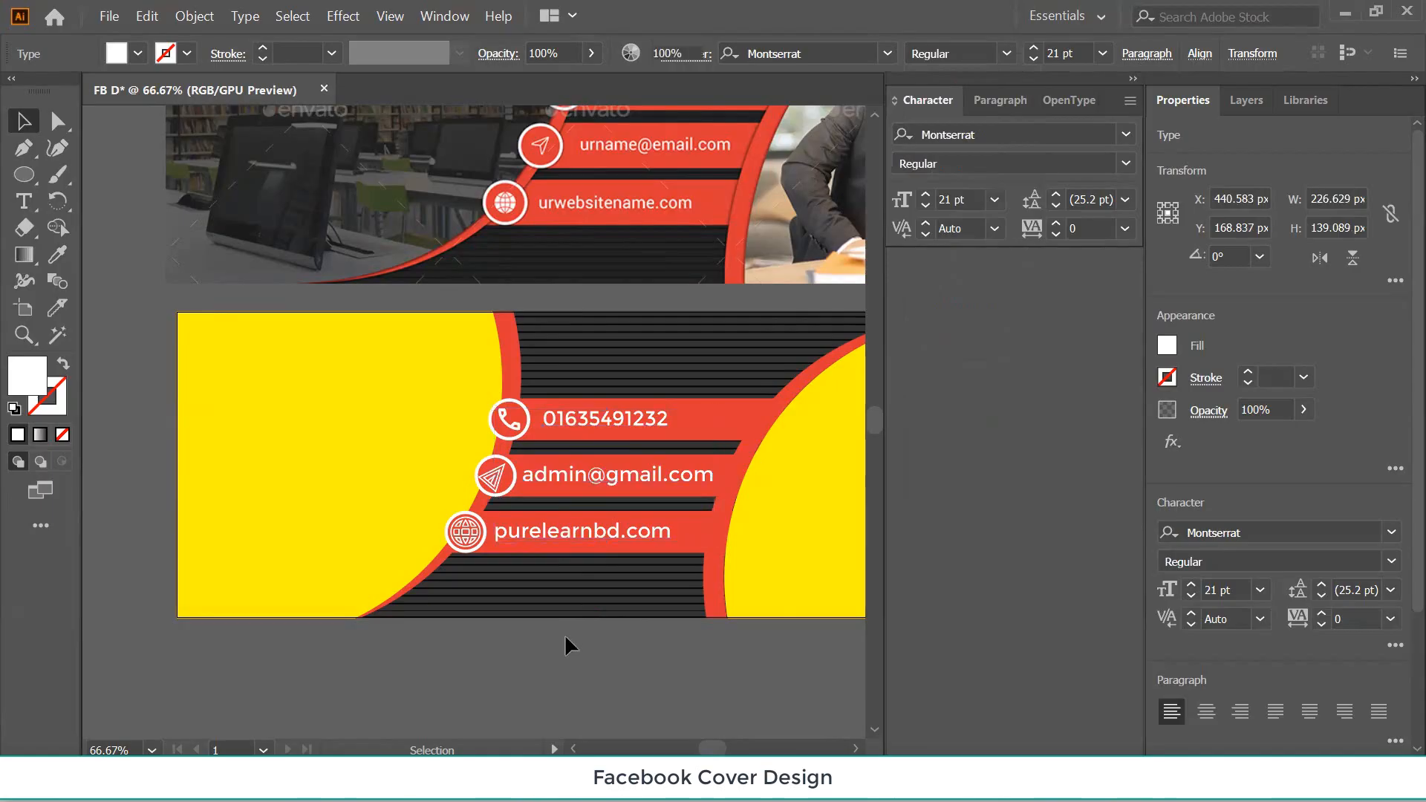
click(564, 636)
key(ctrl+minus)
key(ctrl+minus)
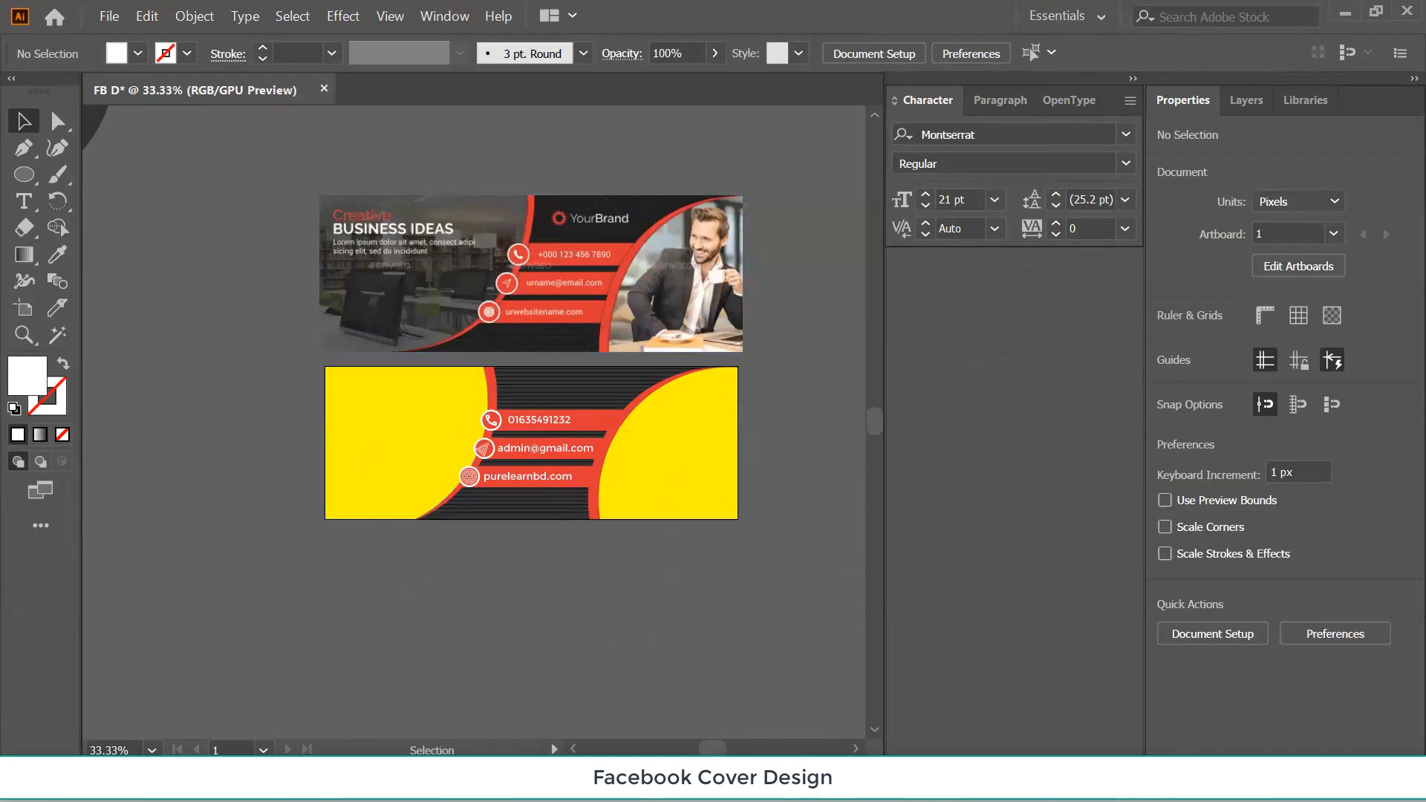
In Chrome, search Google for 'pixabay', go to Pixabay and search its illustrations for 'man'.
click(1344, 11)
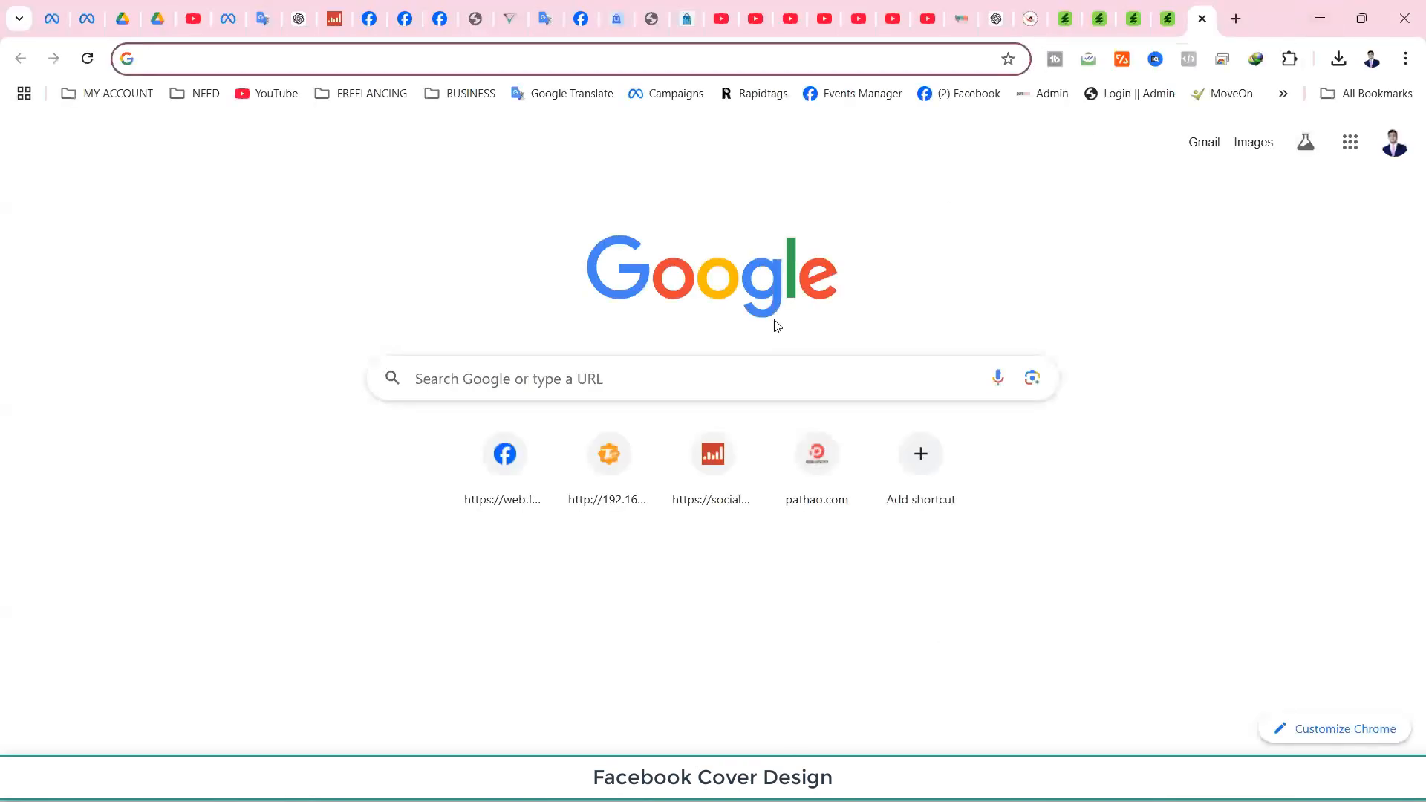
click(690, 375)
text(p)
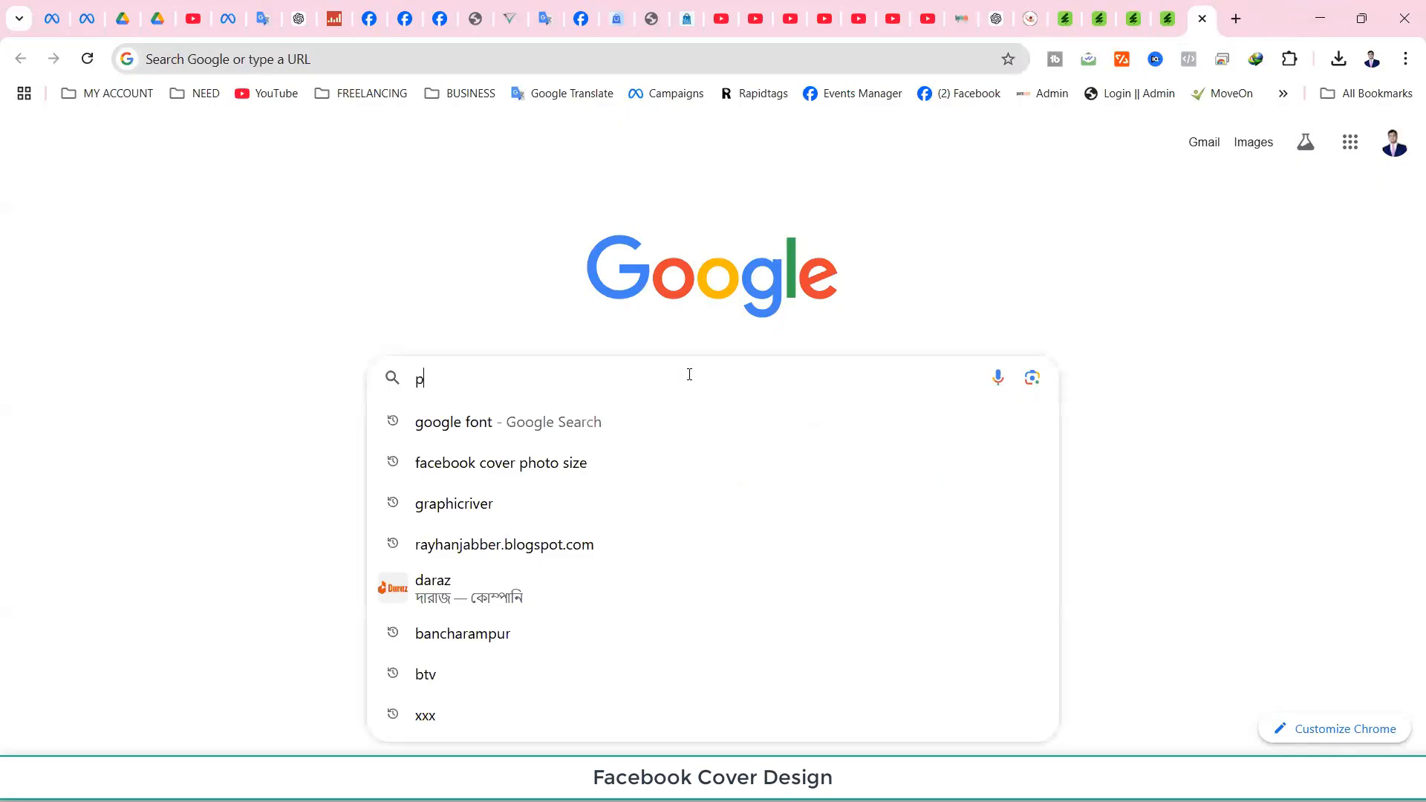
text(ix)
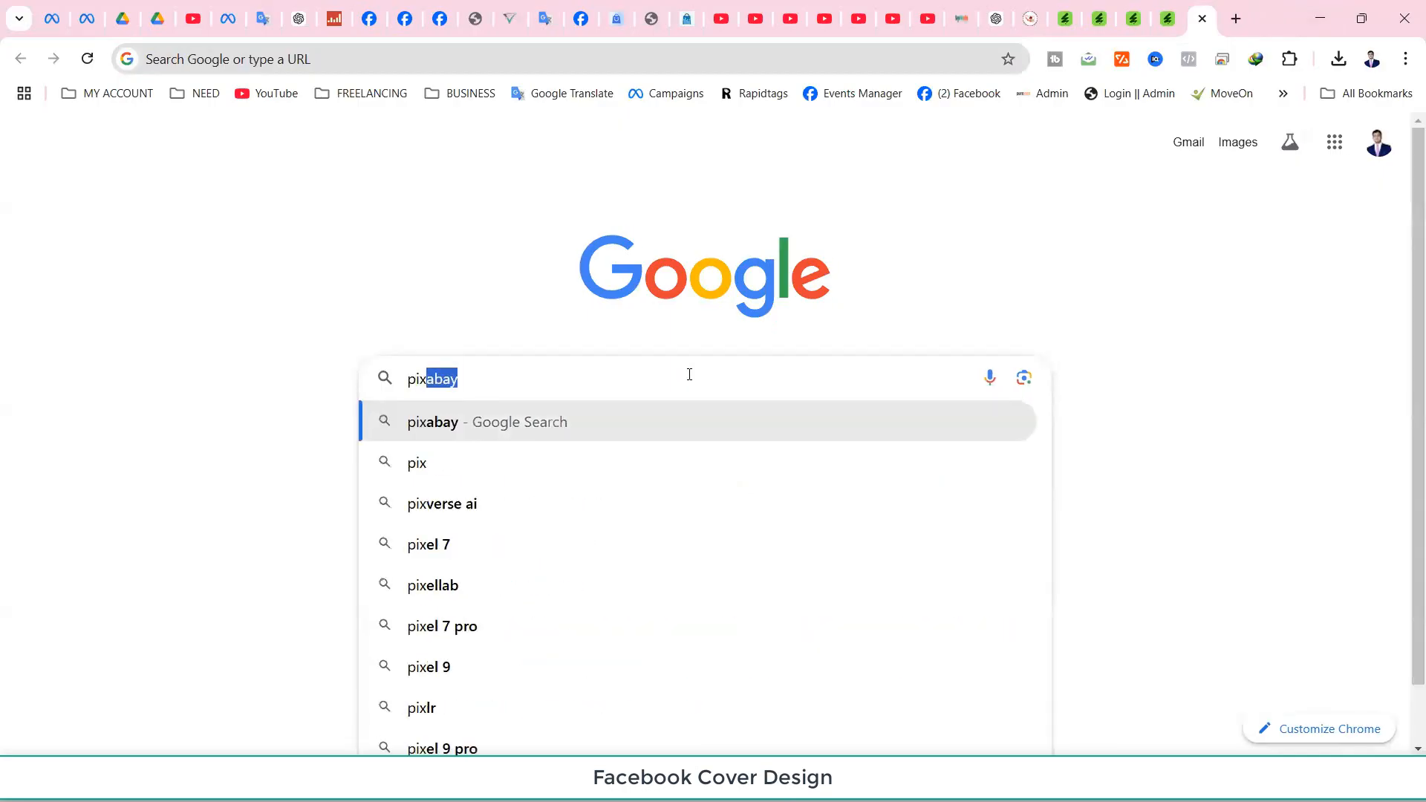
key(Return)
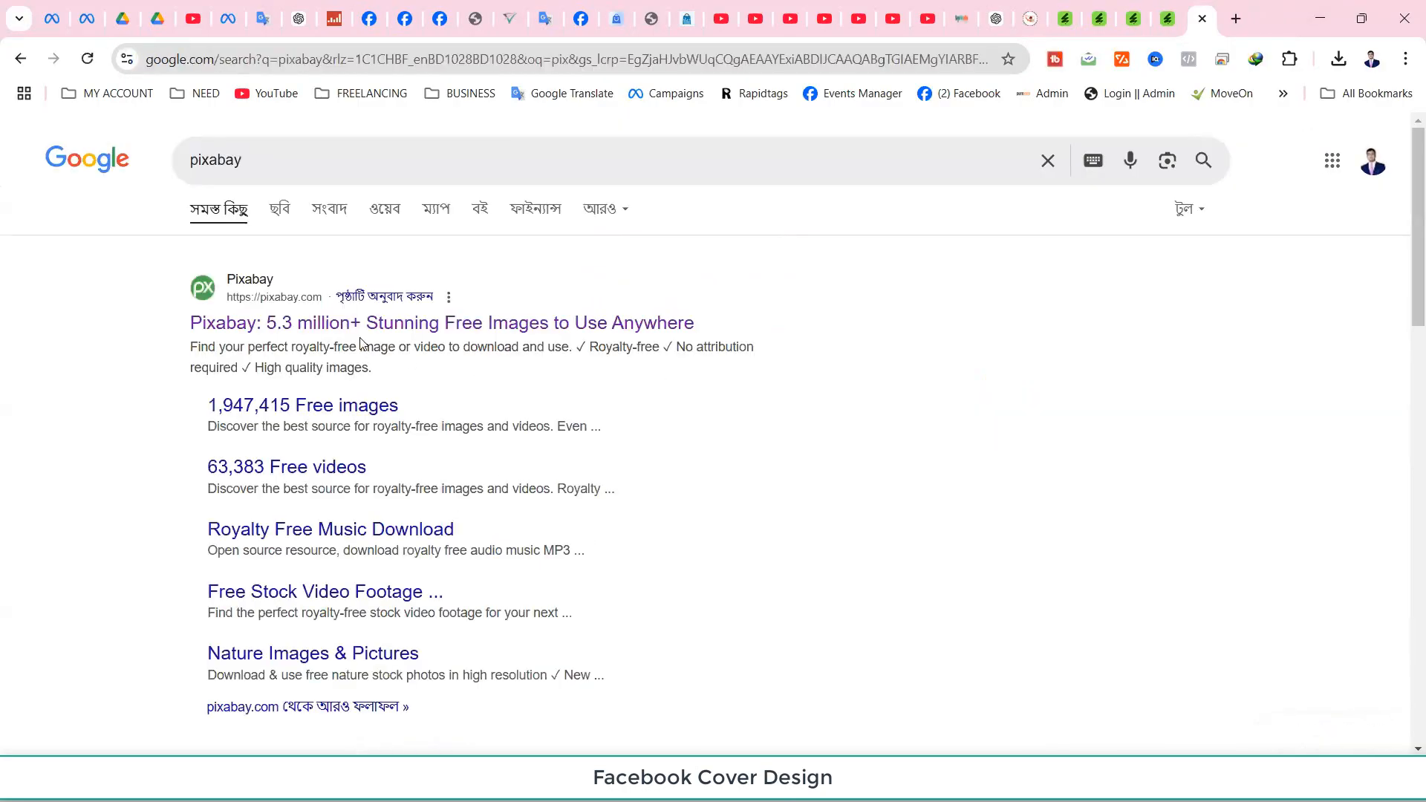
click(356, 324)
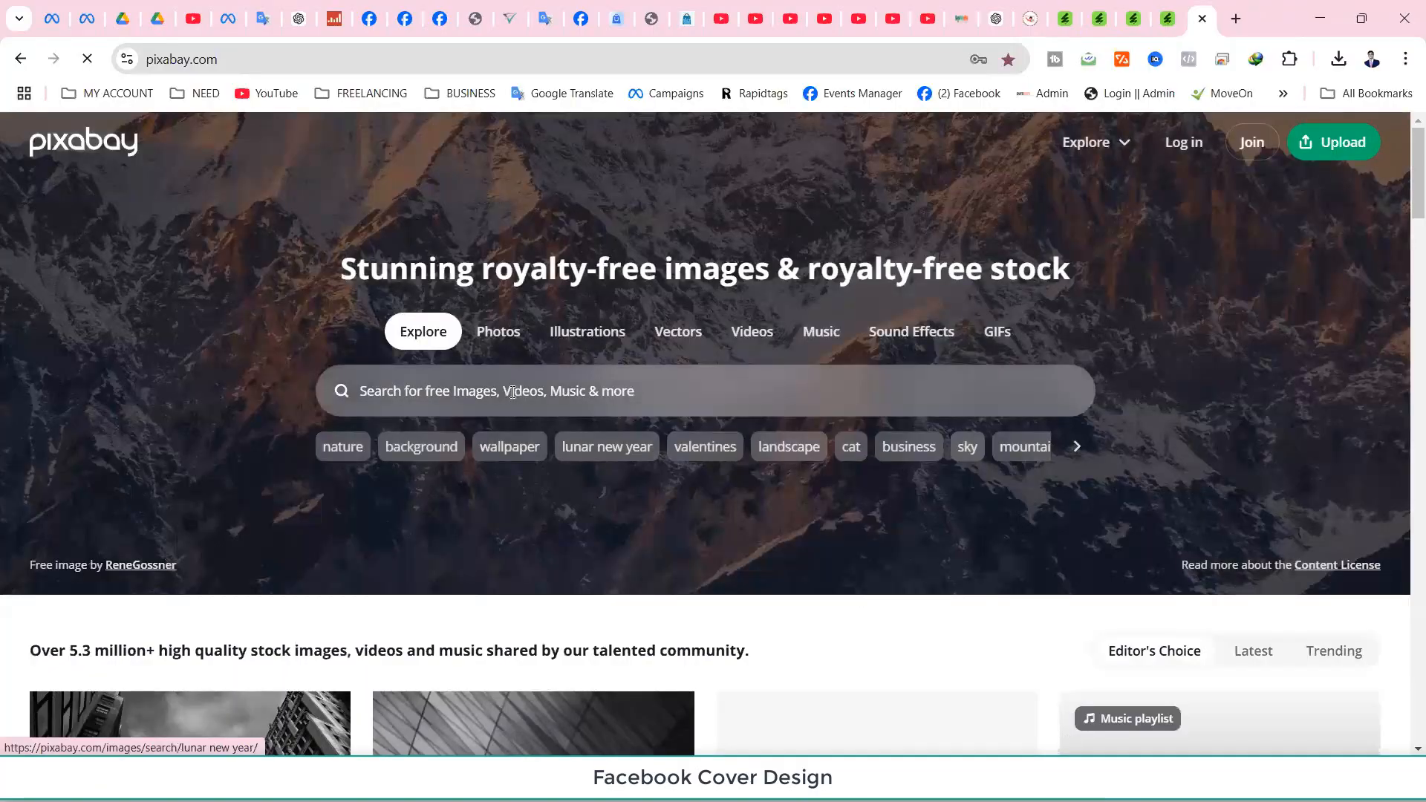
click(511, 390)
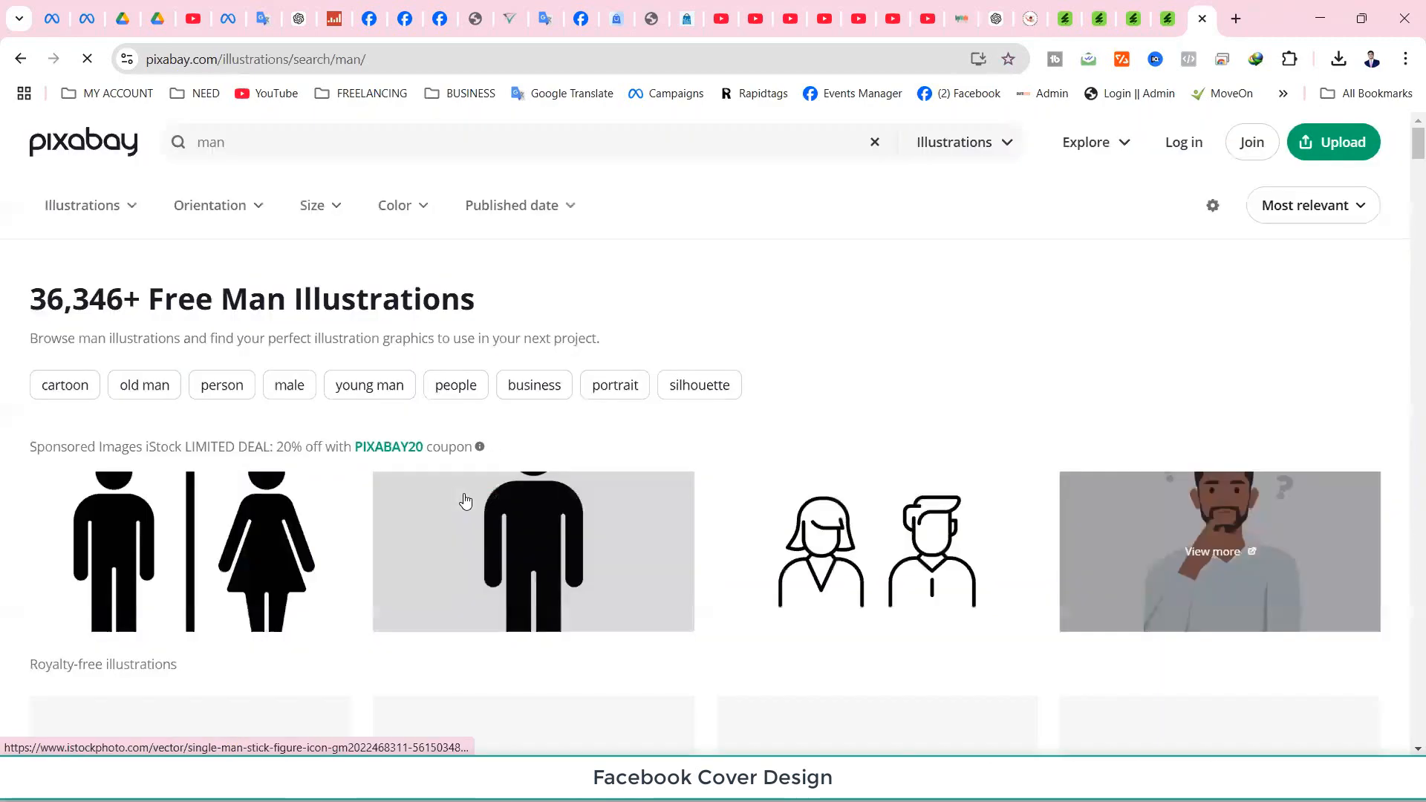
Scroll the 'man' illustration results and open the Man Laptop Computer illustration.
scroll(606, 428, down, 5)
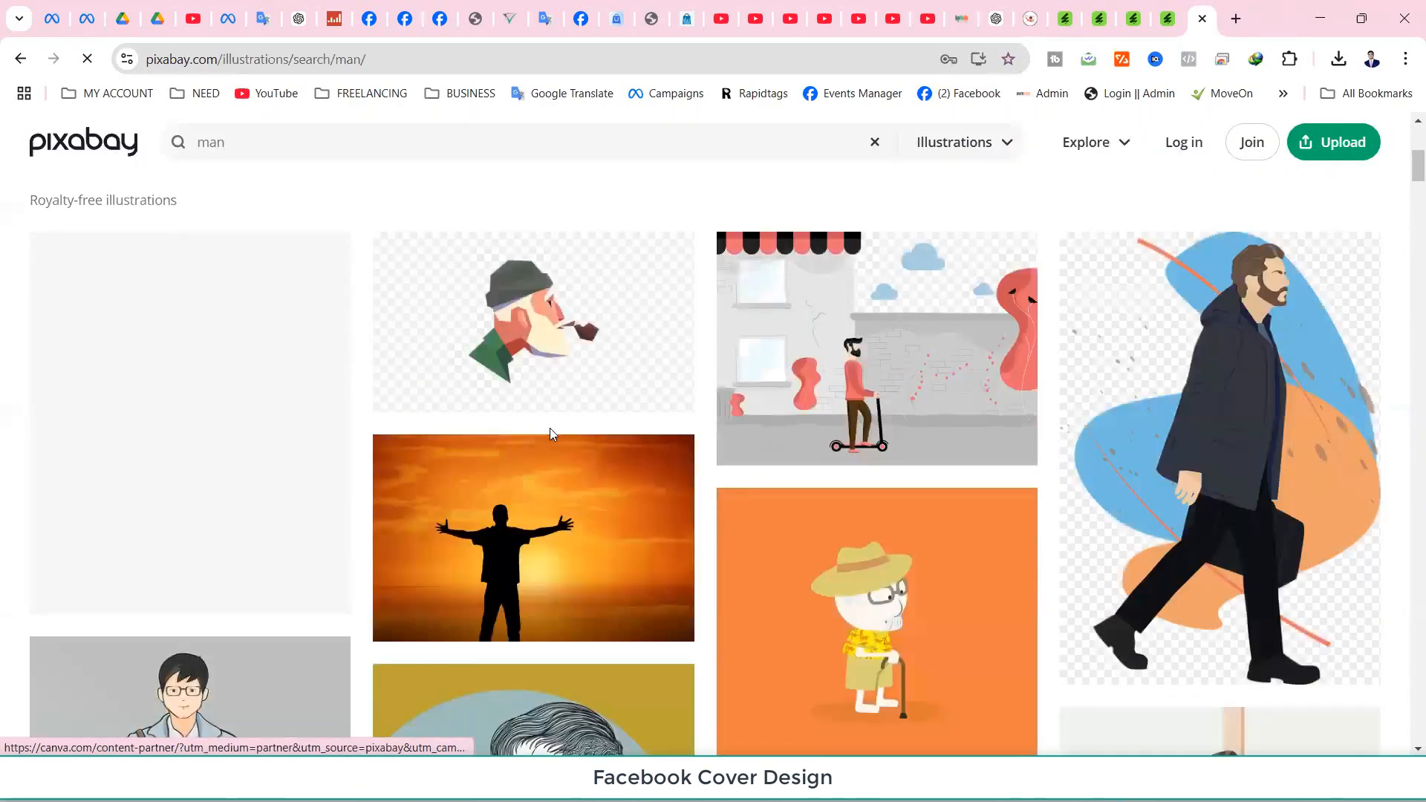
scroll(549, 431, down, 6)
scroll(549, 436, down, 6)
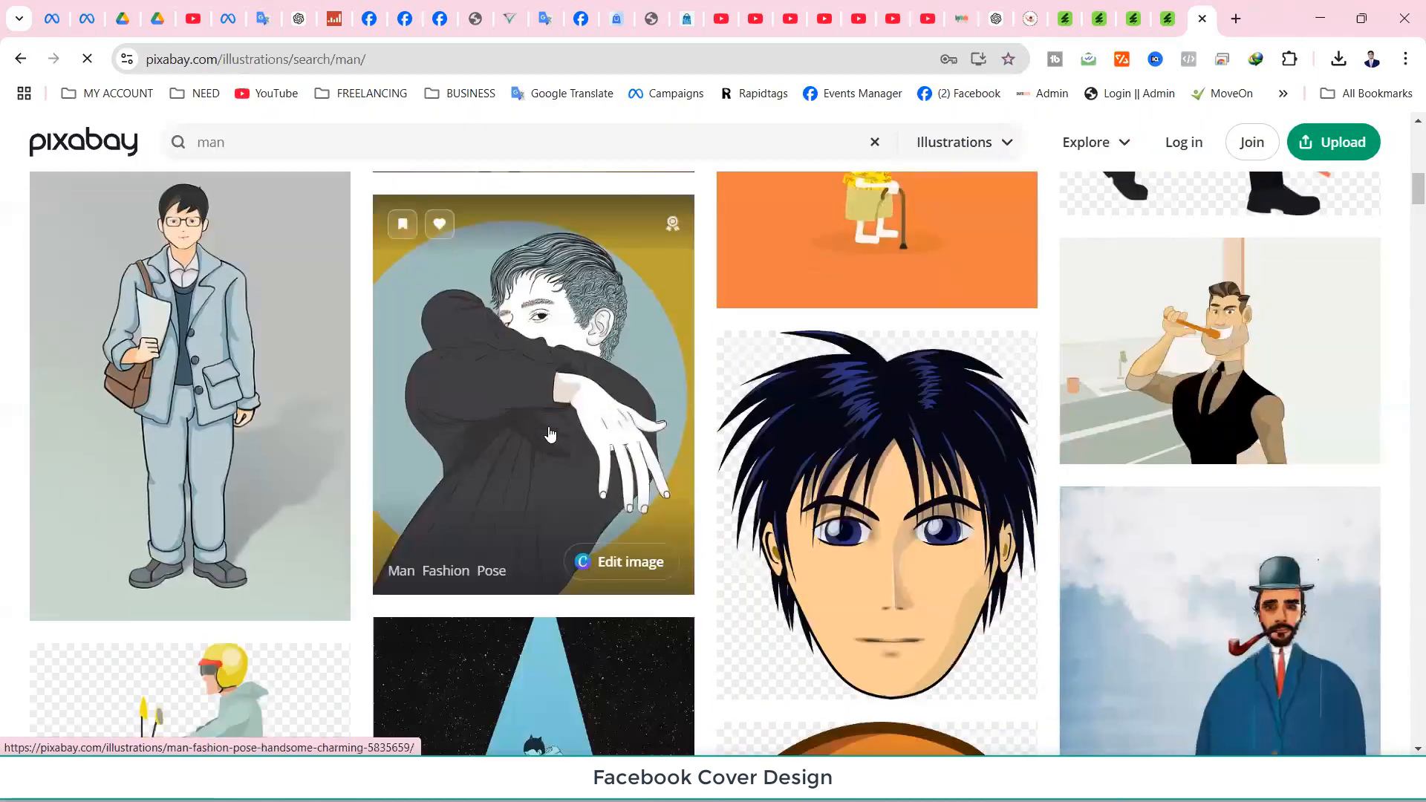
scroll(549, 434, down, 6)
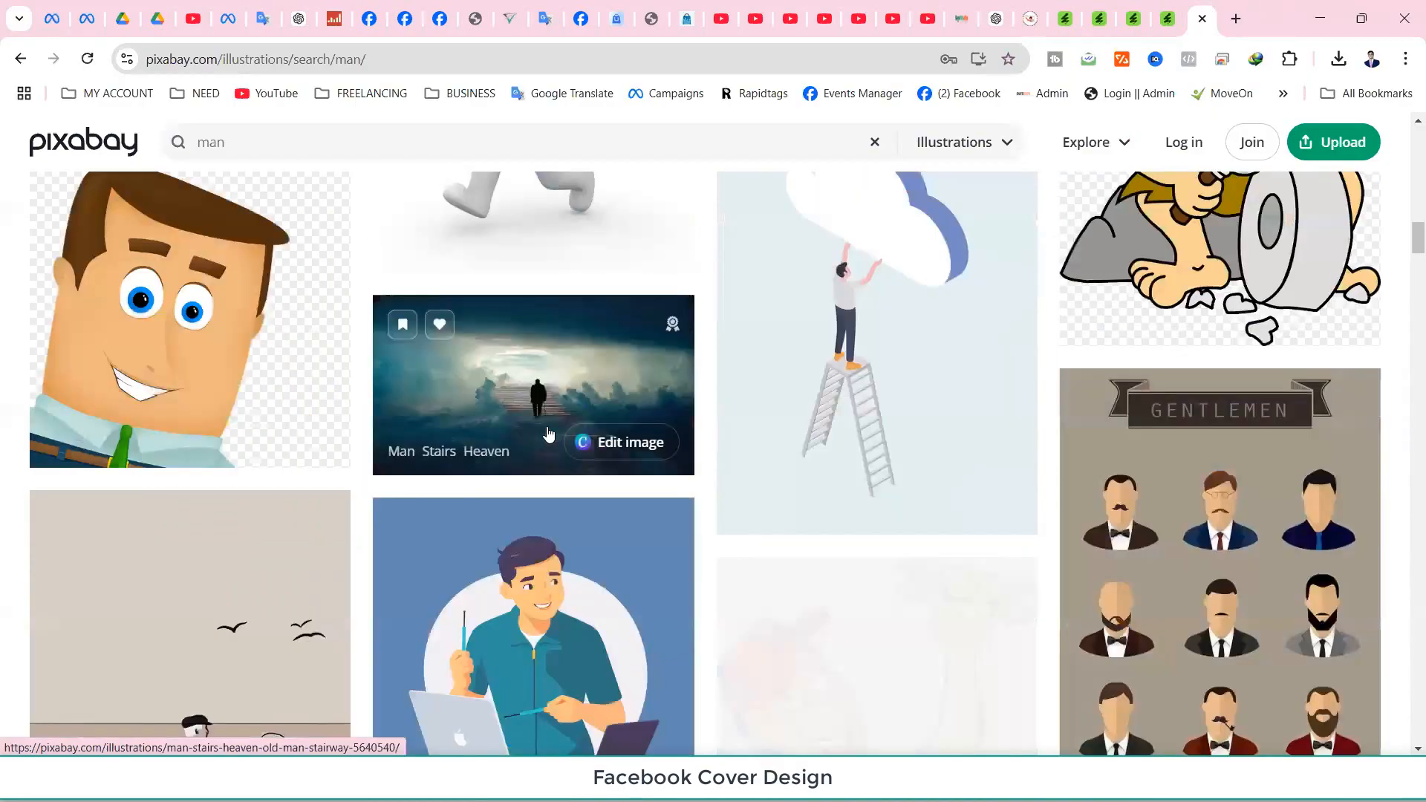
scroll(549, 434, down, 6)
scroll(545, 431, up, 2)
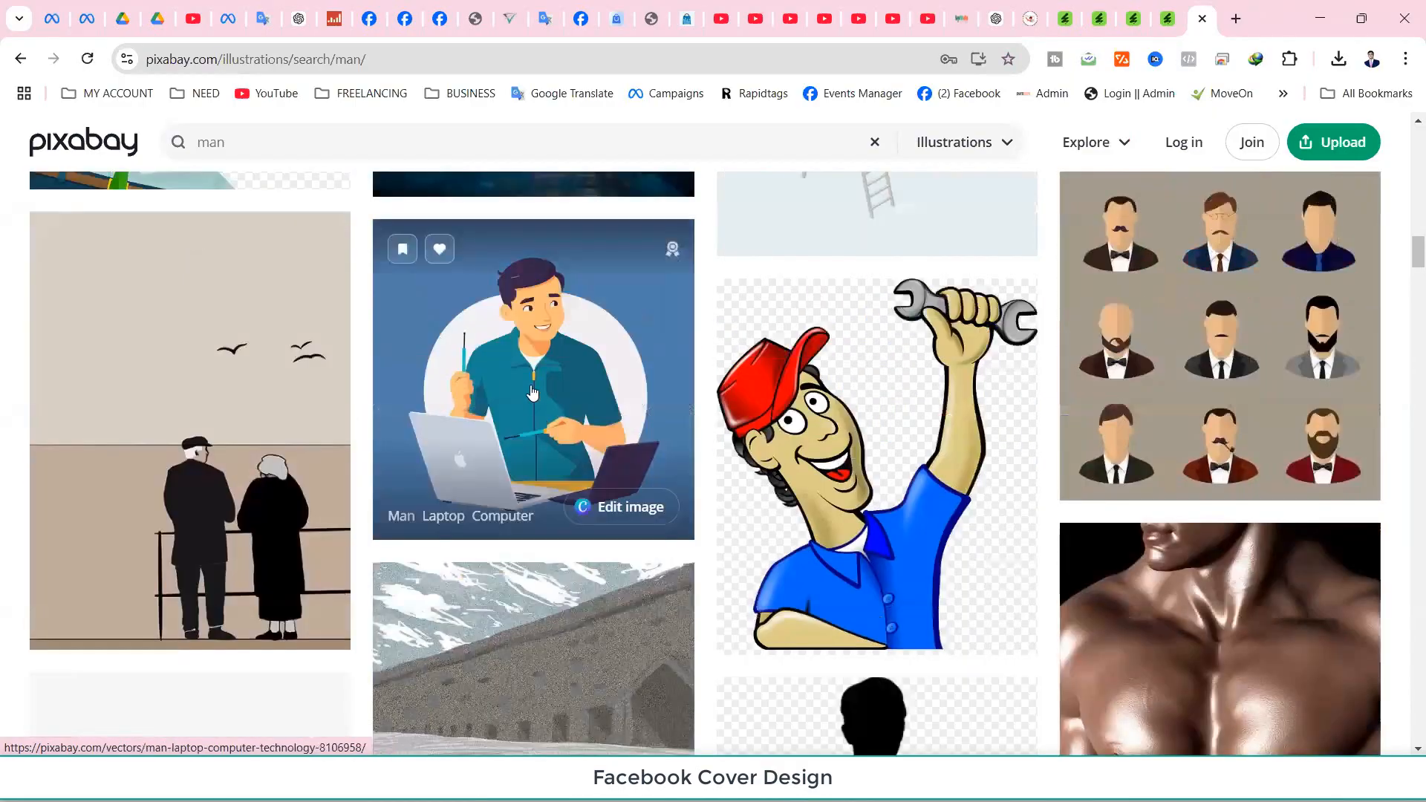
click(531, 391)
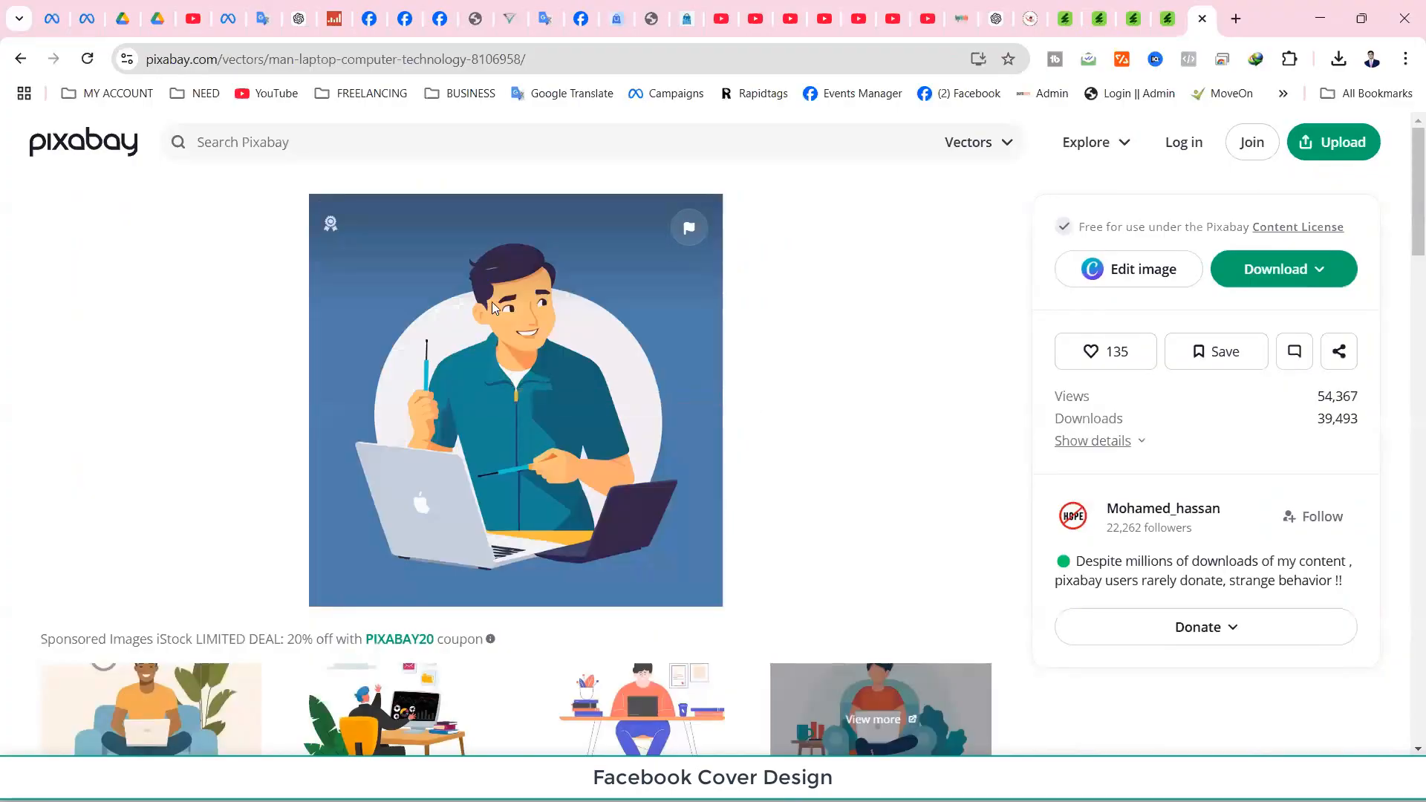
Download it as PNG man-8106958_1280 into Downloads and return to the results.
right_click(492, 305)
key(Escape)
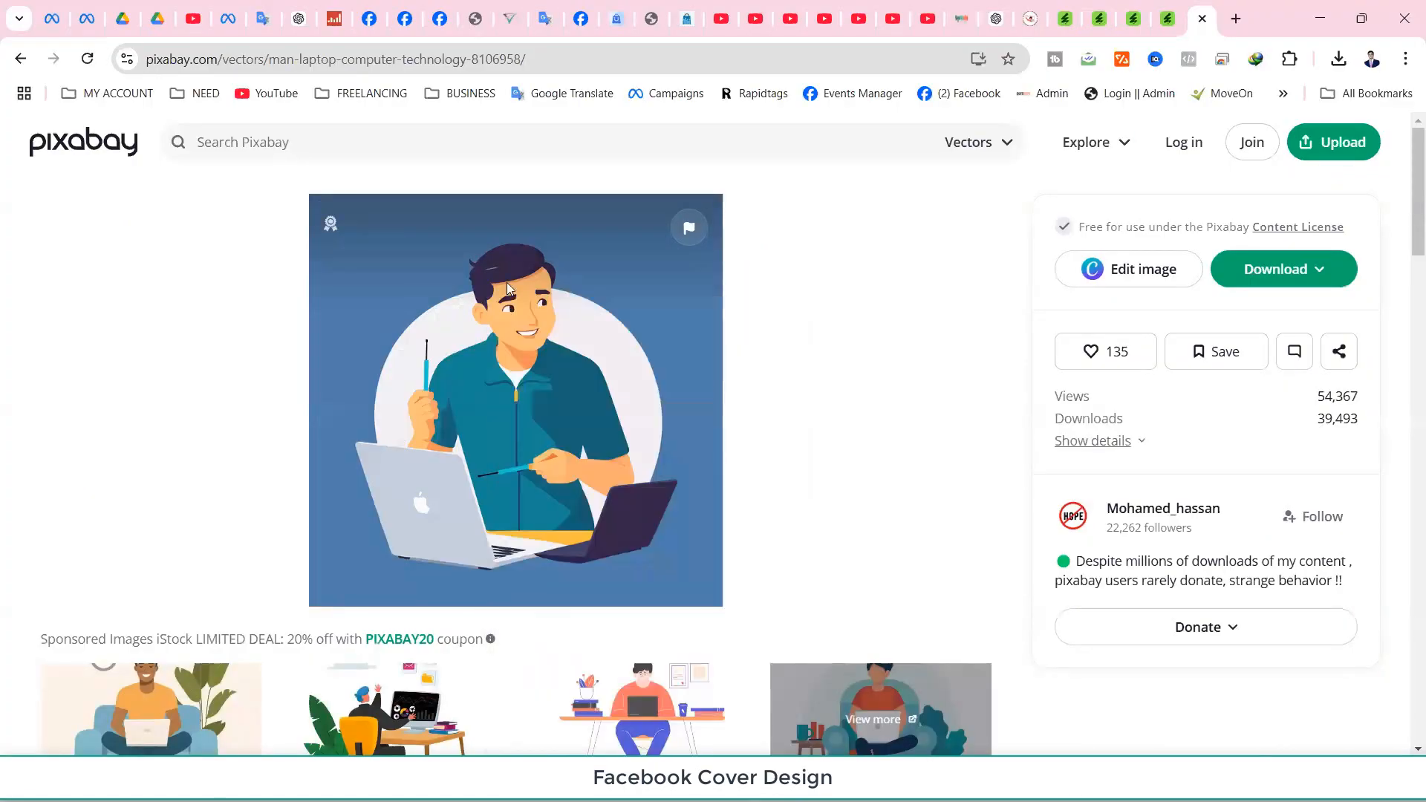
click(1260, 271)
click(1128, 505)
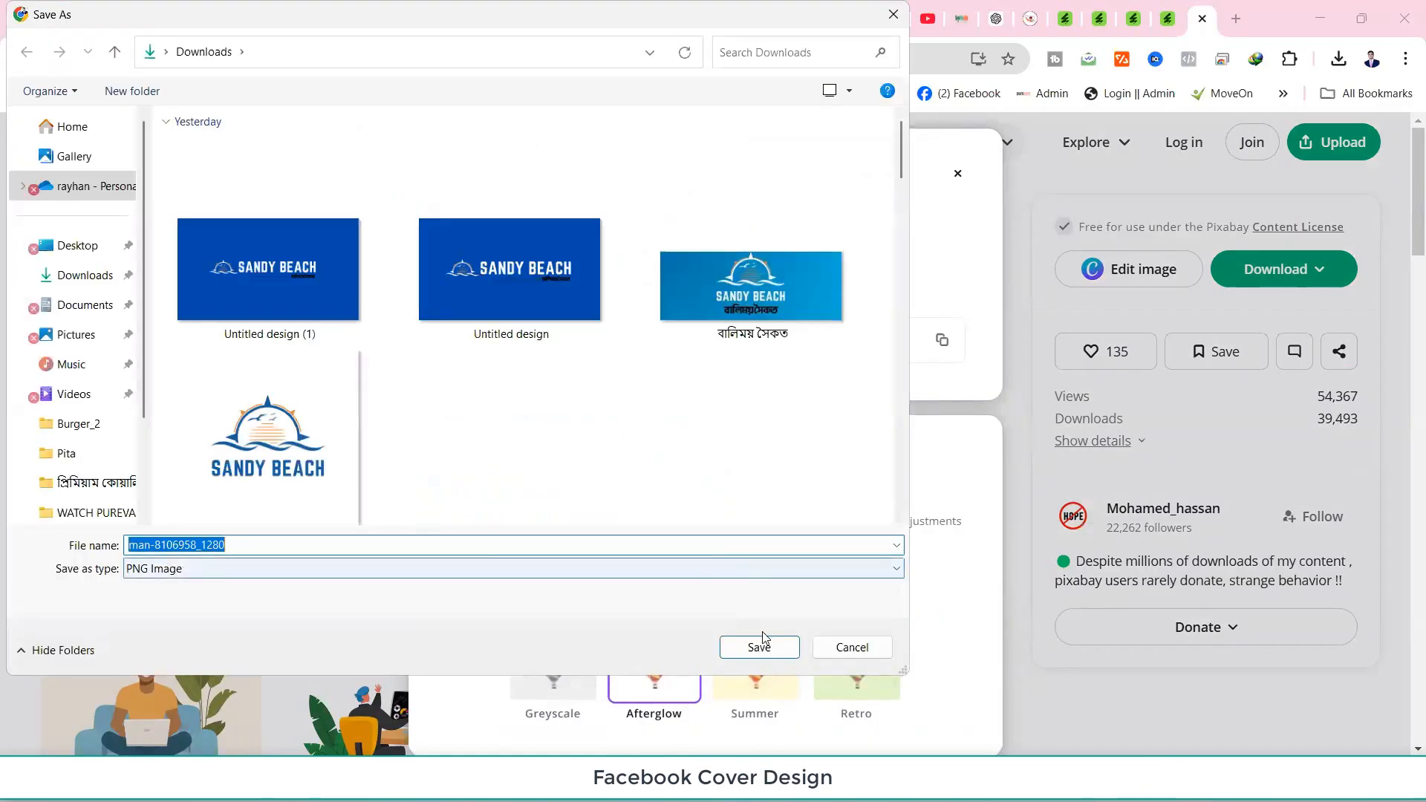
click(759, 647)
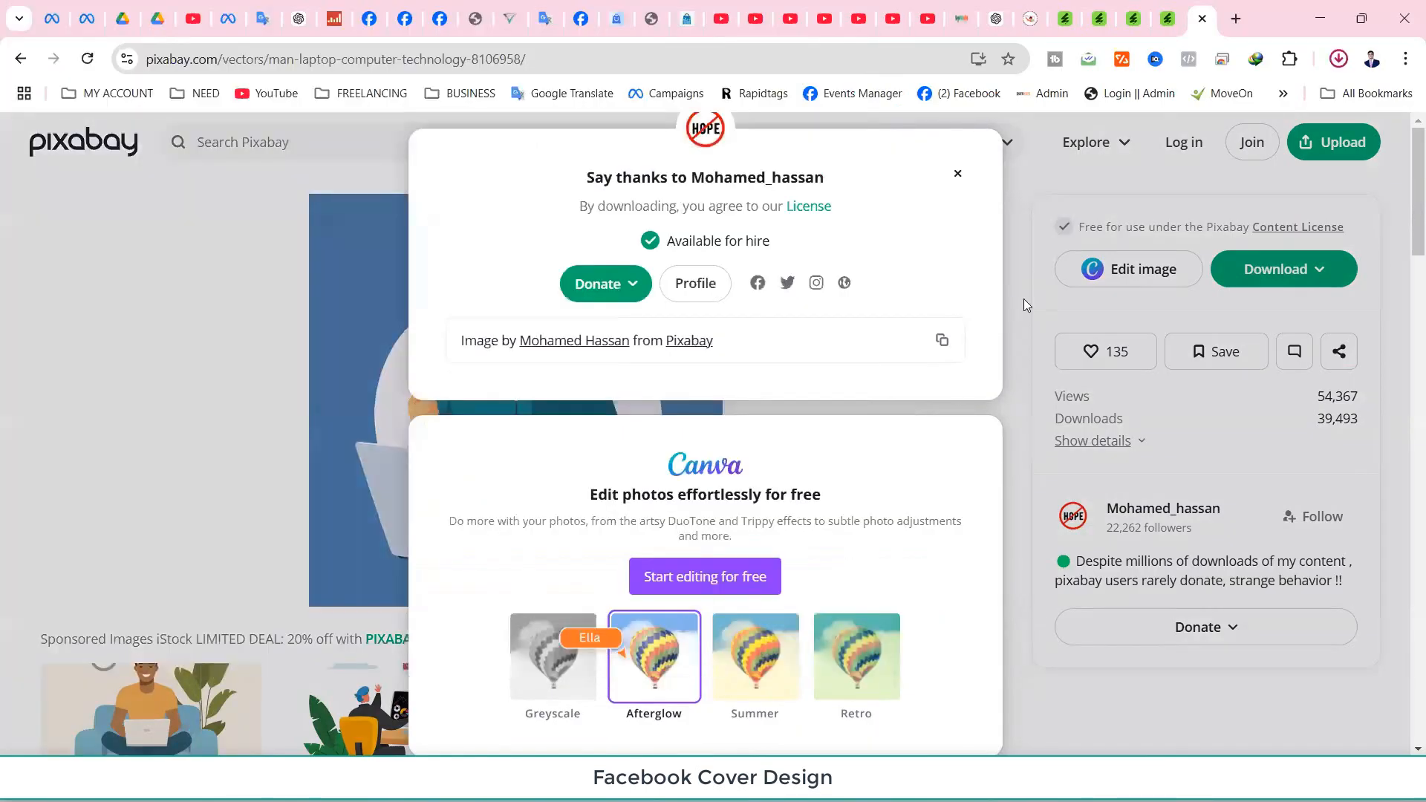
click(958, 174)
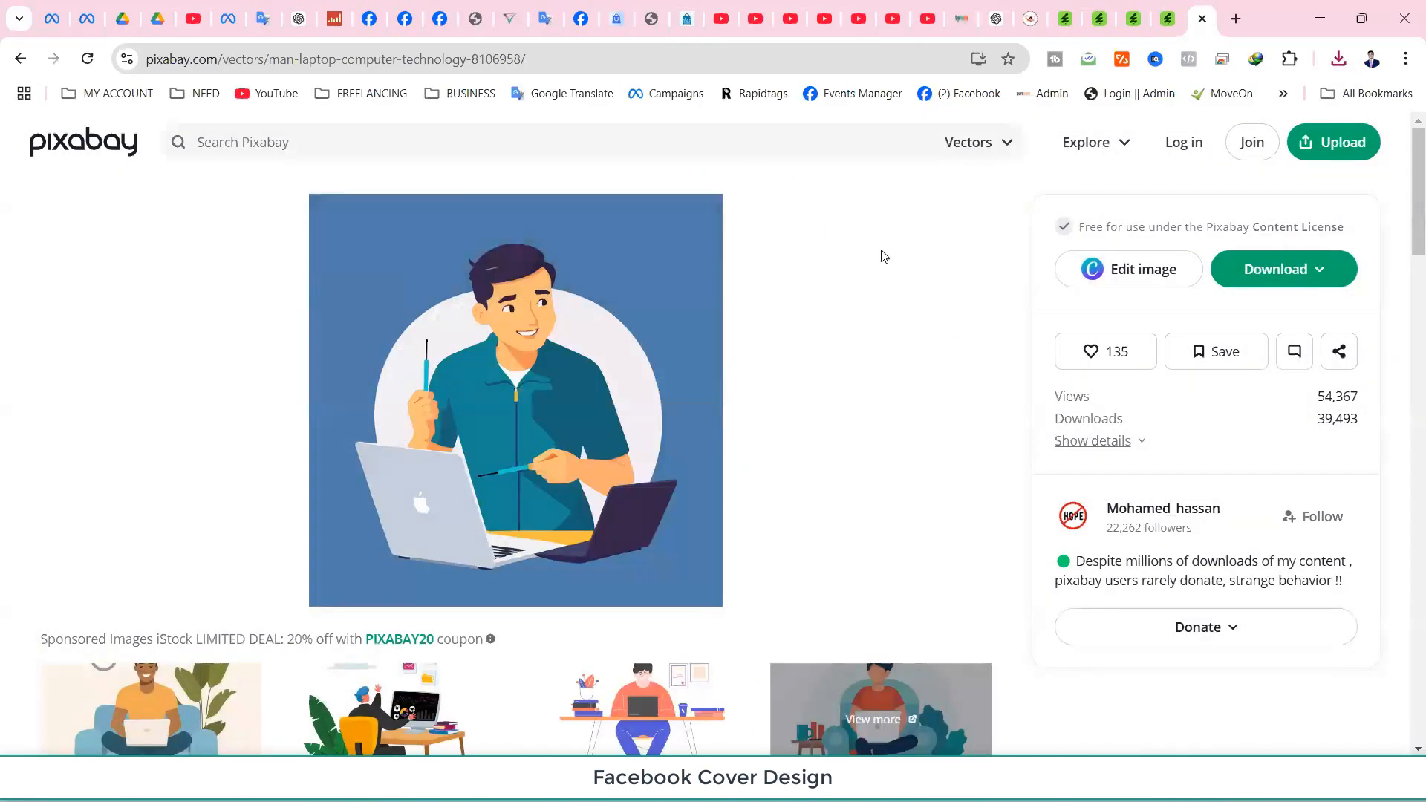
click(20, 58)
scroll(556, 630, down, 5)
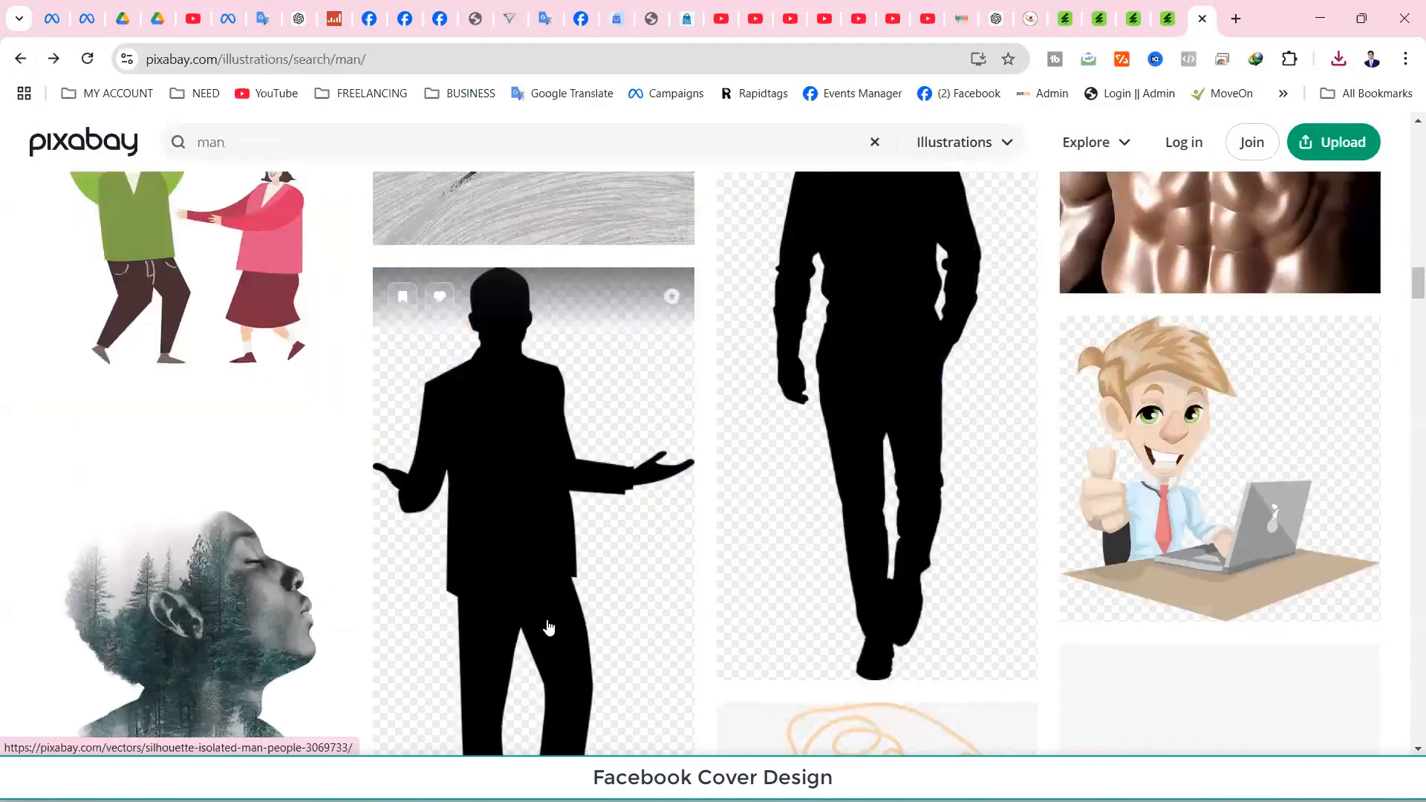
Search Pixabay illustrations for 'building'.
scroll(557, 624, down, 5)
scroll(539, 620, up, 5)
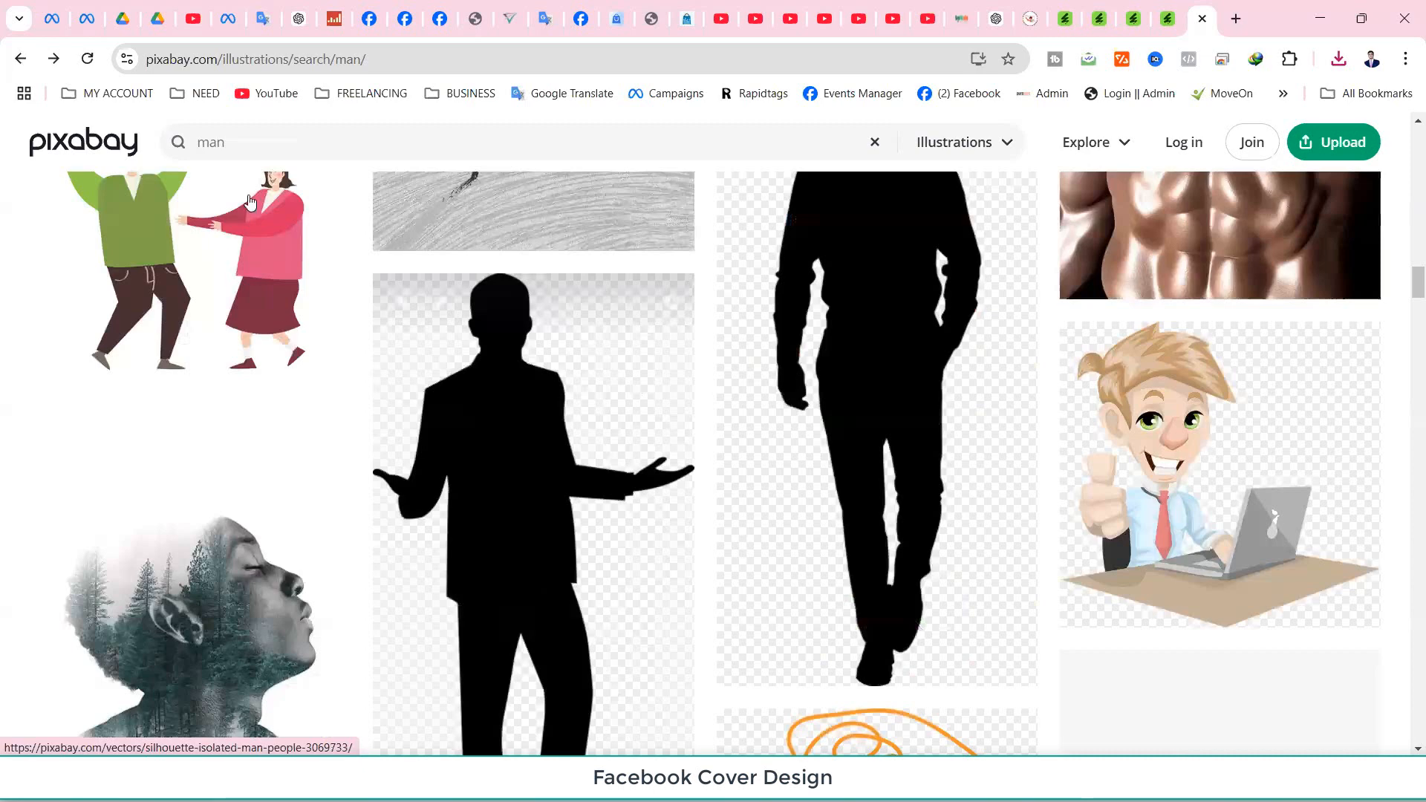
click(217, 143)
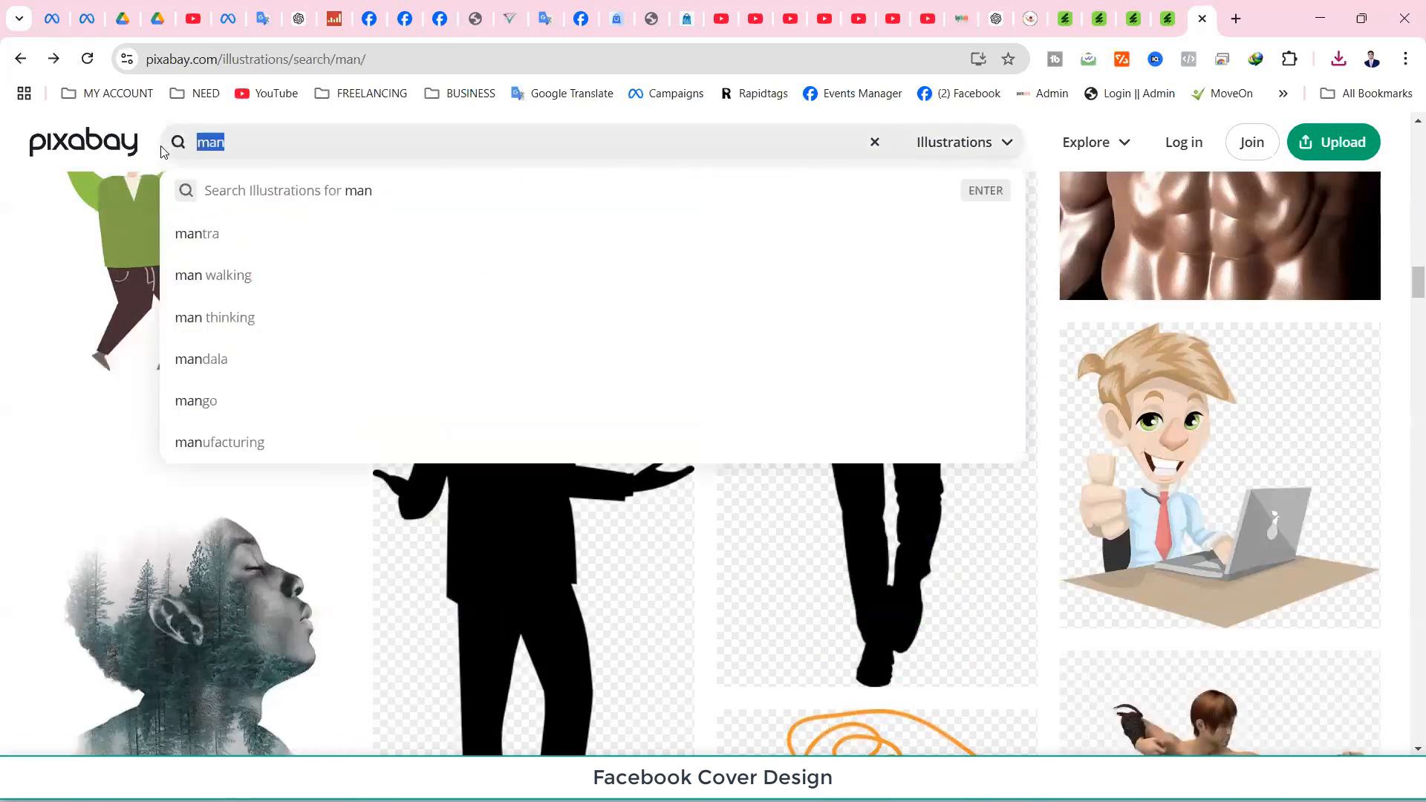
text(build)
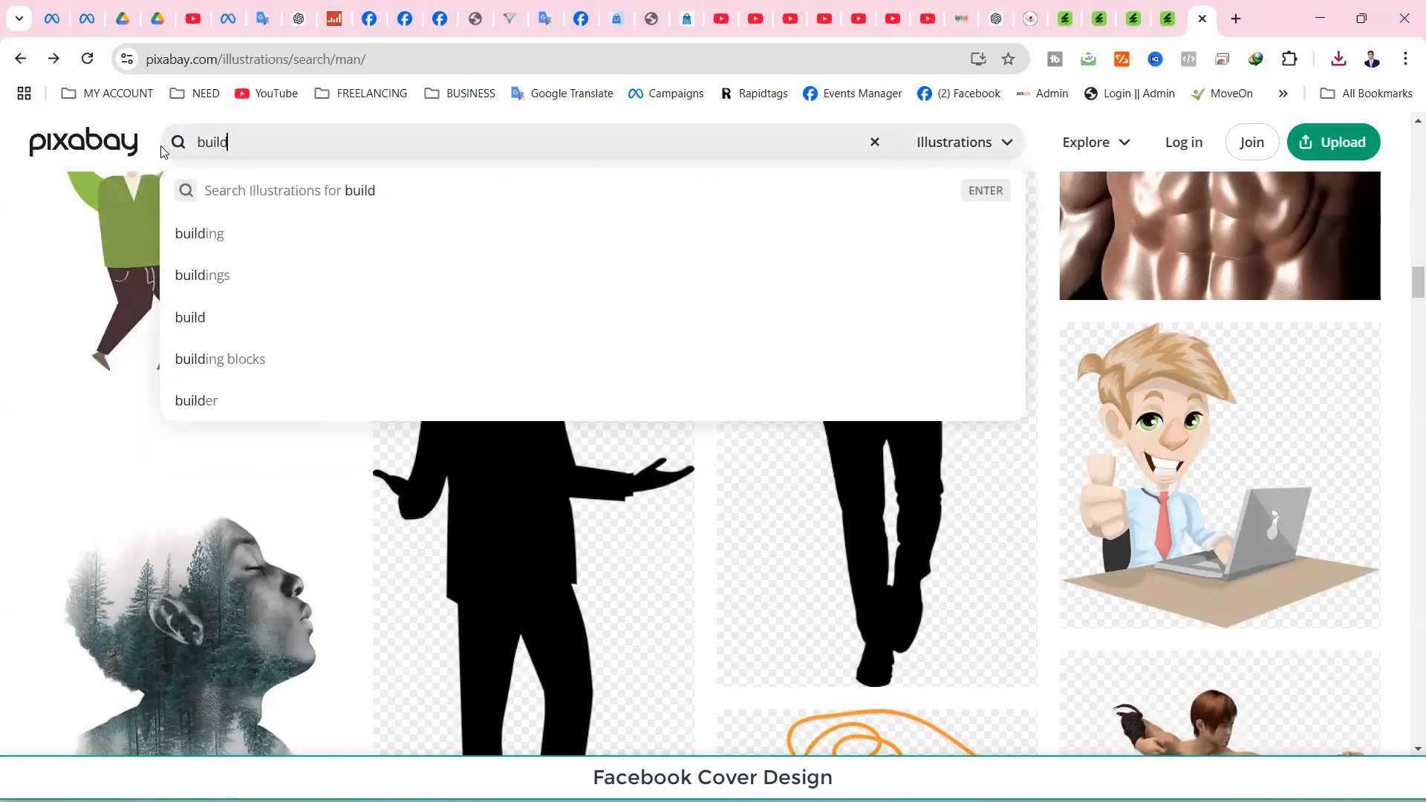
click(190, 237)
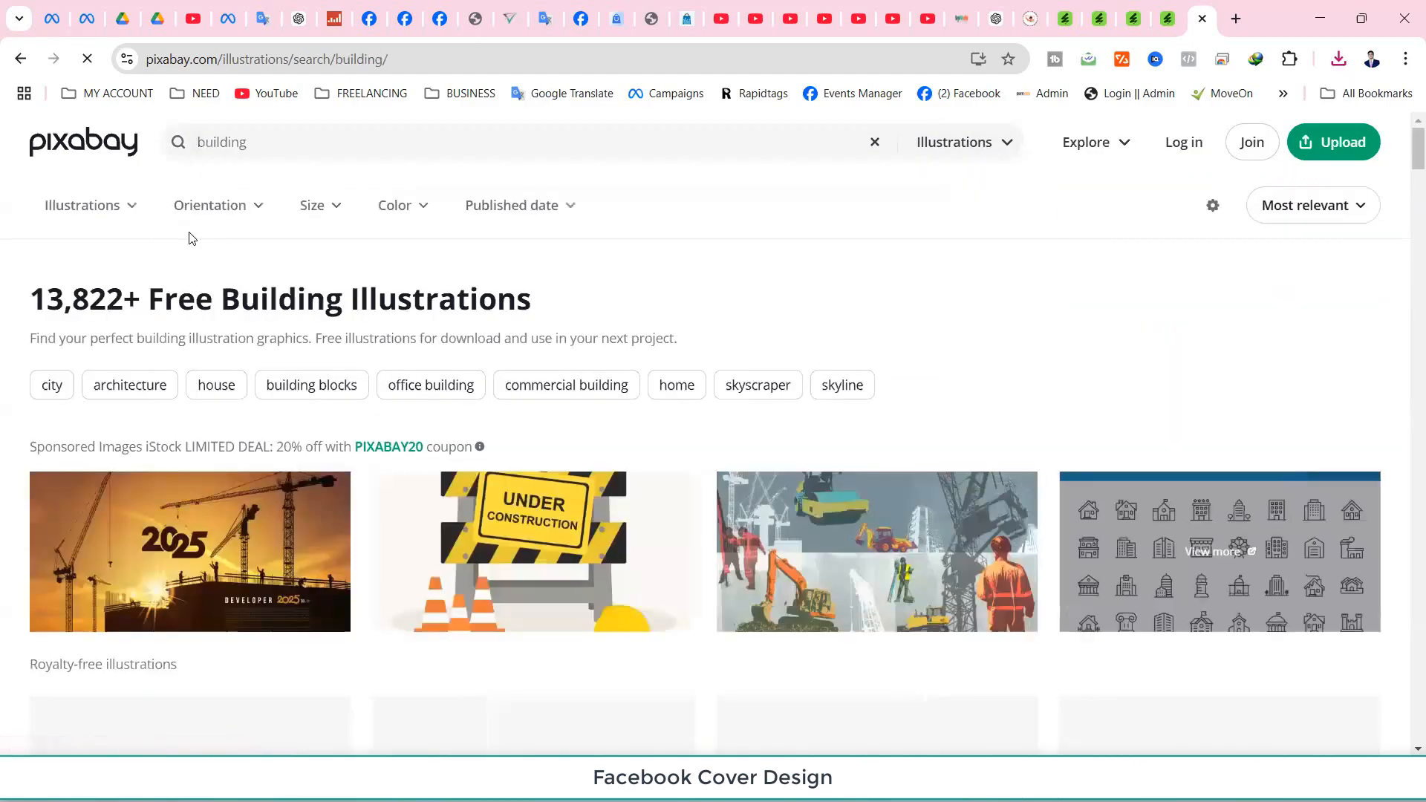
Search for 'computer lab' and switch the media type to all images.
double_click(230, 142)
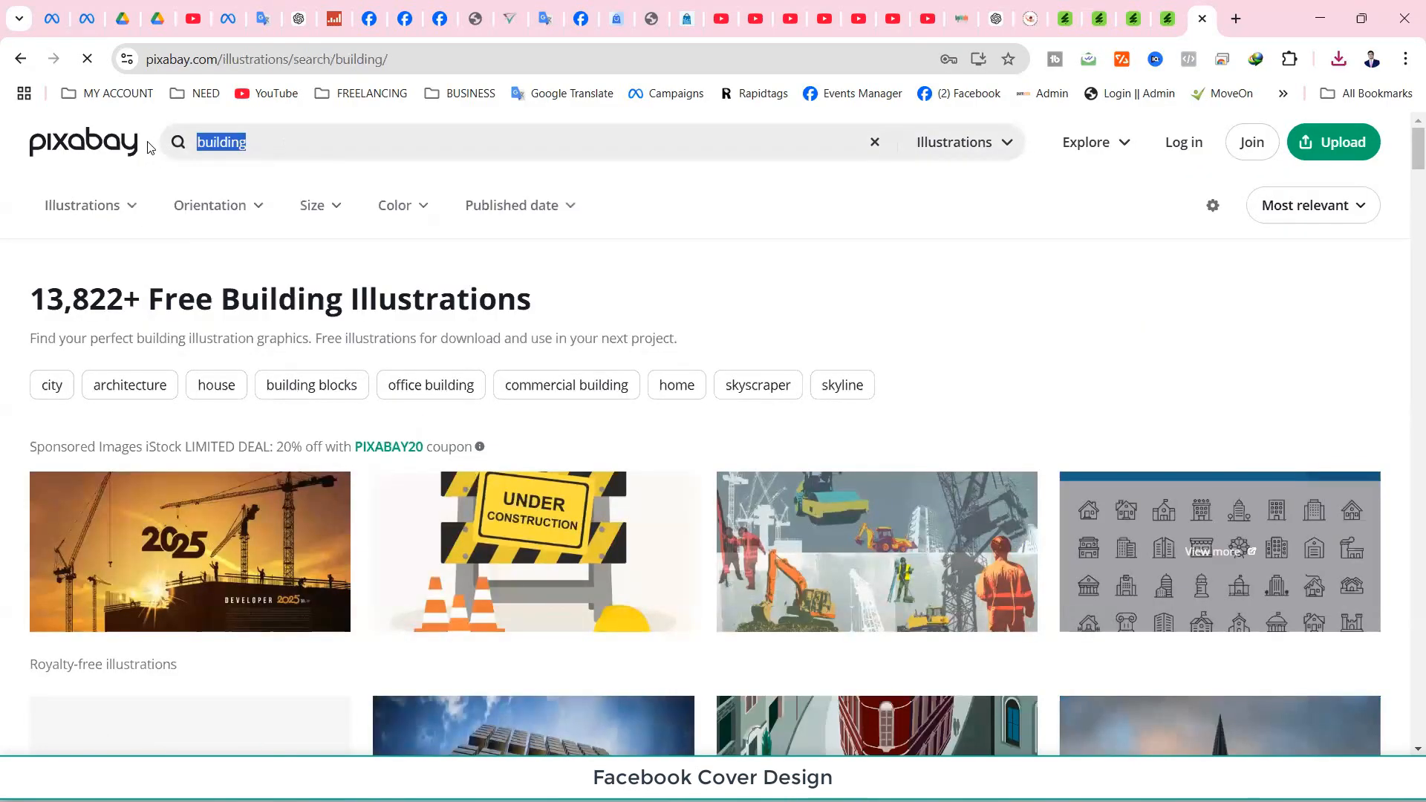
text(cou)
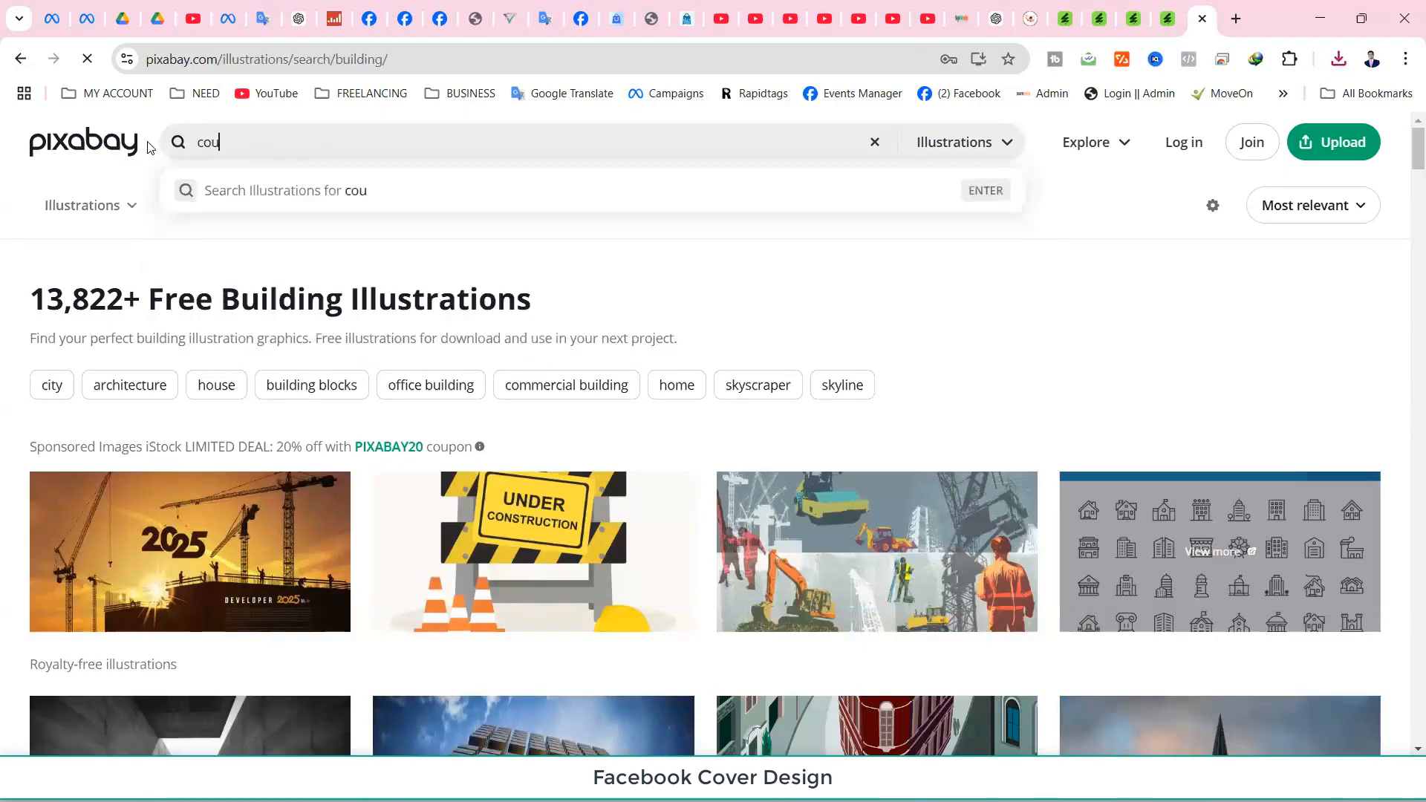
text(mp)
key(BackSpace)
key(BackSpace)
key(BackSpace)
text(mputer)
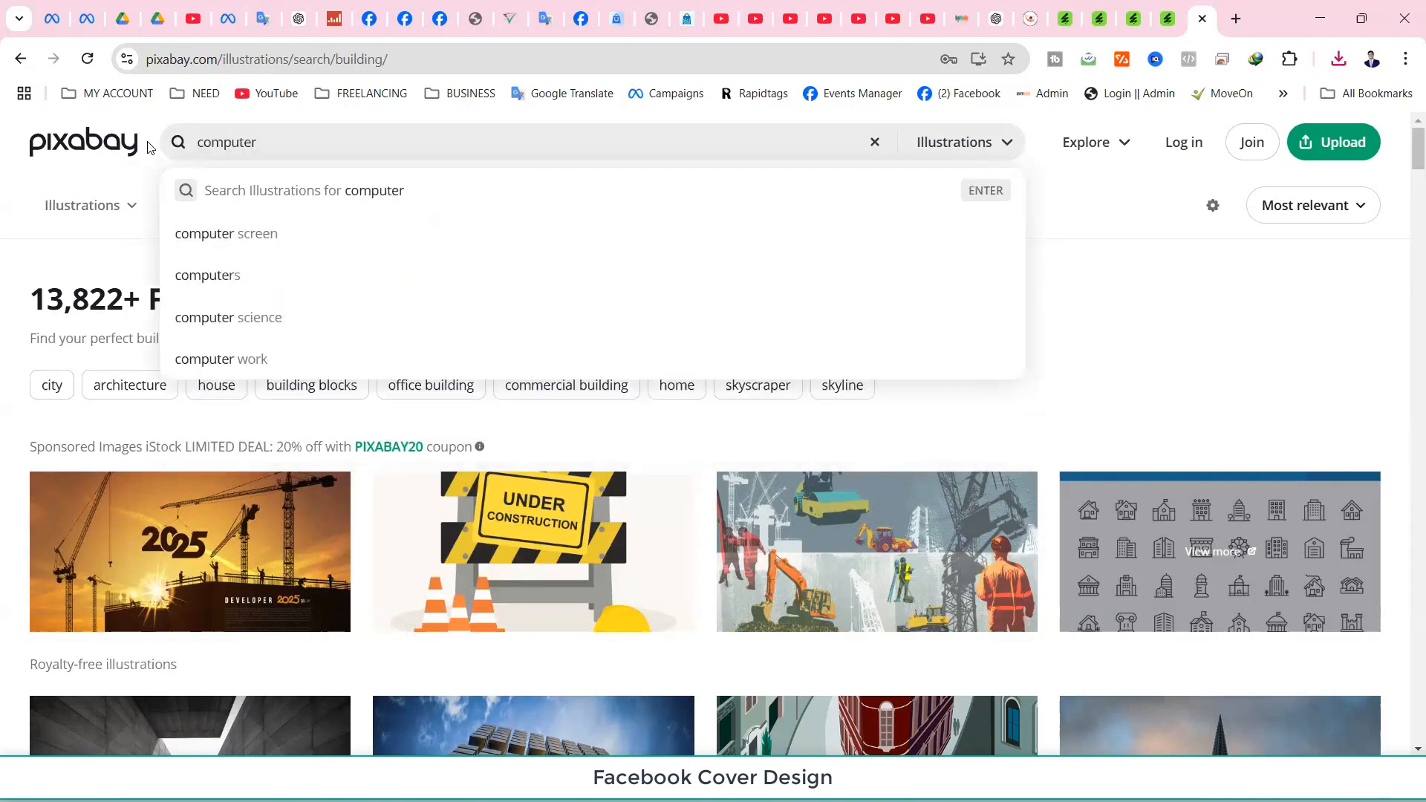
key(Return)
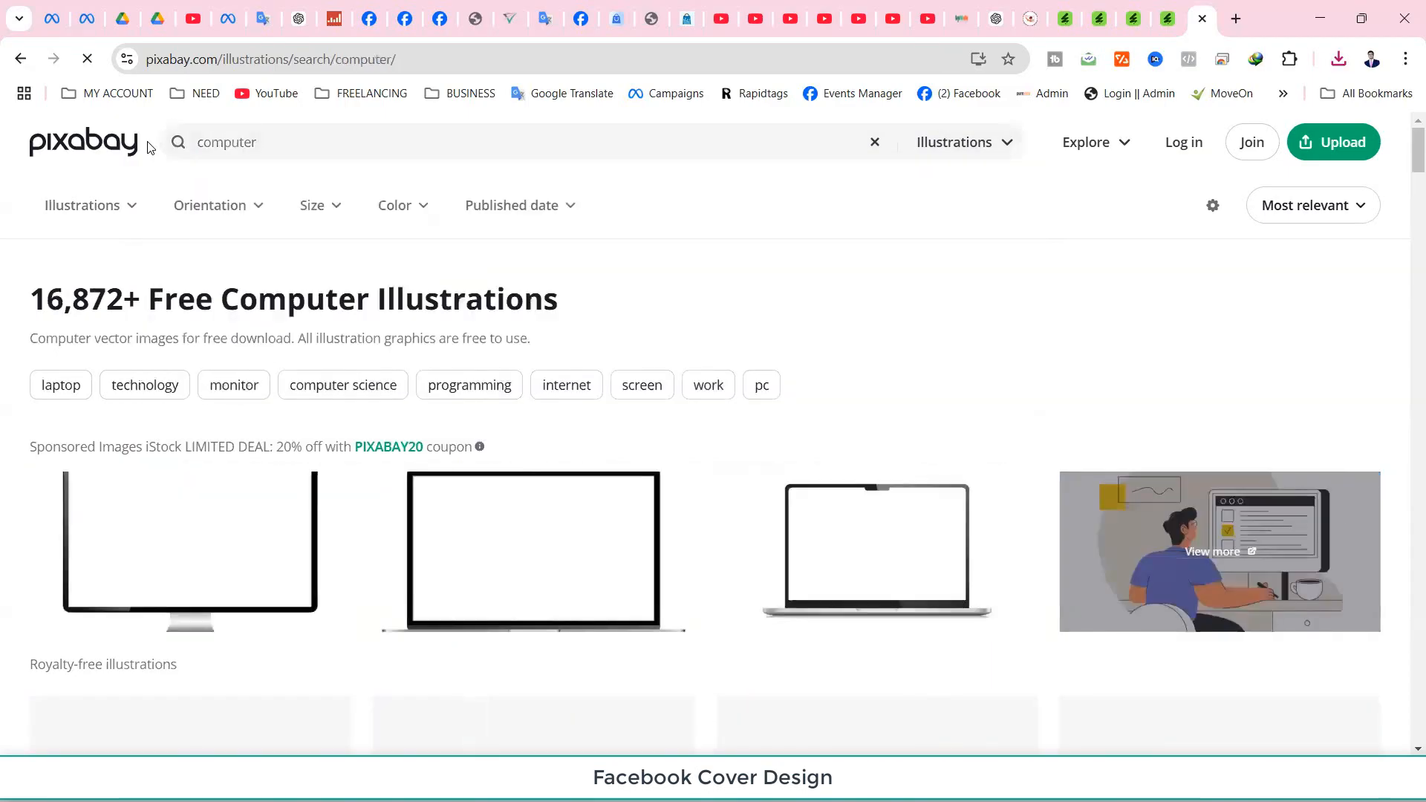
click(292, 132)
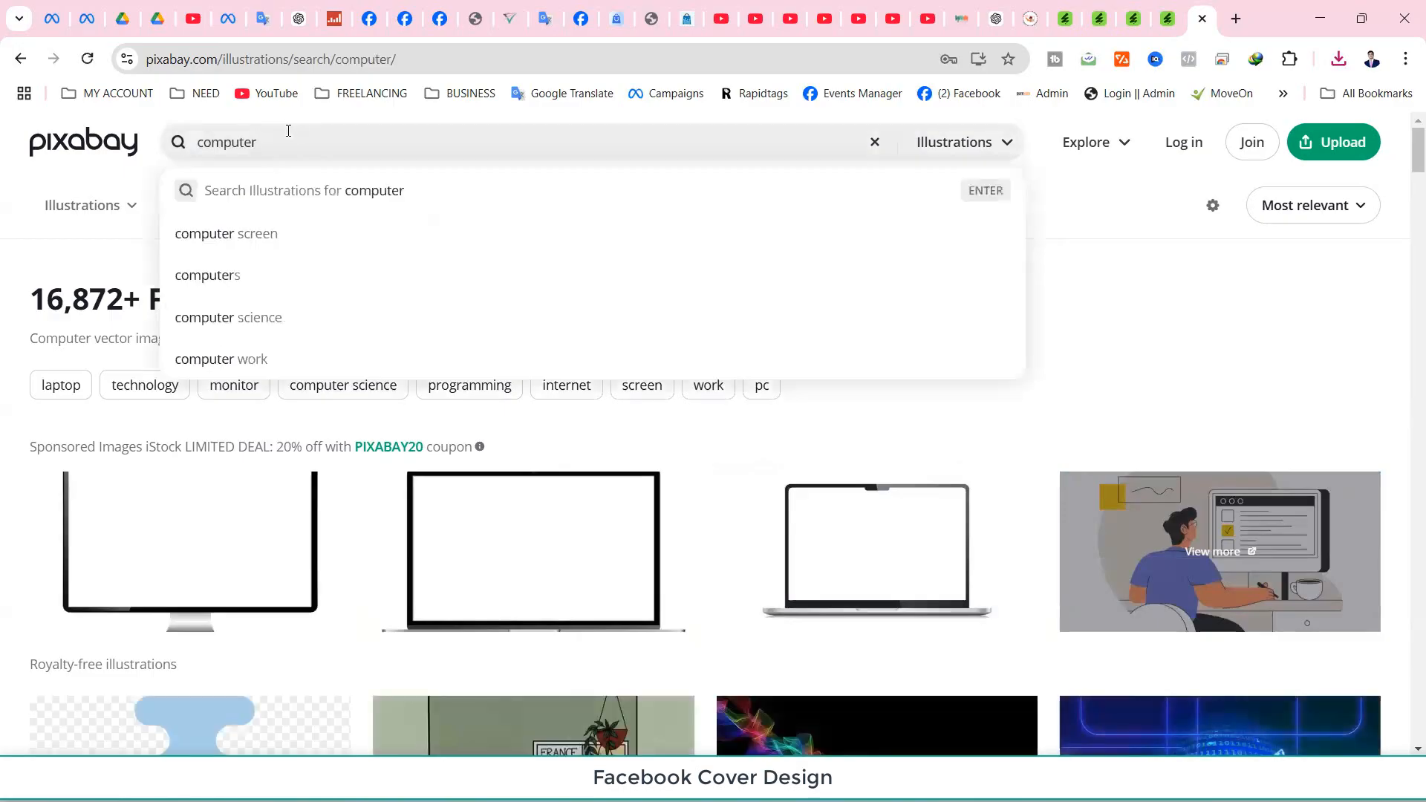
text(lab)
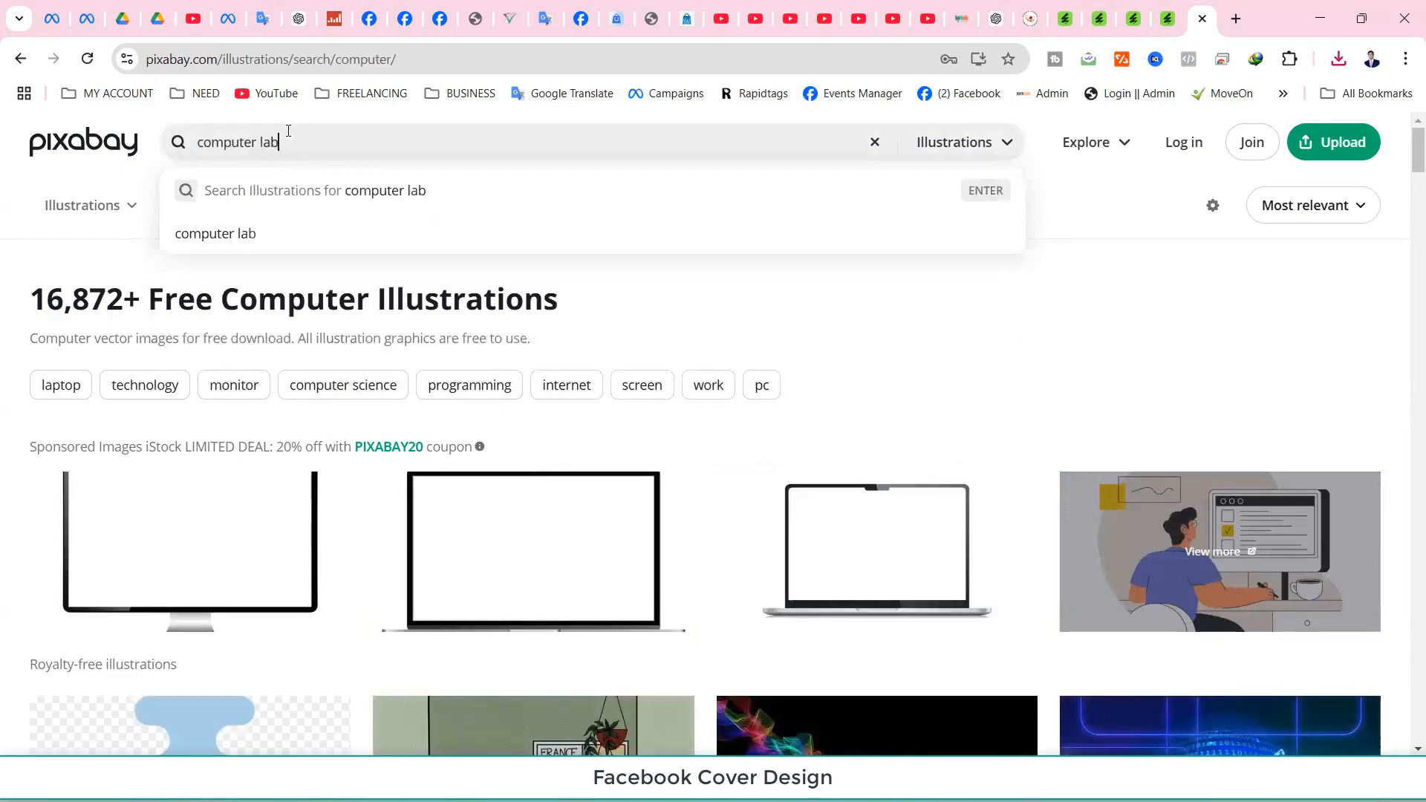
key(Return)
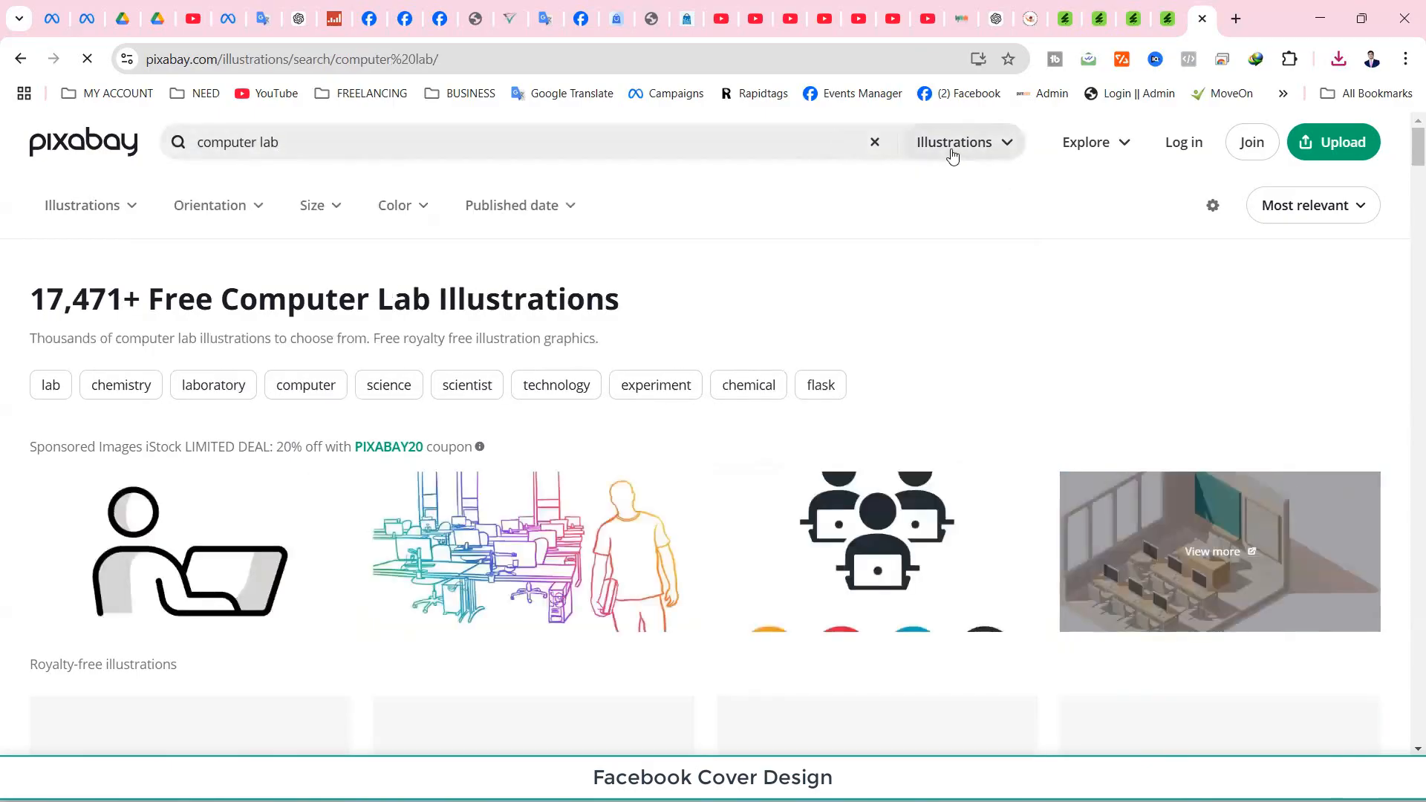
click(953, 155)
click(926, 197)
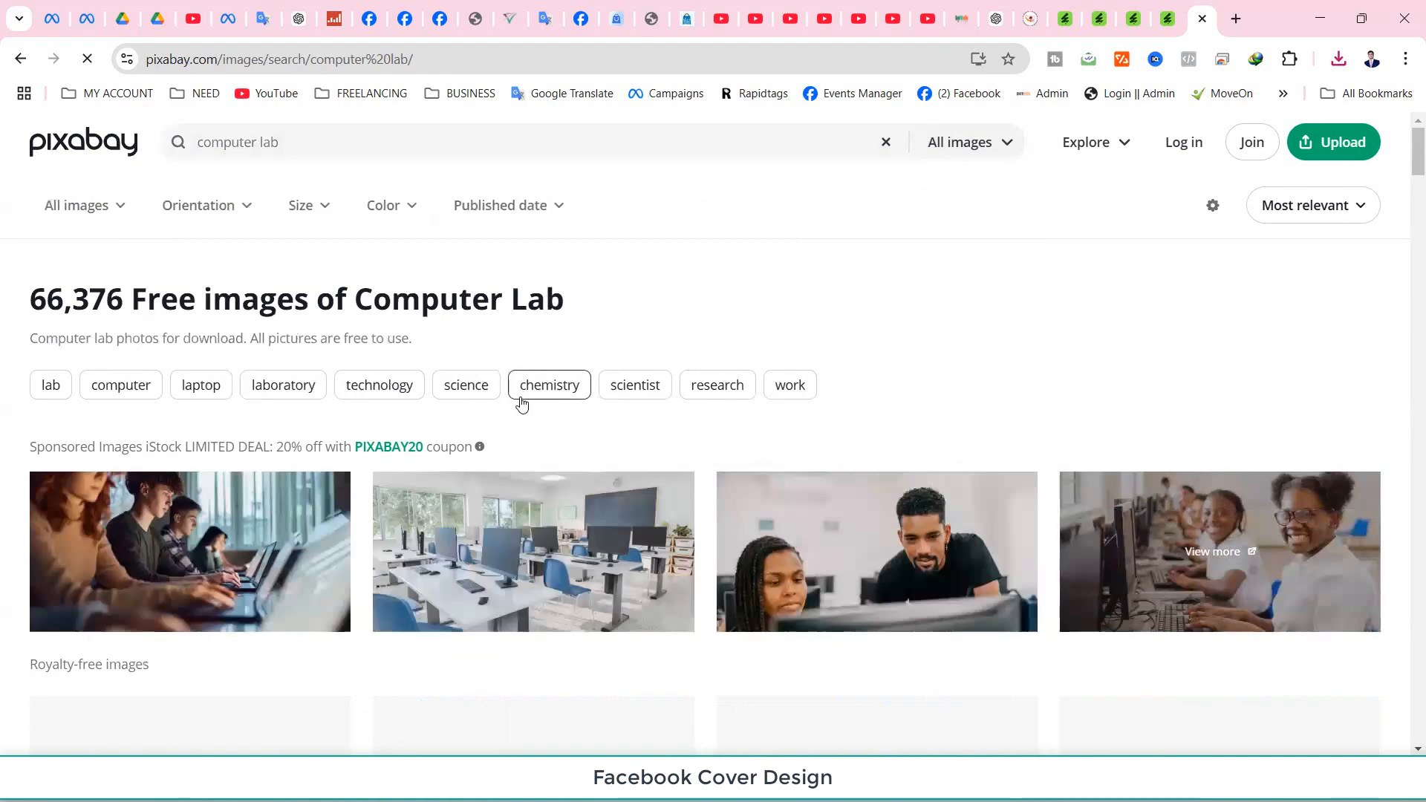
Open the Language Lab College photo and save it at 1280×960 as language-lab-181083_1280 in Downloads.
scroll(523, 403, down, 5)
scroll(520, 407, up, 3)
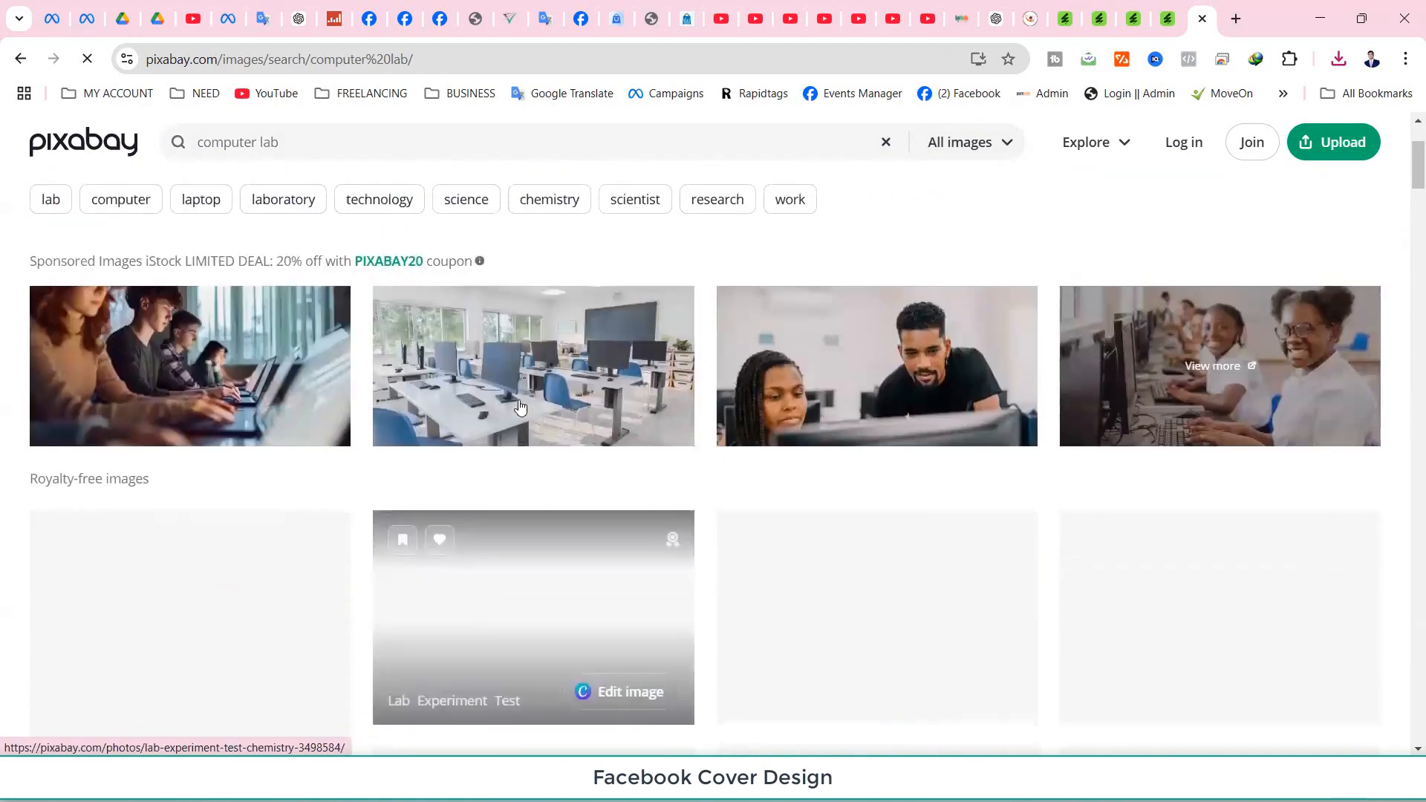
scroll(504, 438, down, 8)
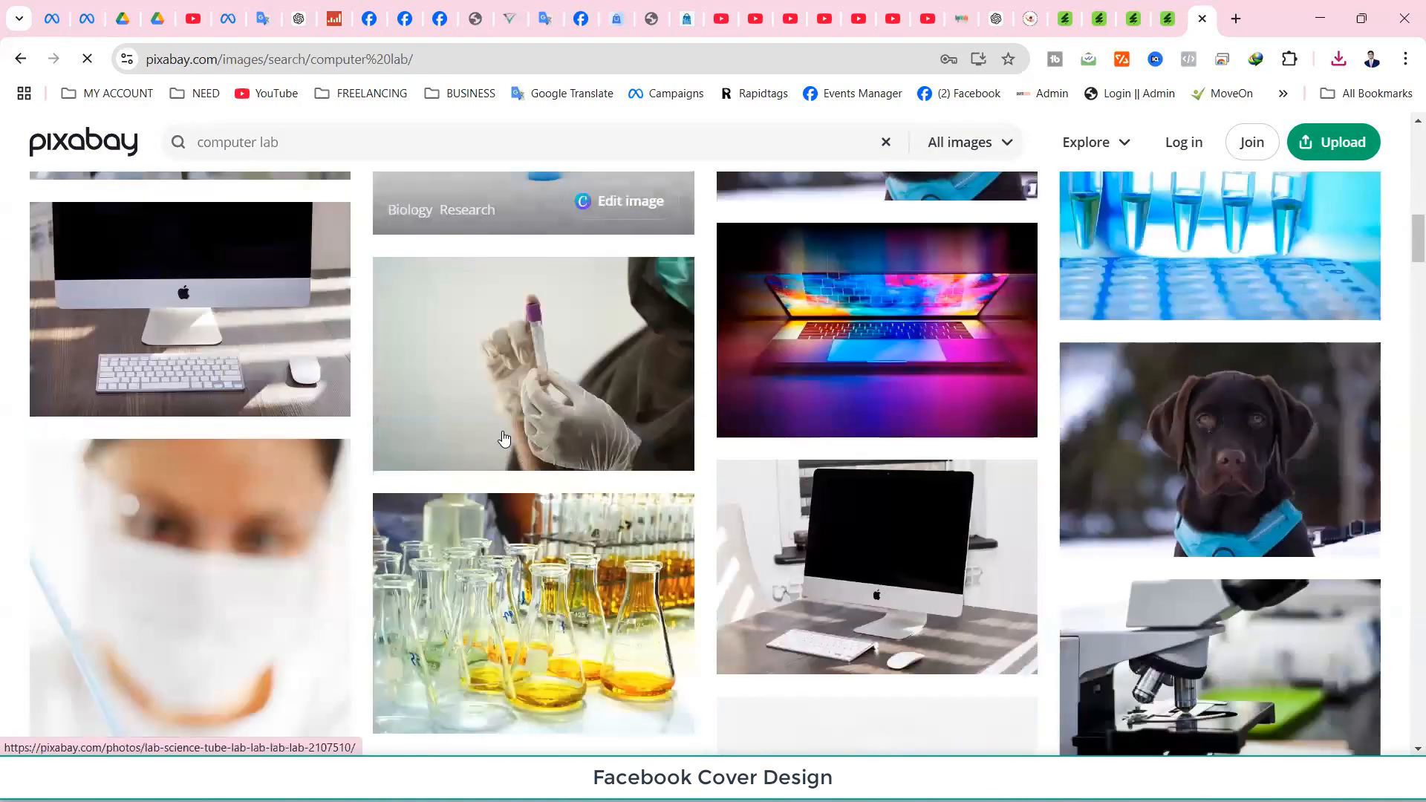
scroll(503, 443, down, 8)
scroll(502, 449, down, 2)
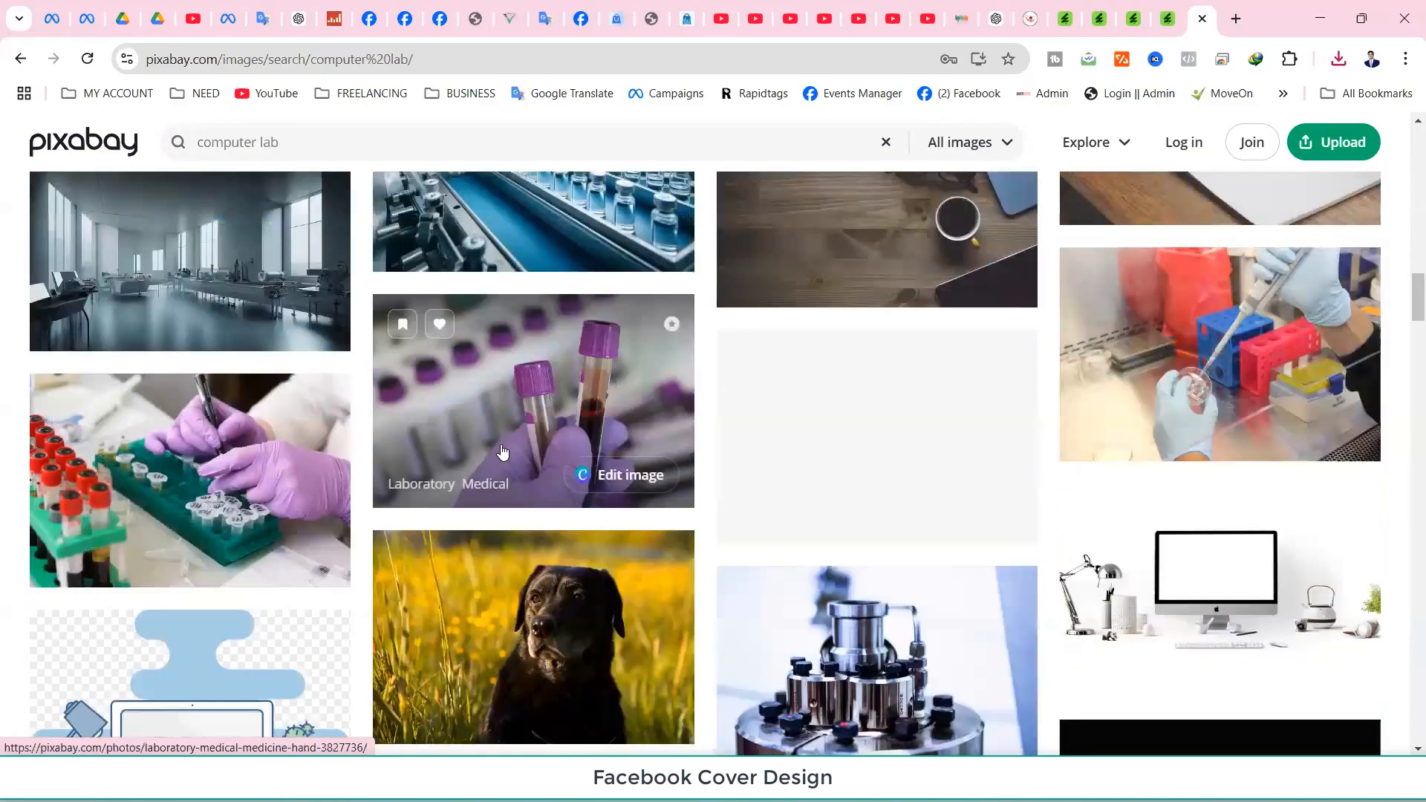
scroll(501, 456, down, 5)
scroll(501, 456, down, 8)
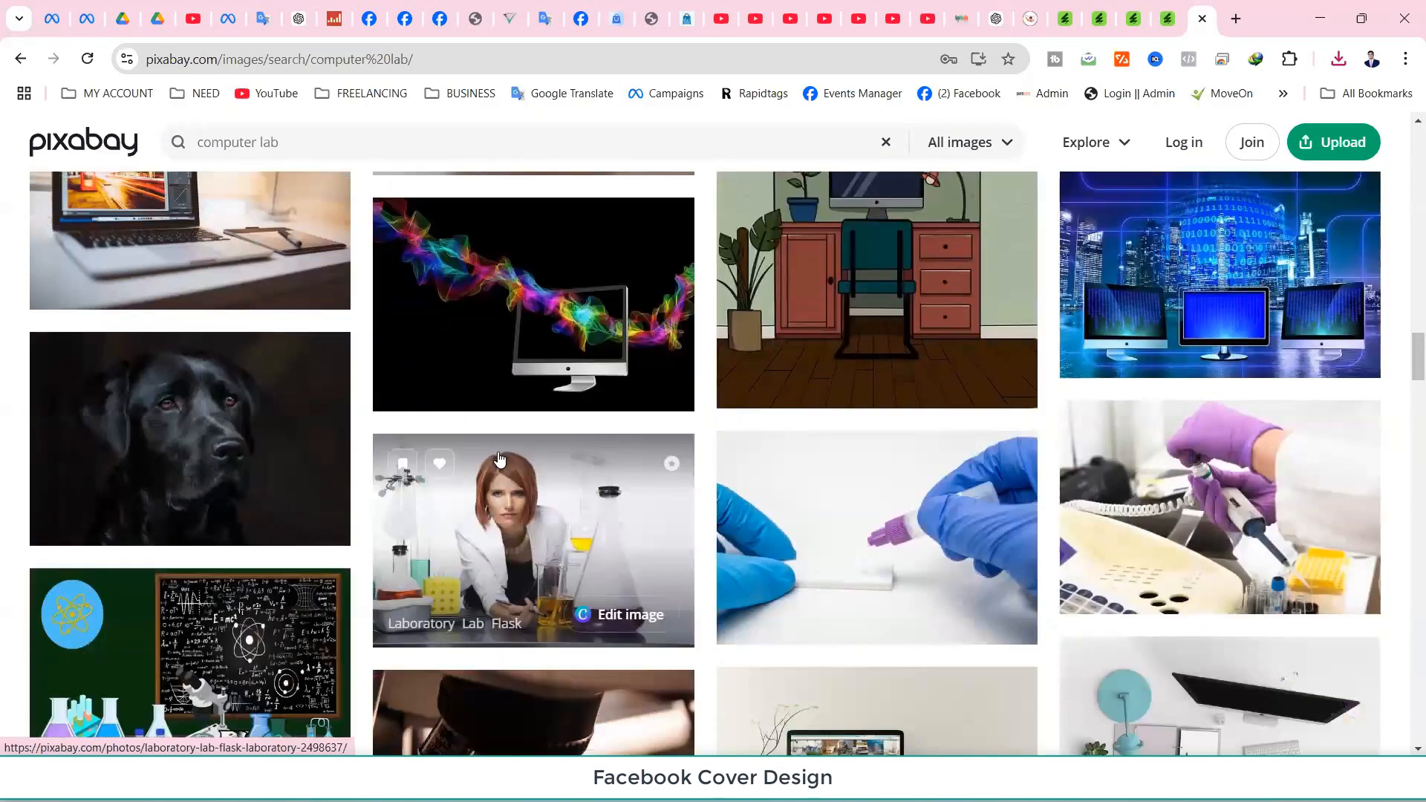
scroll(500, 462, down, 5)
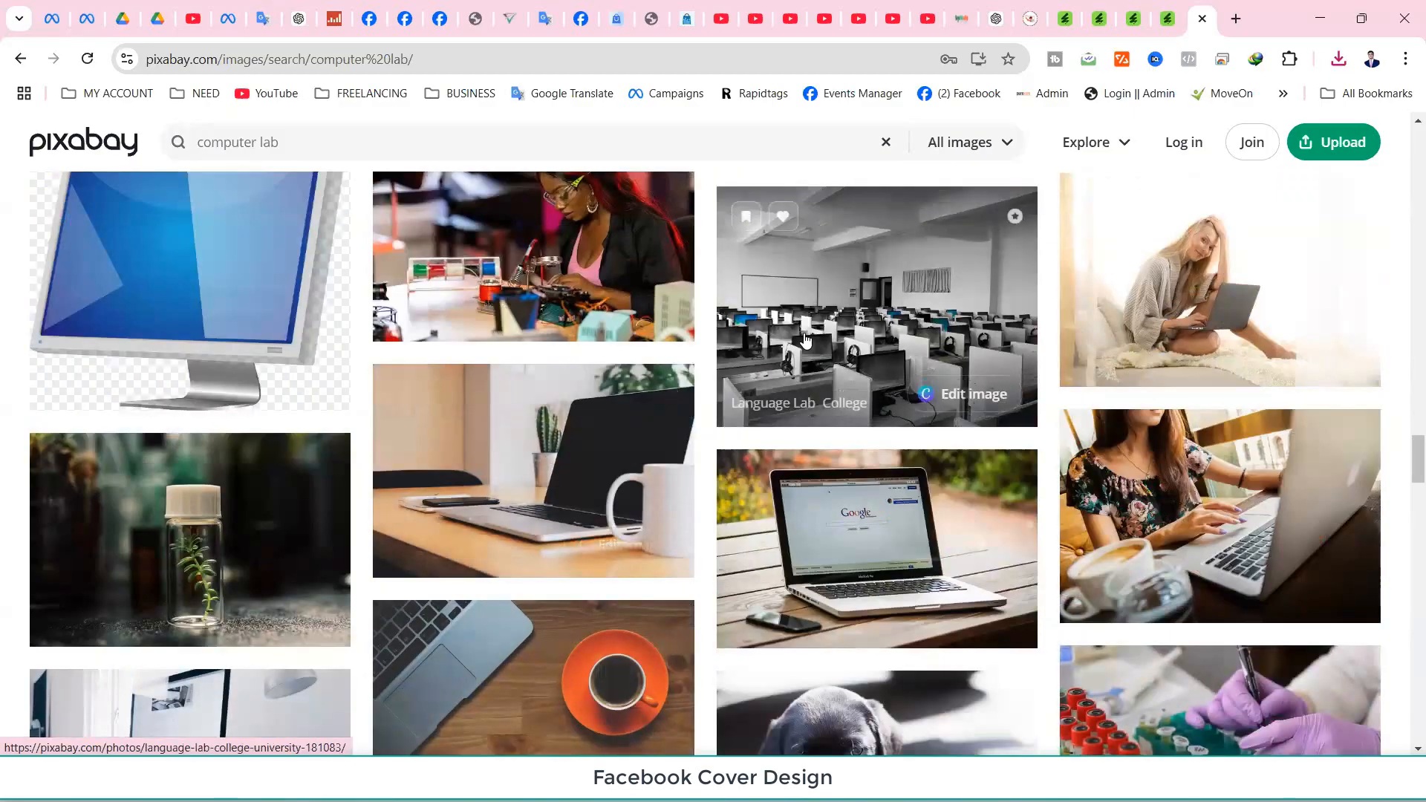
click(808, 336)
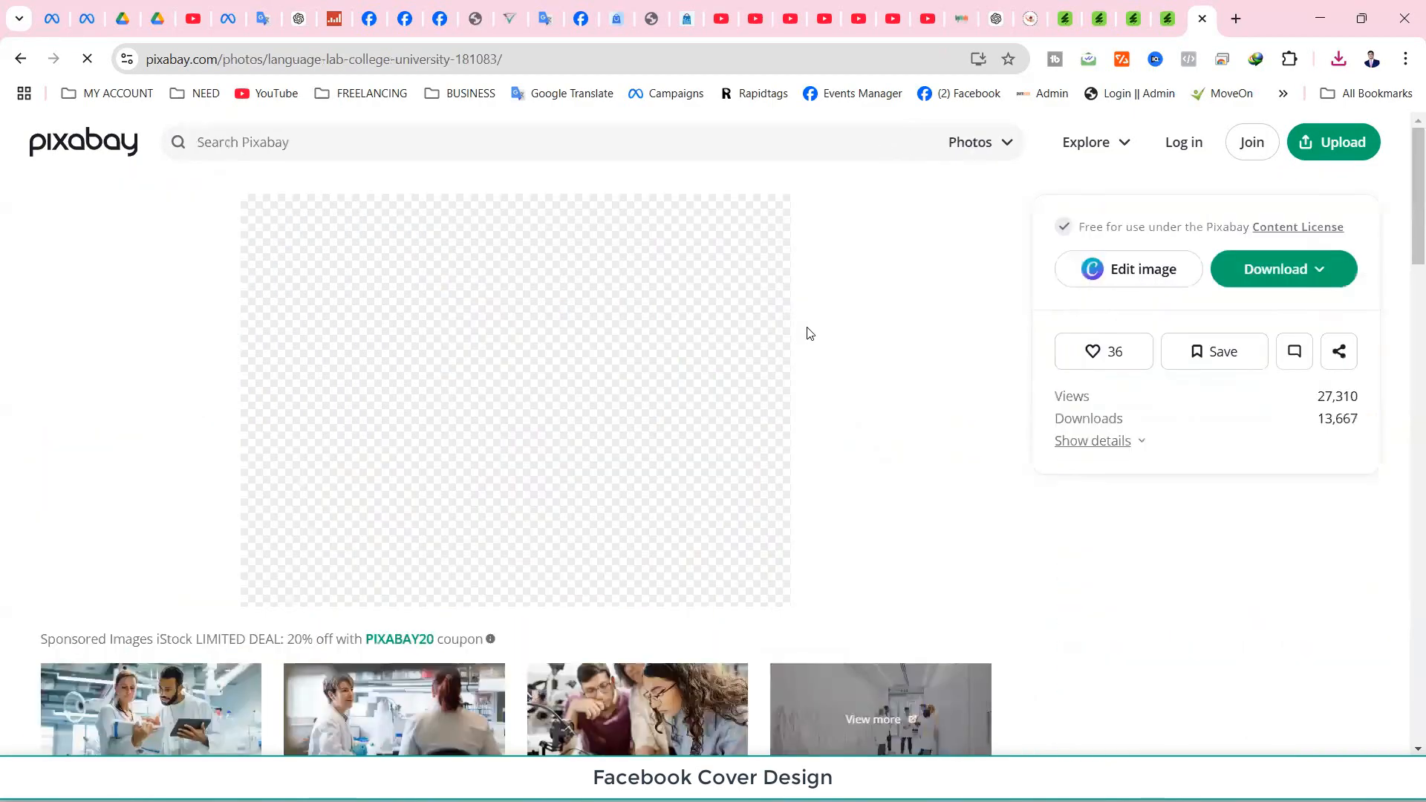
click(1270, 269)
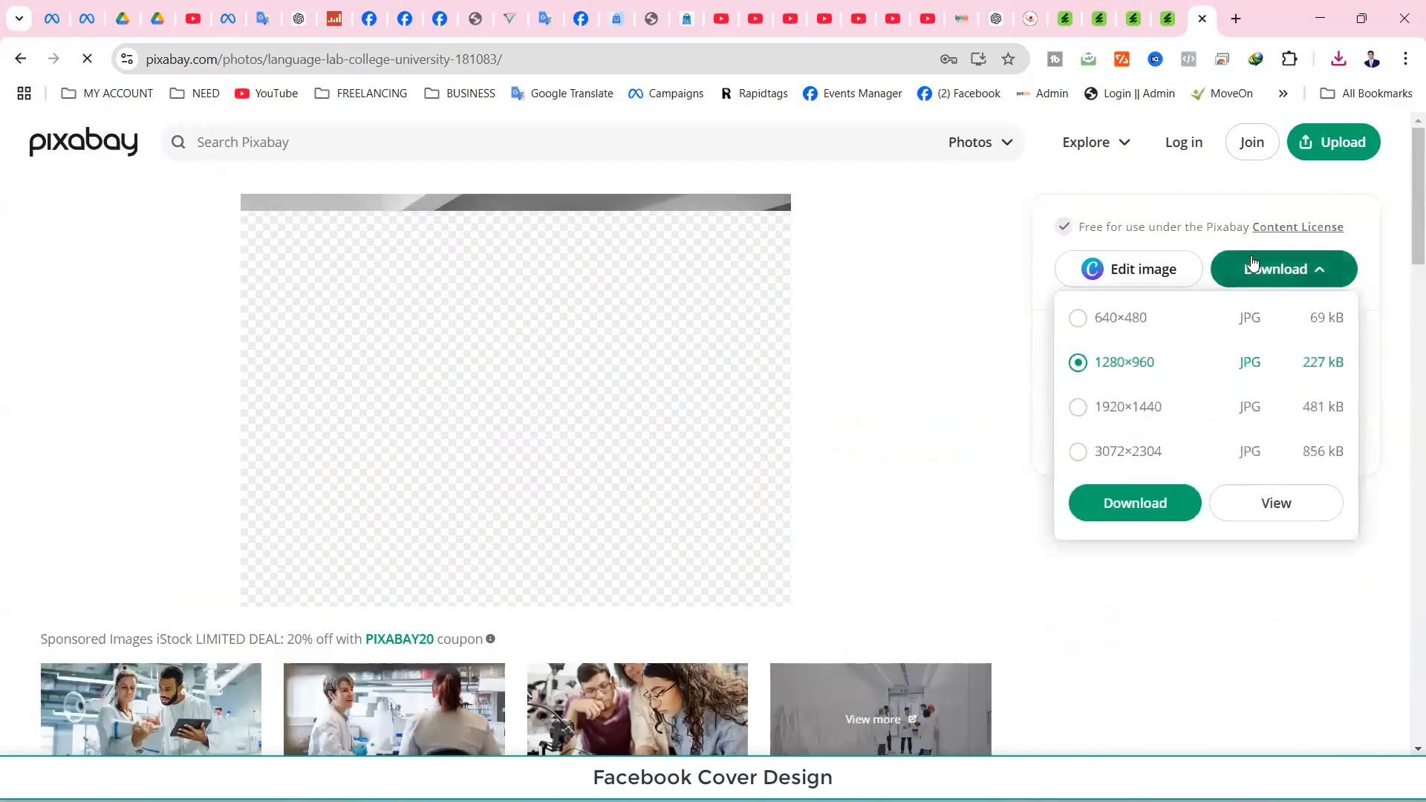
click(1139, 514)
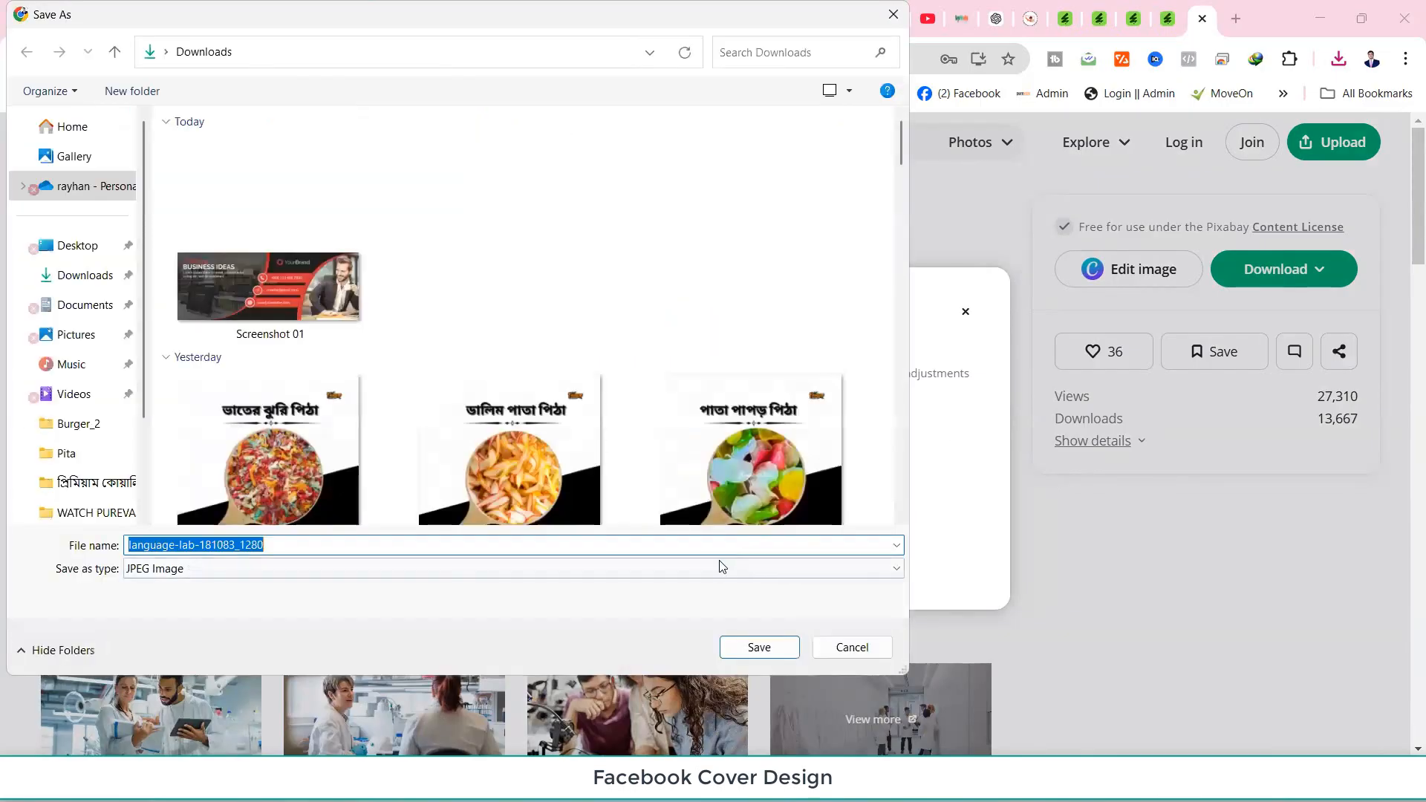
click(756, 648)
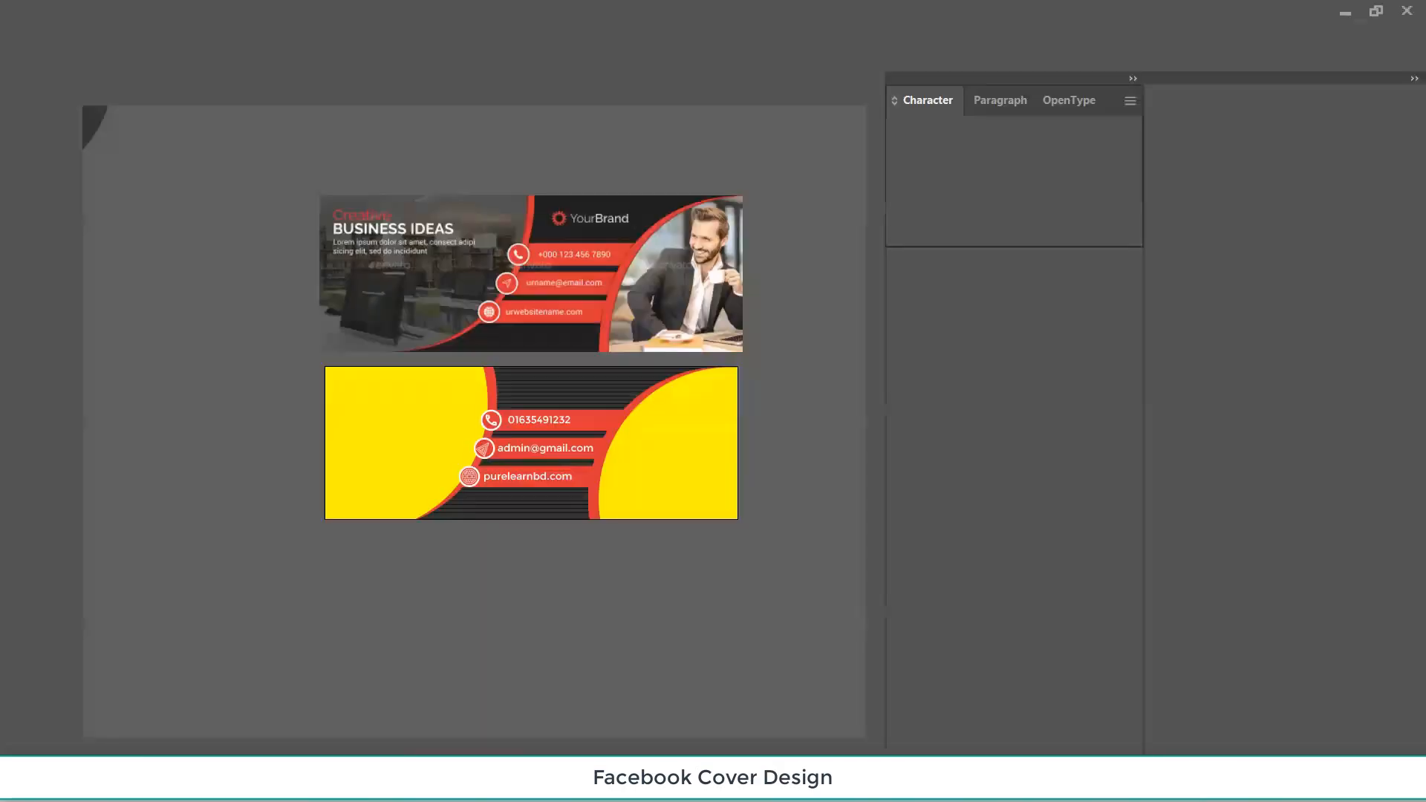
Place the language-lab photo onto the second cover's left part.
click(362, 415)
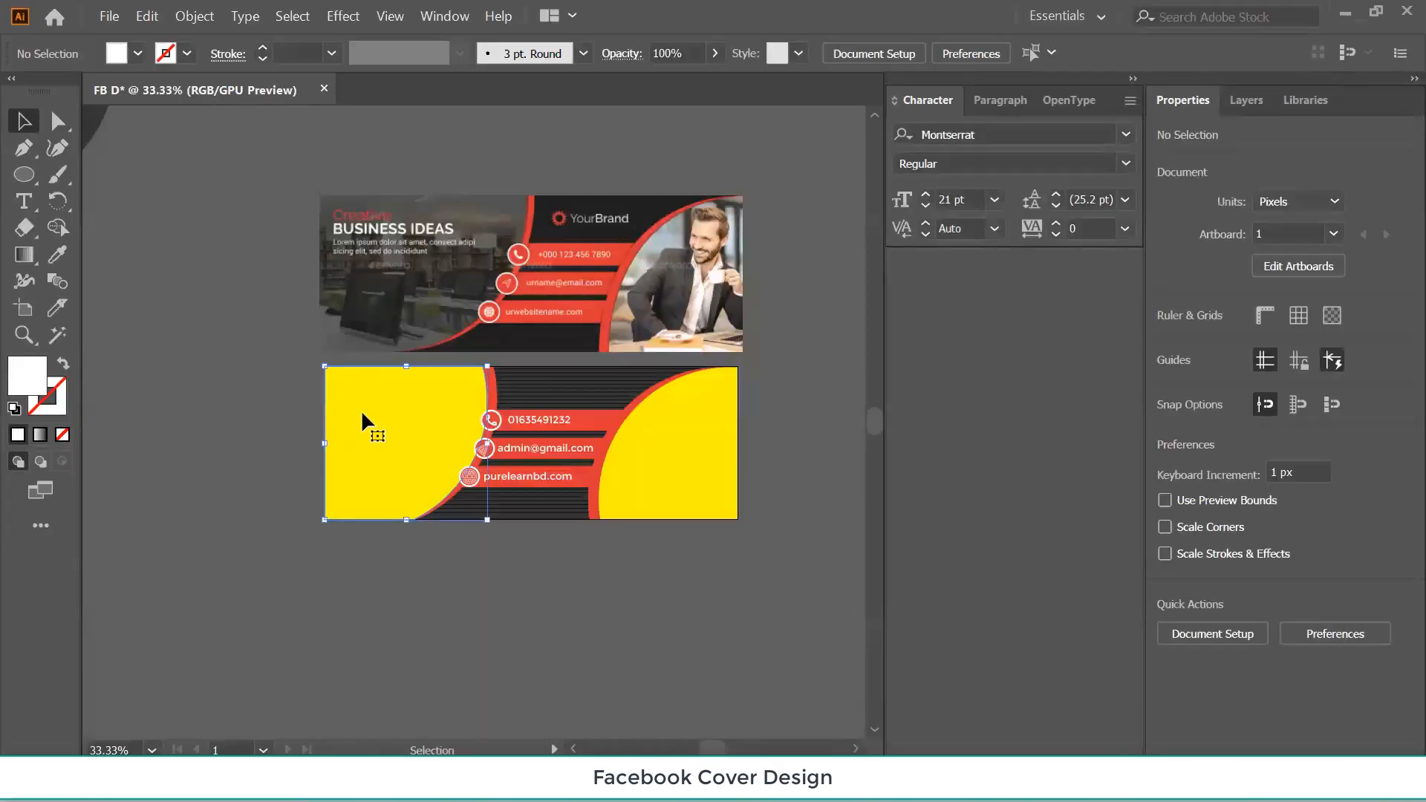
click(109, 15)
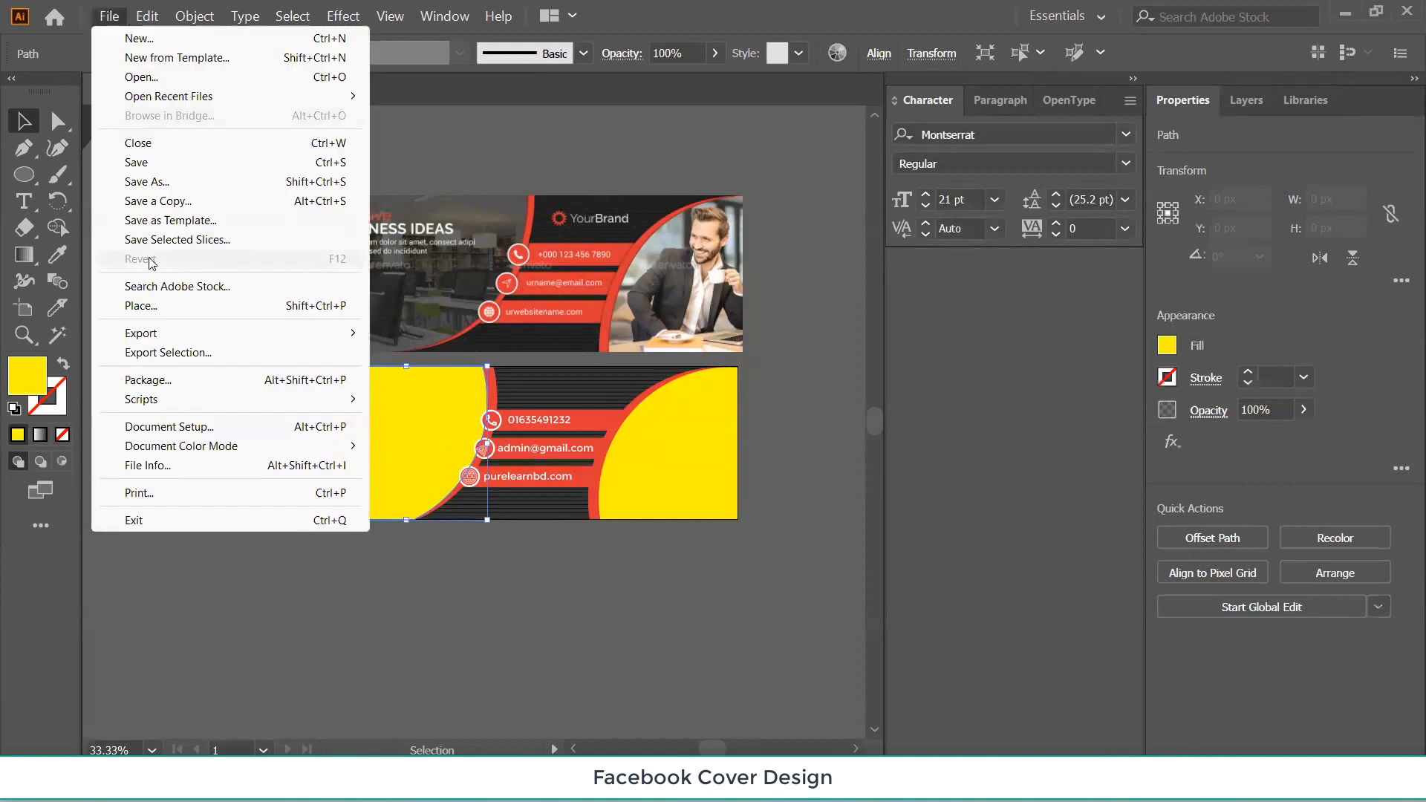
click(141, 306)
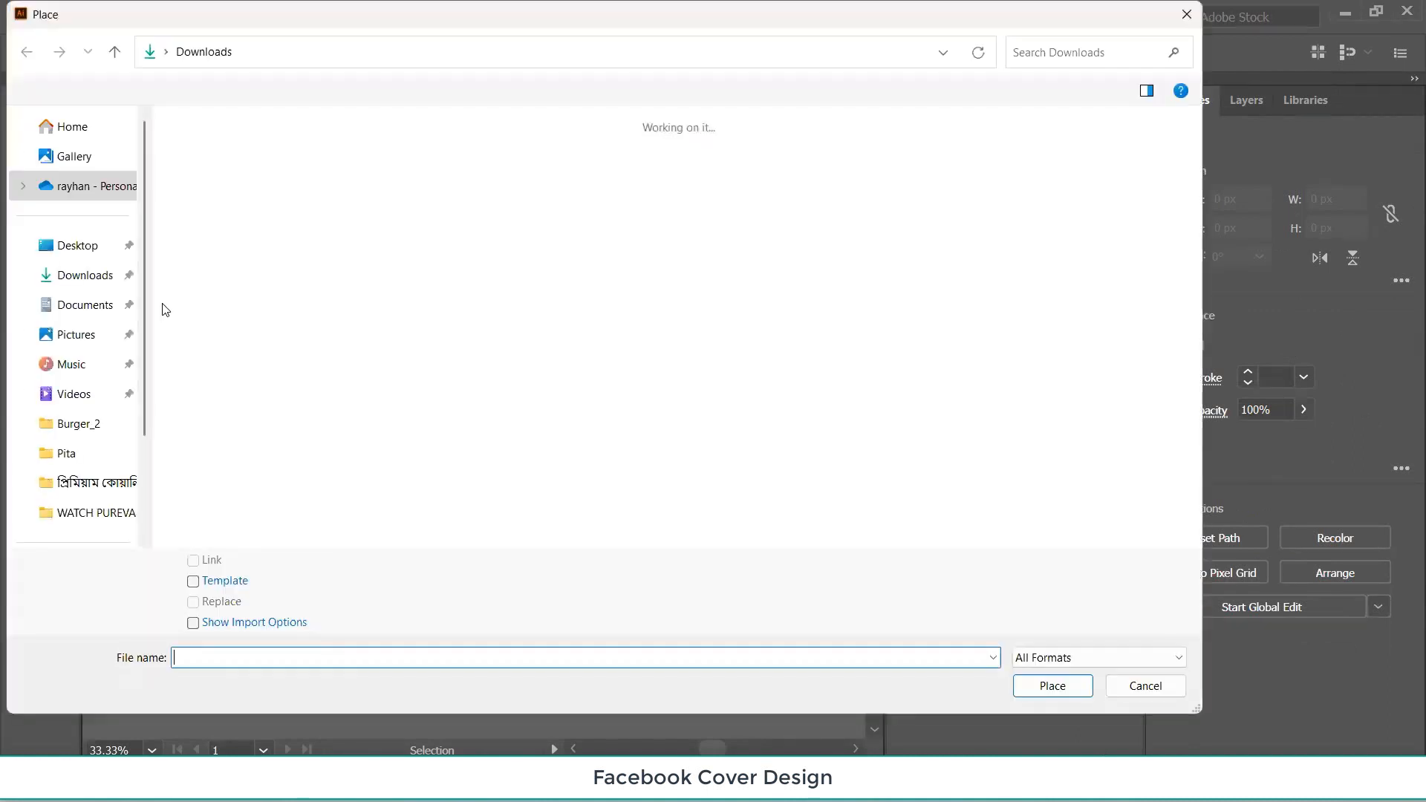
double_click(233, 275)
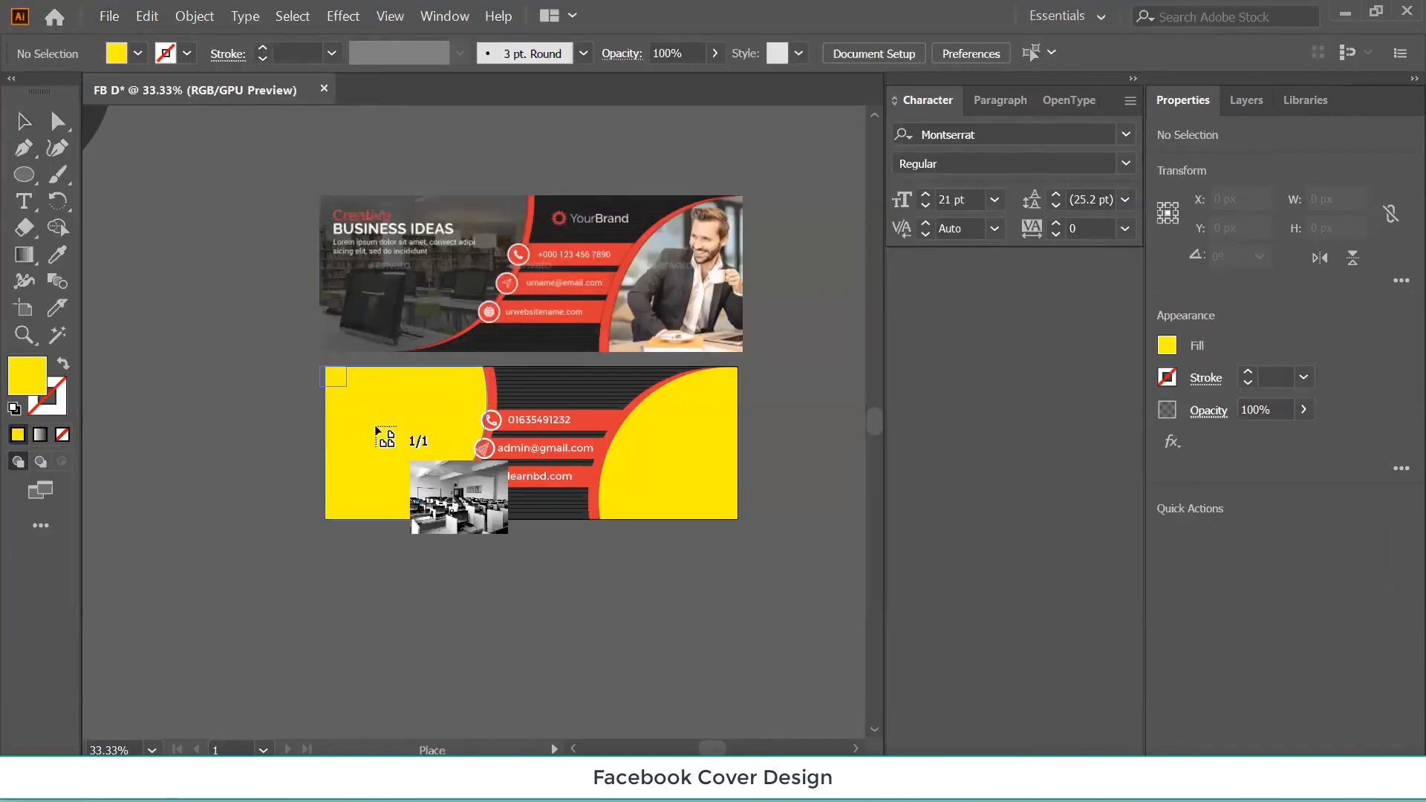
drag(497, 637, 531, 670)
Position the photo over the yellow left shape and send it just behind it.
key(ctrl+1)
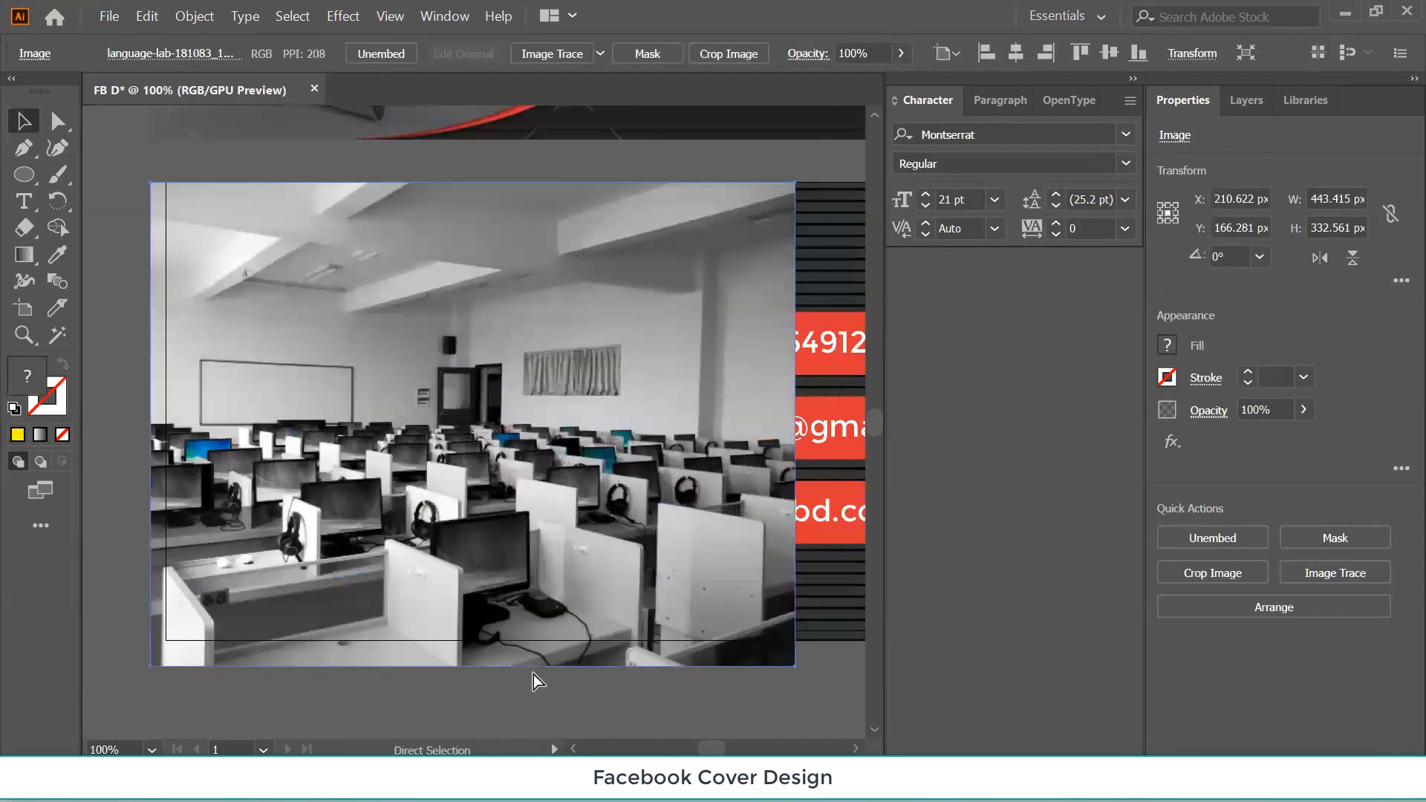
drag(532, 449, 408, 359)
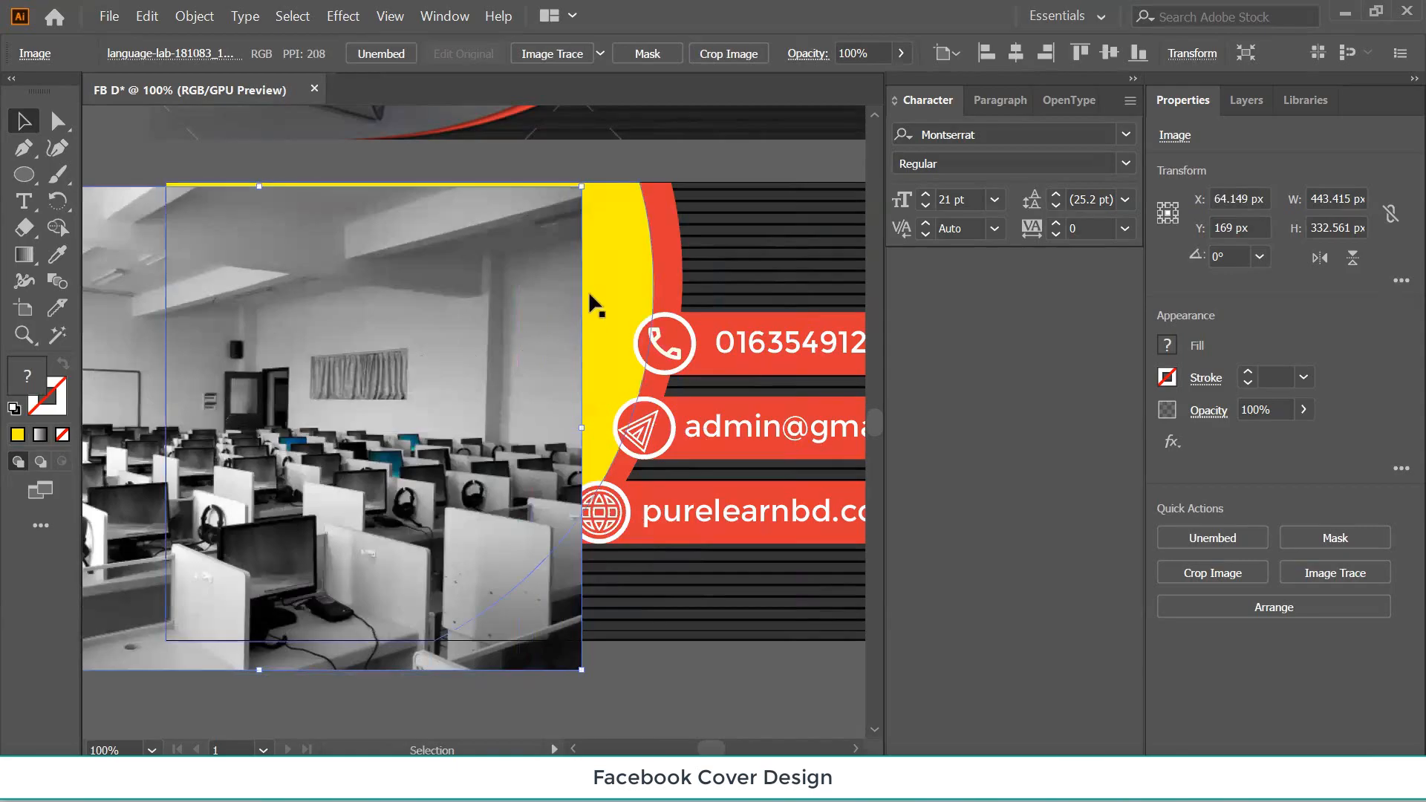
drag(447, 405, 431, 378)
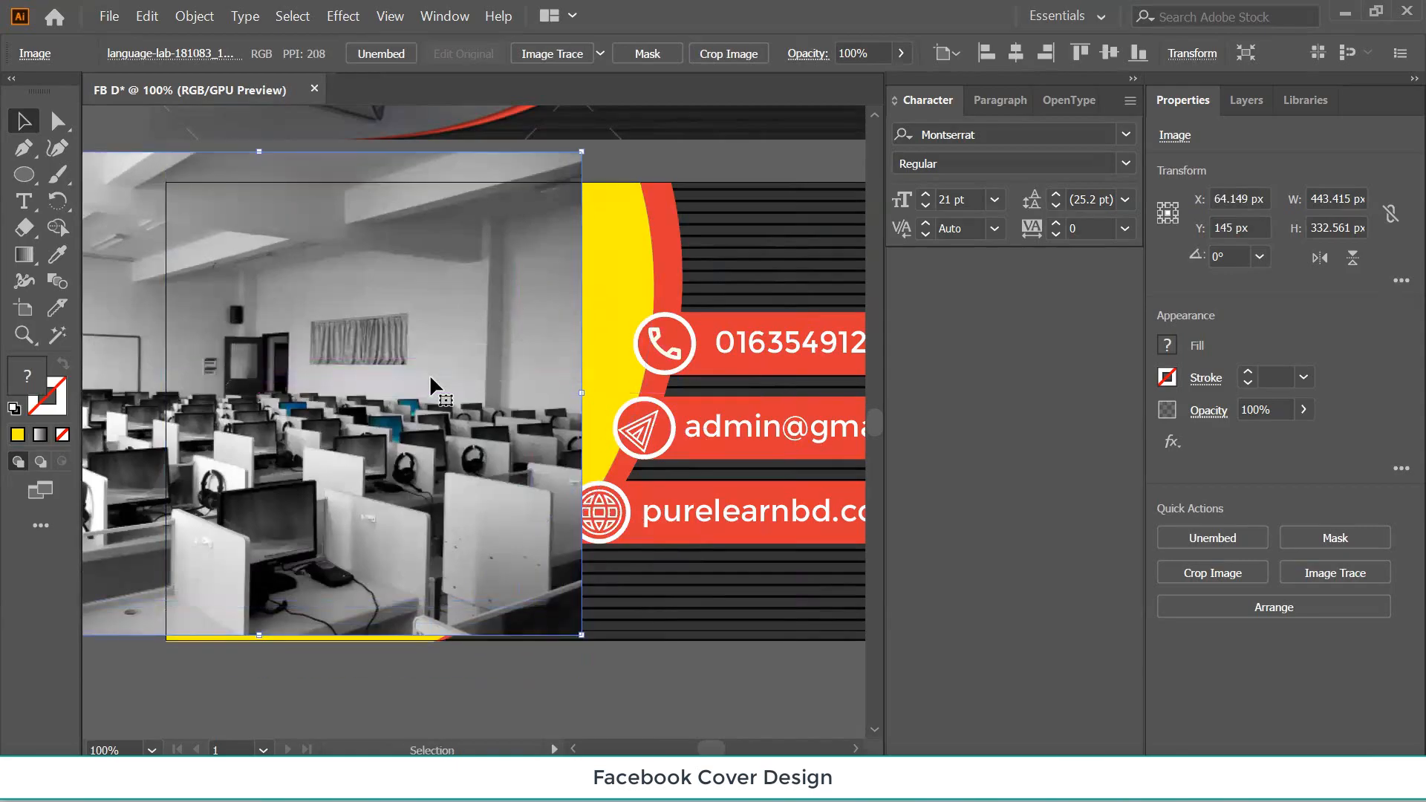
key(ctrl)
key(ctrl)
key(ctrl+[)
key(ctrl+[)
key(ctrl+[)
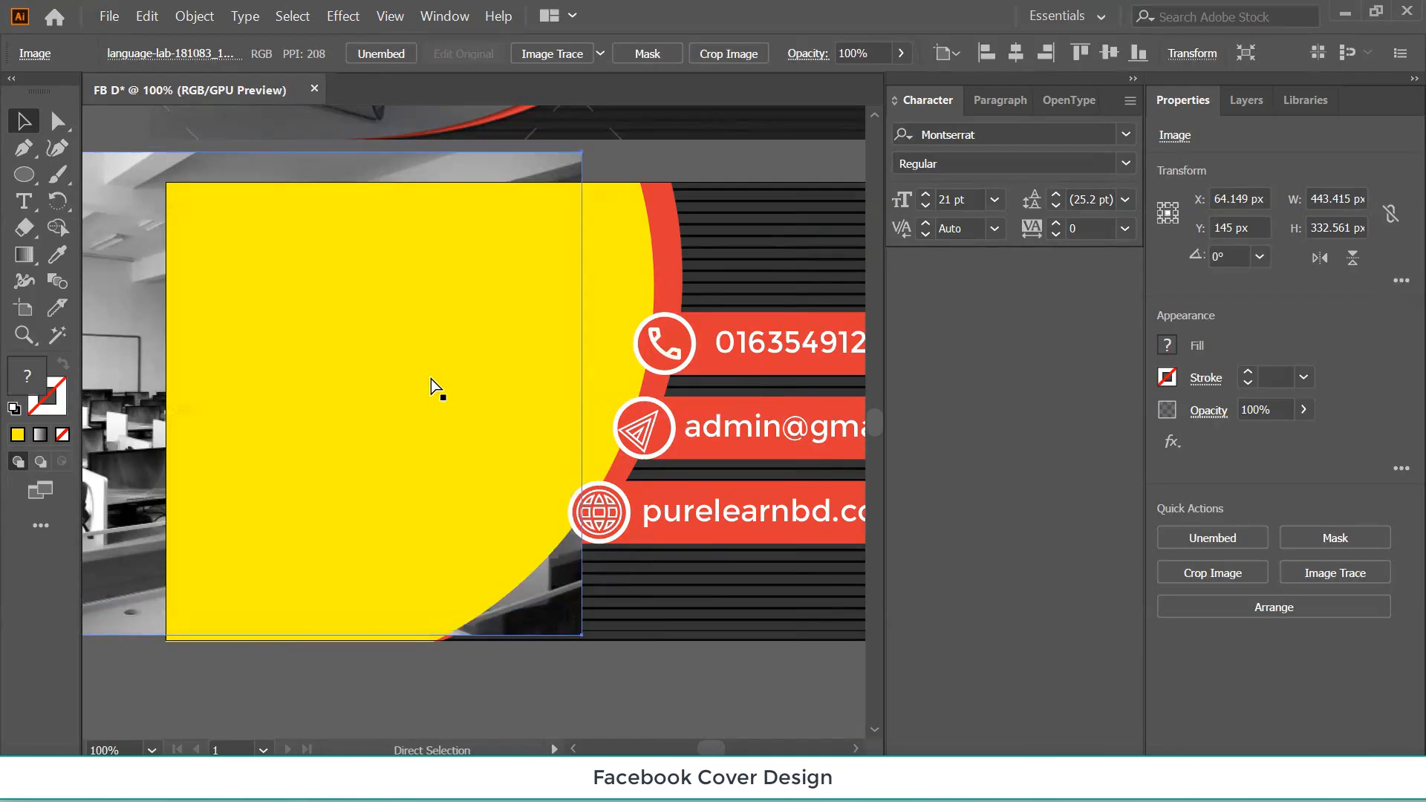
key(ctrl+])
key(ctrl+[)
drag(576, 602, 699, 601)
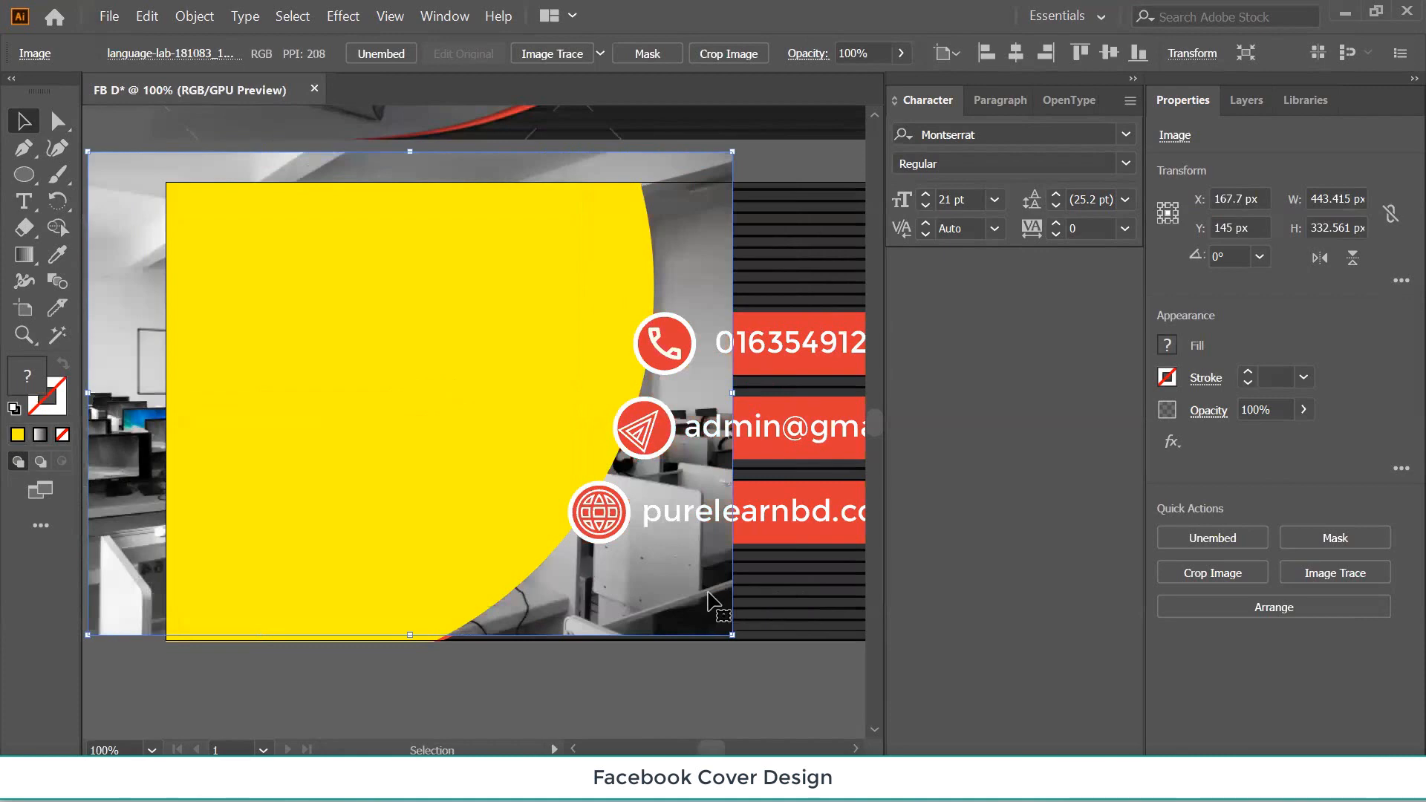
drag(568, 603, 611, 592)
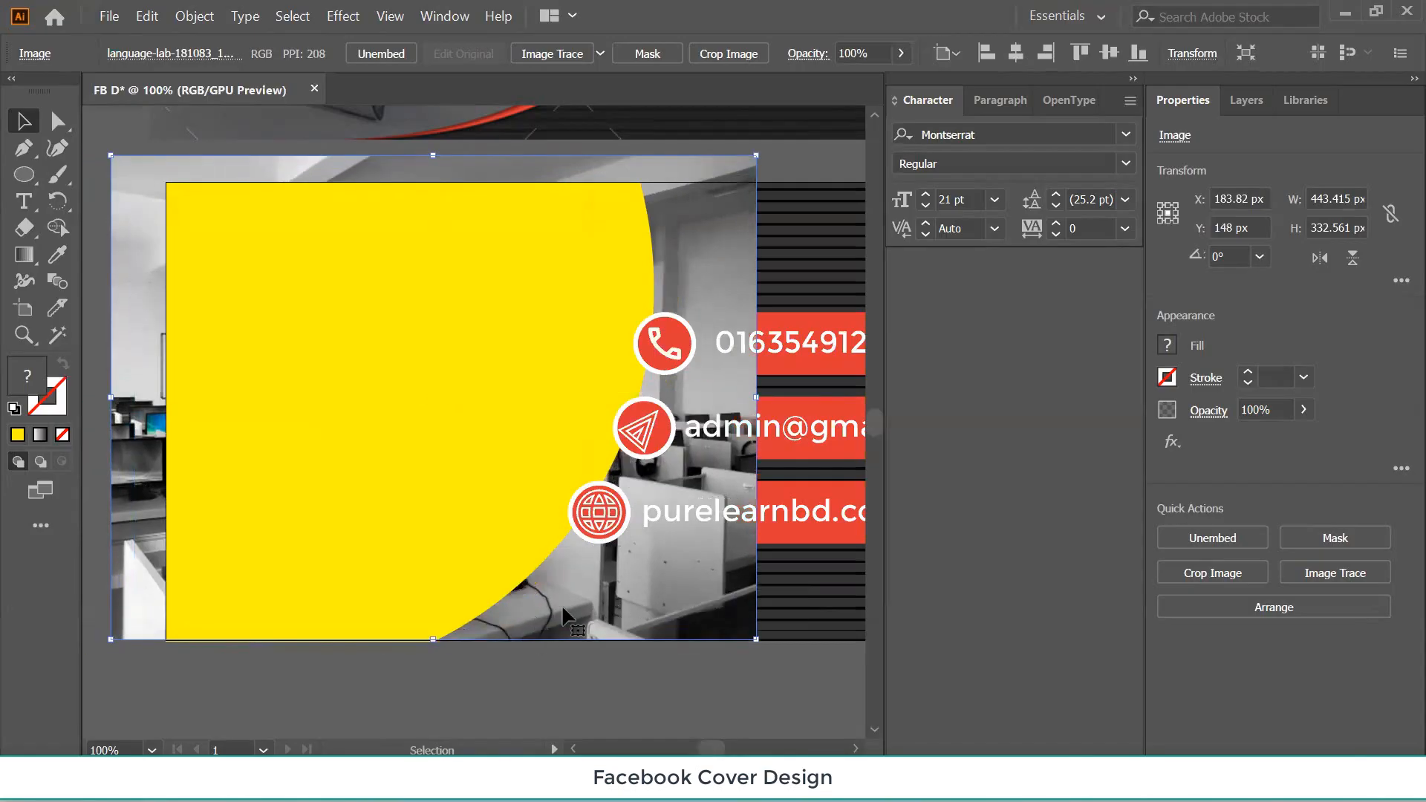
key(Down)
key(Down)
key(Down)
key(Down)
key(Down)
key(Down)
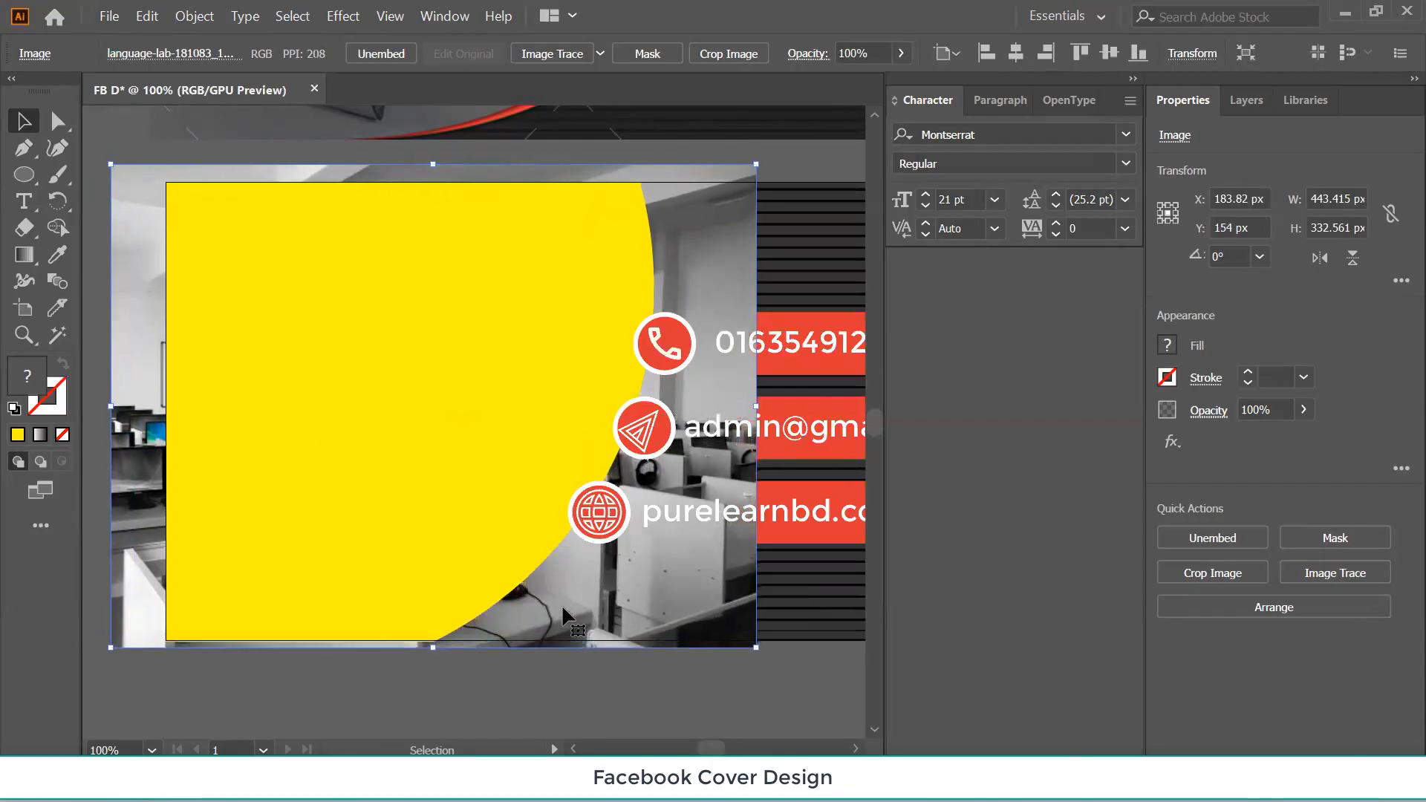
Clip the photo inside the yellow shape with Make Clipping Mask.
shift+click(397, 470)
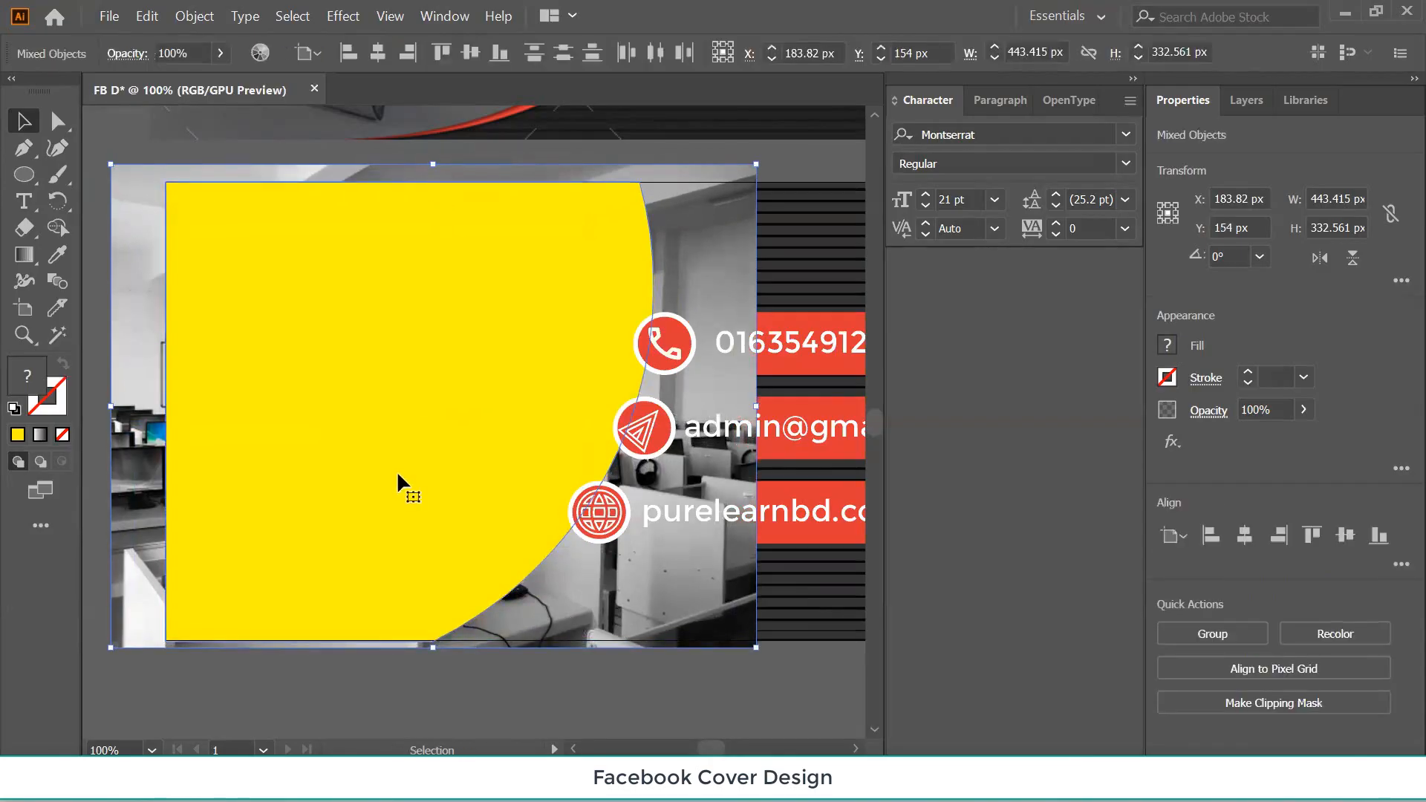
right_click(381, 386)
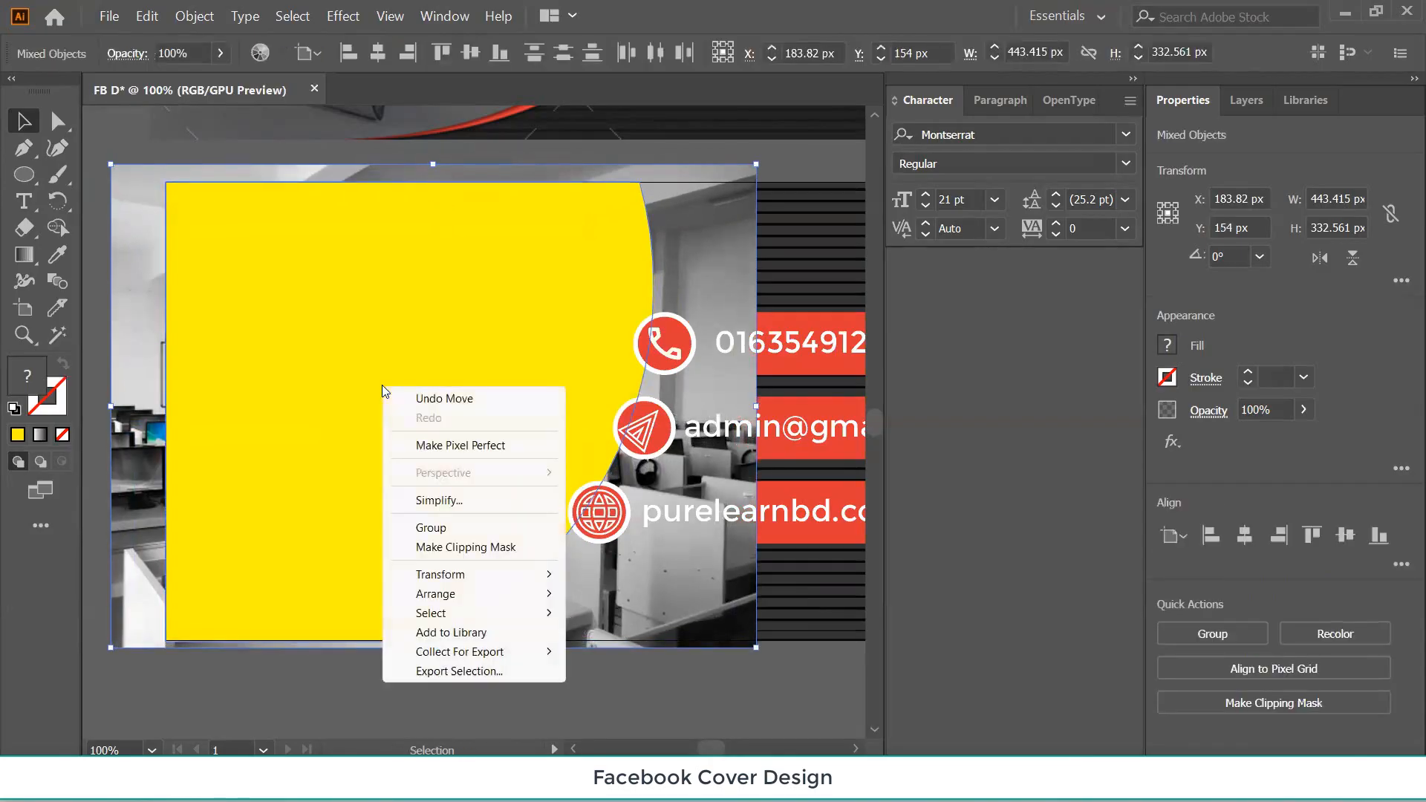
click(441, 550)
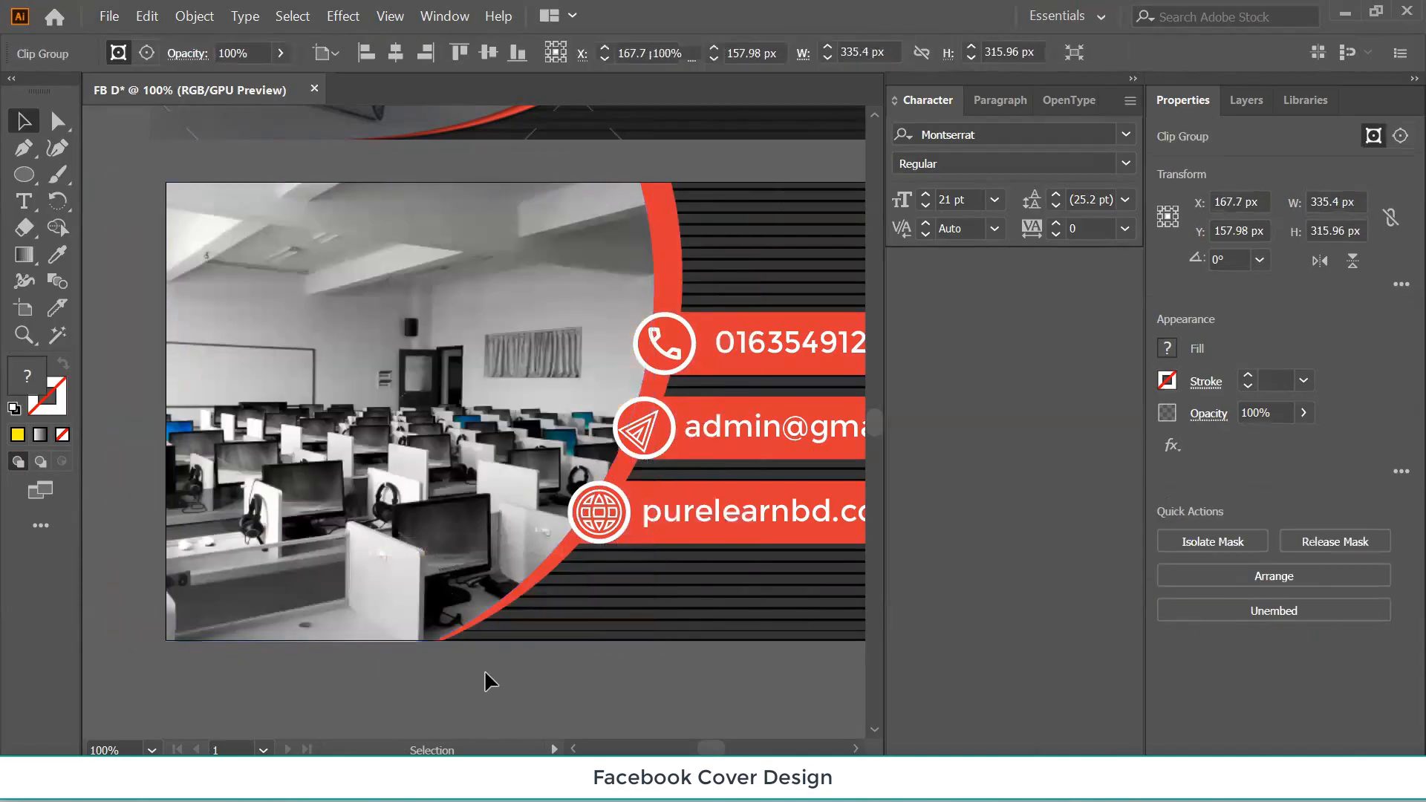
click(484, 672)
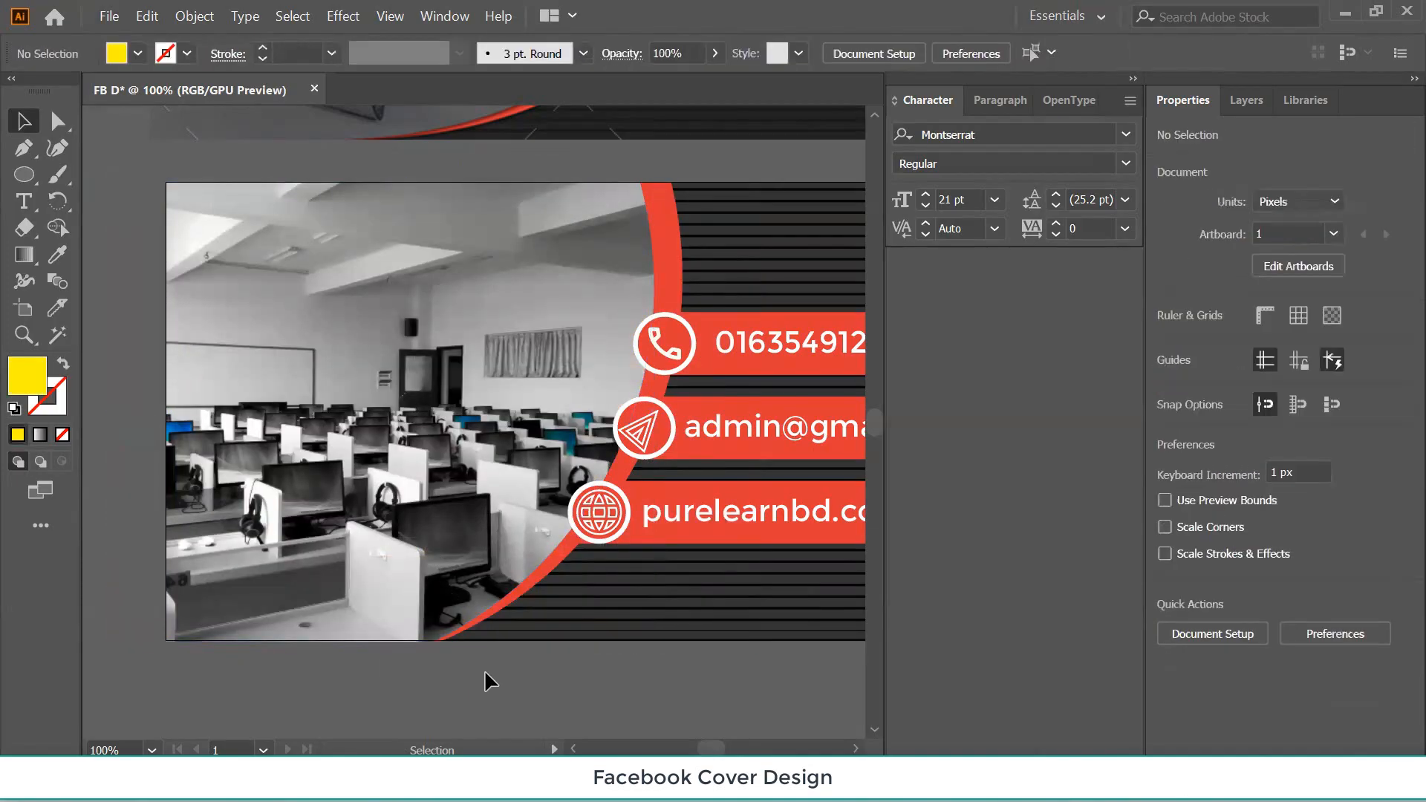
Place the man-with-laptop illustration onto the new cover.
drag(660, 694, 305, 699)
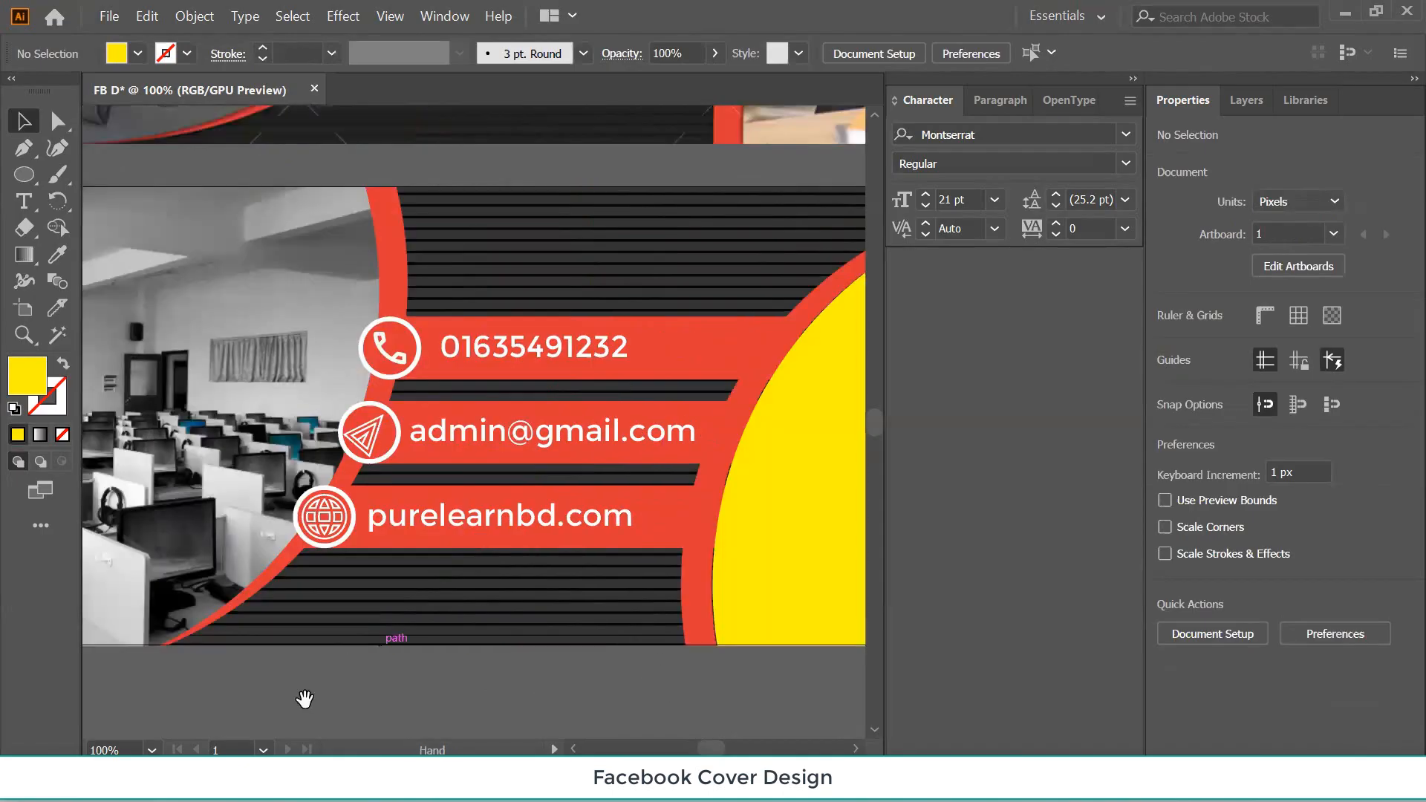
drag(529, 699, 359, 710)
drag(587, 684, 412, 665)
click(612, 478)
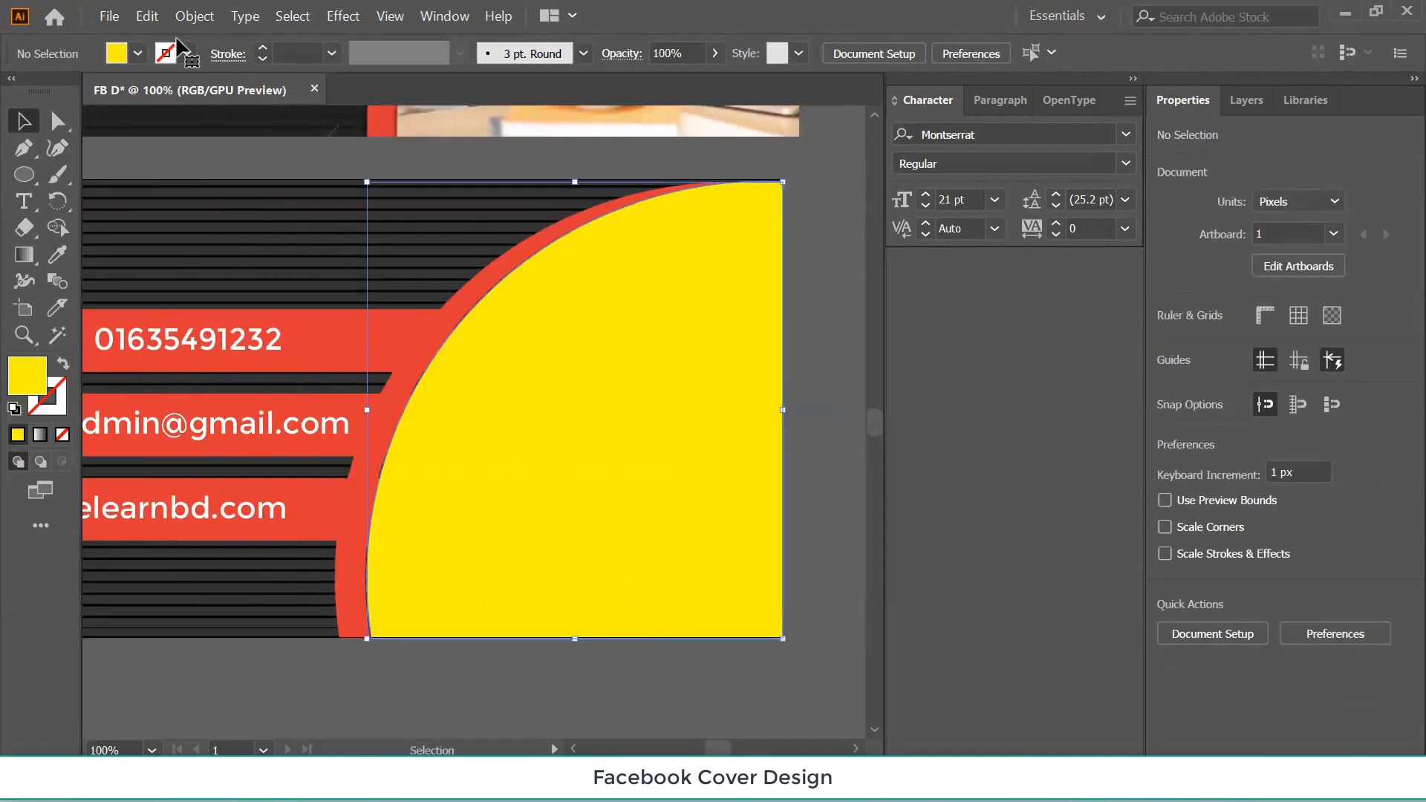
click(108, 16)
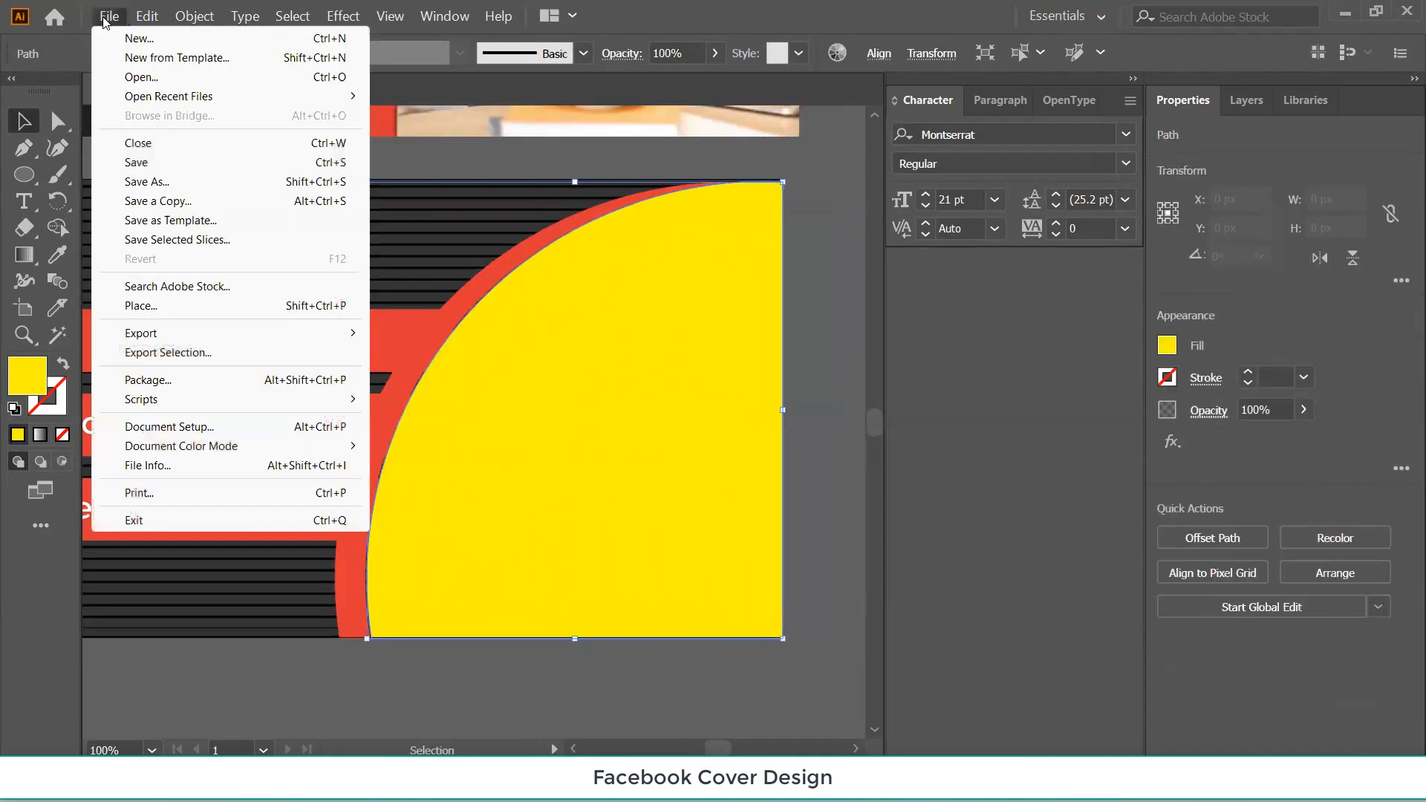
click(153, 305)
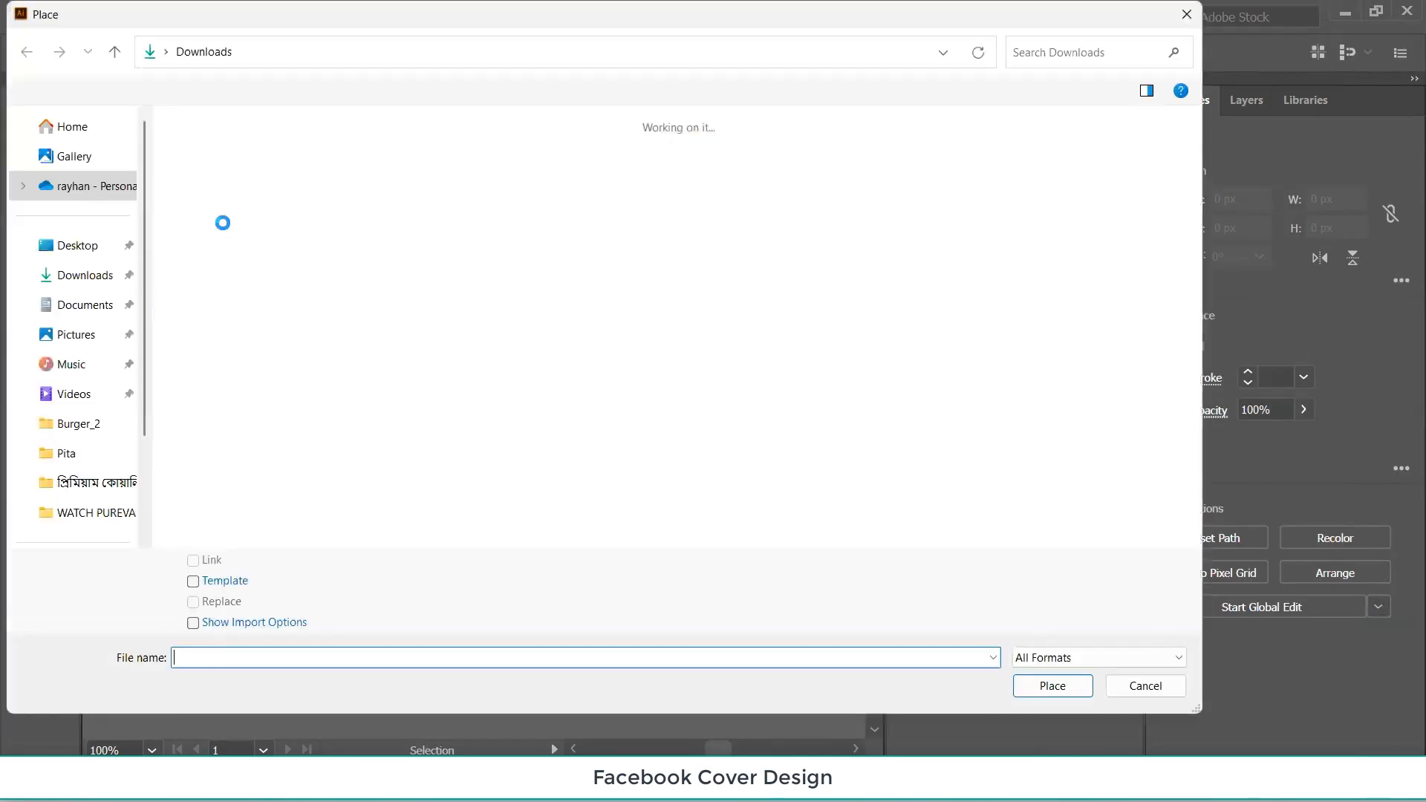
double_click(472, 239)
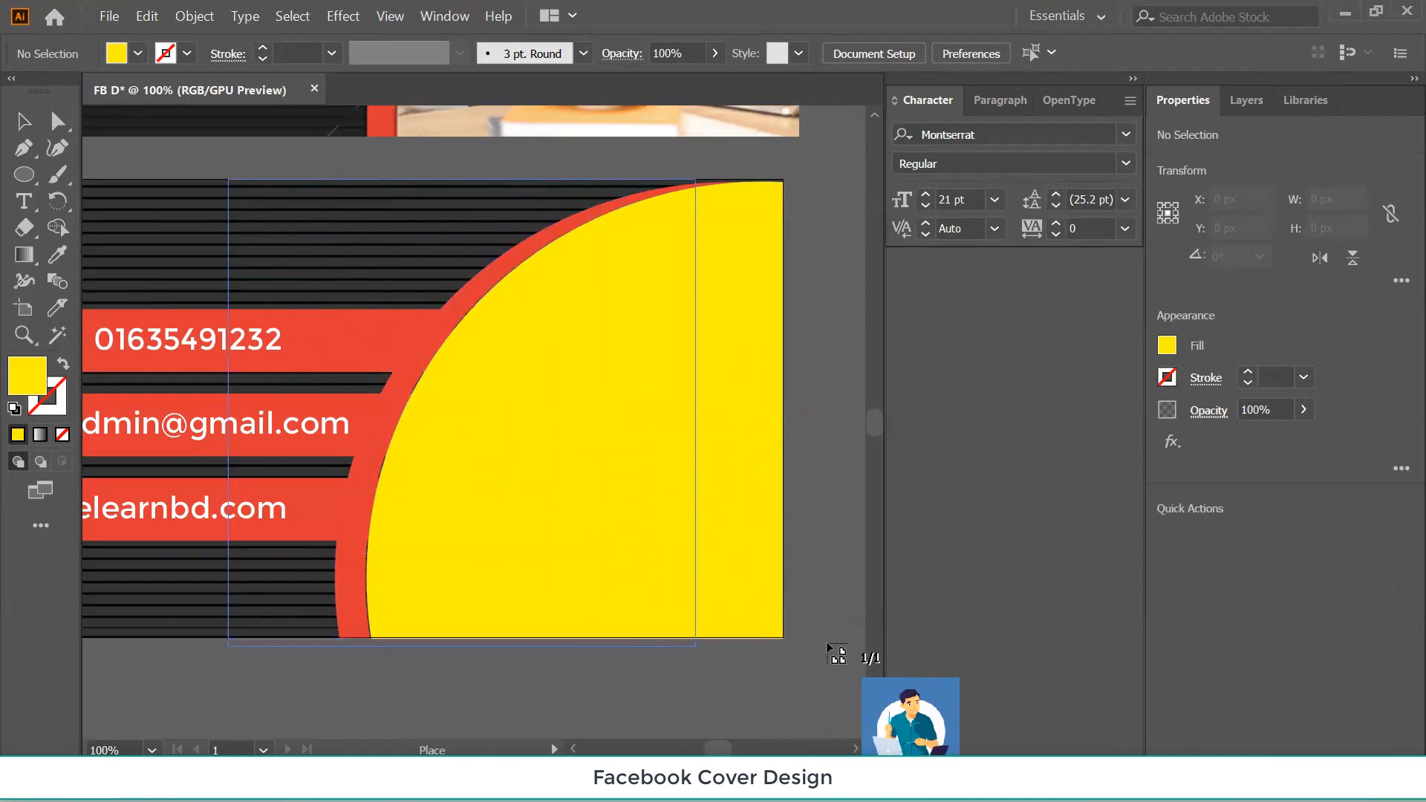
drag(824, 637, 849, 656)
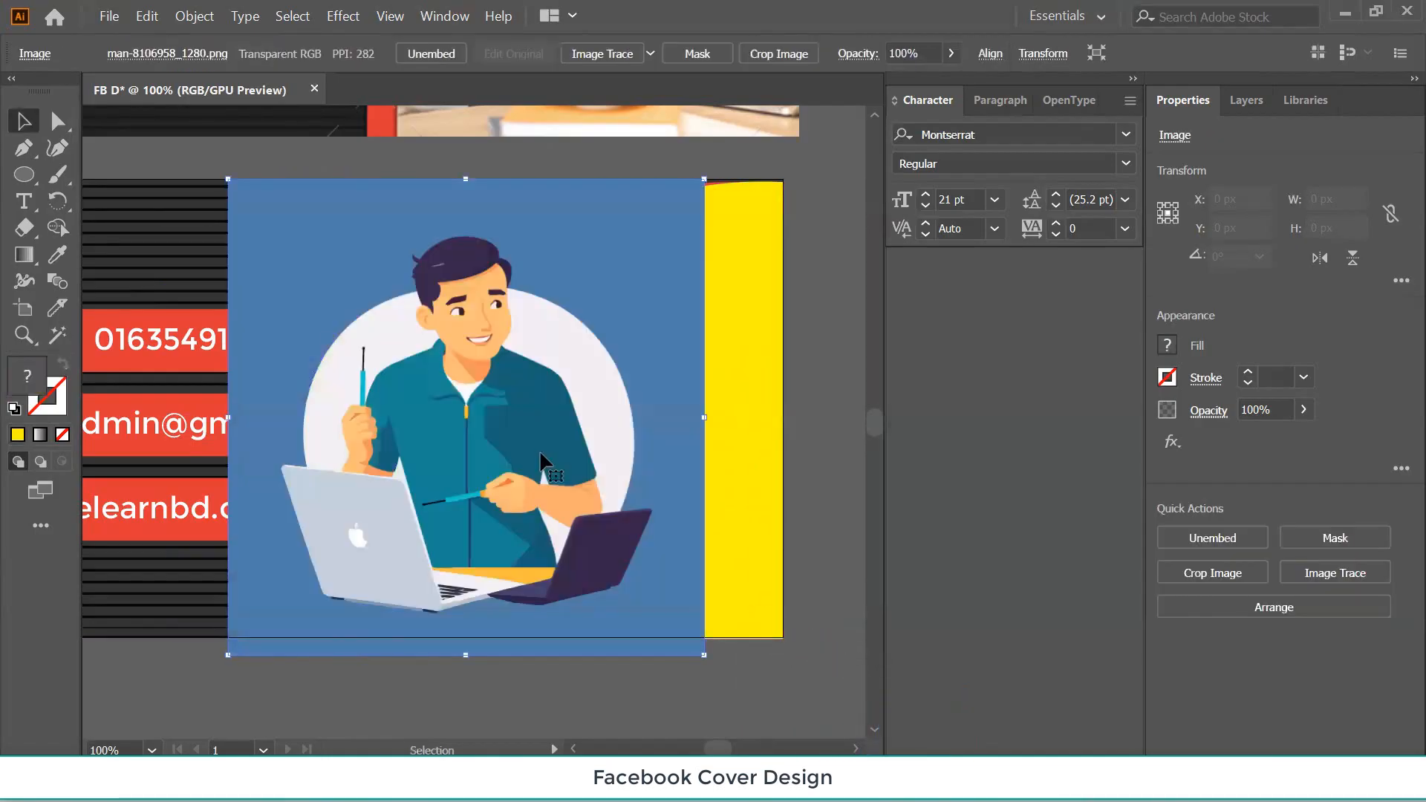
Move the man illustration over the right yellow shape and send it just behind it.
drag(539, 451, 603, 454)
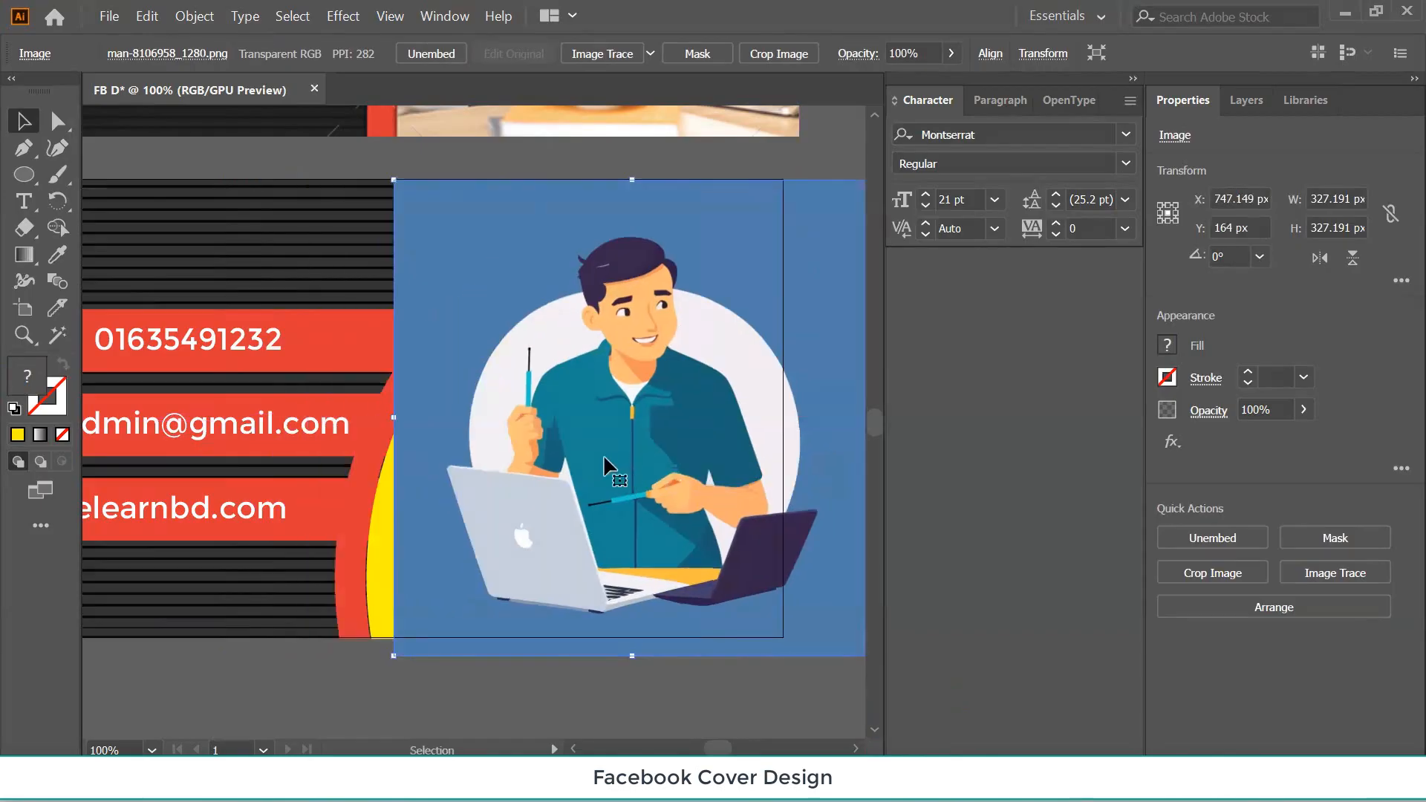
click(382, 543)
click(545, 474)
key(a)
key(ctrl+bracketleft)
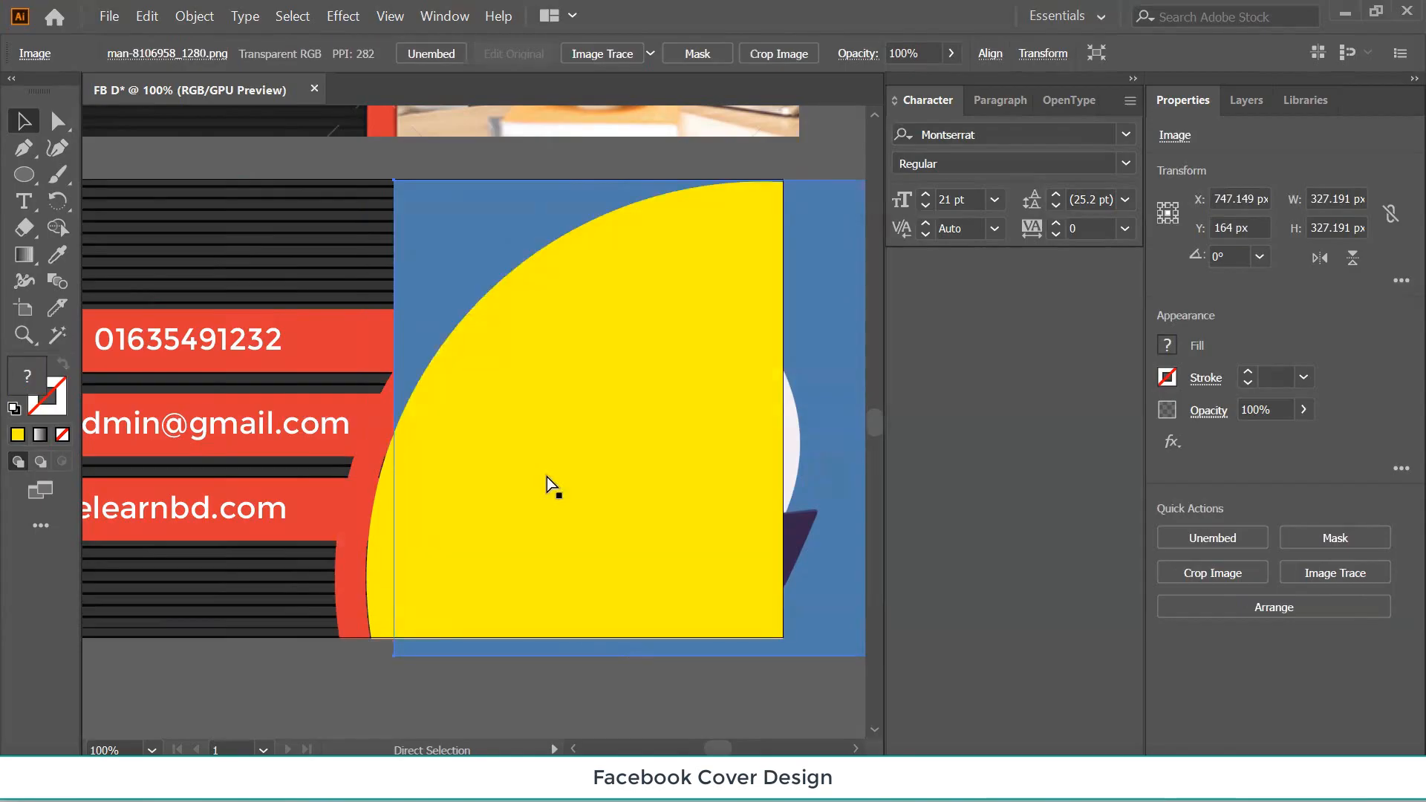
key(ctrl+bracketright)
key(ctrl+bracketleft)
key(v)
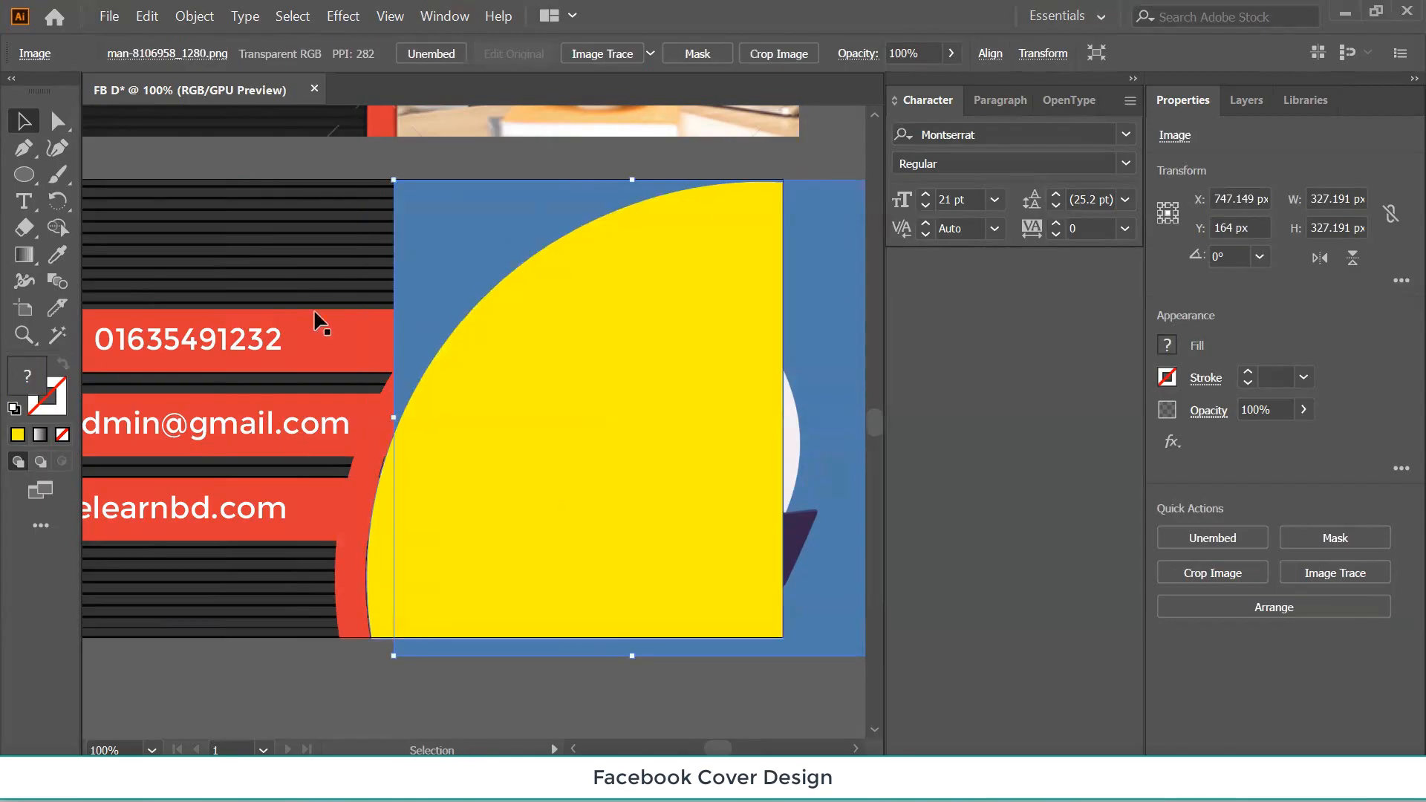
drag(487, 233, 472, 234)
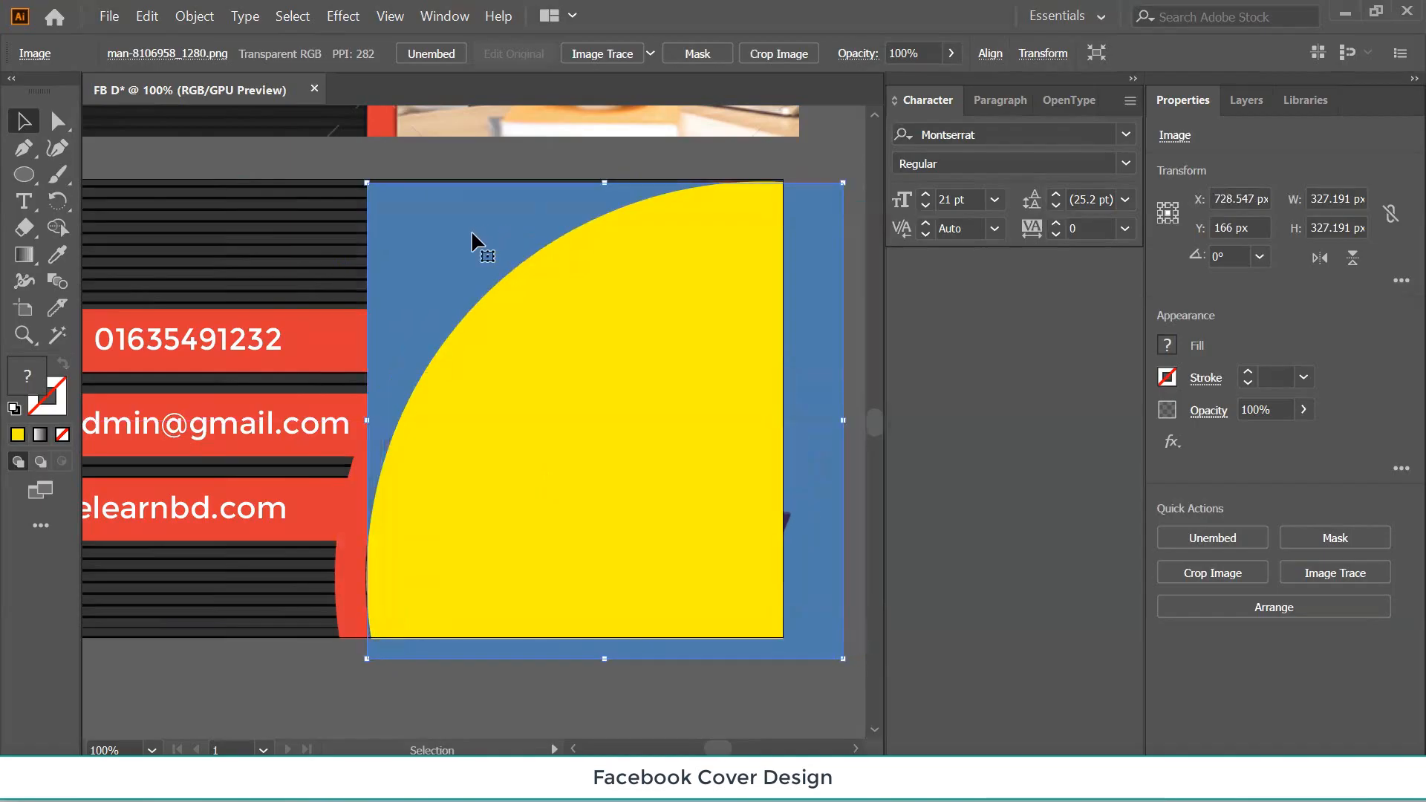
Clip the man illustration into the right yellow shape, then zoom out to both covers.
shift+click(506, 459)
right_click(507, 460)
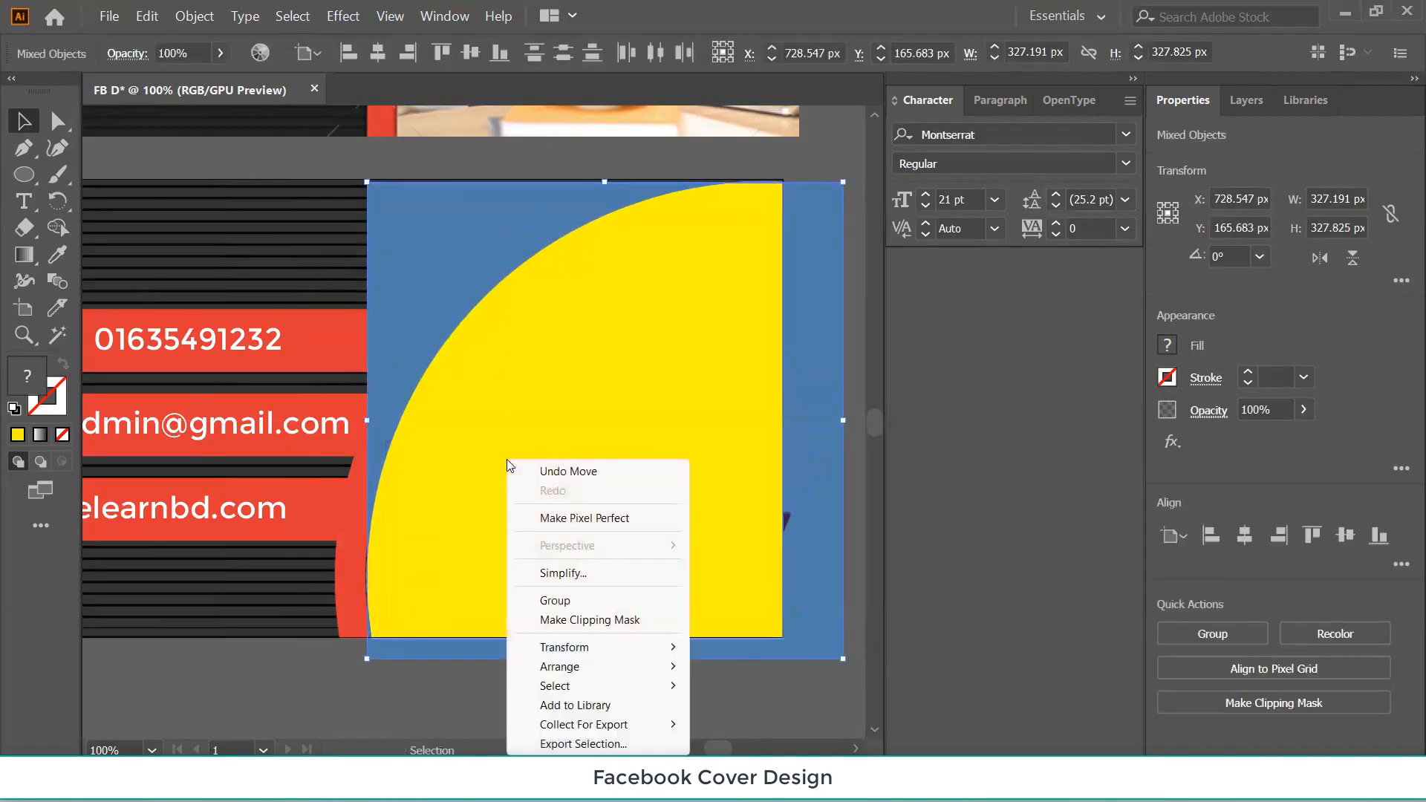
click(569, 620)
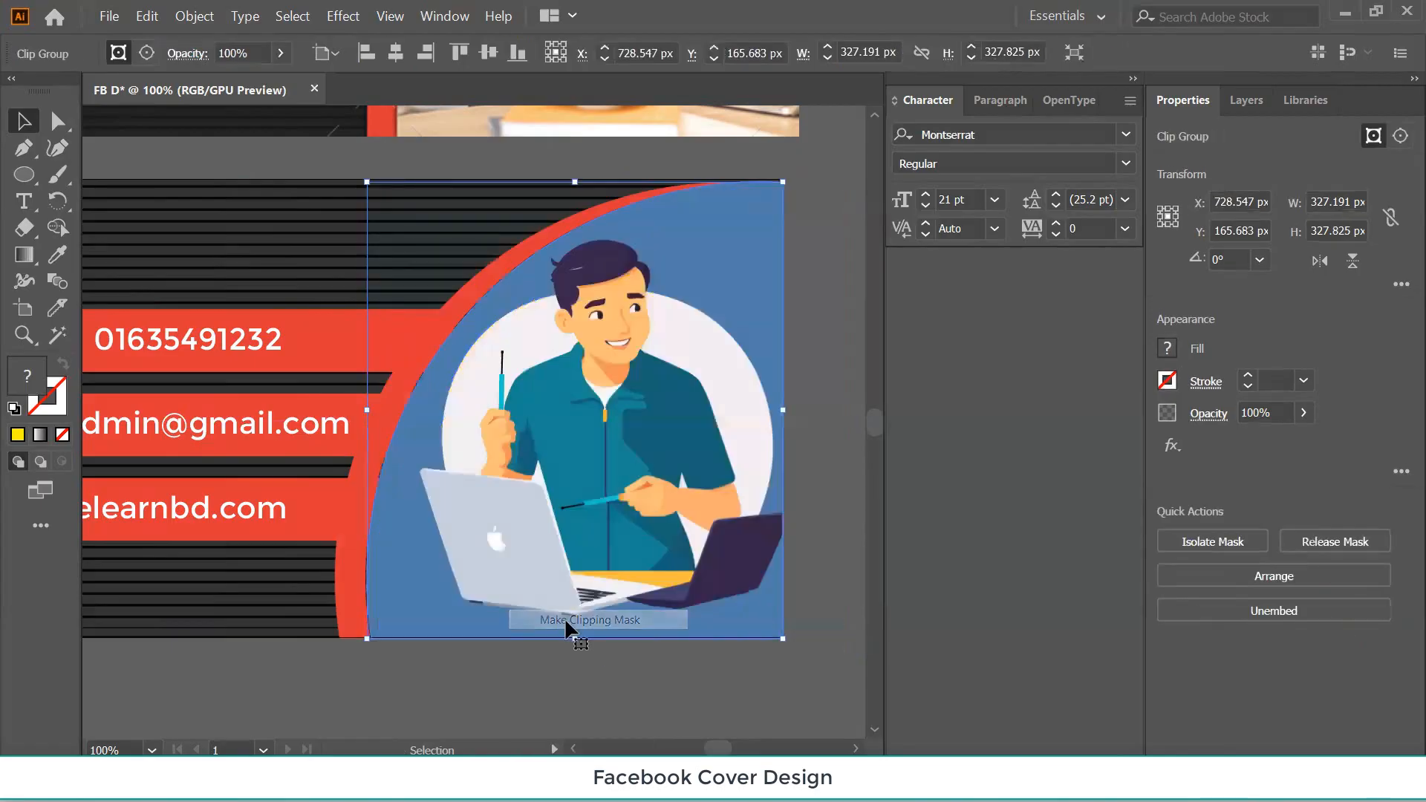
click(557, 681)
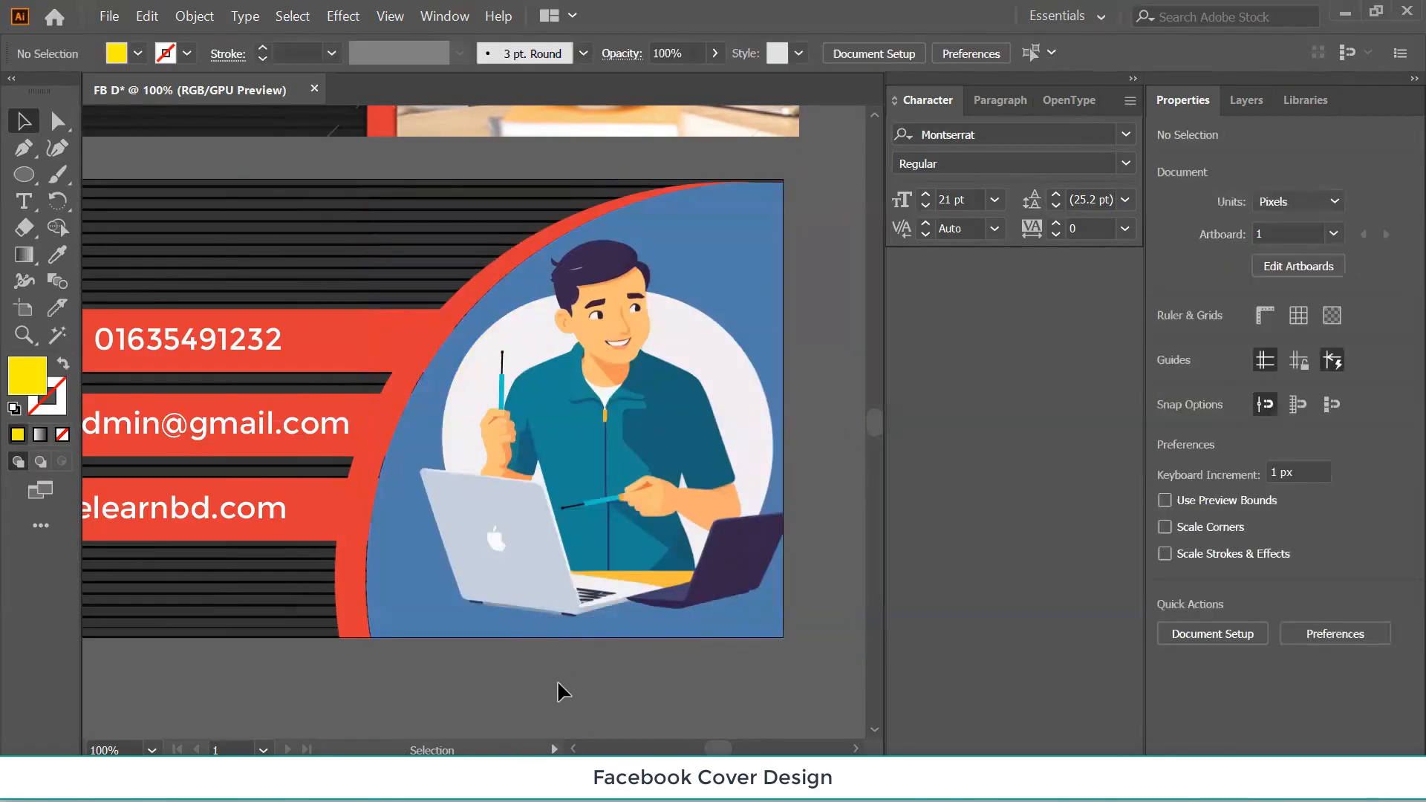
key(ctrl+minus)
key(ctrl+minus)
key(ctrl+minus)
key(ctrl+minus)
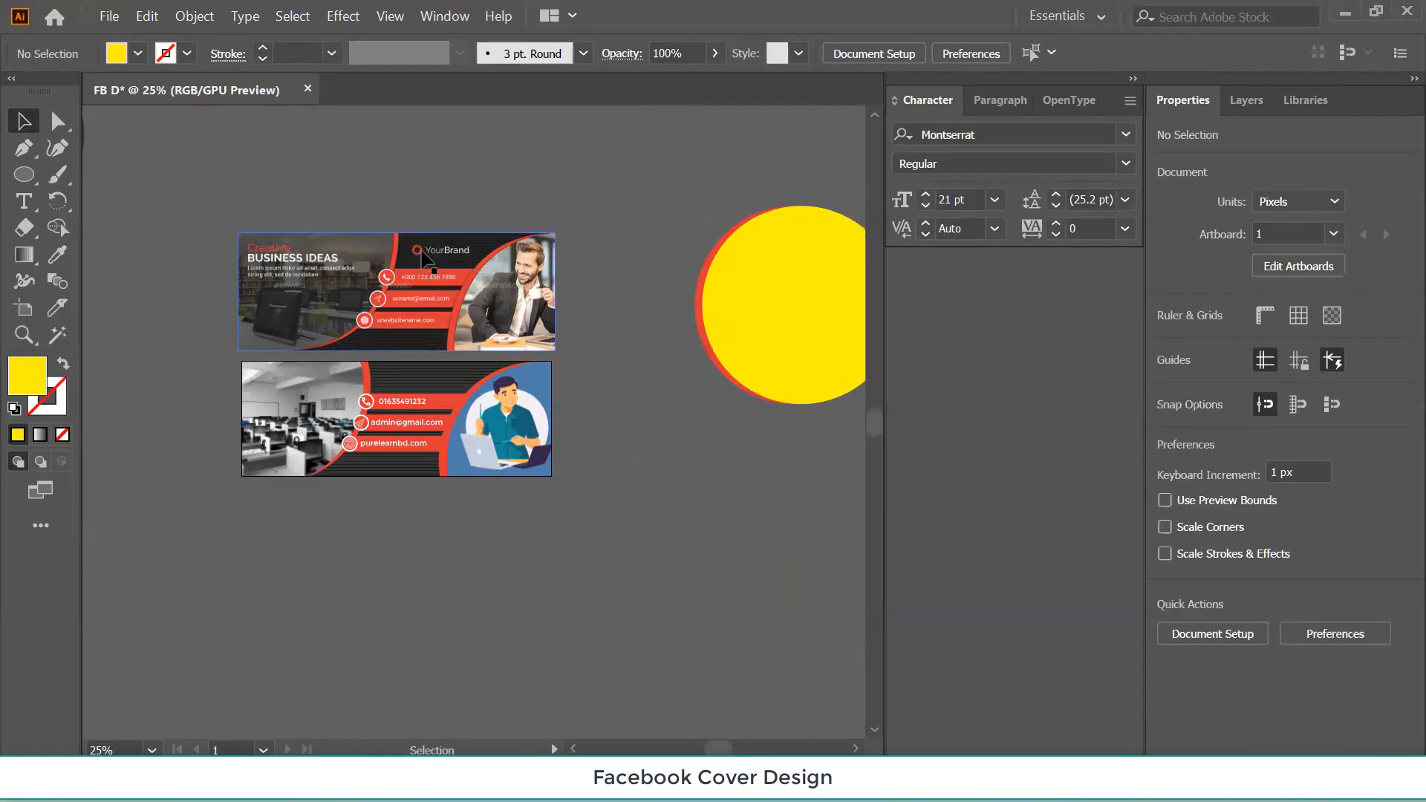
Add a 'Your Logo' text and colour it with the red banner colour.
key(ctrl+plus)
key(ctrl+plus)
key(ctrl+plus)
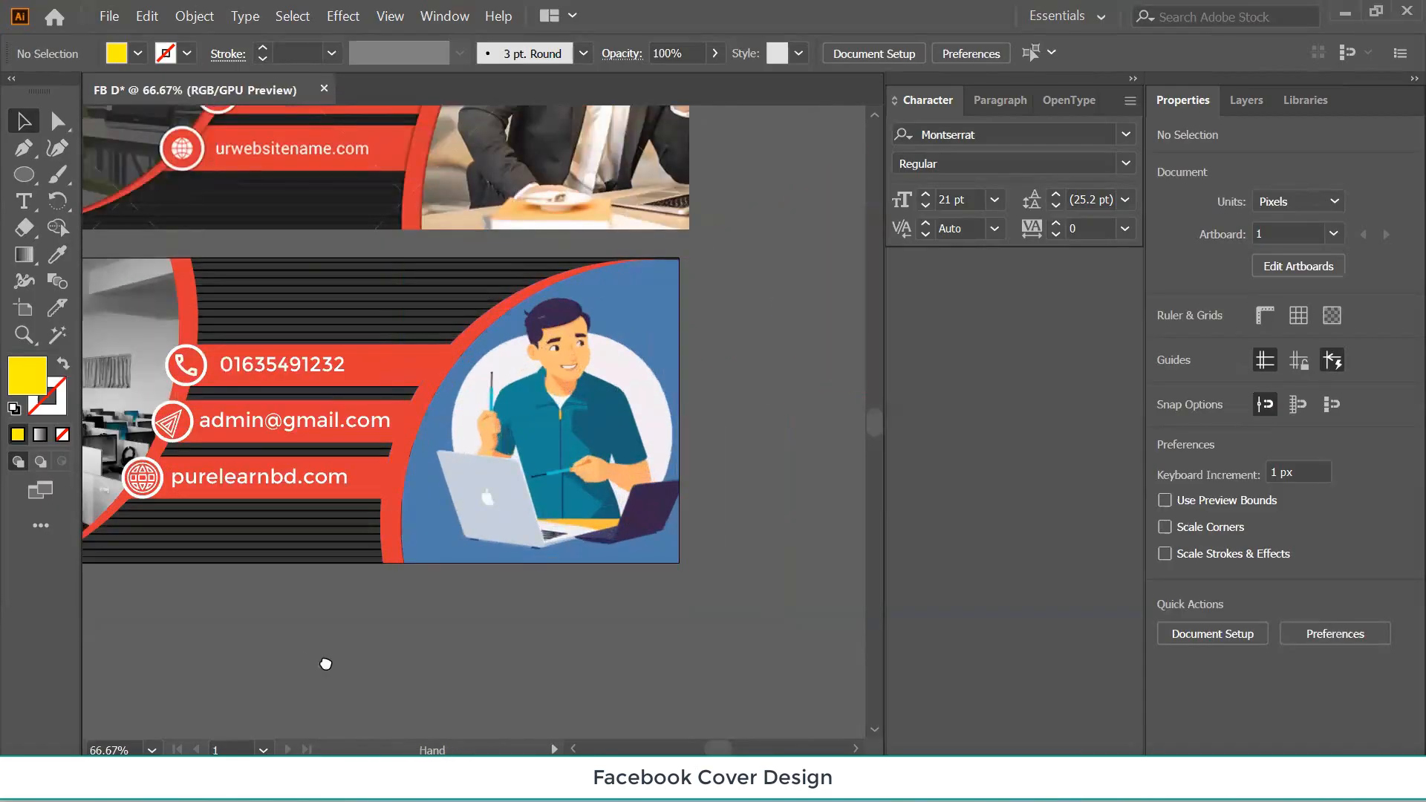
drag(325, 666, 487, 697)
click(23, 200)
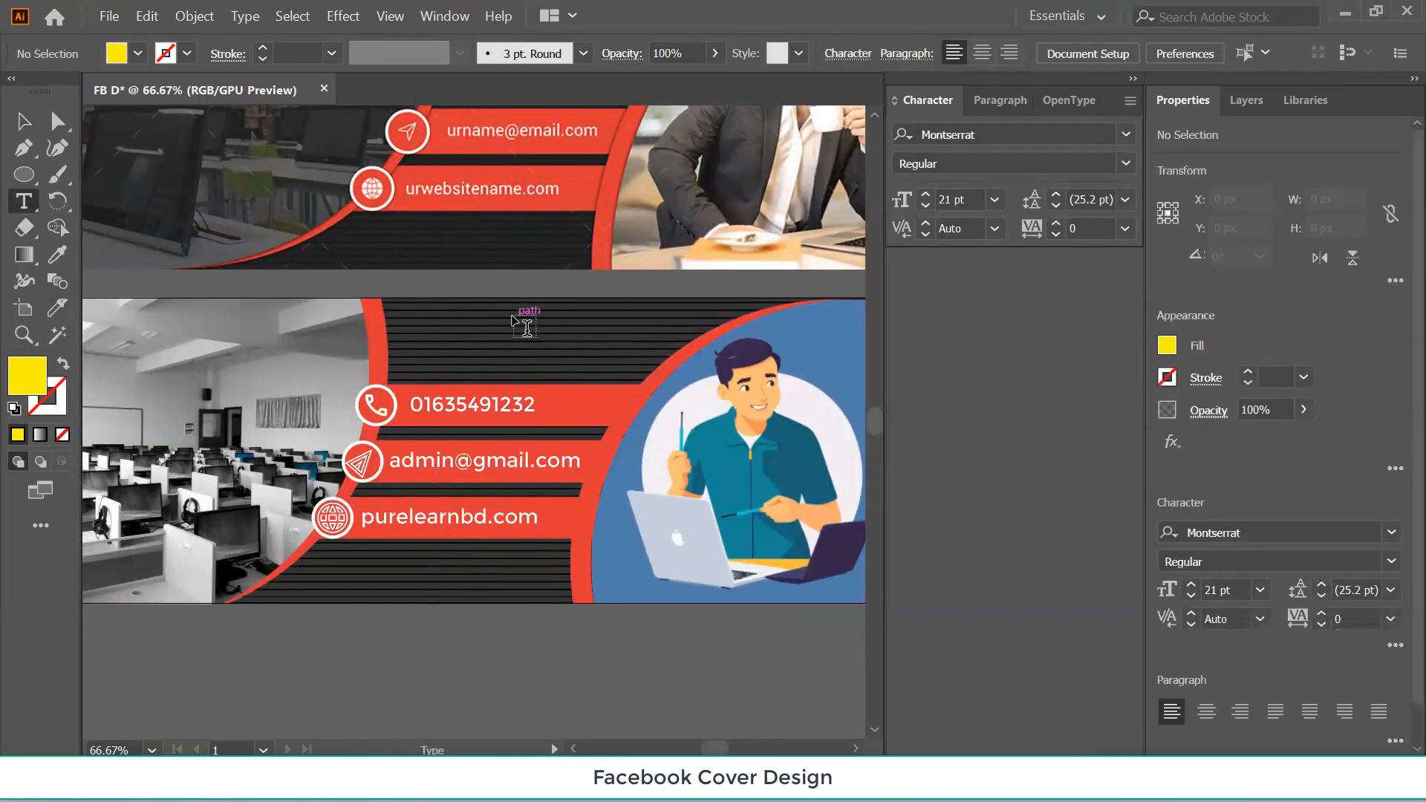
click(443, 662)
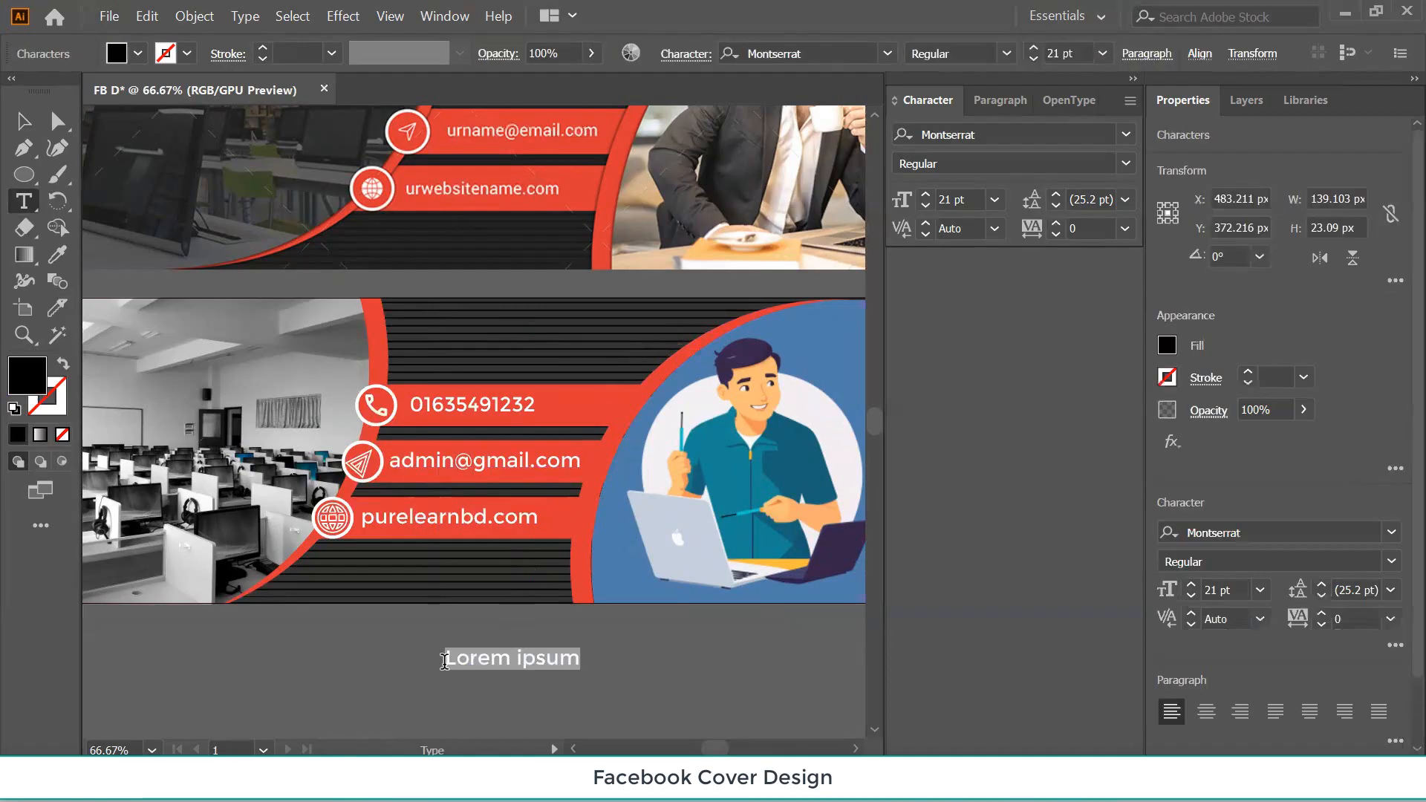
text(Your Logo)
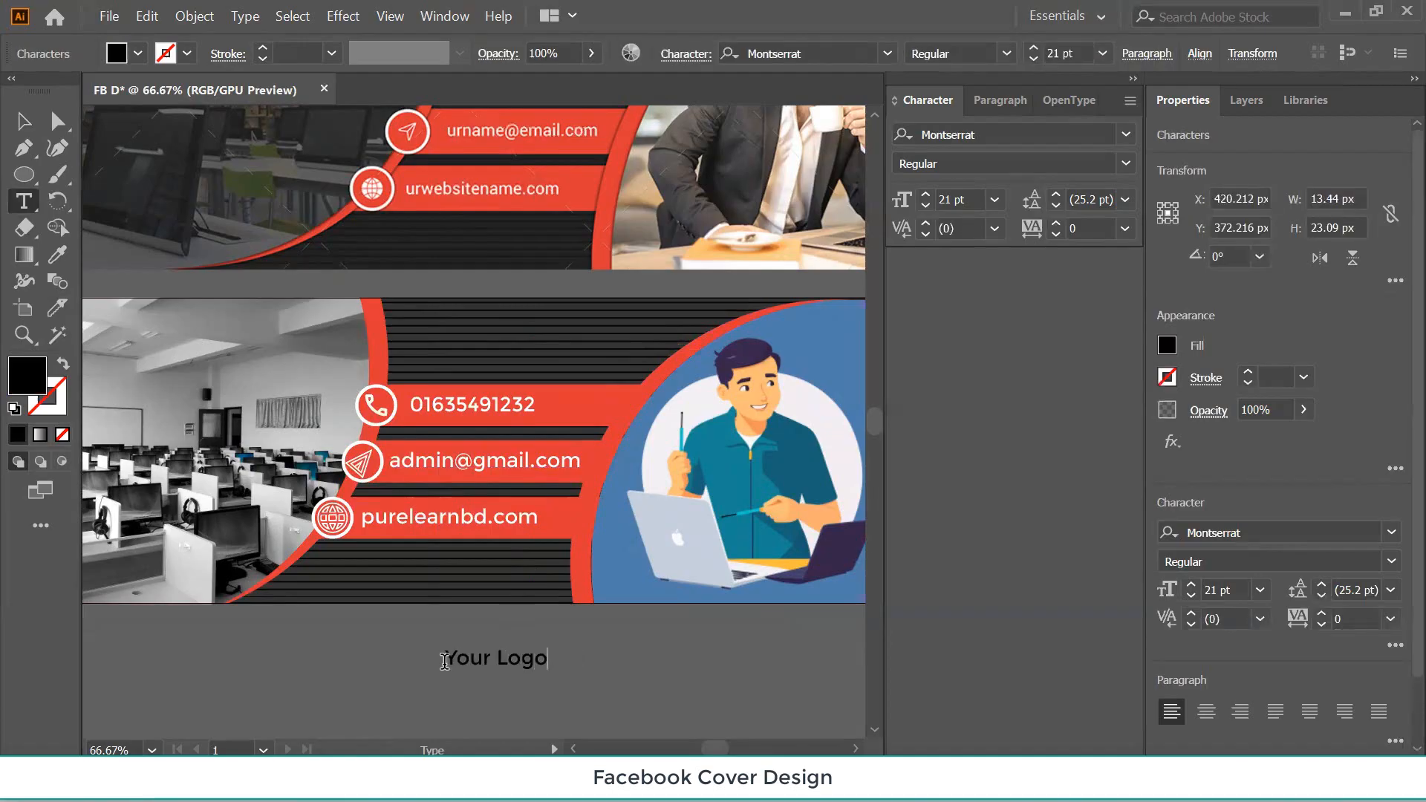
click(24, 121)
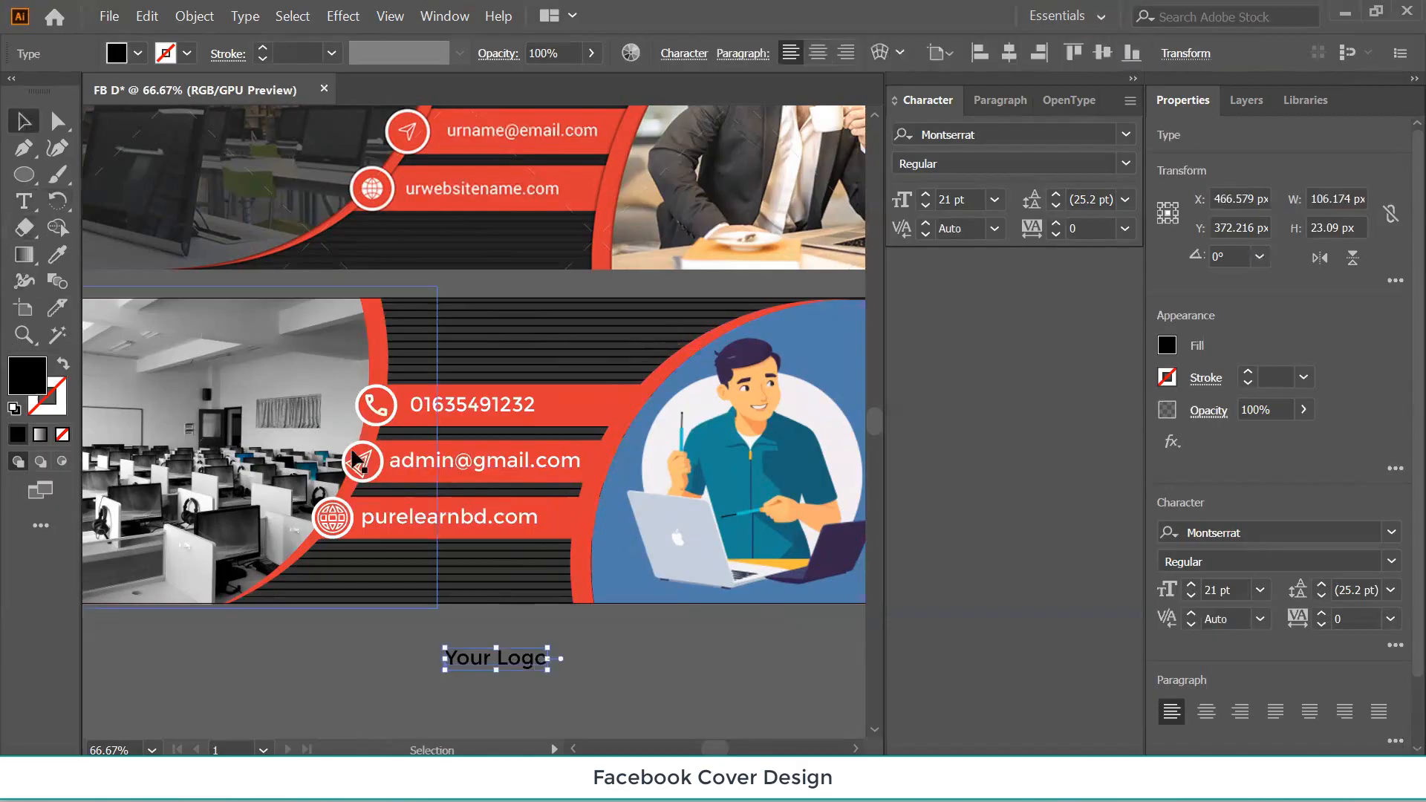
click(57, 254)
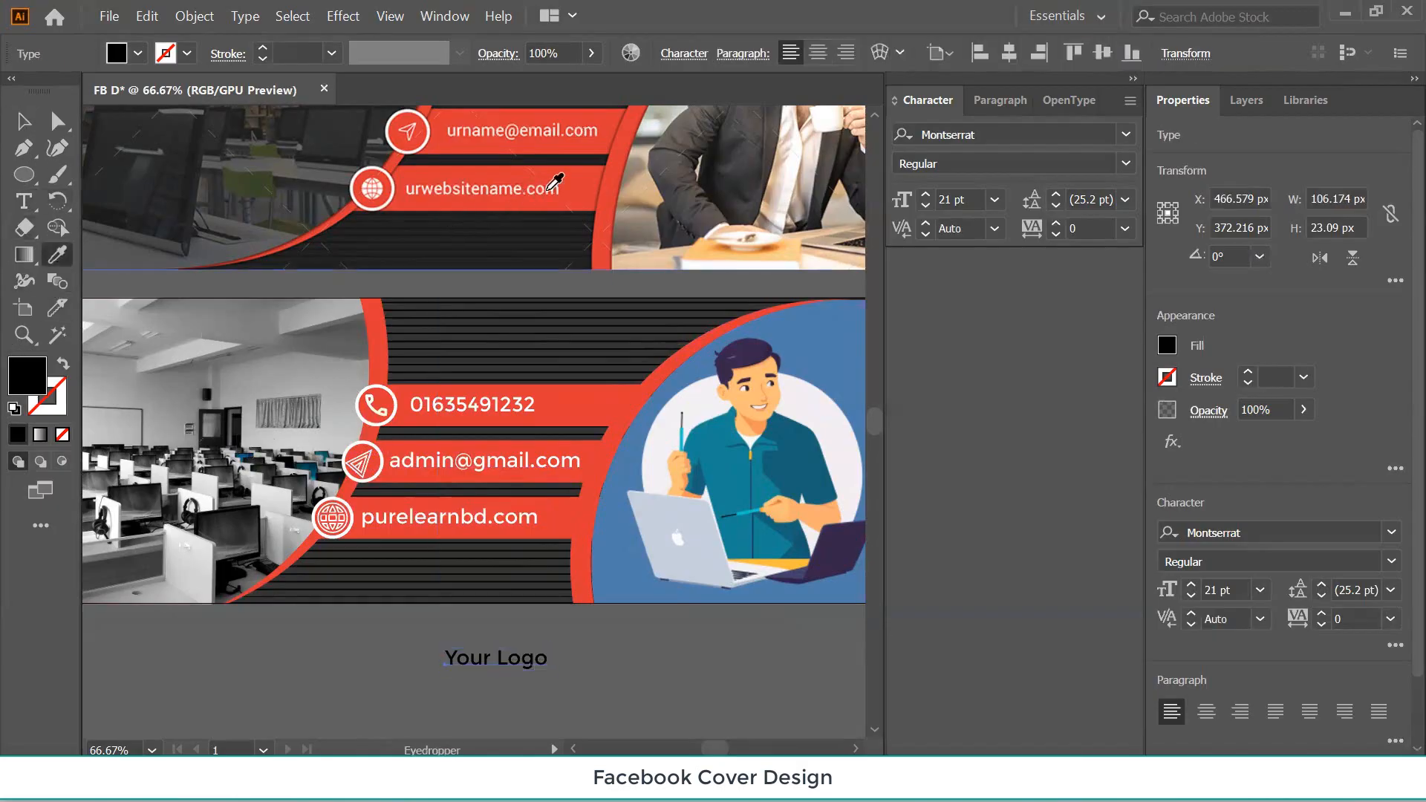
click(584, 178)
click(24, 121)
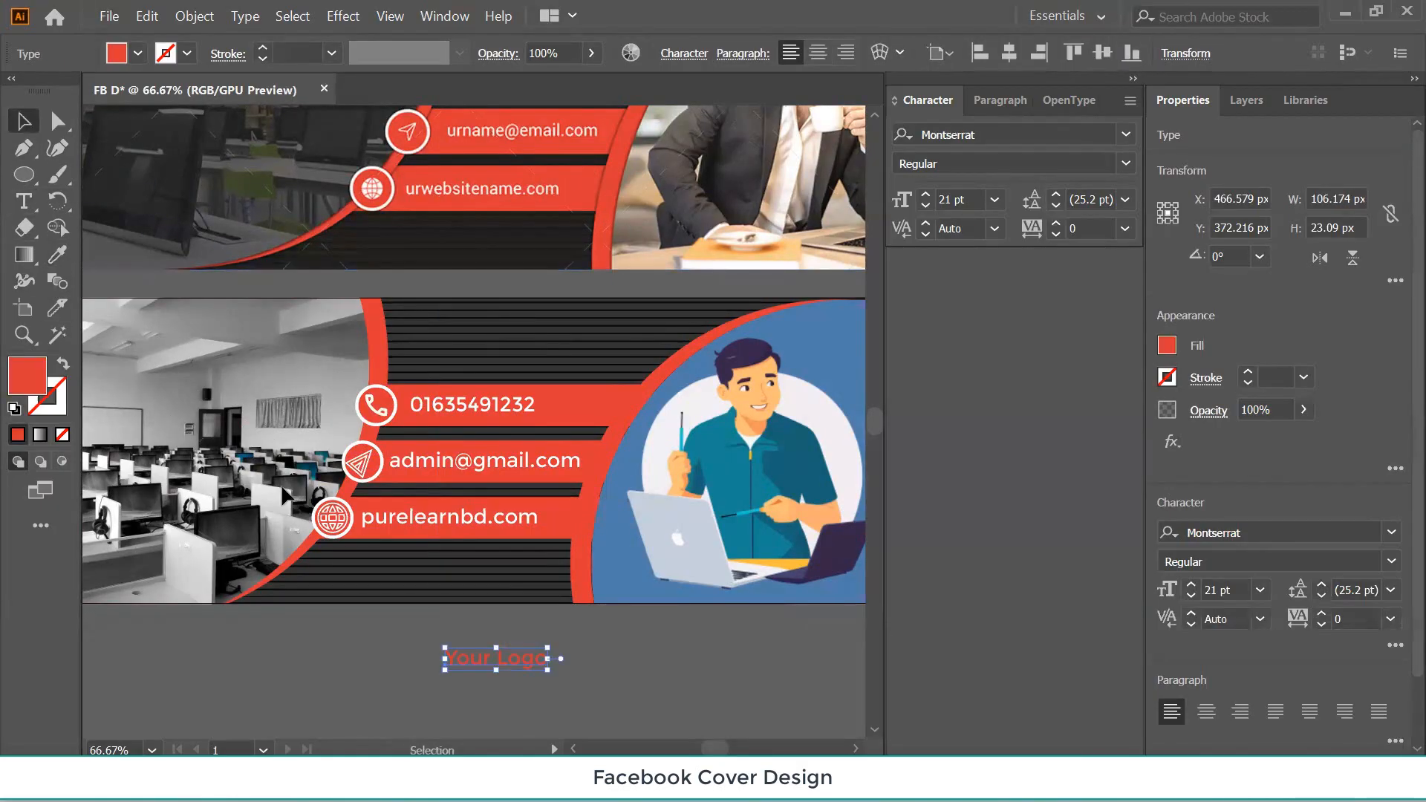
Move 'Your Logo' onto the banner above the contact bars and enlarge it to 29.2 pt.
click(354, 703)
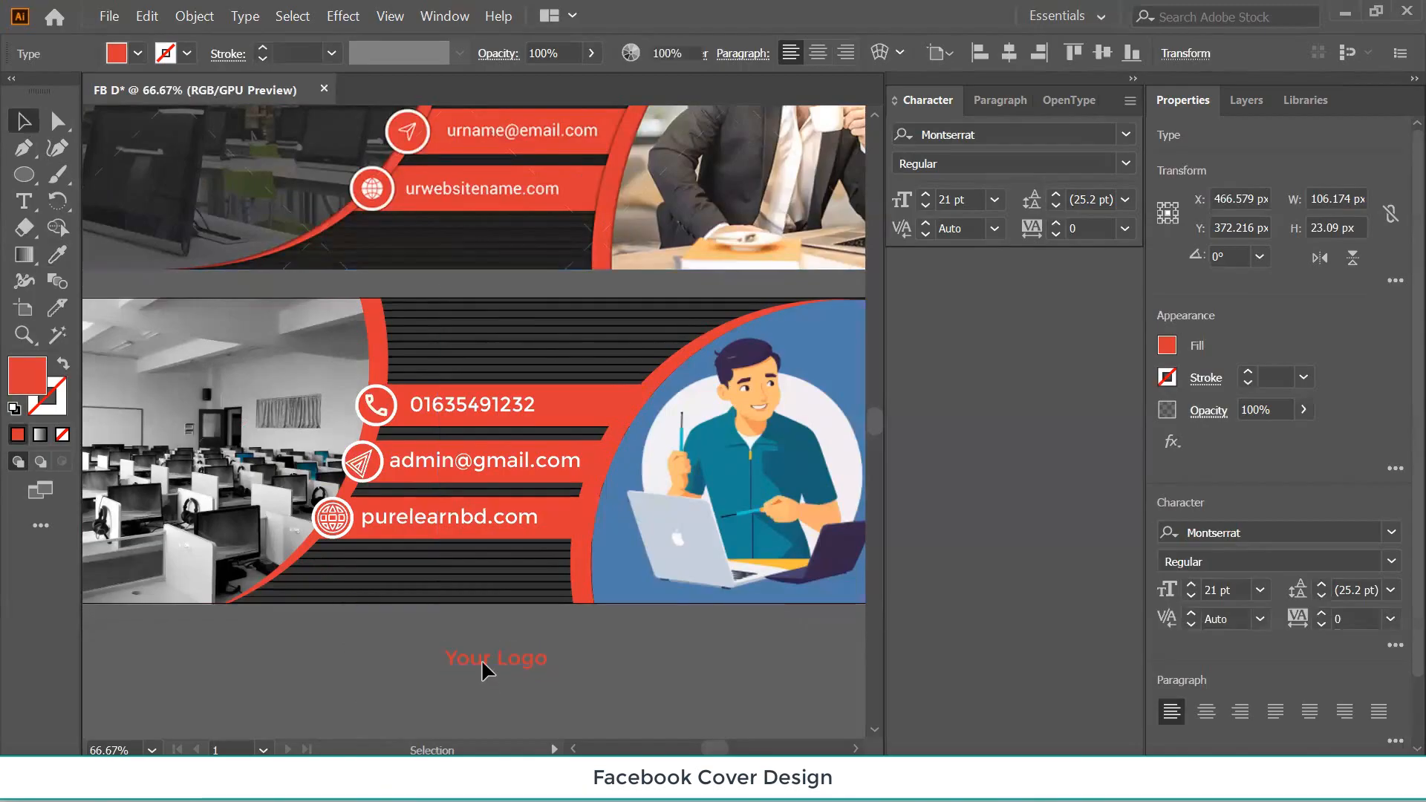
drag(481, 661, 494, 329)
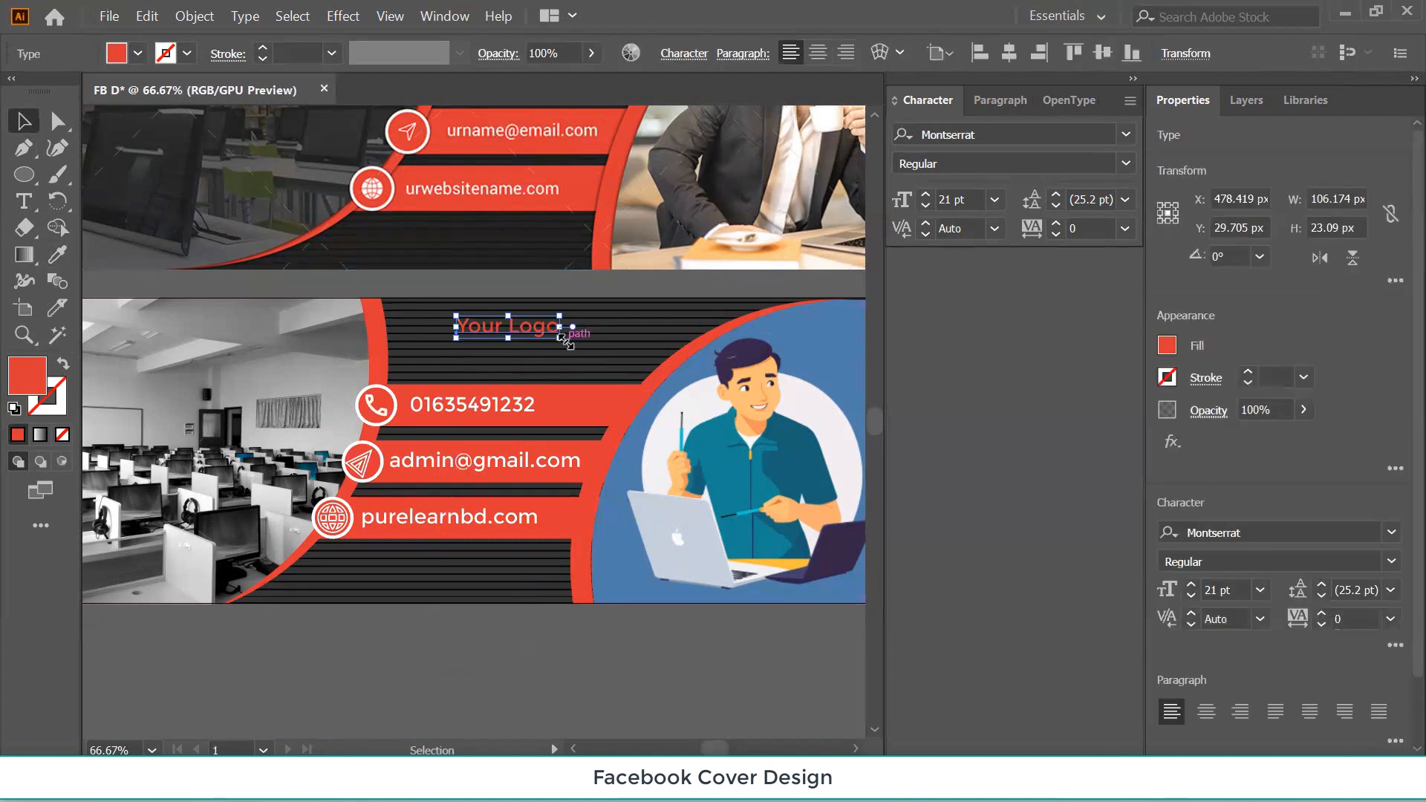
drag(562, 338, 598, 360)
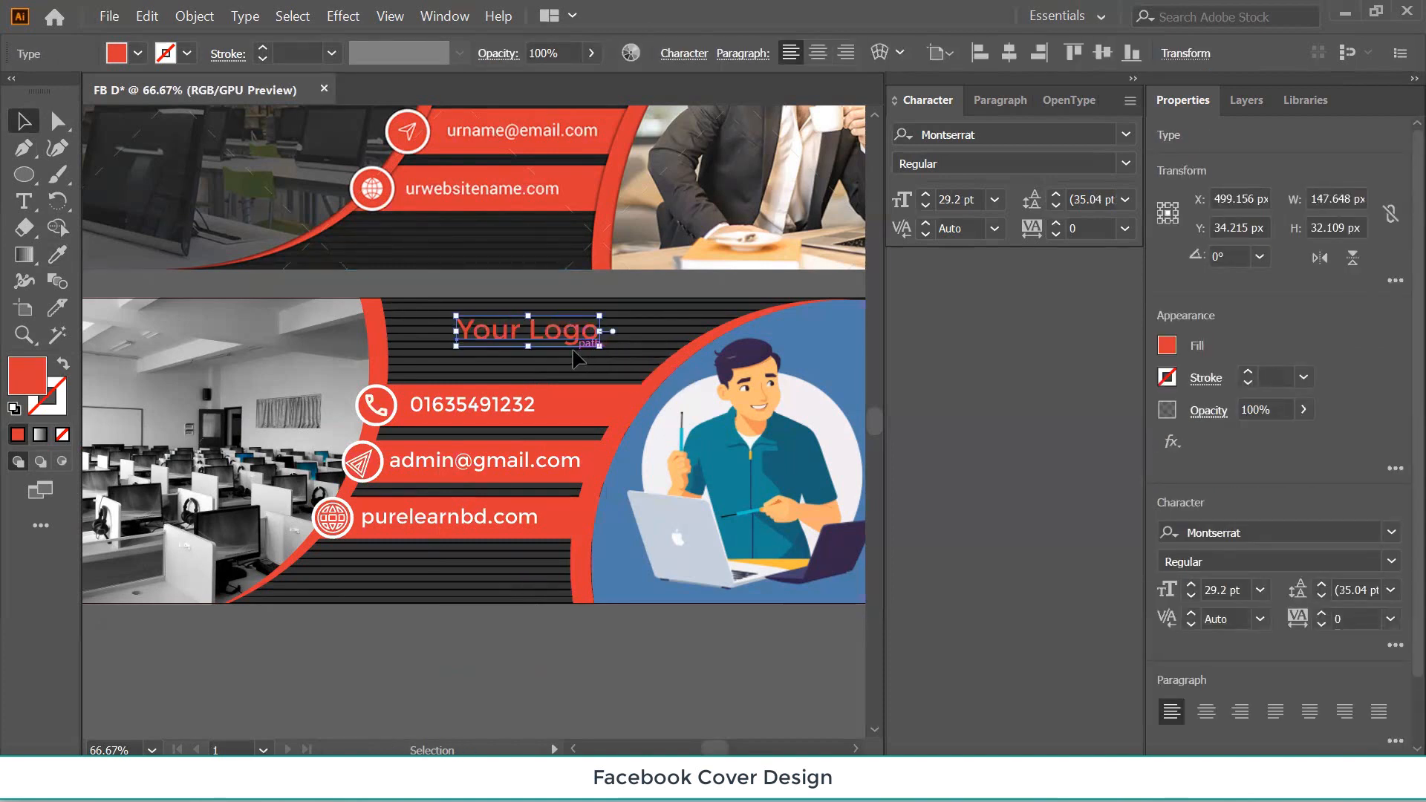
key(Down)
key(Down)
key(Down)
key(Down)
key(Down)
key(Down)
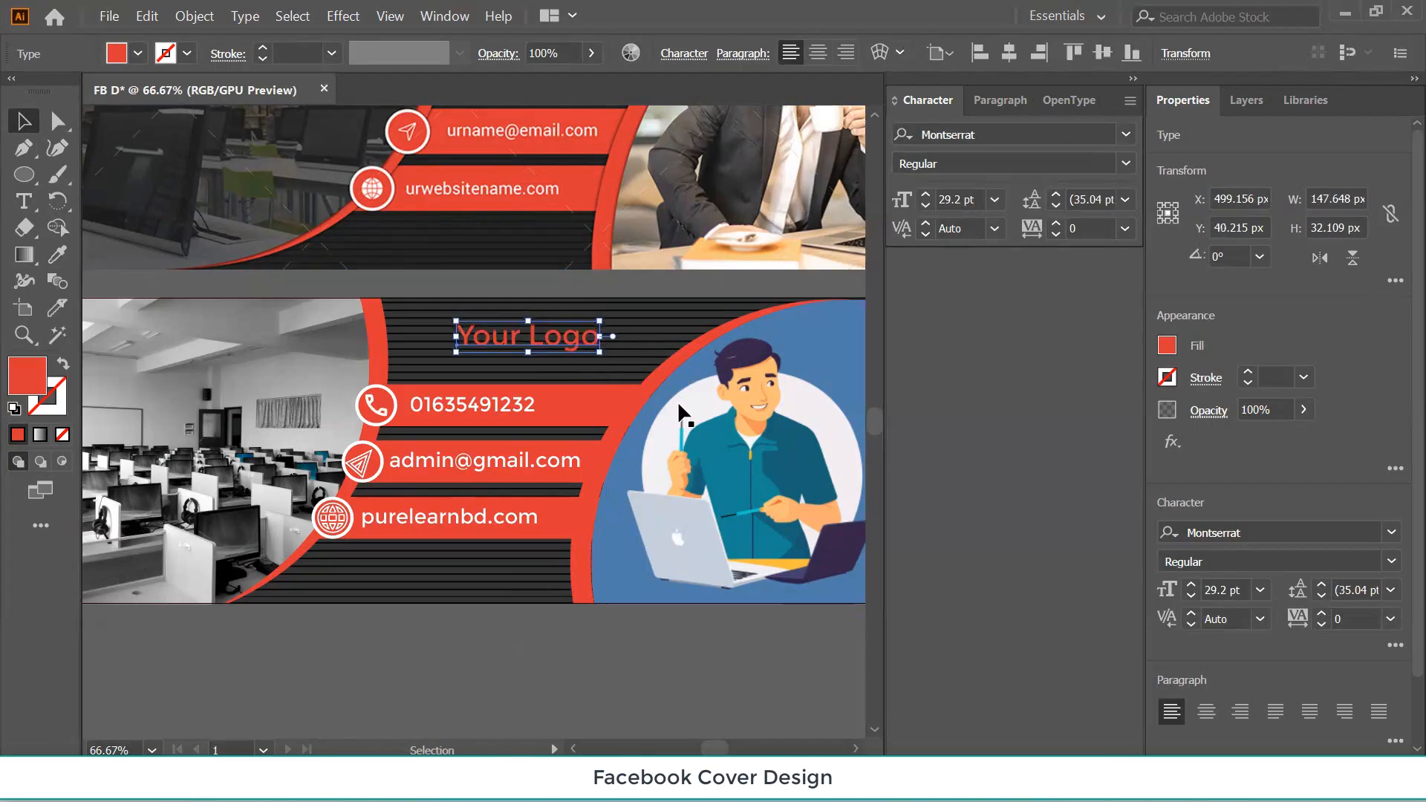
click(517, 649)
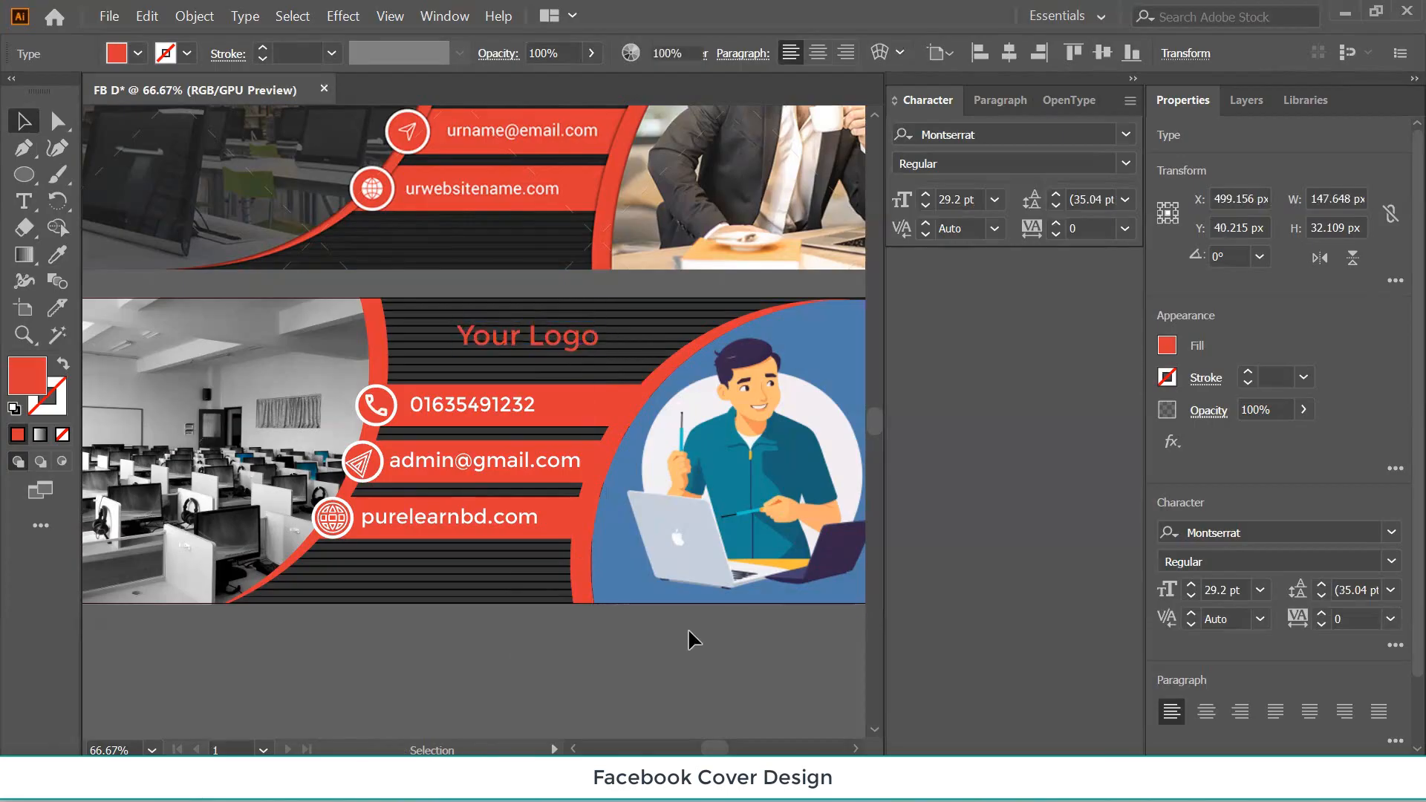
drag(404, 572, 505, 658)
scroll(279, 448, up, 3)
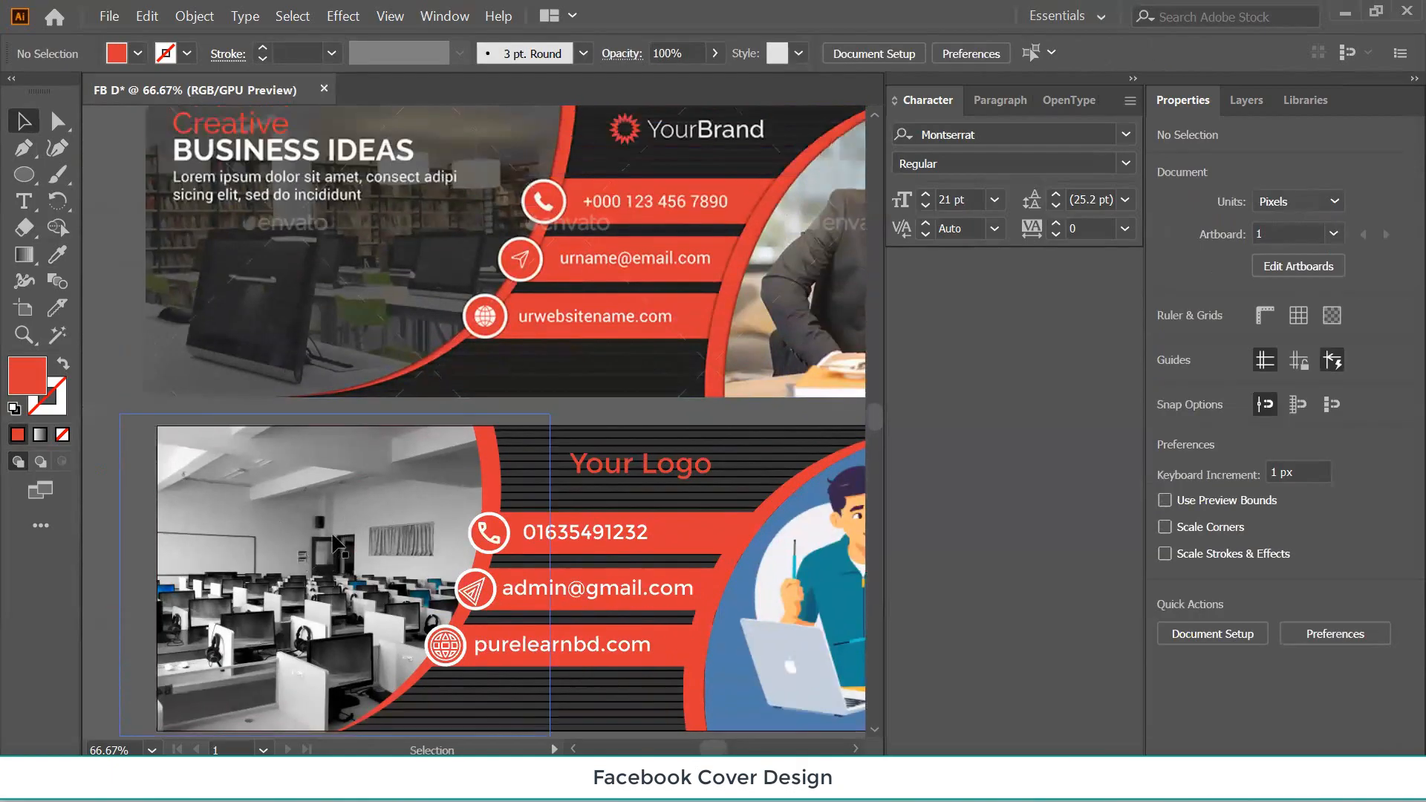
scroll(291, 482, down, 2)
scroll(291, 483, down, 1)
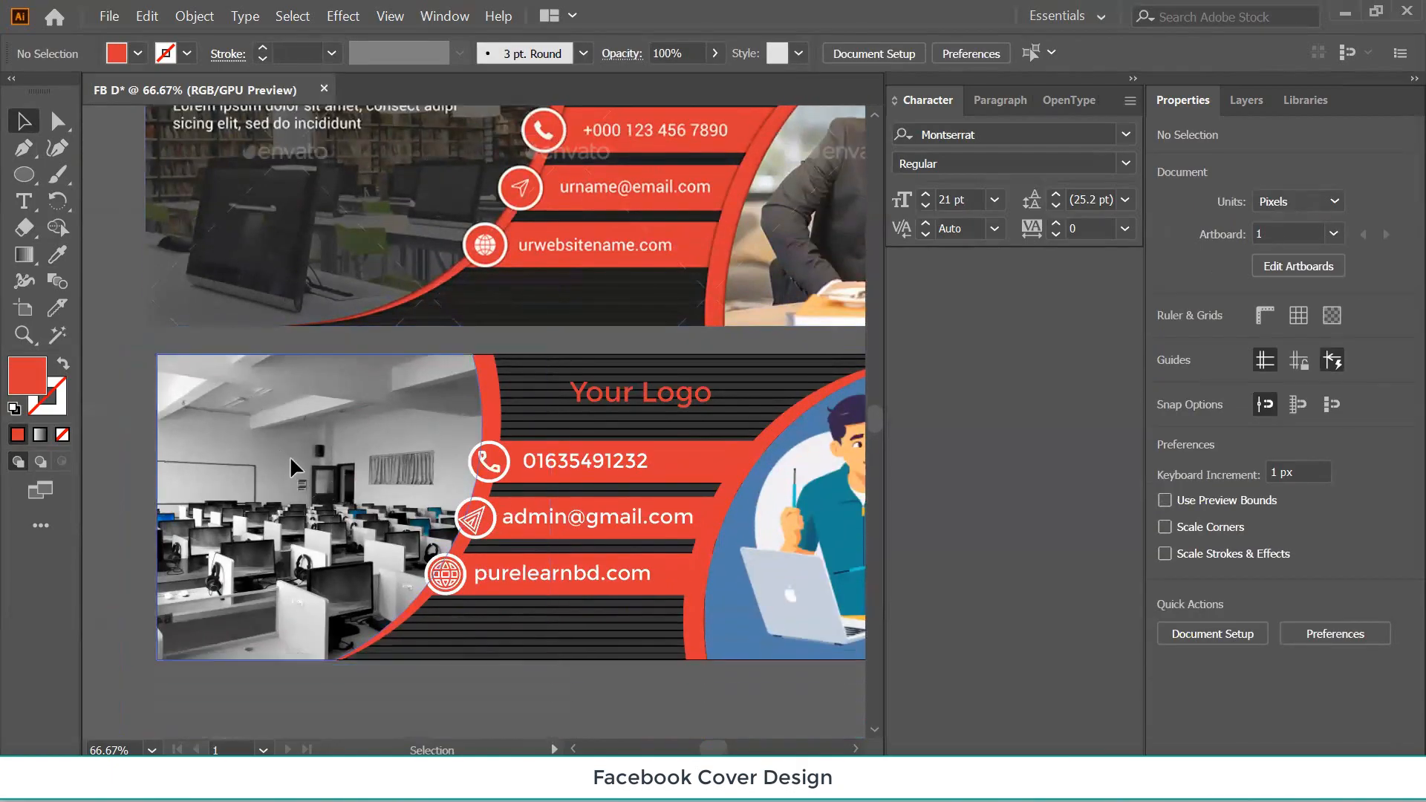
click(290, 456)
scroll(355, 215, up, 3)
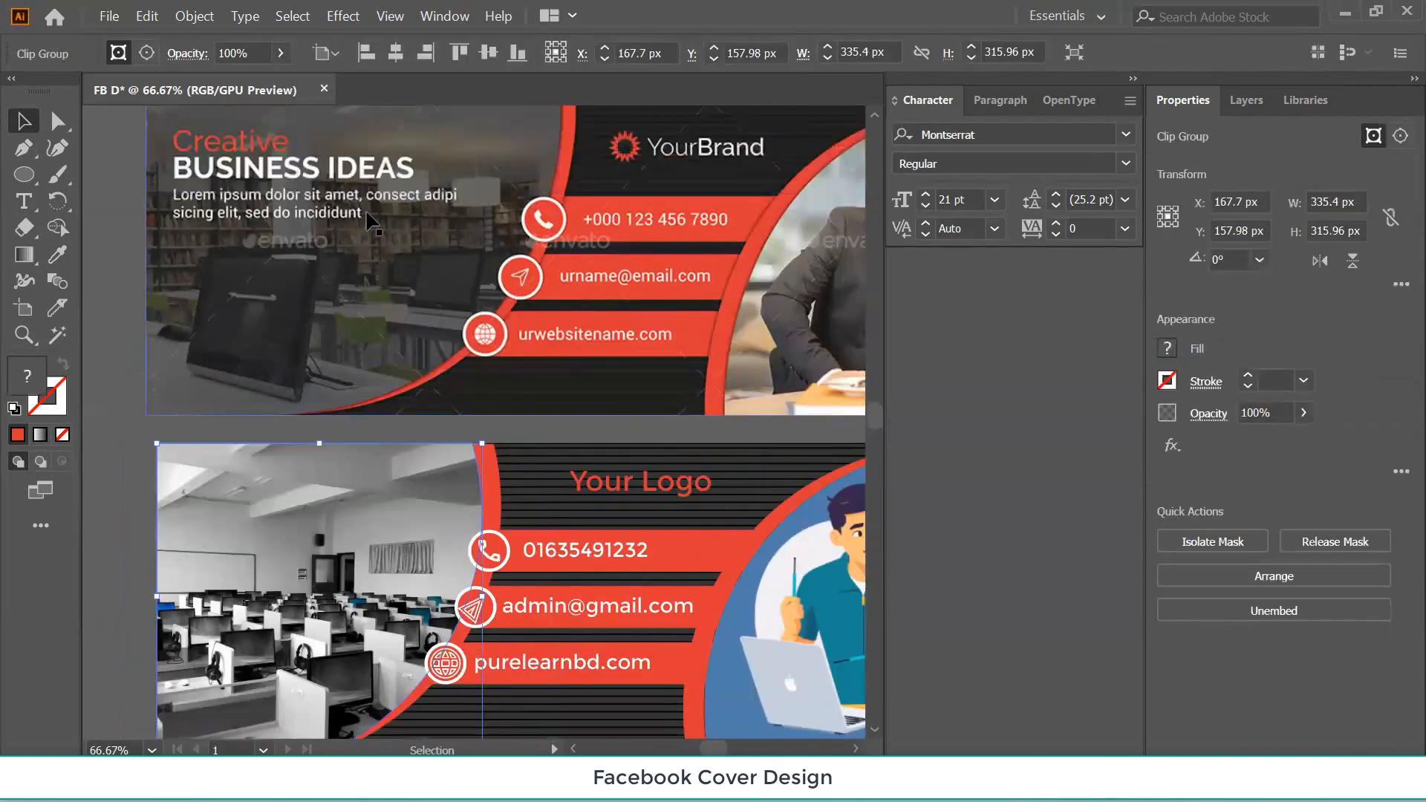
click(364, 254)
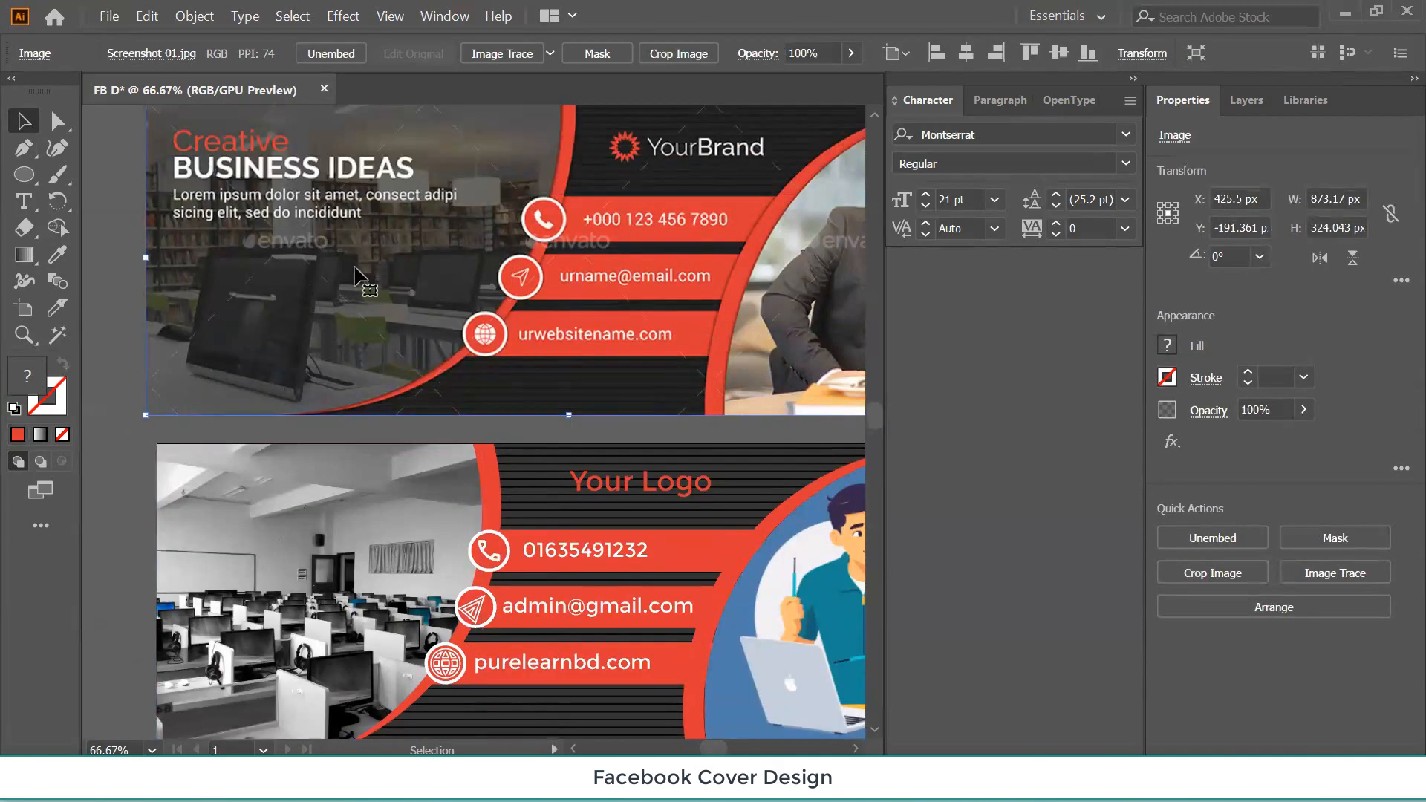
click(335, 489)
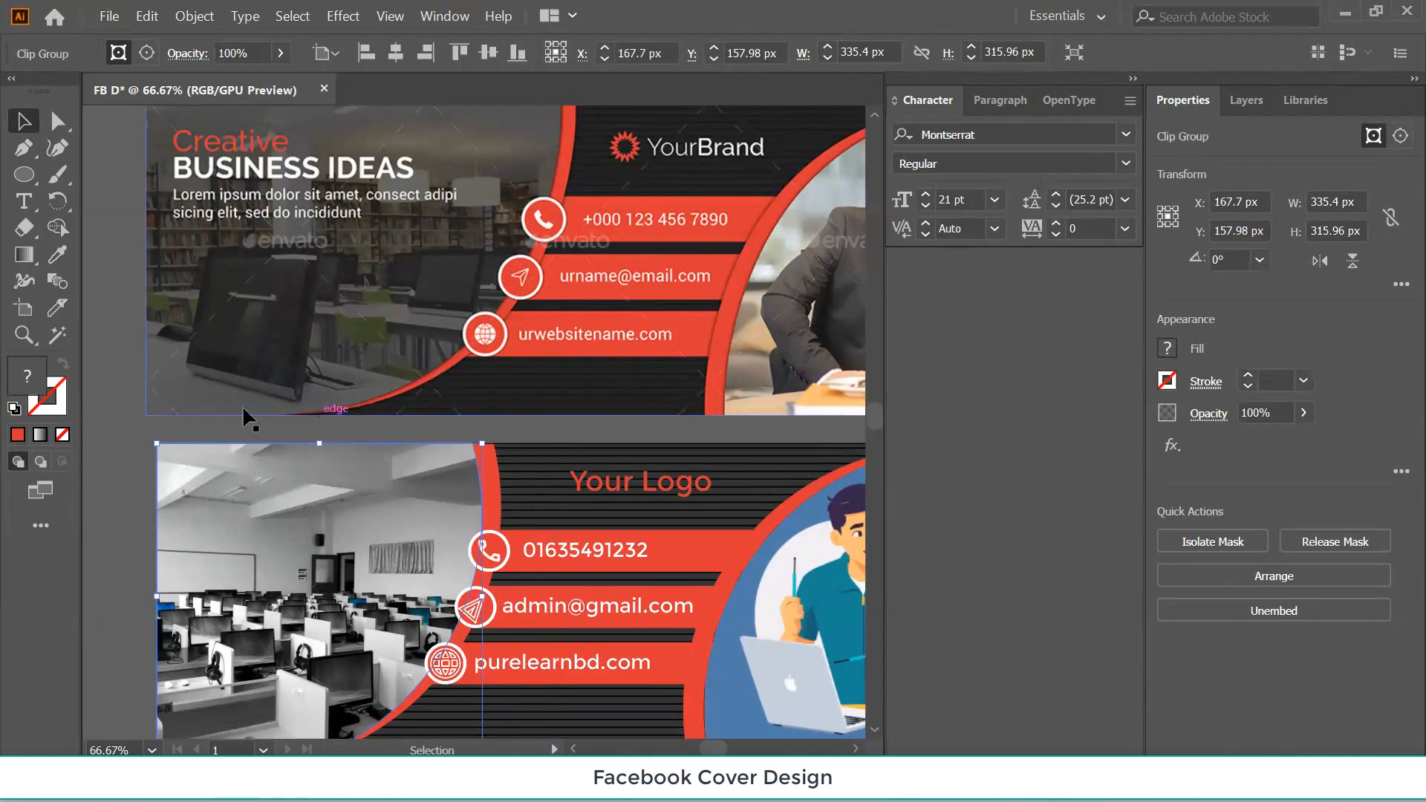
click(121, 511)
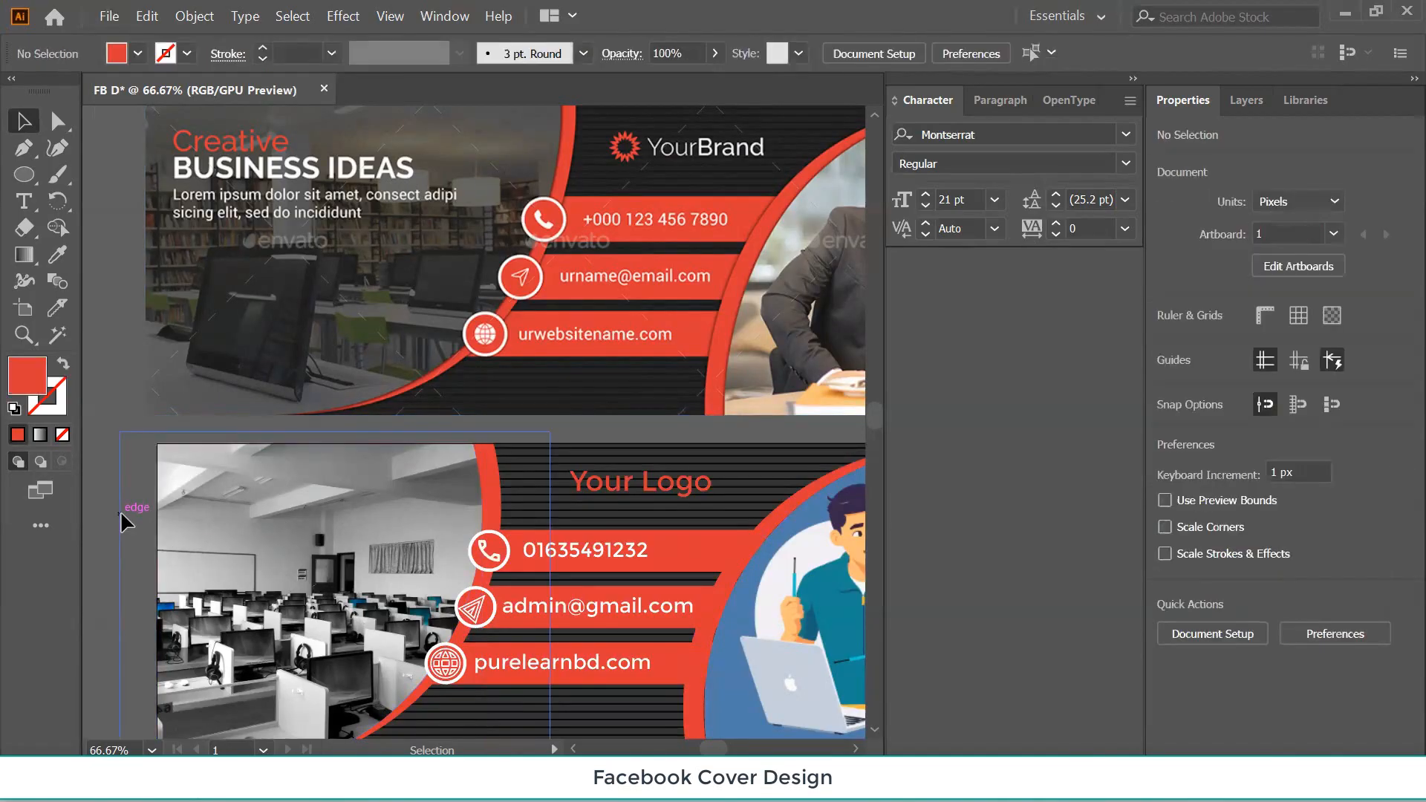
click(248, 532)
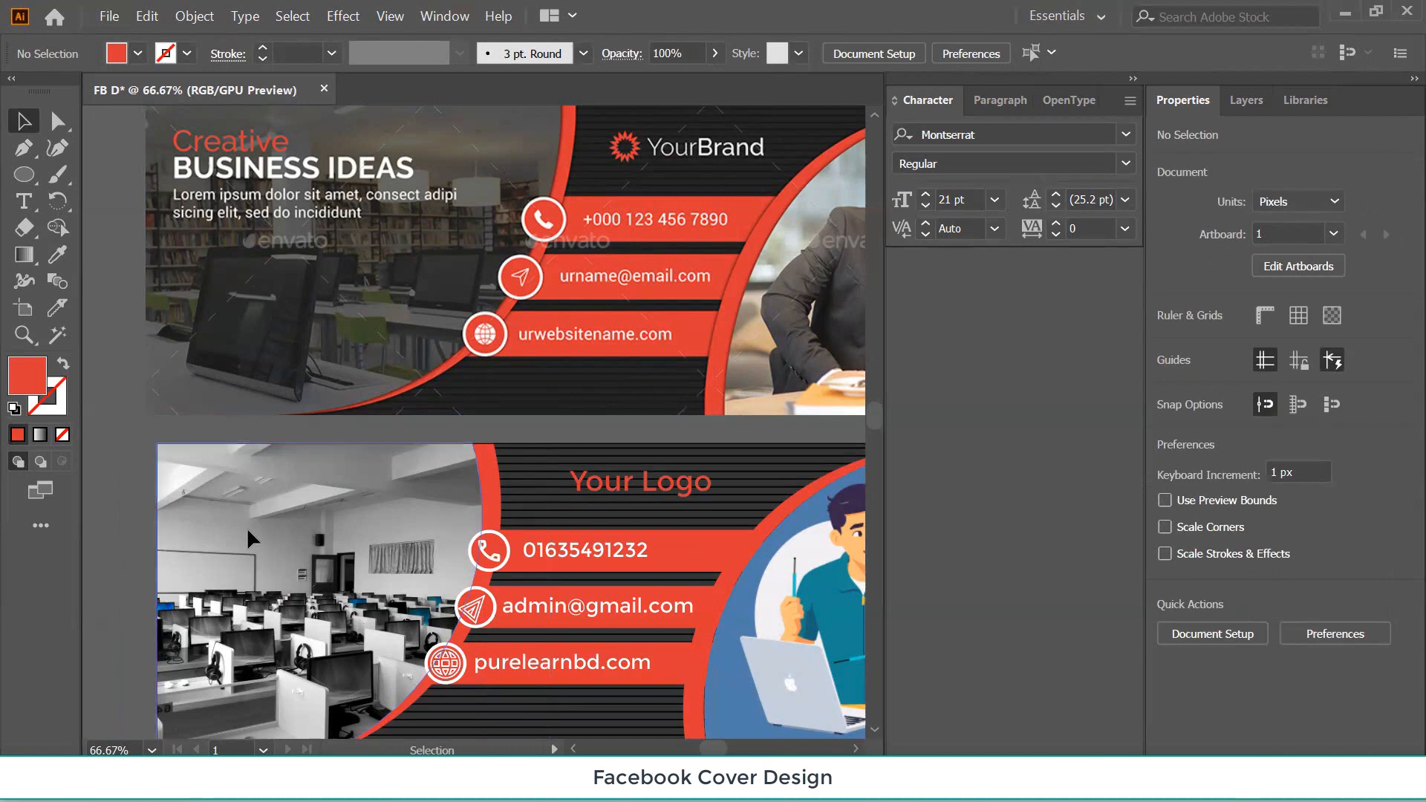
double_click(247, 527)
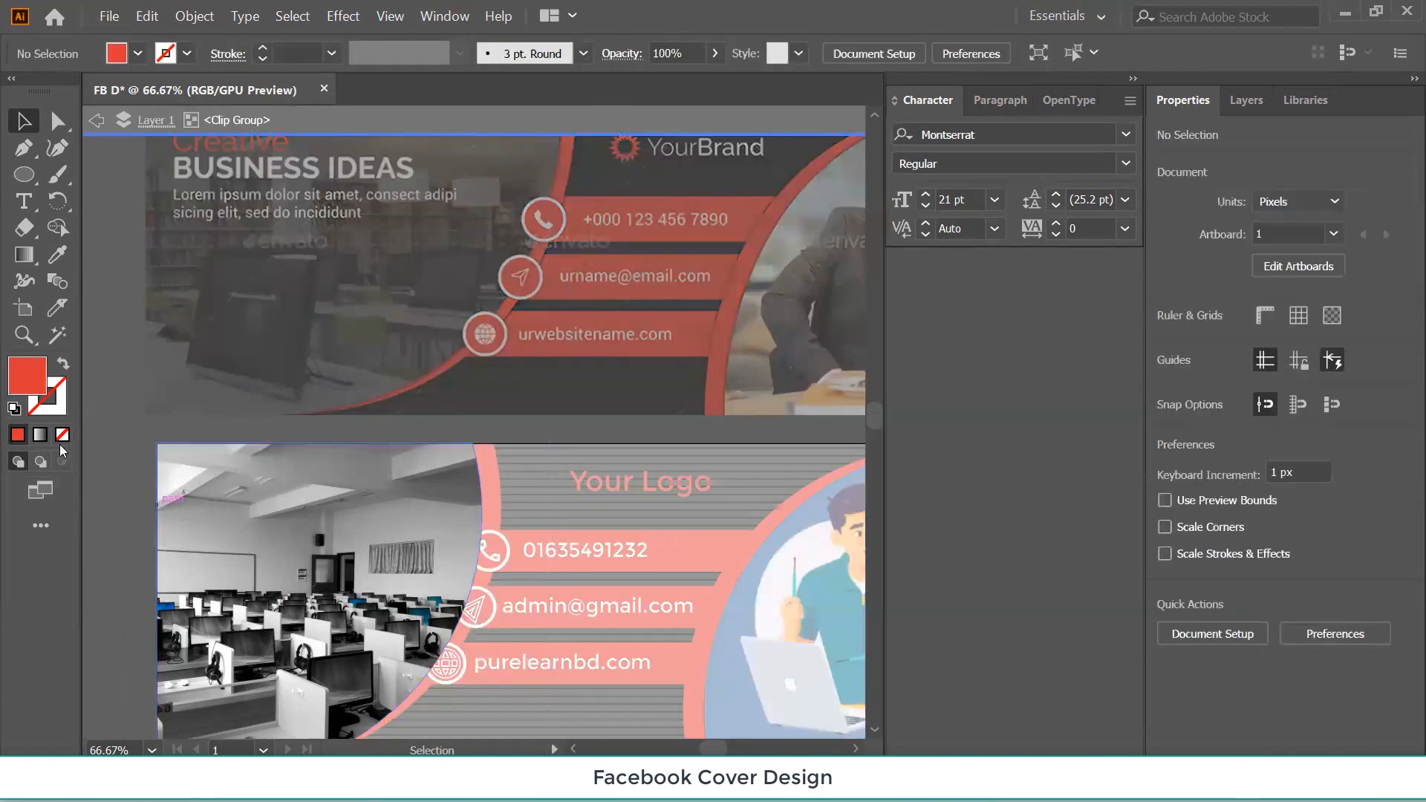
double_click(107, 359)
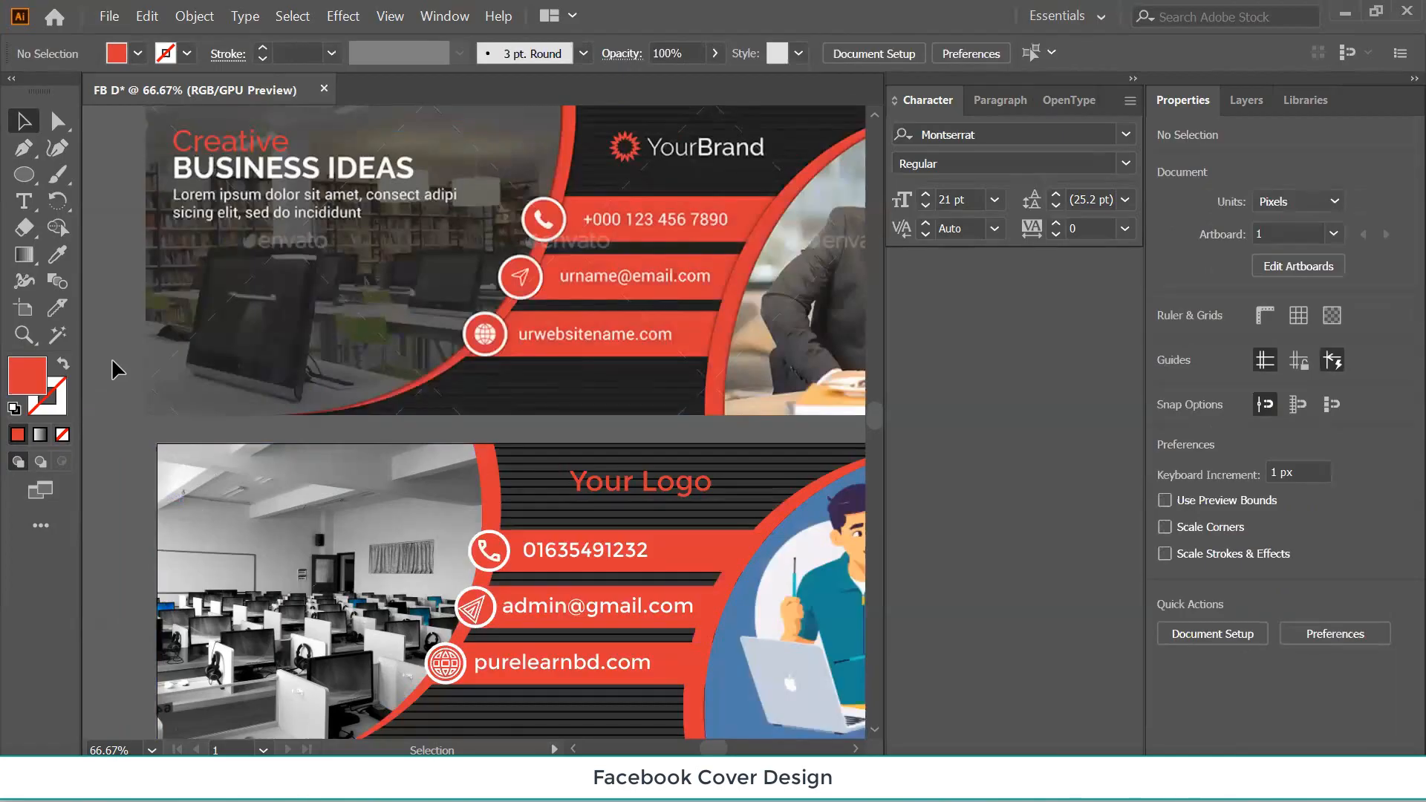
scroll(132, 466, down, 3)
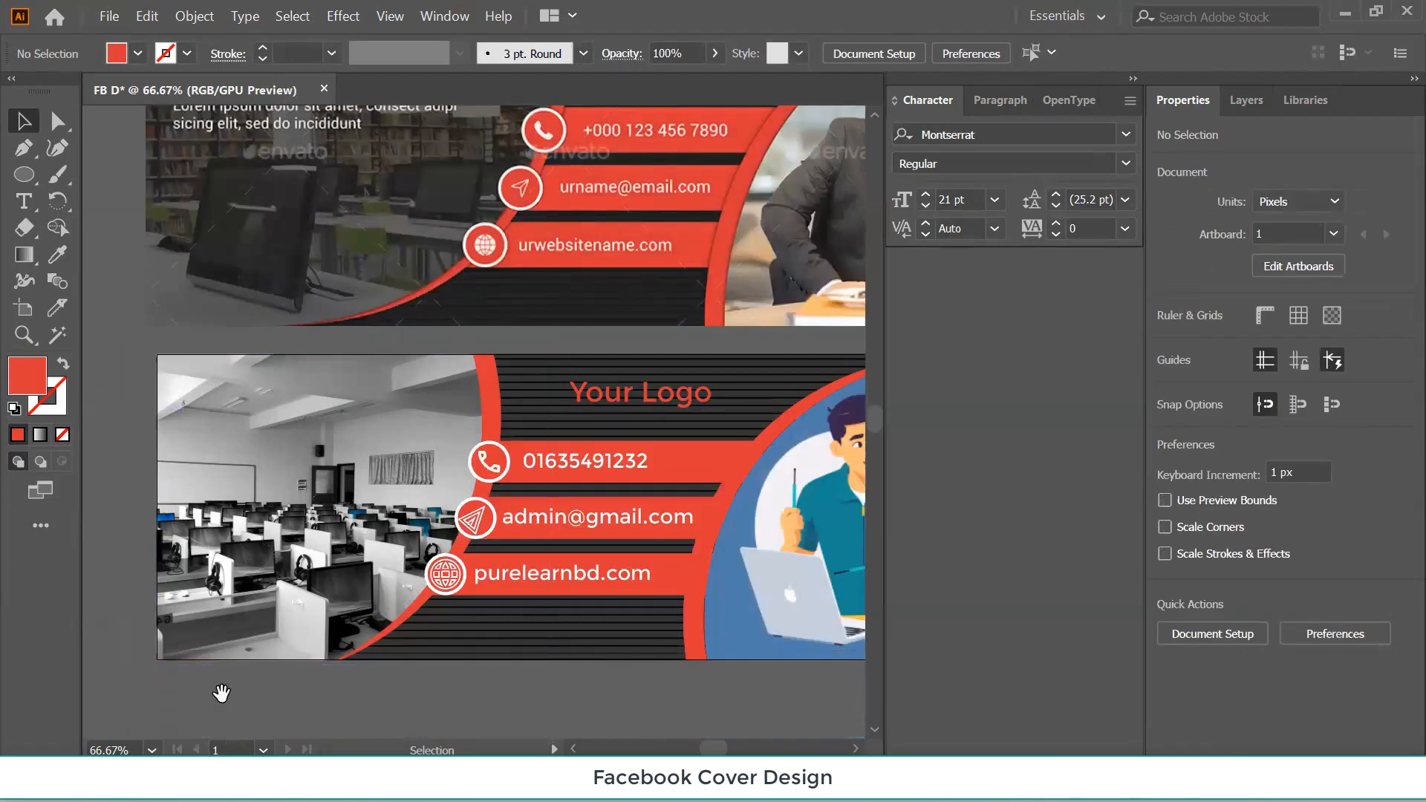
Duplicate the clipped lab photo to the left and release its clip, undoing the trial deletion.
drag(219, 695, 528, 659)
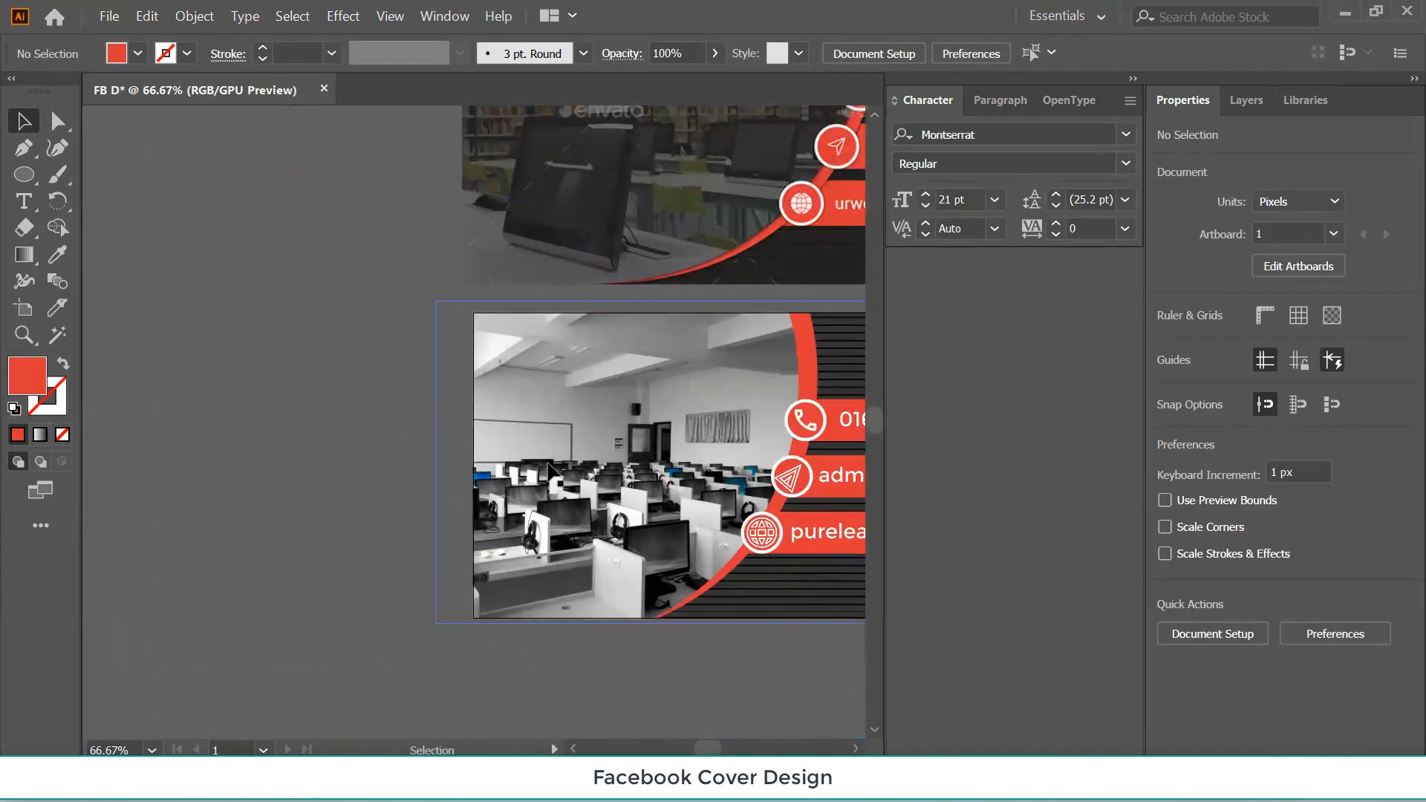
drag(550, 470, 170, 382)
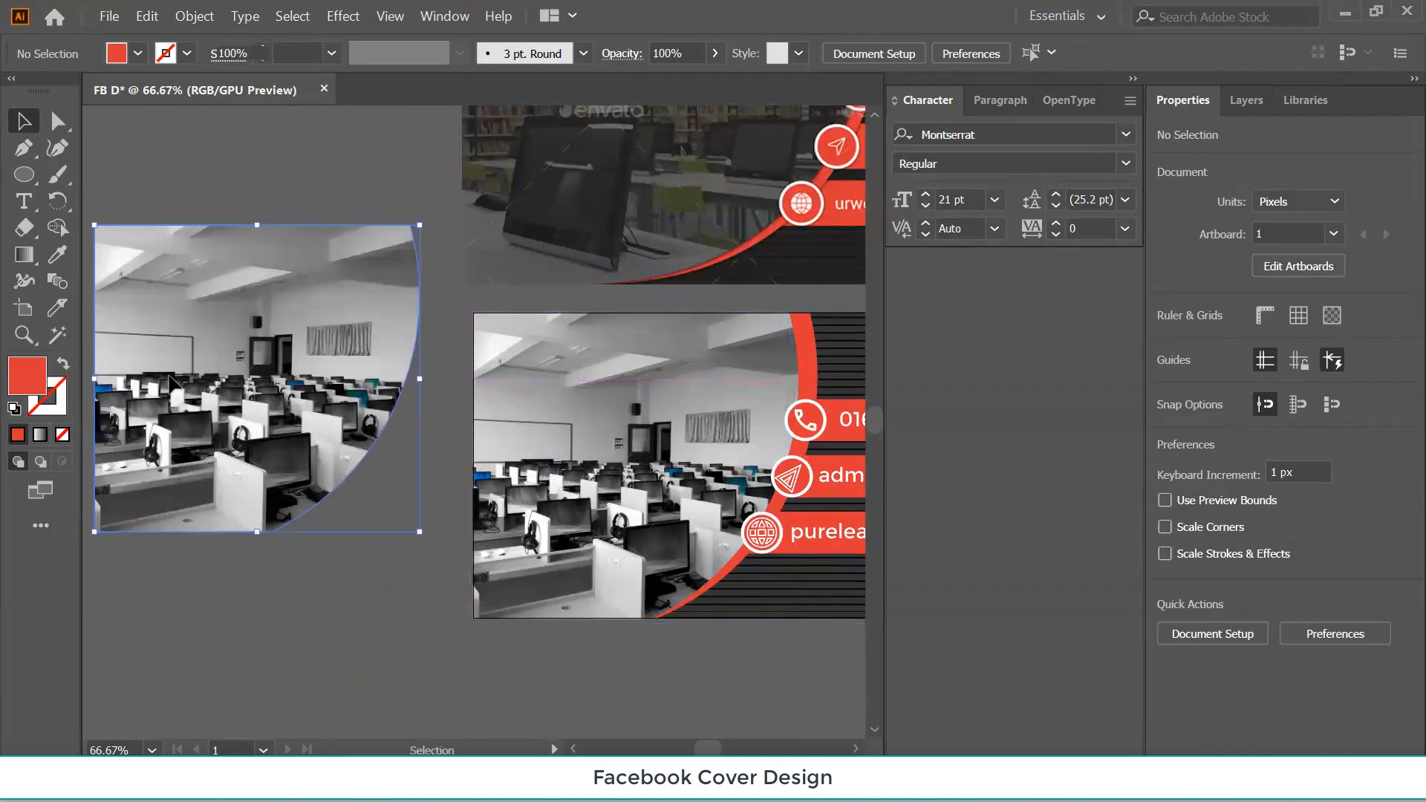
right_click(184, 371)
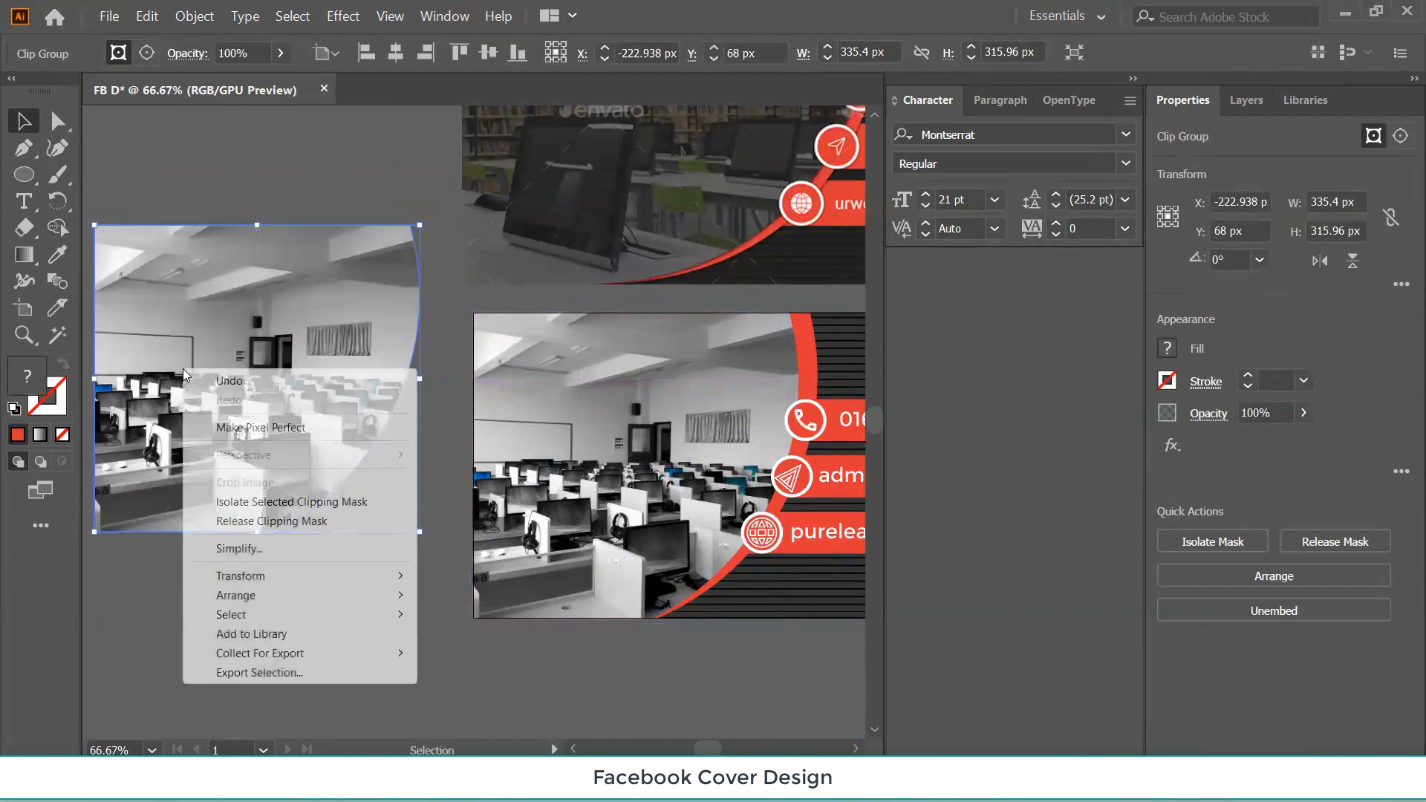
click(233, 522)
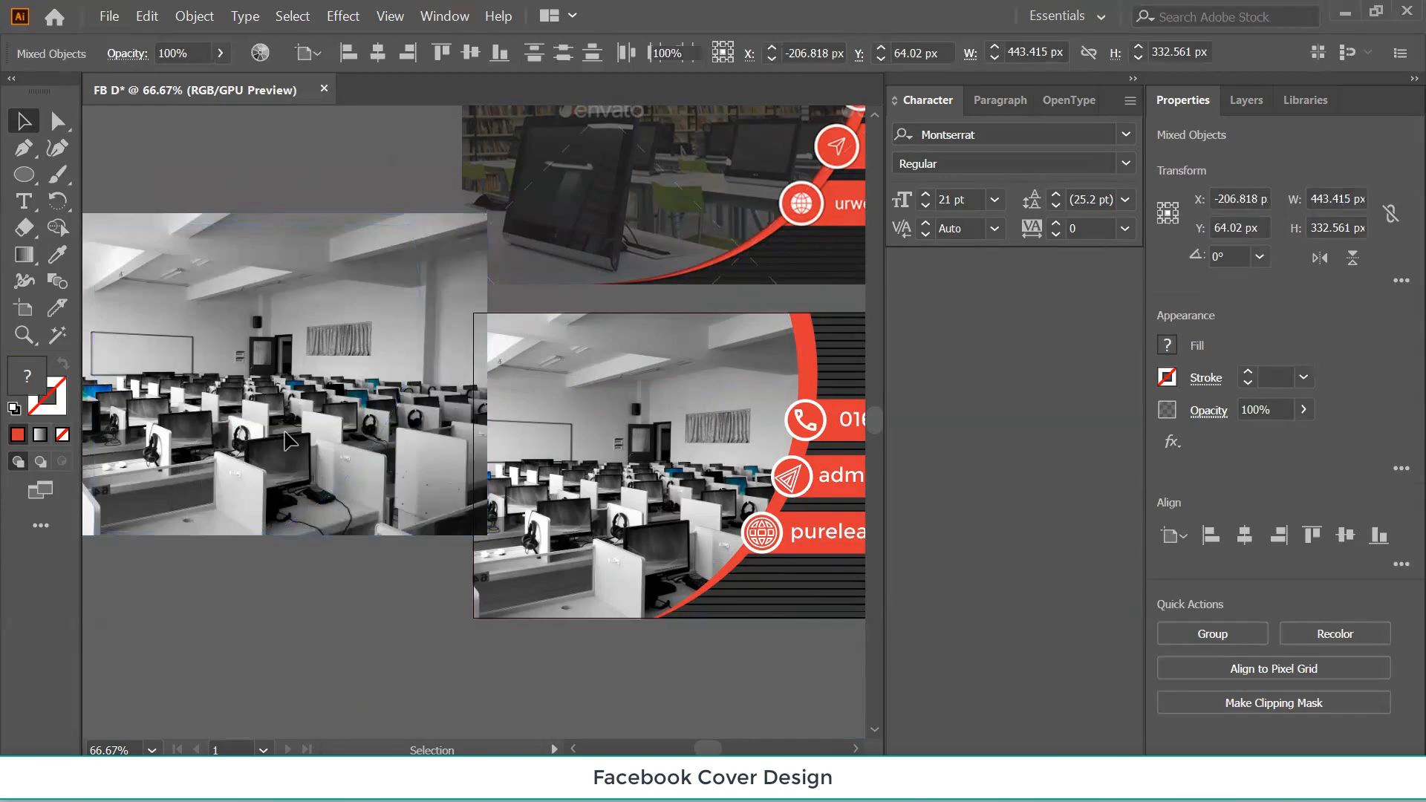
key(ctrl+shift+a)
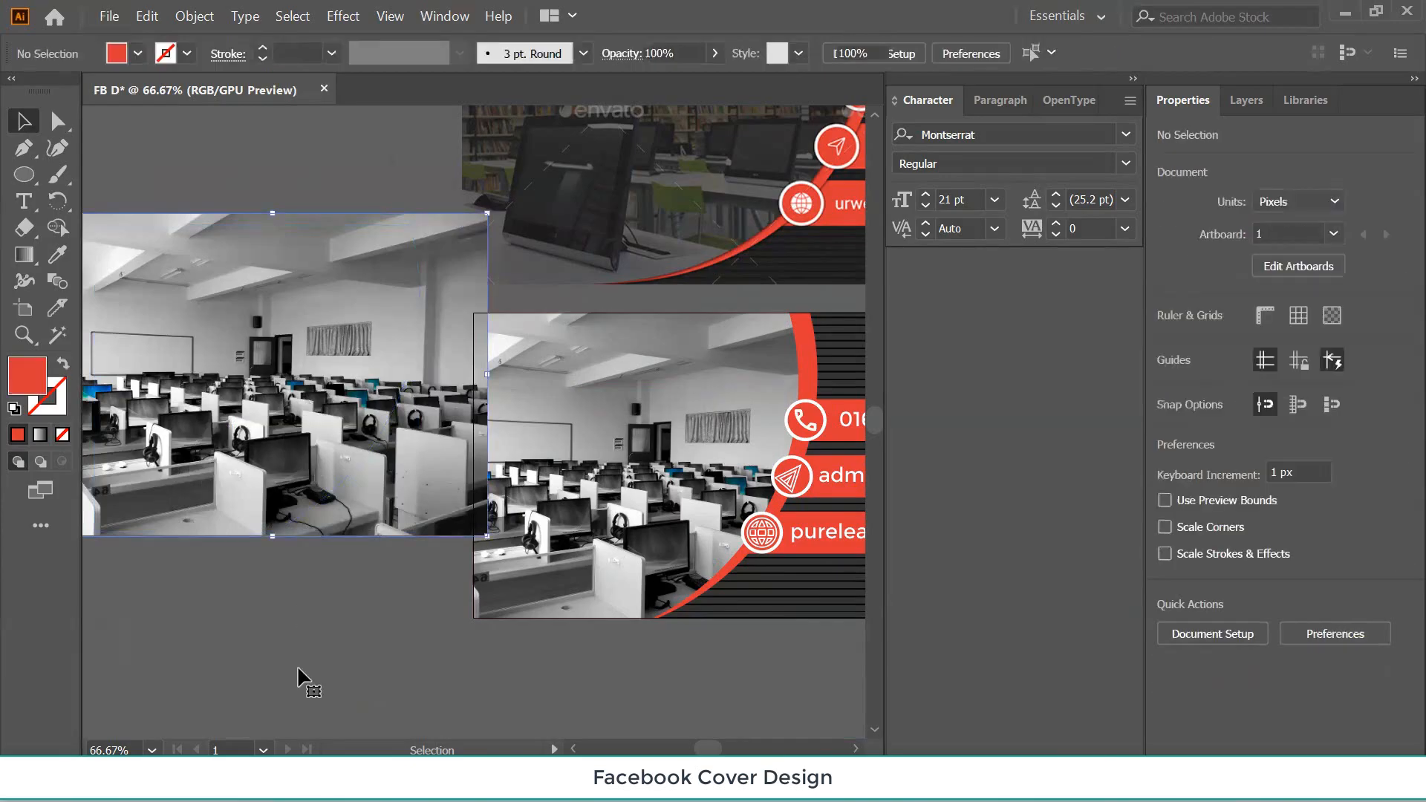
key(Delete)
key(ctrl+z)
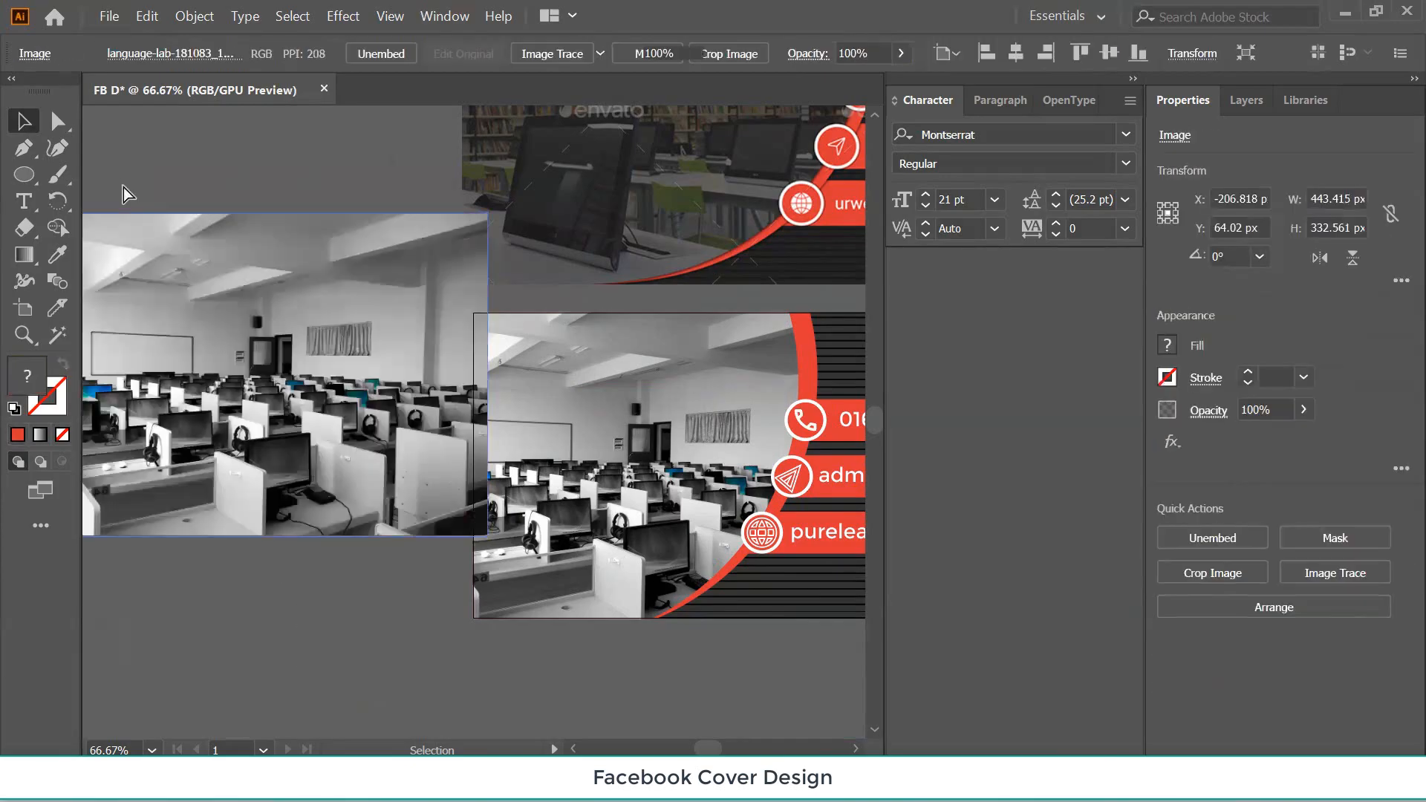
key(ctrl+z)
Release the clipping mask on the curved photo group and move the photo down-left.
click(244, 604)
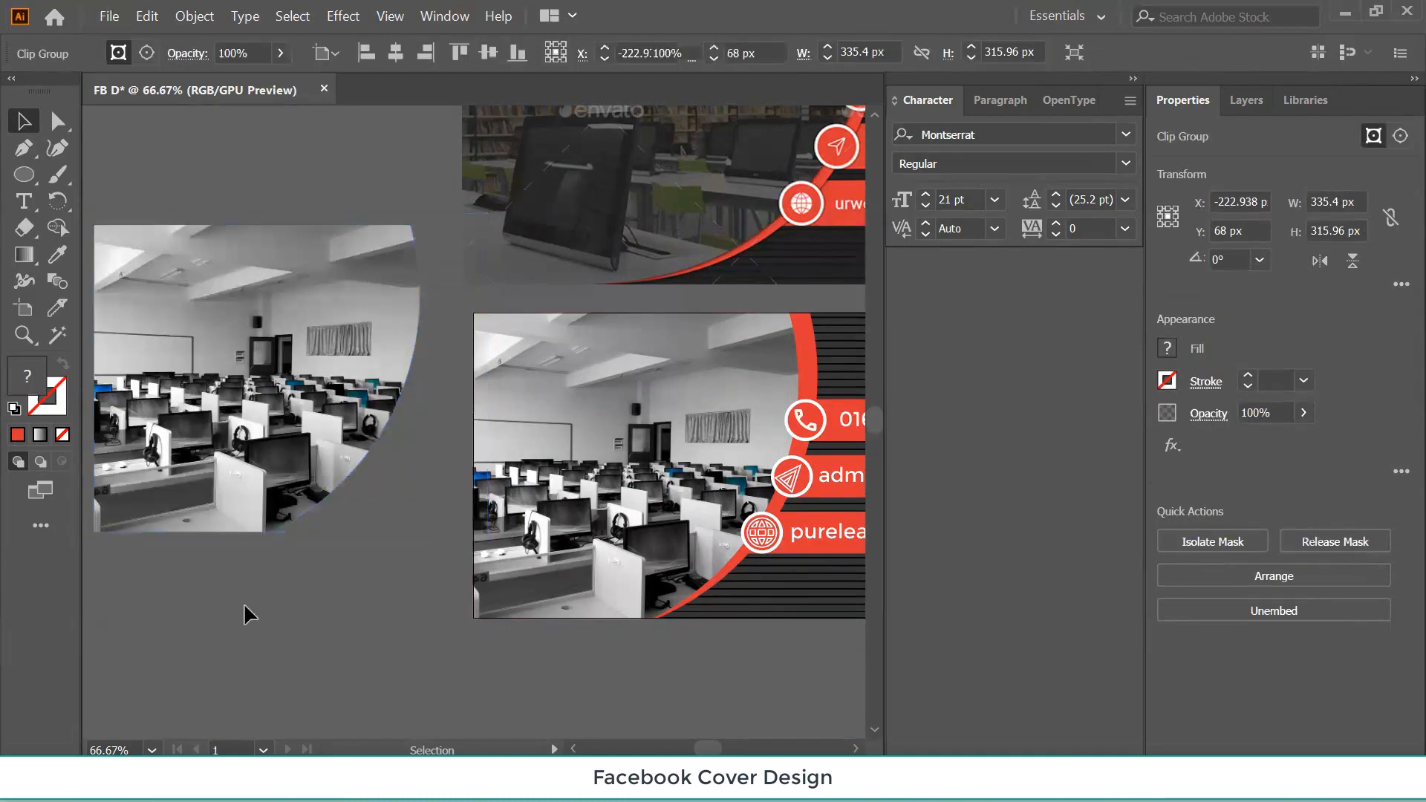
click(213, 366)
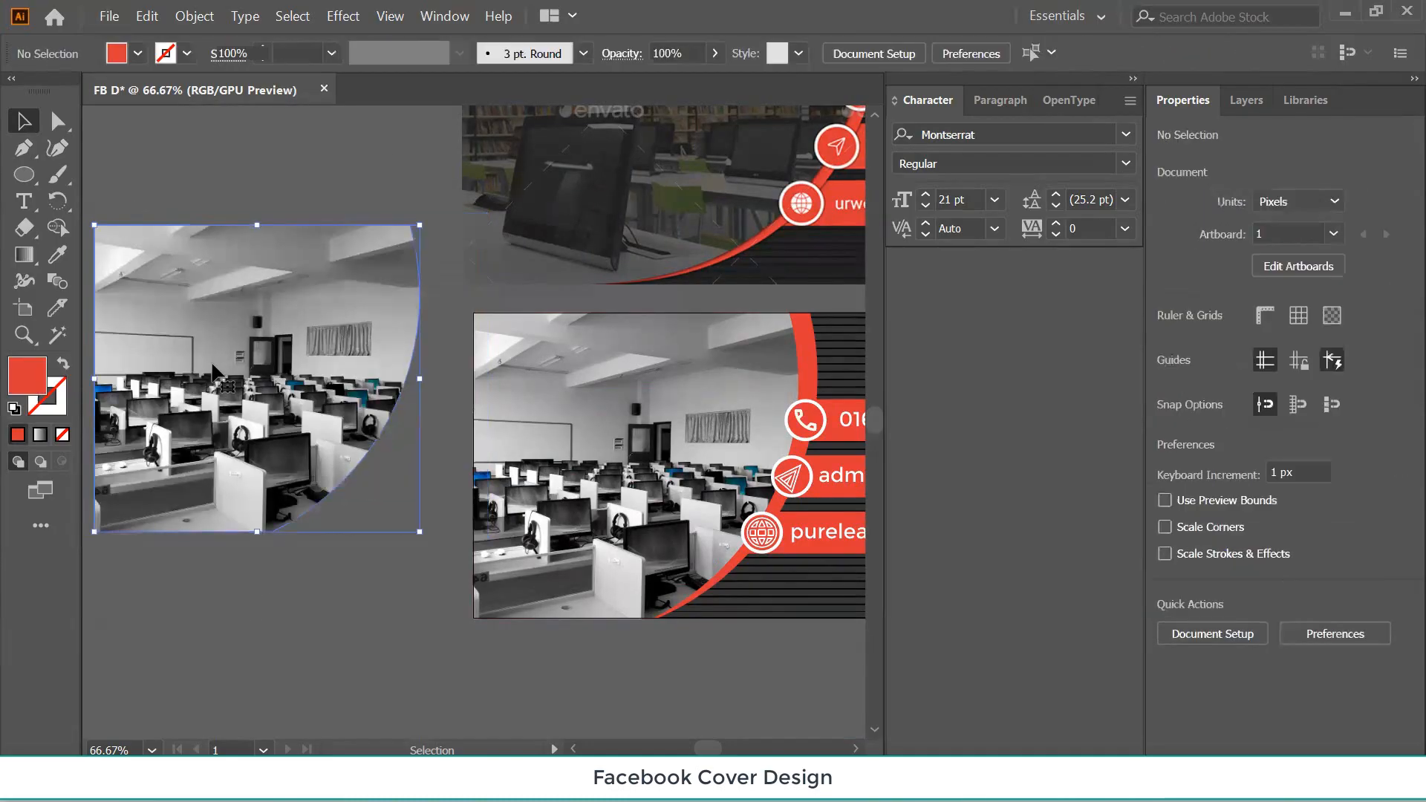
right_click(213, 365)
click(278, 518)
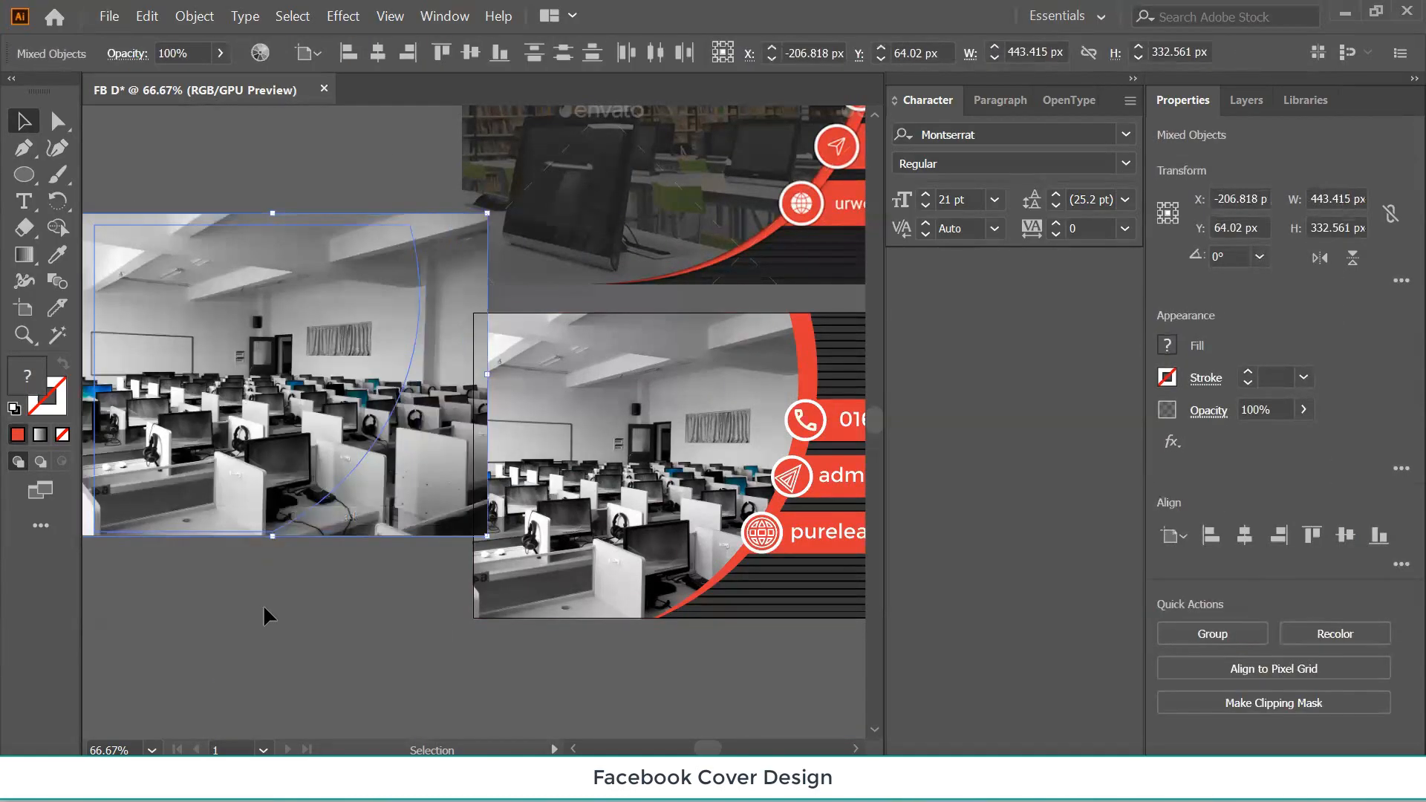
drag(413, 502, 342, 674)
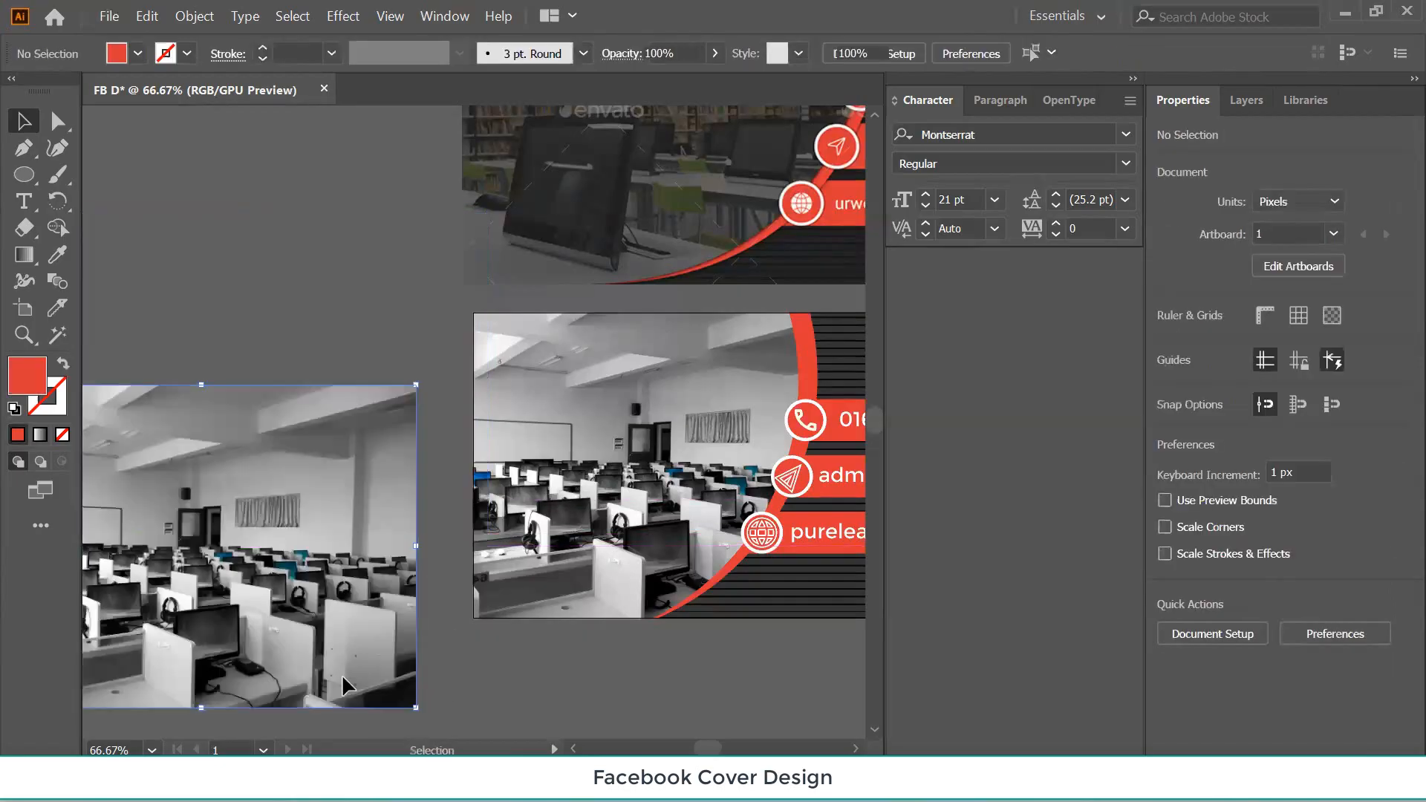
Reposition the released lab photo on the pasteboard.
click(267, 466)
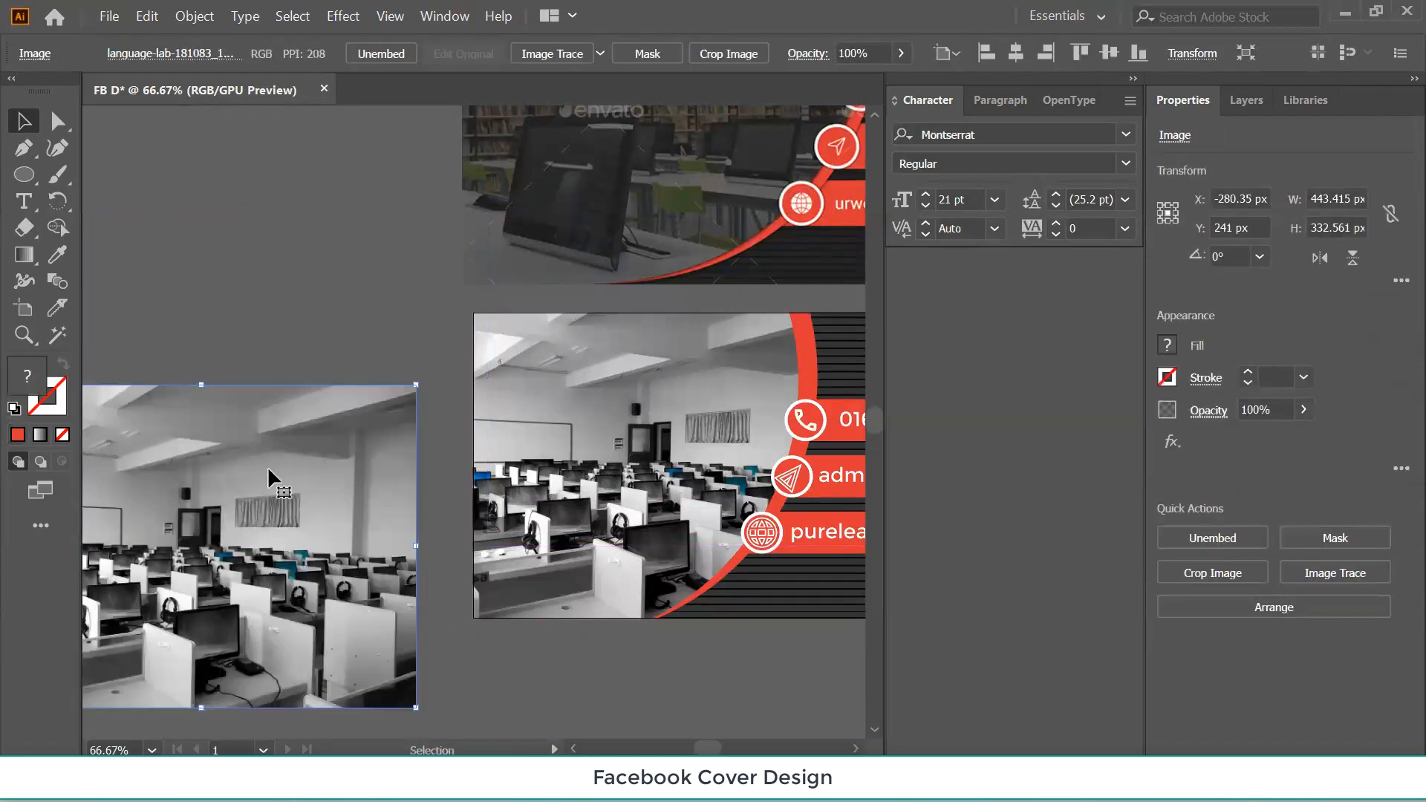
right_click(268, 468)
click(292, 308)
click(246, 542)
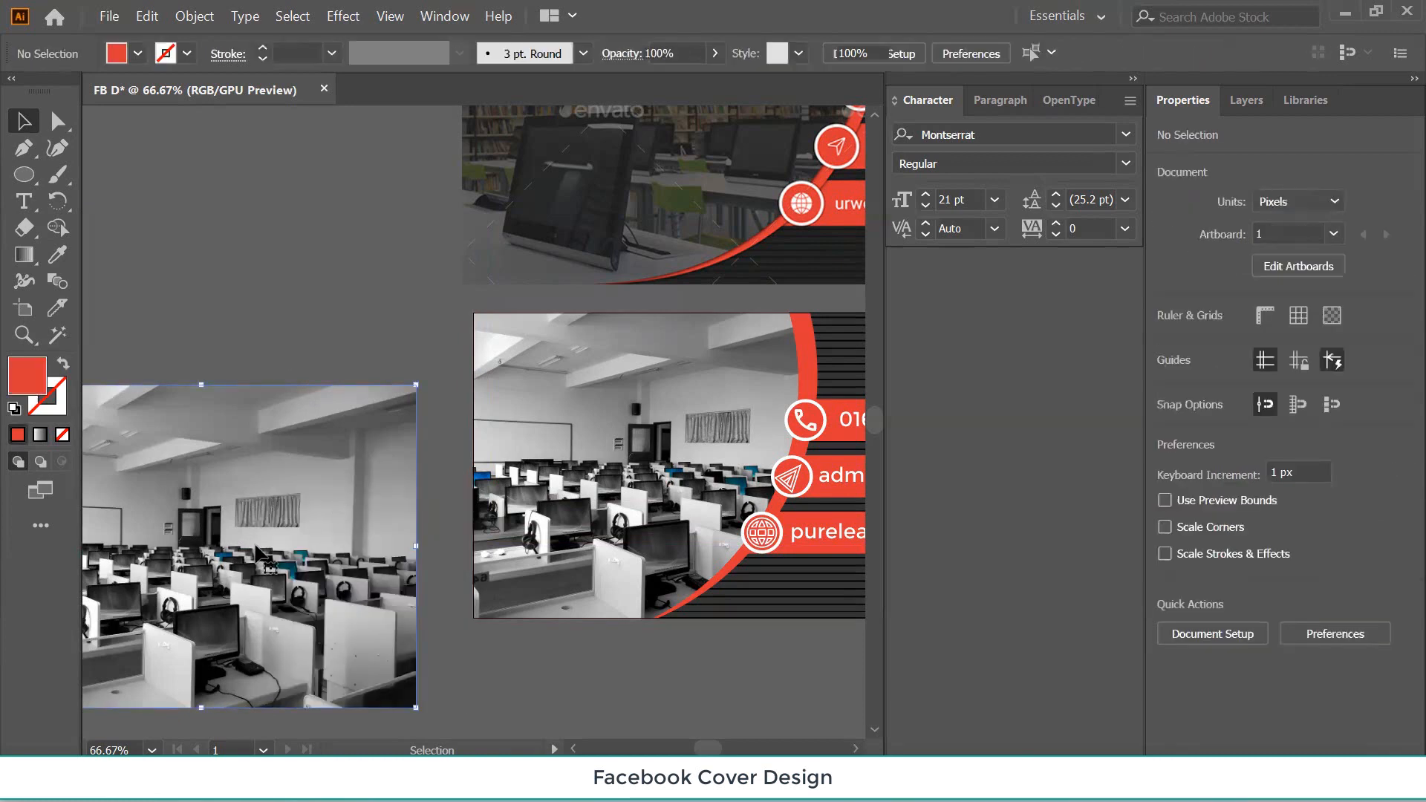
drag(256, 549, 245, 438)
right_click(246, 438)
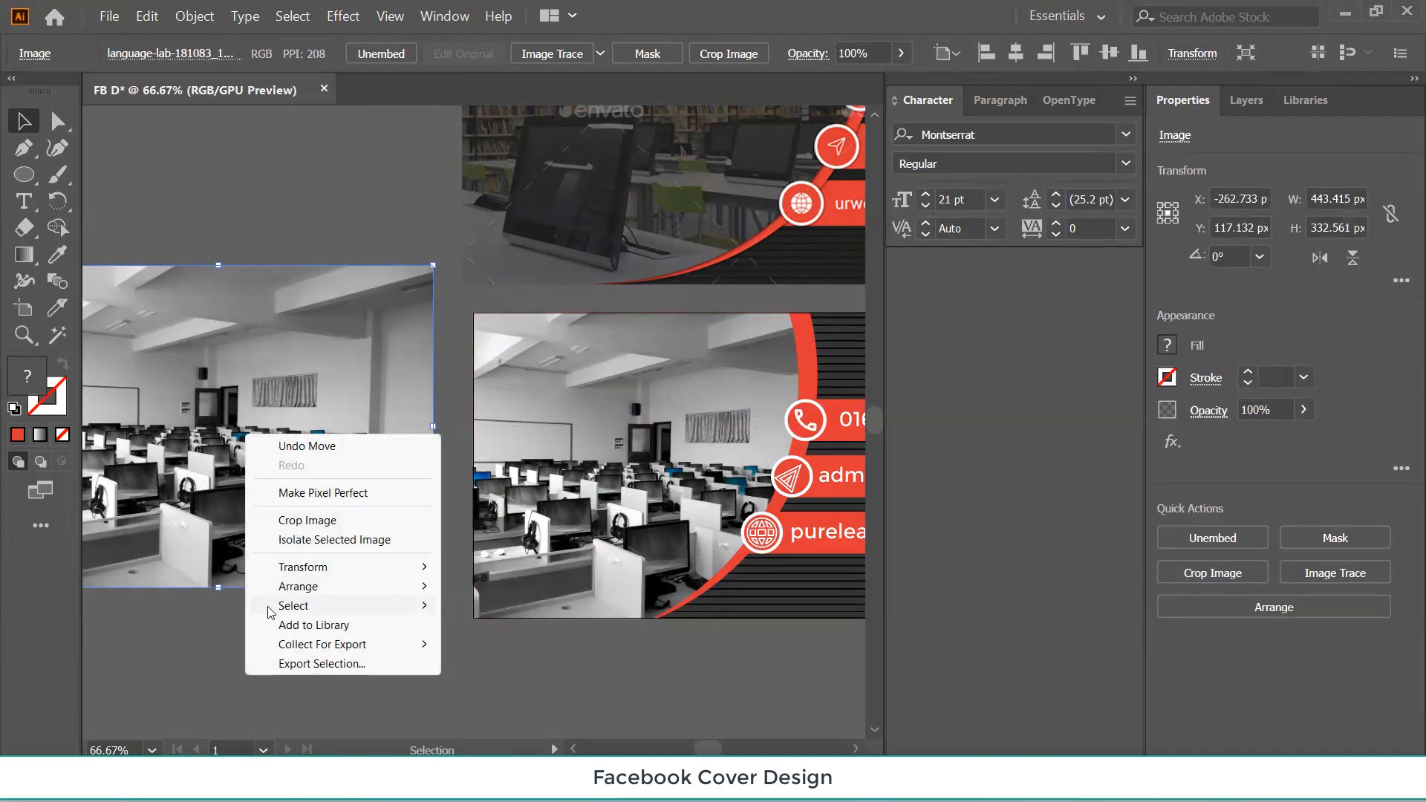
click(228, 626)
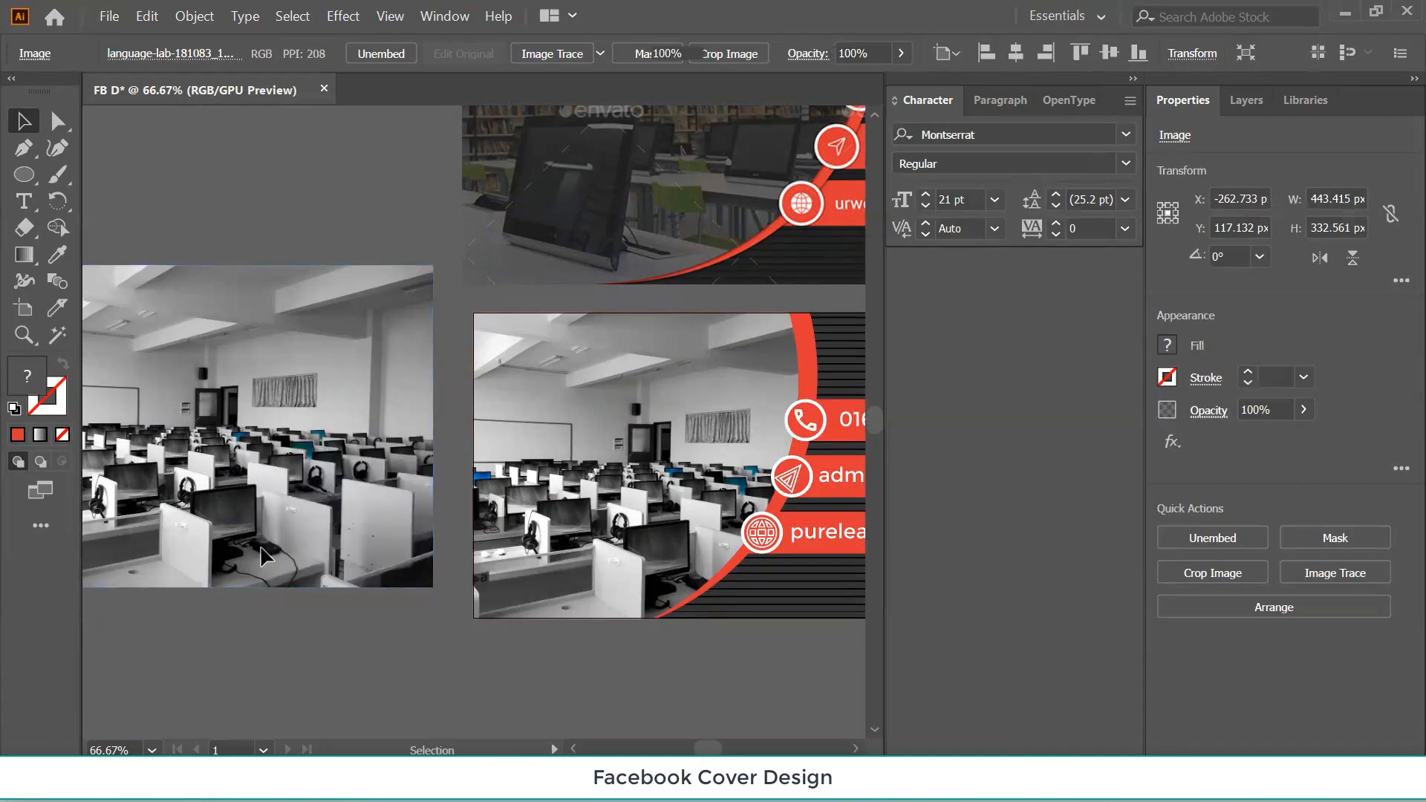
drag(254, 435, 250, 461)
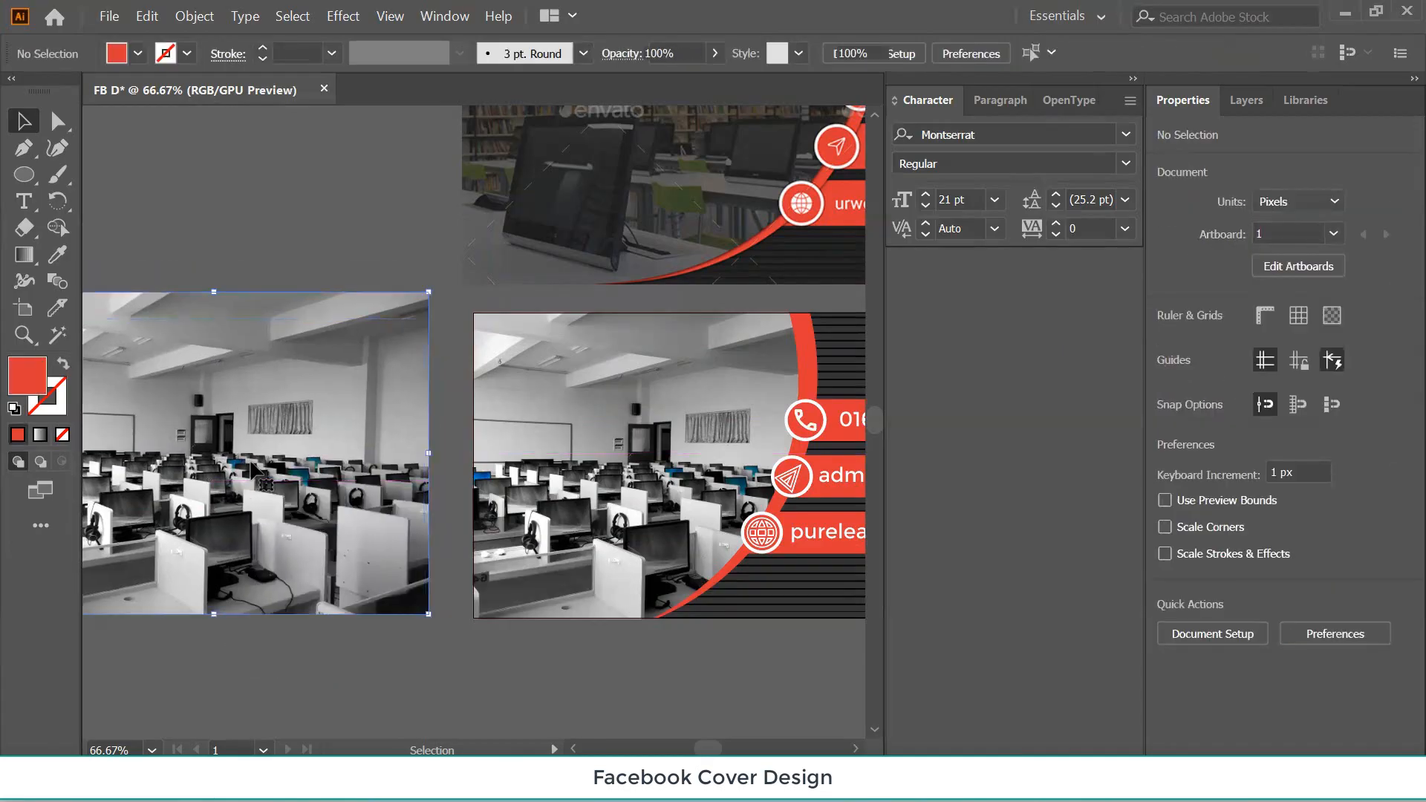
Isolate and exit the photo, move it up, and zoom out to see both covers.
right_click(208, 377)
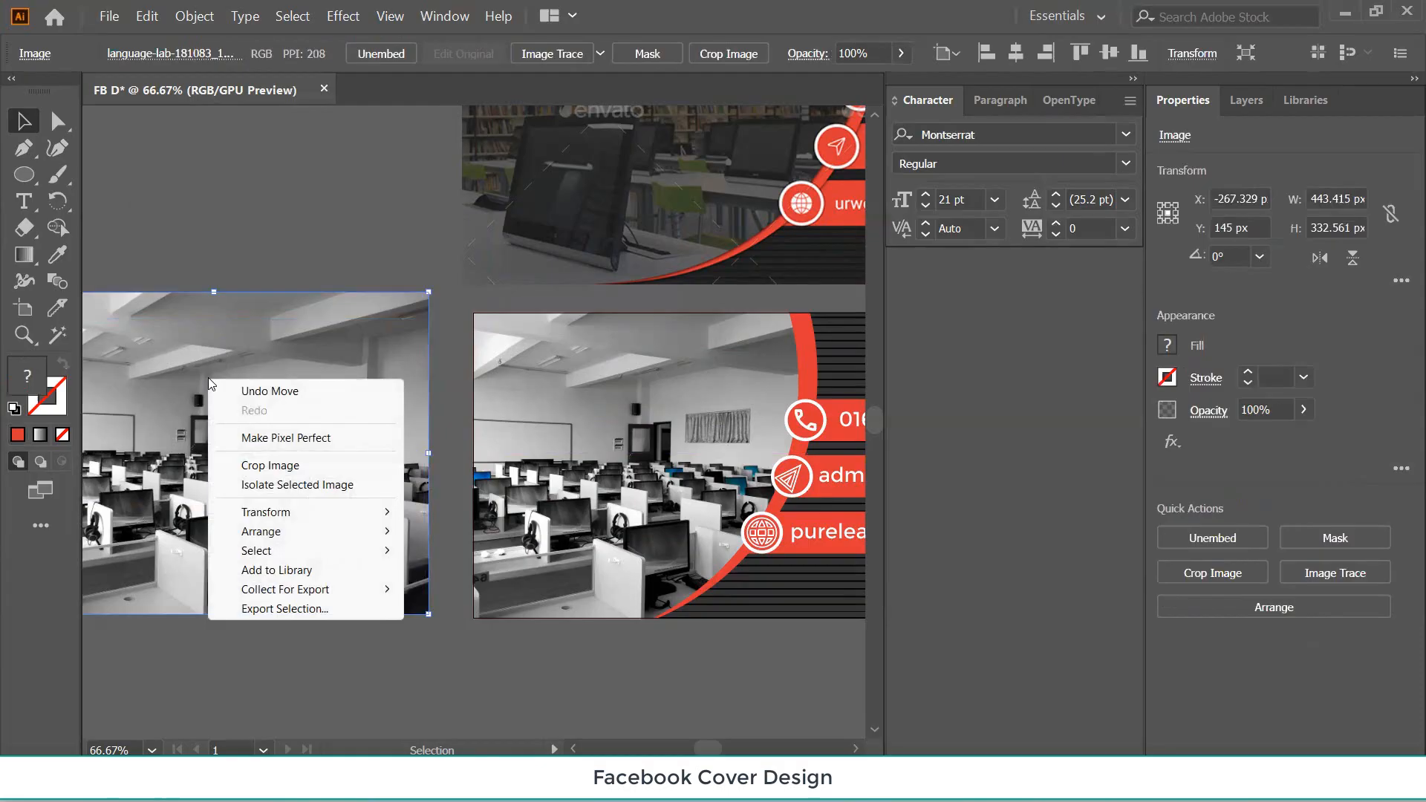
click(288, 484)
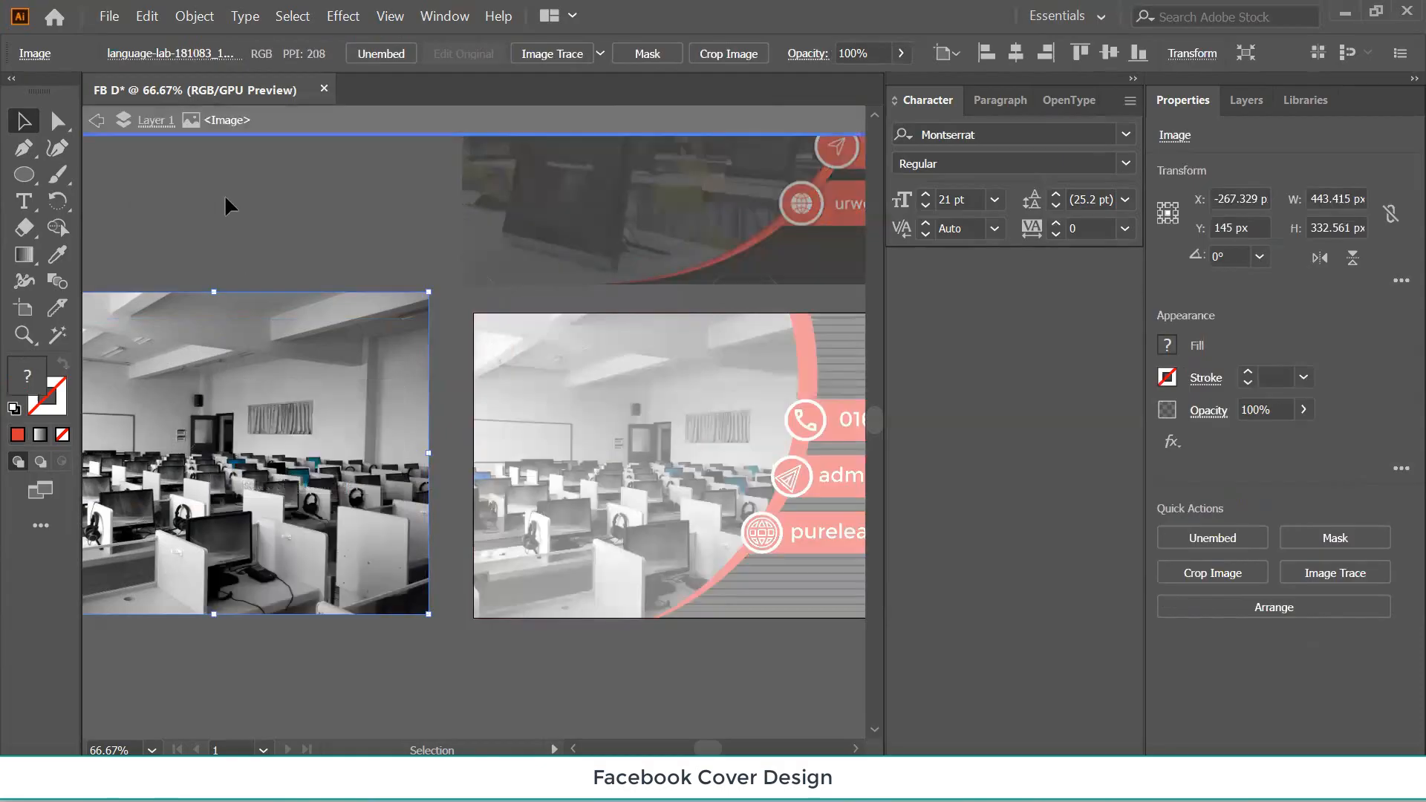
click(225, 194)
double_click(219, 190)
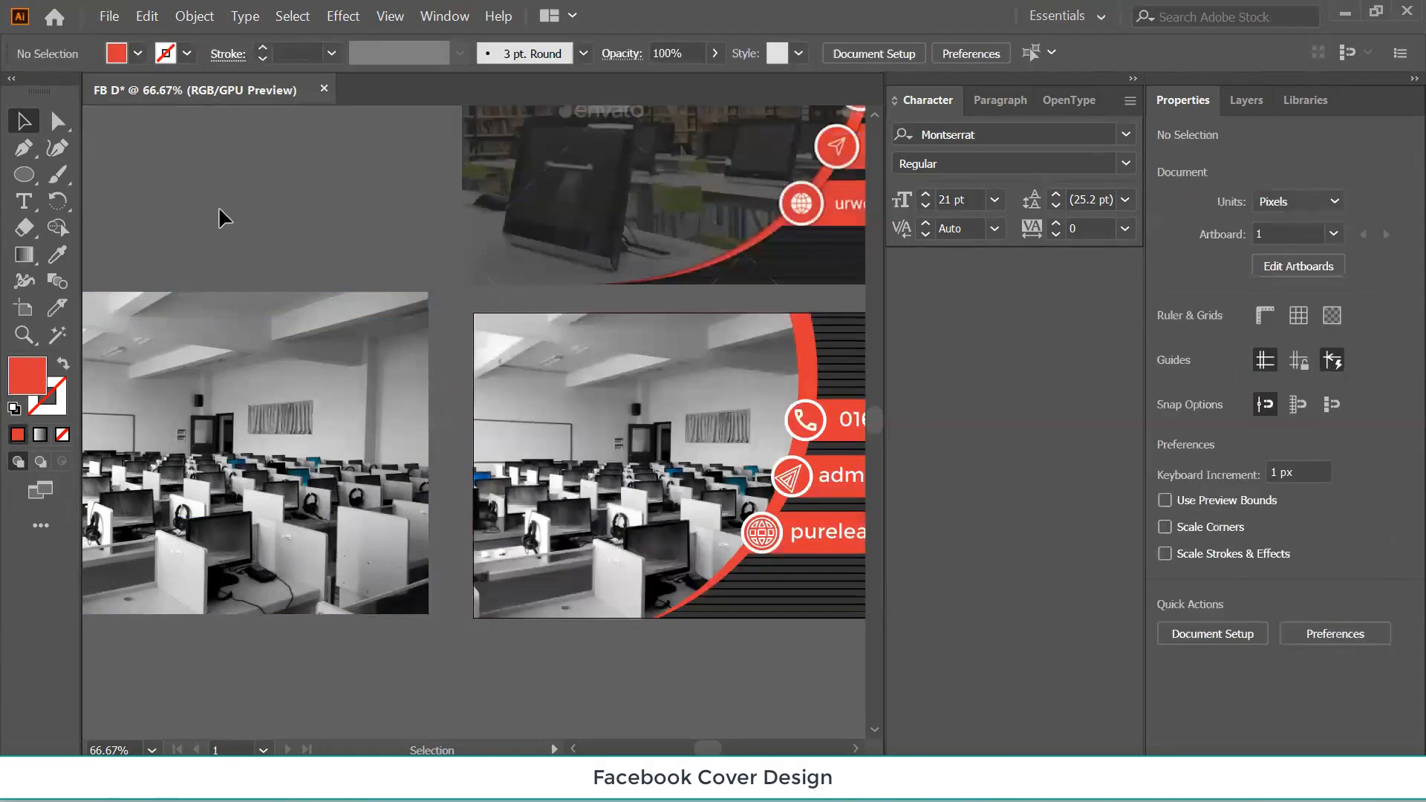
drag(261, 470, 251, 299)
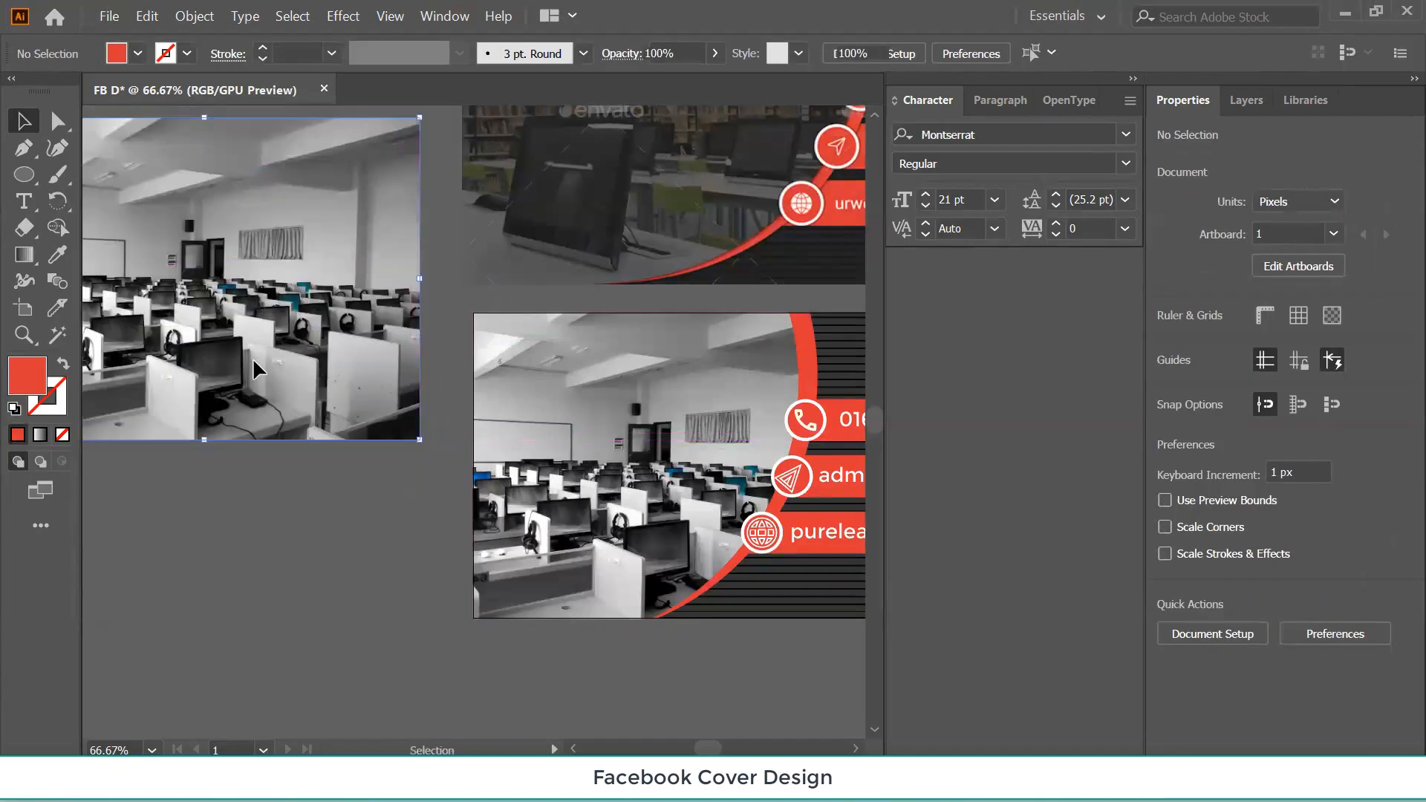
key(ctrl+minus)
key(ctrl+minus)
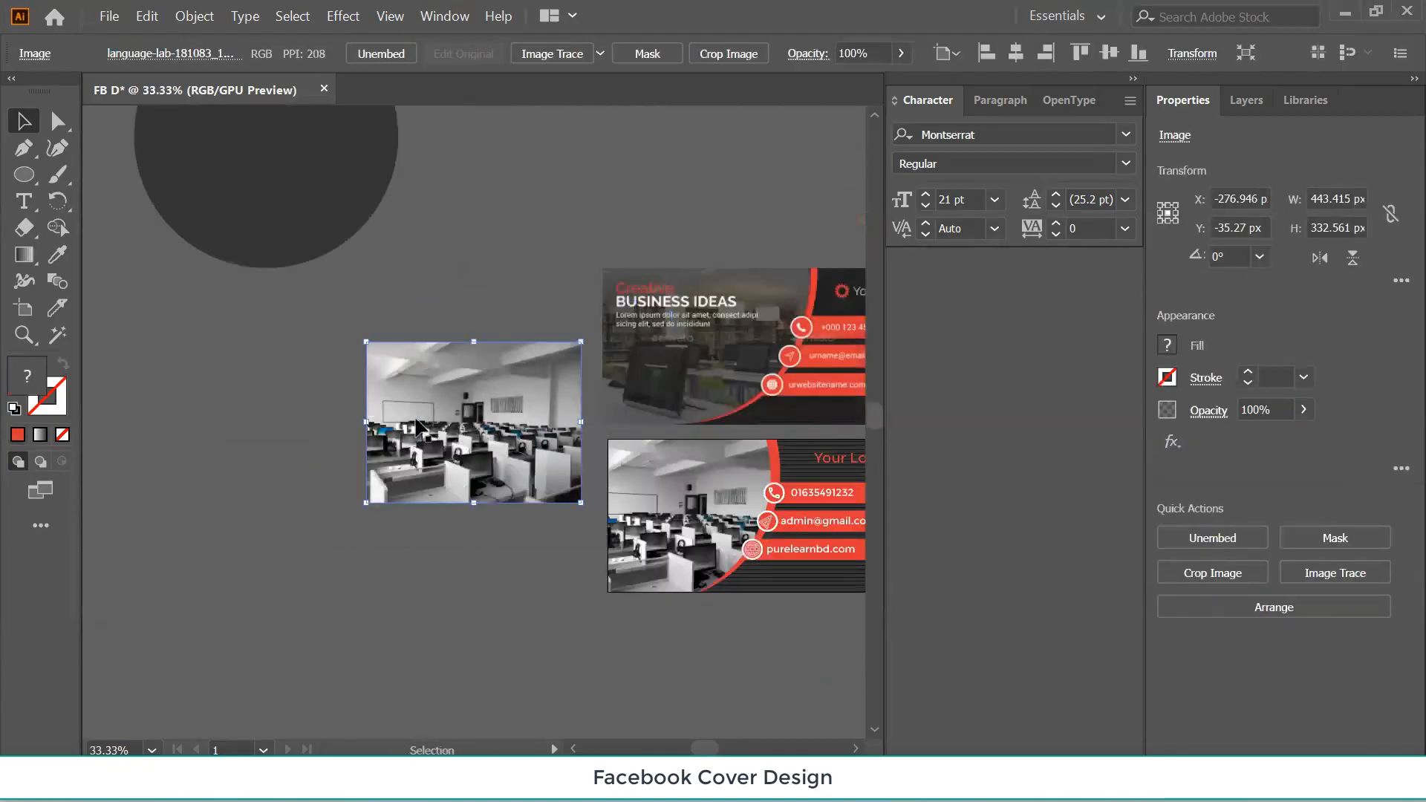
Move the empty curved shape aside and give it the dark circle's fill with the Eyedropper.
drag(420, 427, 197, 456)
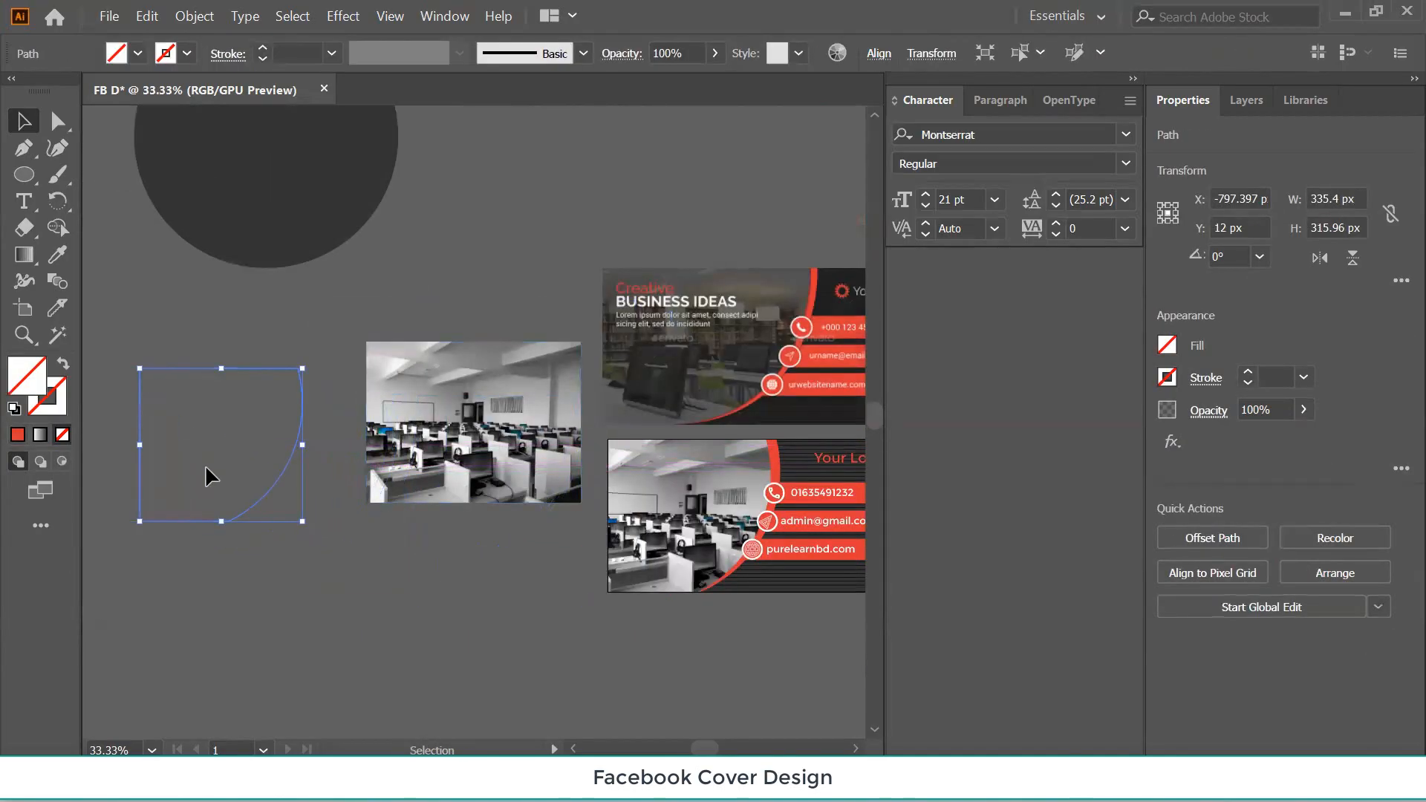
click(58, 254)
click(238, 185)
click(23, 121)
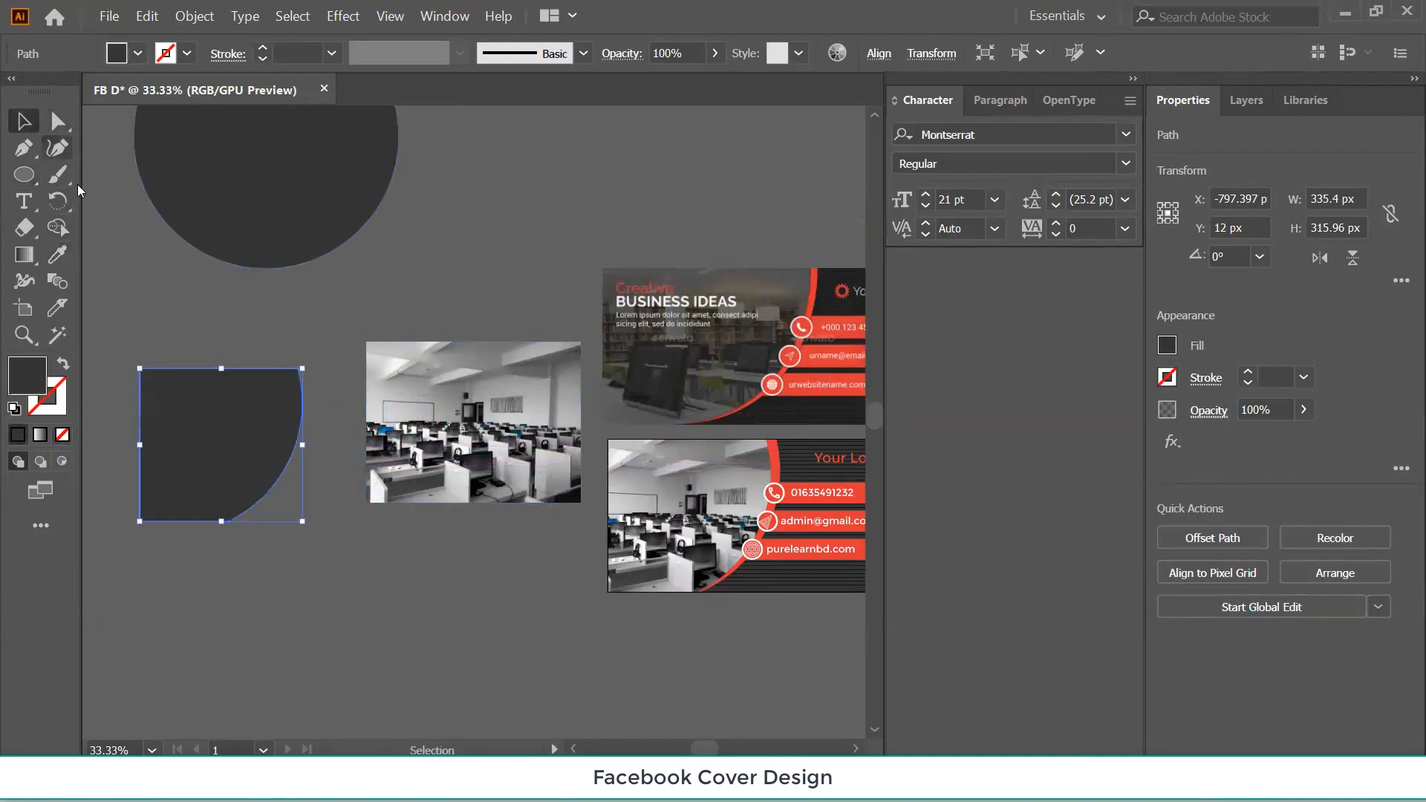
click(275, 618)
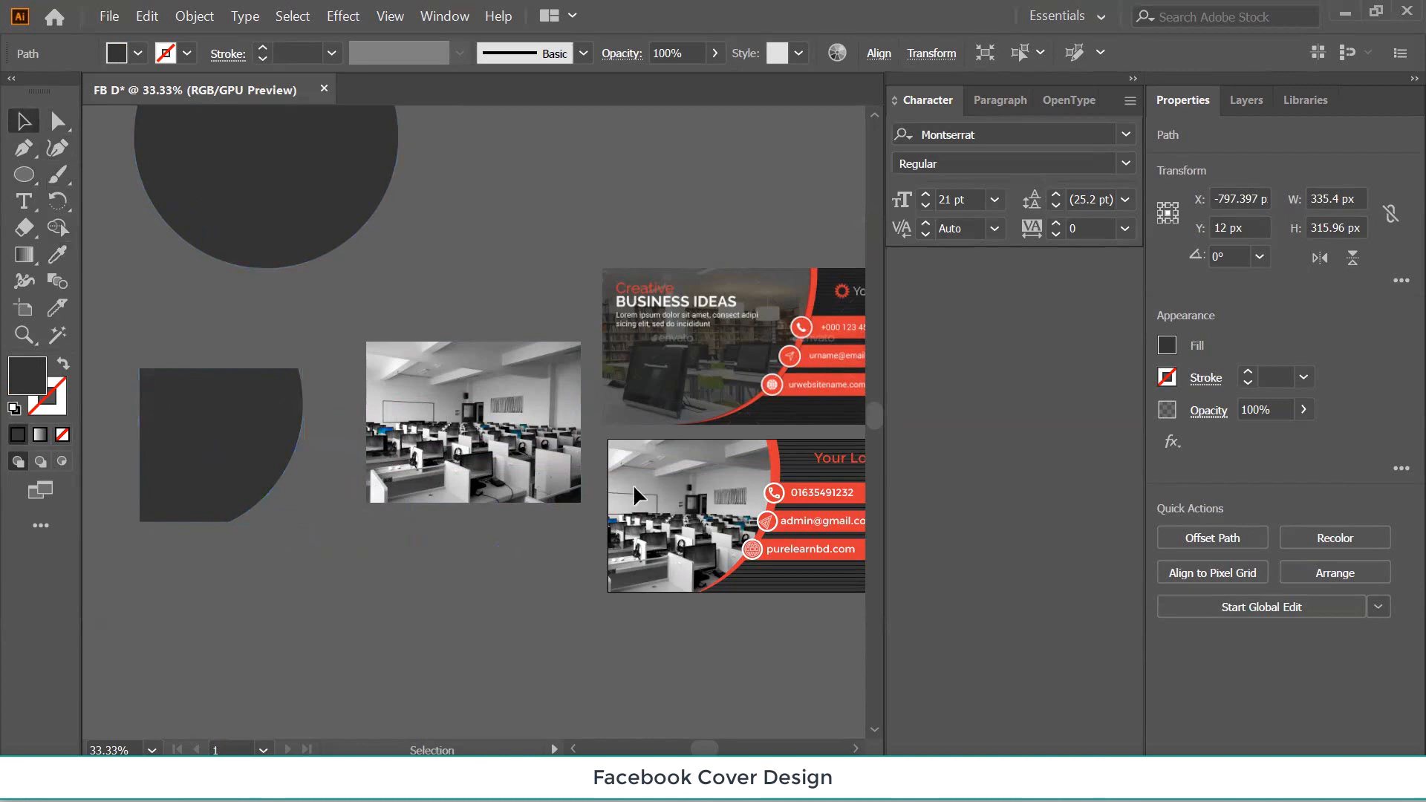
click(221, 455)
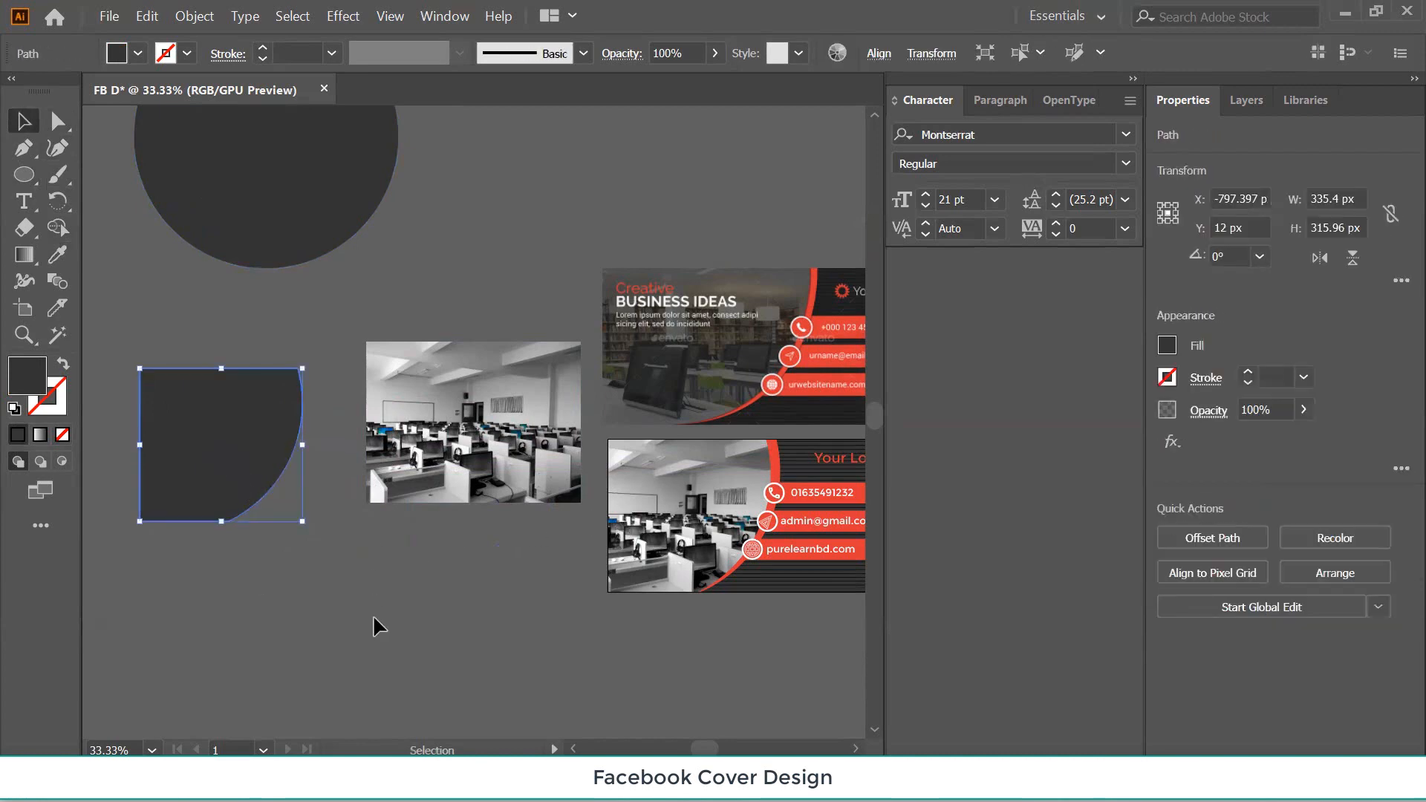
click(374, 617)
click(197, 447)
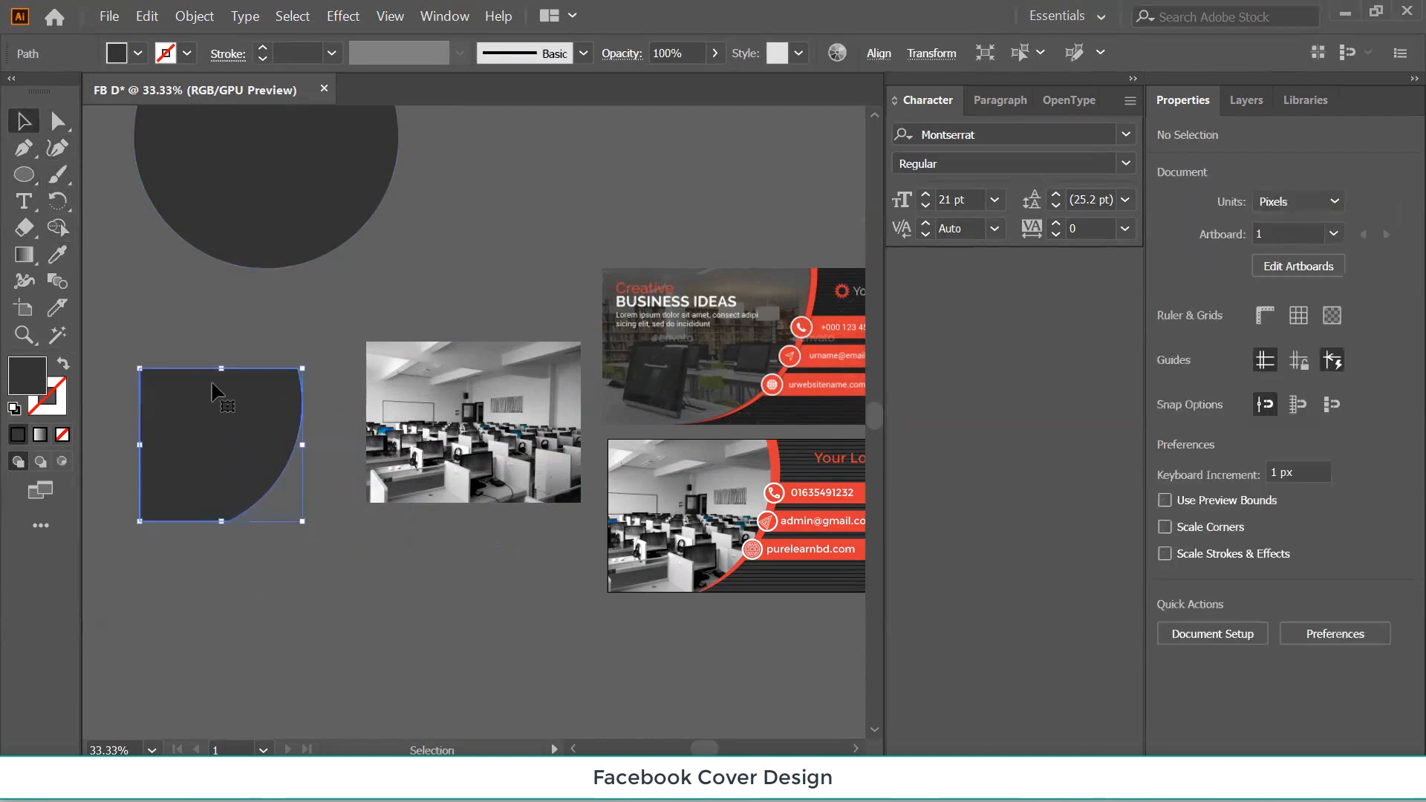
Place the dark curved shape over the lower cover's photo at 28% opacity, nudged into alignment.
drag(340, 618, 667, 481)
key(ctrl+1)
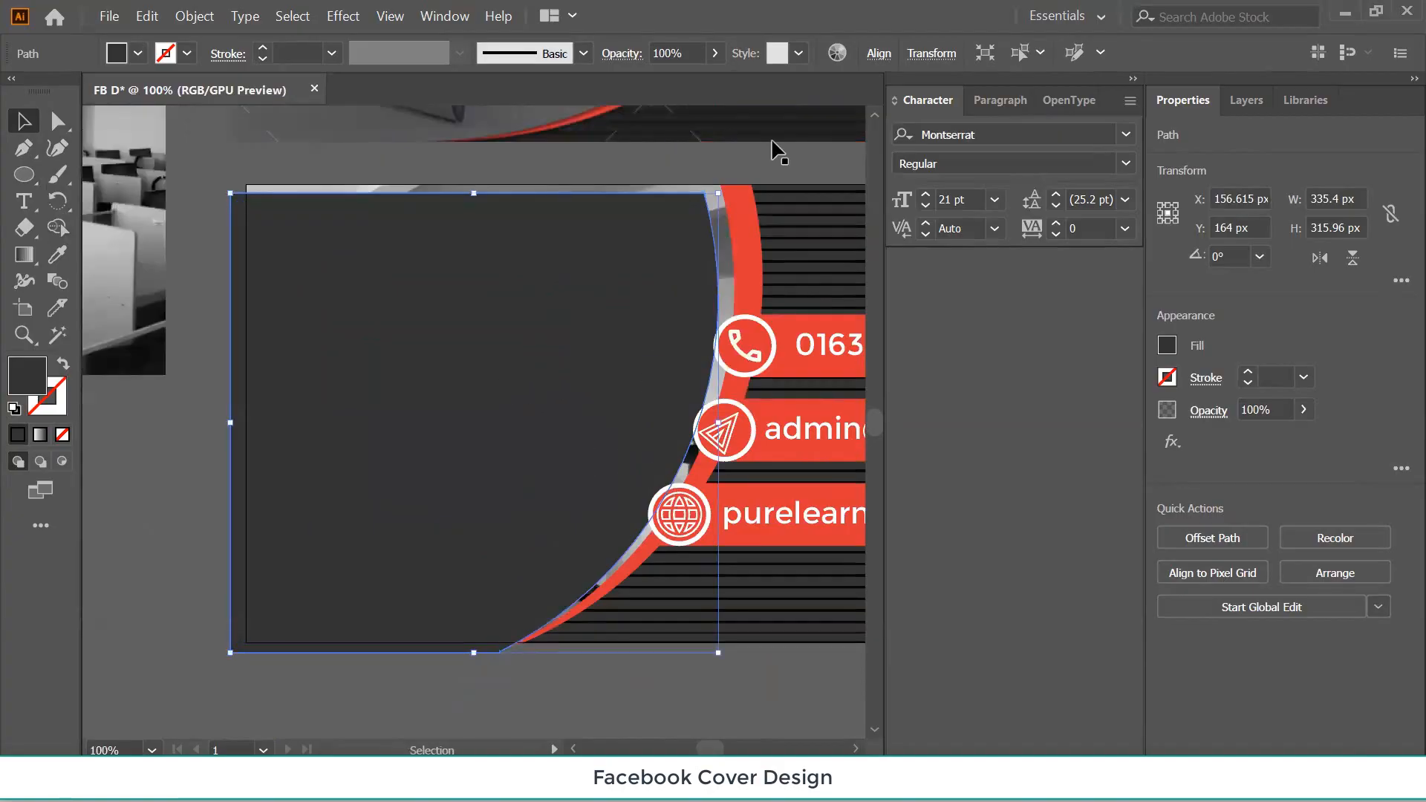
click(715, 53)
drag(715, 80, 652, 80)
click(429, 403)
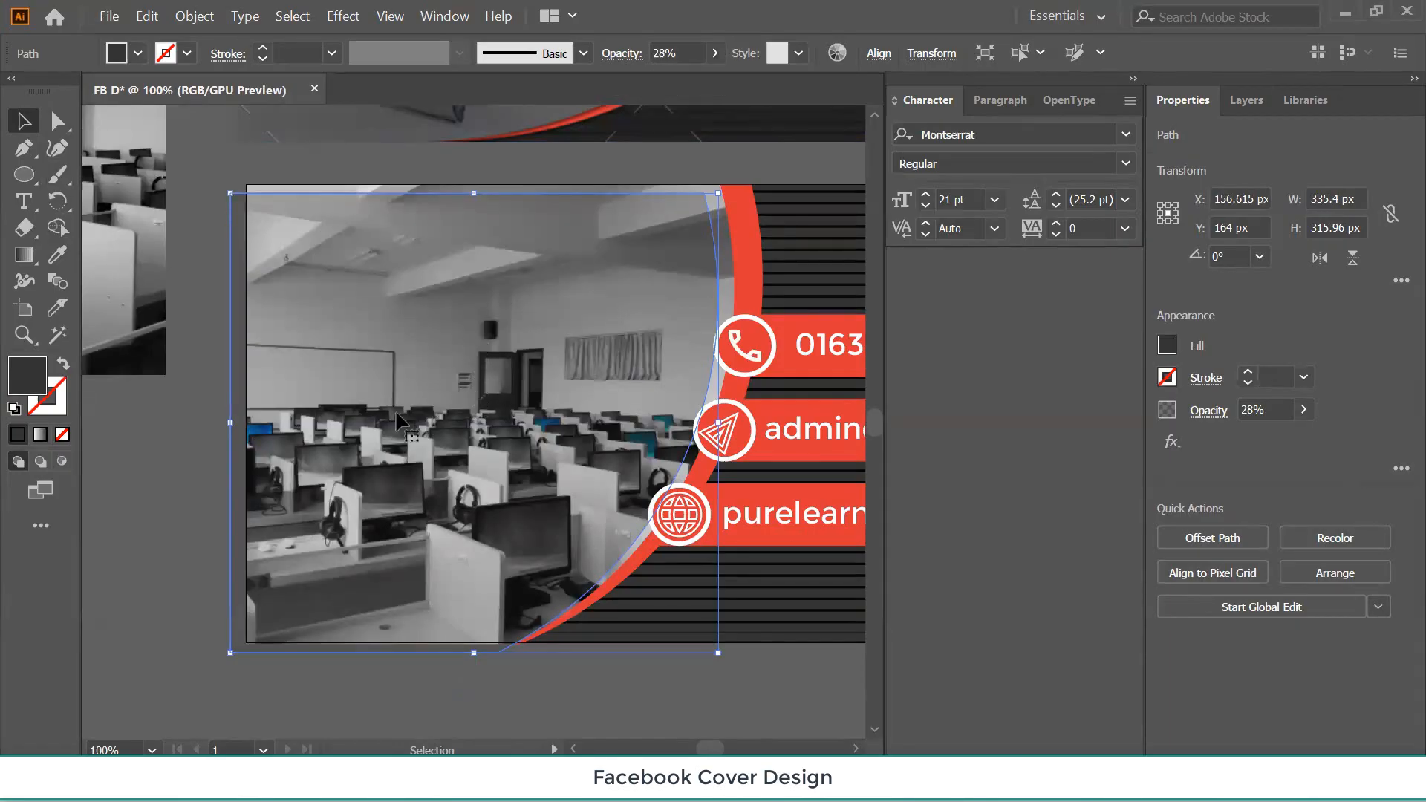
key(Right)
key(Right)
key(Right)
key(Right)
key(Right)
key(Right)
key(Right)
key(Right)
key(Right)
key(Right)
key(Right)
key(Right)
key(Right)
key(Right)
key(Right)
key(Right)
key(Right)
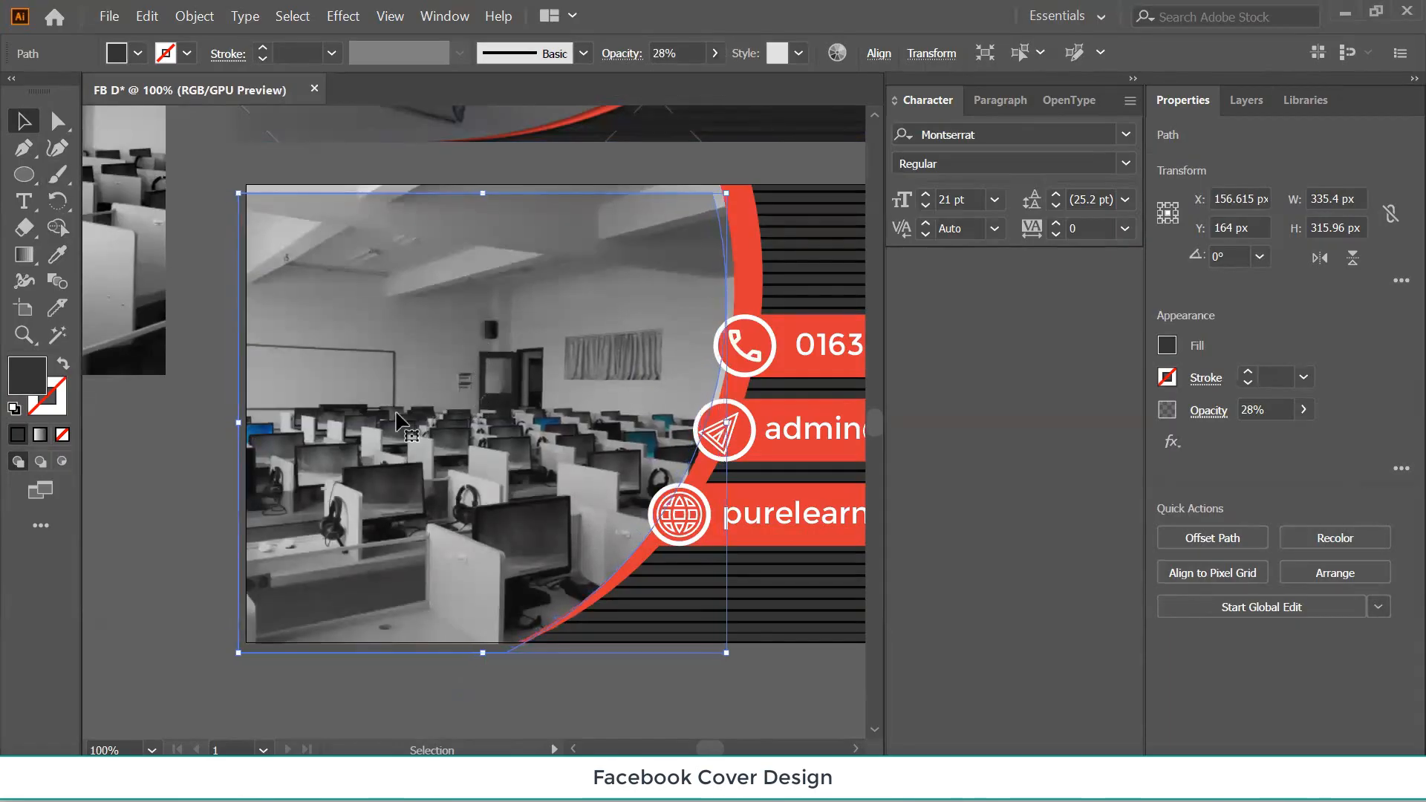
key(Up)
key(Up)
key(Up)
key(Up)
key(Up)
key(Up)
key(Up)
key(Up)
key(Up)
key(Up)
key(Up)
key(Right)
key(Right)
key(Right)
key(Right)
key(Right)
key(Right)
key(Right)
key(Right)
key(Right)
key(Right)
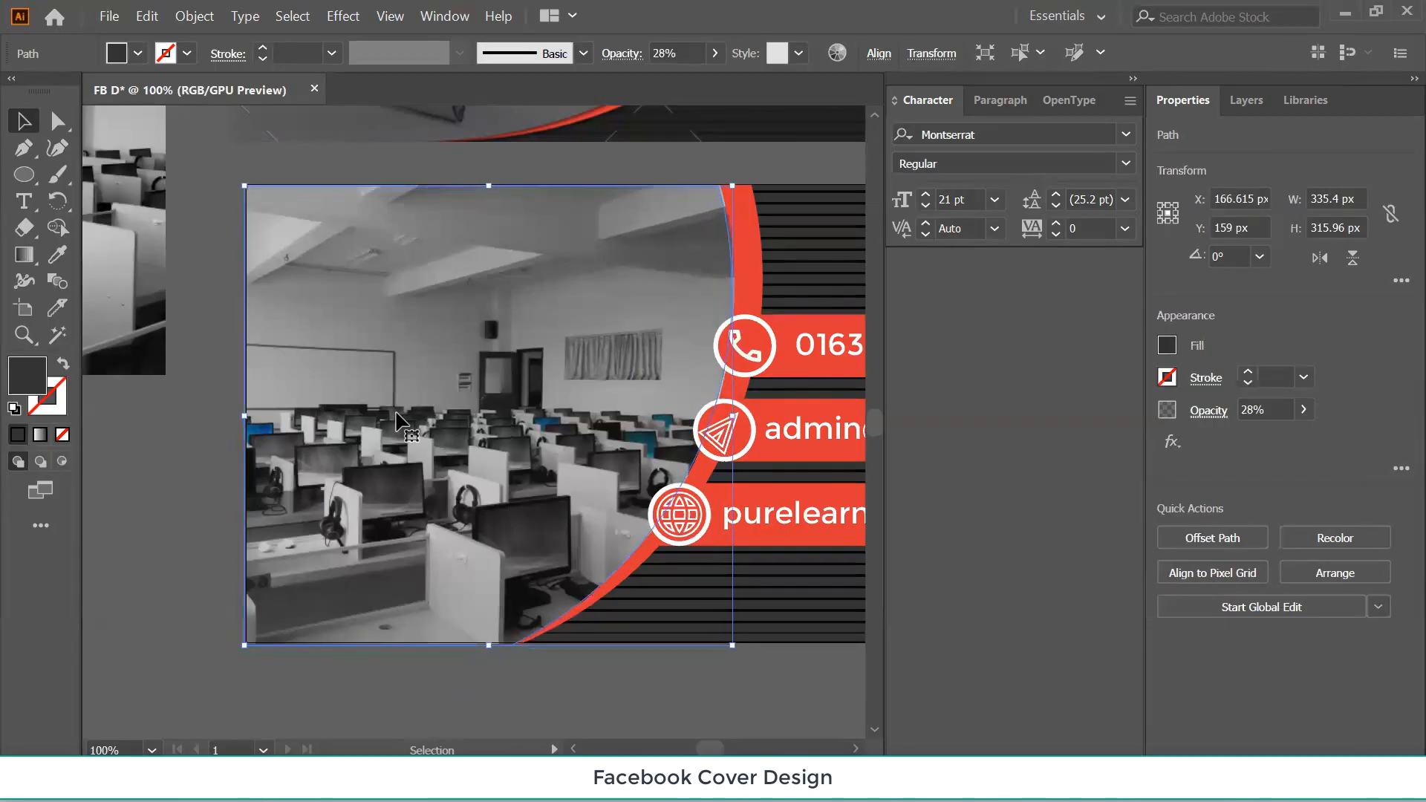
key(Right)
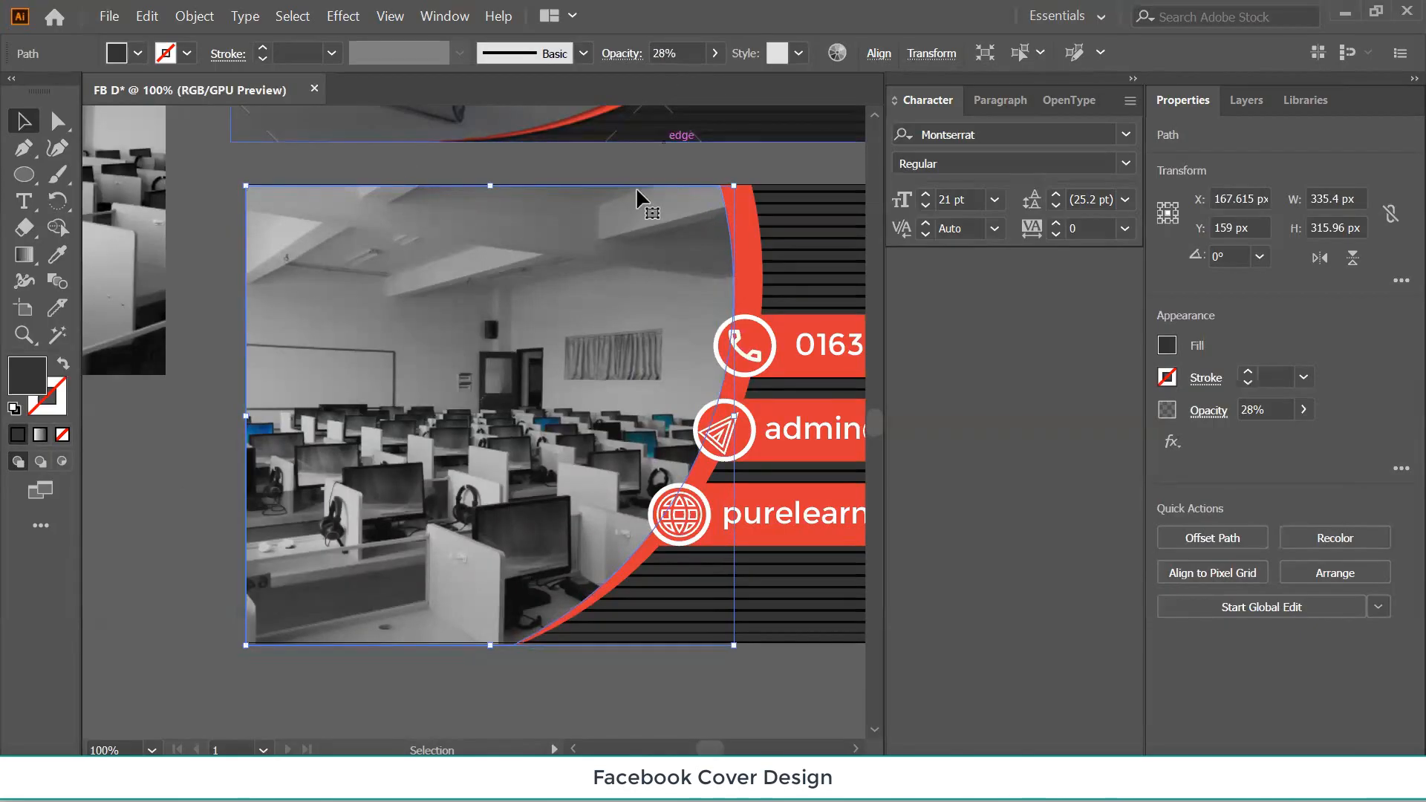
Raise the lower cover overlay's opacity to 62%.
click(201, 558)
key(ctrl+minus)
key(ctrl+minus)
key(ctrl+minus)
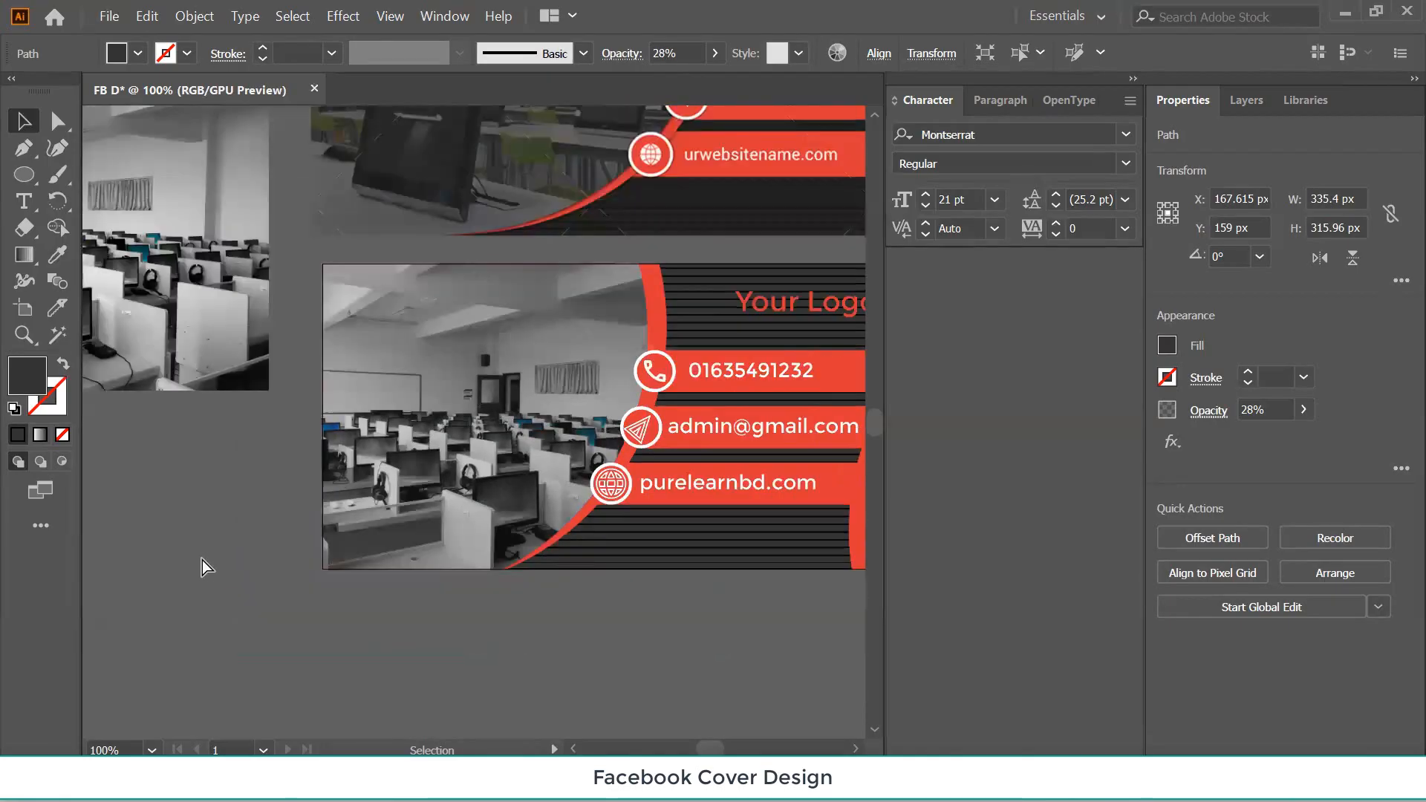
click(408, 460)
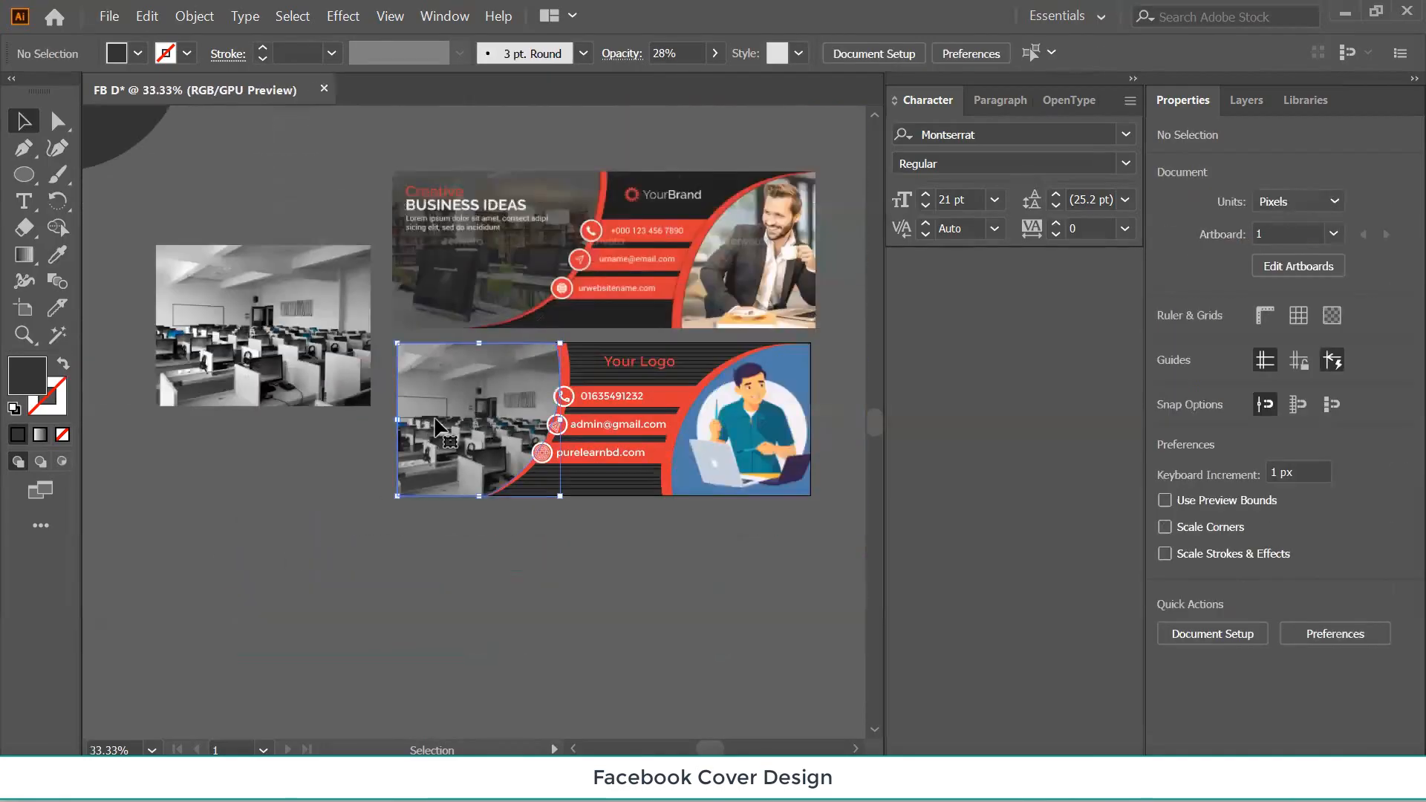
click(715, 54)
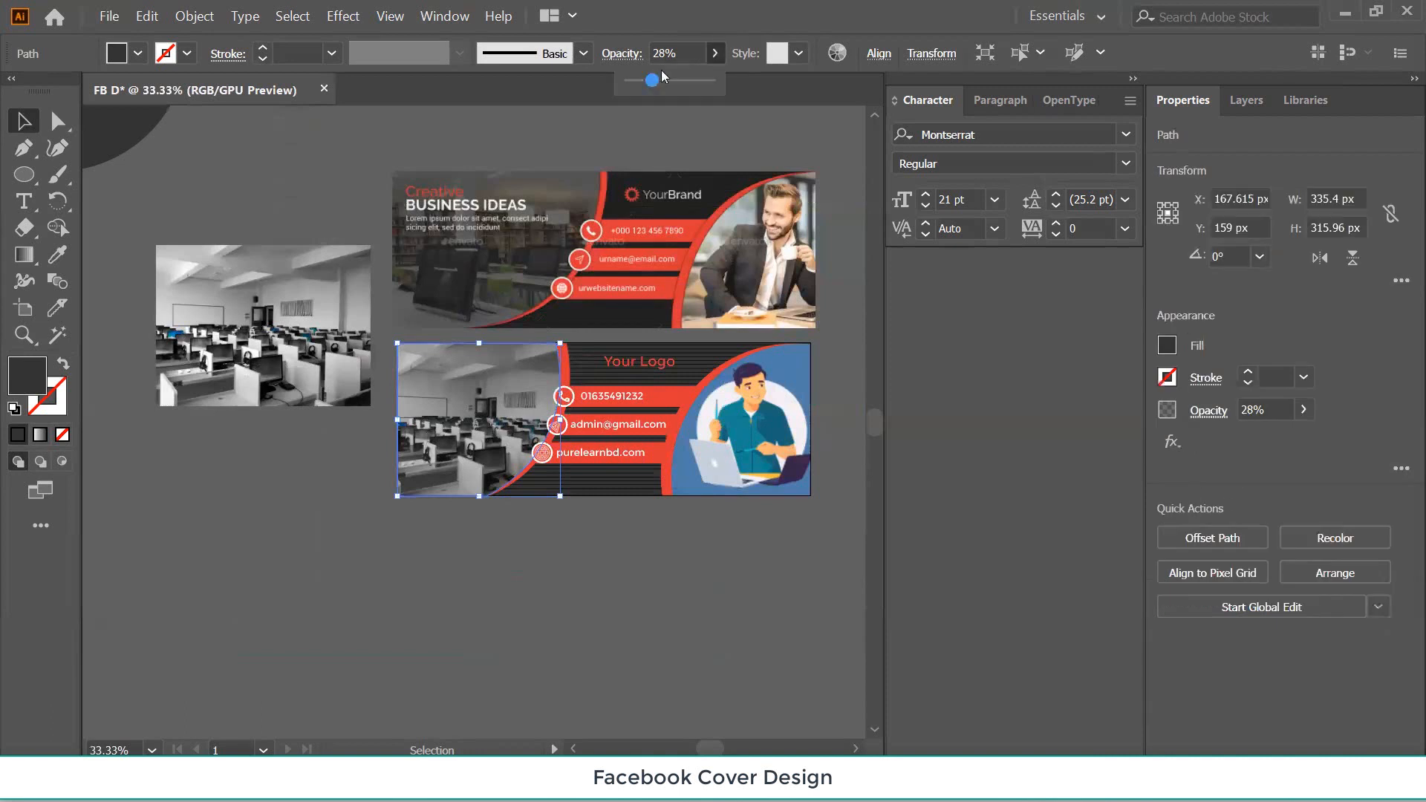
drag(651, 82, 679, 86)
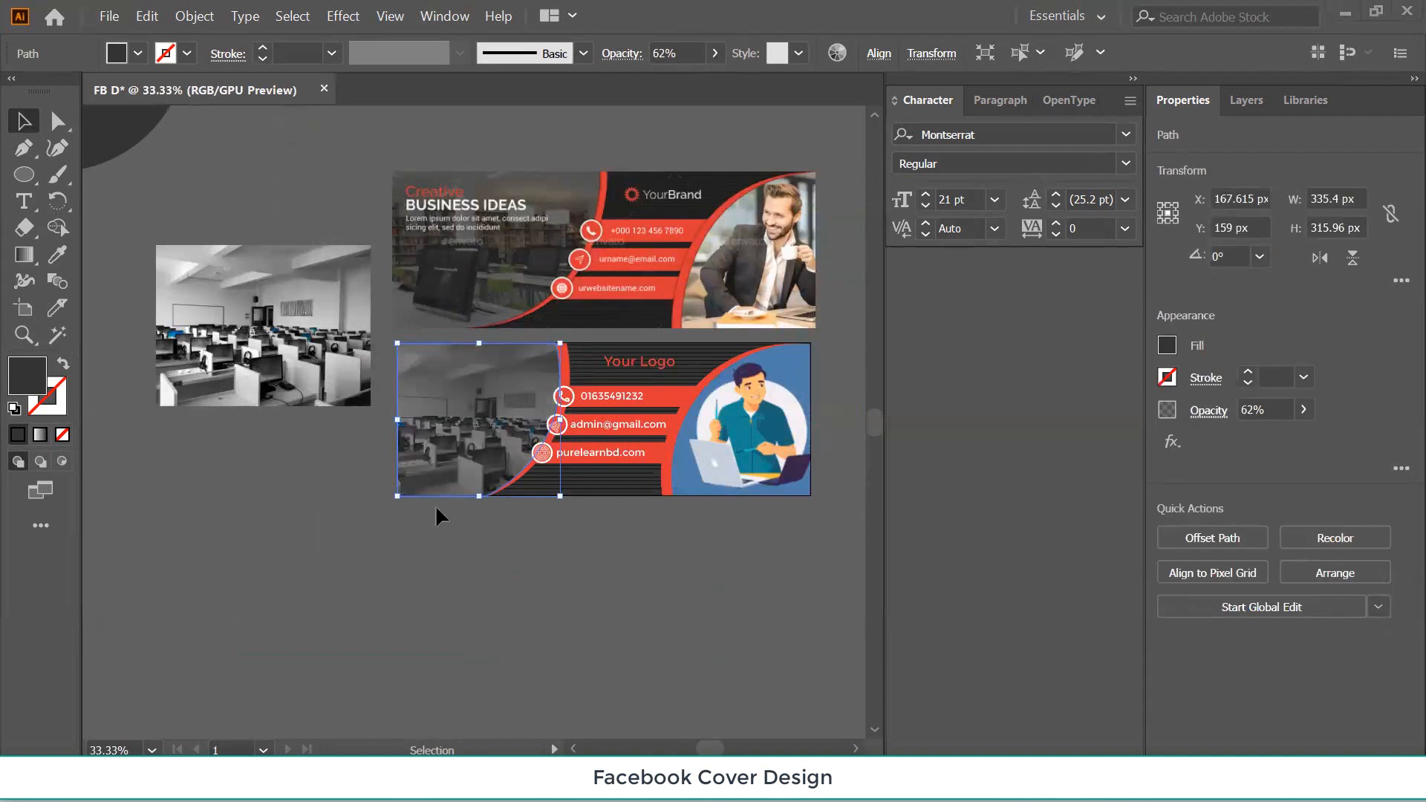
Delete the spare classroom photo from the pasteboard.
click(179, 326)
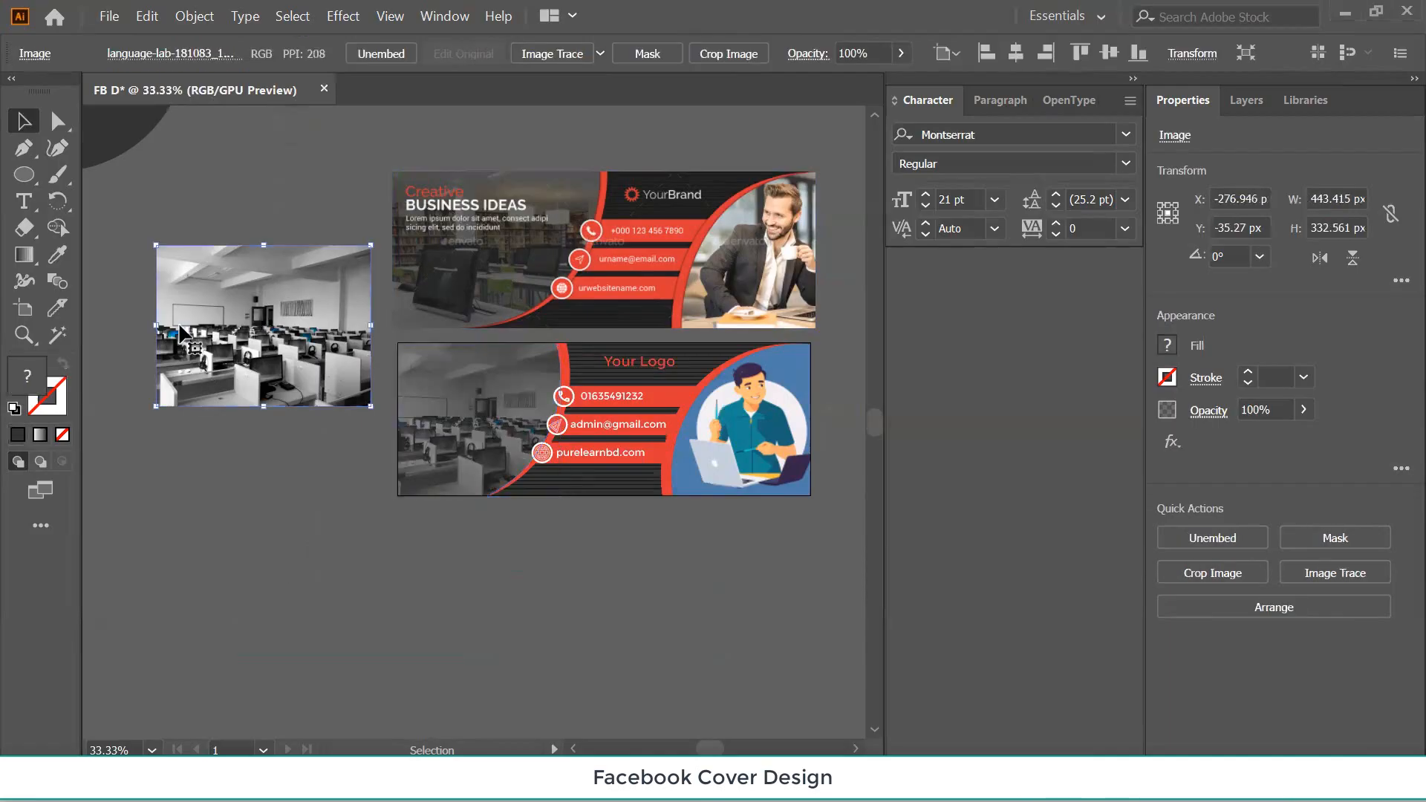
key(Delete)
click(290, 455)
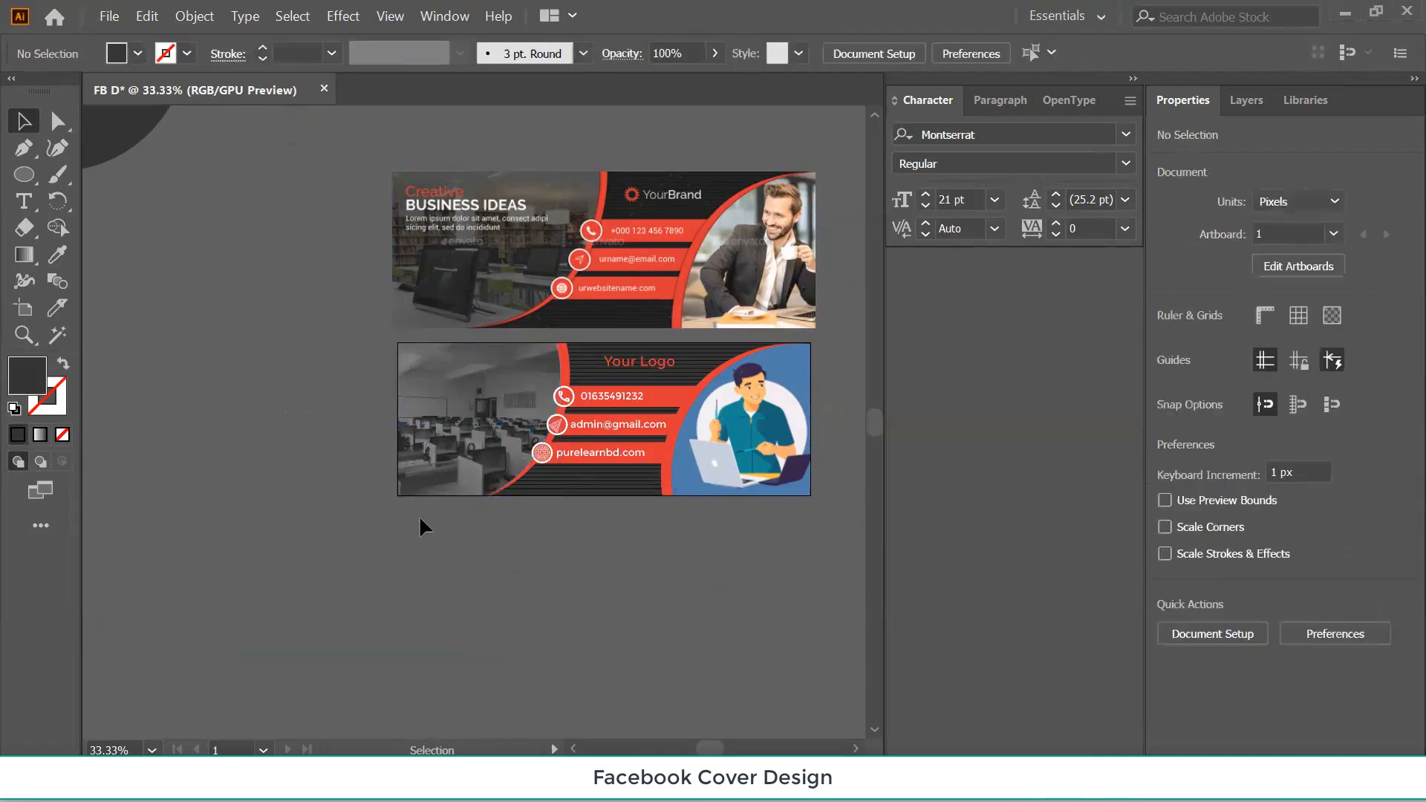
Delete the Lorem ipsum placeholder text block from the lower cover's photo.
key(ctrl+z)
click(441, 520)
click(24, 201)
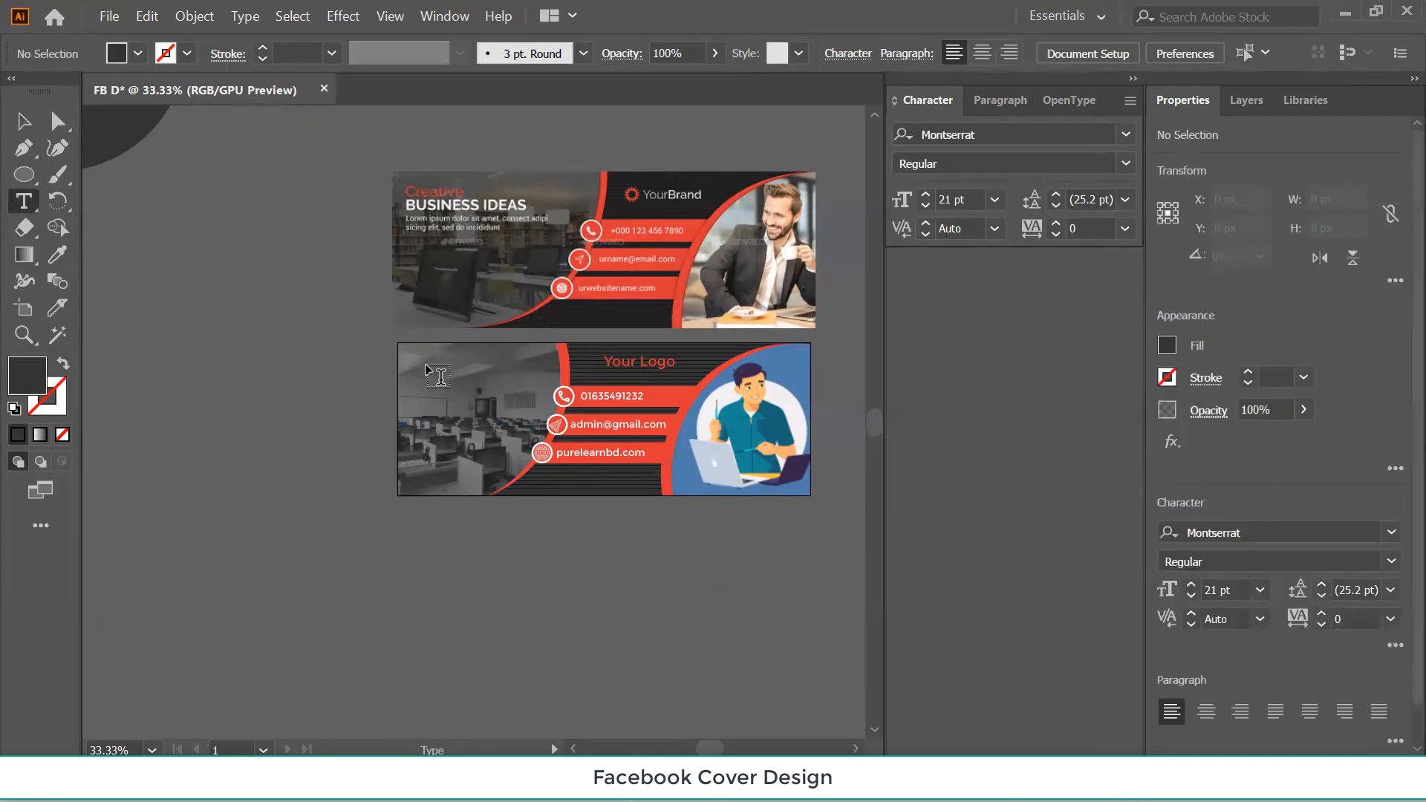
drag(439, 381, 508, 420)
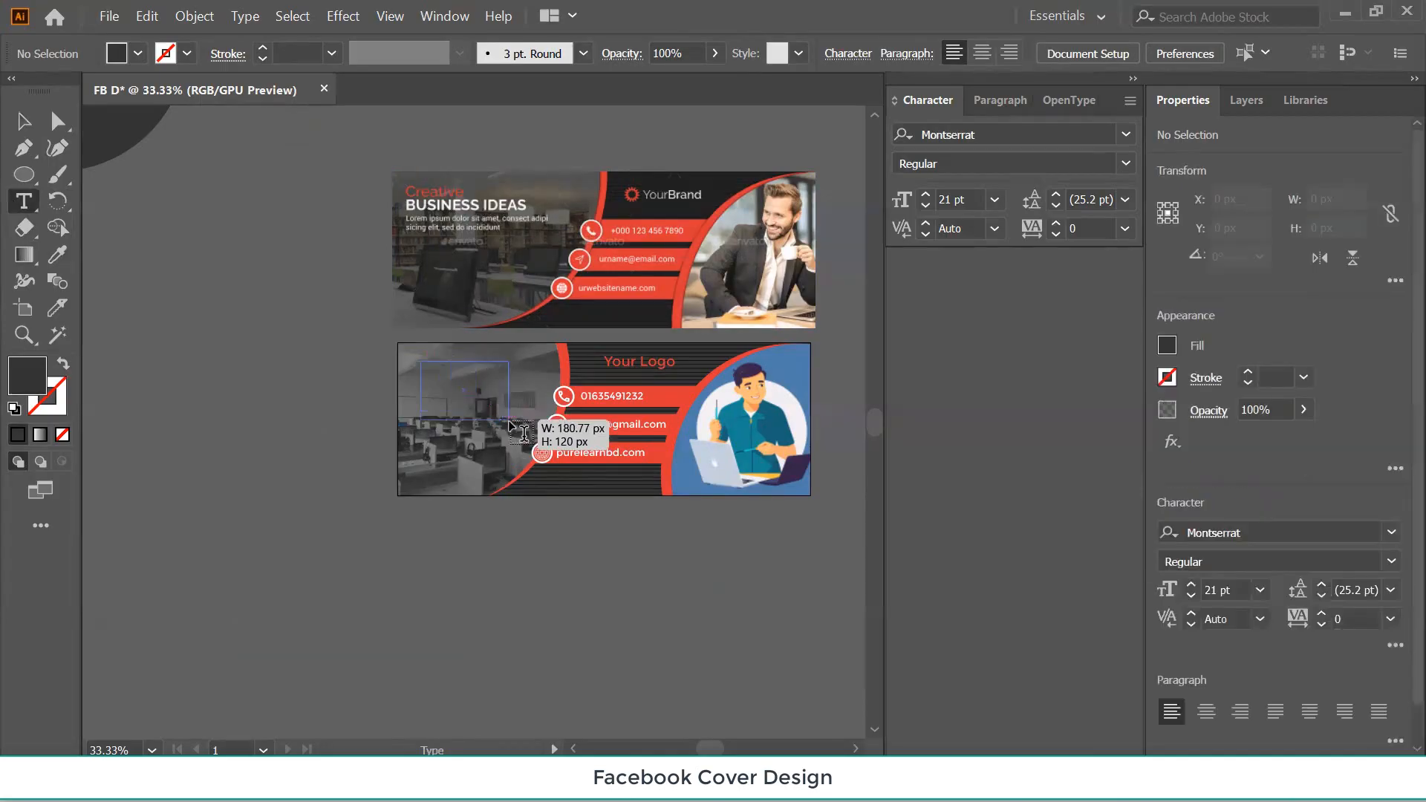
click(24, 121)
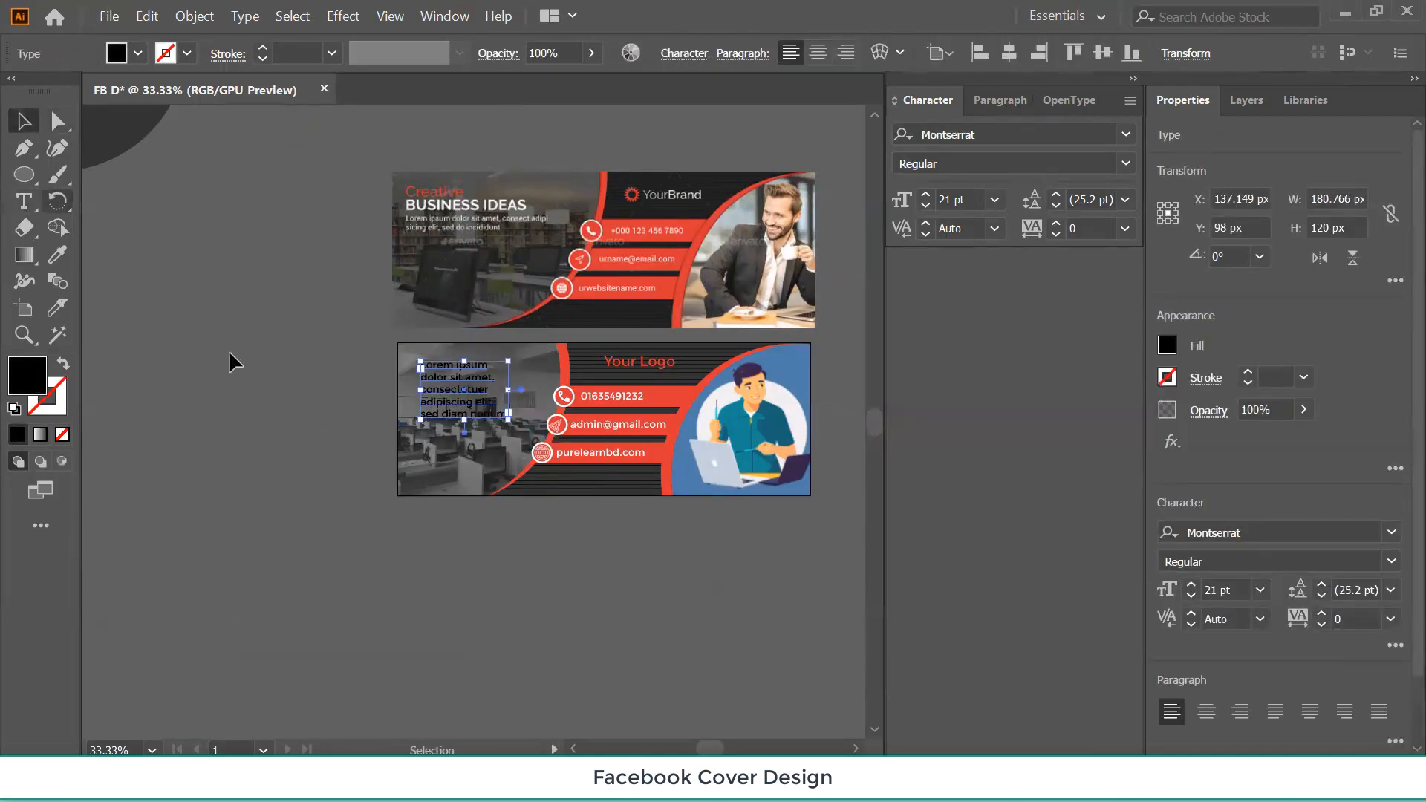
click(458, 408)
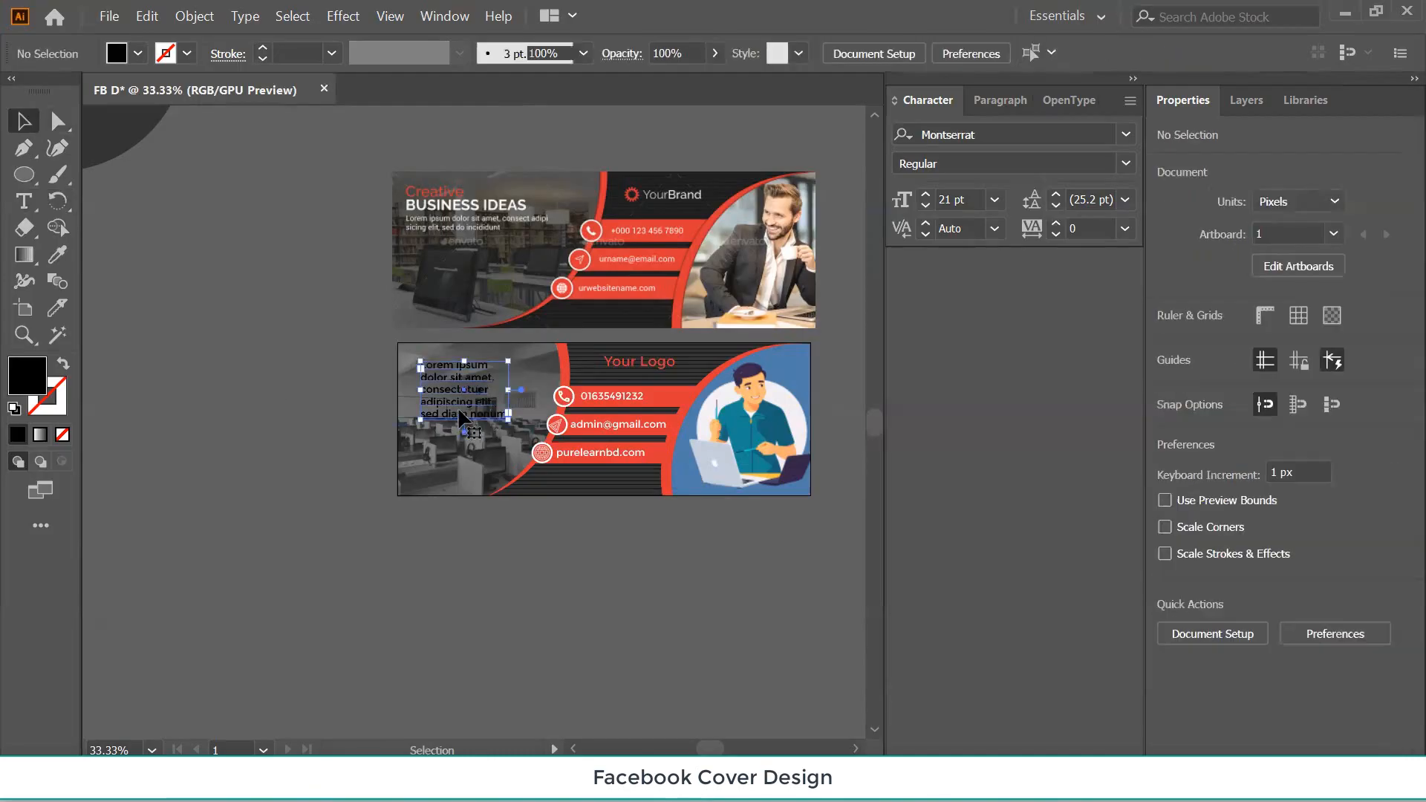
key(Delete)
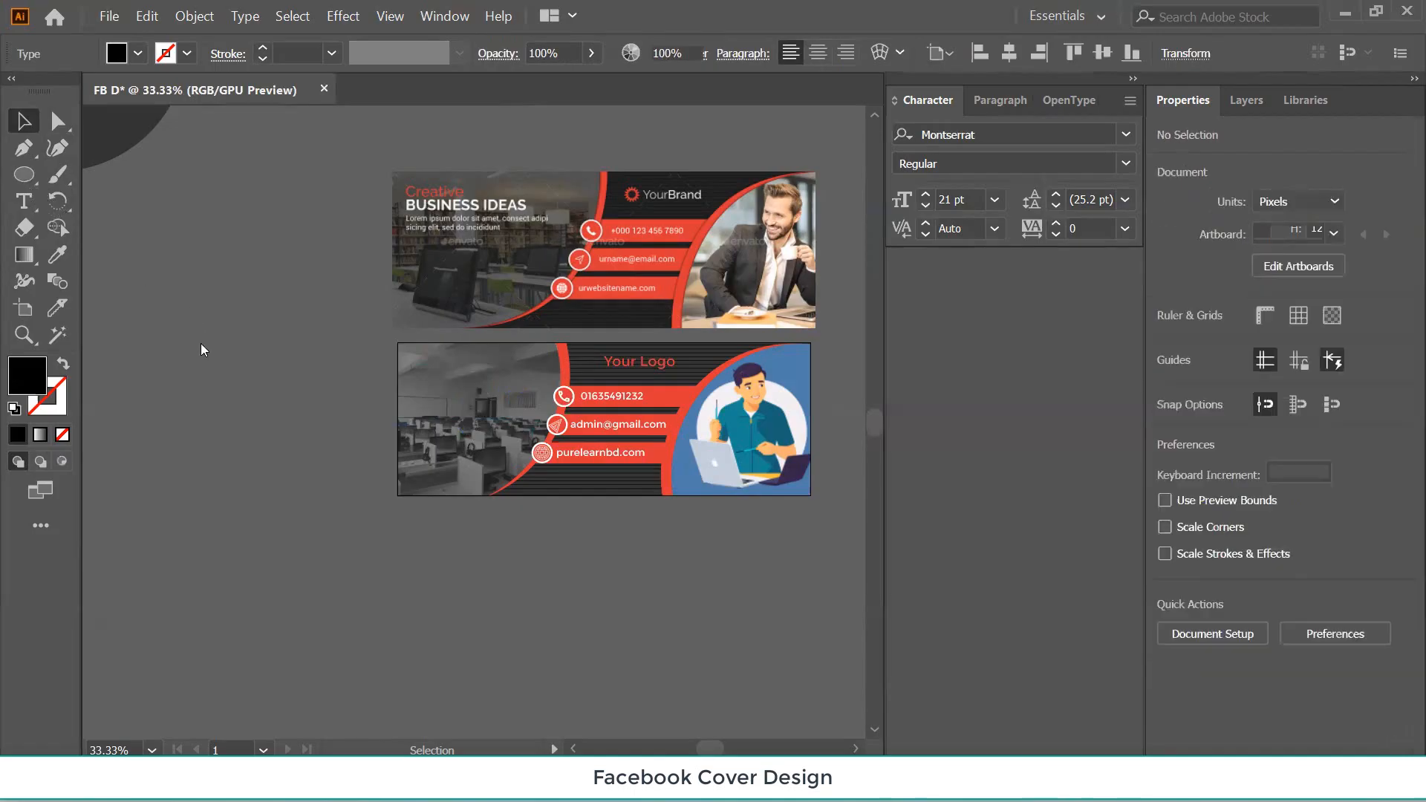
Type the headline 'Business IDEAS' as new point text on the pasteboard.
click(23, 207)
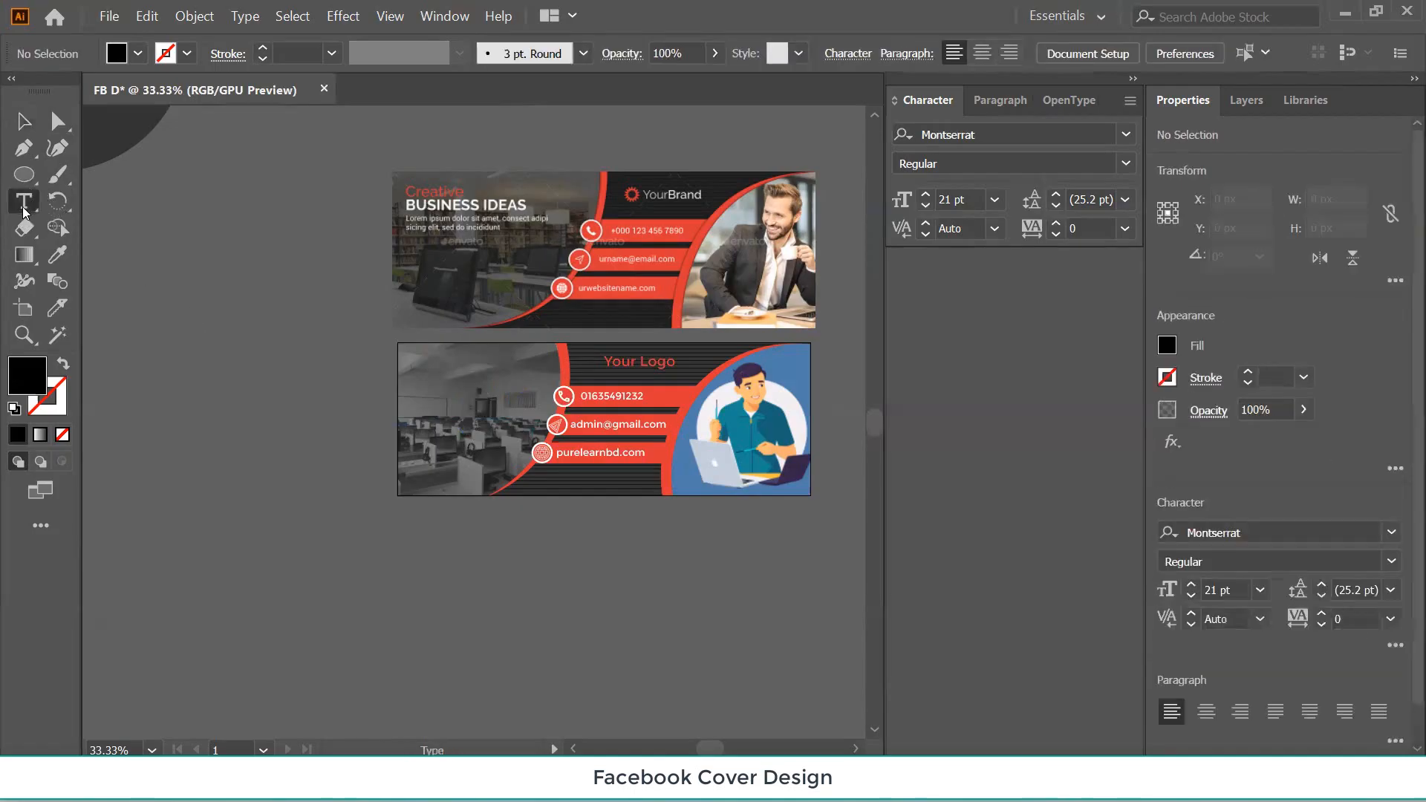
click(167, 298)
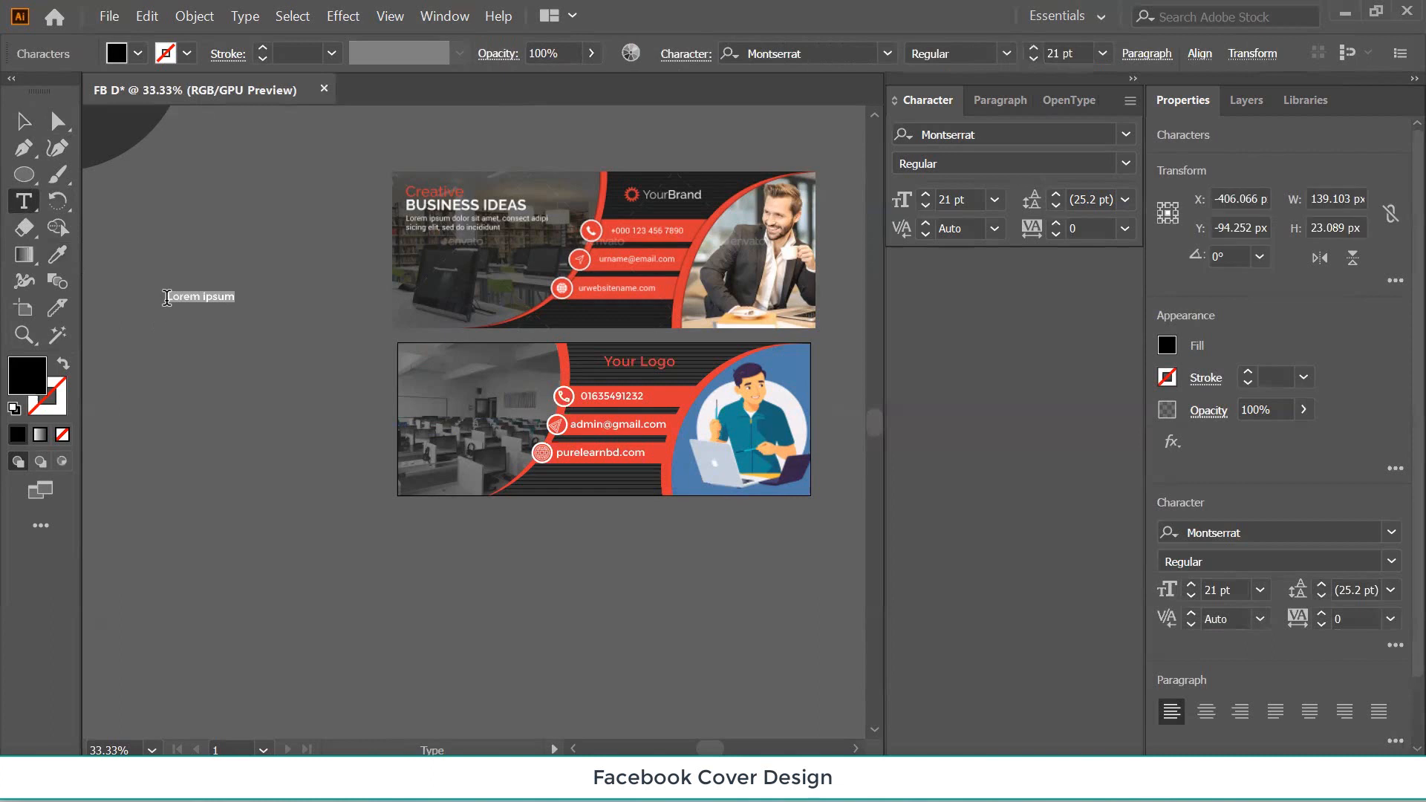
text(Busin)
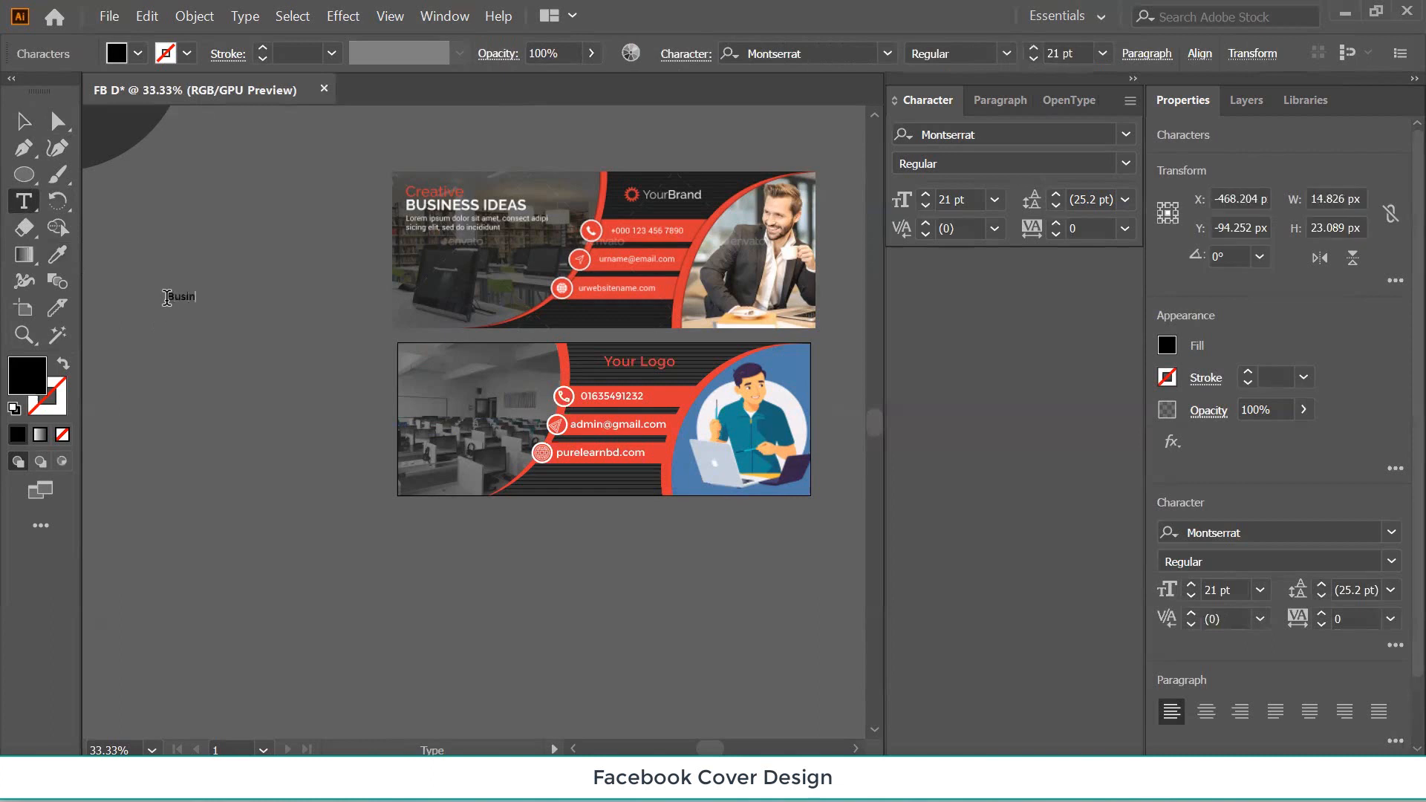
text(ess IDEAS)
click(24, 121)
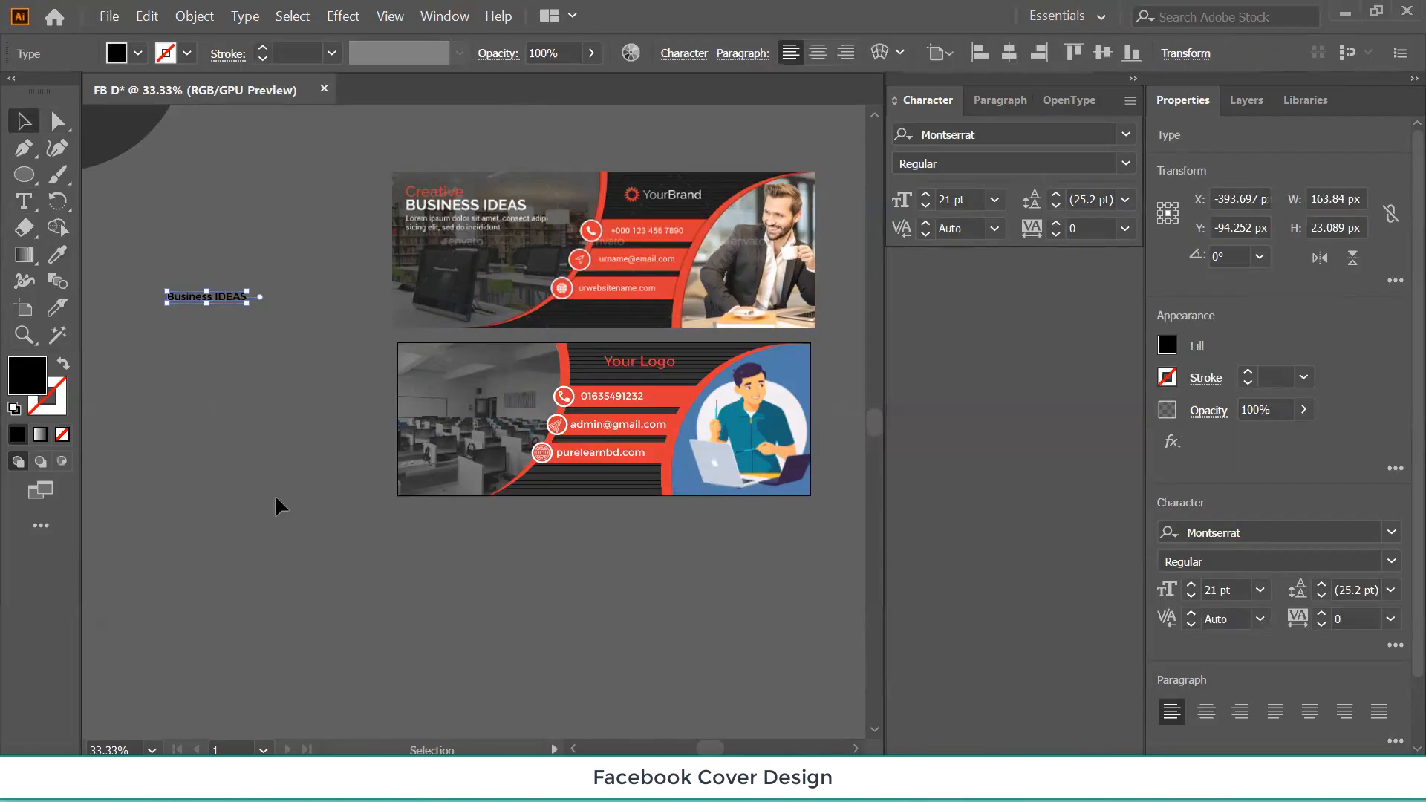
Move the headline onto the classroom photo, make it white, and enlarge it to about 33.91 pt.
drag(197, 303, 467, 381)
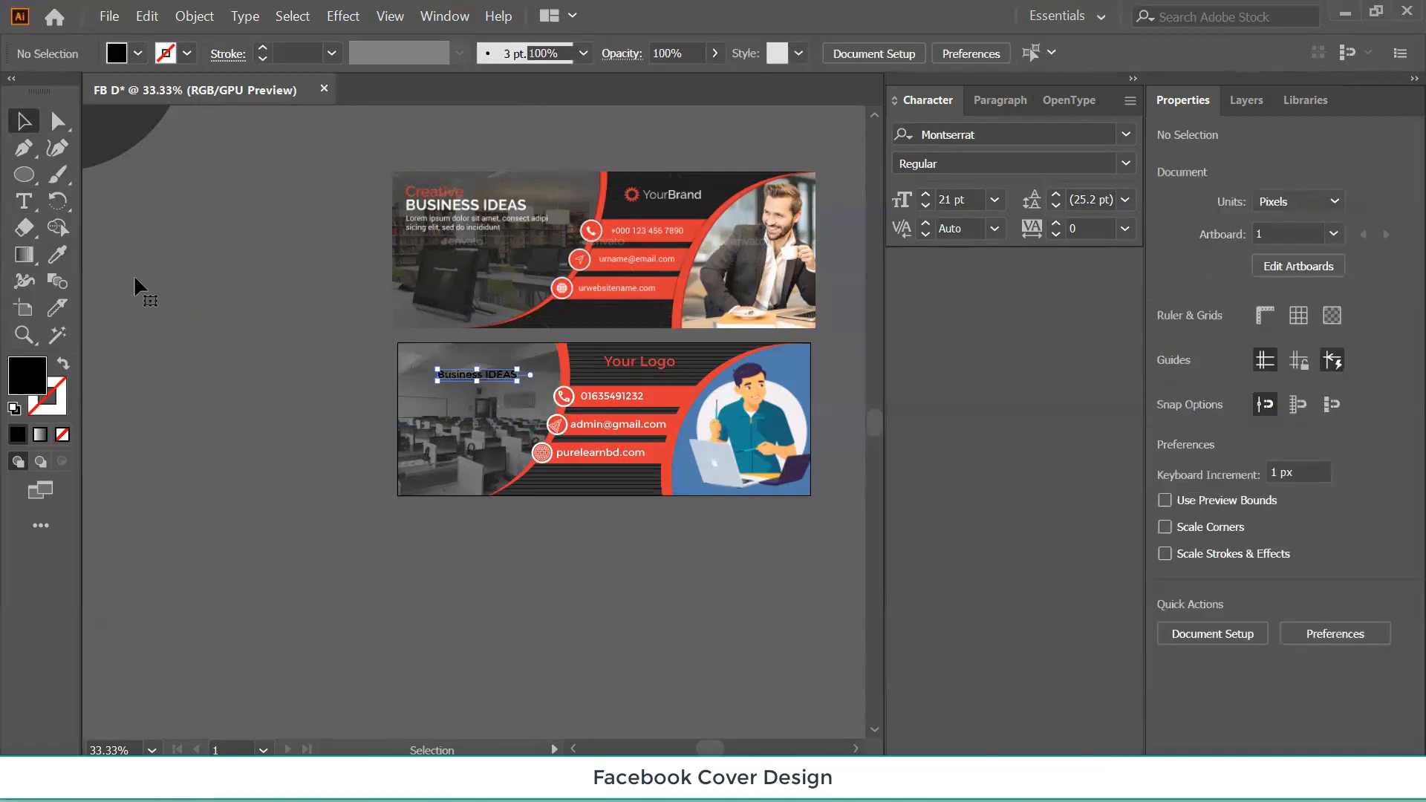
double_click(35, 377)
drag(500, 300, 422, 240)
click(967, 248)
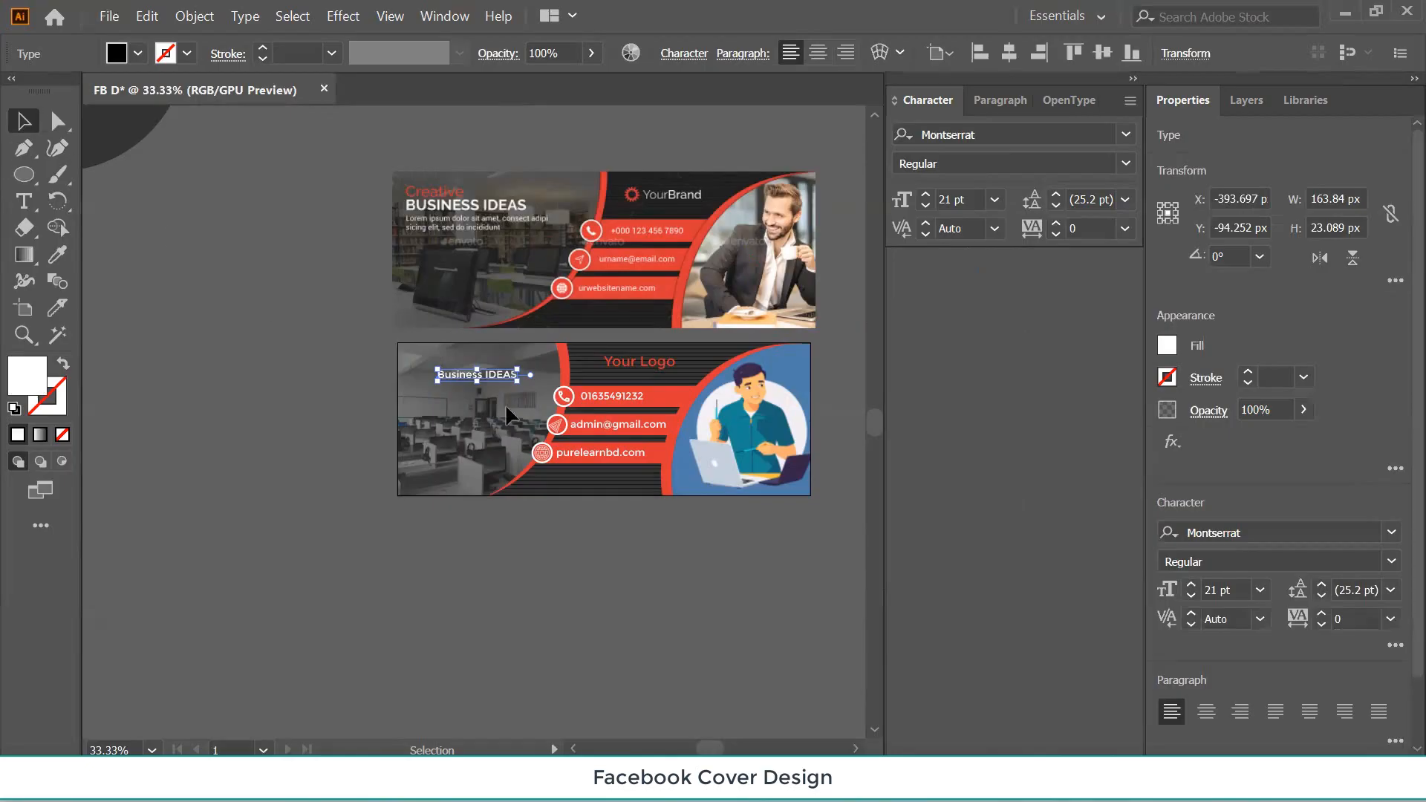
drag(519, 379, 568, 428)
click(170, 242)
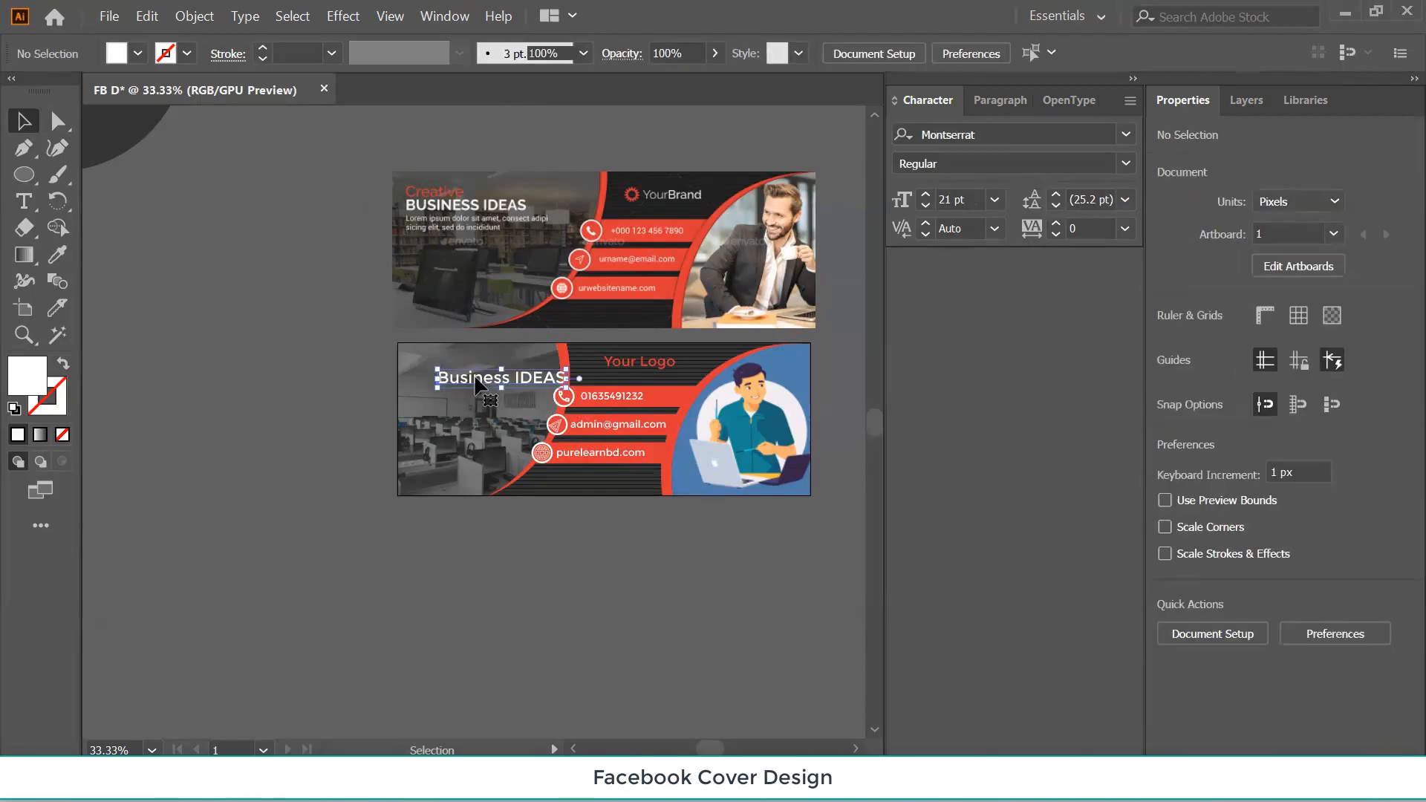
drag(476, 384, 476, 383)
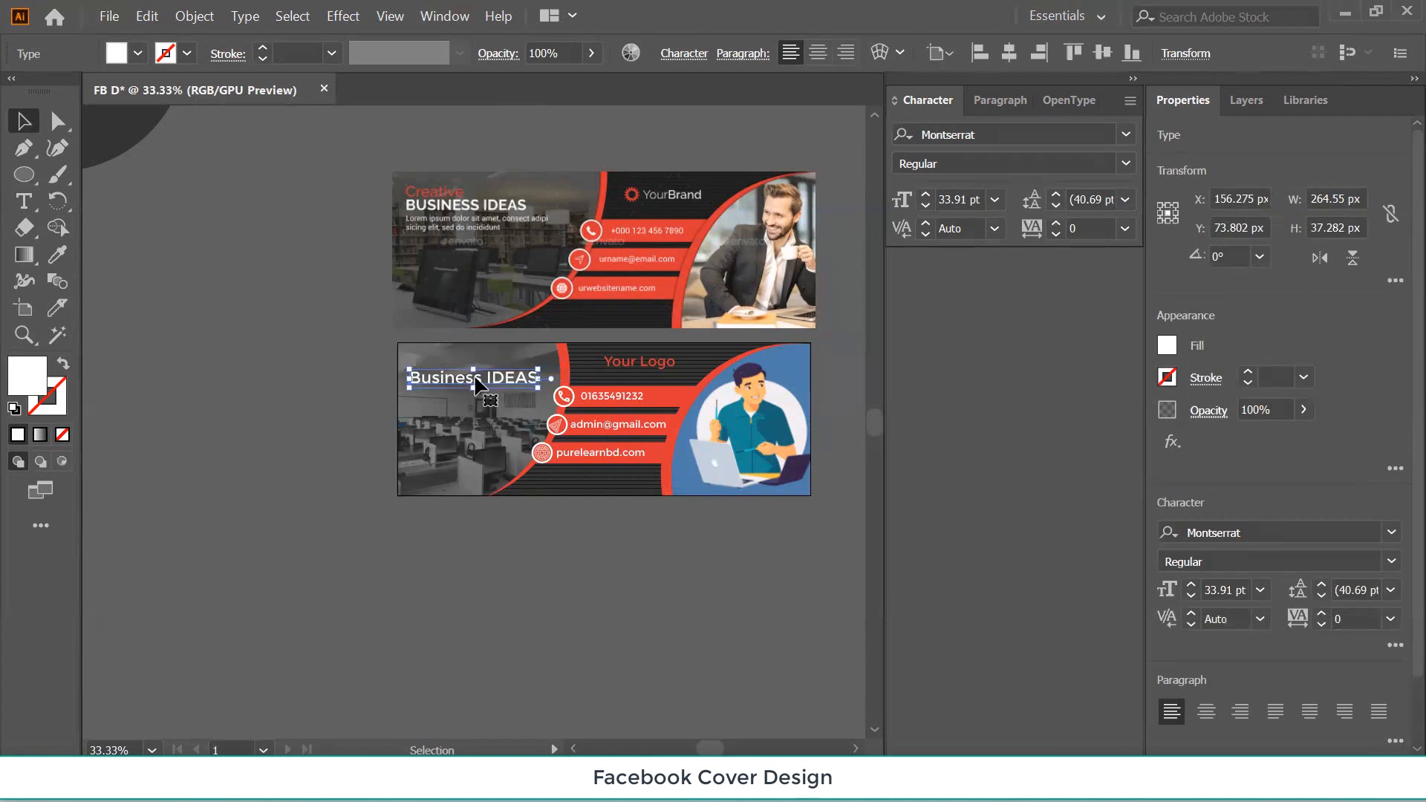
click(318, 397)
drag(598, 592, 512, 609)
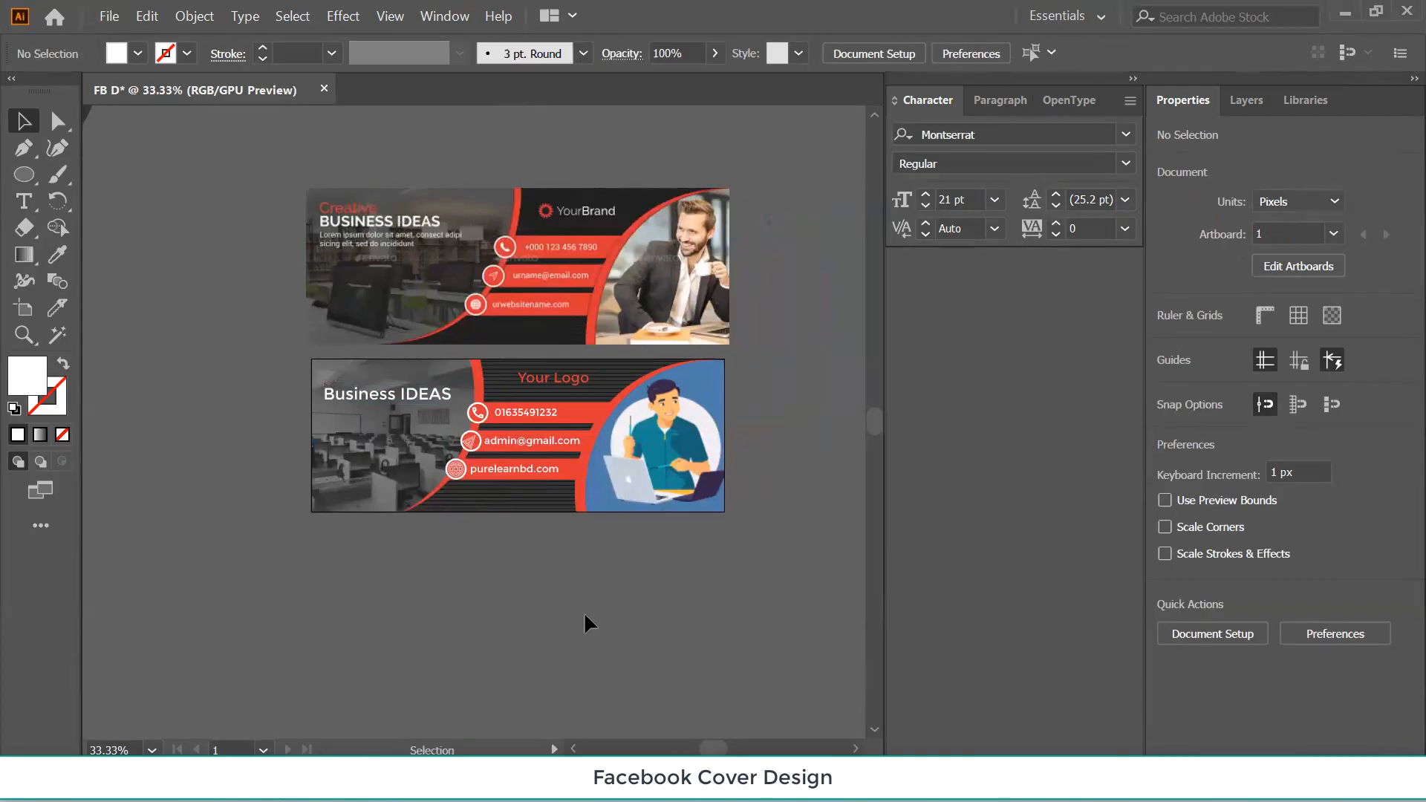
Delete the top reference cover image, then start and cancel a first PNG export attempt.
click(542, 287)
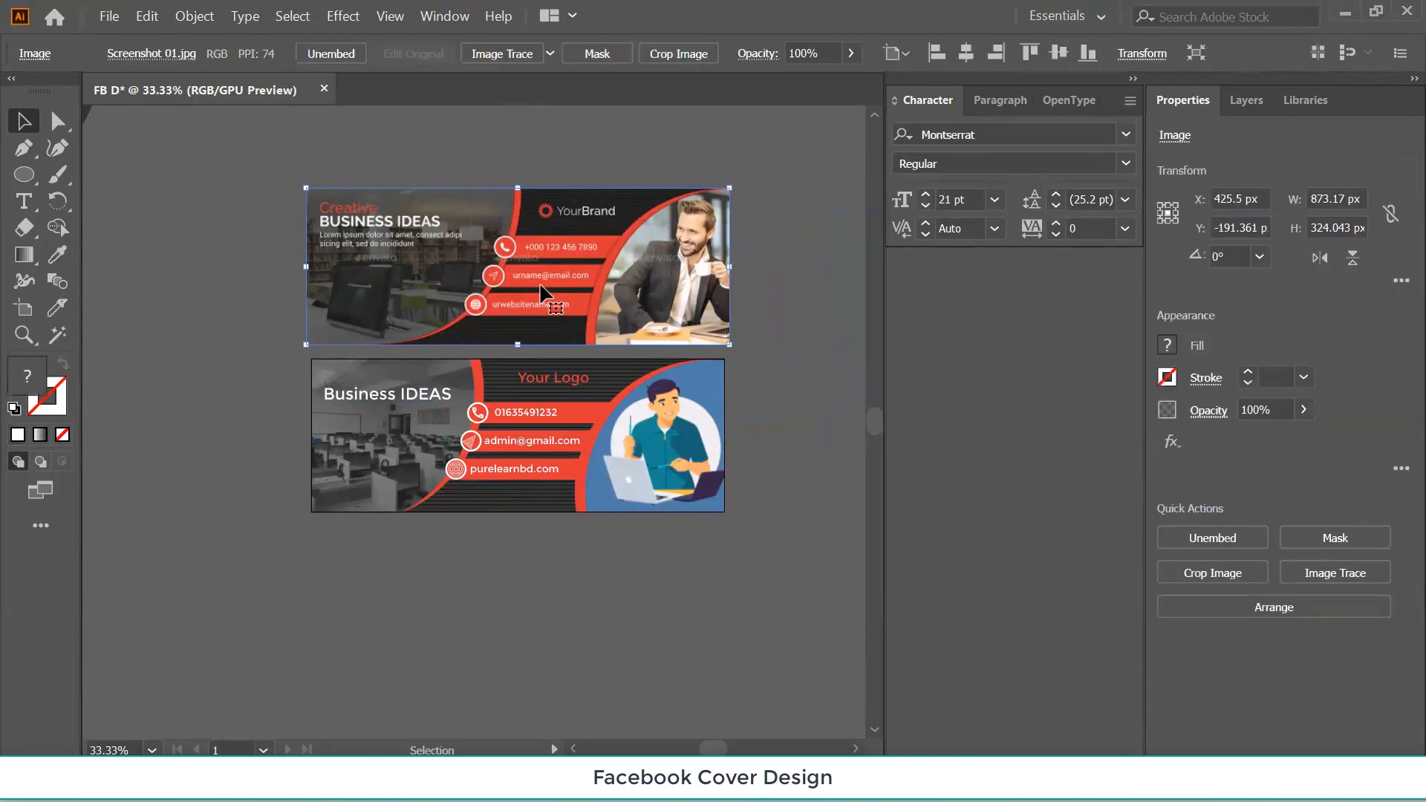
key(Delete)
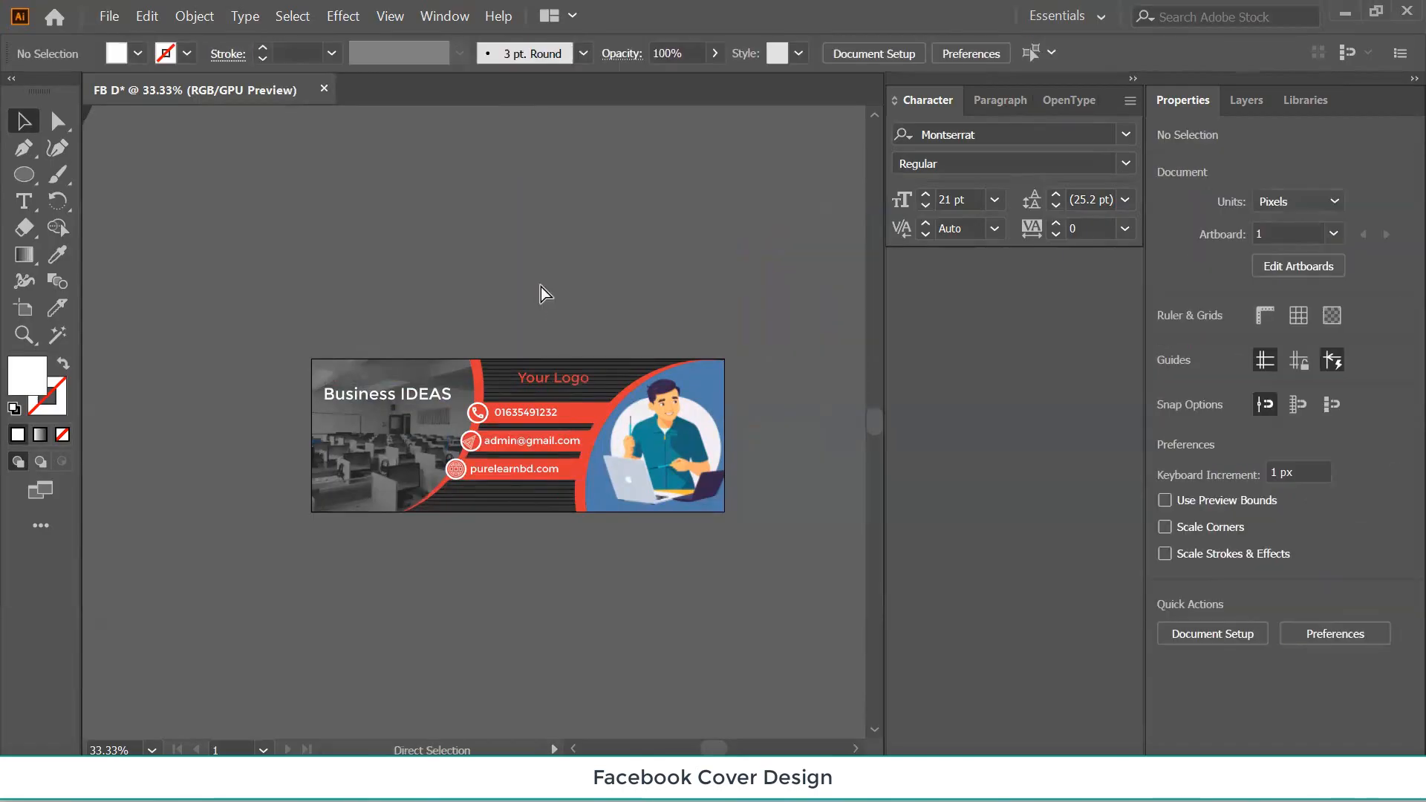
click(109, 15)
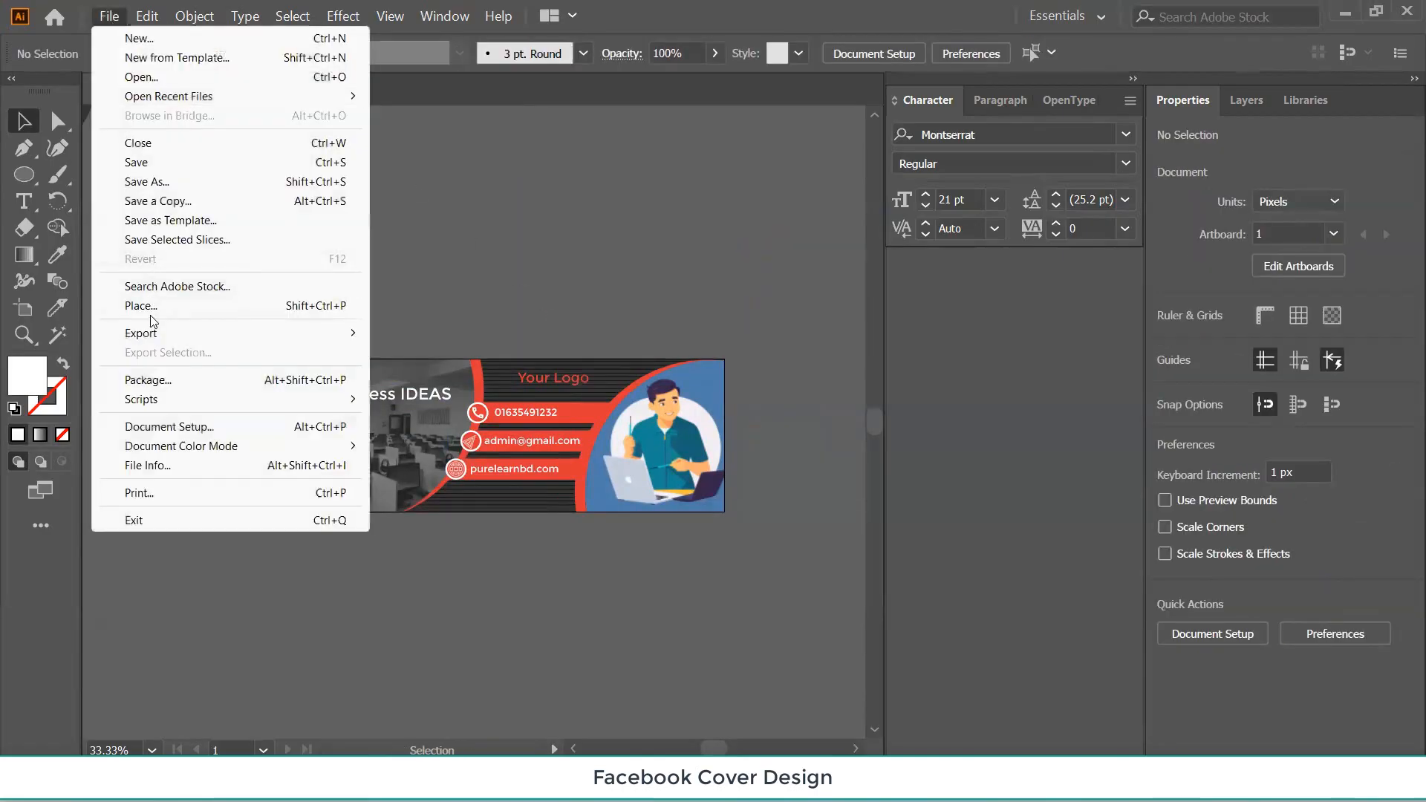
mouse_move(167, 333)
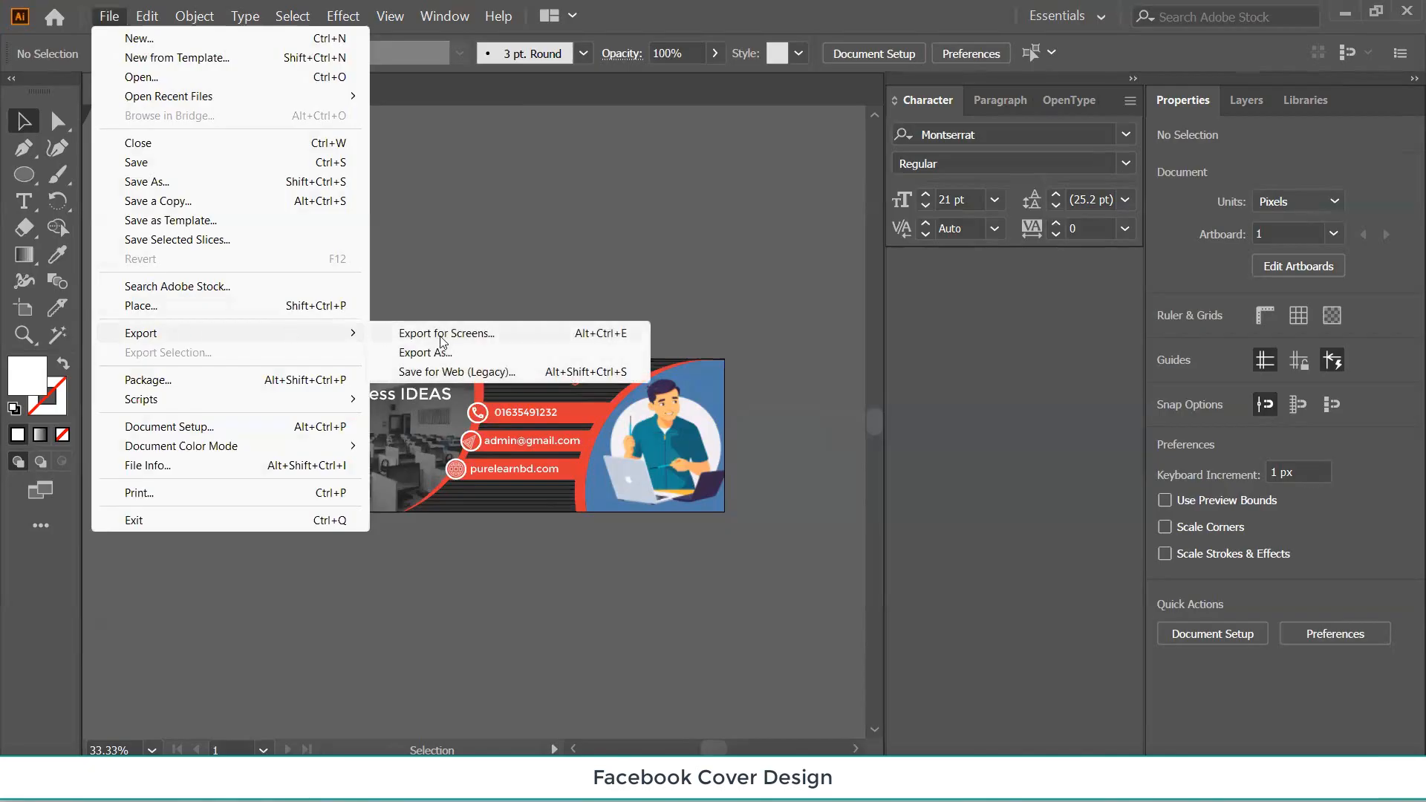
click(449, 350)
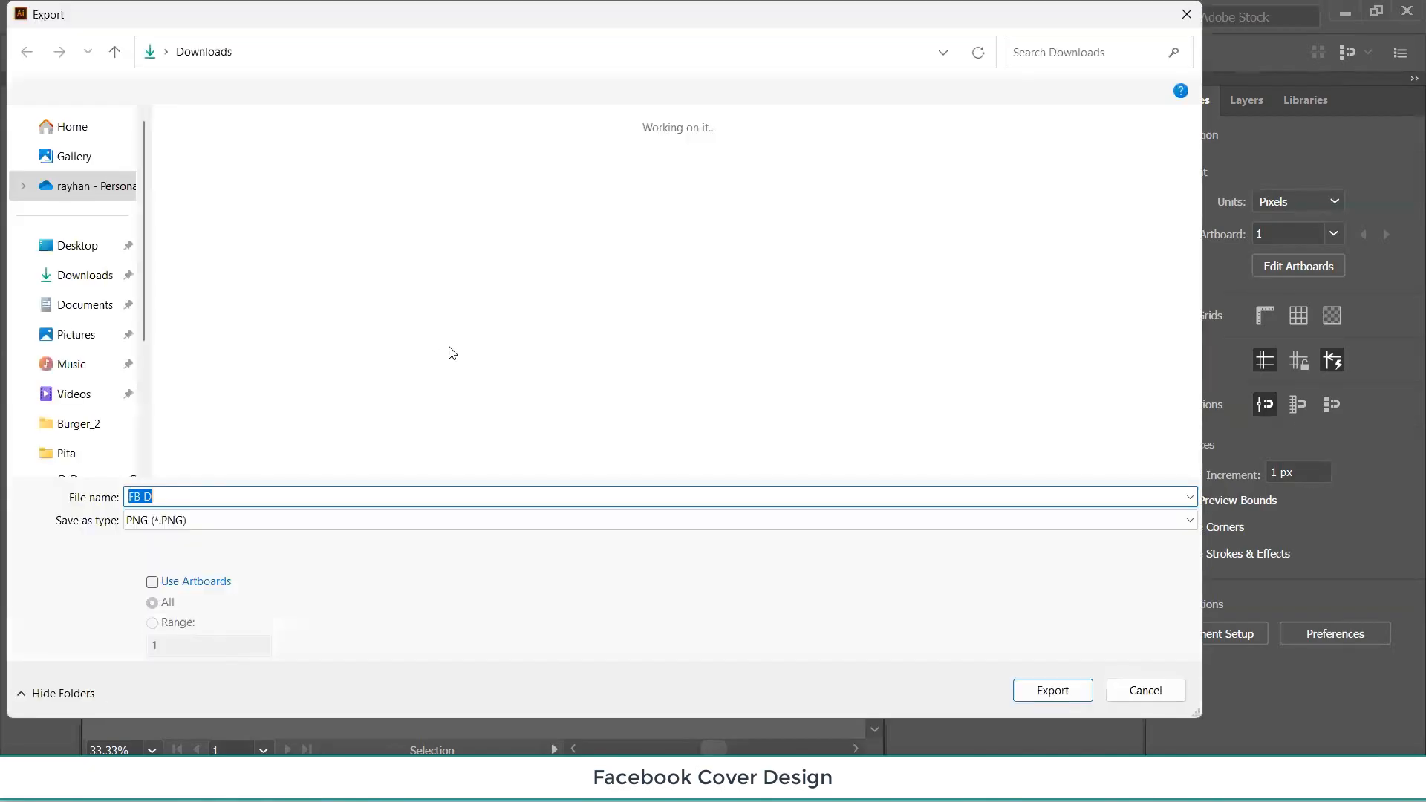
click(1053, 690)
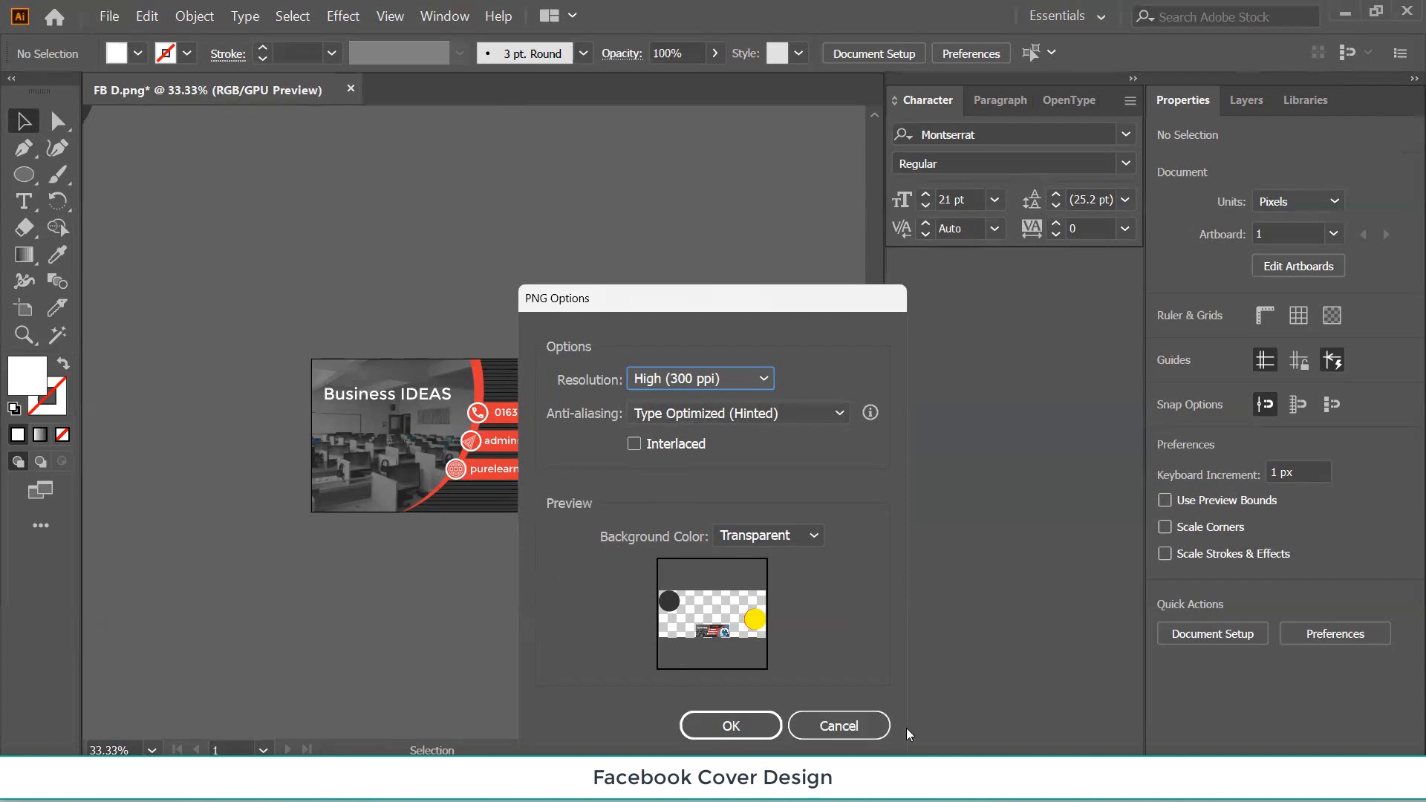
click(846, 724)
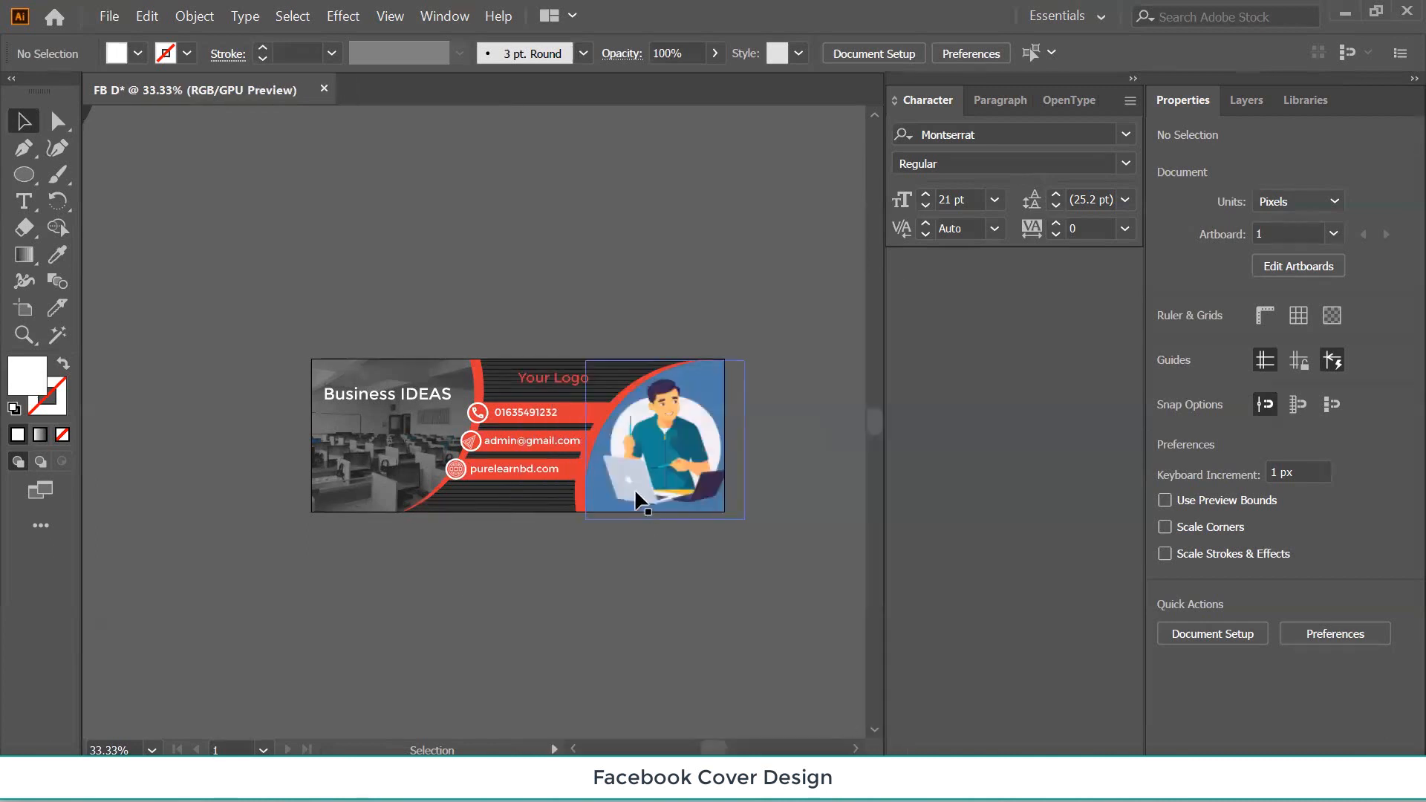
Export the artboard as PNG with Use Artboards ticked at High (300 ppi) resolution.
click(116, 16)
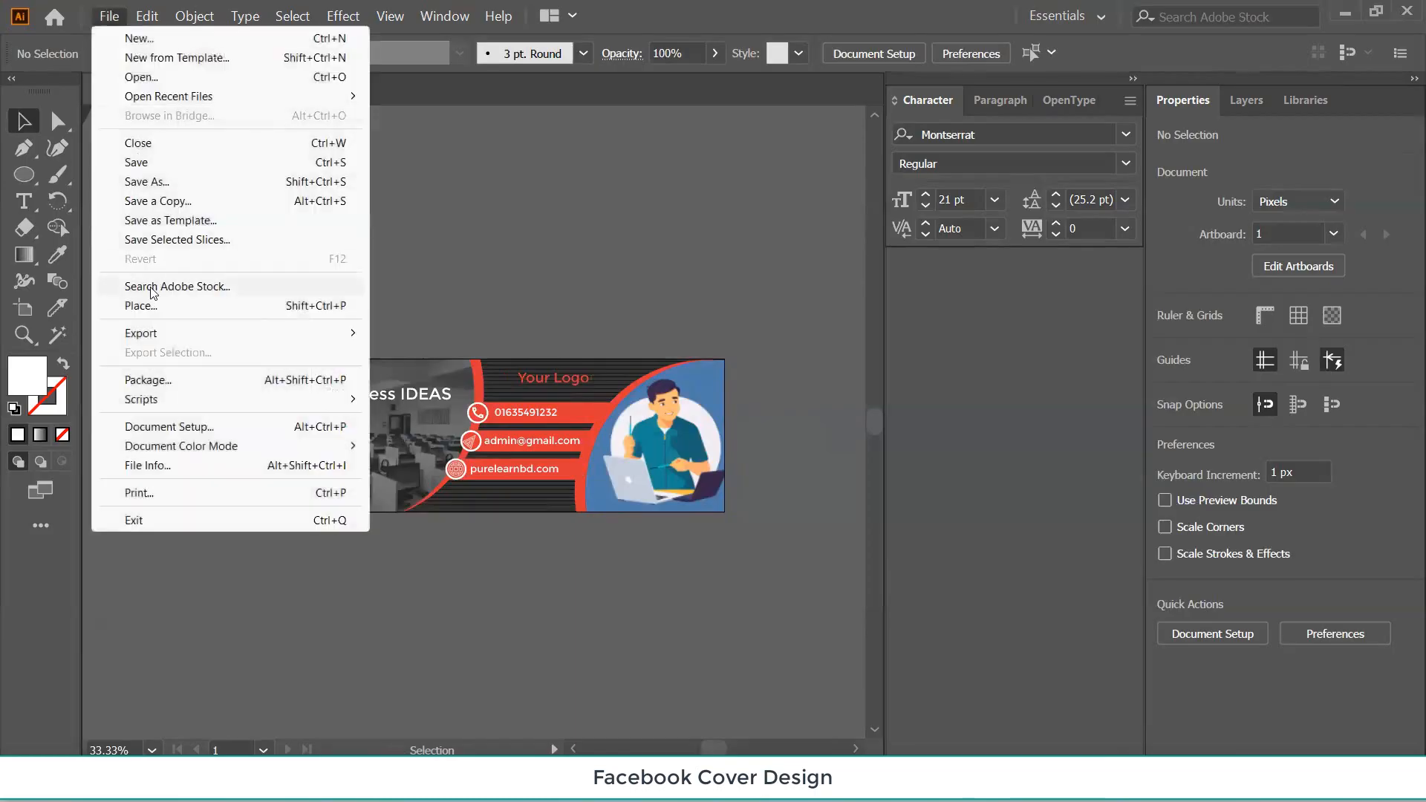
mouse_move(161, 332)
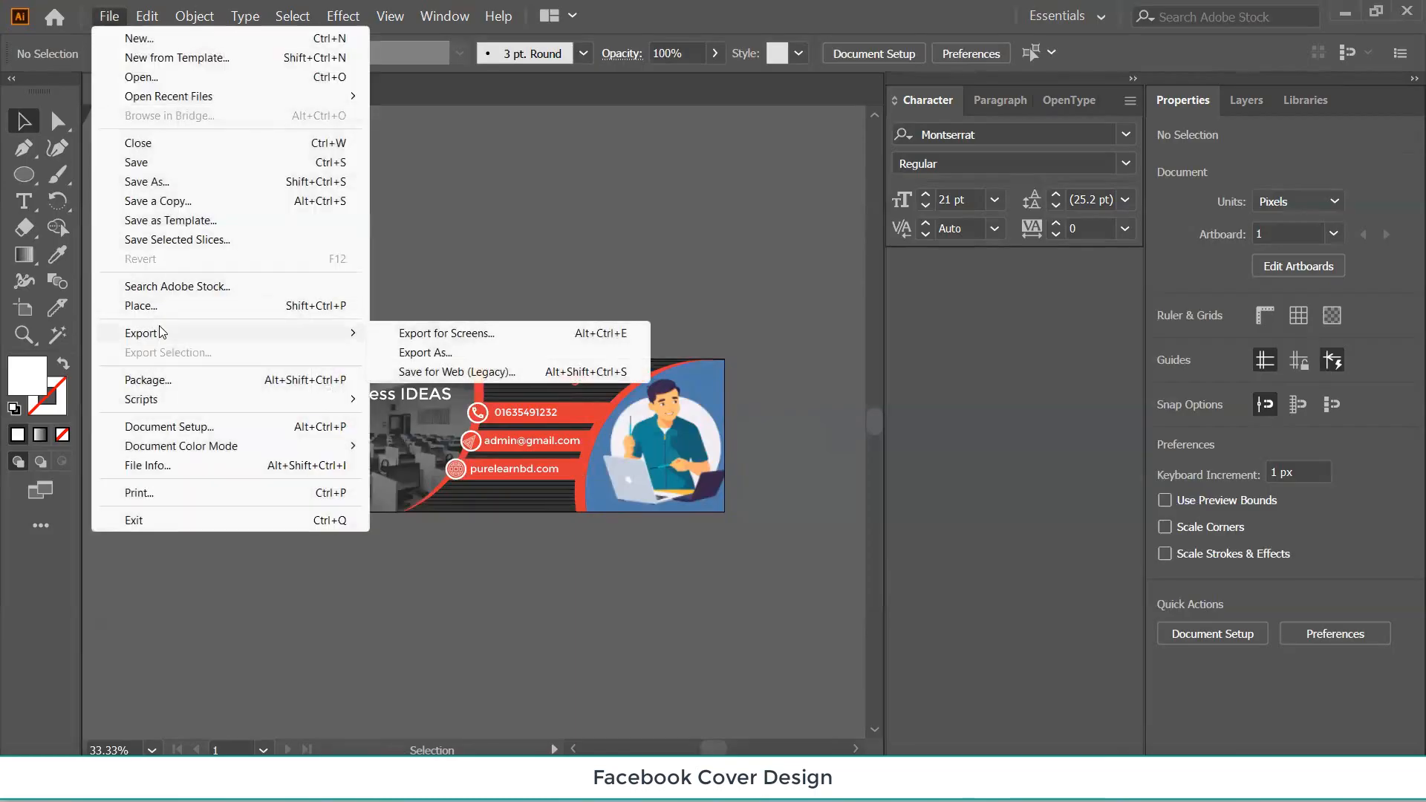
click(454, 353)
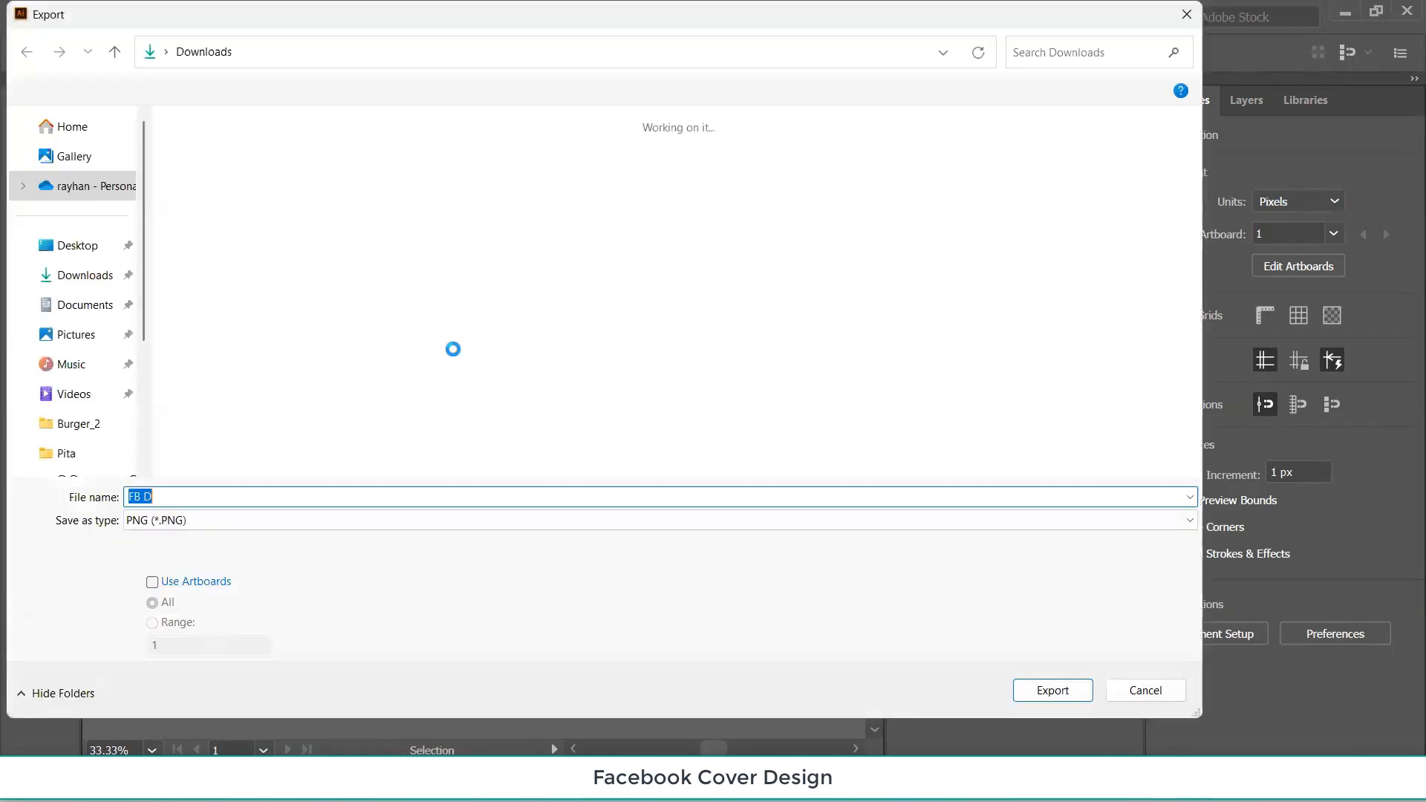
click(150, 583)
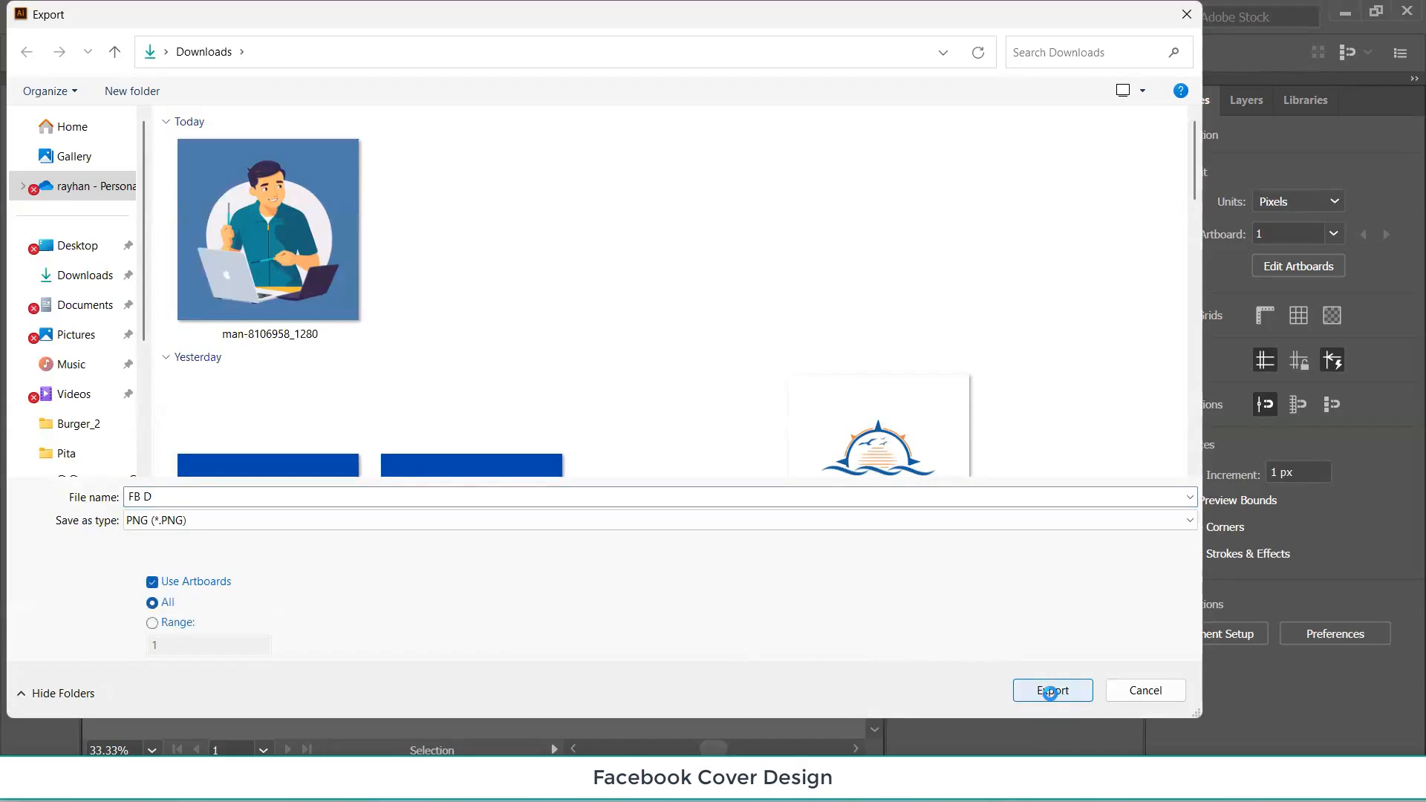
click(1050, 692)
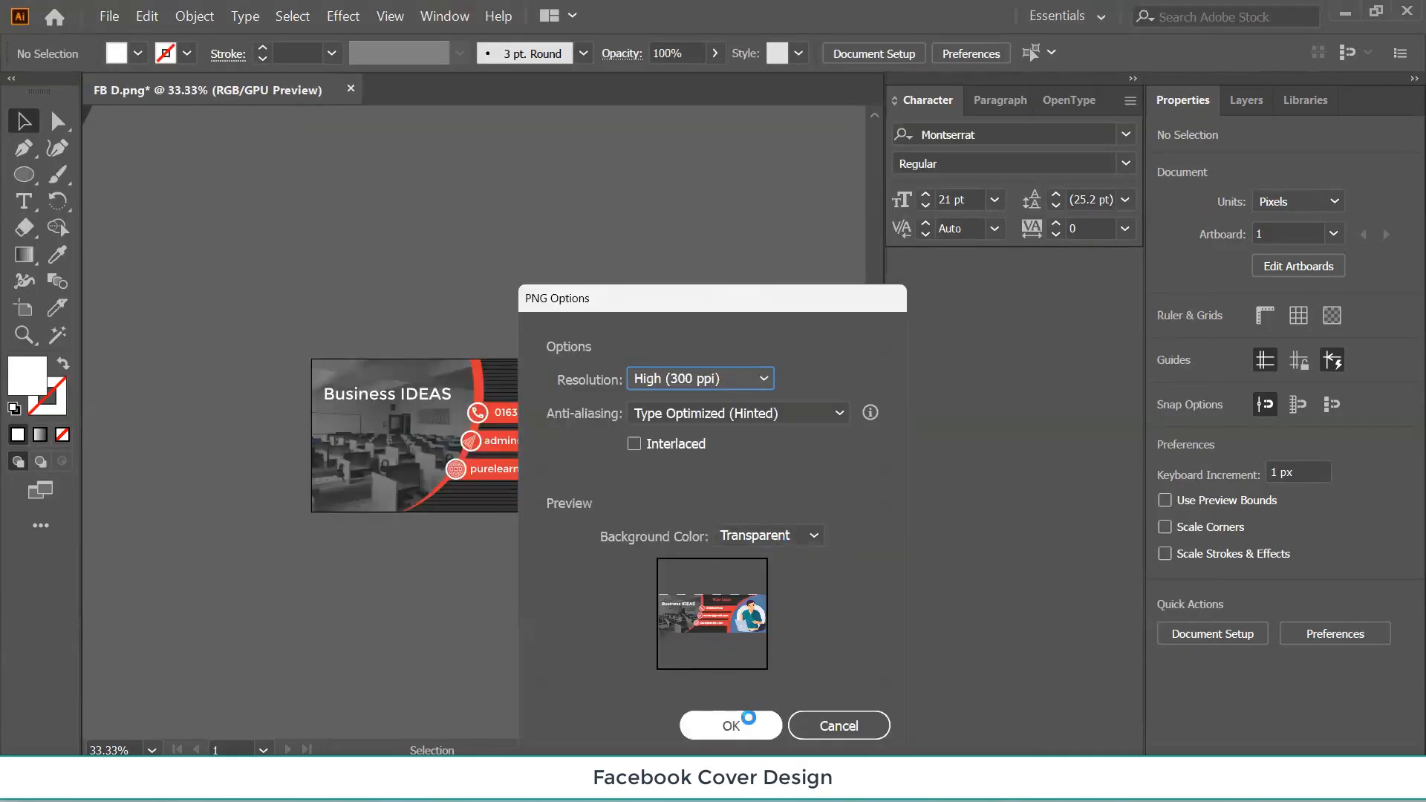
click(748, 721)
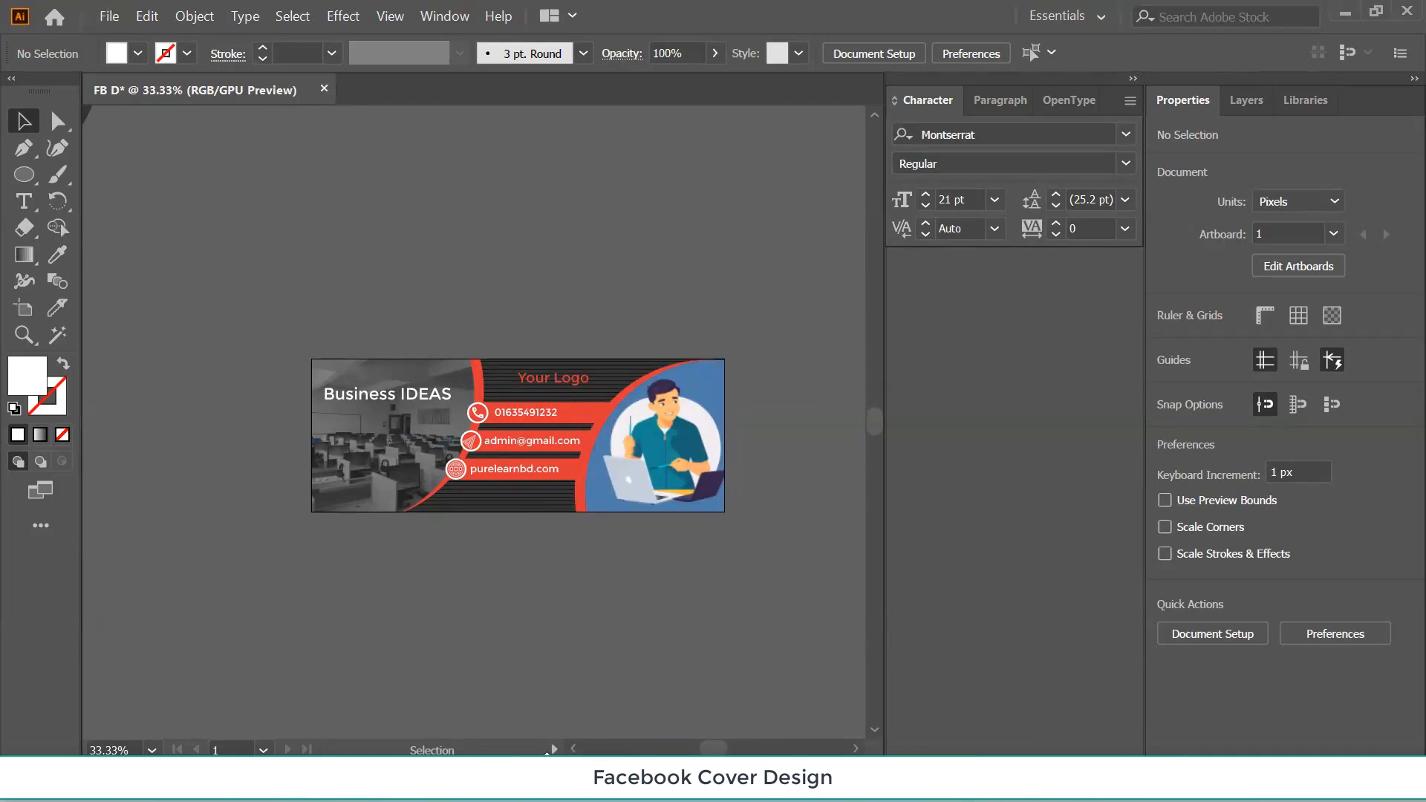
Open the exported FB D-01.png from Downloads in the Photos viewer, full screen.
mouse_move(546, 780)
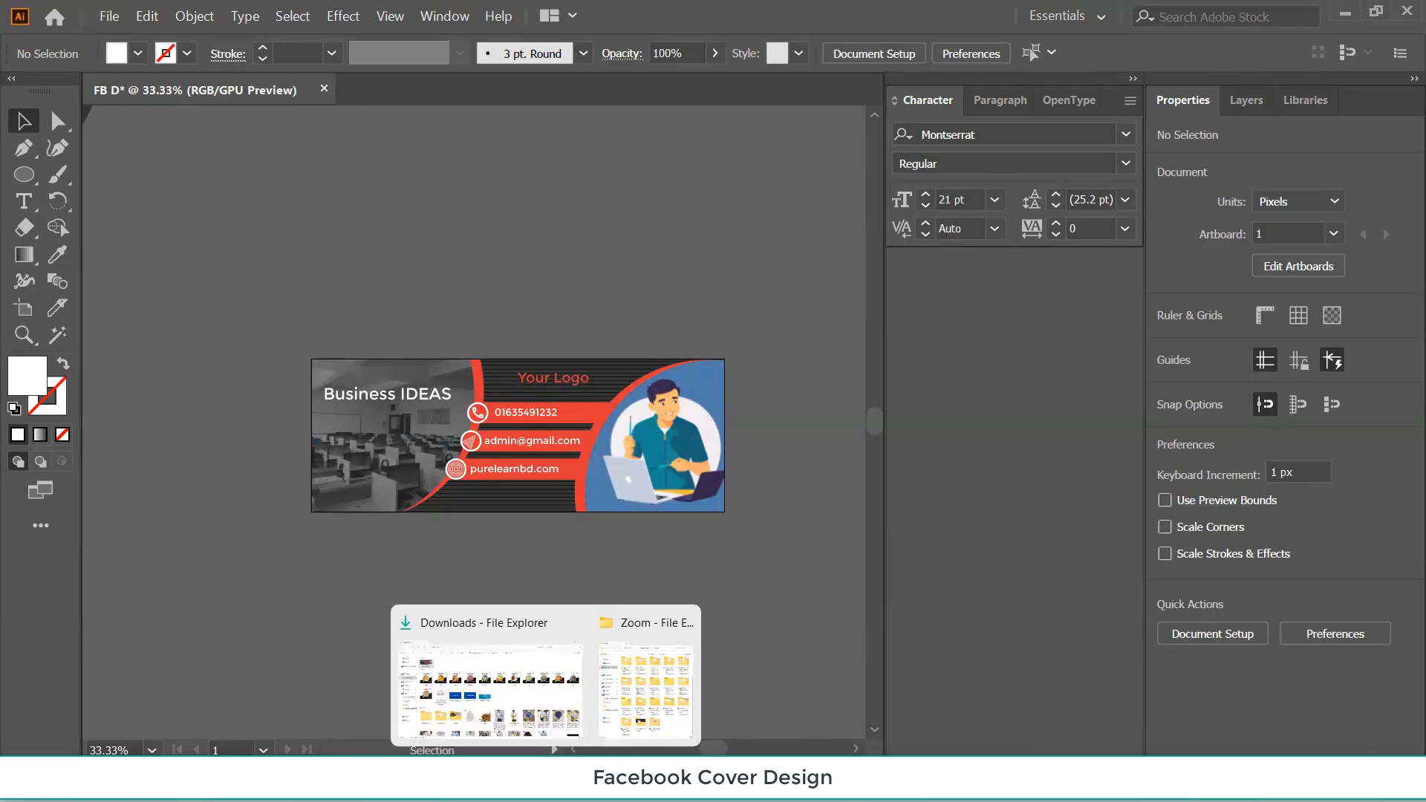
click(513, 682)
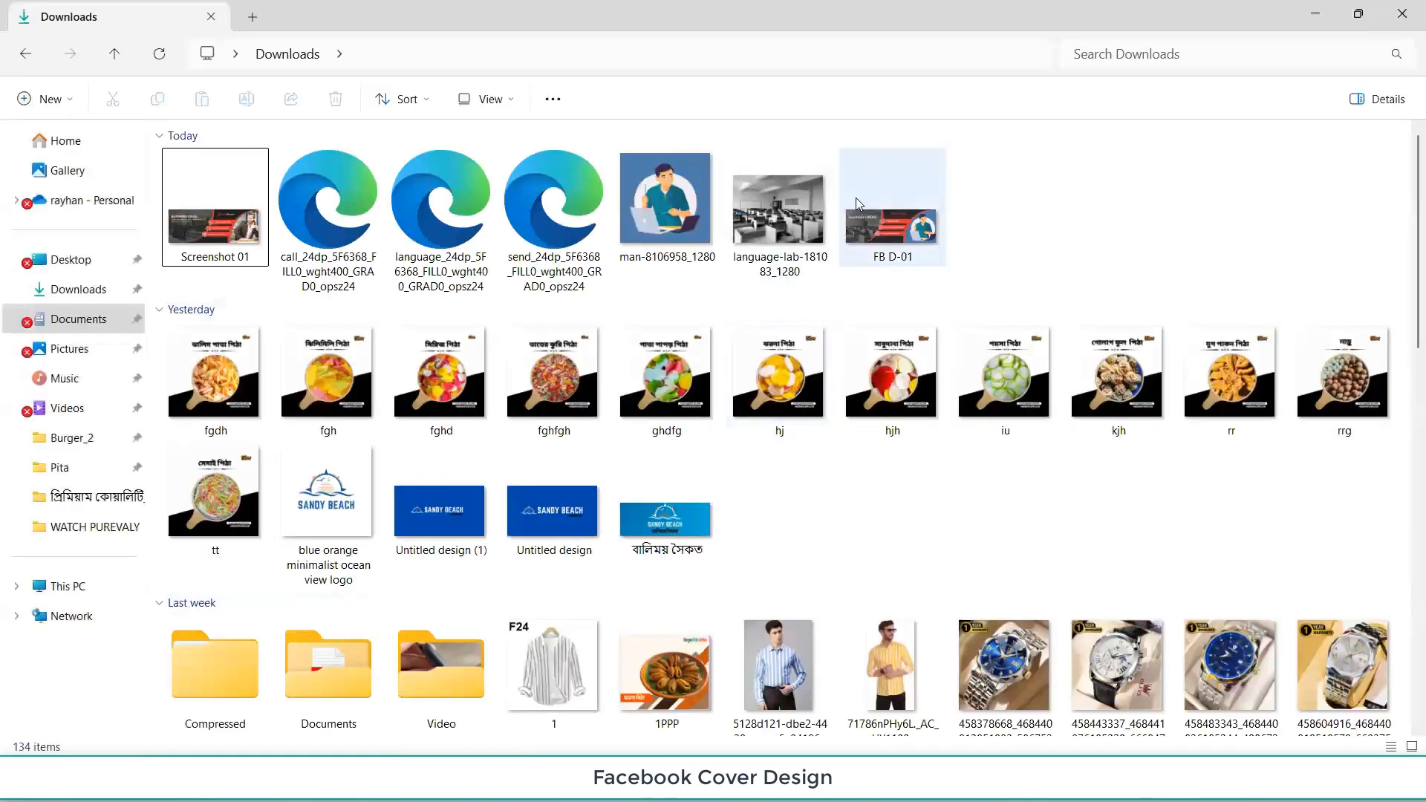
click(898, 225)
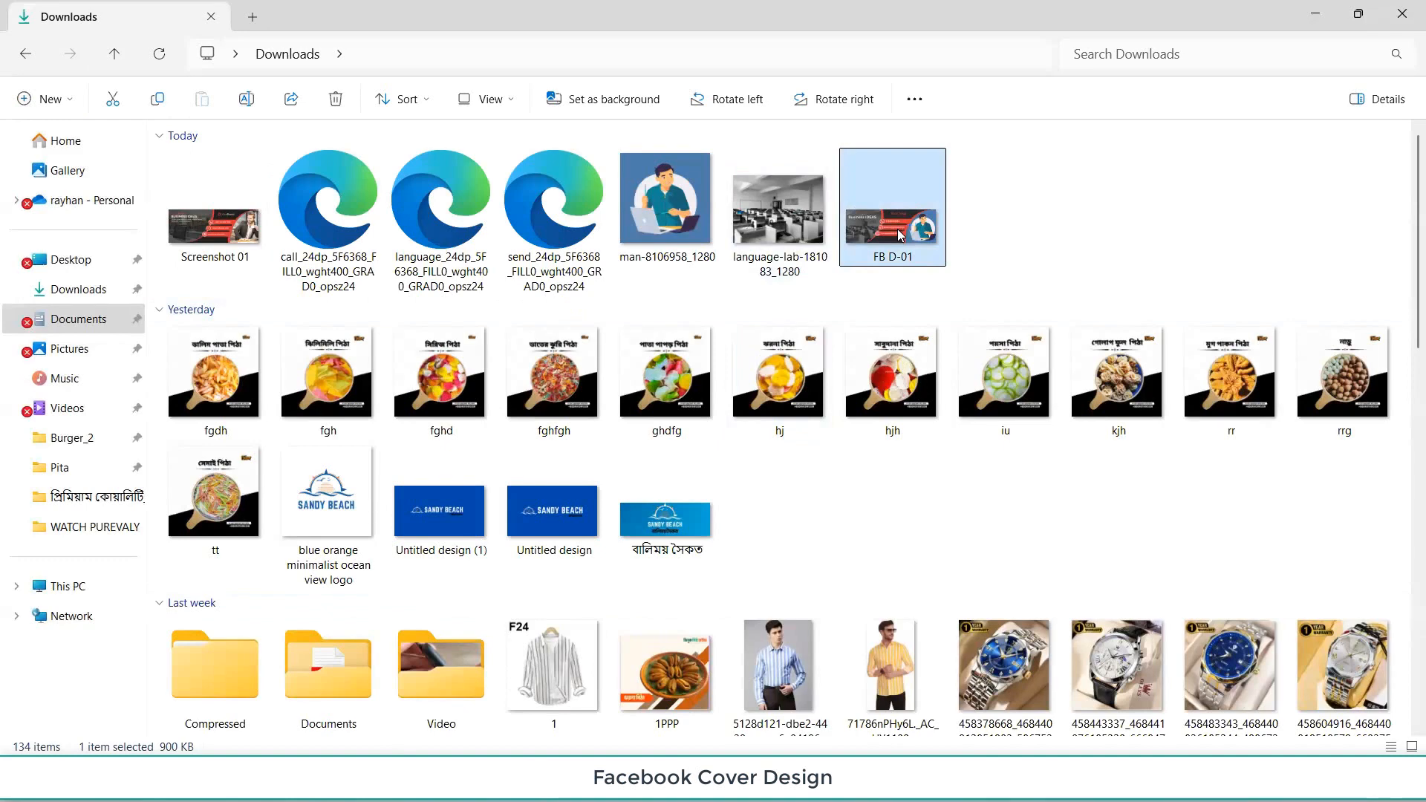
double_click(898, 235)
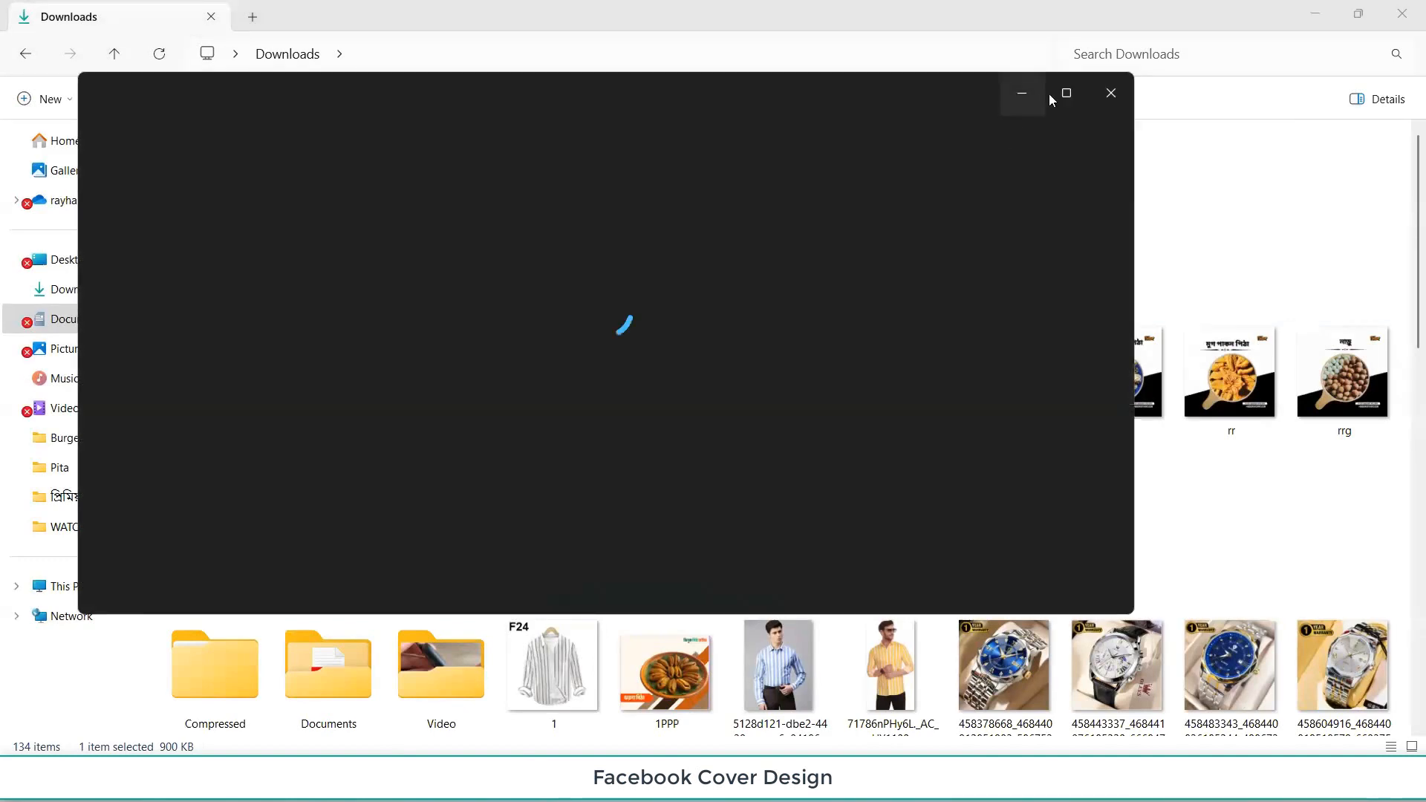
click(1063, 98)
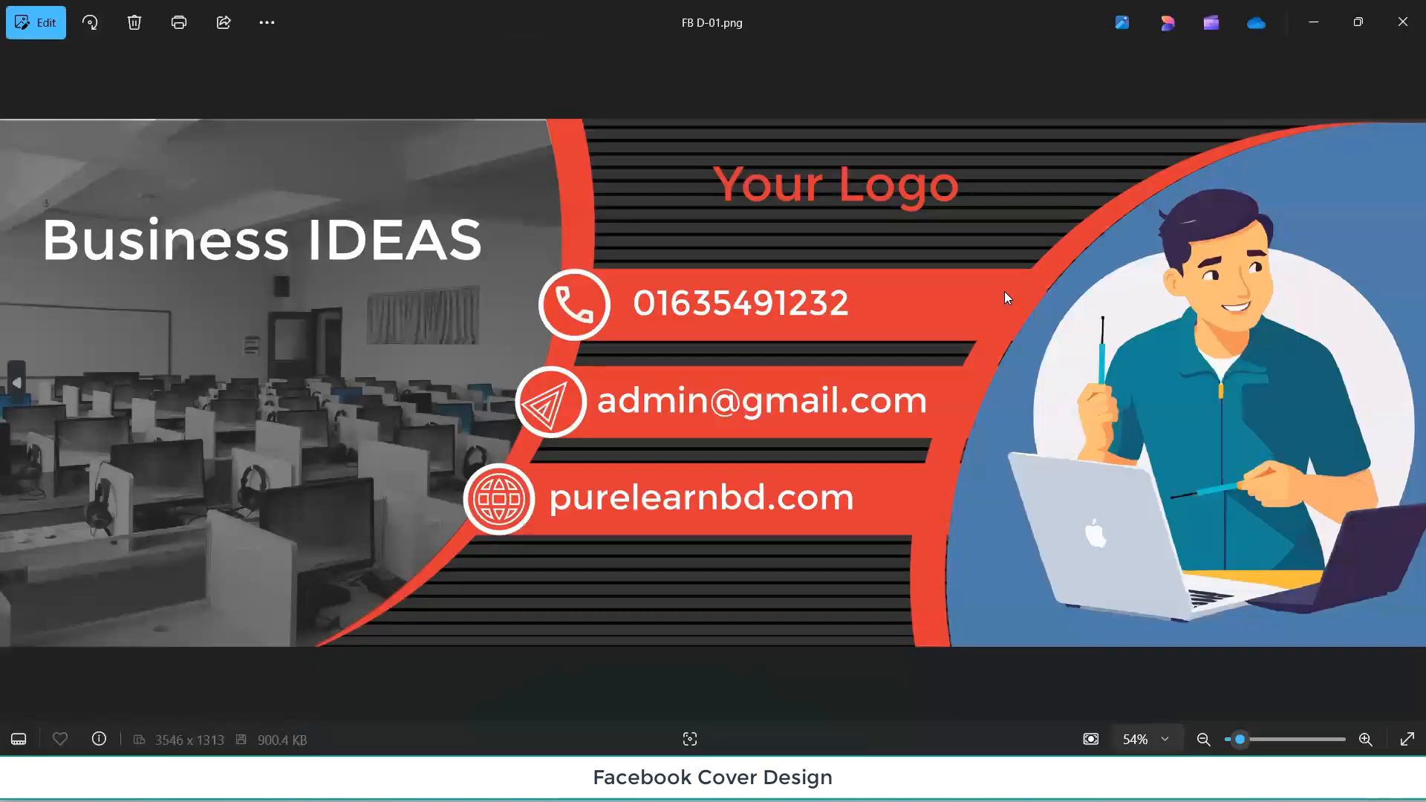